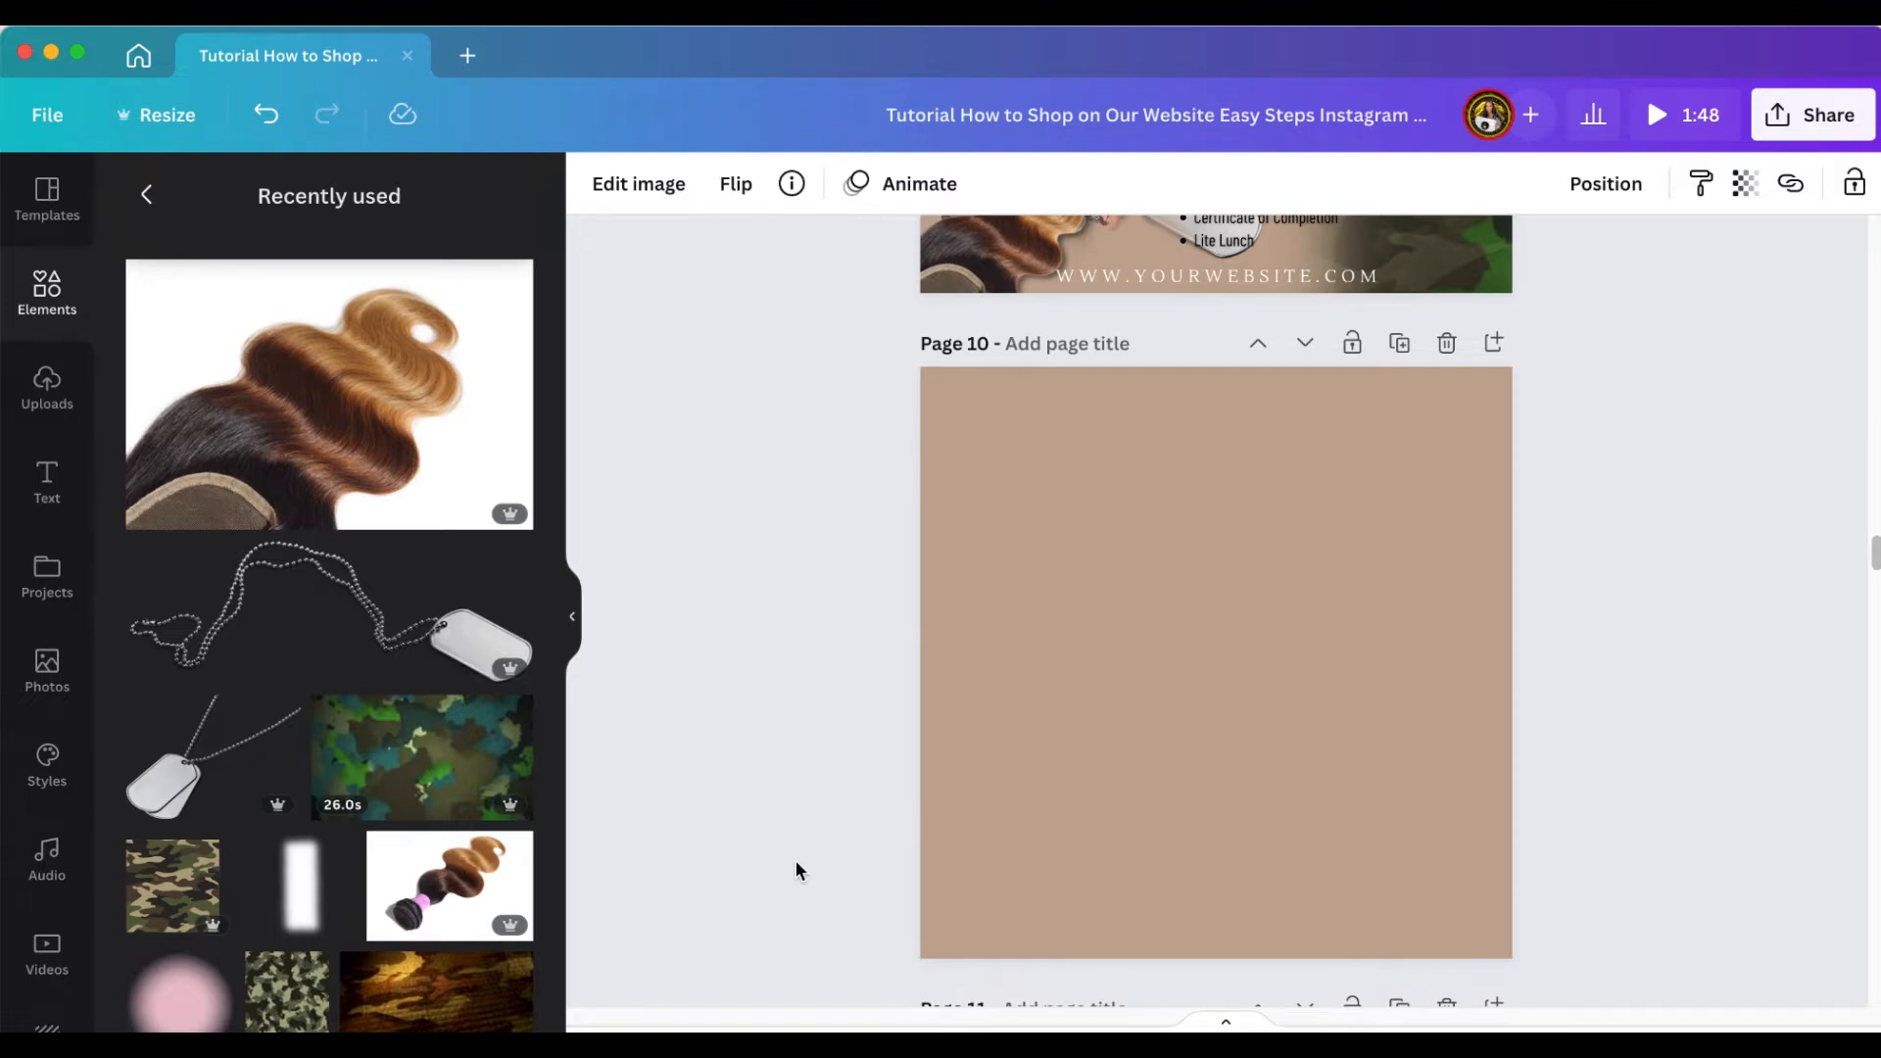
Add the green camouflage video to page 10 and resize it to cover the right half of the page
scroll(1008, 804, down, 1)
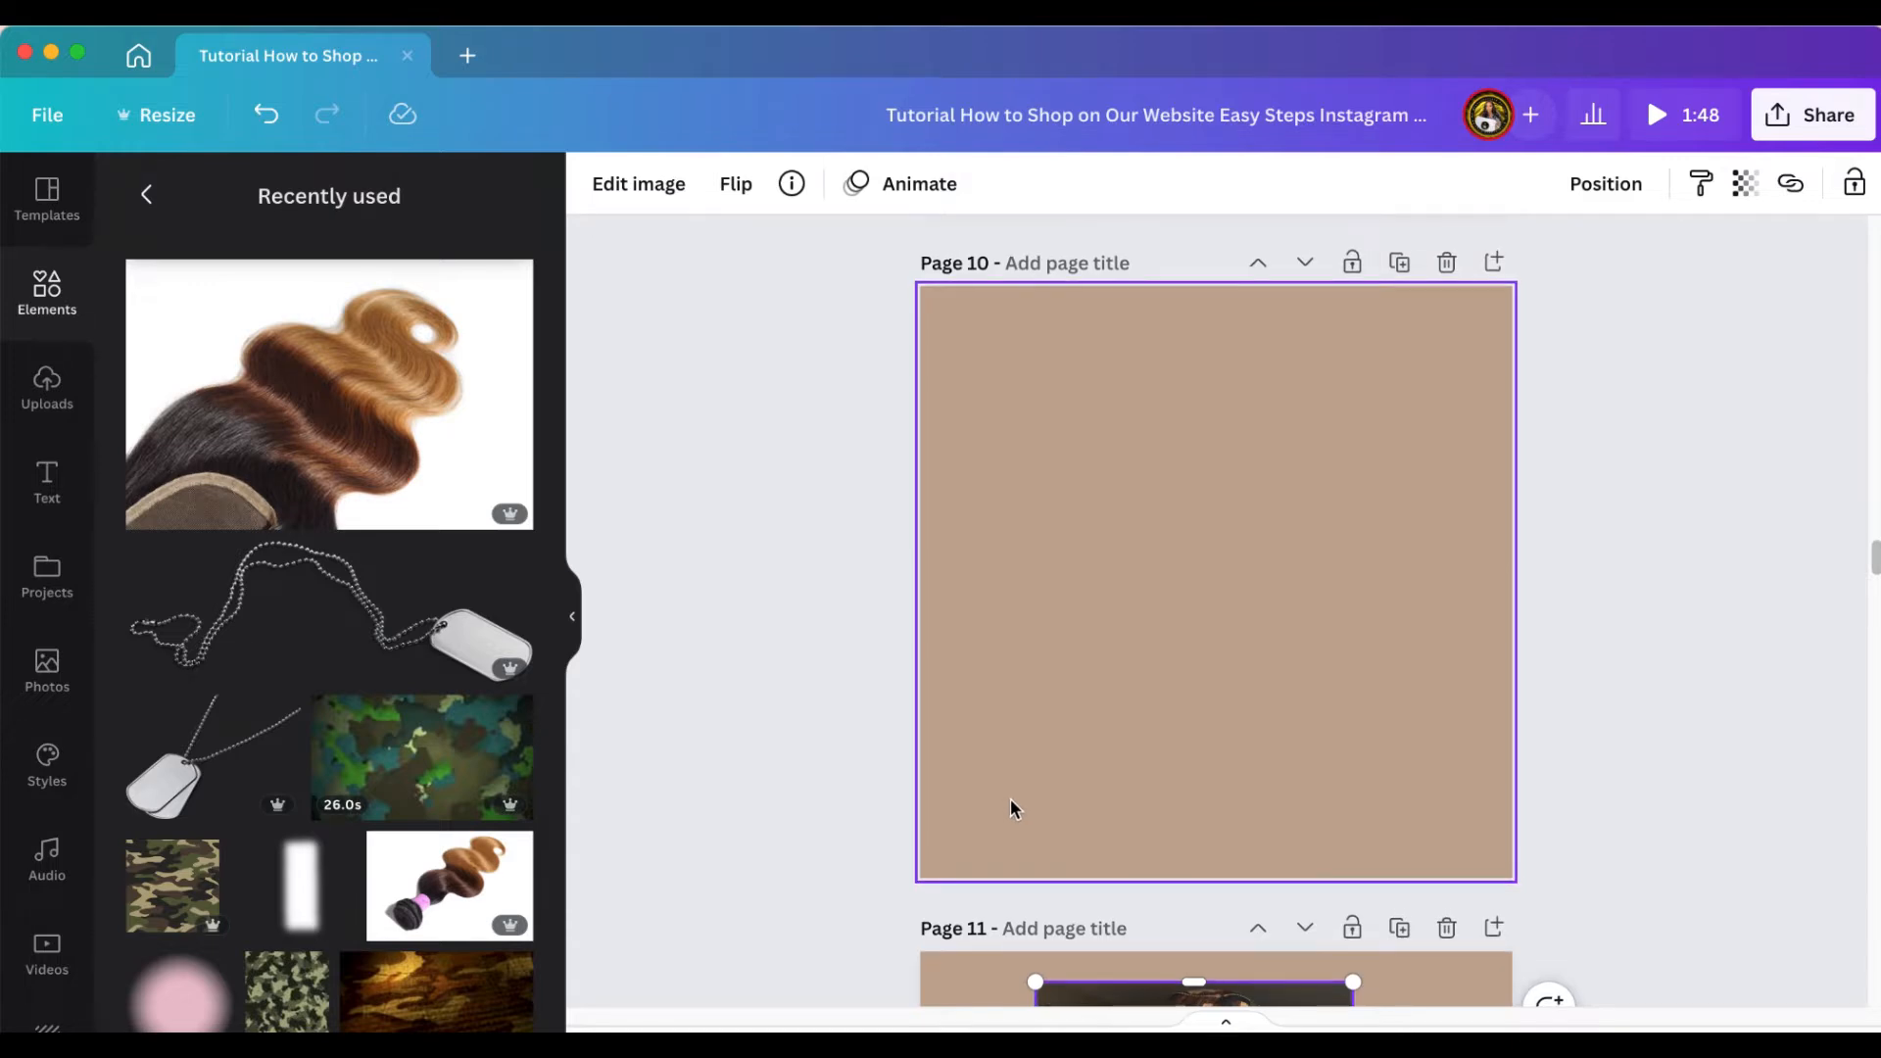
scroll(1019, 794, up, 1)
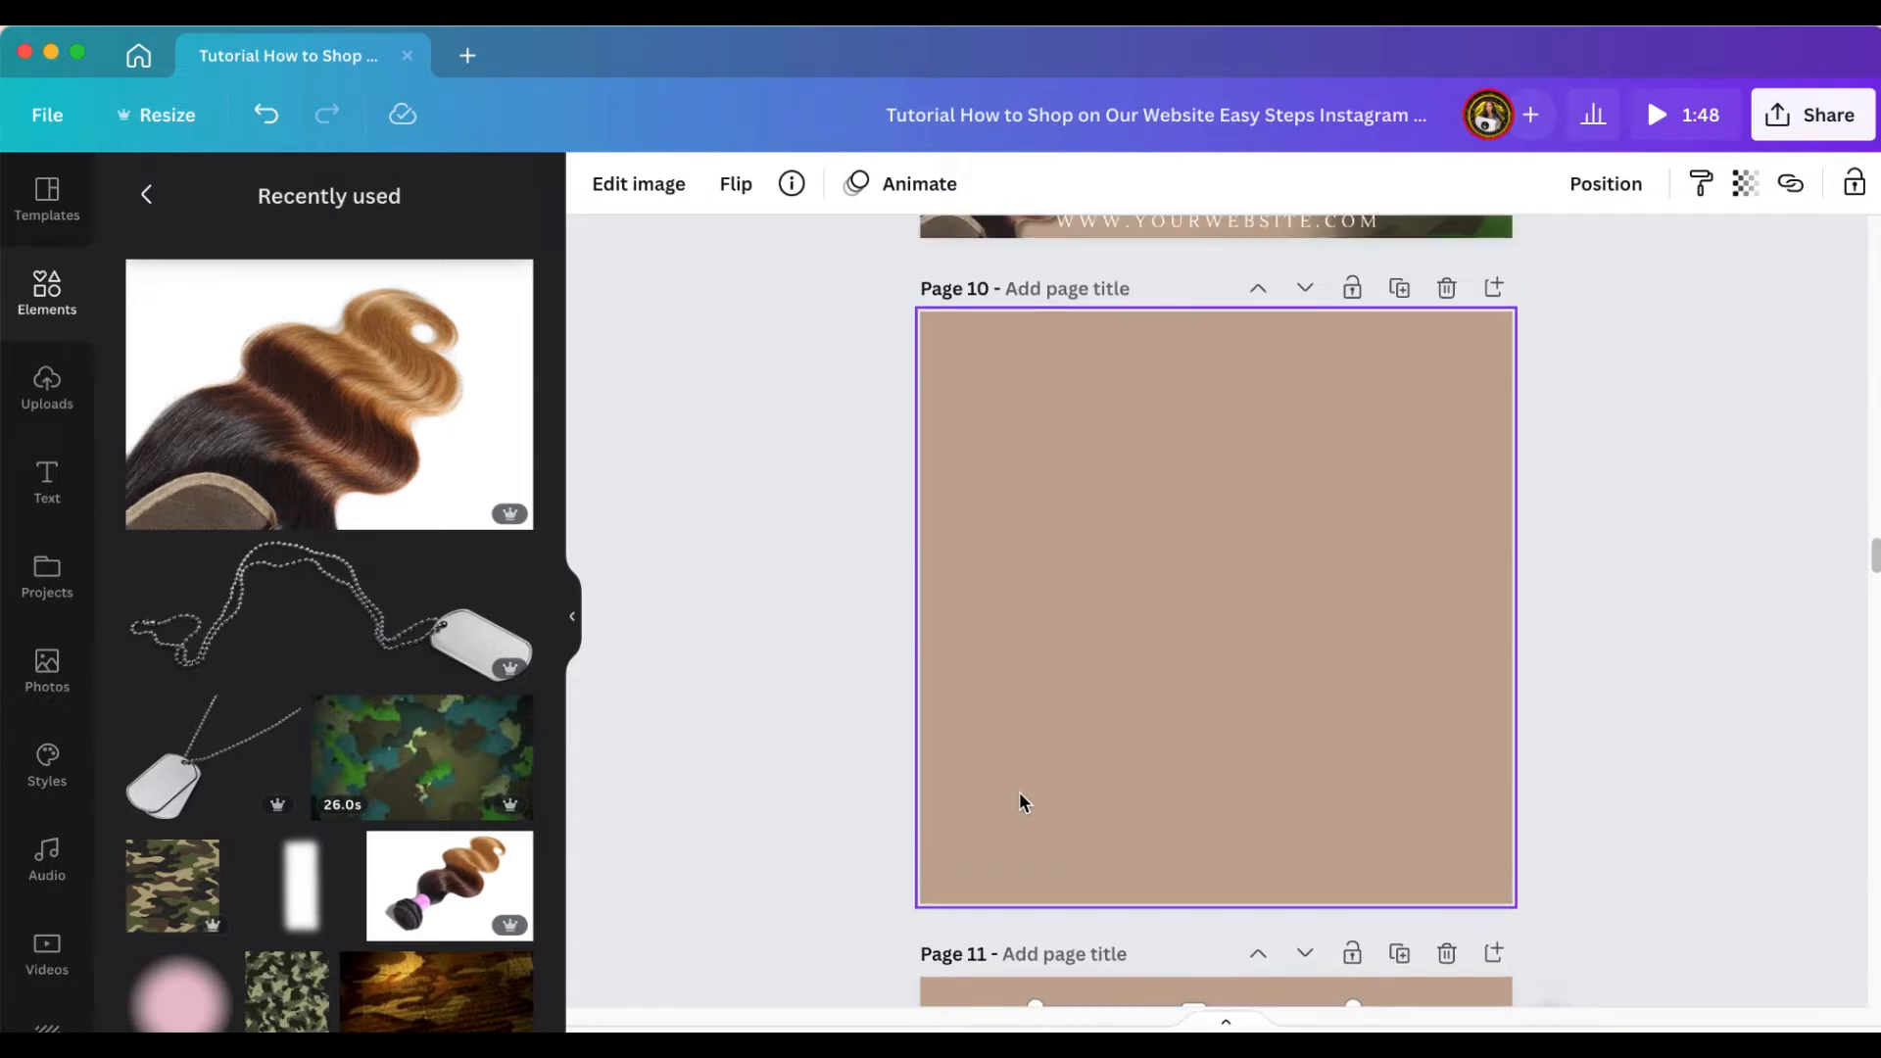
click(456, 776)
key(Escape)
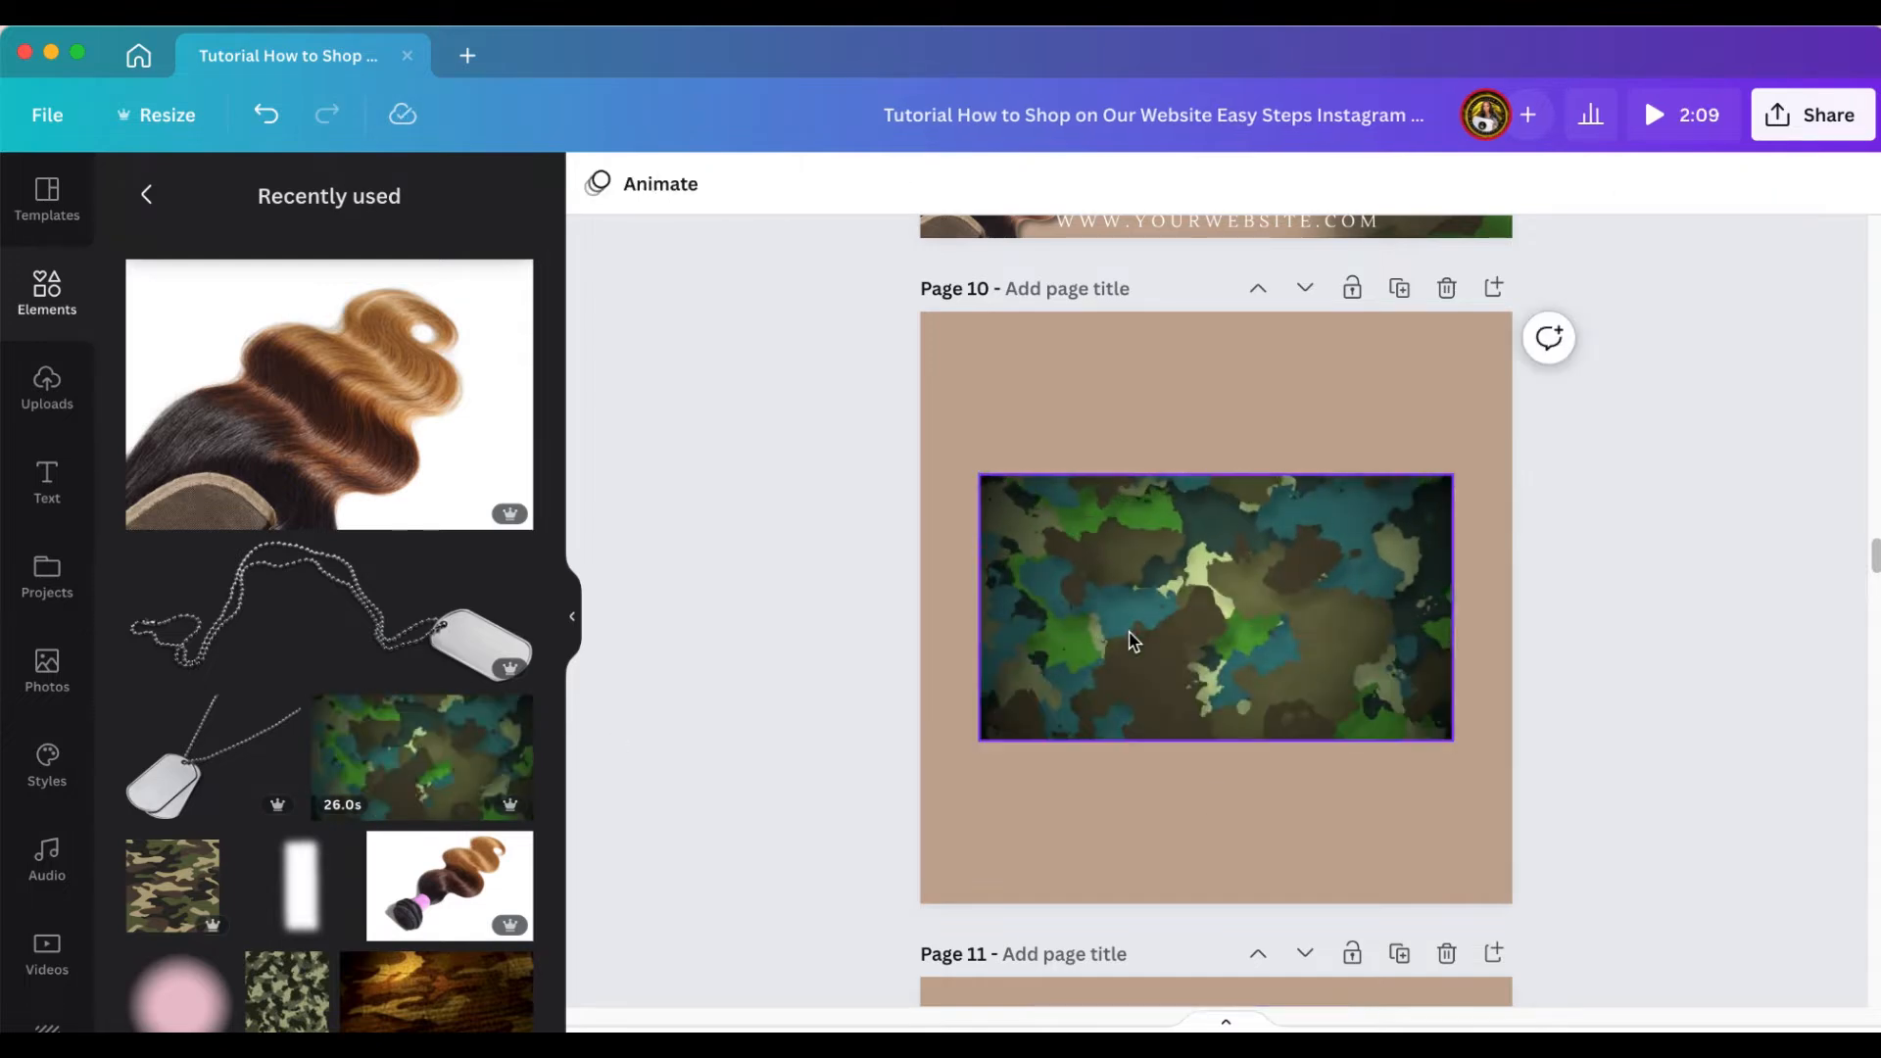
drag(1135, 642, 1181, 461)
drag(1276, 579, 1276, 903)
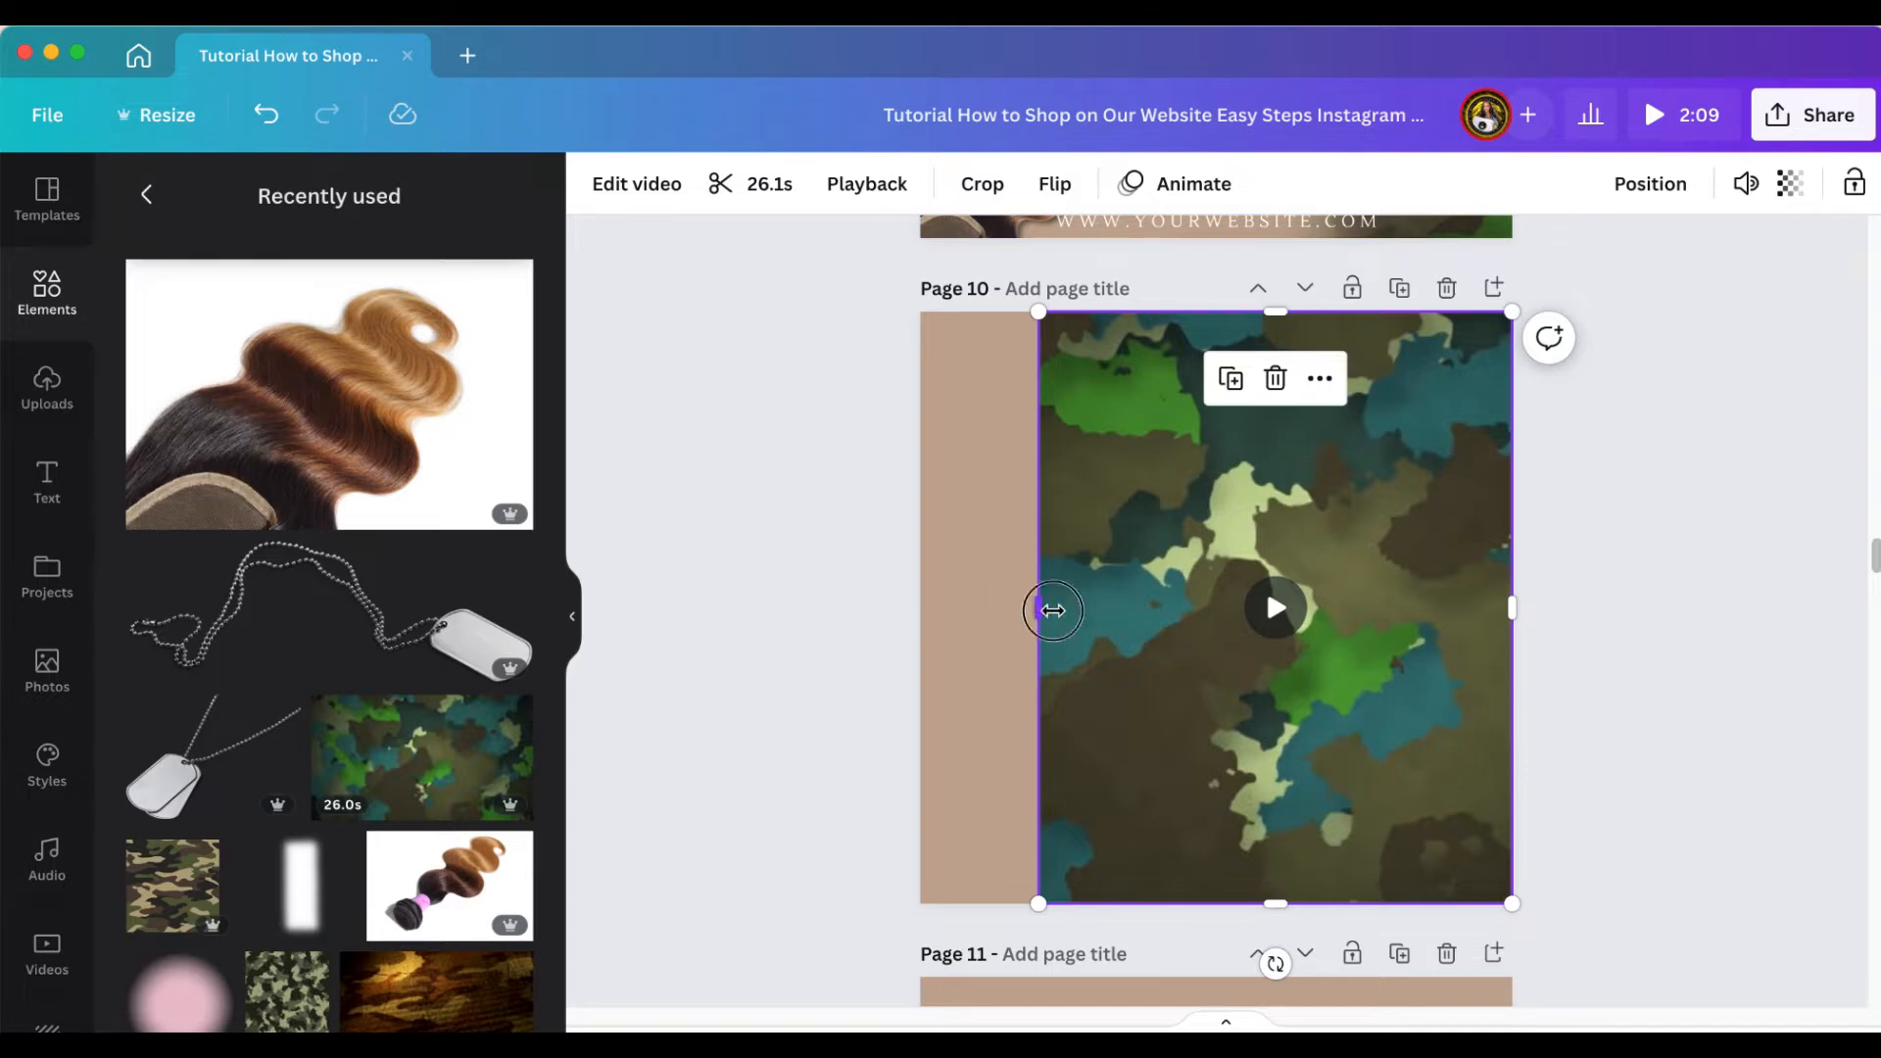
drag(1053, 610, 1218, 623)
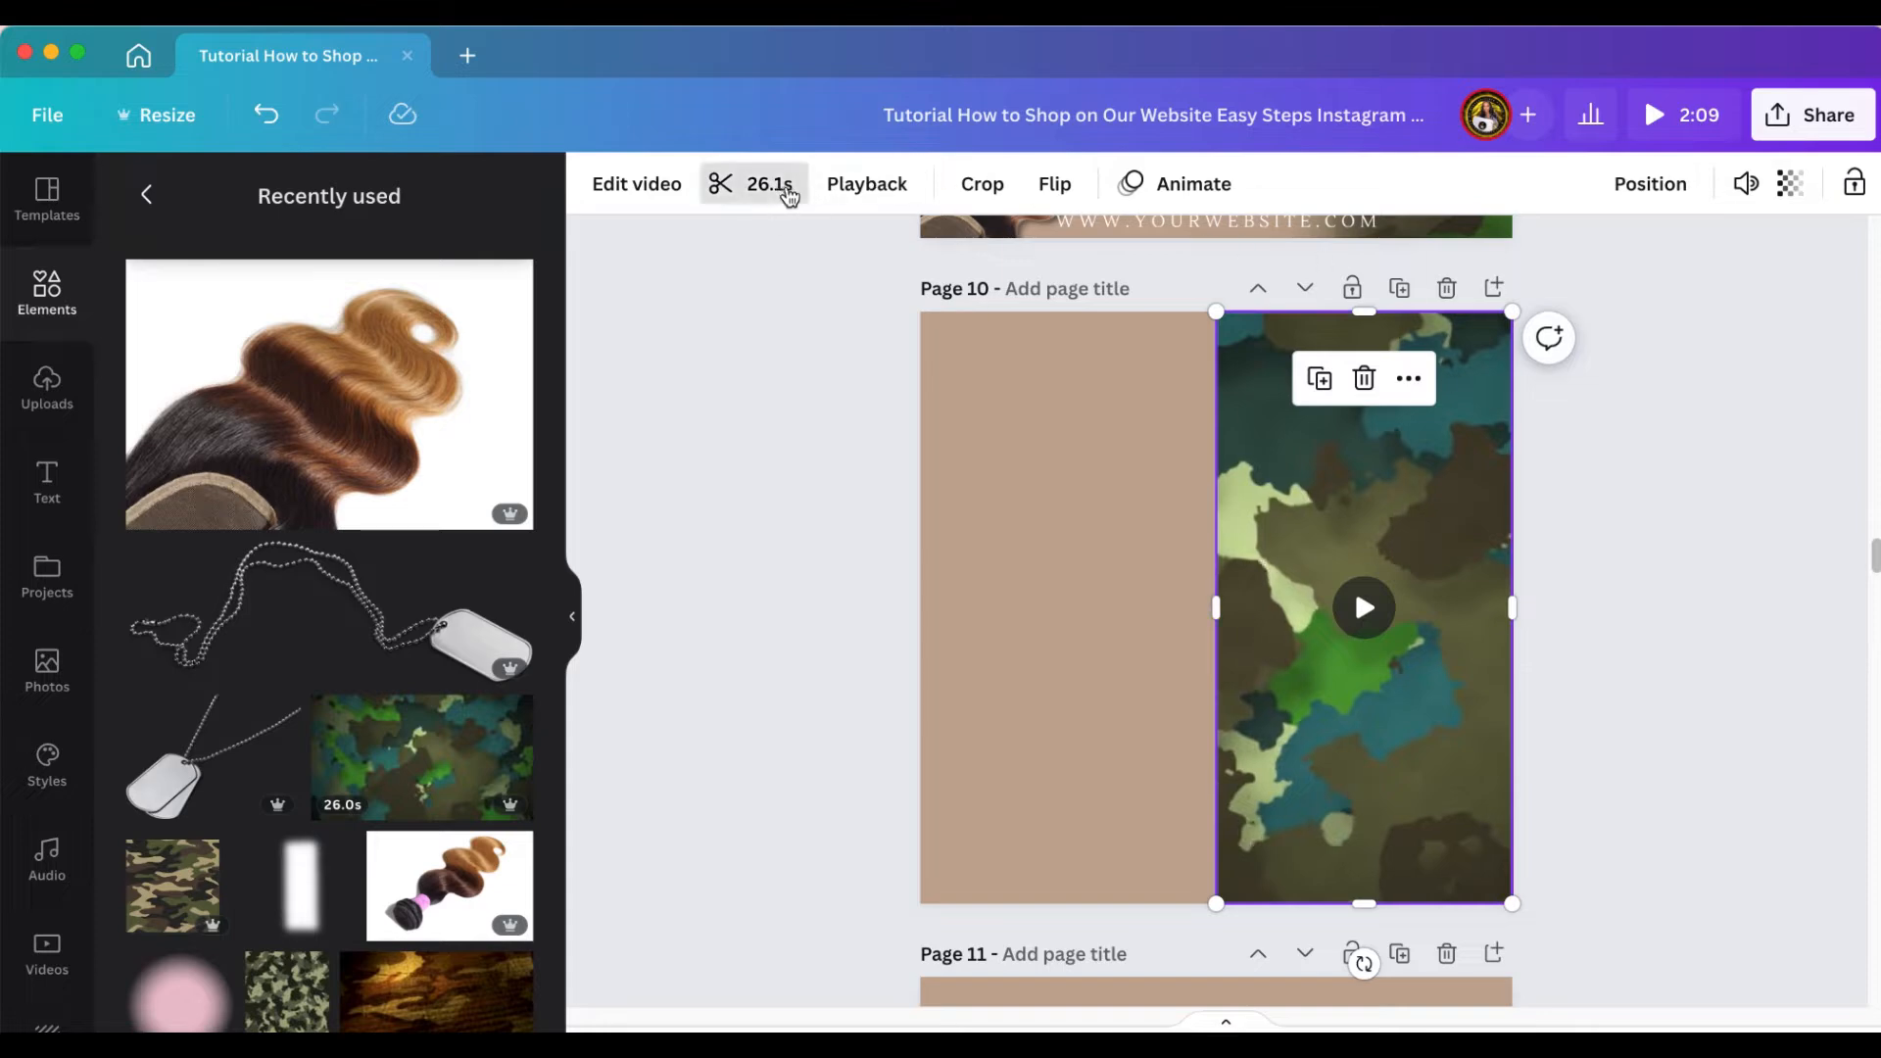
Trim the camouflage video on page 10 to 4.0 seconds
click(769, 185)
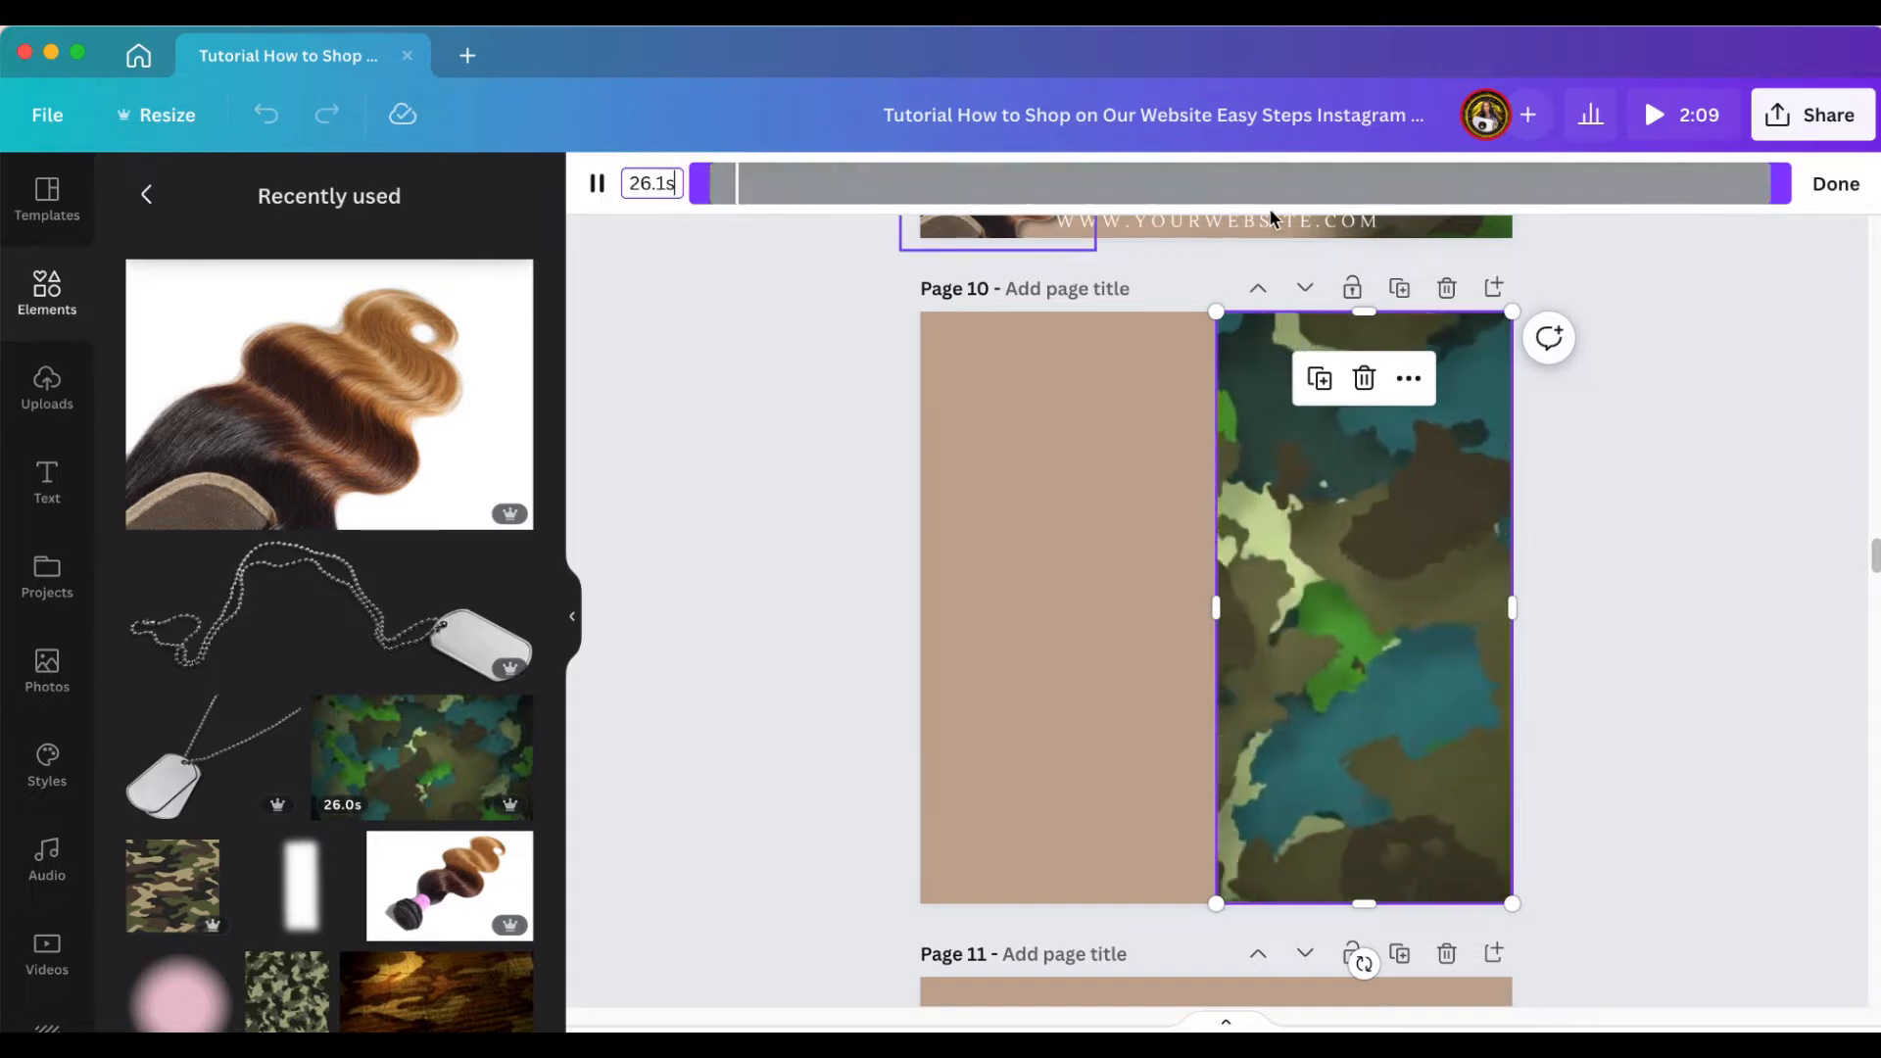
click(1775, 191)
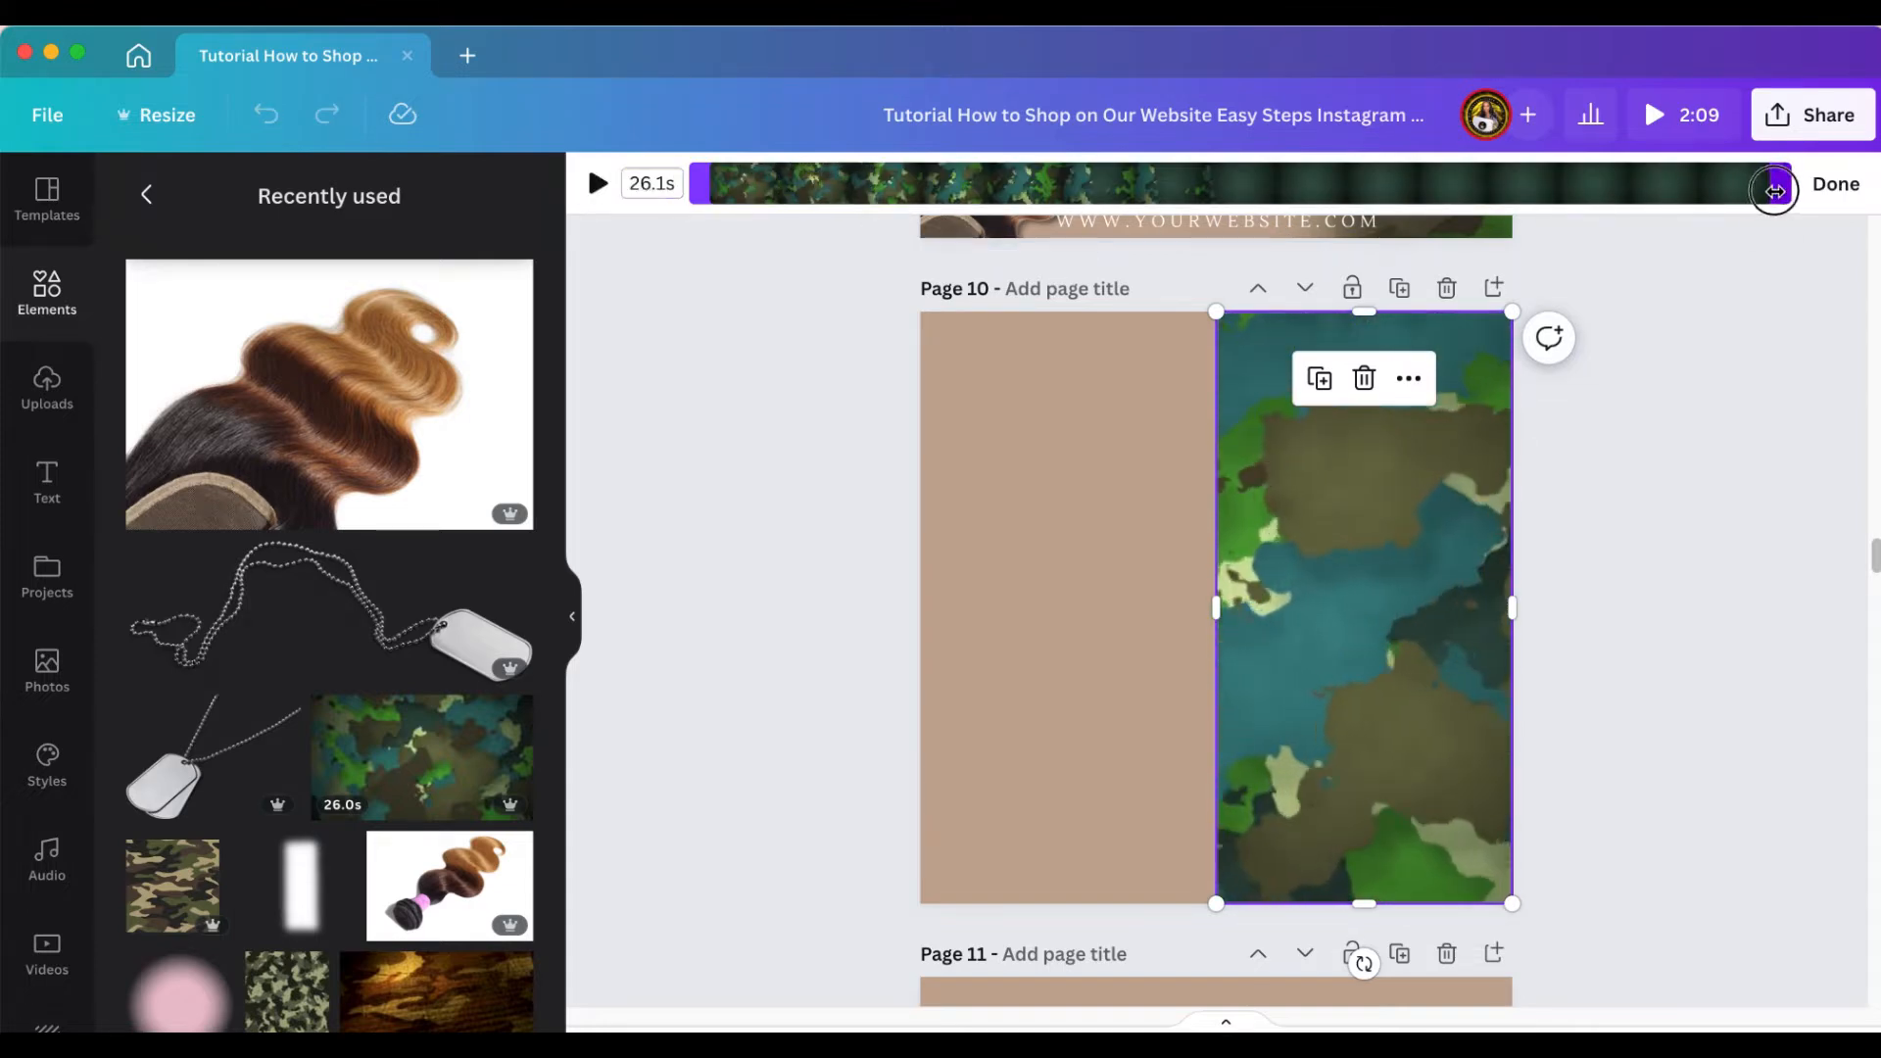
drag(1775, 191, 883, 194)
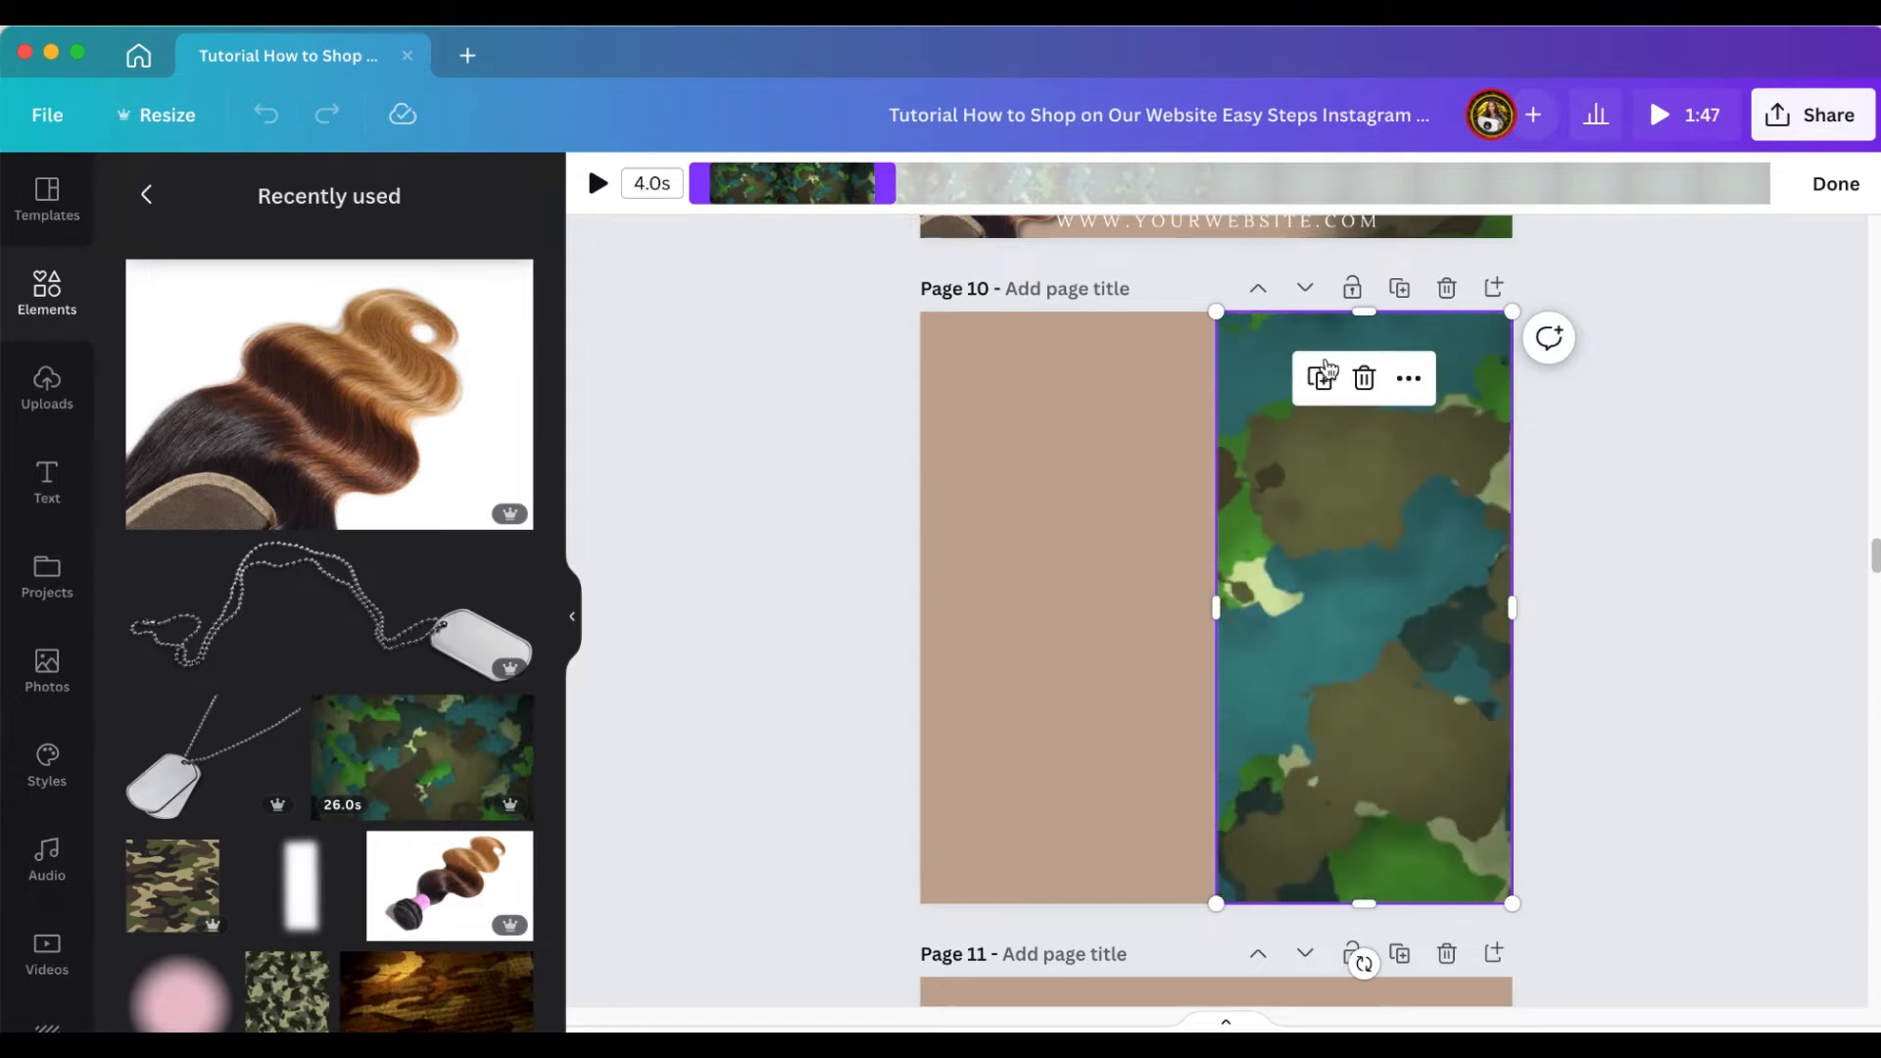
click(1835, 191)
click(1763, 370)
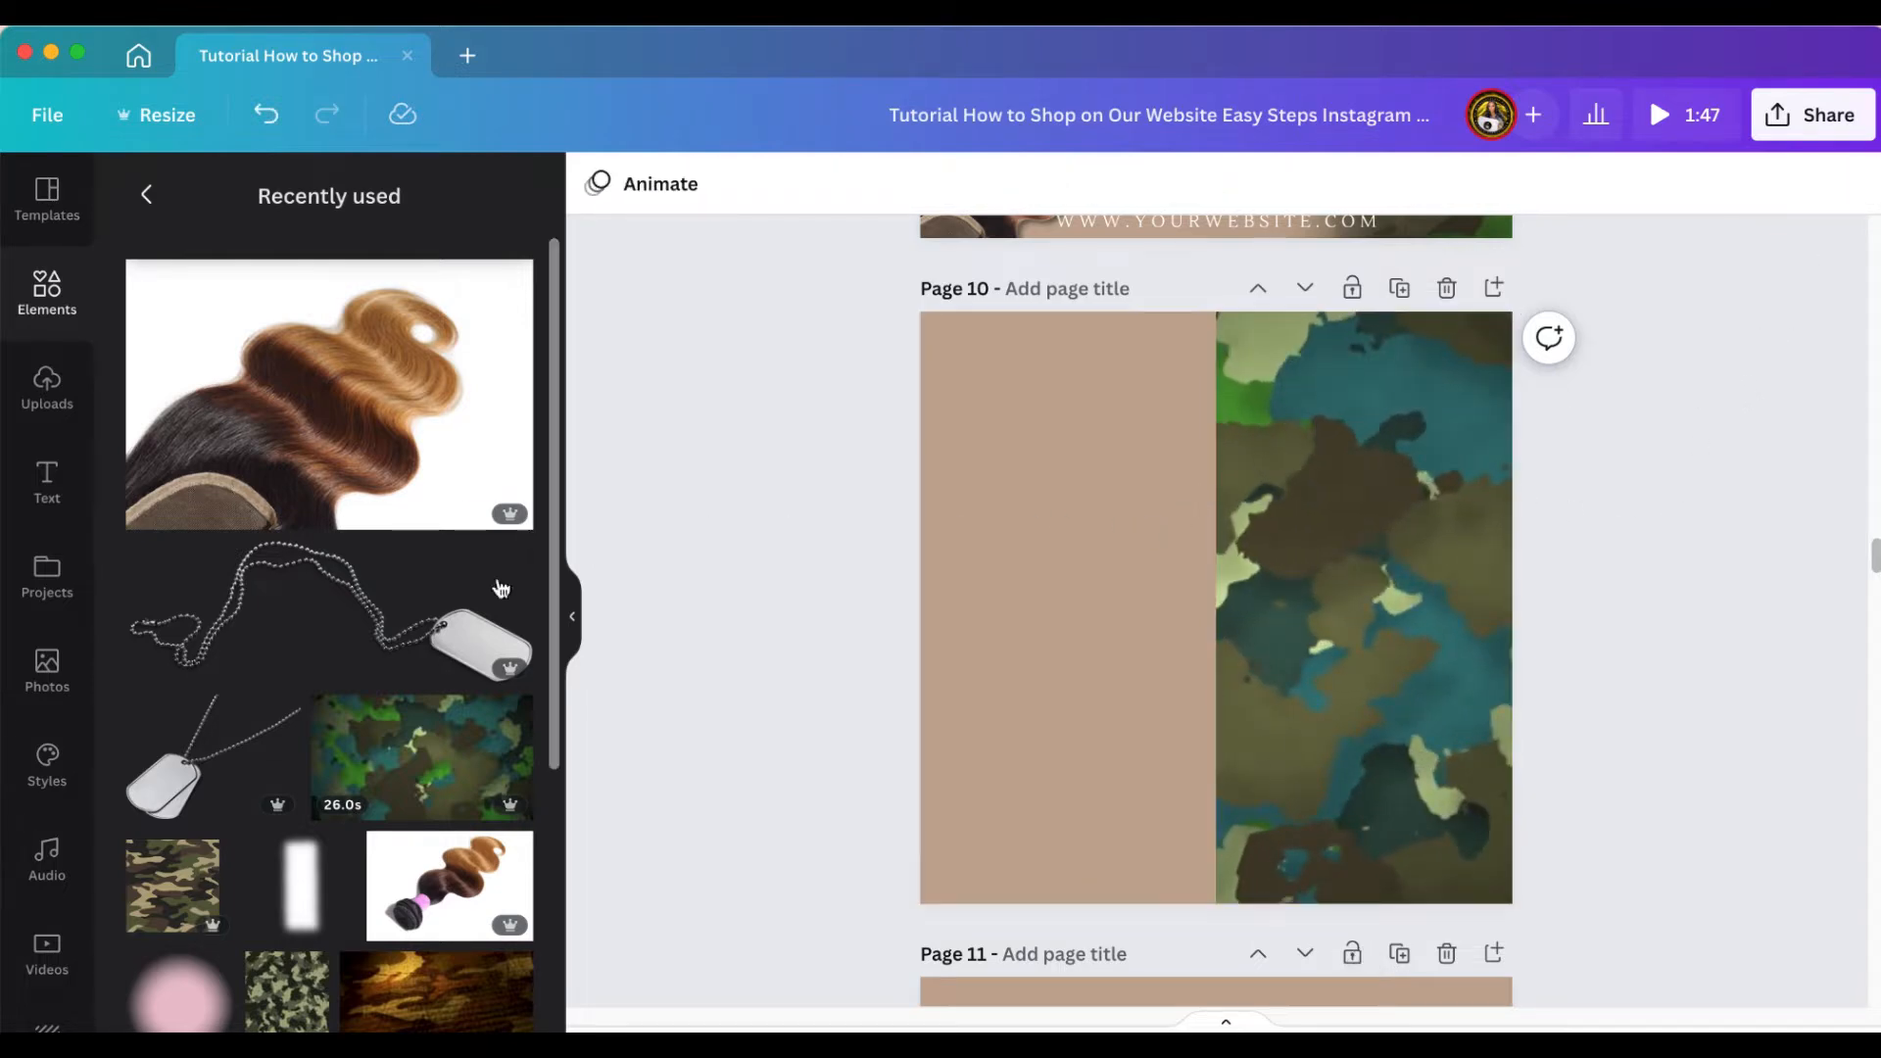
Add the brown camouflage pattern graphic to page 10 and enlarge it to cover the video at full page height
click(168, 868)
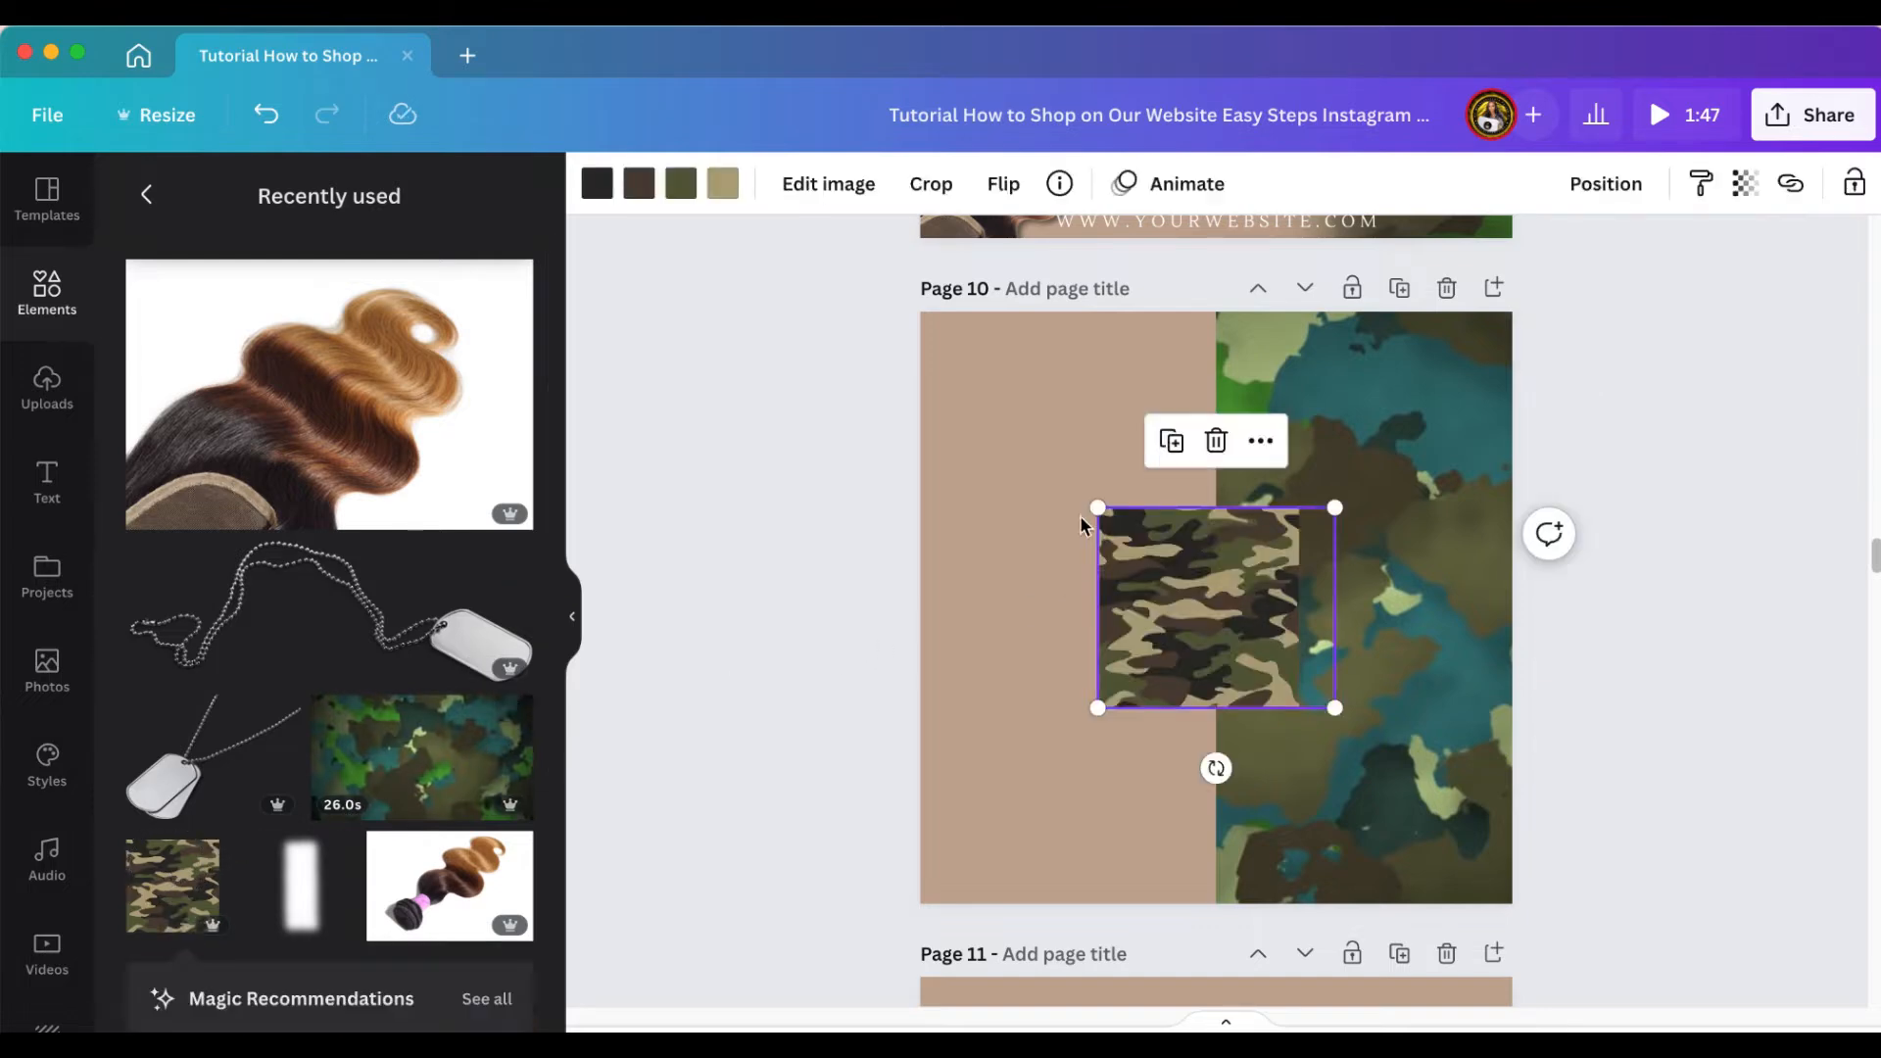
drag(1094, 507, 919, 357)
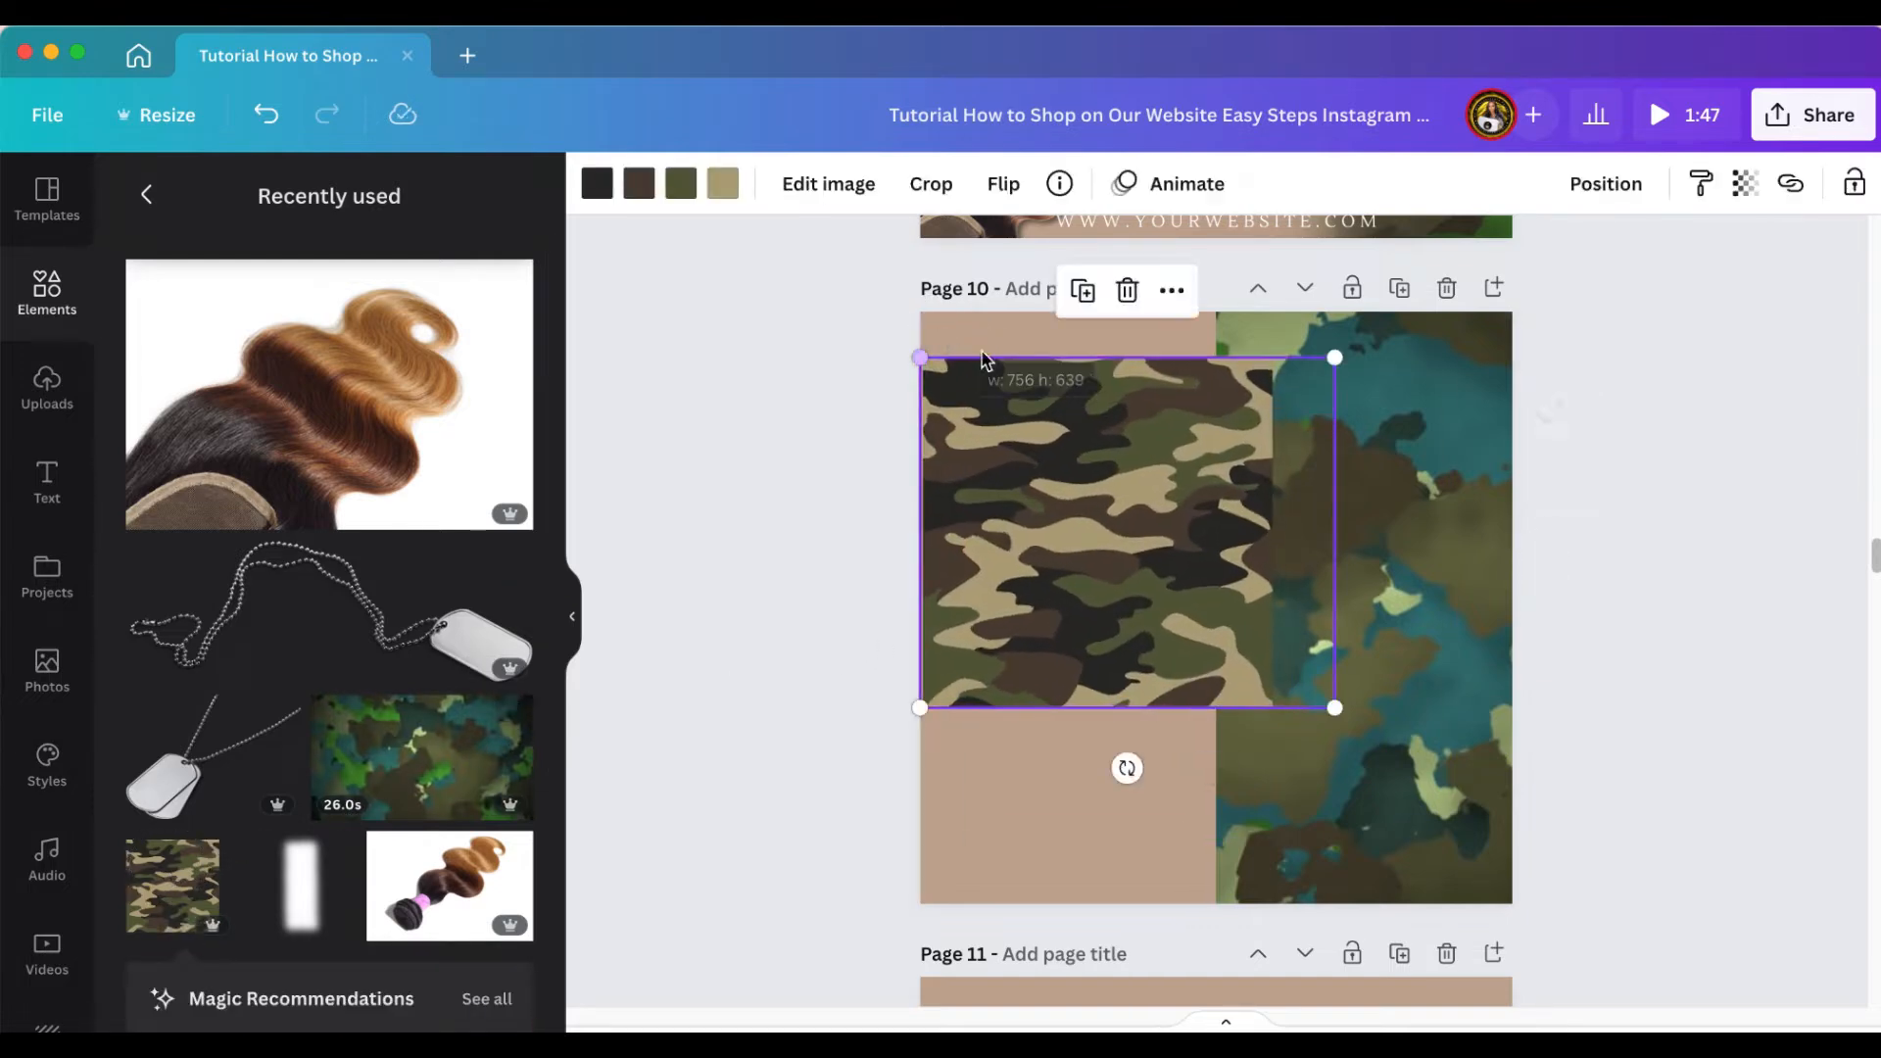
drag(1337, 356, 1490, 356)
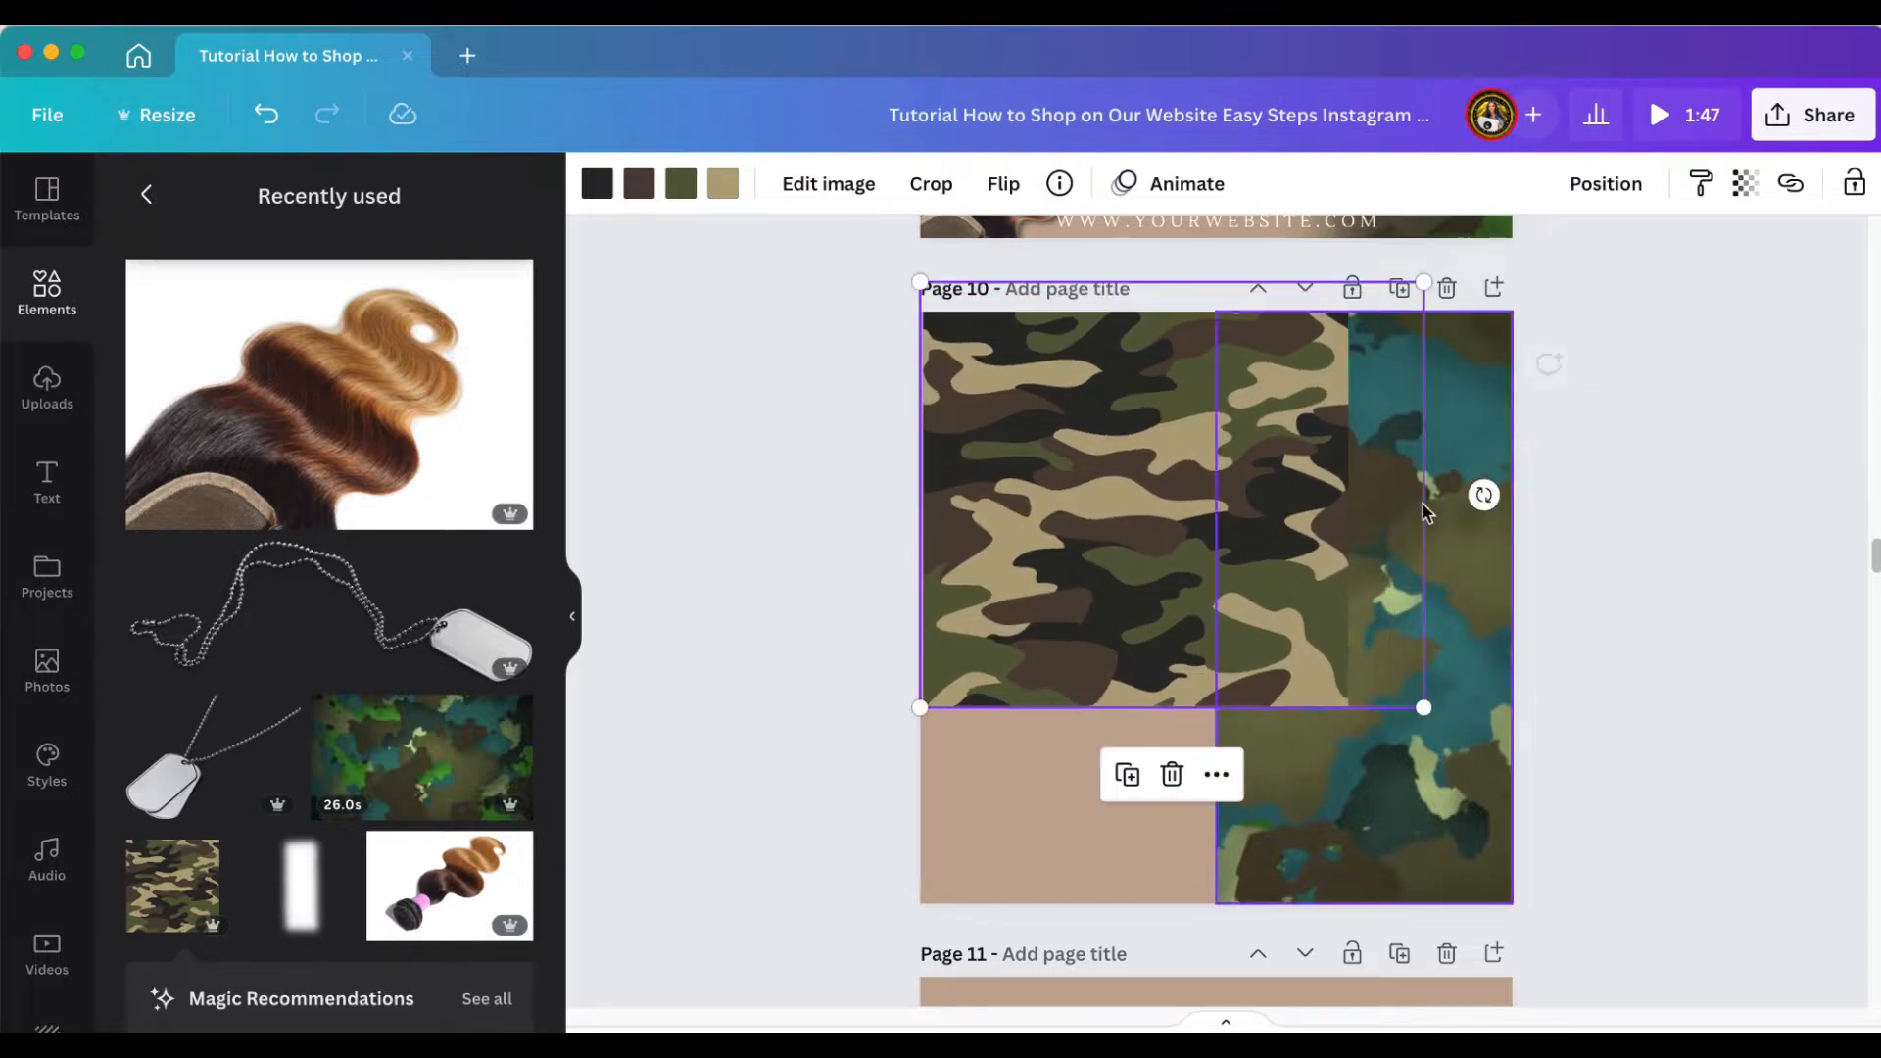
drag(1328, 556, 1543, 560)
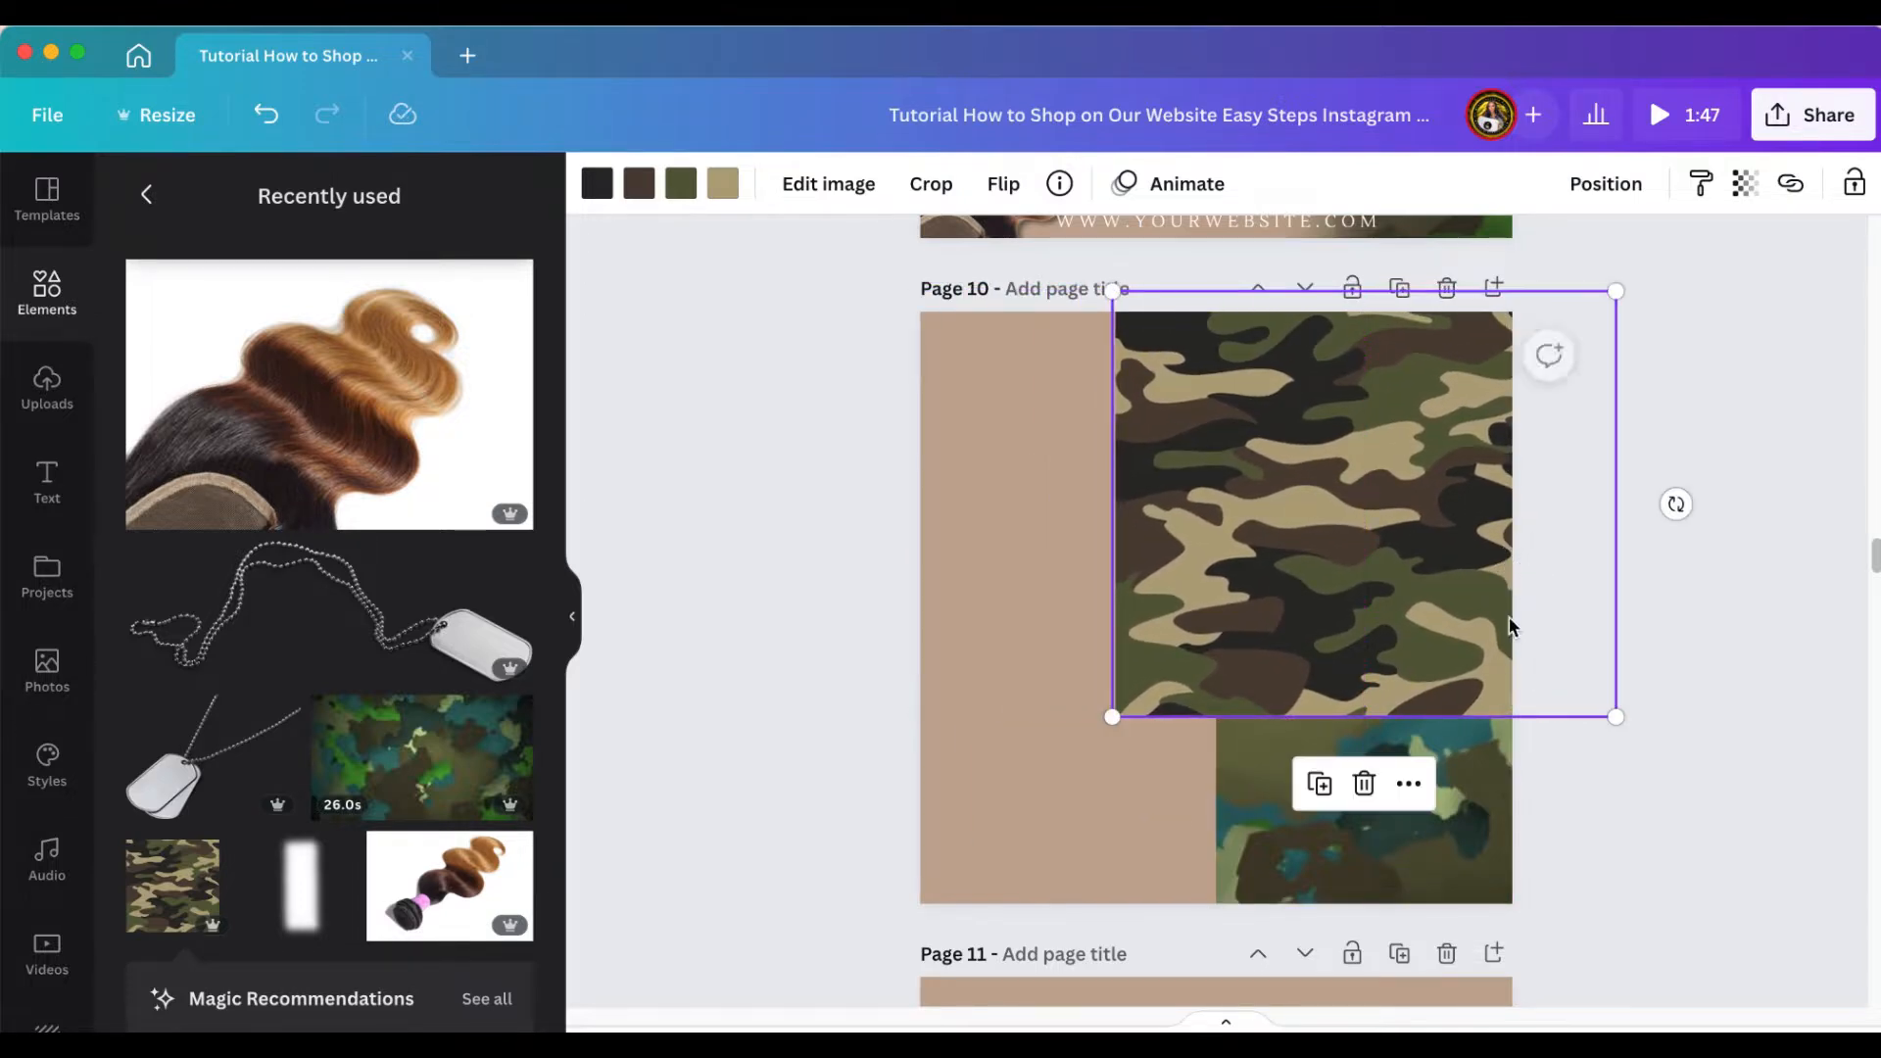
drag(1612, 715, 1867, 946)
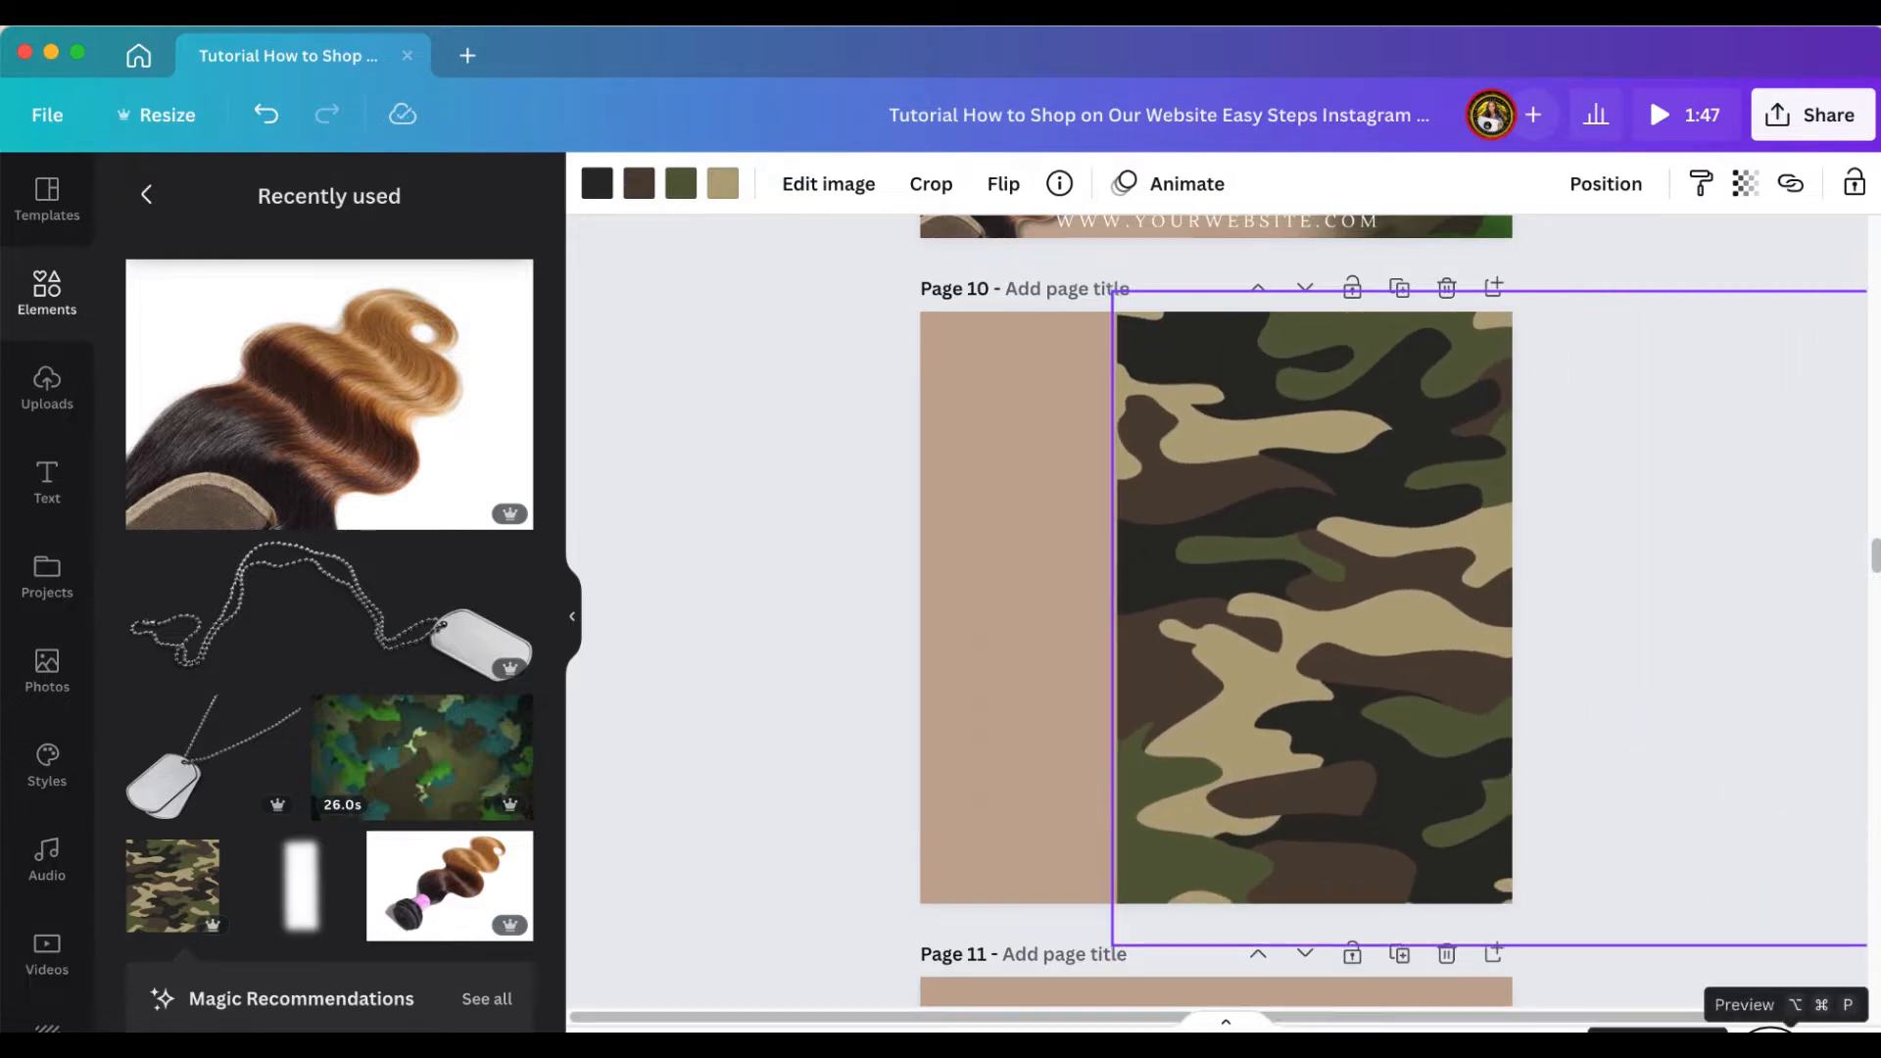
mouse_move(1693, 790)
mouse_down()
mouse_move(1744, 777)
mouse_move(1831, 802)
mouse_move(1686, 789)
mouse_up()
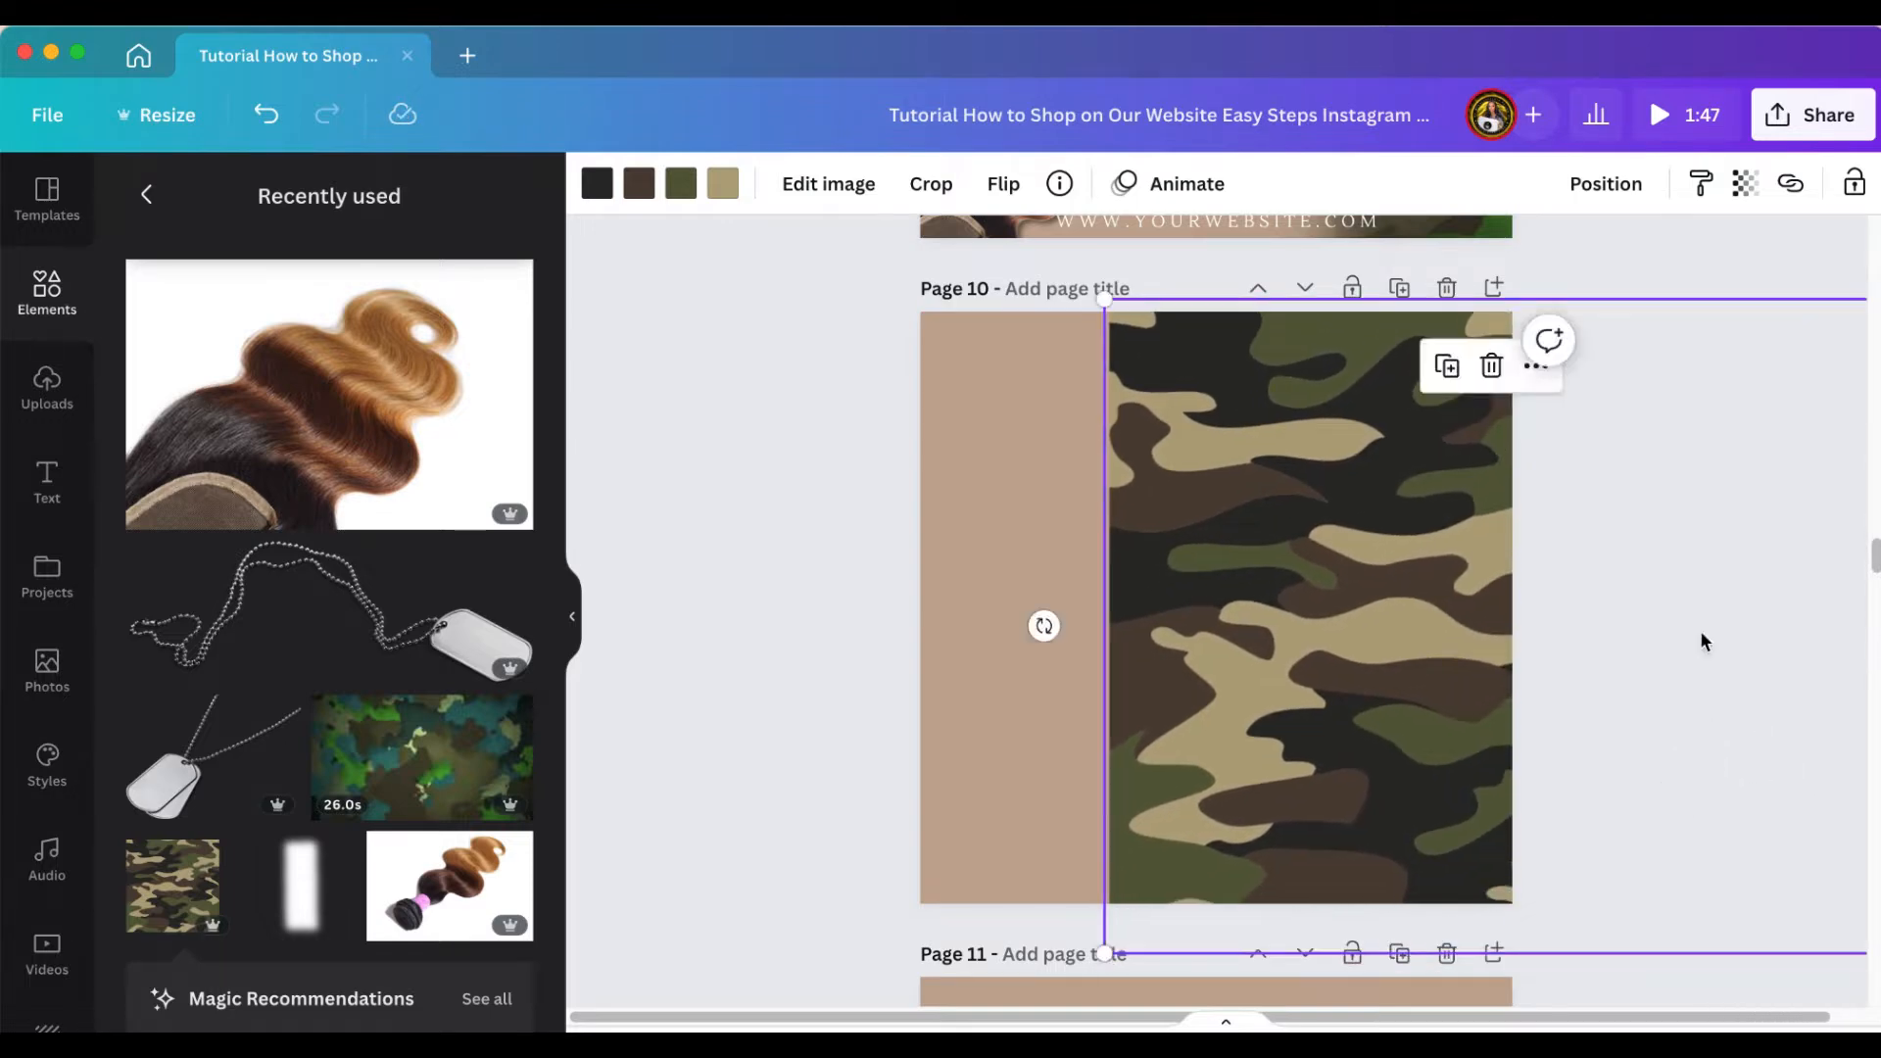
Set the brown camouflage graphic's transparency to 34
click(1747, 186)
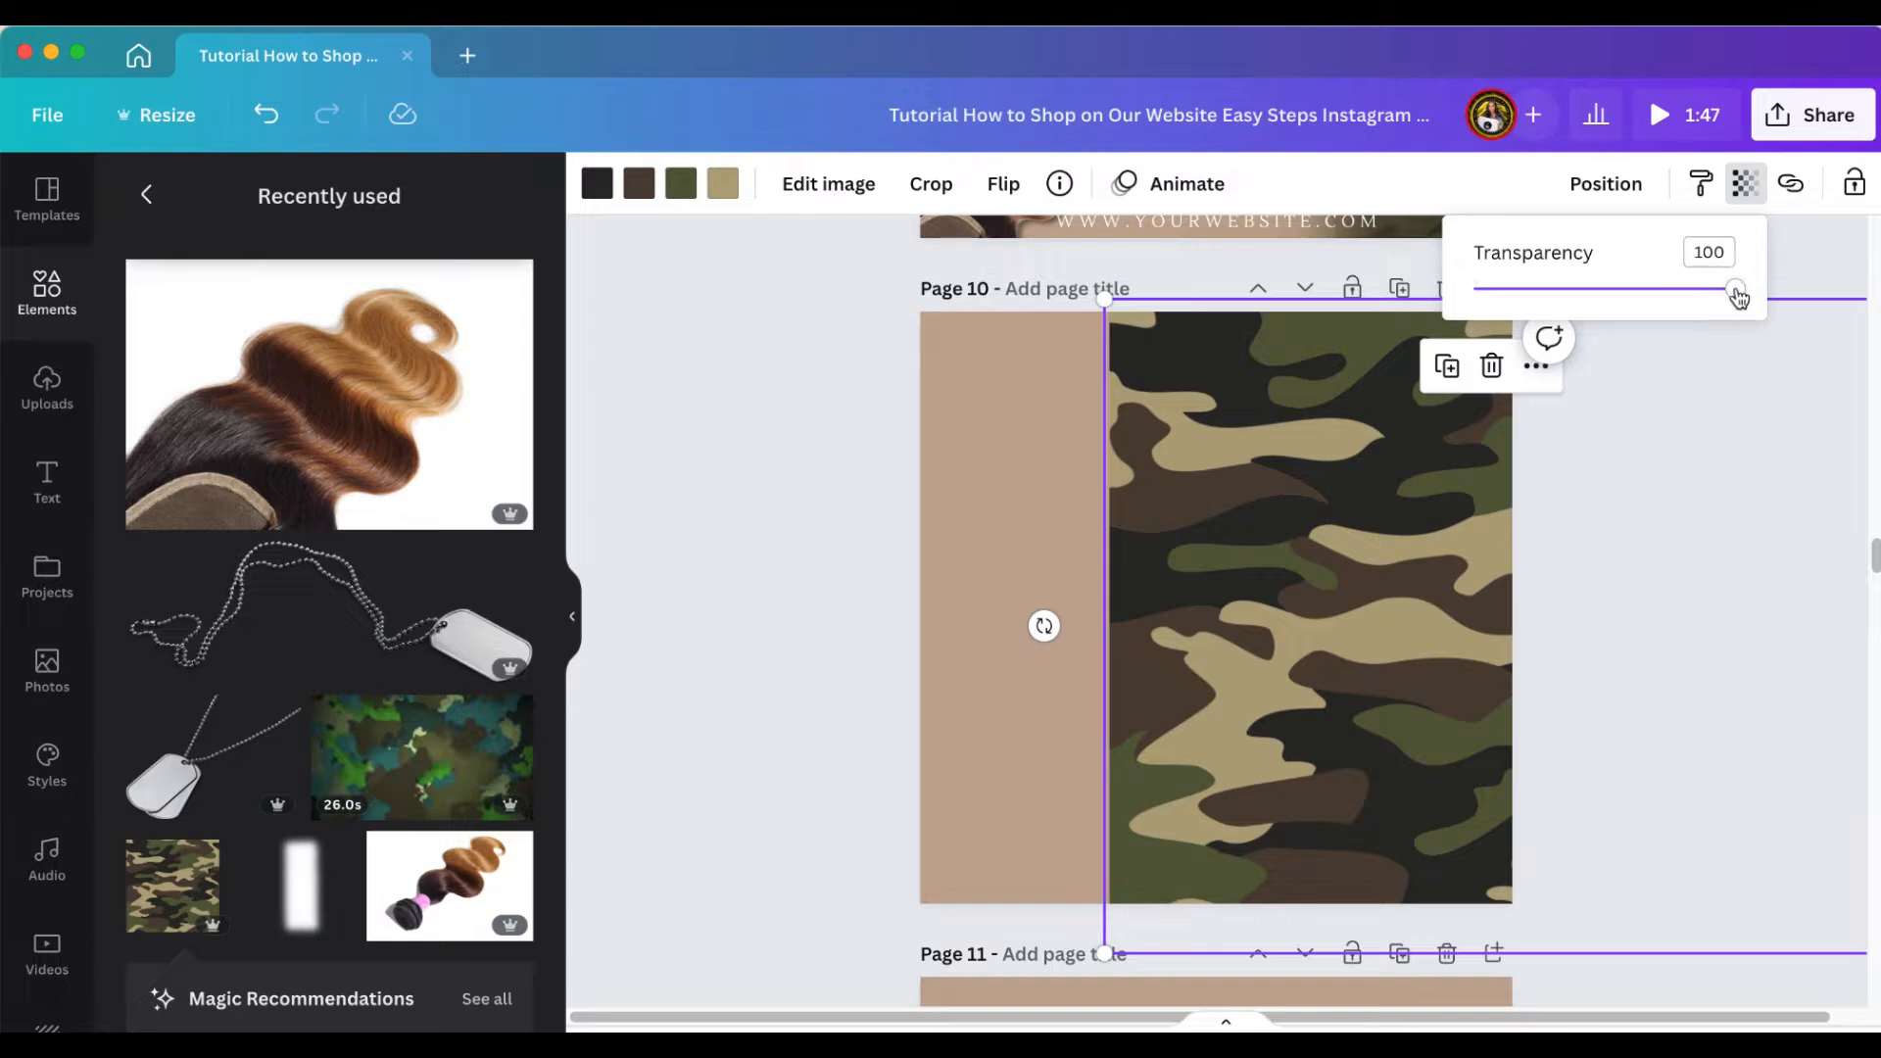
drag(1738, 292, 1565, 292)
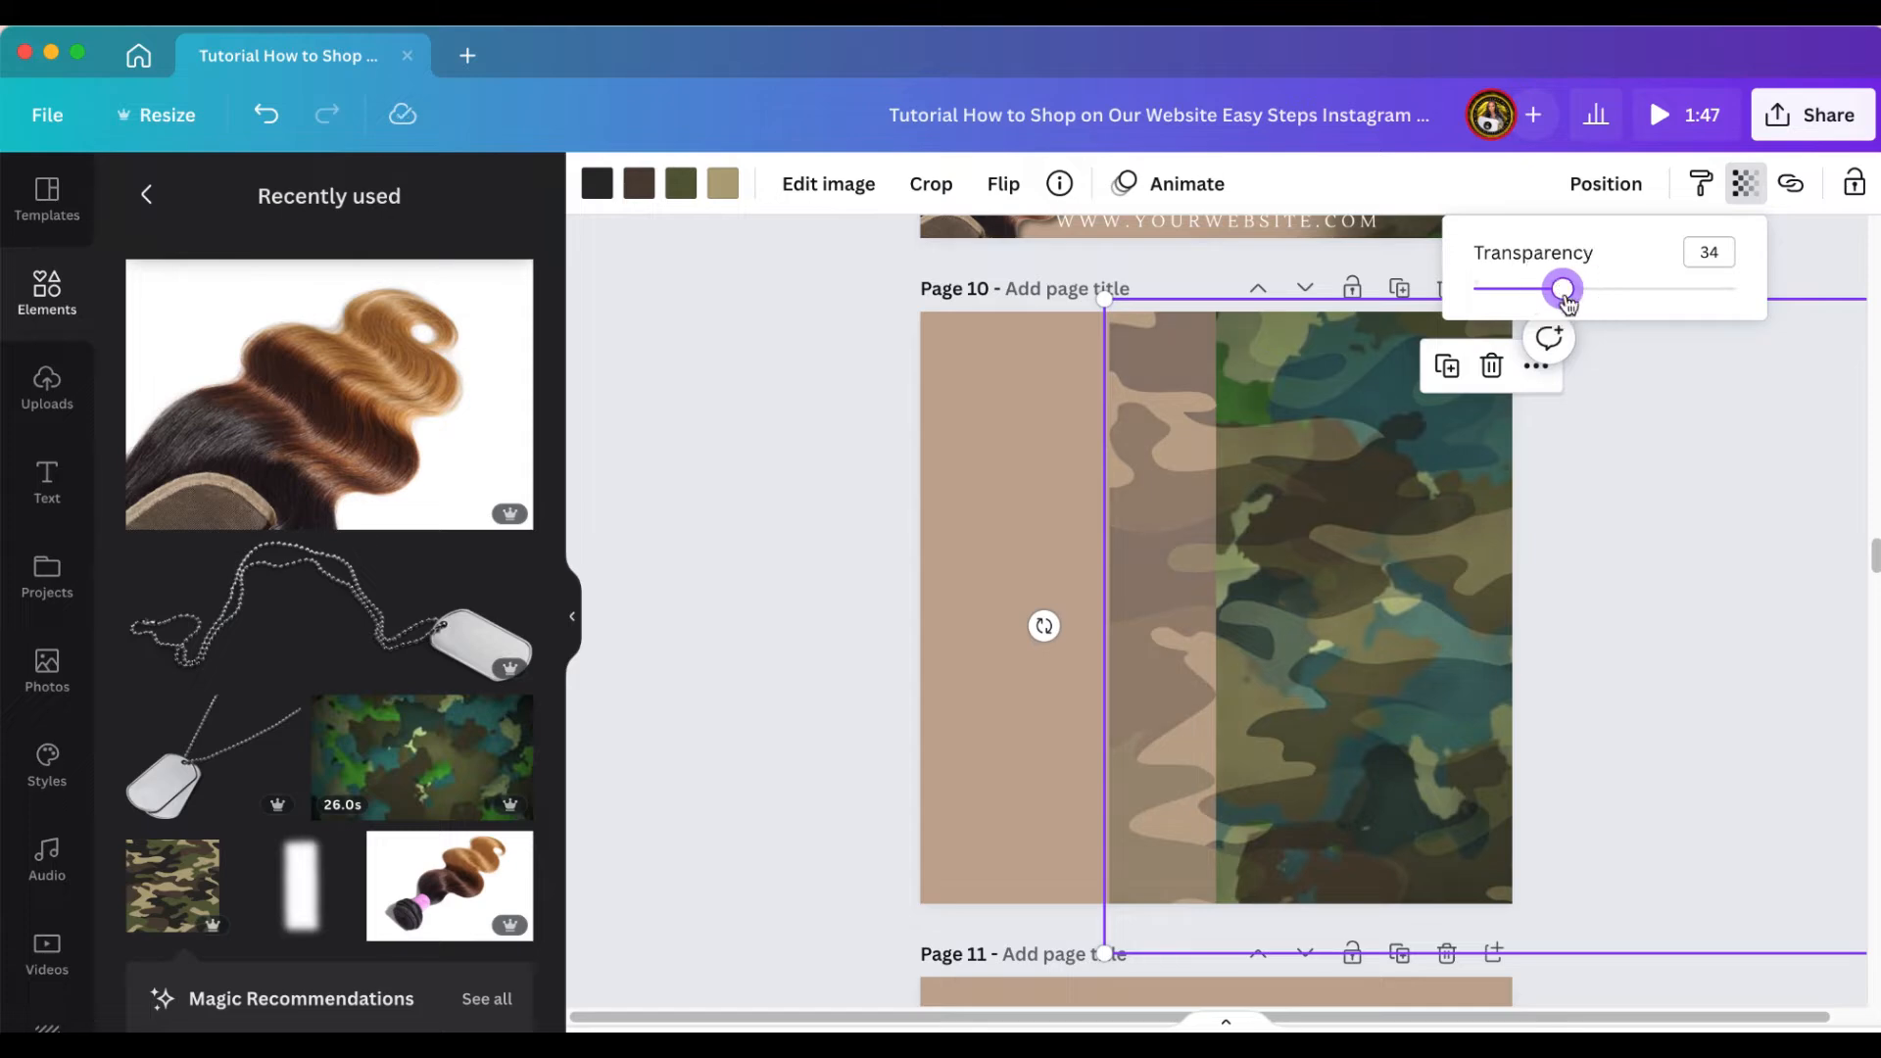
click(1476, 573)
Preview the camouflage video under the transparent graphic and align the graphic's upper edge with the top of page 10
drag(1472, 551, 1467, 611)
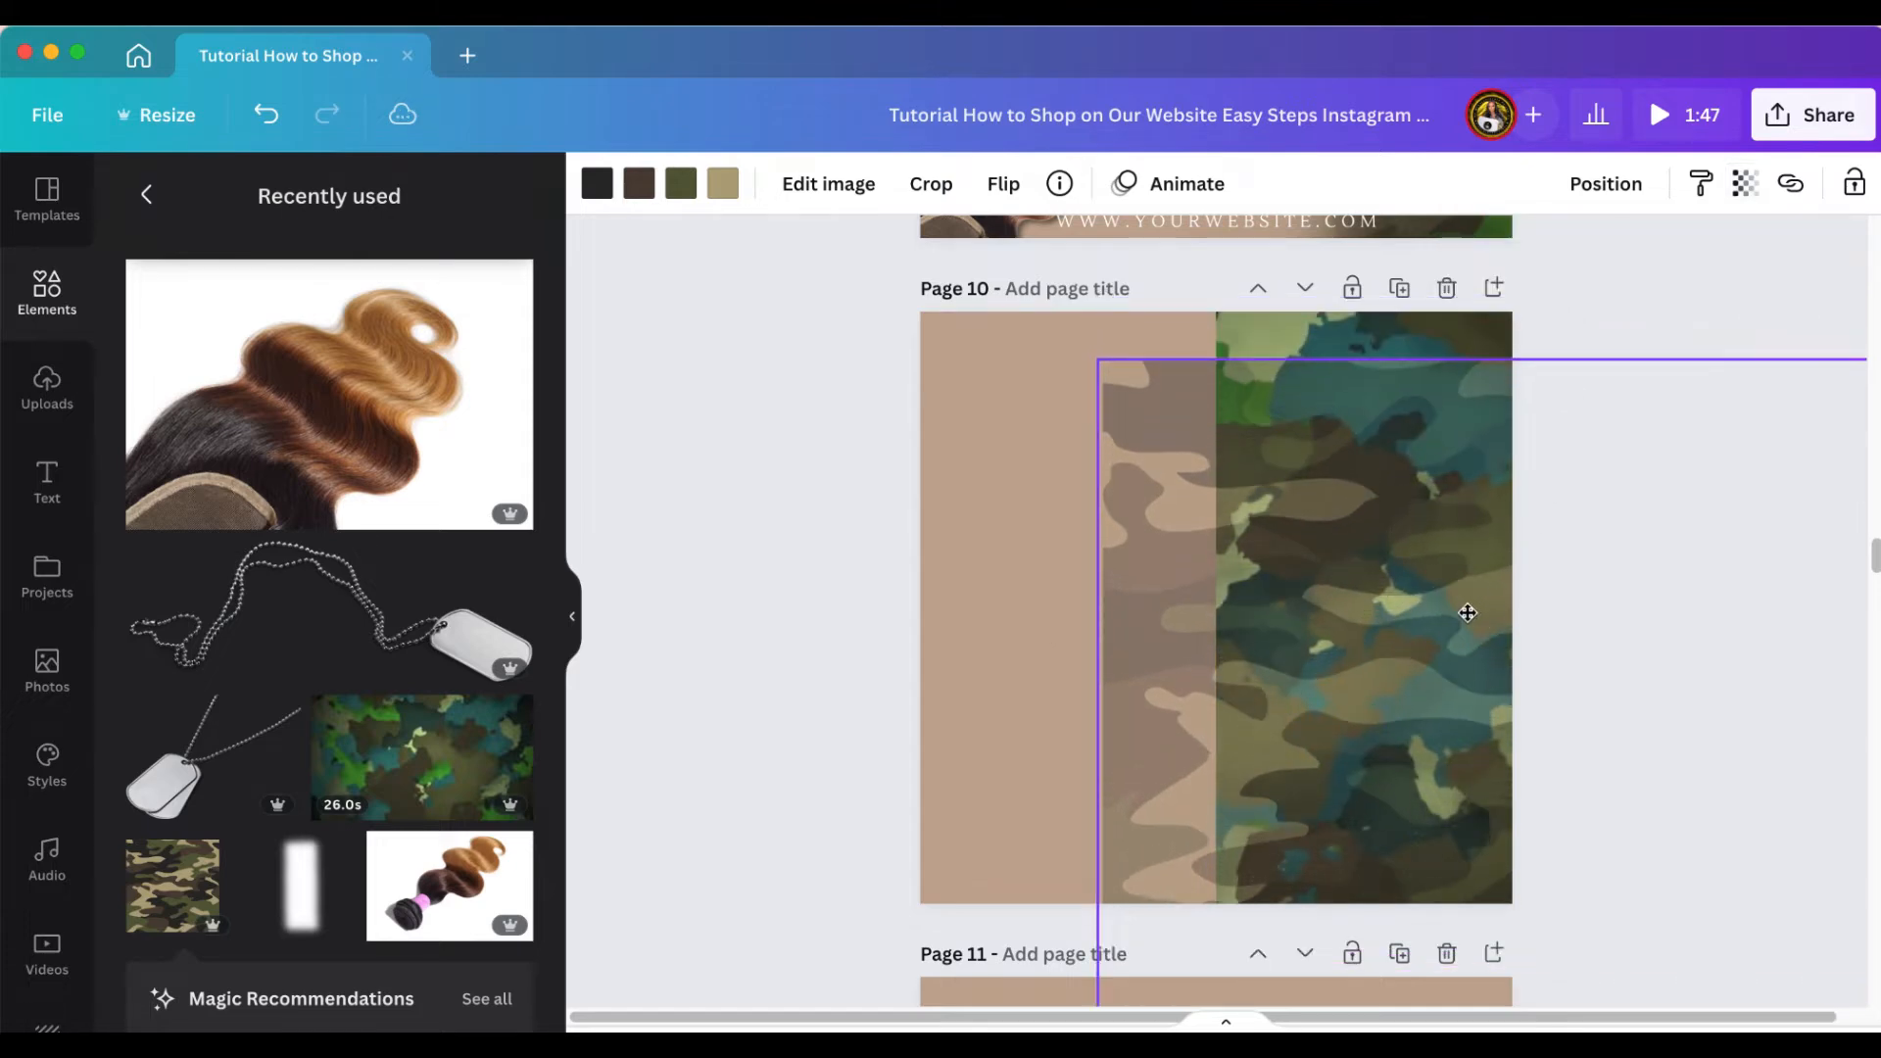
click(1354, 585)
click(1387, 651)
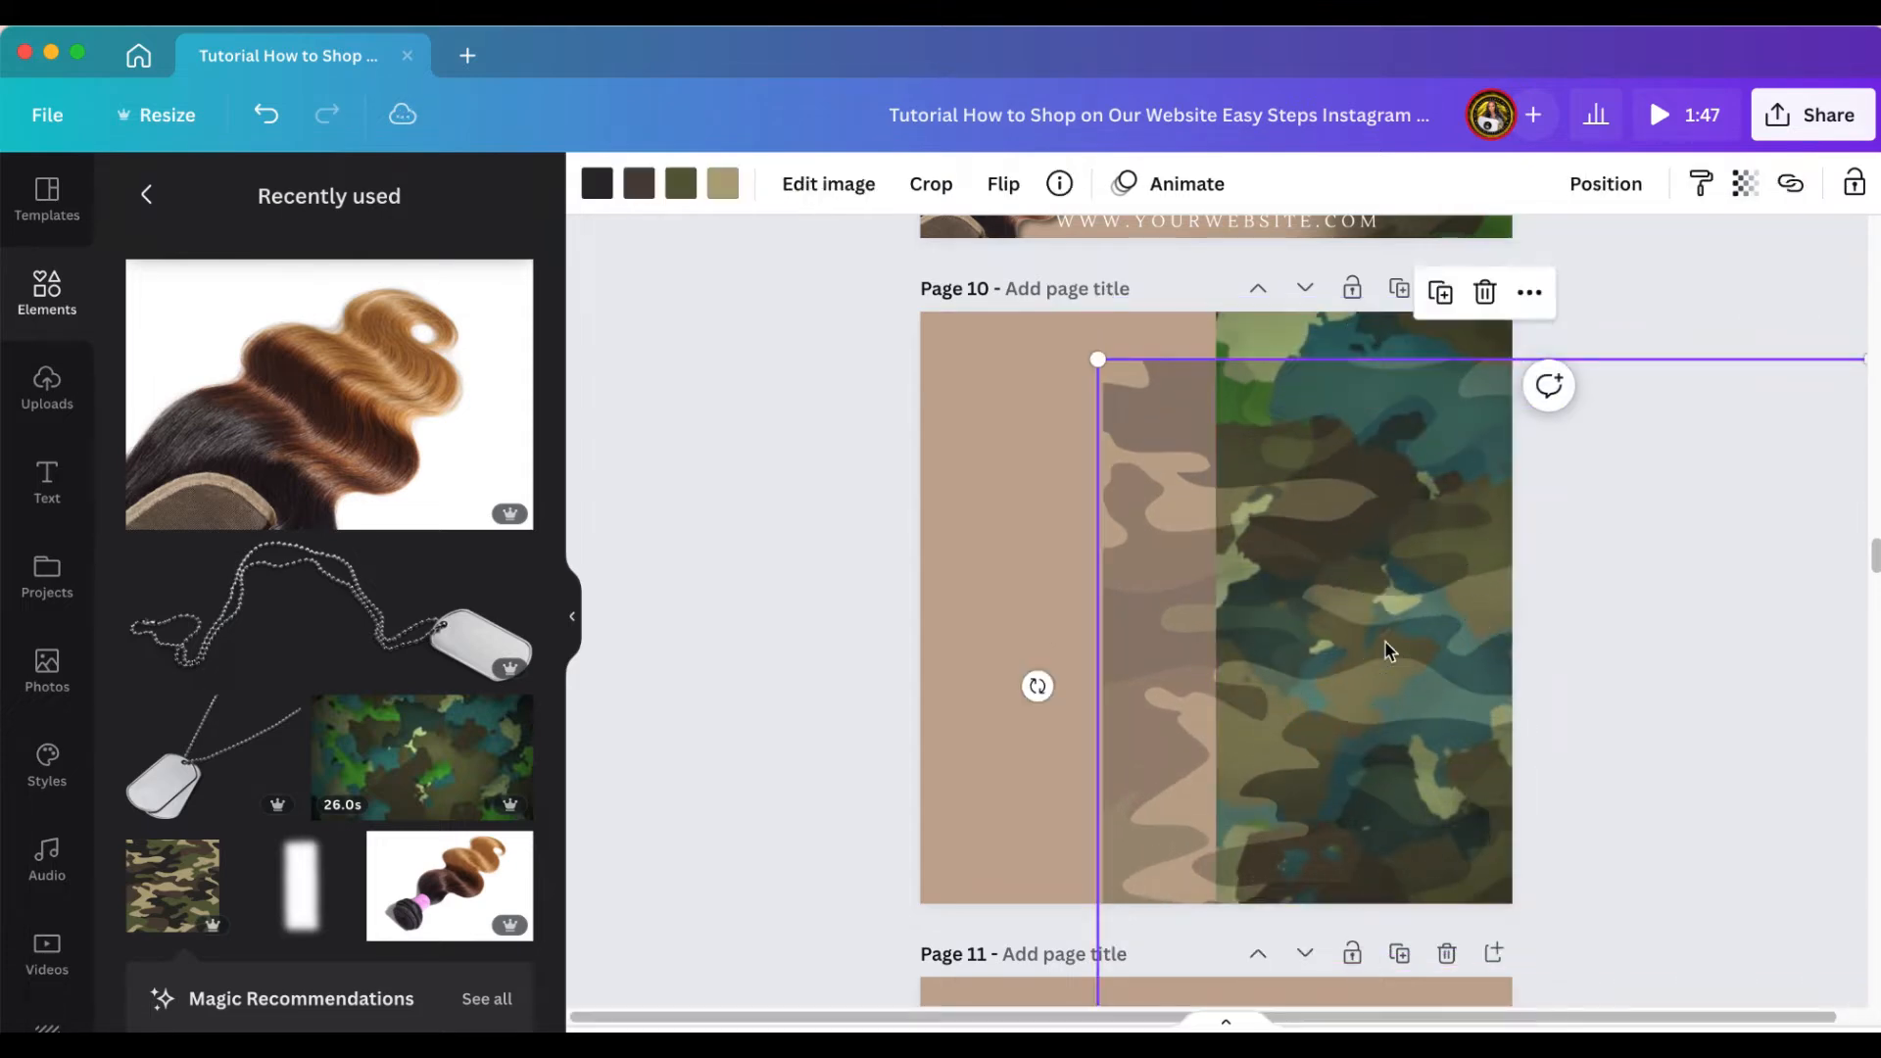
click(1360, 588)
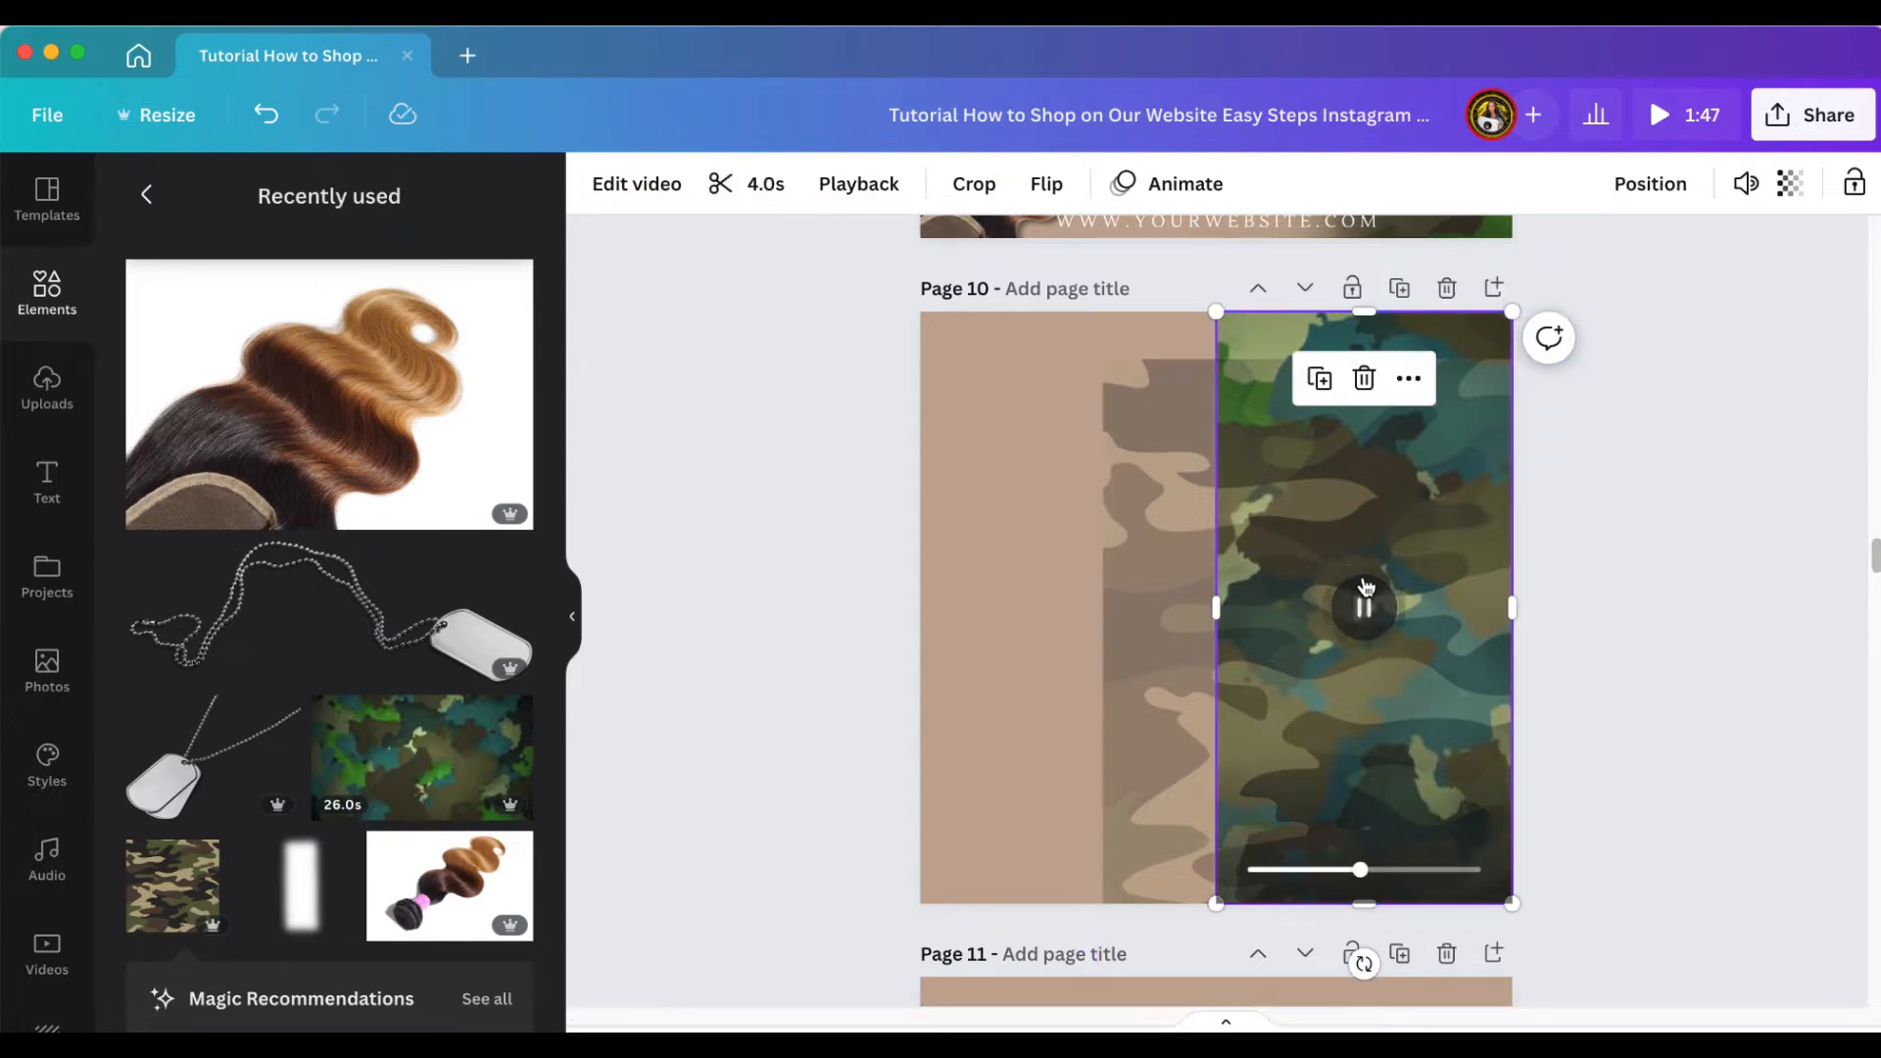
click(1369, 609)
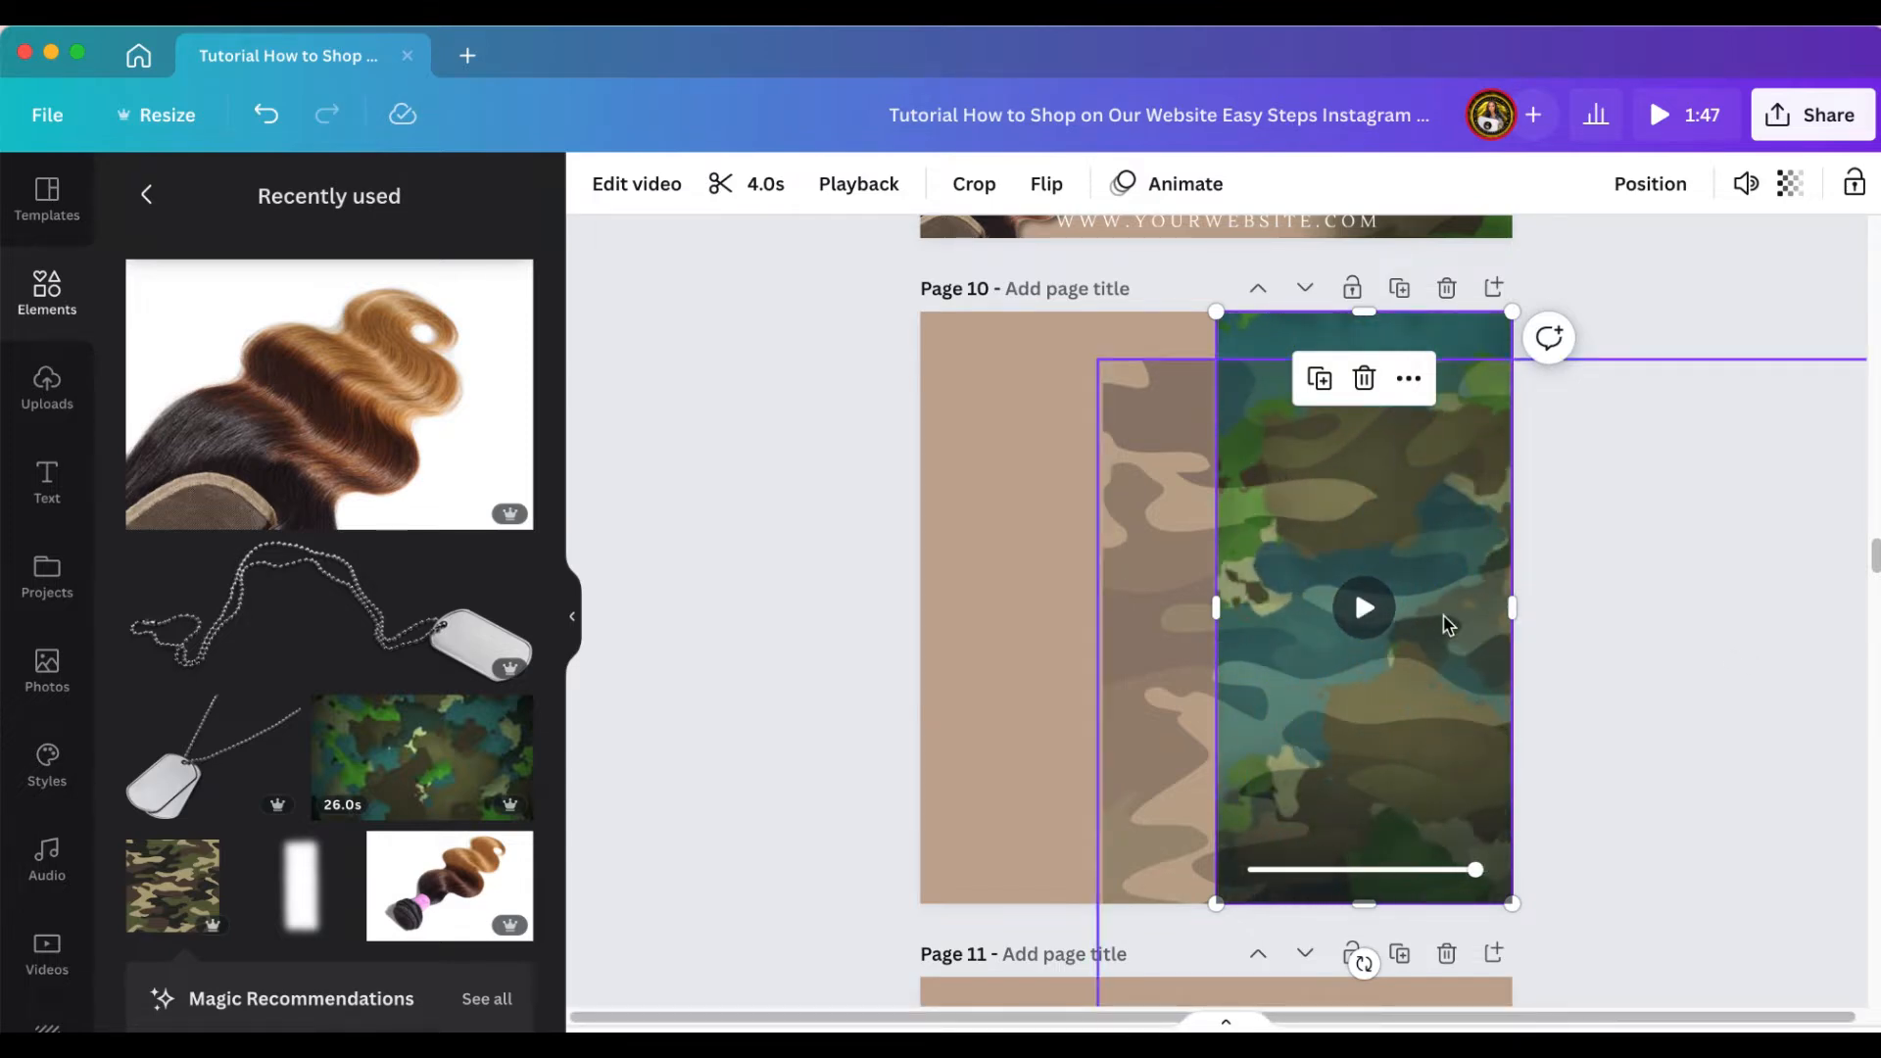
drag(1444, 621, 1449, 567)
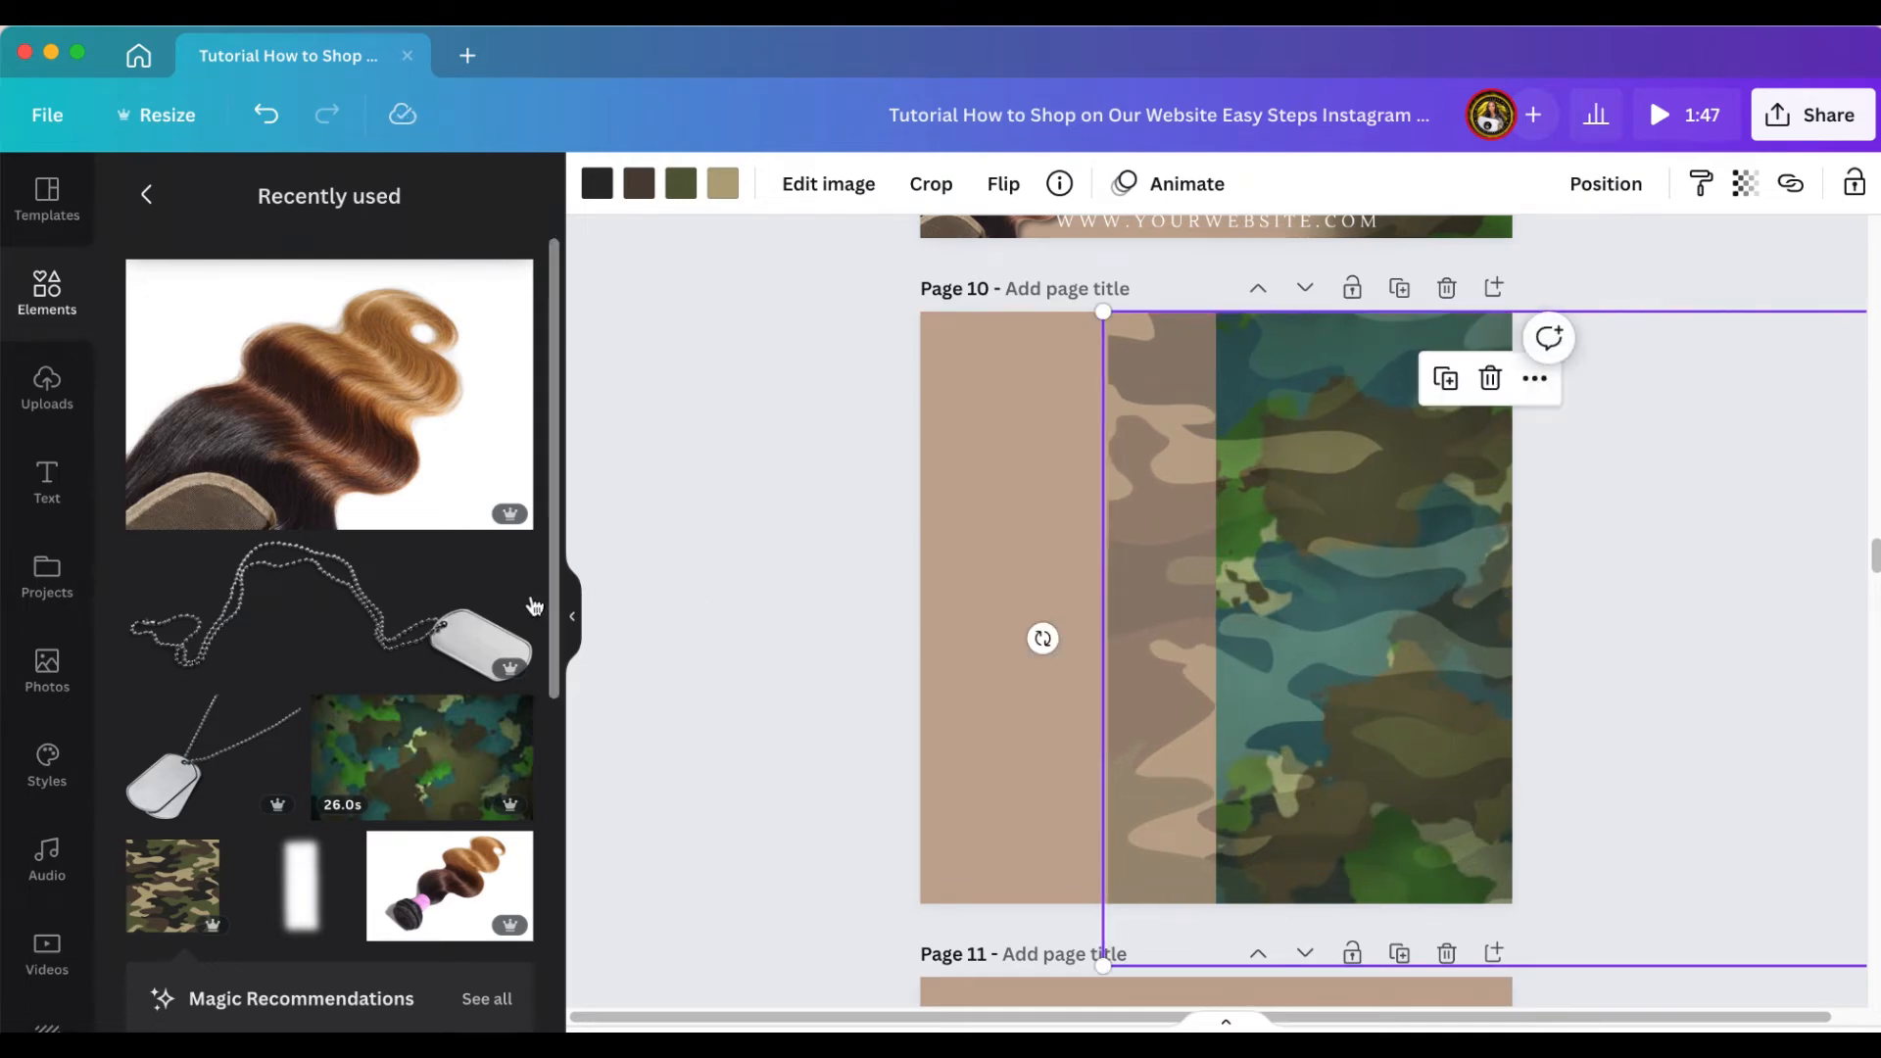
click(714, 569)
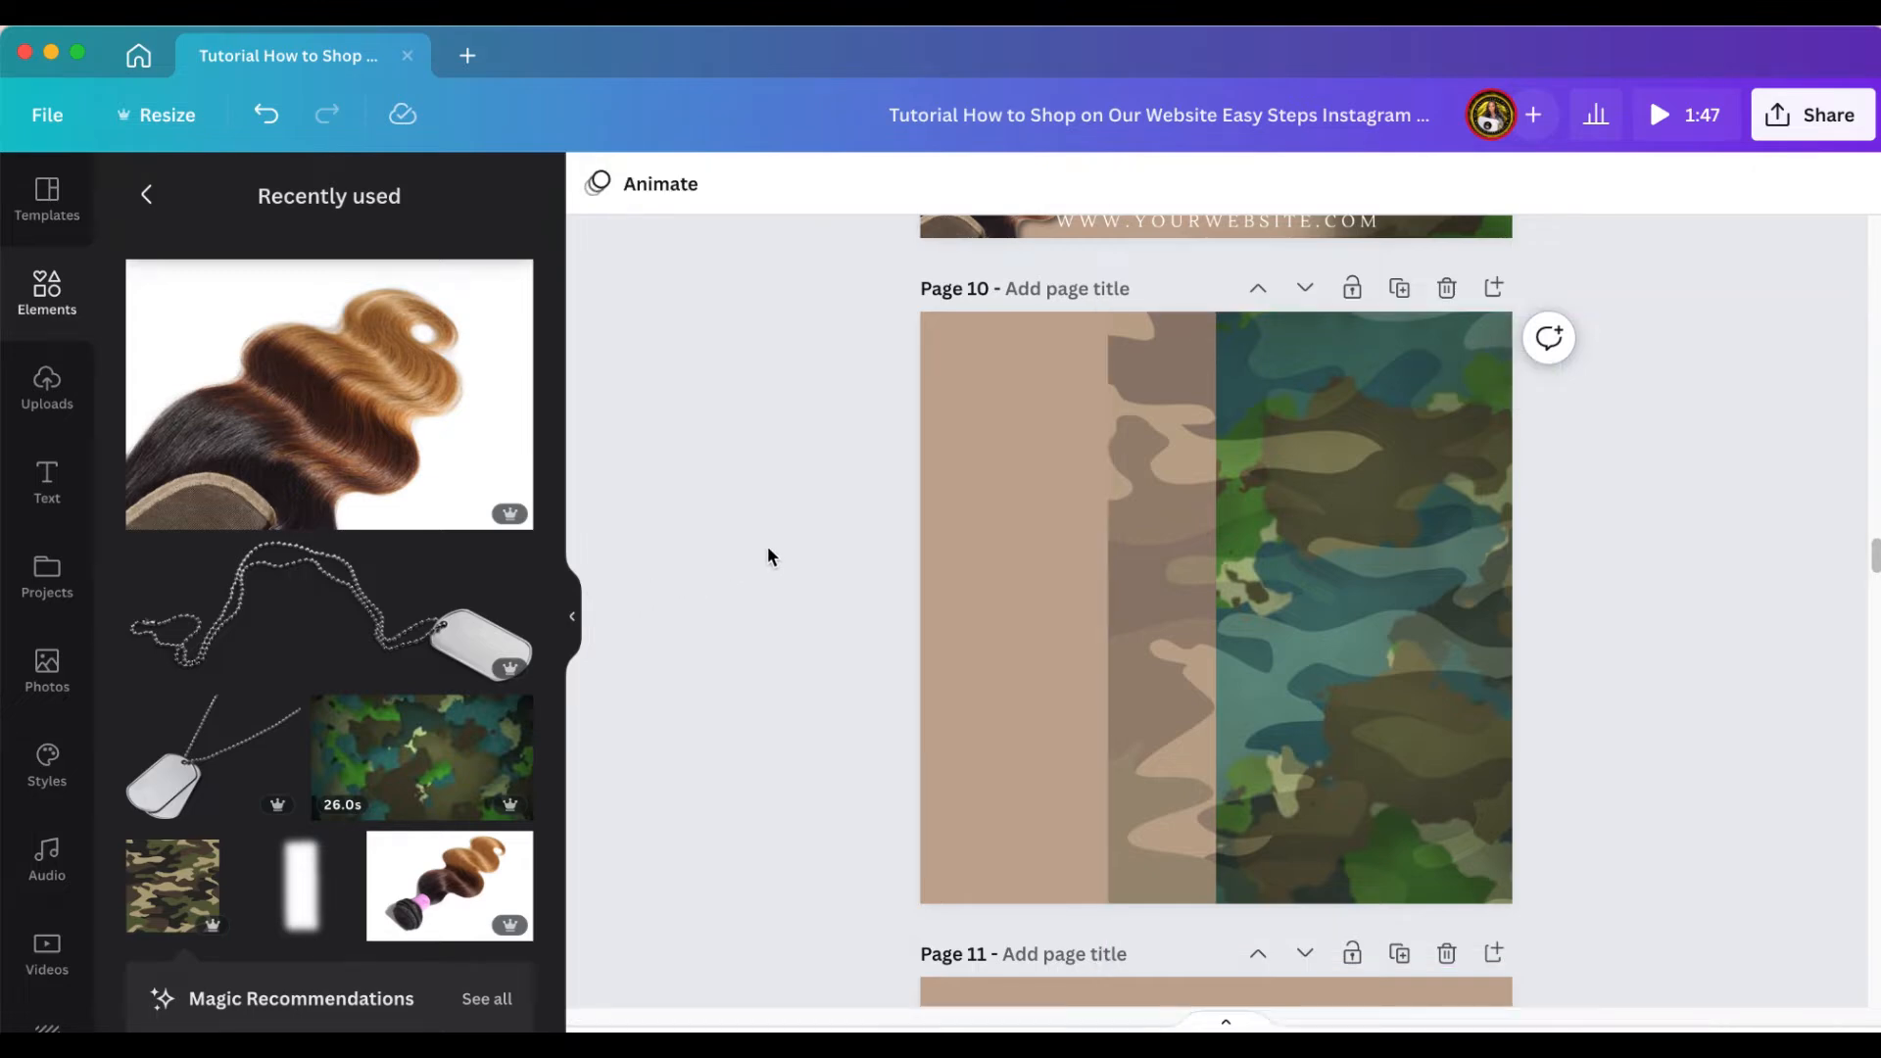
Move the close-up selfie of the woman in the camouflage cap from page 11 onto page 10
scroll(866, 642, down, 5)
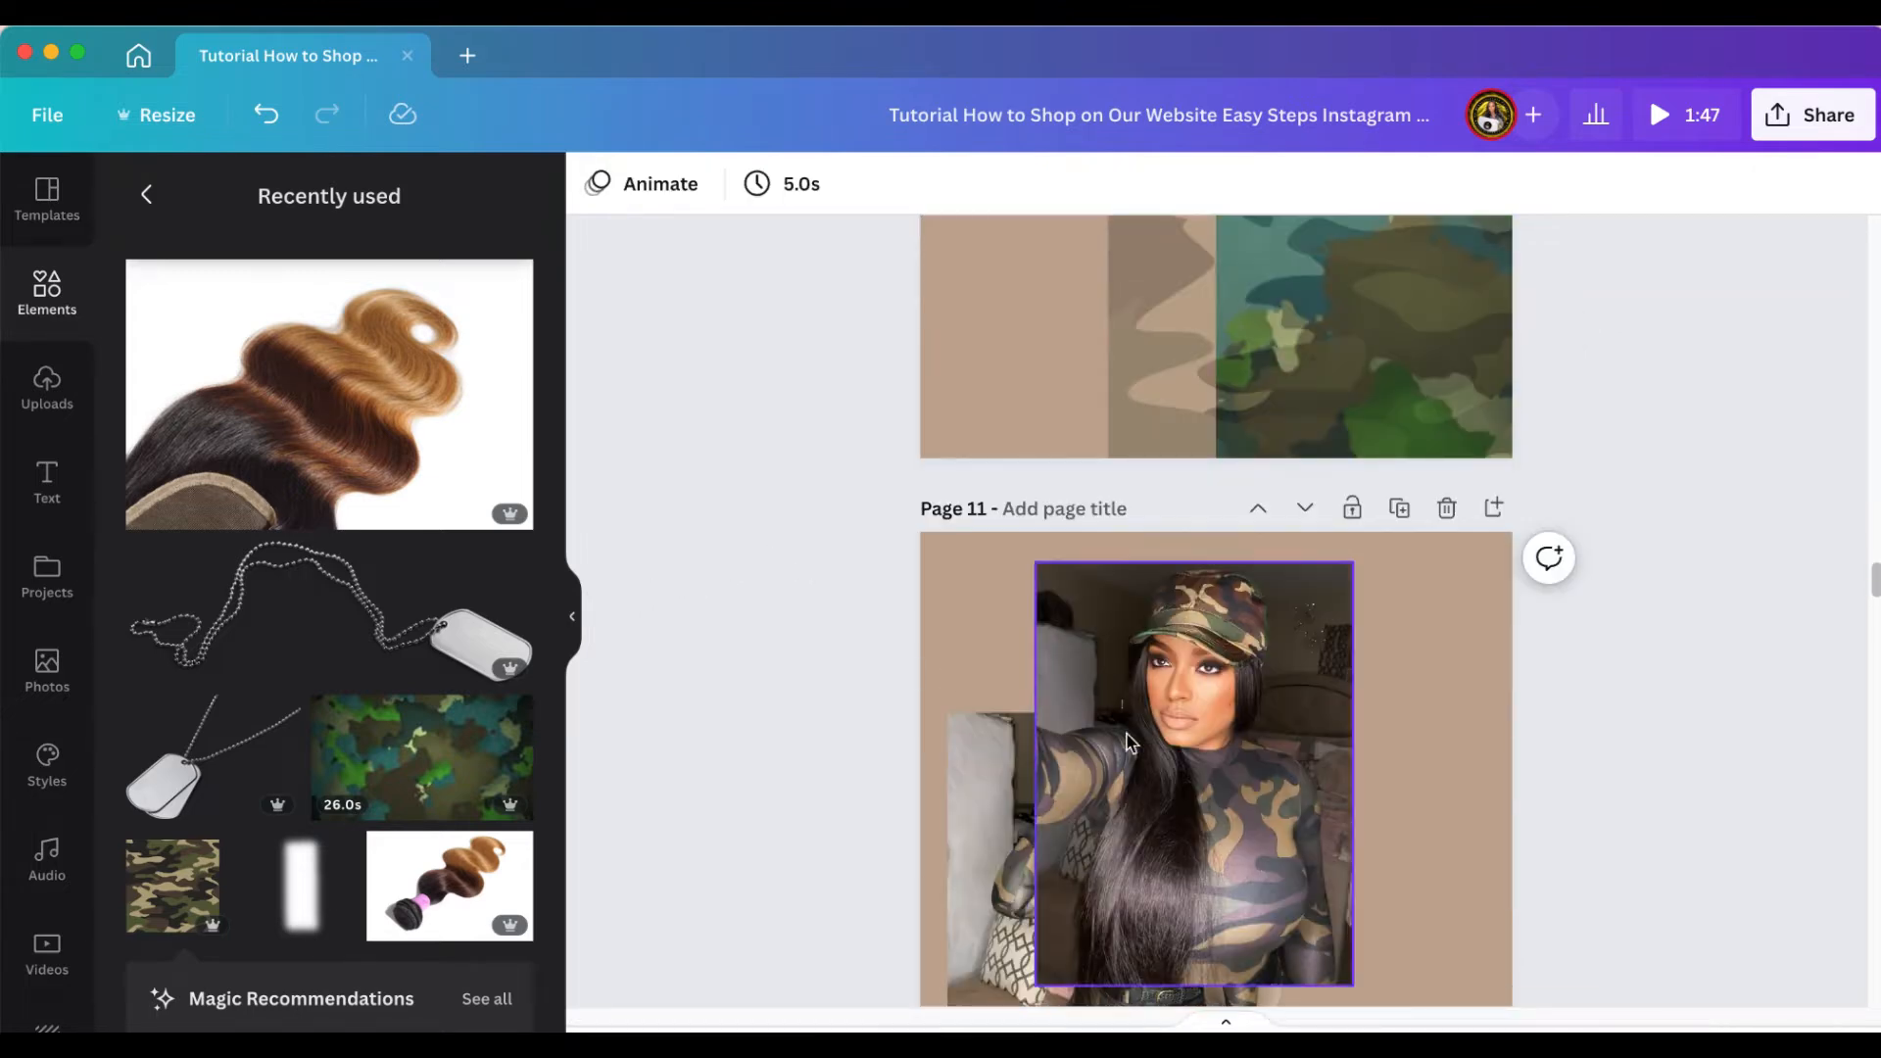
click(1157, 742)
drag(1156, 742, 1069, 207)
drag(1138, 878, 1132, 201)
scroll(1156, 853, up, 5)
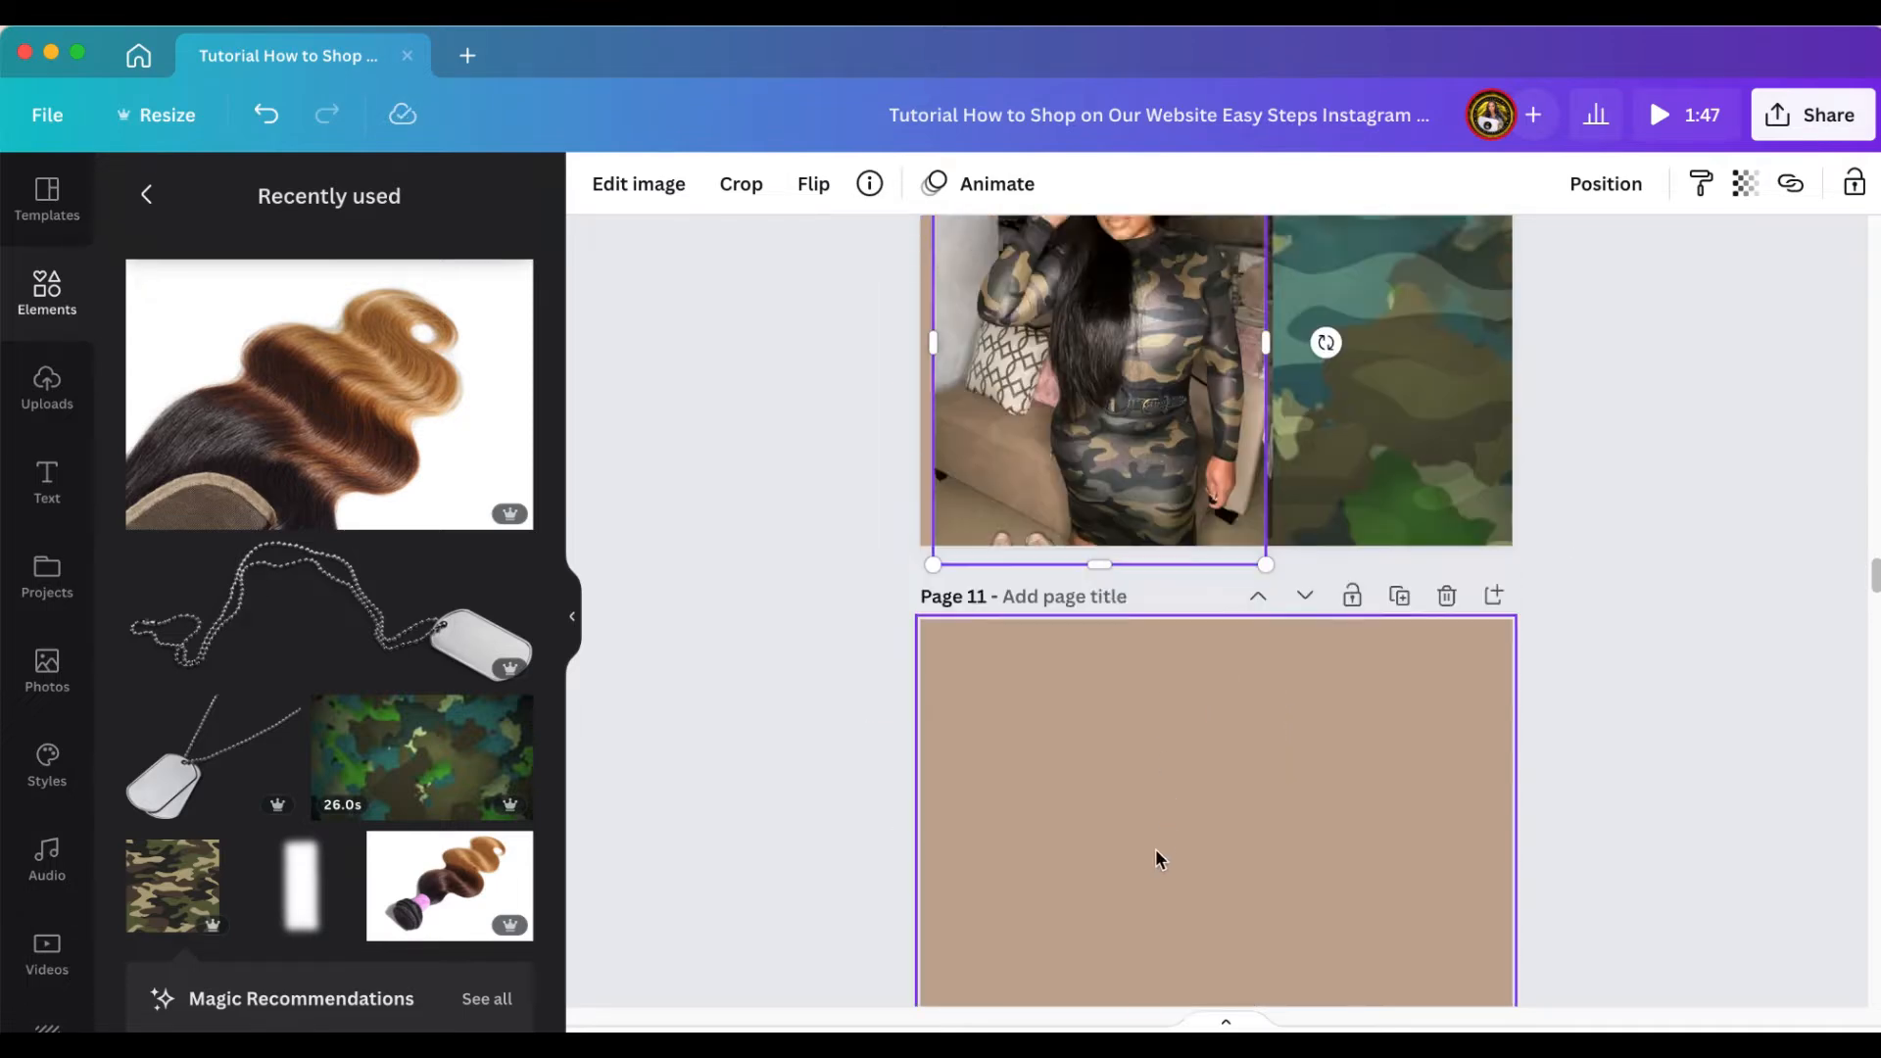
scroll(1121, 756, down, 3)
drag(1121, 598, 1169, 1022)
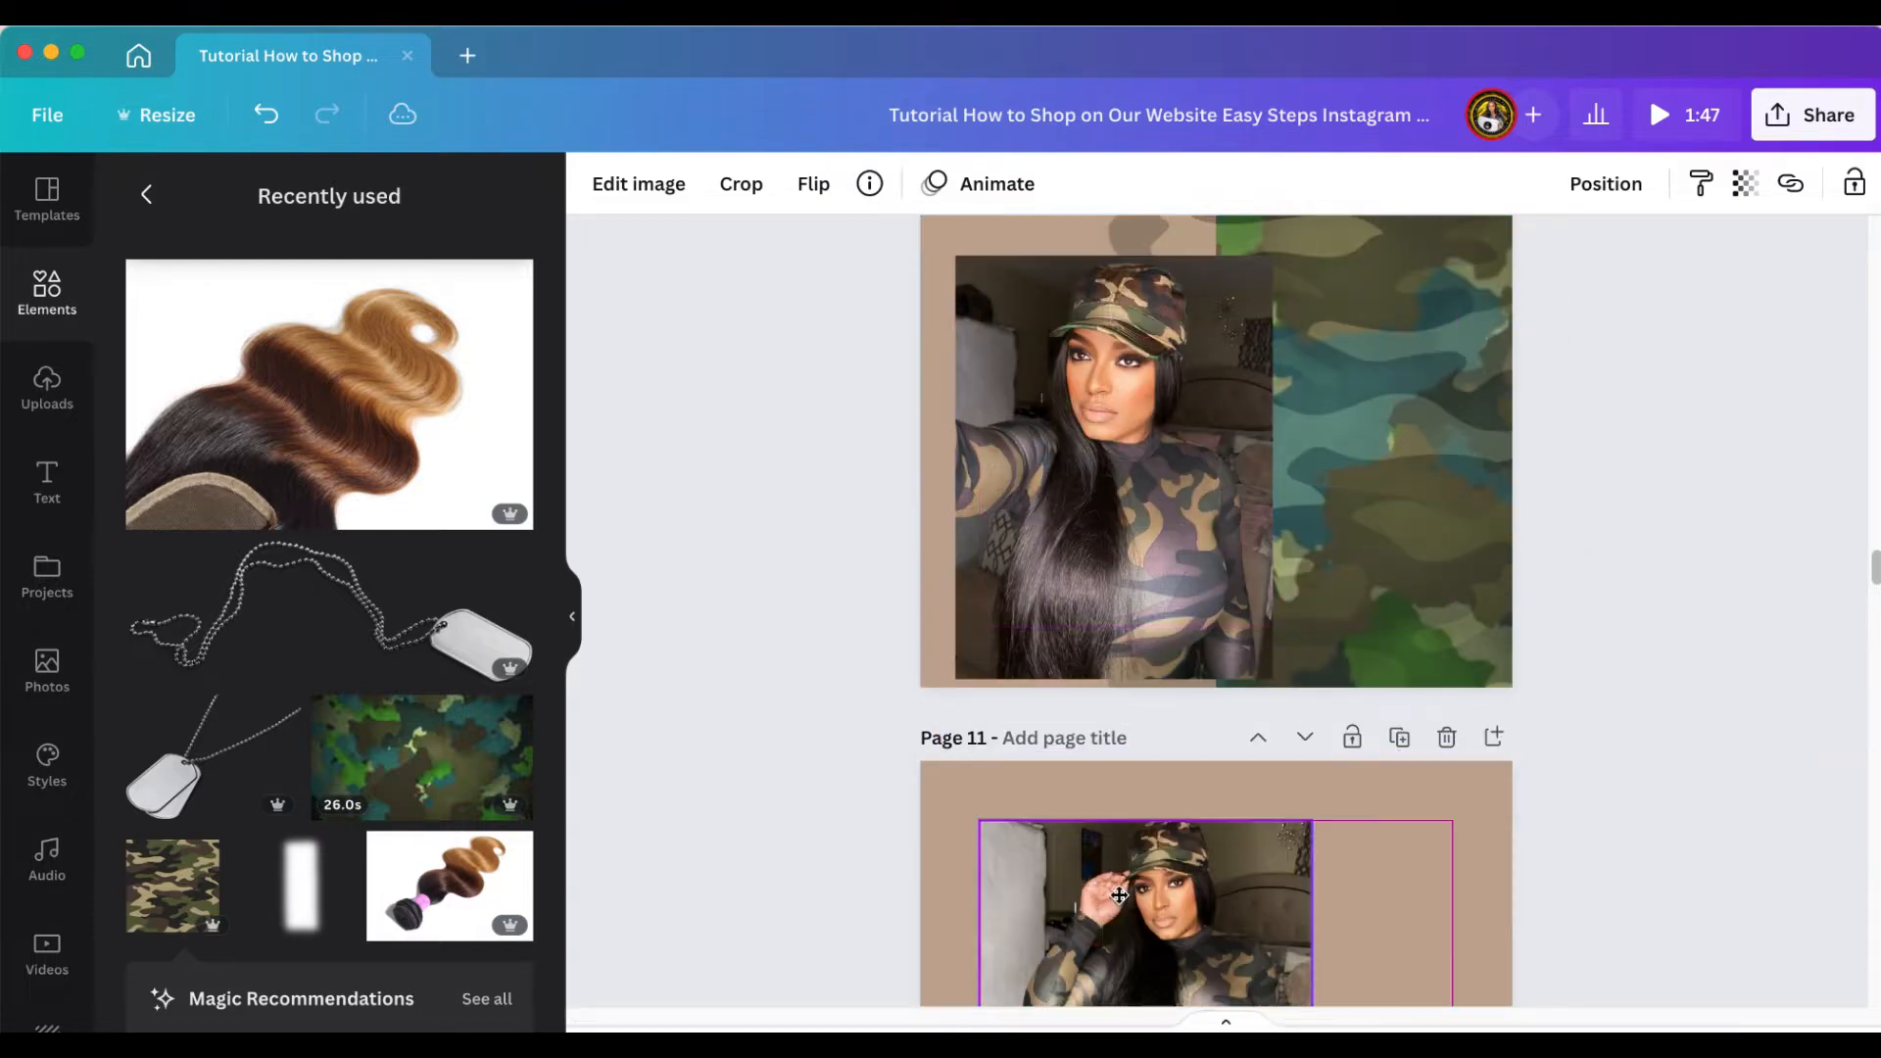
Position the selfie in the upper-left corner of page 10, flush with the page's left edge
scroll(847, 674, up, 1)
scroll(844, 674, up, 3)
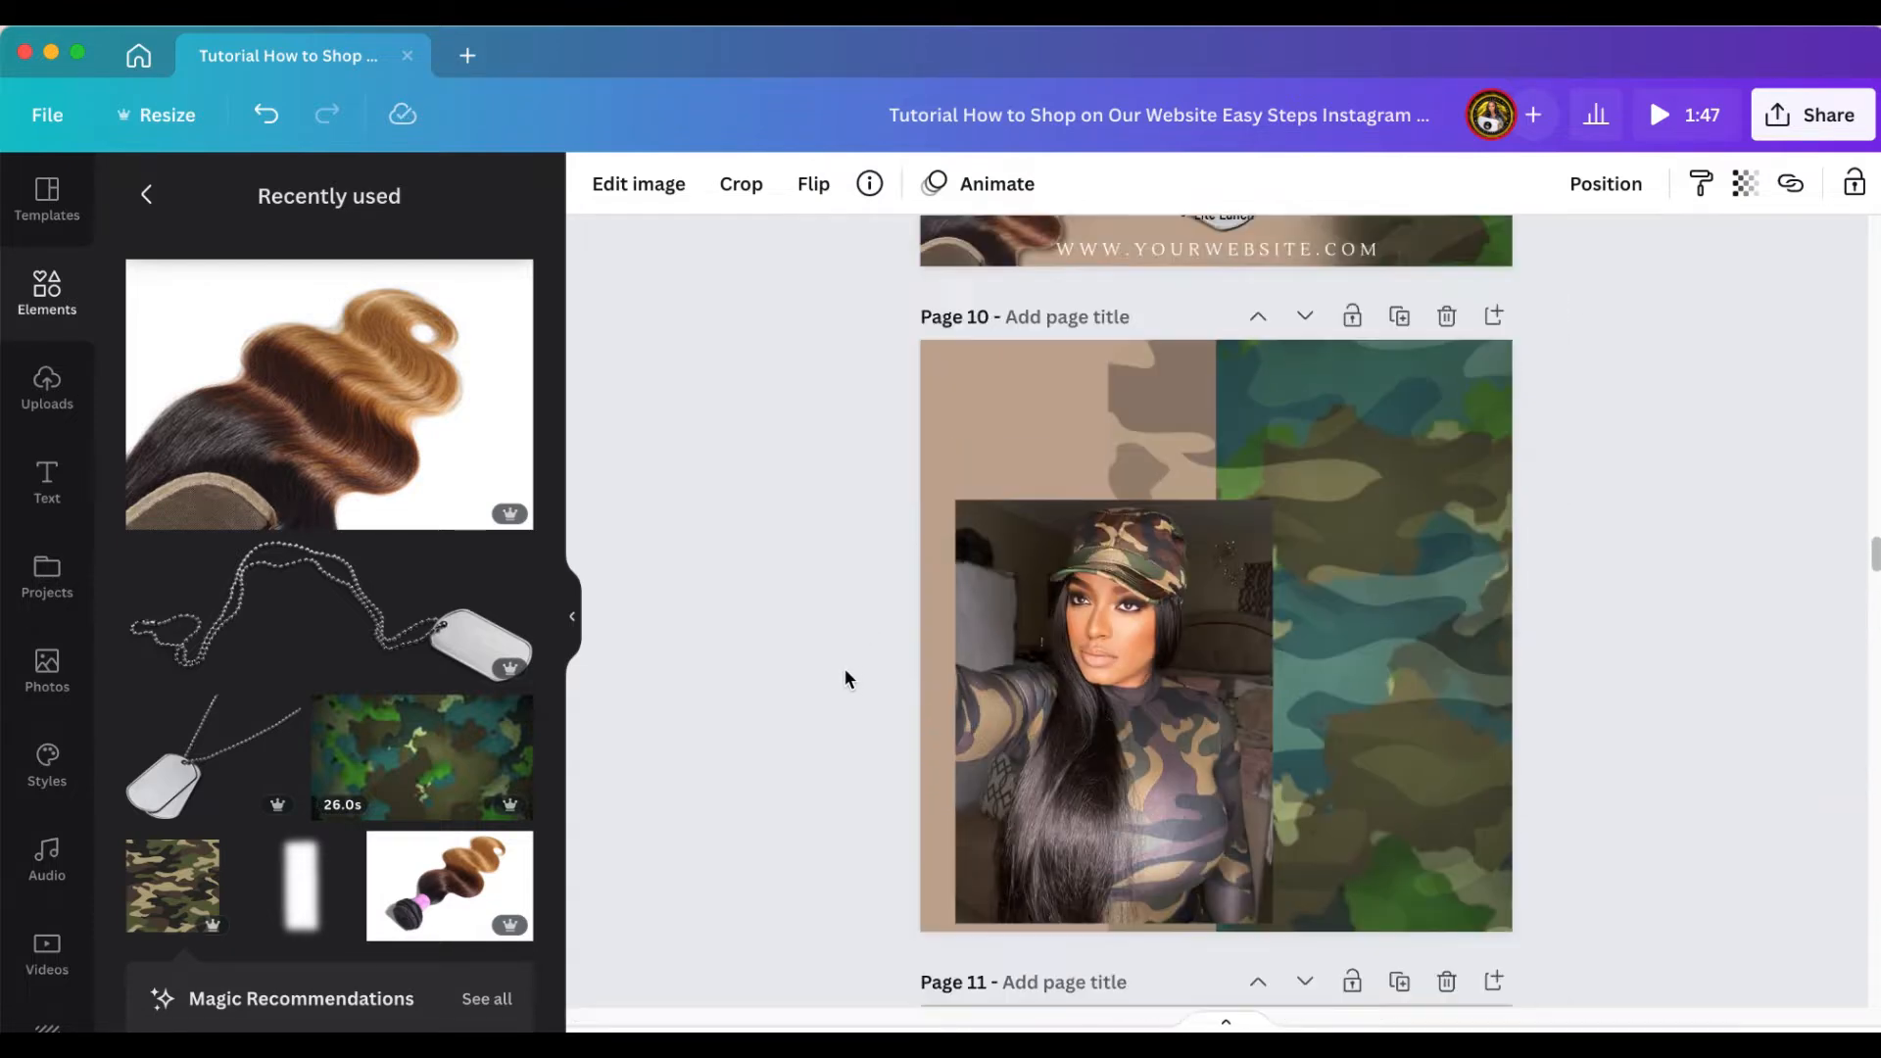
click(1031, 701)
drag(1031, 702, 995, 525)
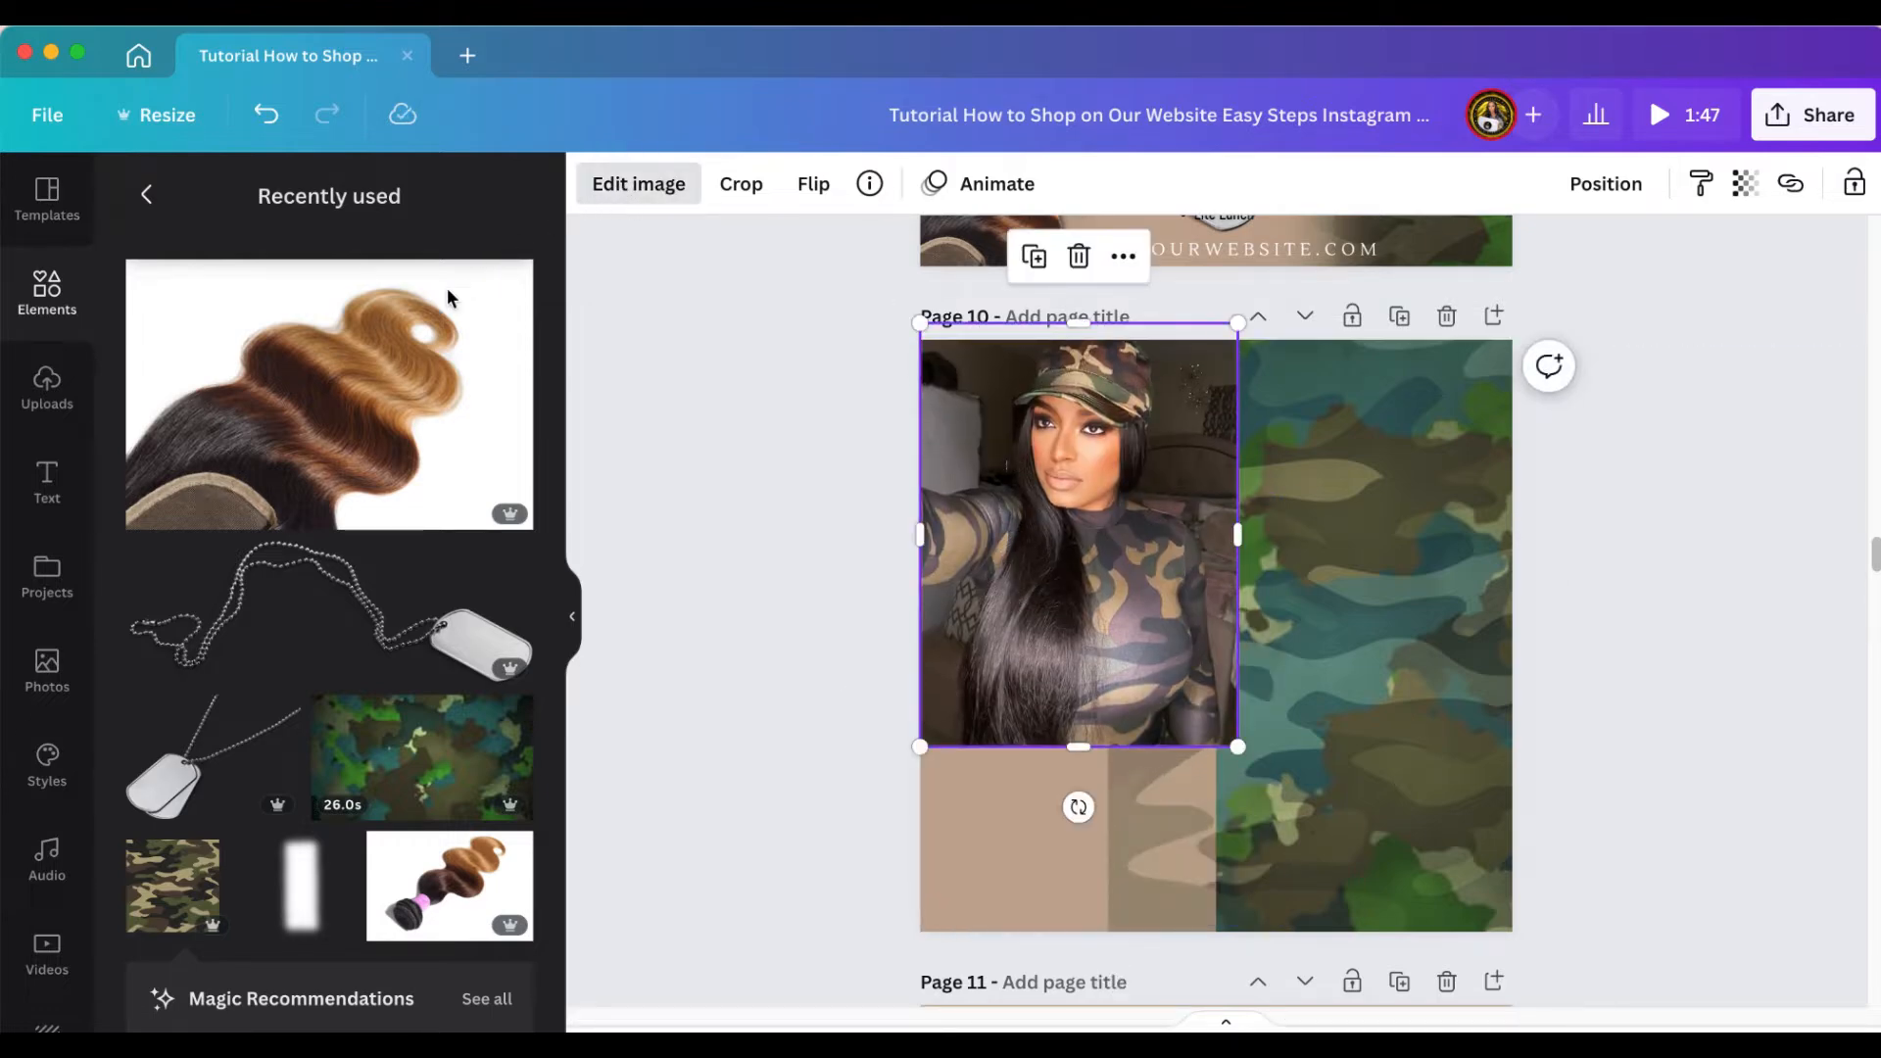
Remove the selfie's background, show the original image and restore the outstretched arm with the Restore brush at size 25
click(333, 441)
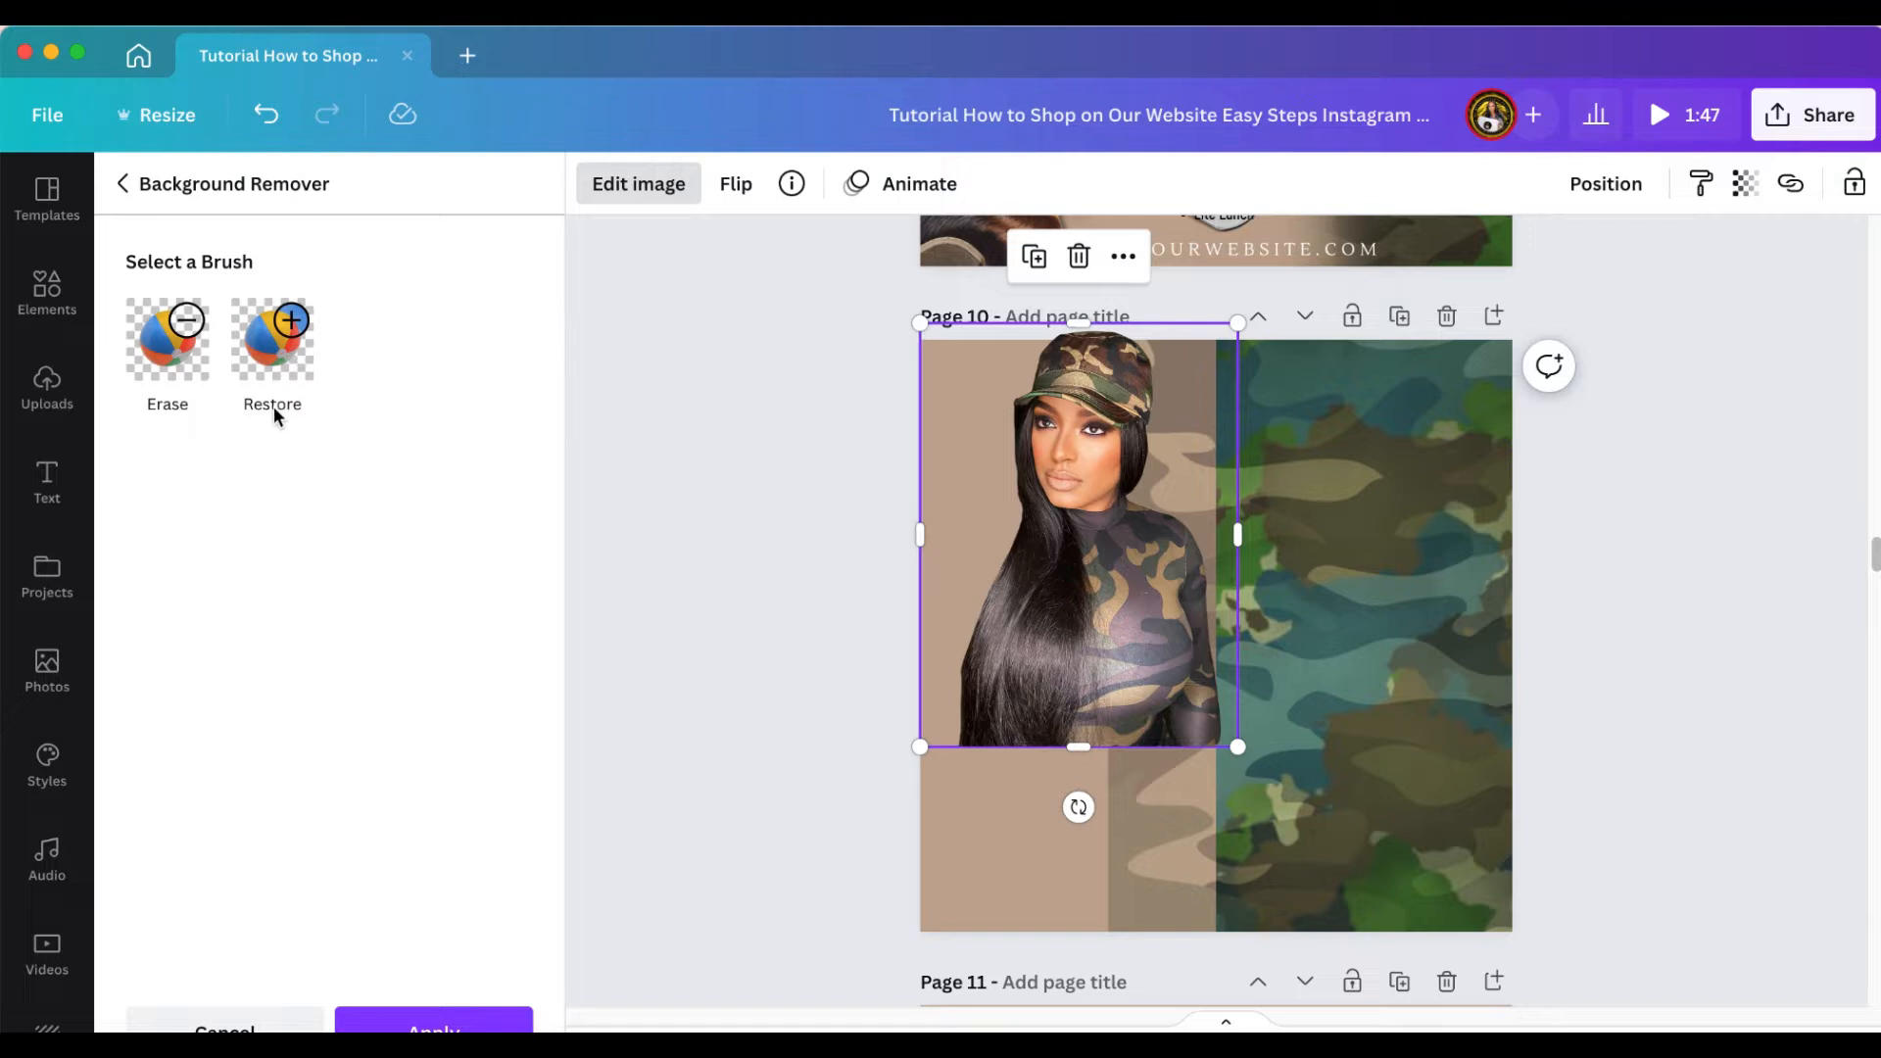
click(201, 355)
click(253, 349)
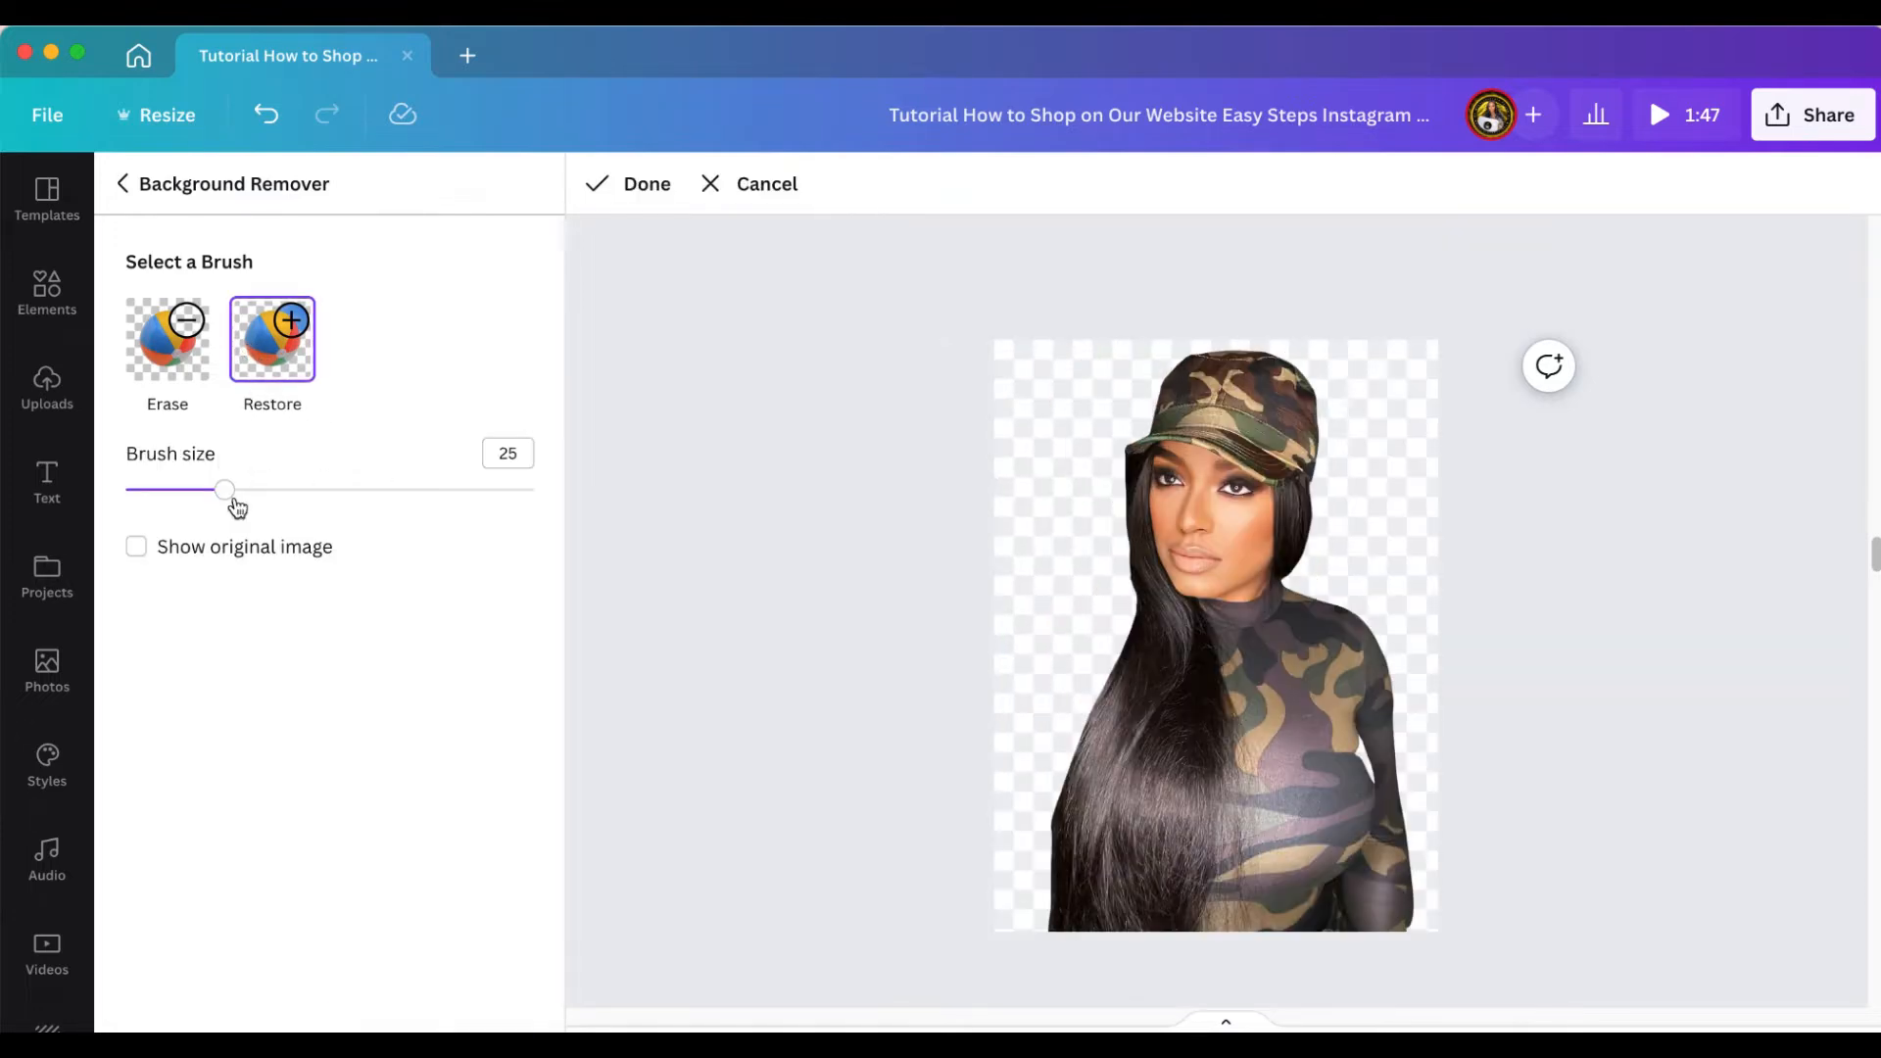
click(137, 546)
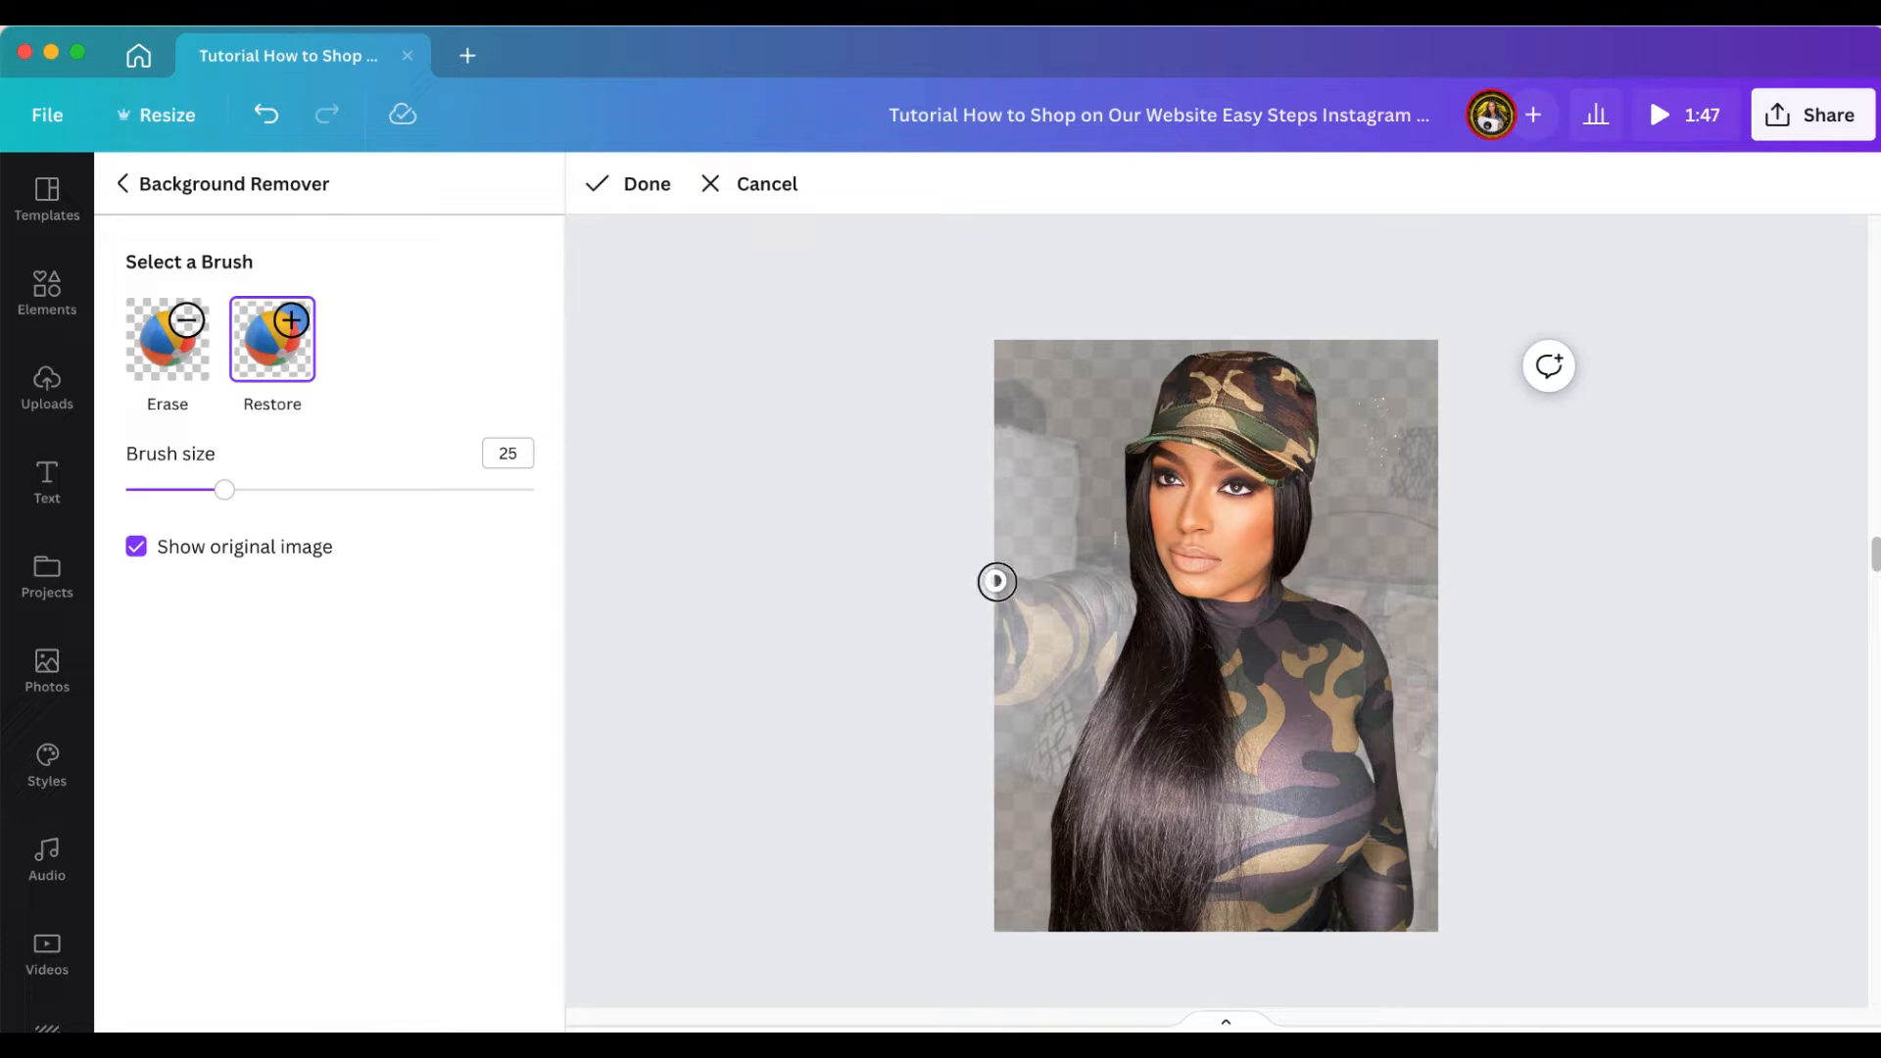
mouse_move(997, 581)
mouse_down()
mouse_move(1107, 581)
mouse_move(1141, 588)
mouse_move(1133, 632)
mouse_up()
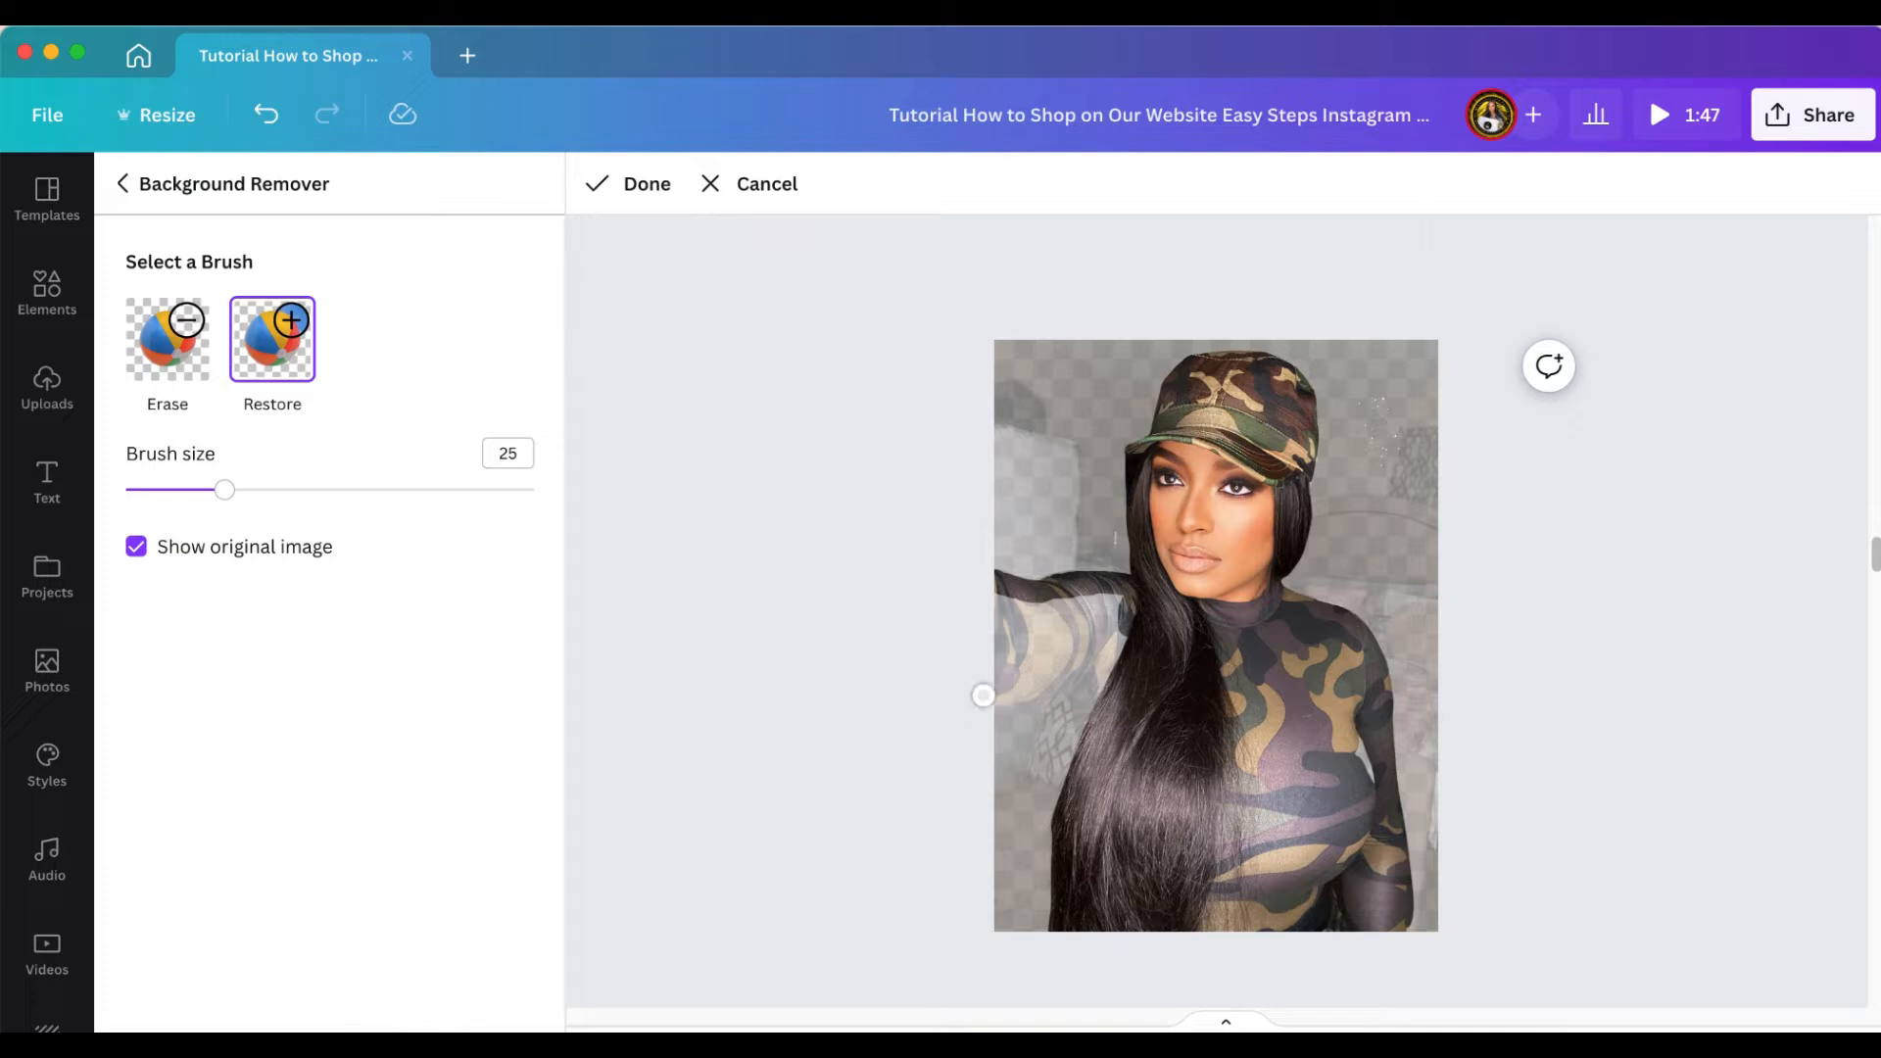
mouse_move(998, 695)
mouse_down()
mouse_move(1089, 659)
mouse_move(1088, 749)
mouse_move(1120, 700)
mouse_move(1105, 672)
mouse_move(1125, 636)
mouse_move(1104, 709)
mouse_move(1127, 668)
mouse_move(1120, 600)
mouse_move(996, 601)
mouse_move(999, 675)
mouse_move(1012, 622)
mouse_move(1102, 598)
mouse_move(1026, 651)
mouse_move(1096, 631)
mouse_move(1020, 630)
mouse_move(1044, 631)
mouse_move(1022, 670)
mouse_move(1091, 606)
mouse_up()
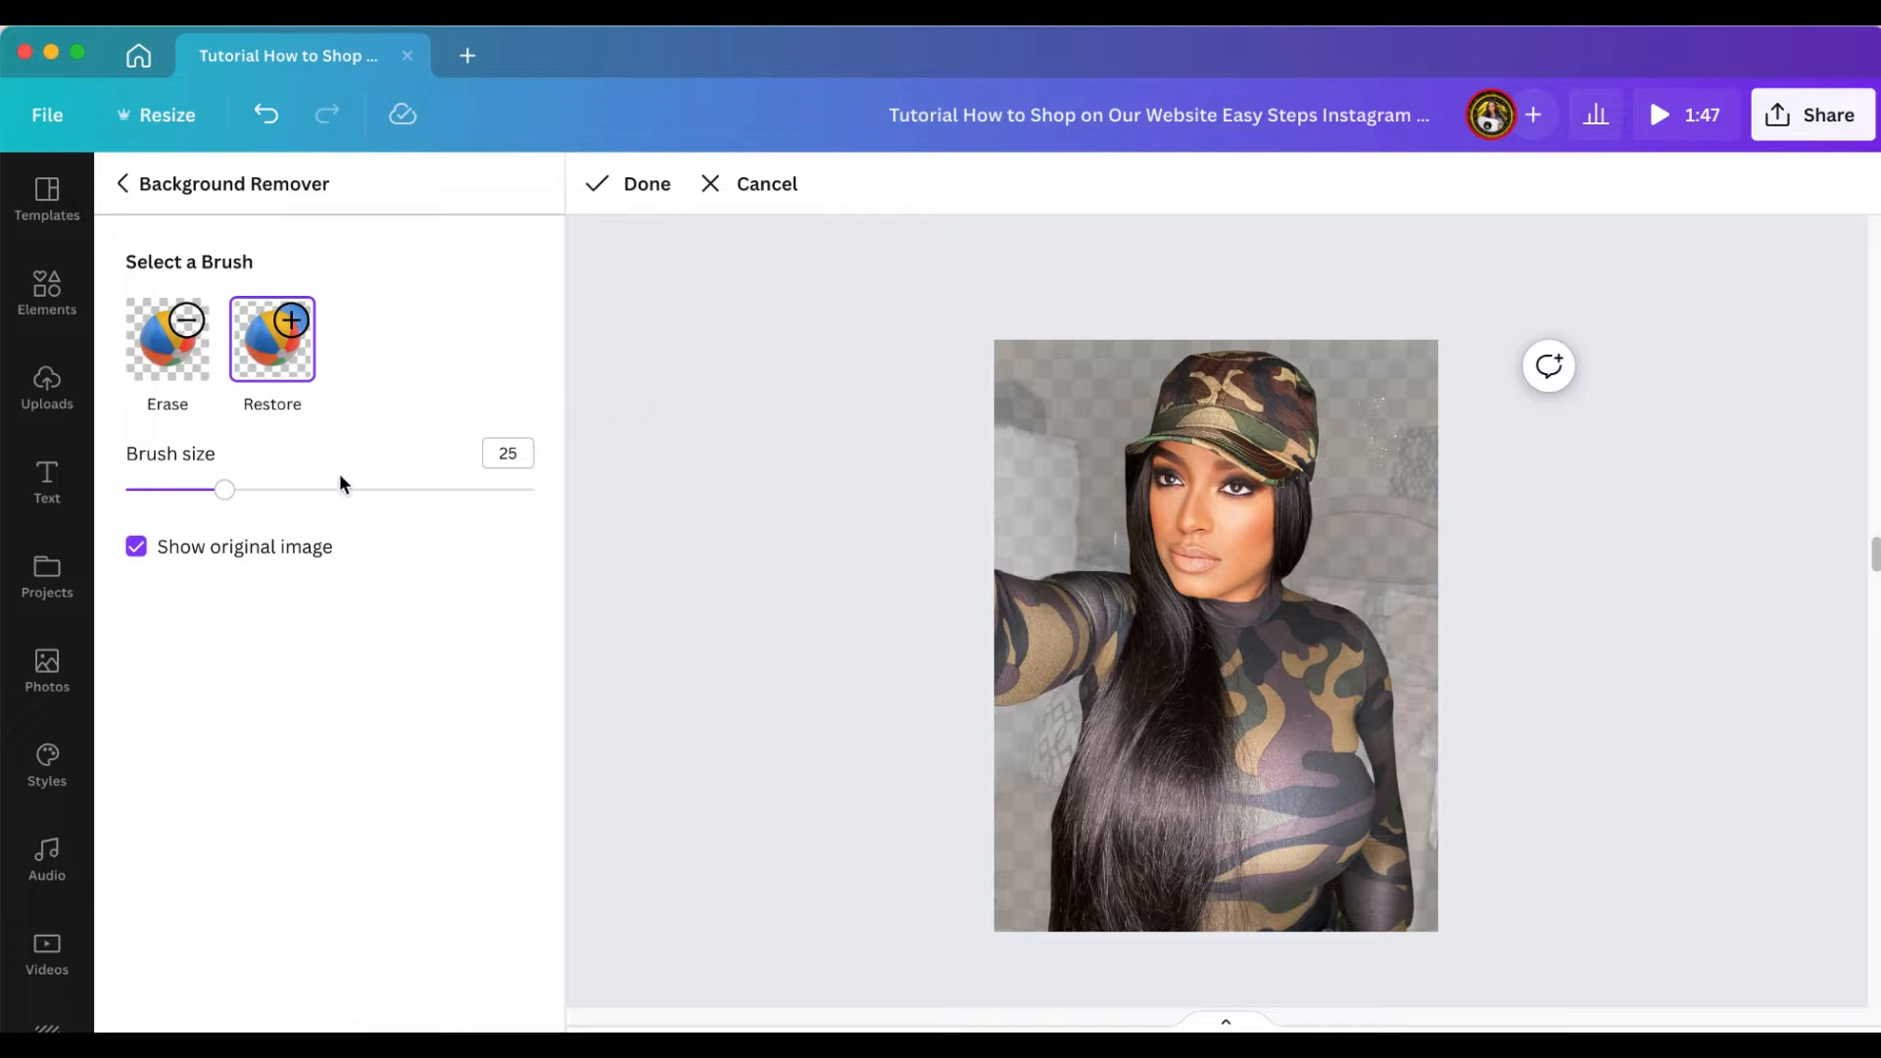
Erase the leftover background between the cap brim and the woman's hair using the Erase brush at size 7
click(163, 355)
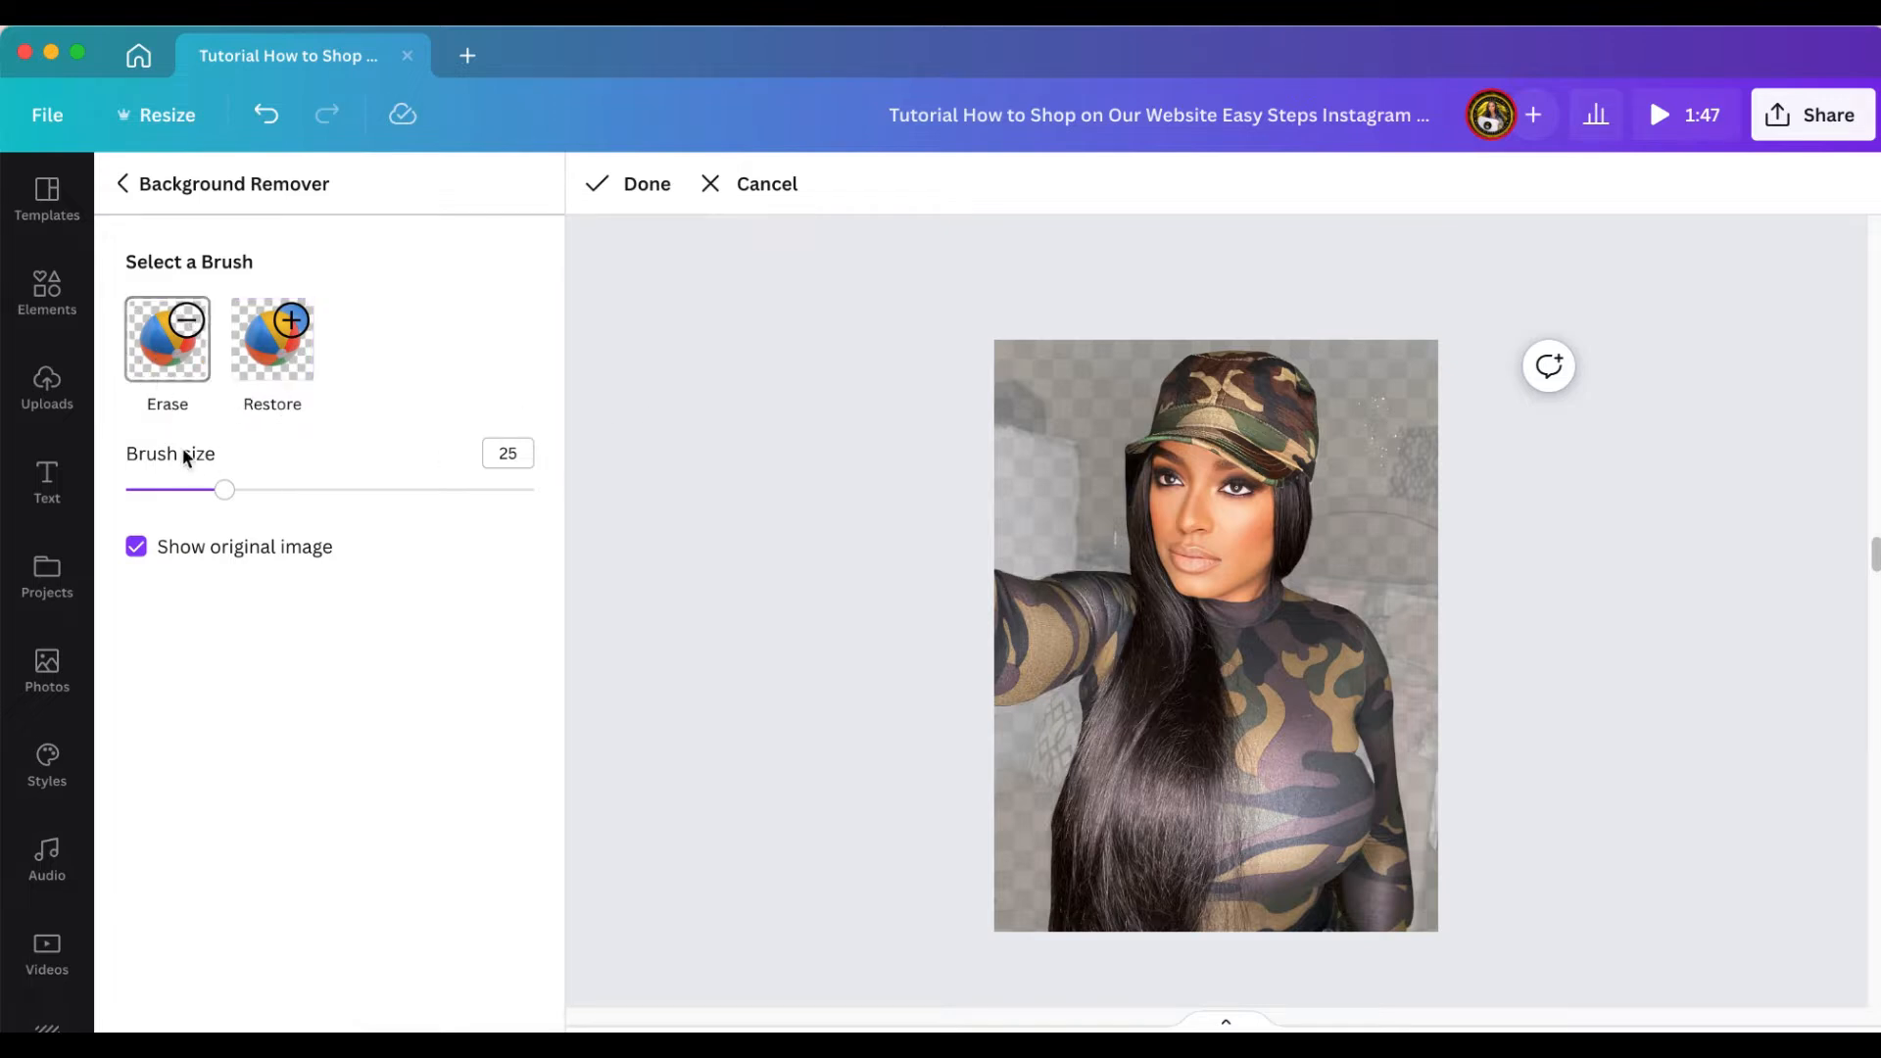
drag(221, 490, 150, 489)
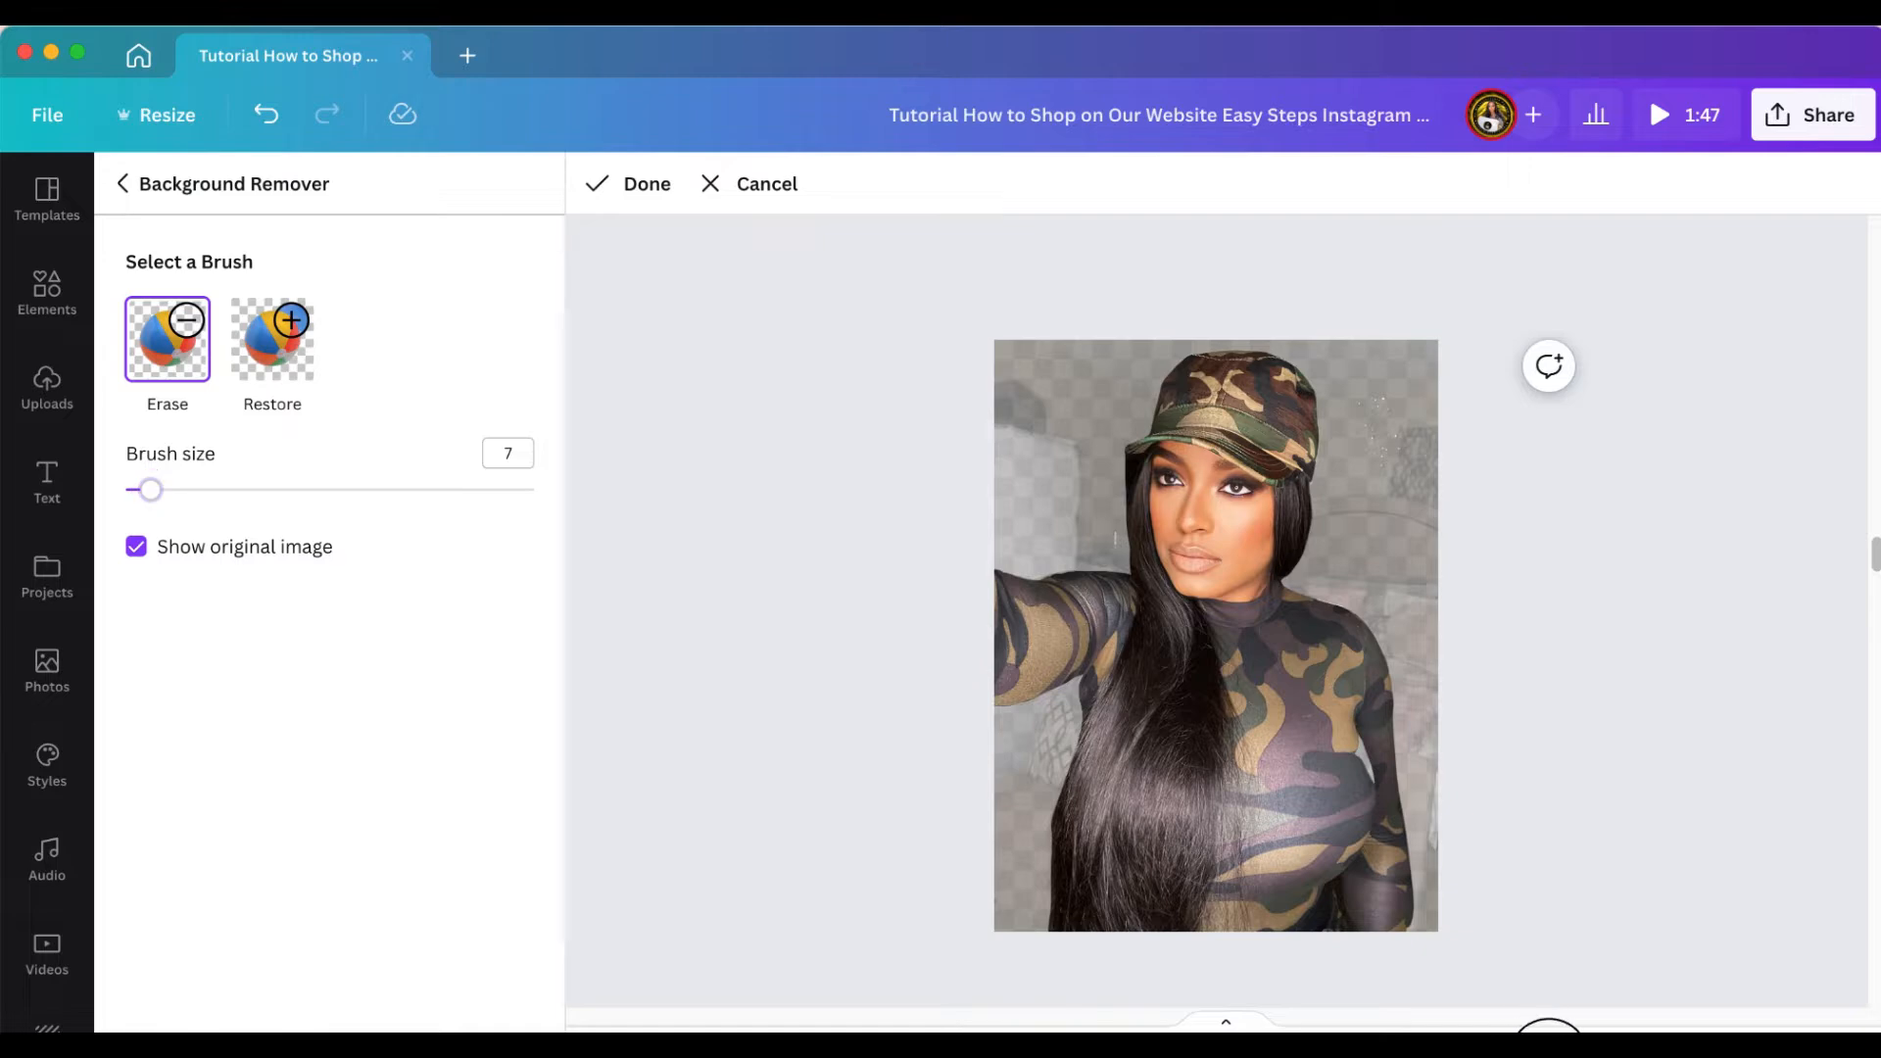
scroll(1548, 1029, up, 5)
scroll(1529, 897, up, 1)
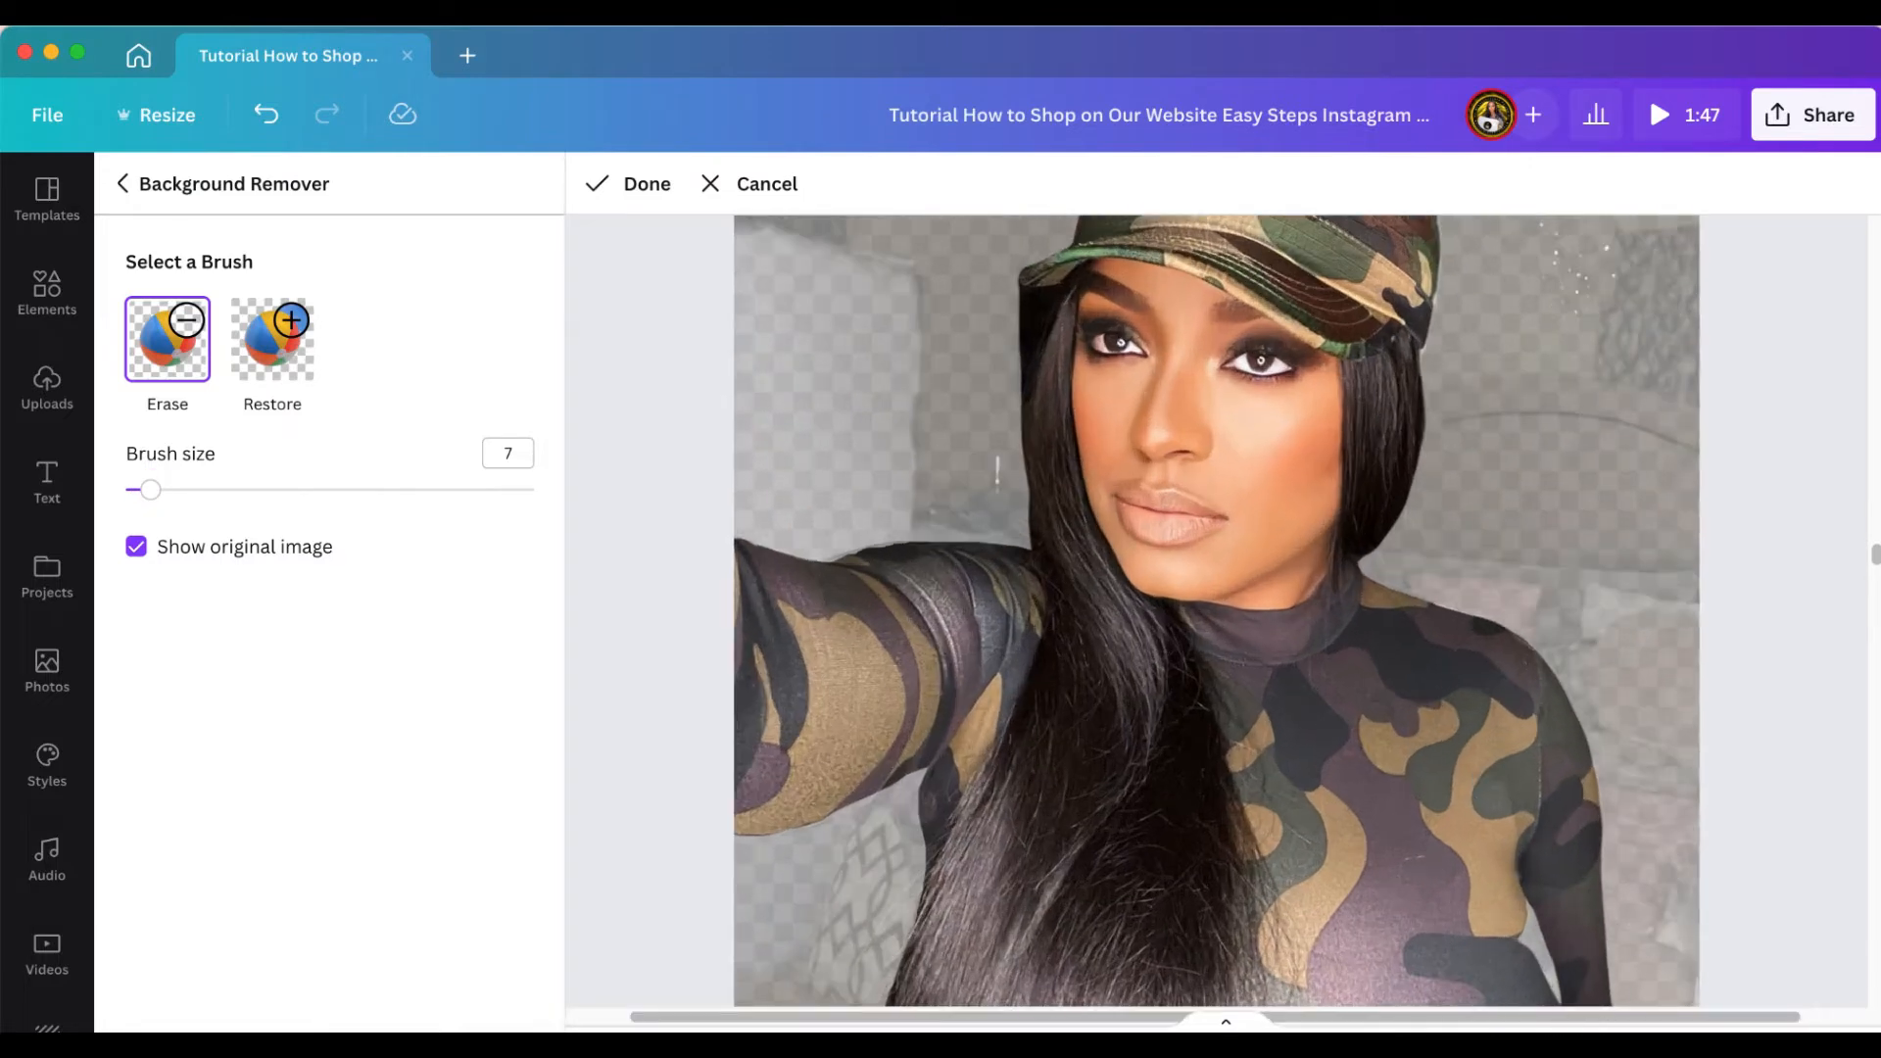
scroll(1461, 807, up, 3)
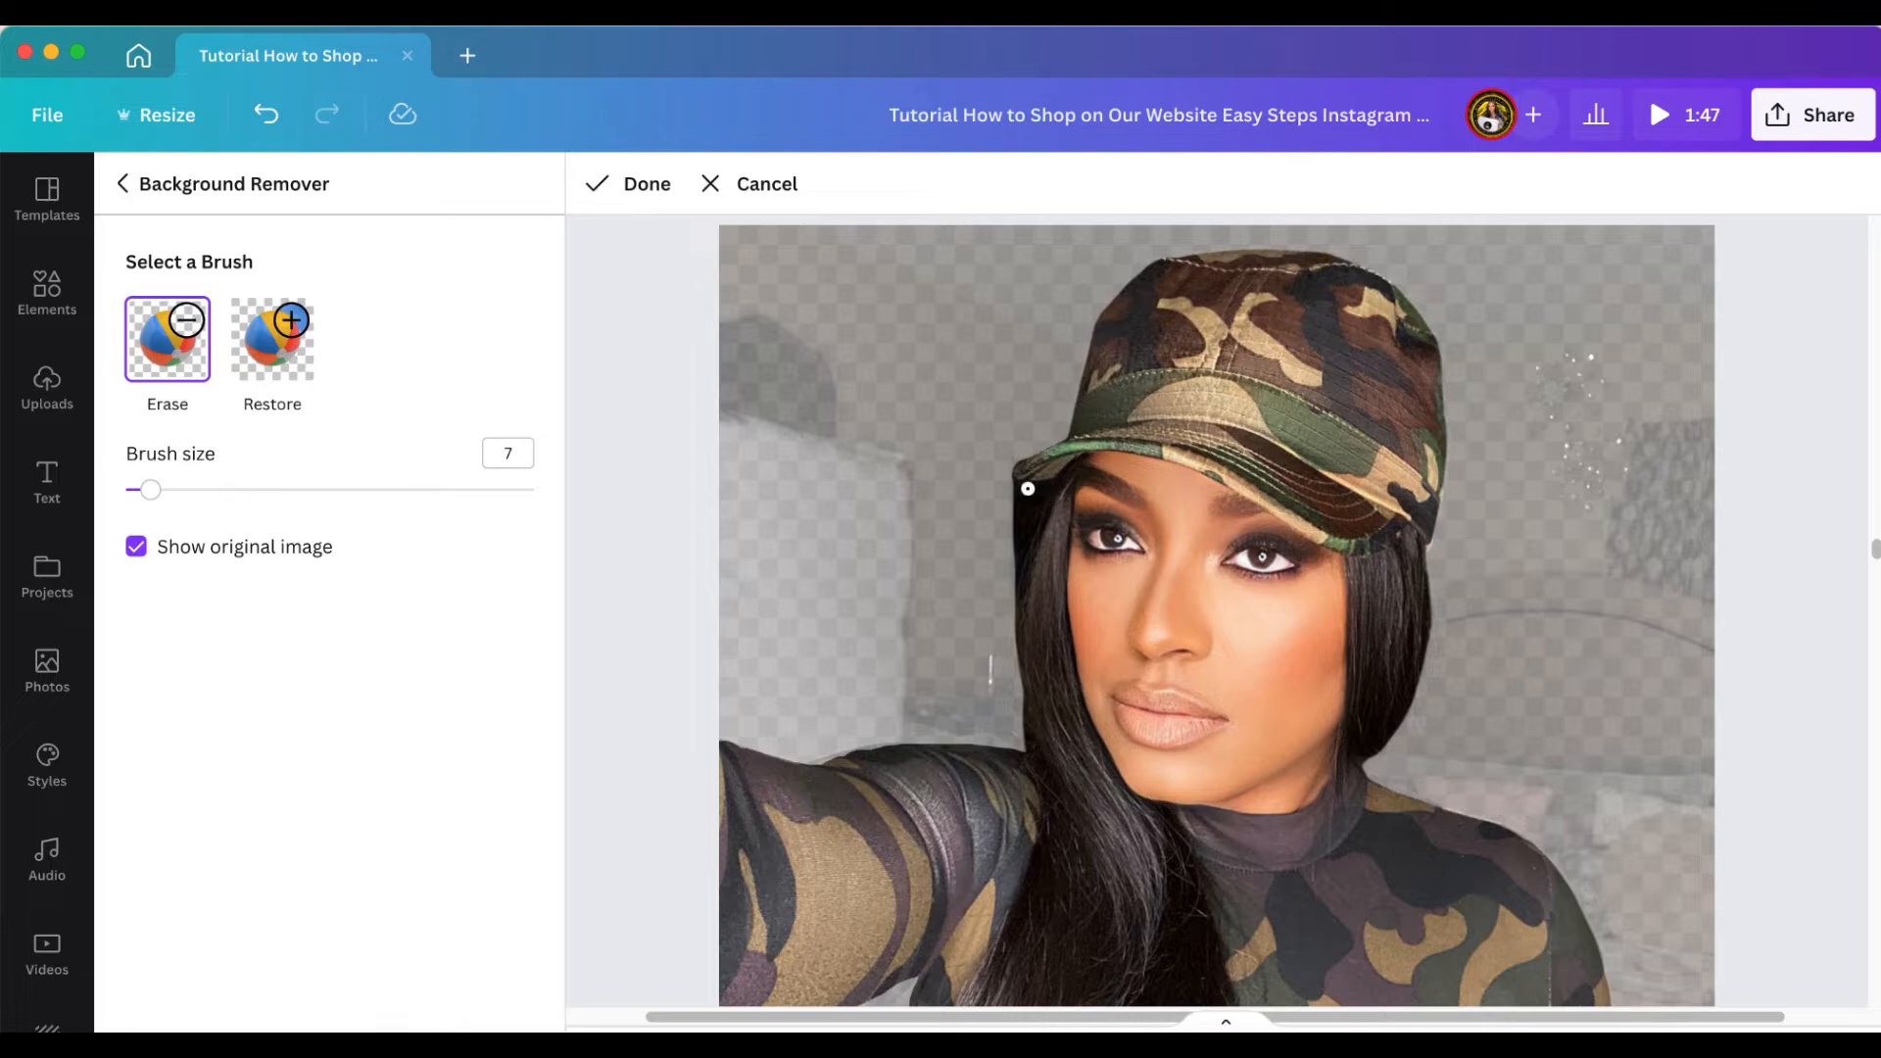
mouse_move(1016, 488)
mouse_down()
mouse_move(1047, 490)
mouse_move(1013, 597)
mouse_move(1041, 492)
mouse_move(1014, 529)
mouse_up()
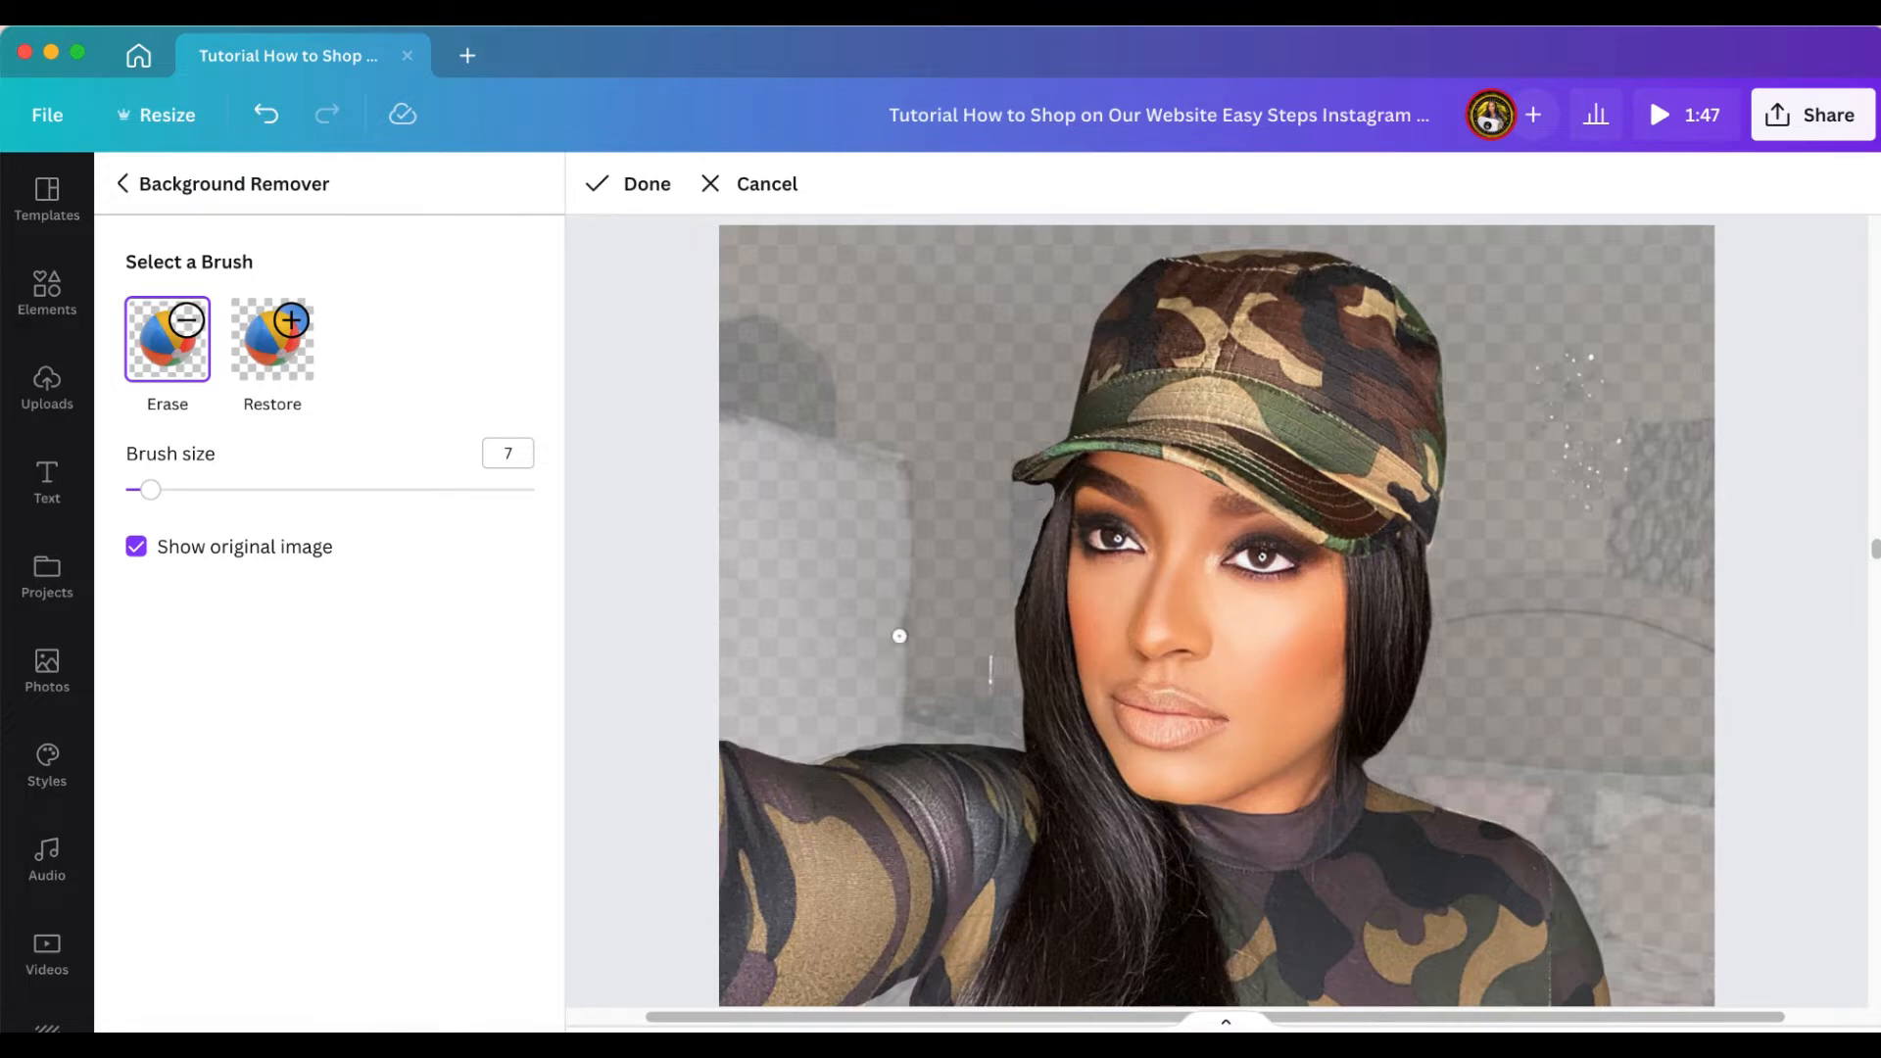
scroll(979, 613, down, 3)
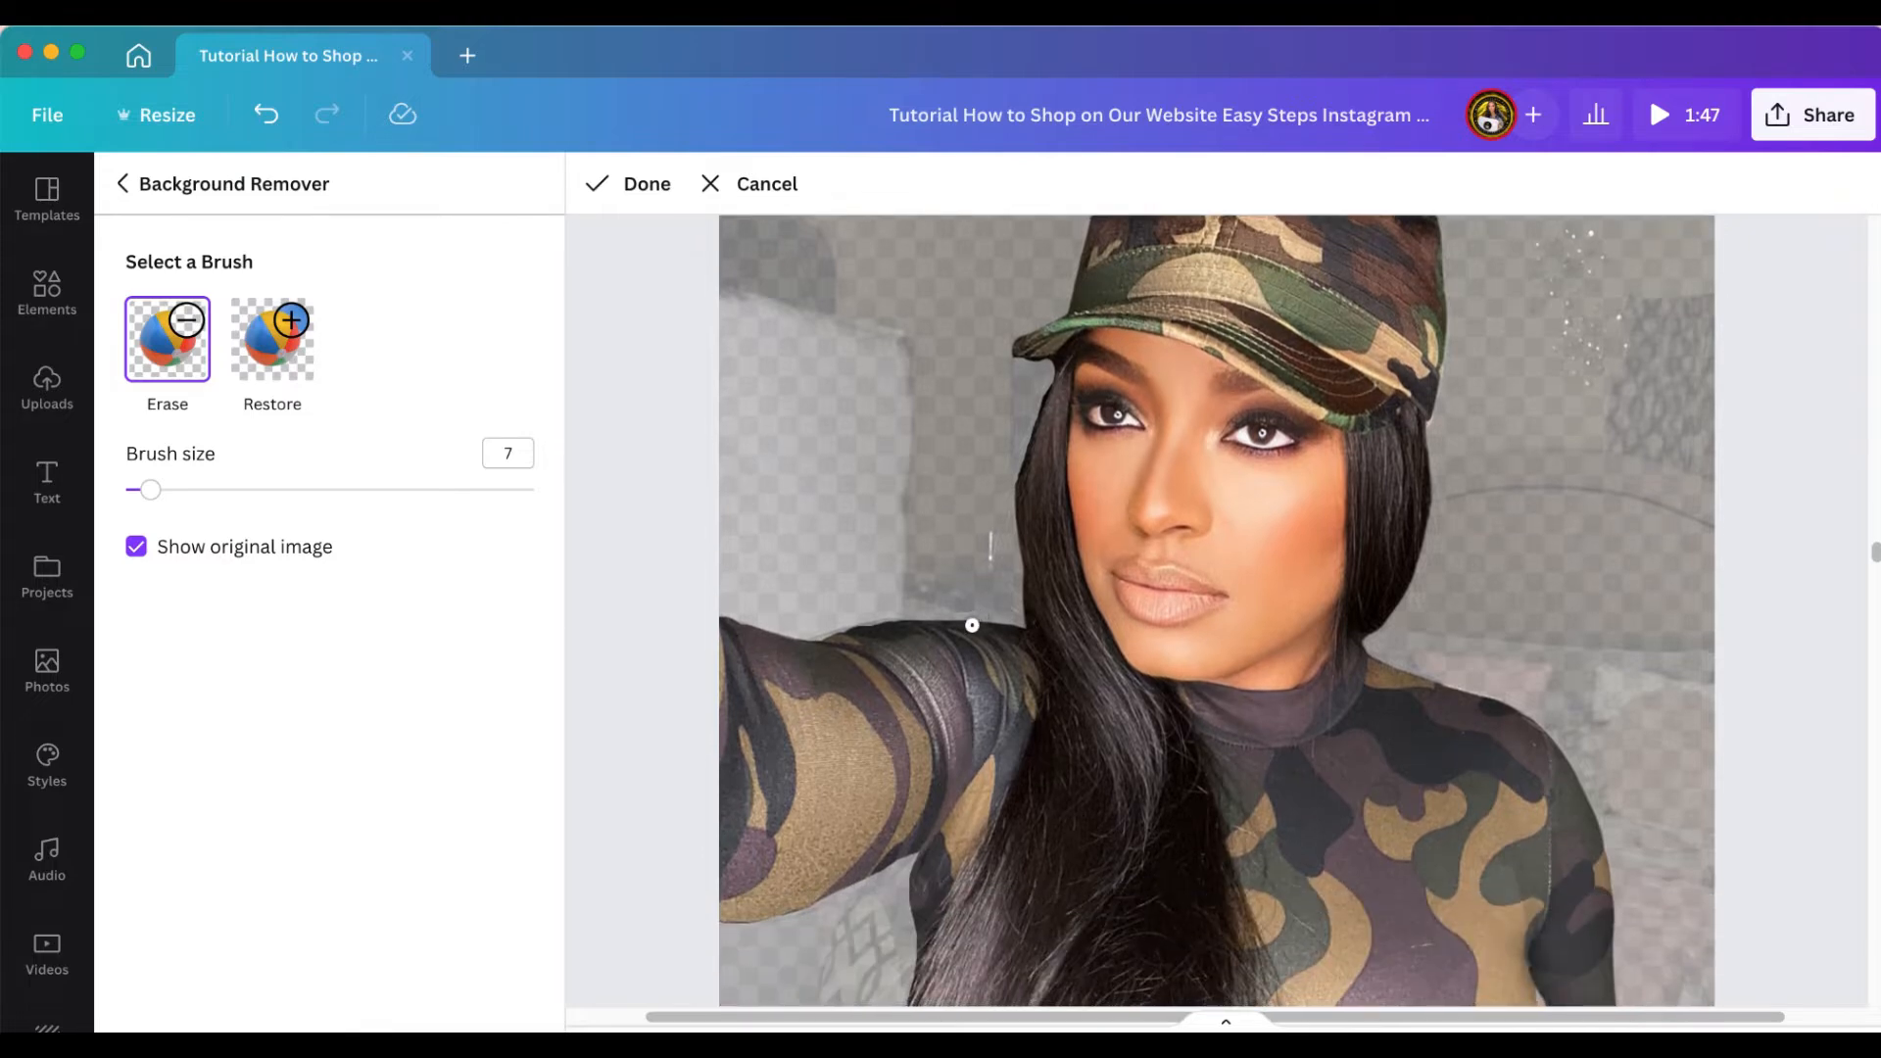
Touch up the upper edge of the outstretched arm with the Restore brush at size 7 and apply the background removal
click(288, 364)
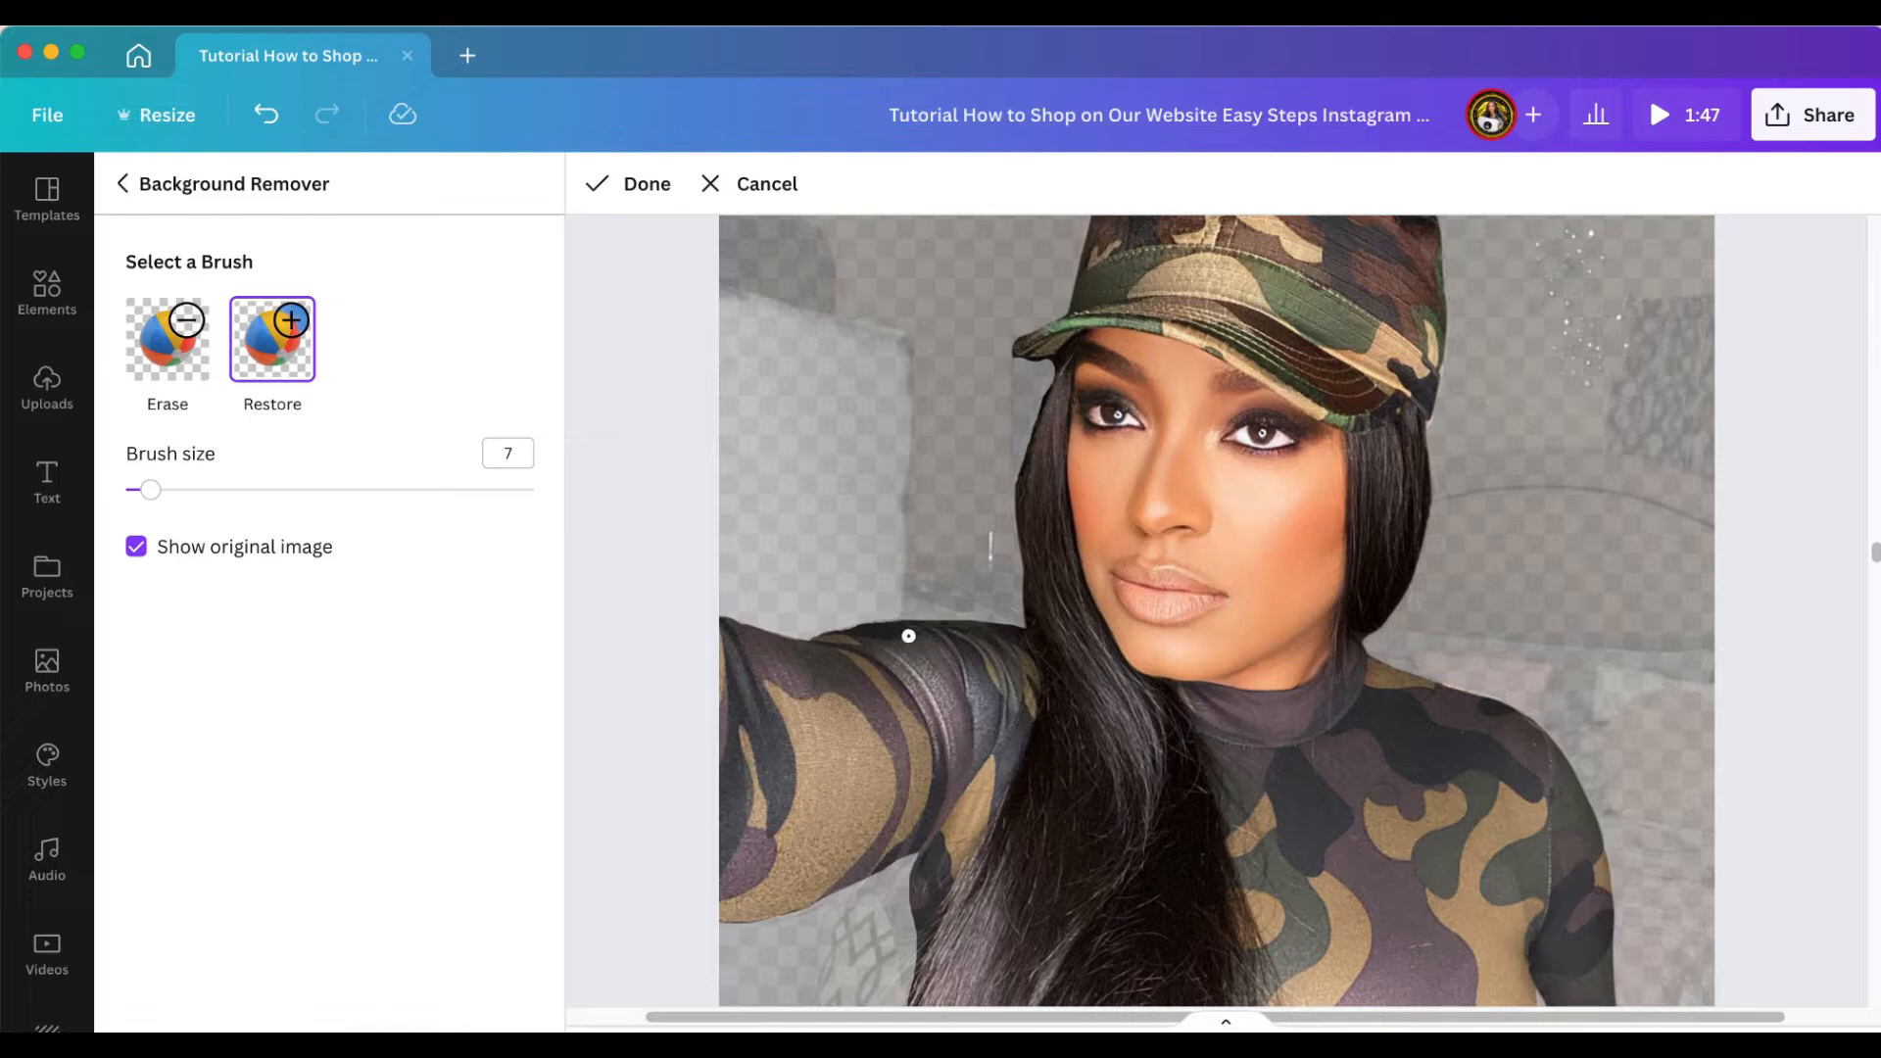
scroll(891, 710, up, 1)
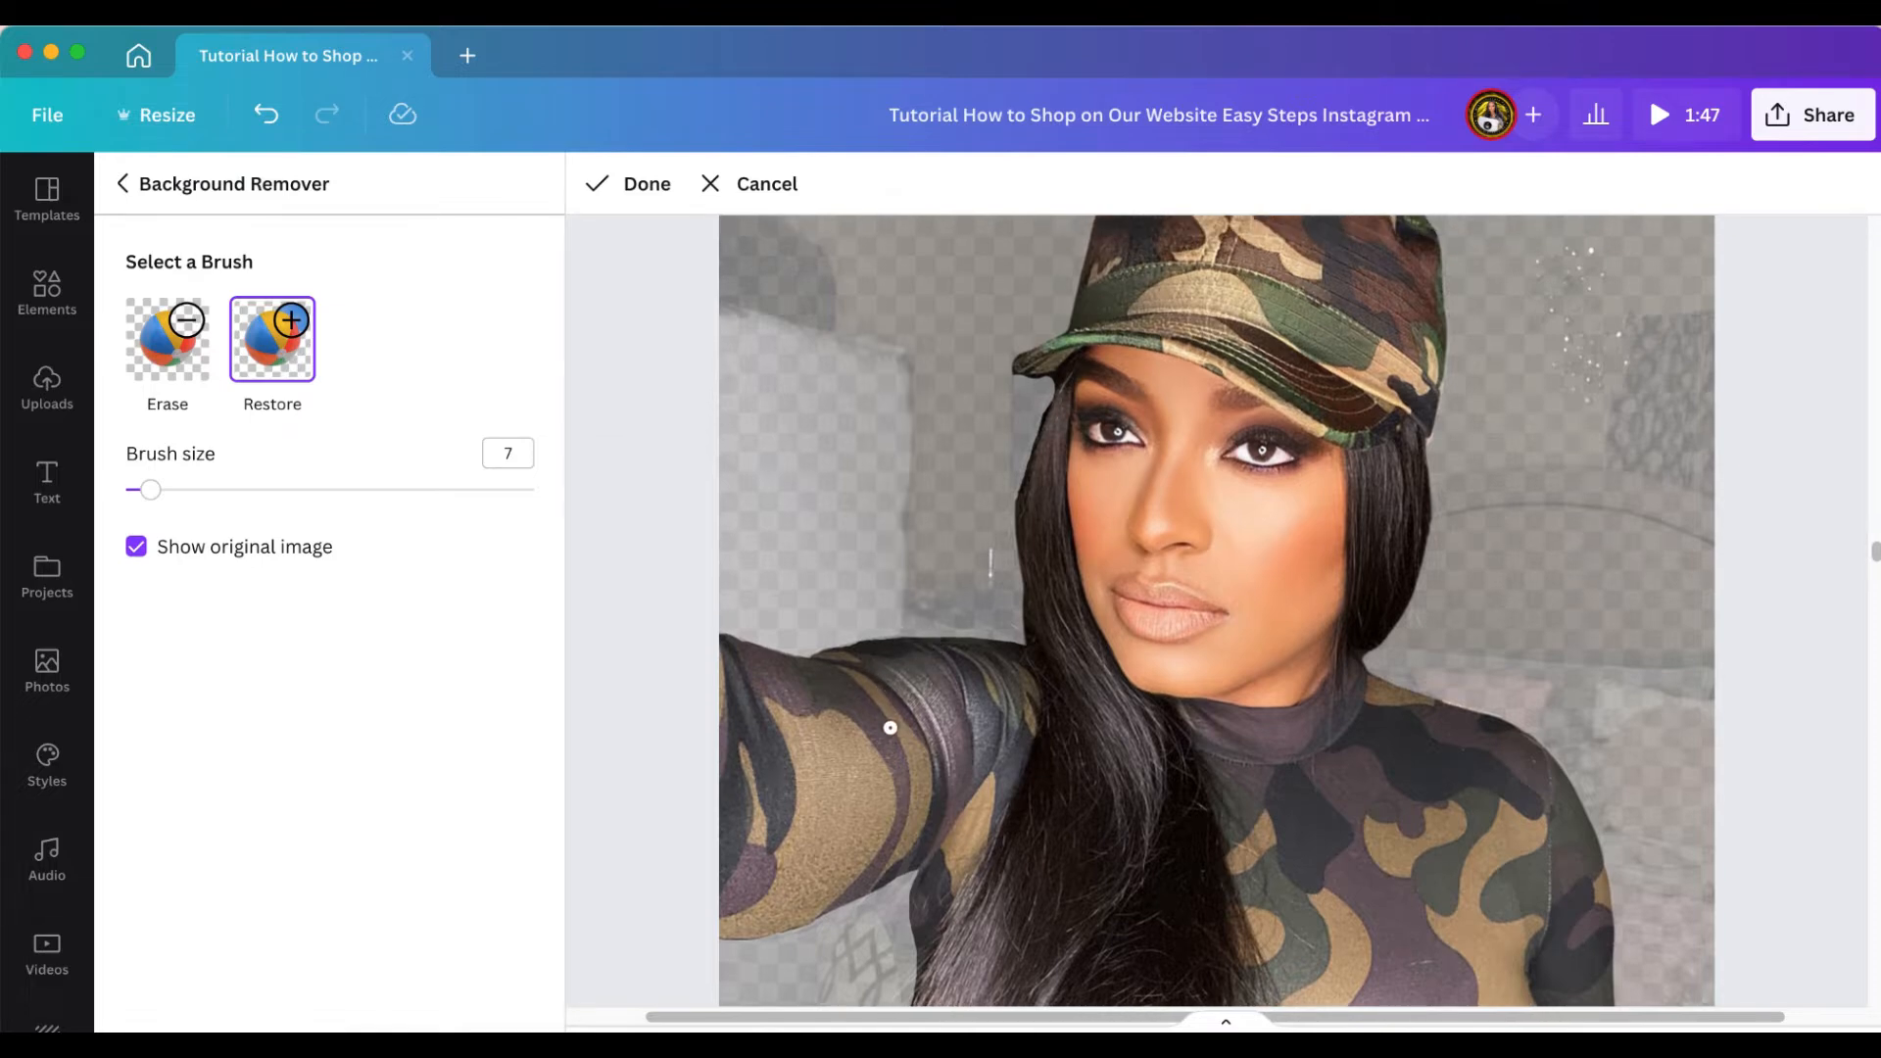
scroll(890, 727, up, 1)
scroll(889, 709, up, 3)
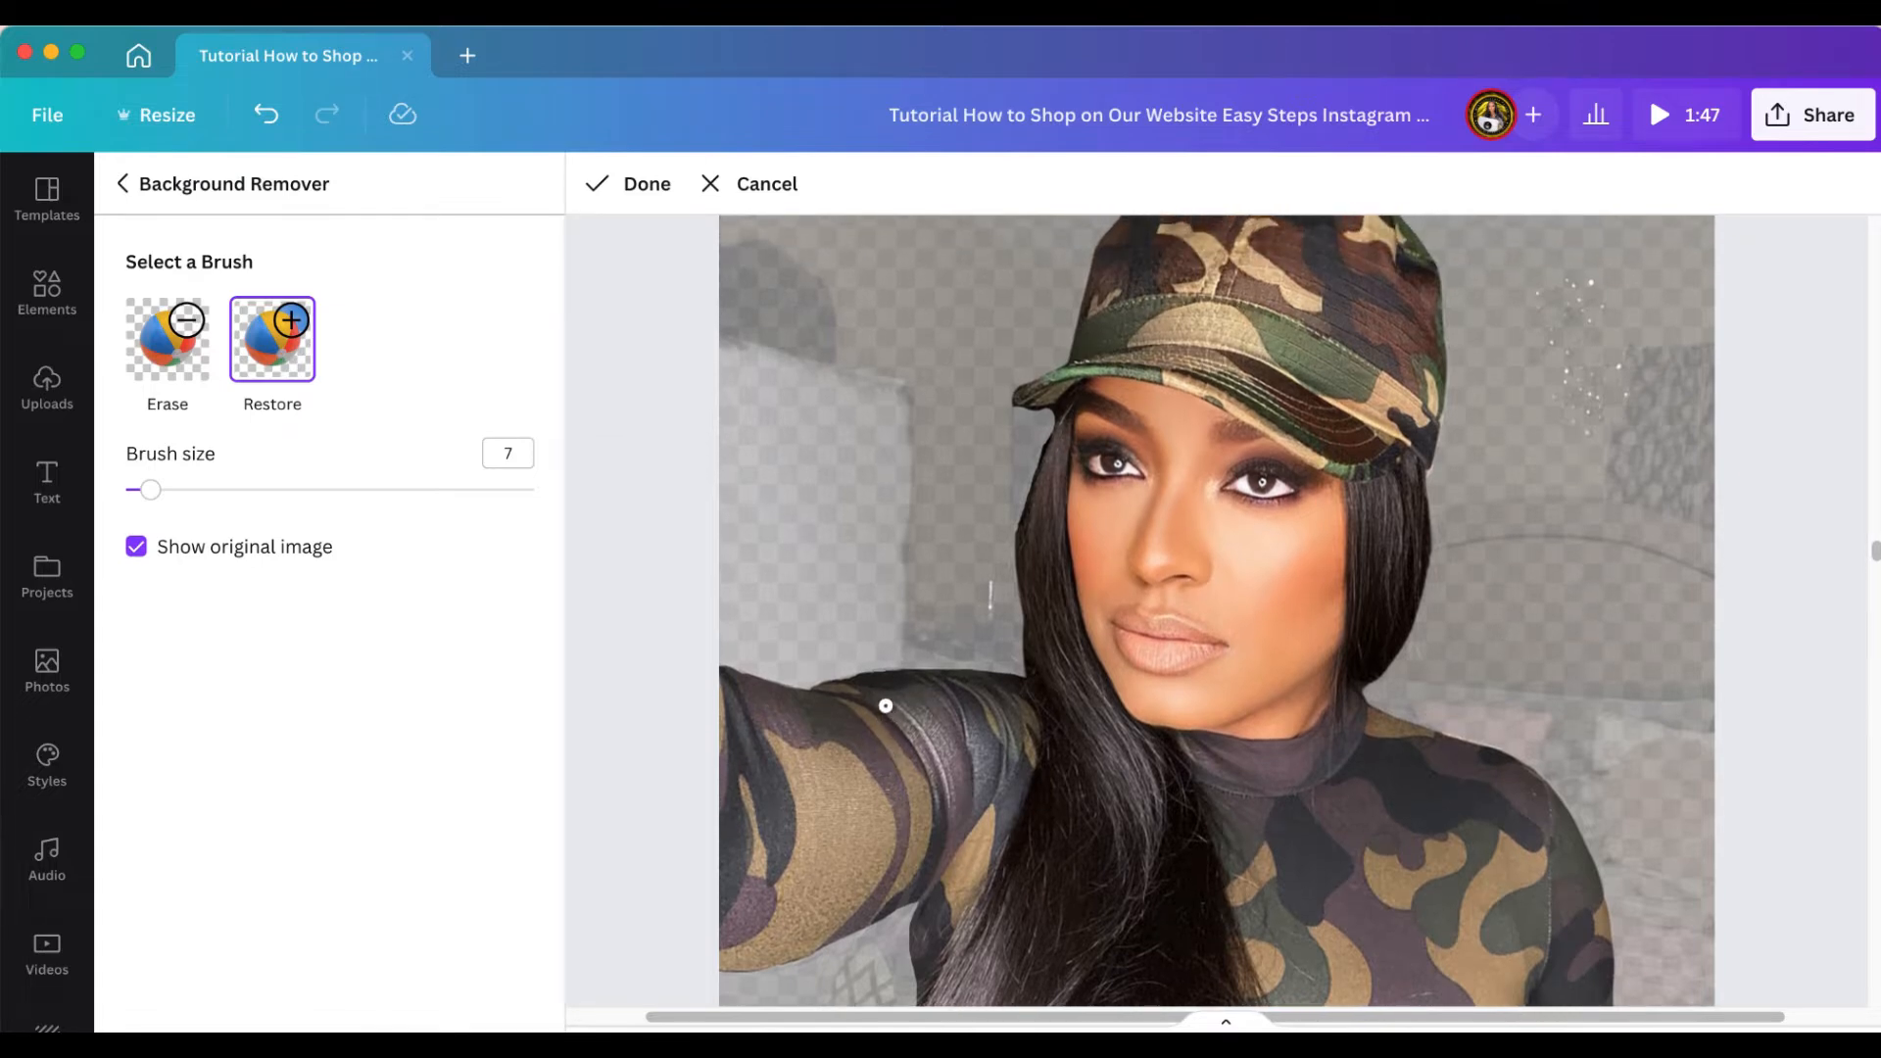
click(624, 201)
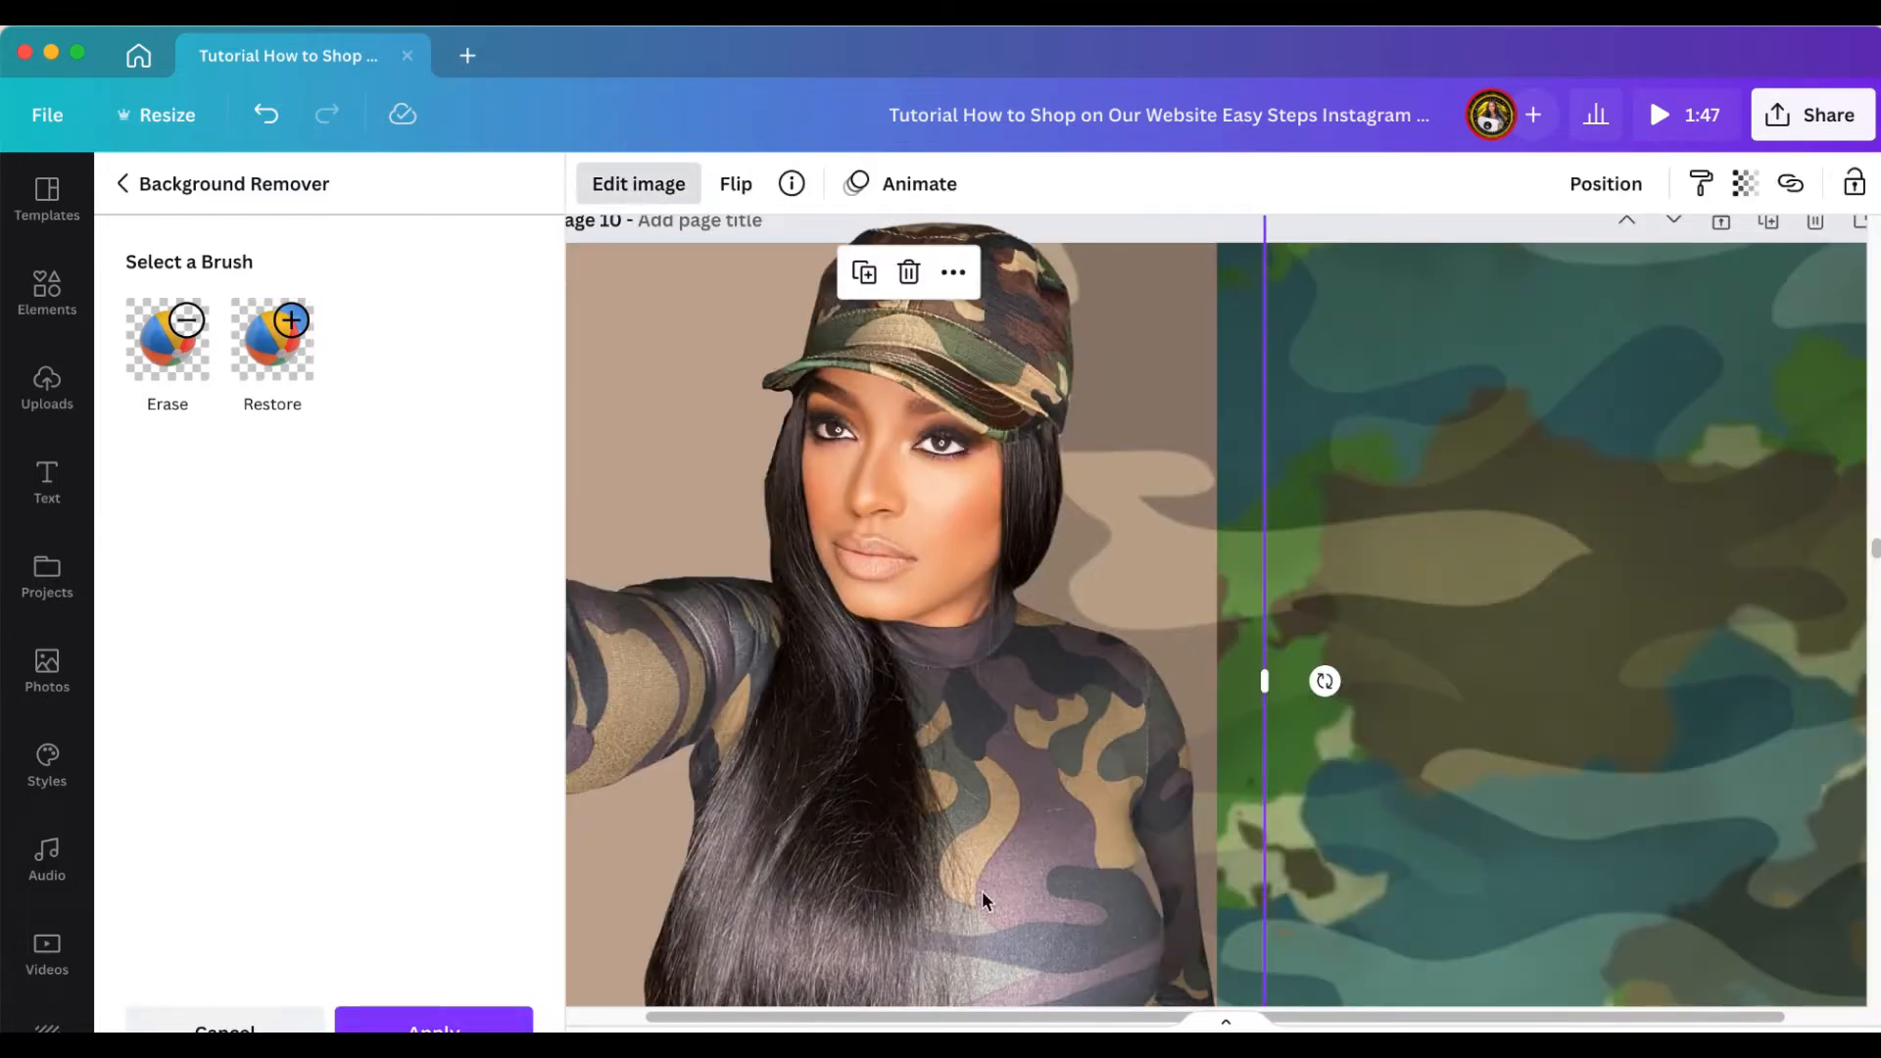
click(495, 1019)
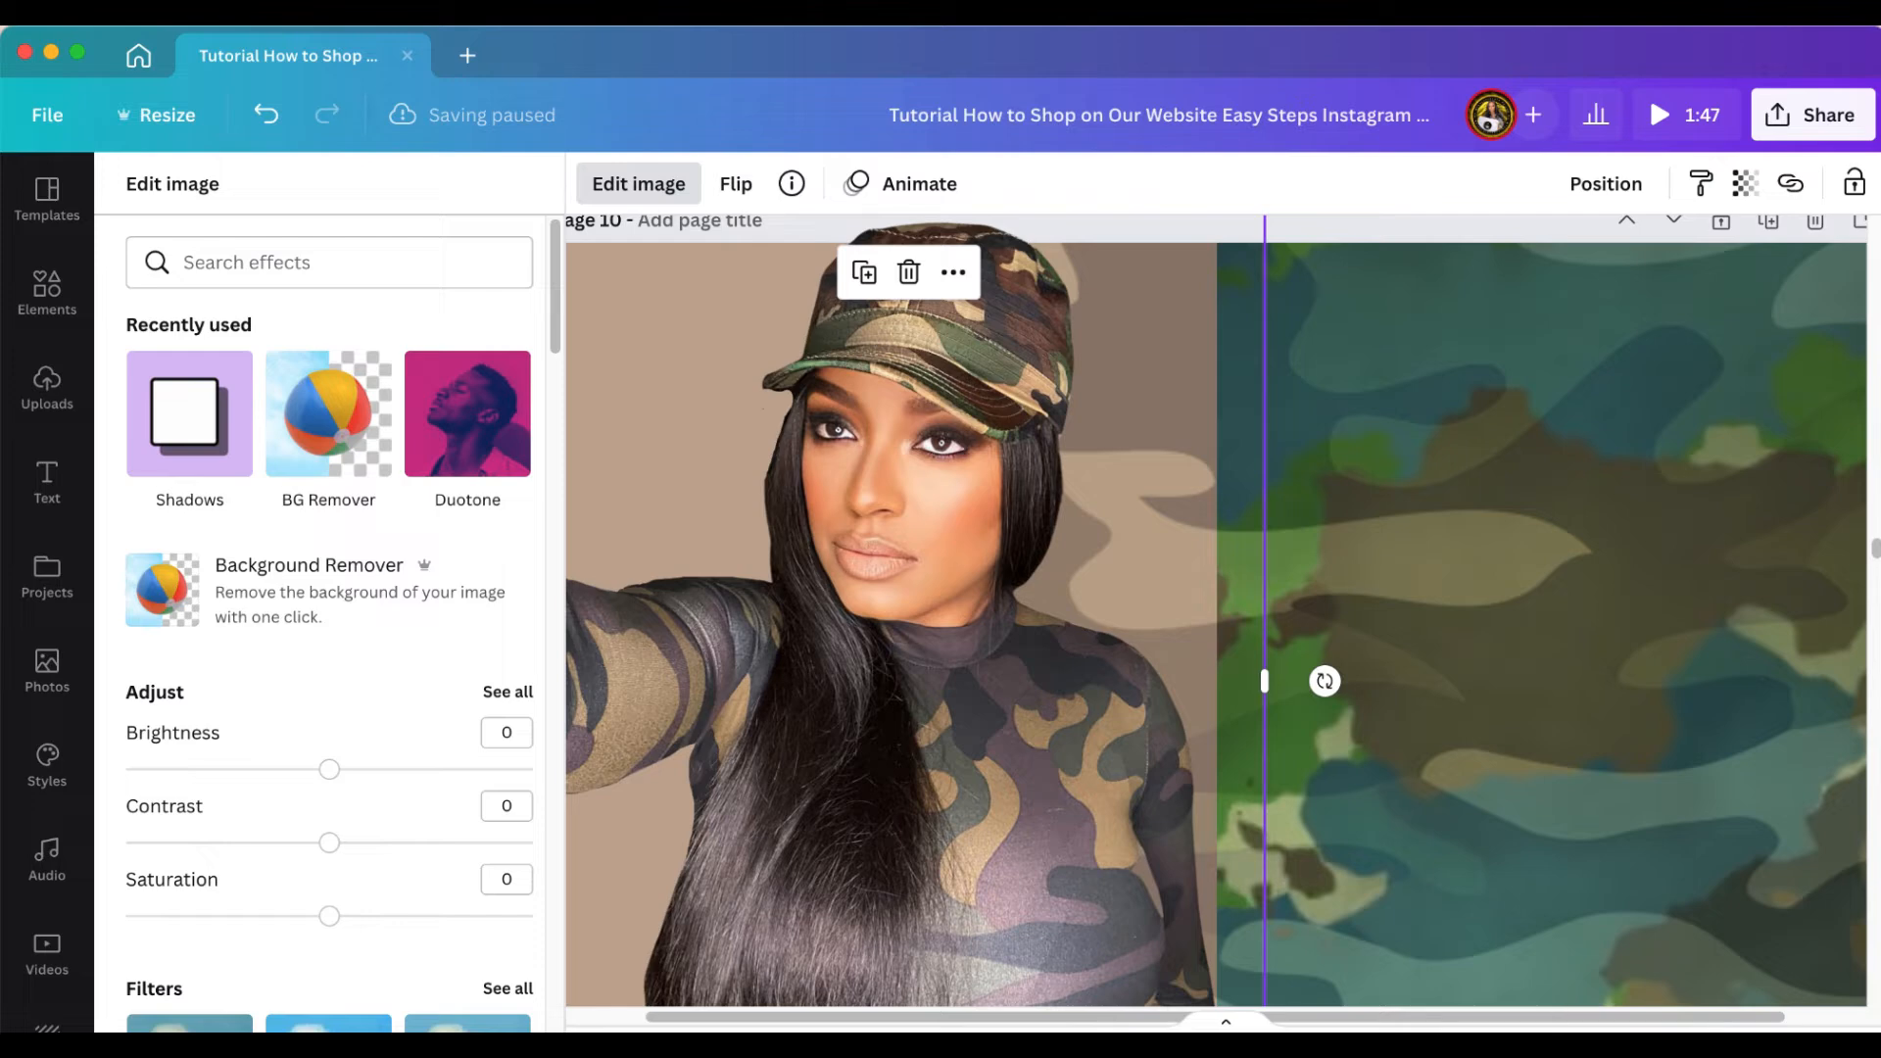
Shrink the cut-out selfie and place it in page 10's upper-left corner with the arm extending past the left edge
drag(1566, 1047, 1538, 1045)
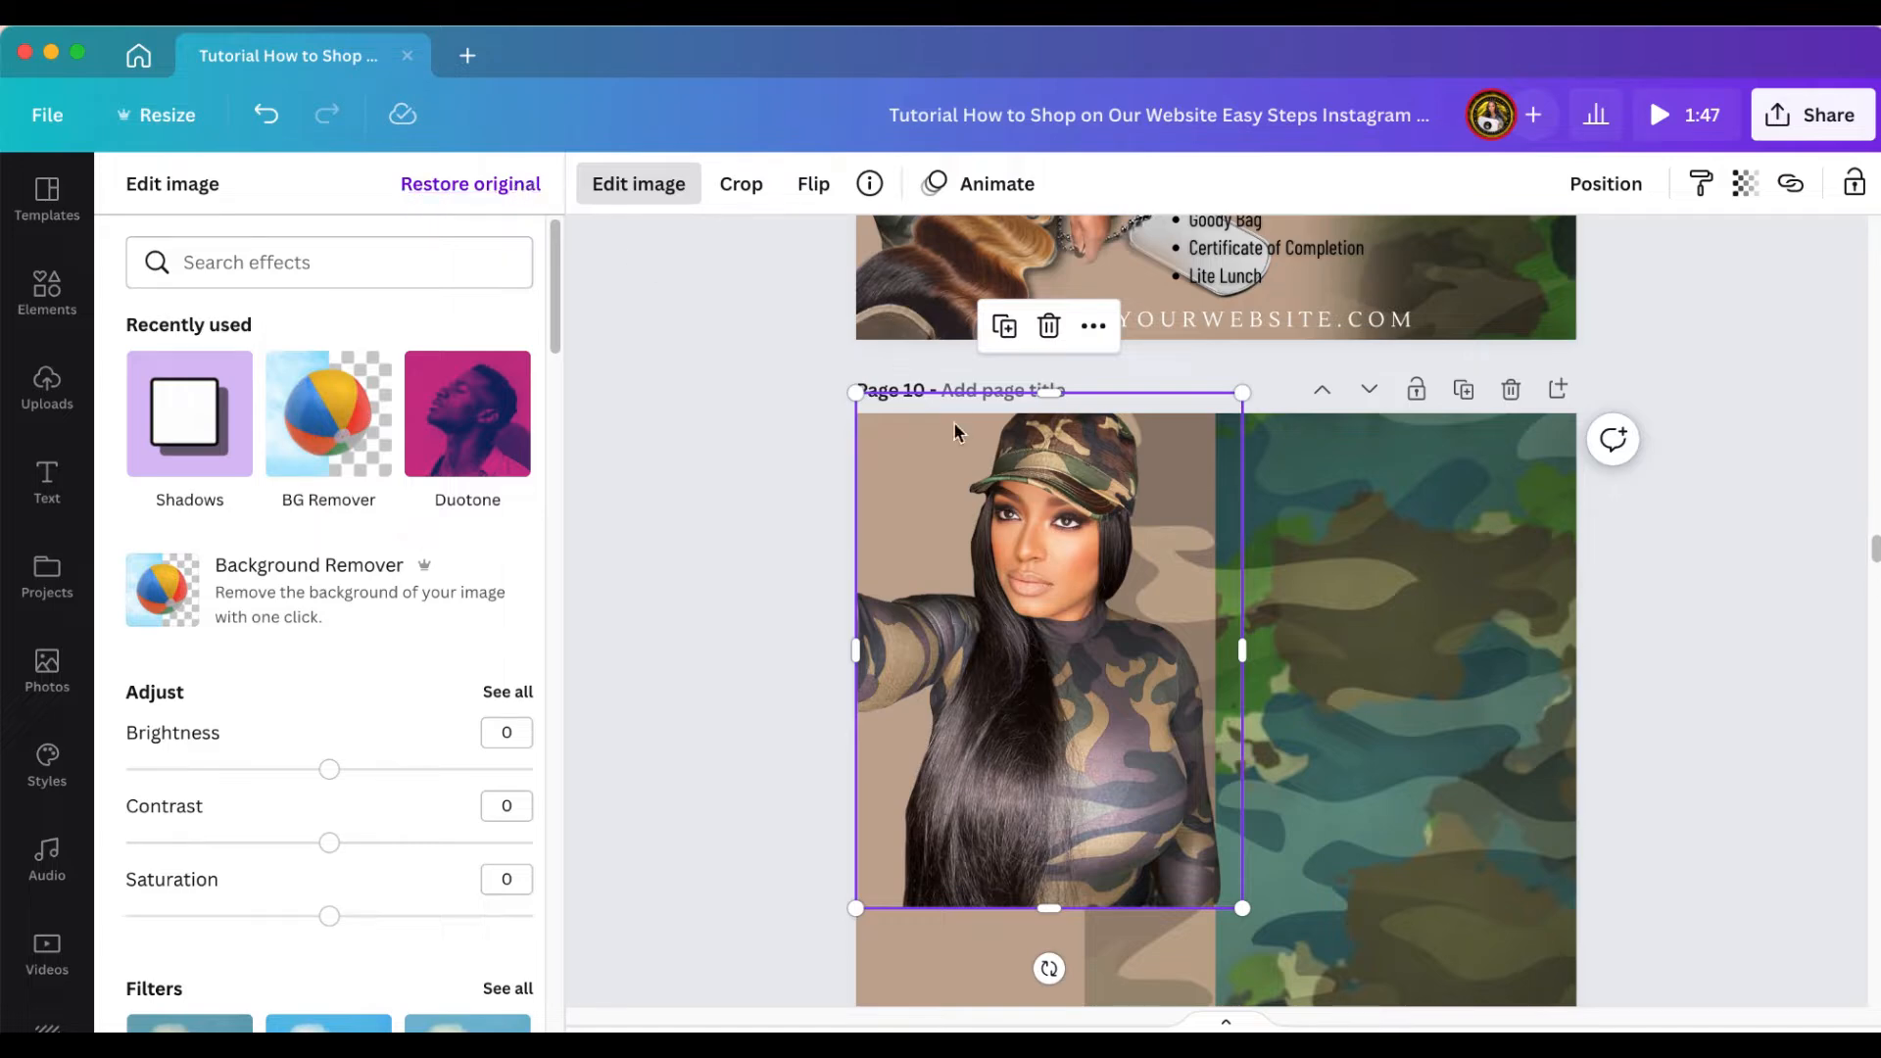
drag(1243, 389, 1171, 418)
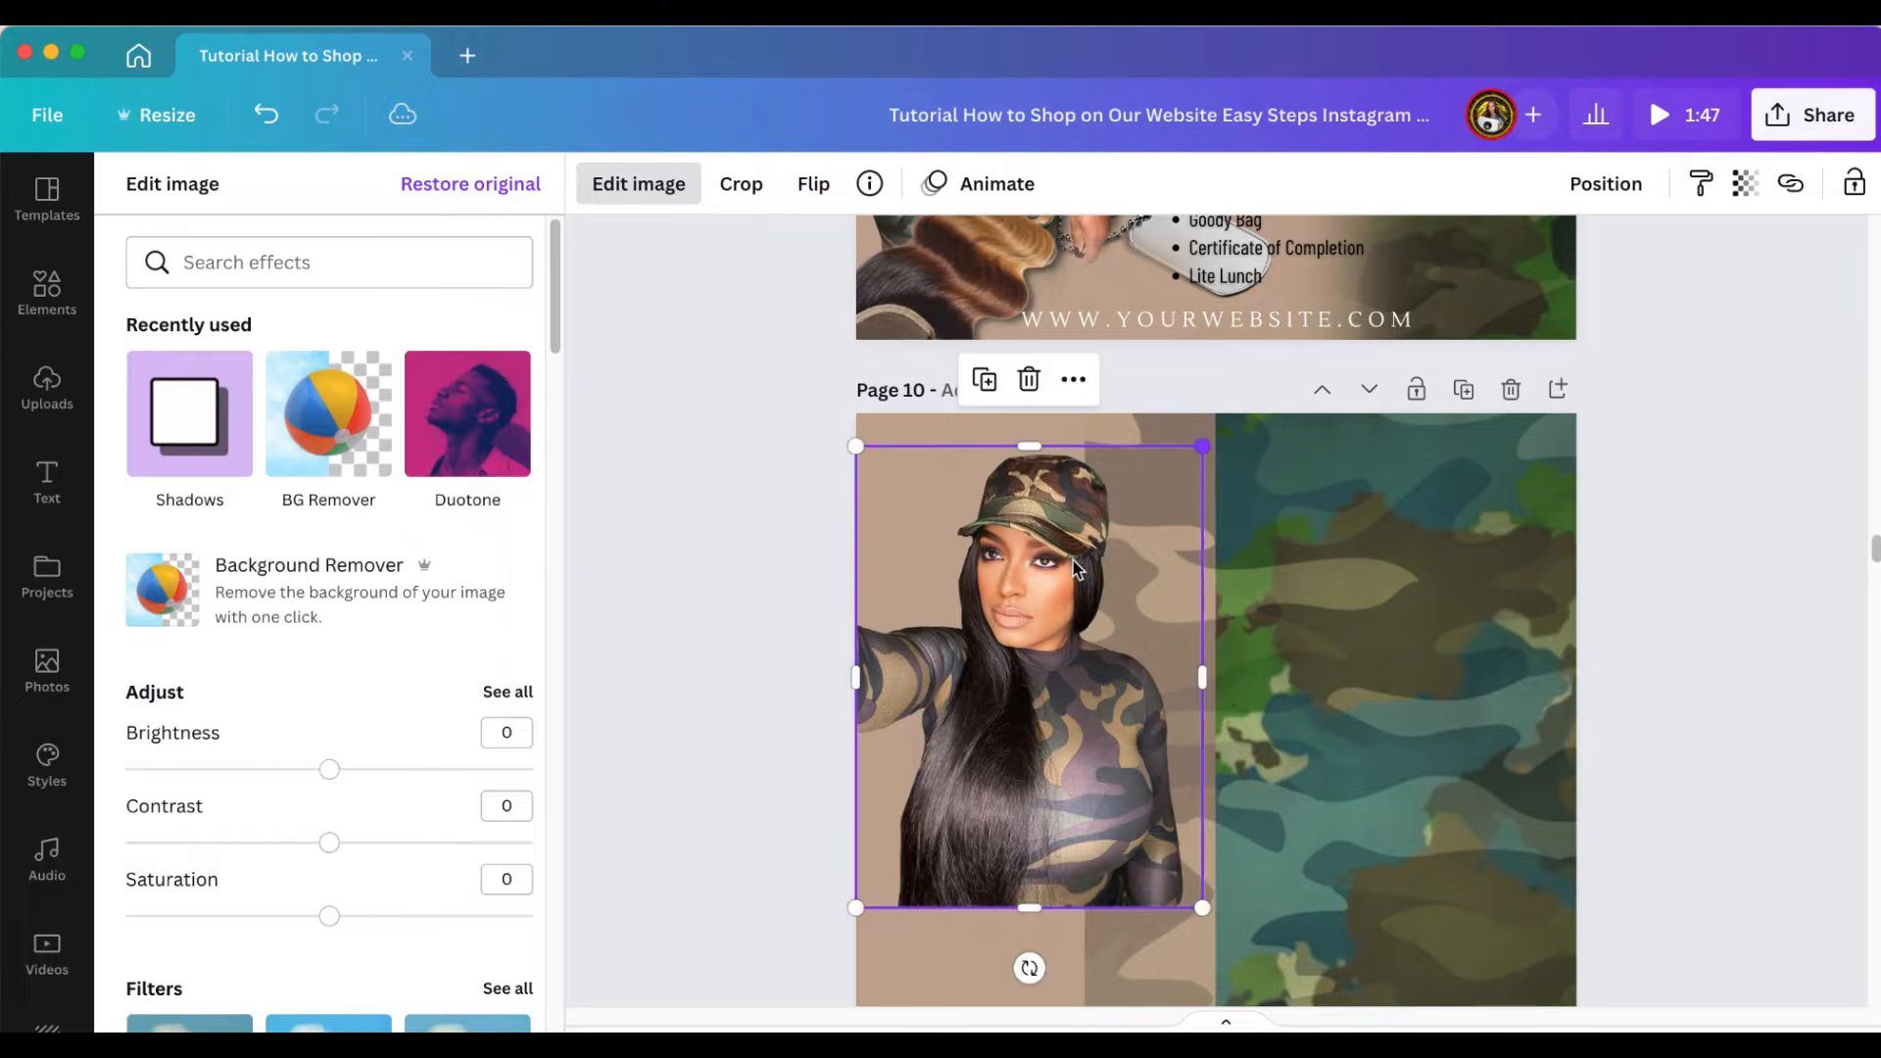
drag(1046, 551, 1011, 521)
drag(1155, 852, 1094, 729)
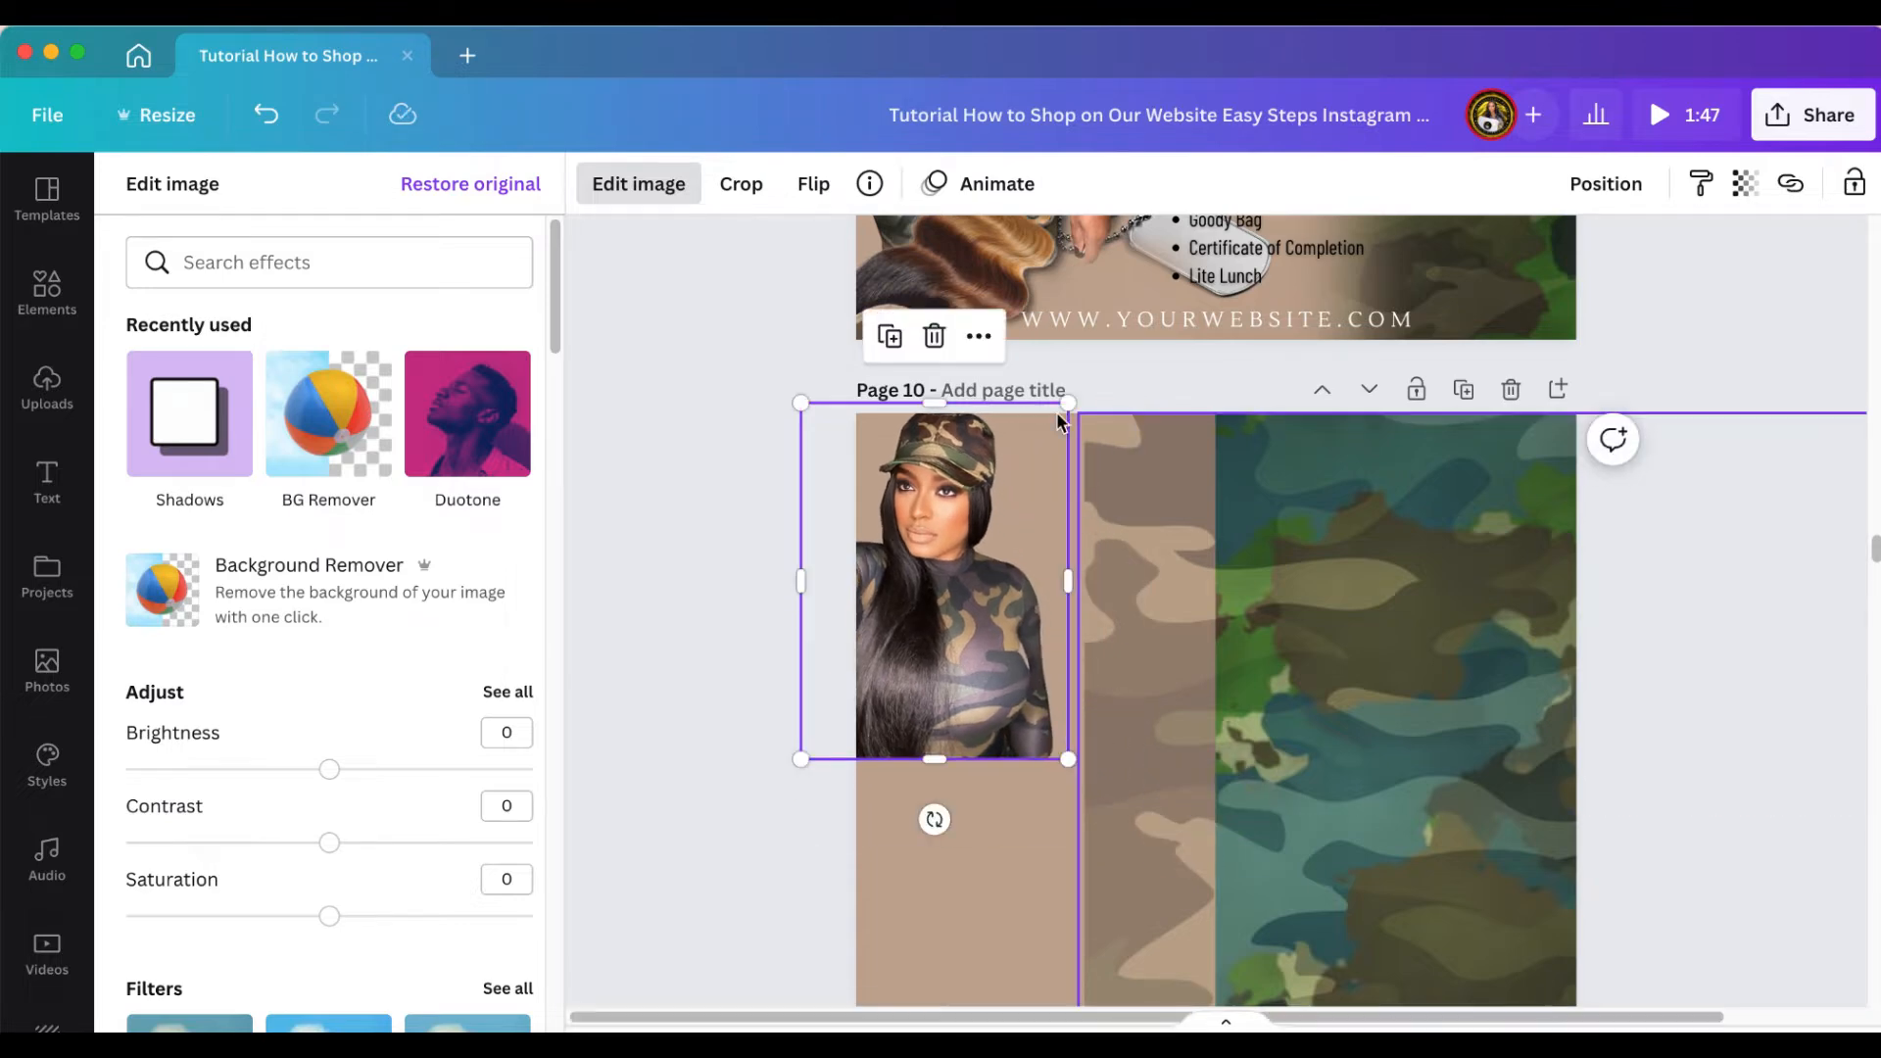
Apply a Drop shadow to the selfie with its direction set to Top-left
click(227, 434)
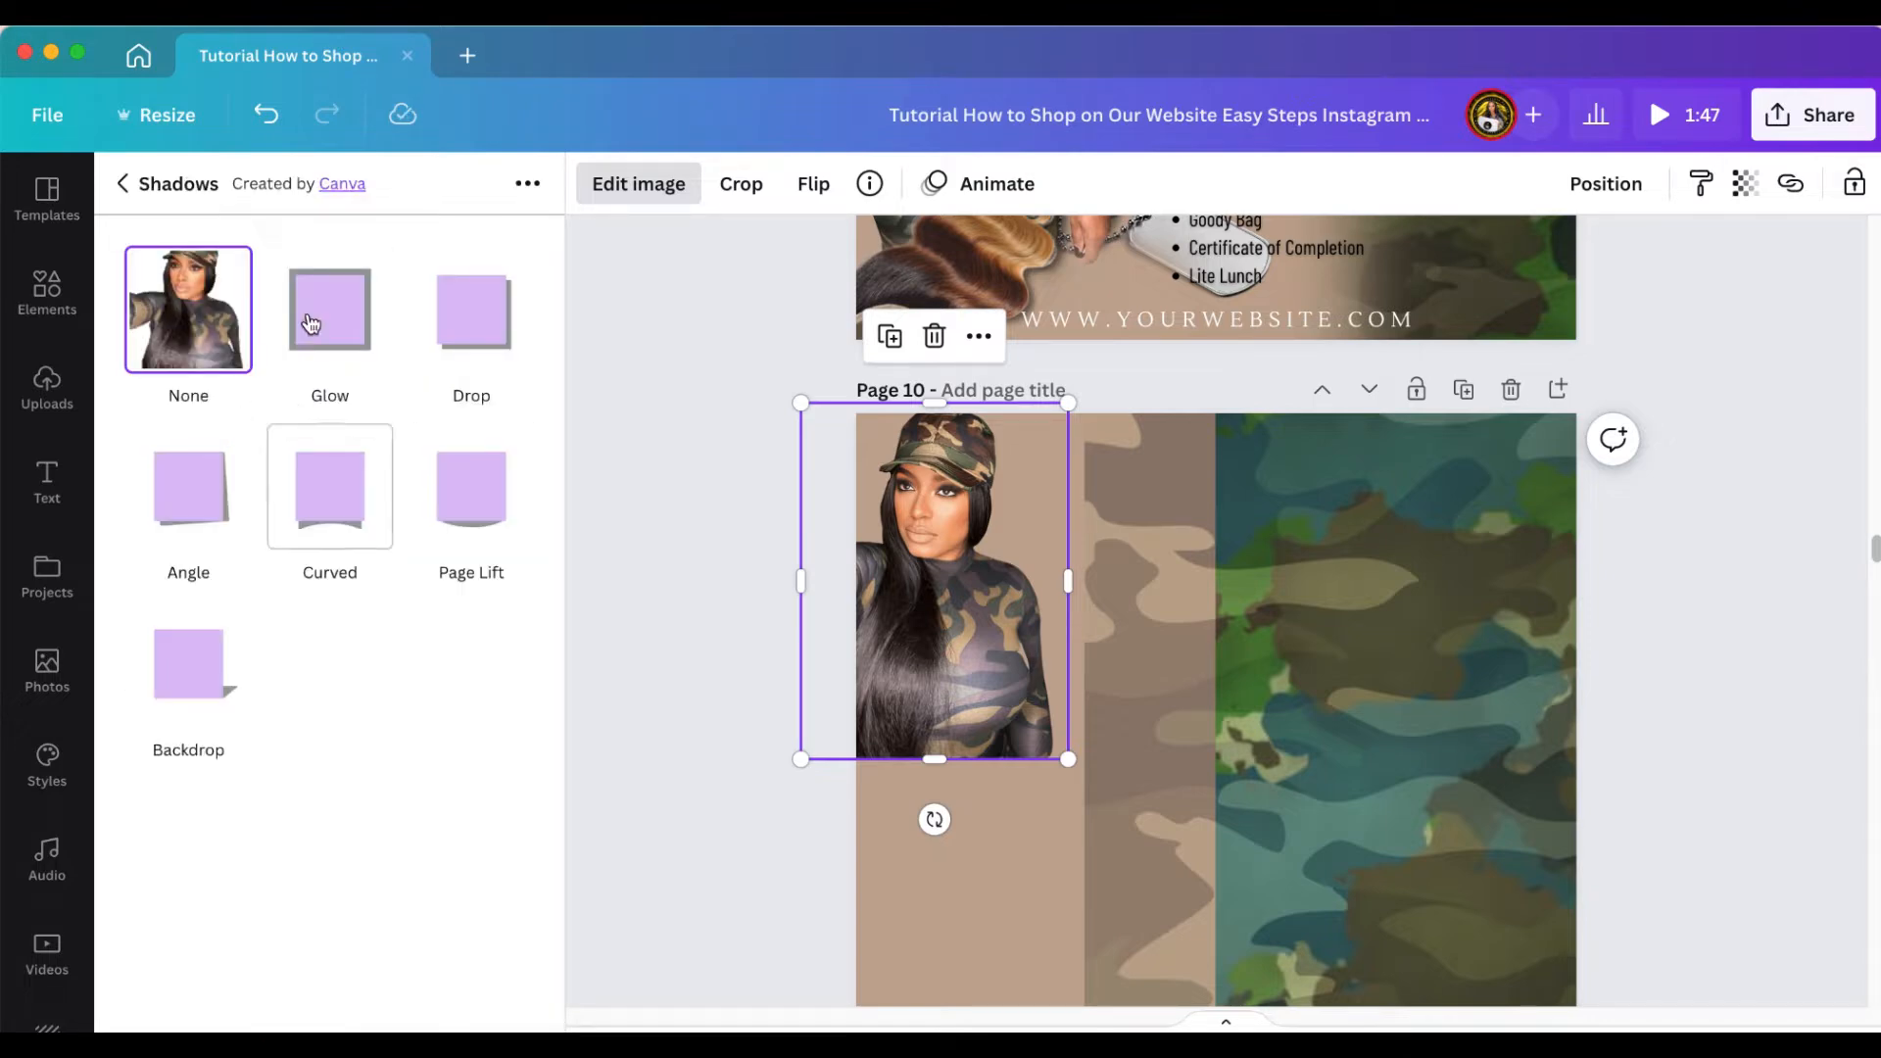
click(453, 324)
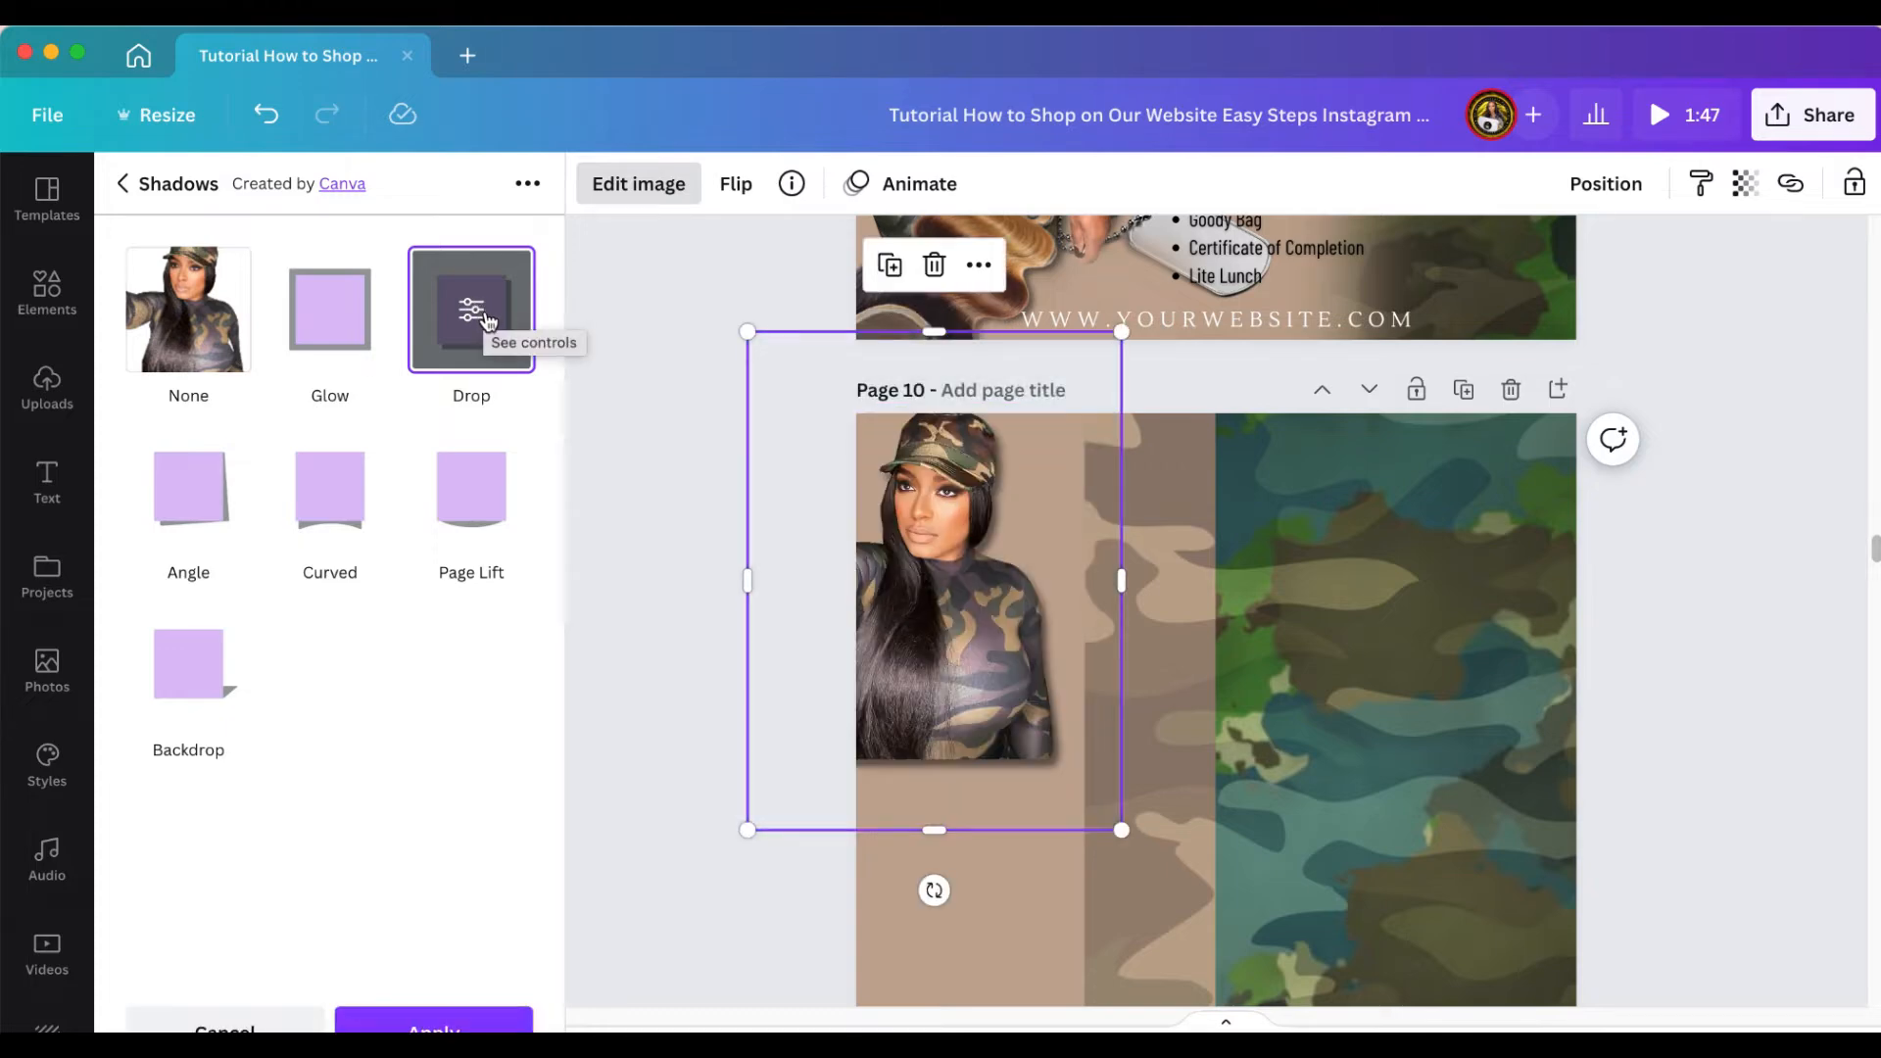
click(485, 316)
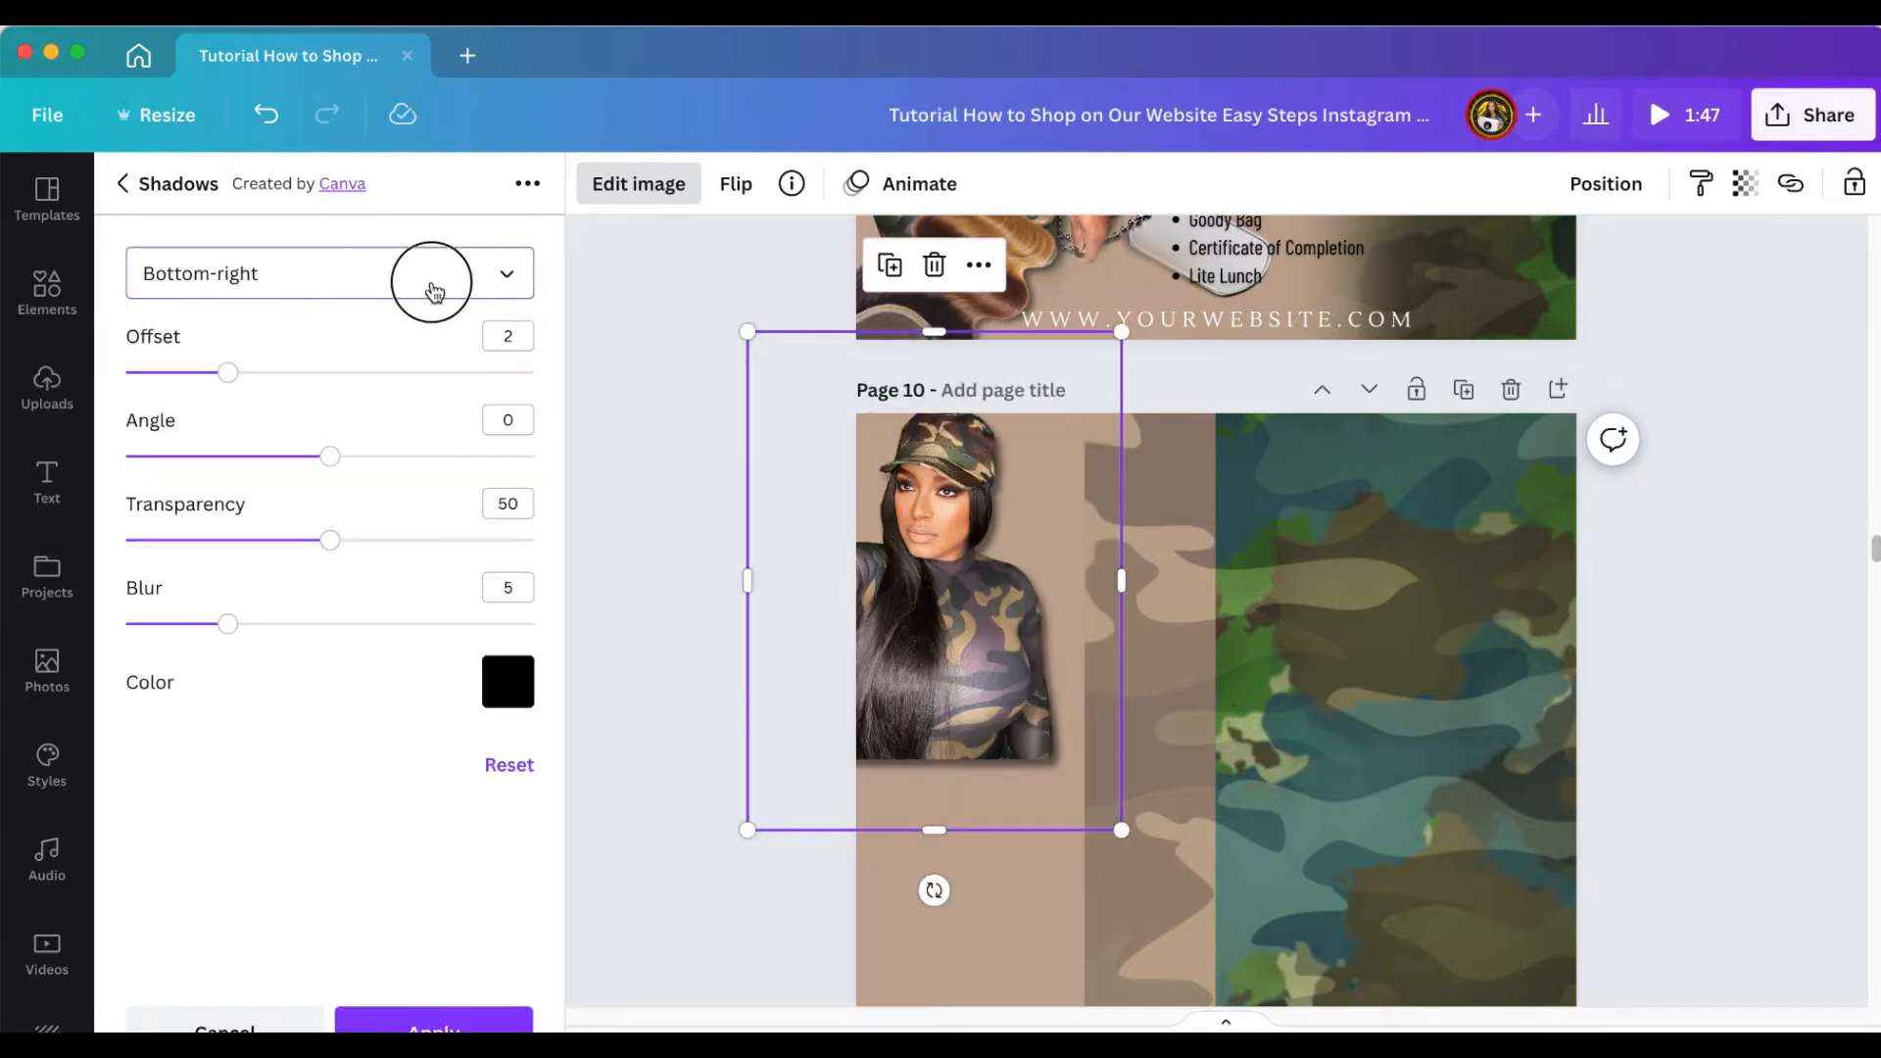
click(432, 283)
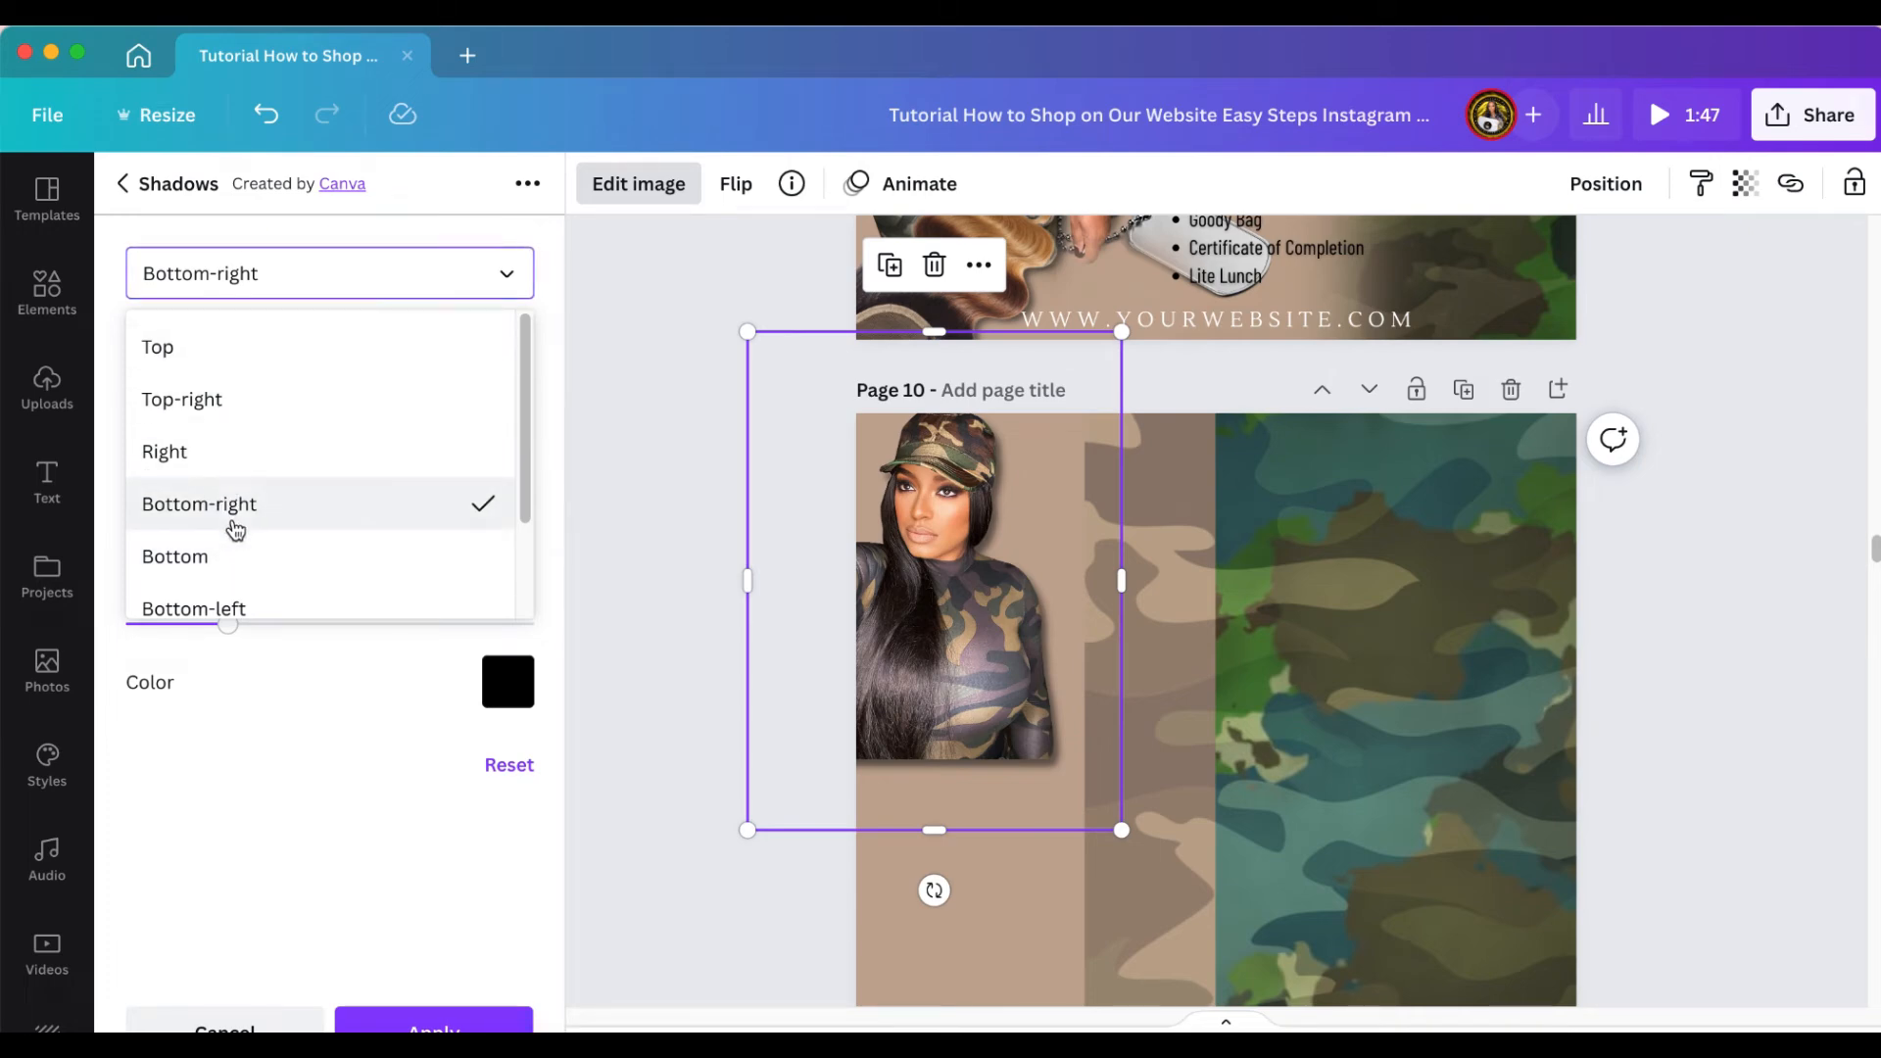
scroll(245, 490, down, 2)
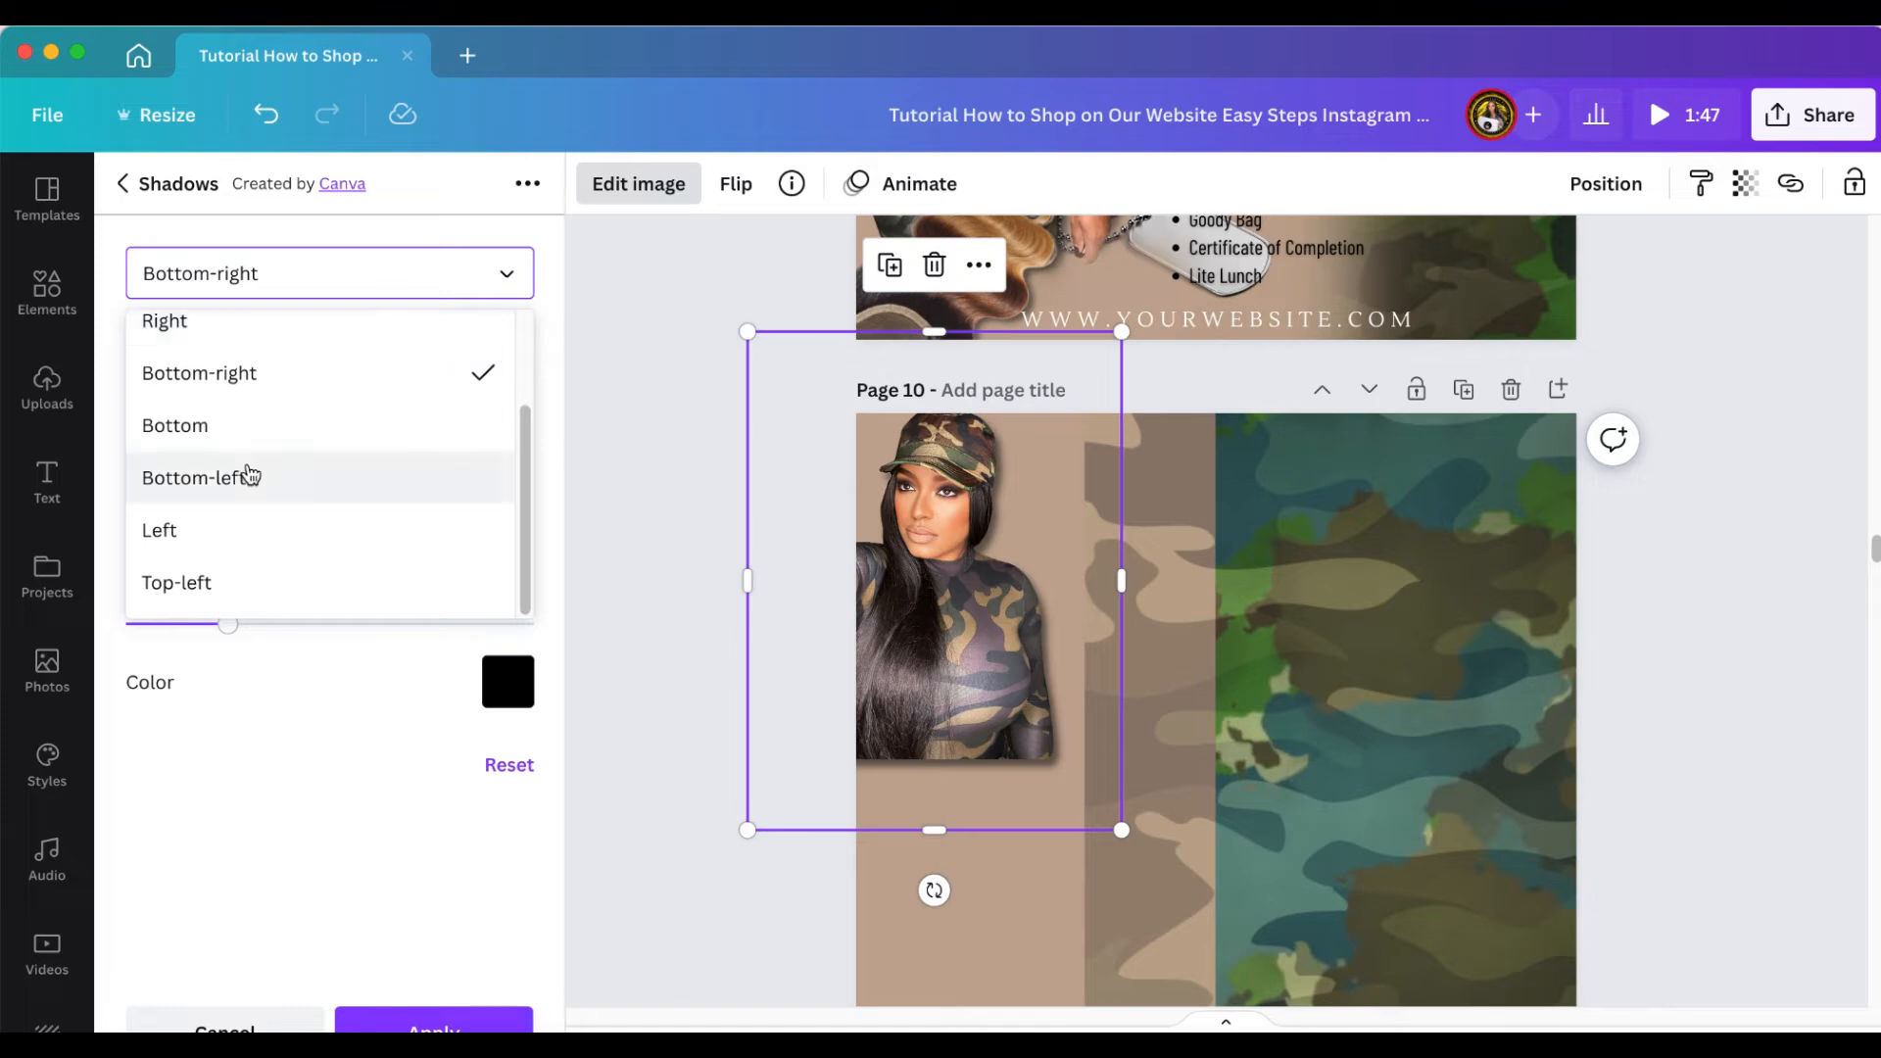
click(214, 582)
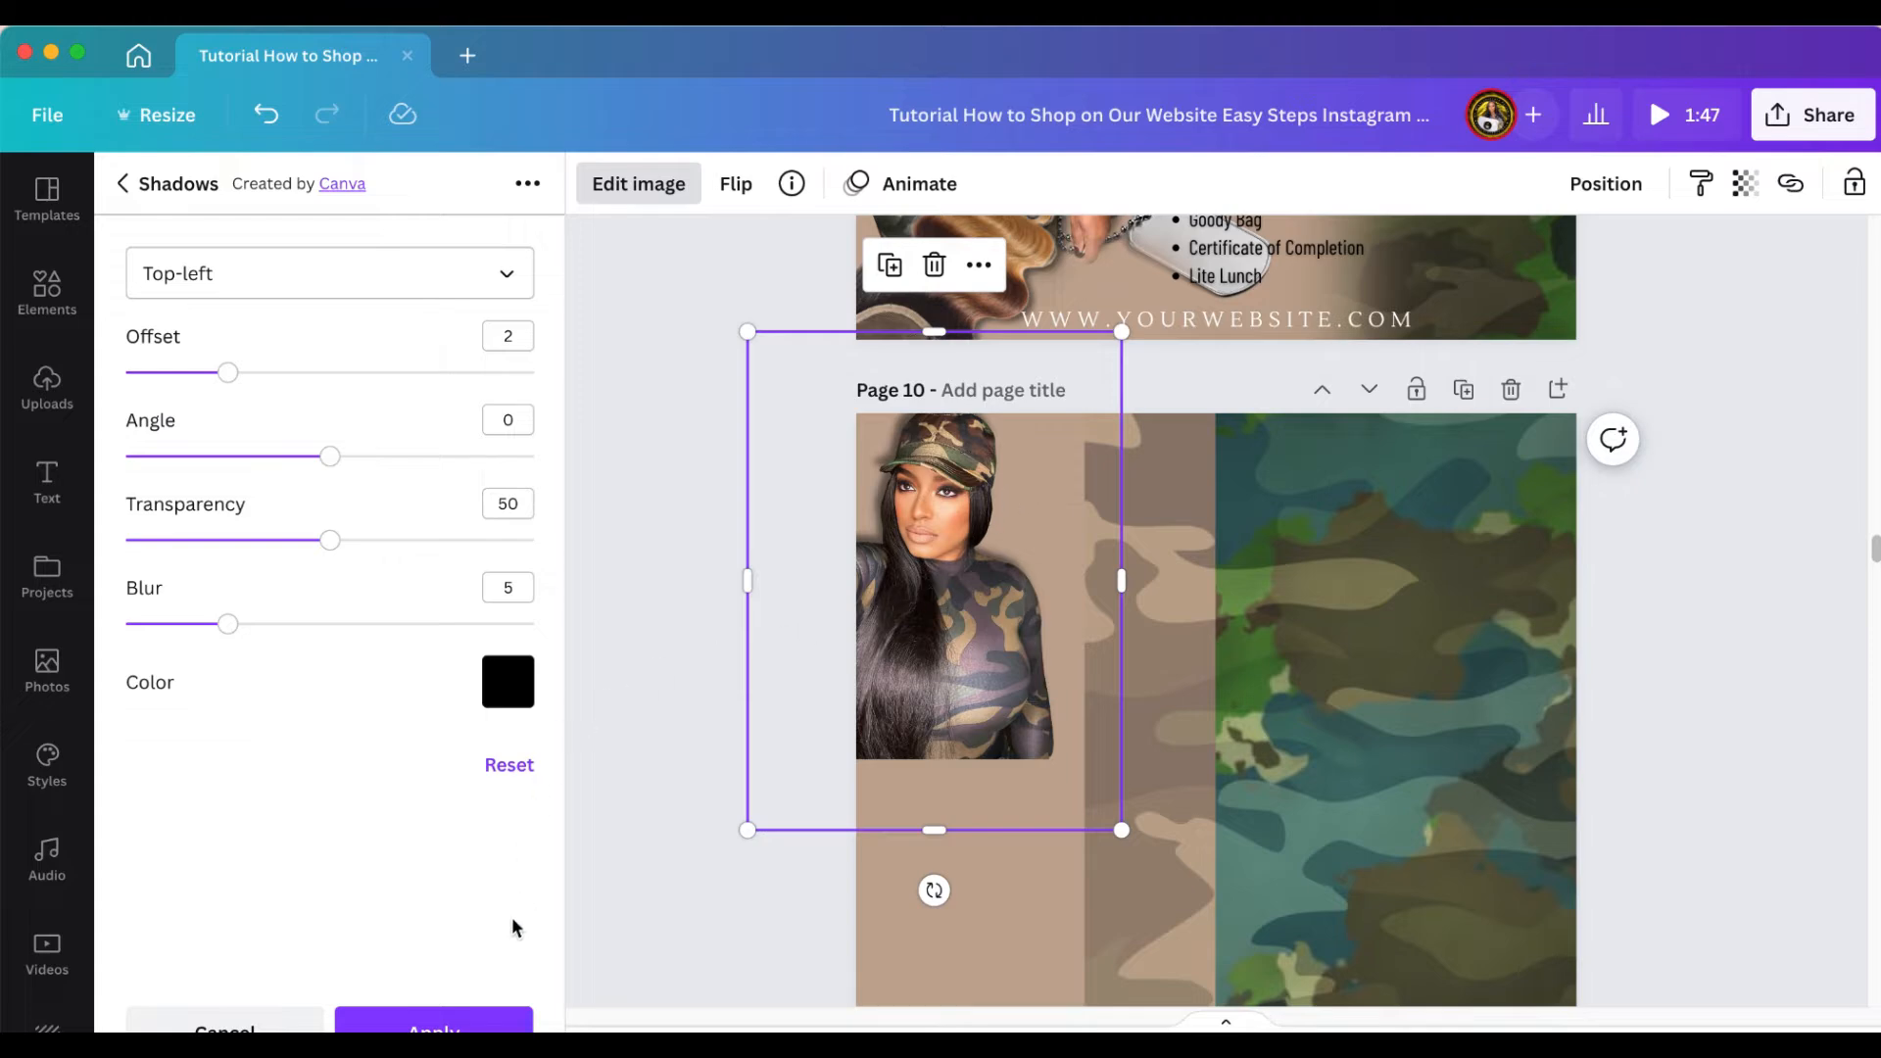
click(446, 1020)
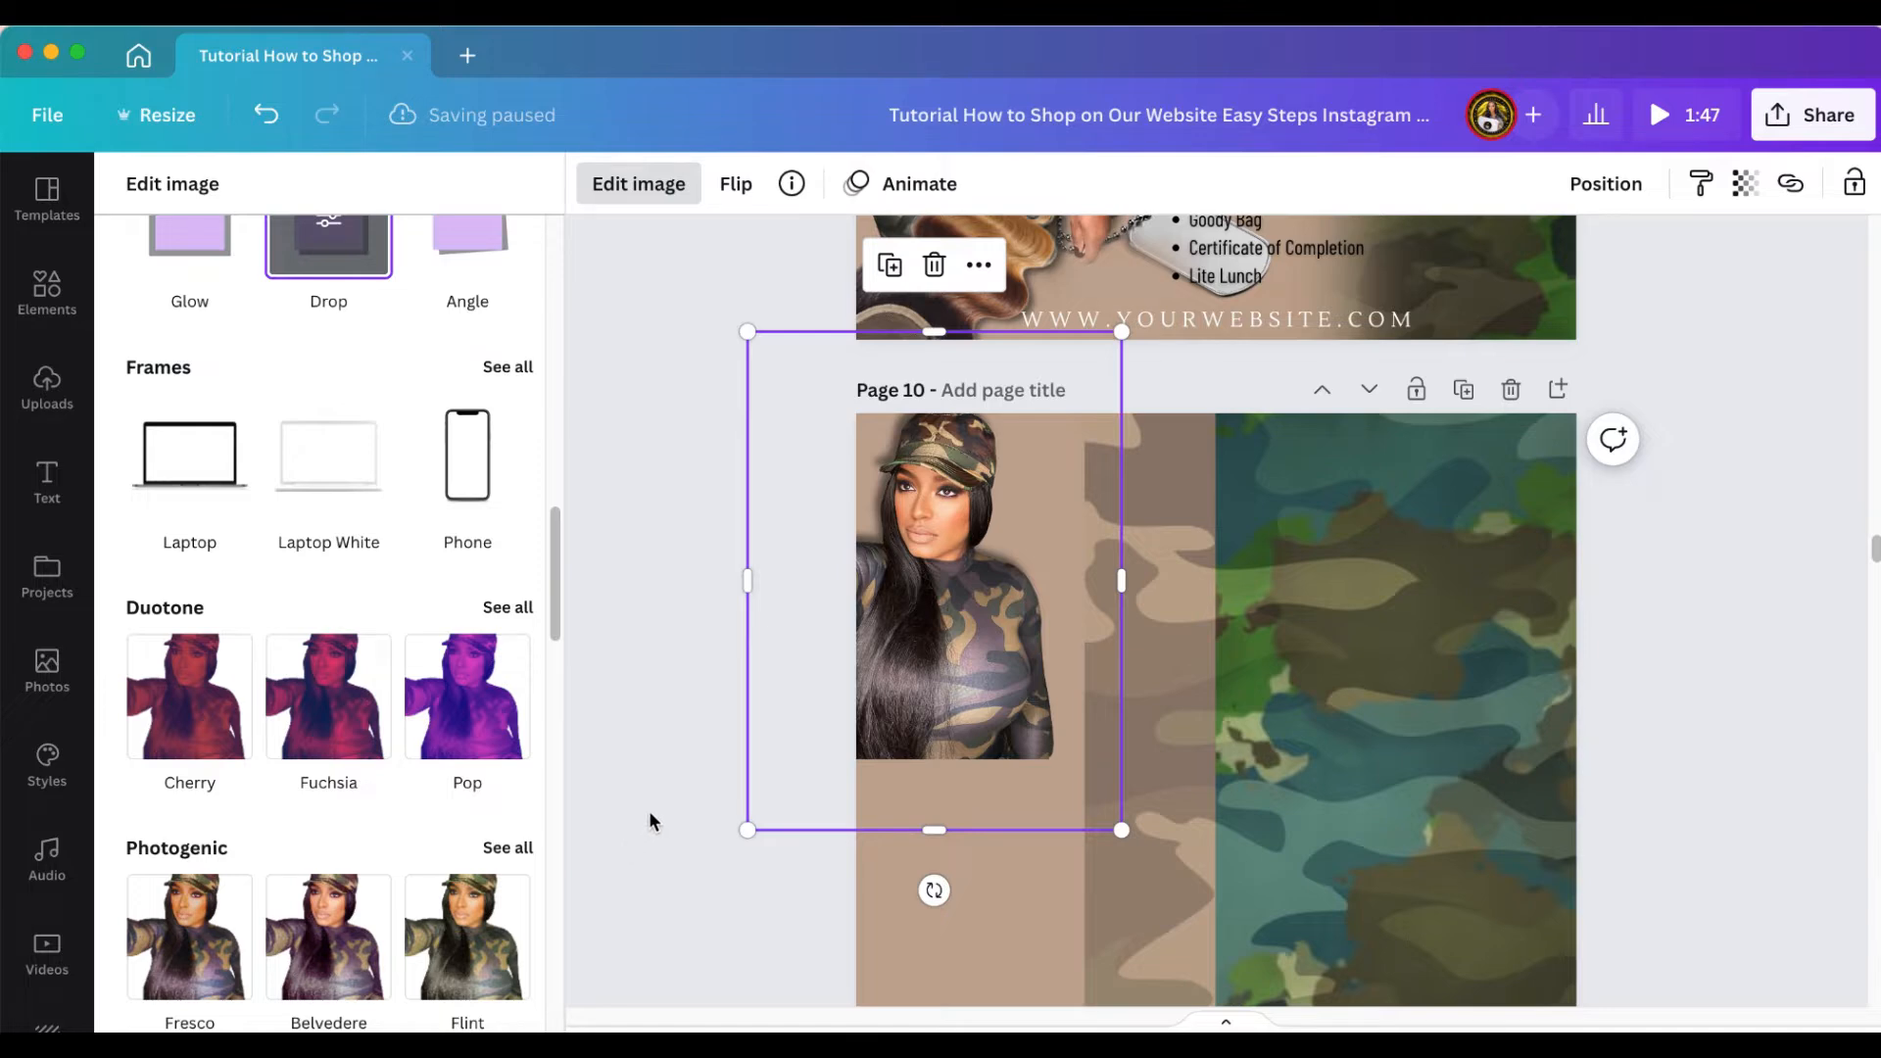
Enlarge the shadowed selfie slightly and reposition it in the upper-left corner of page 10, overlapping the page's left edge
scroll(692, 871, down, 3)
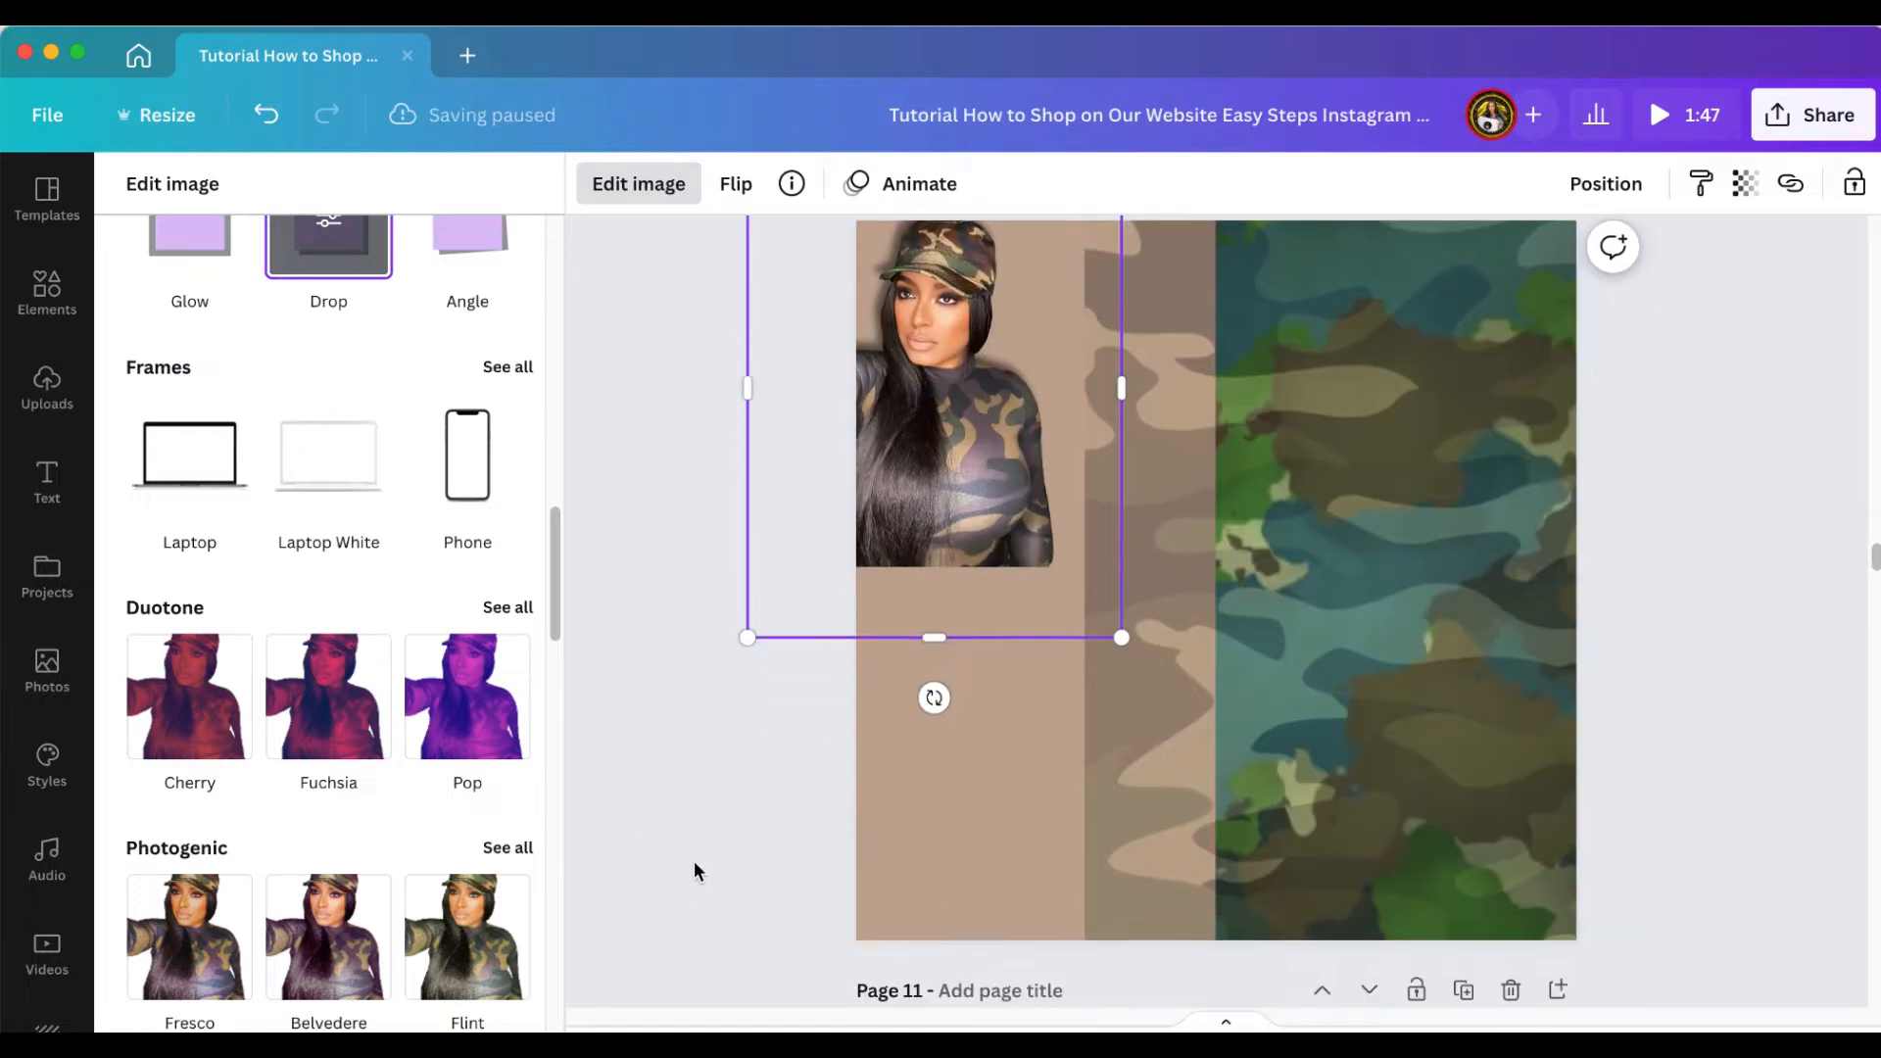
scroll(695, 867, up, 1)
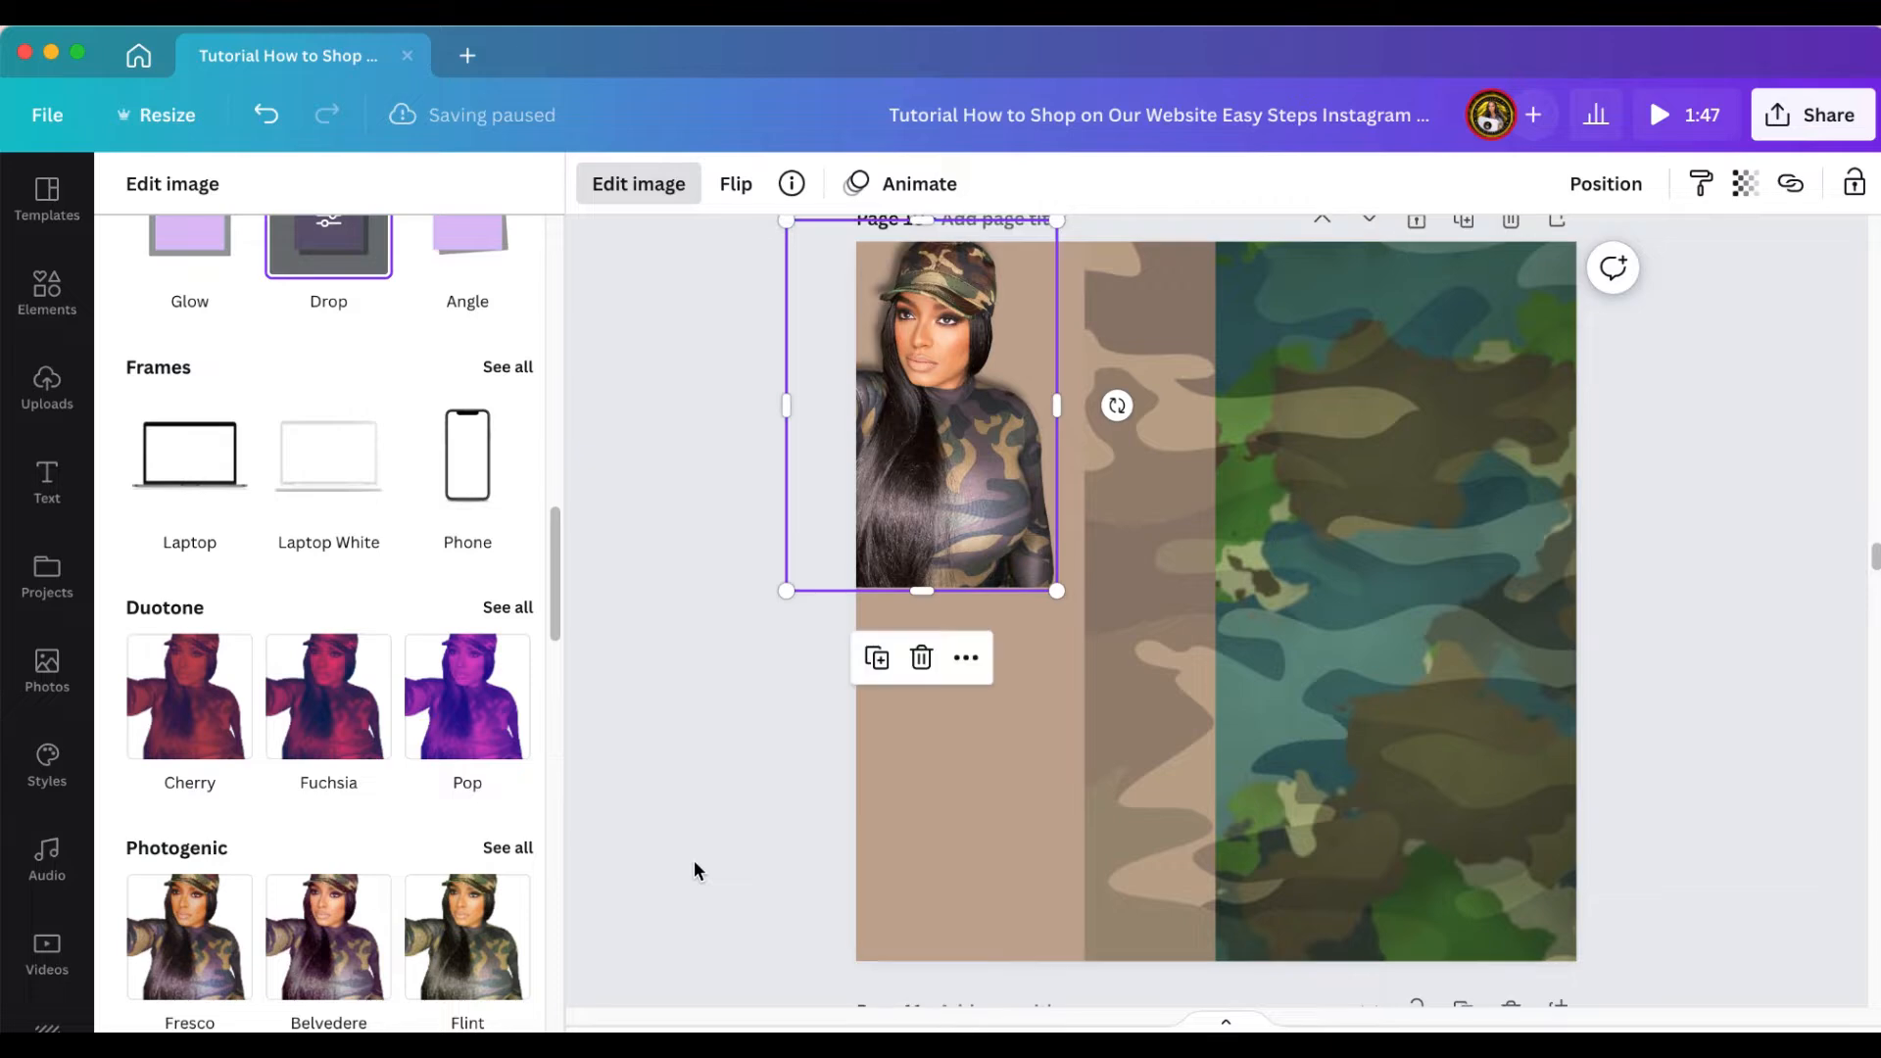
scroll(693, 860, up, 2)
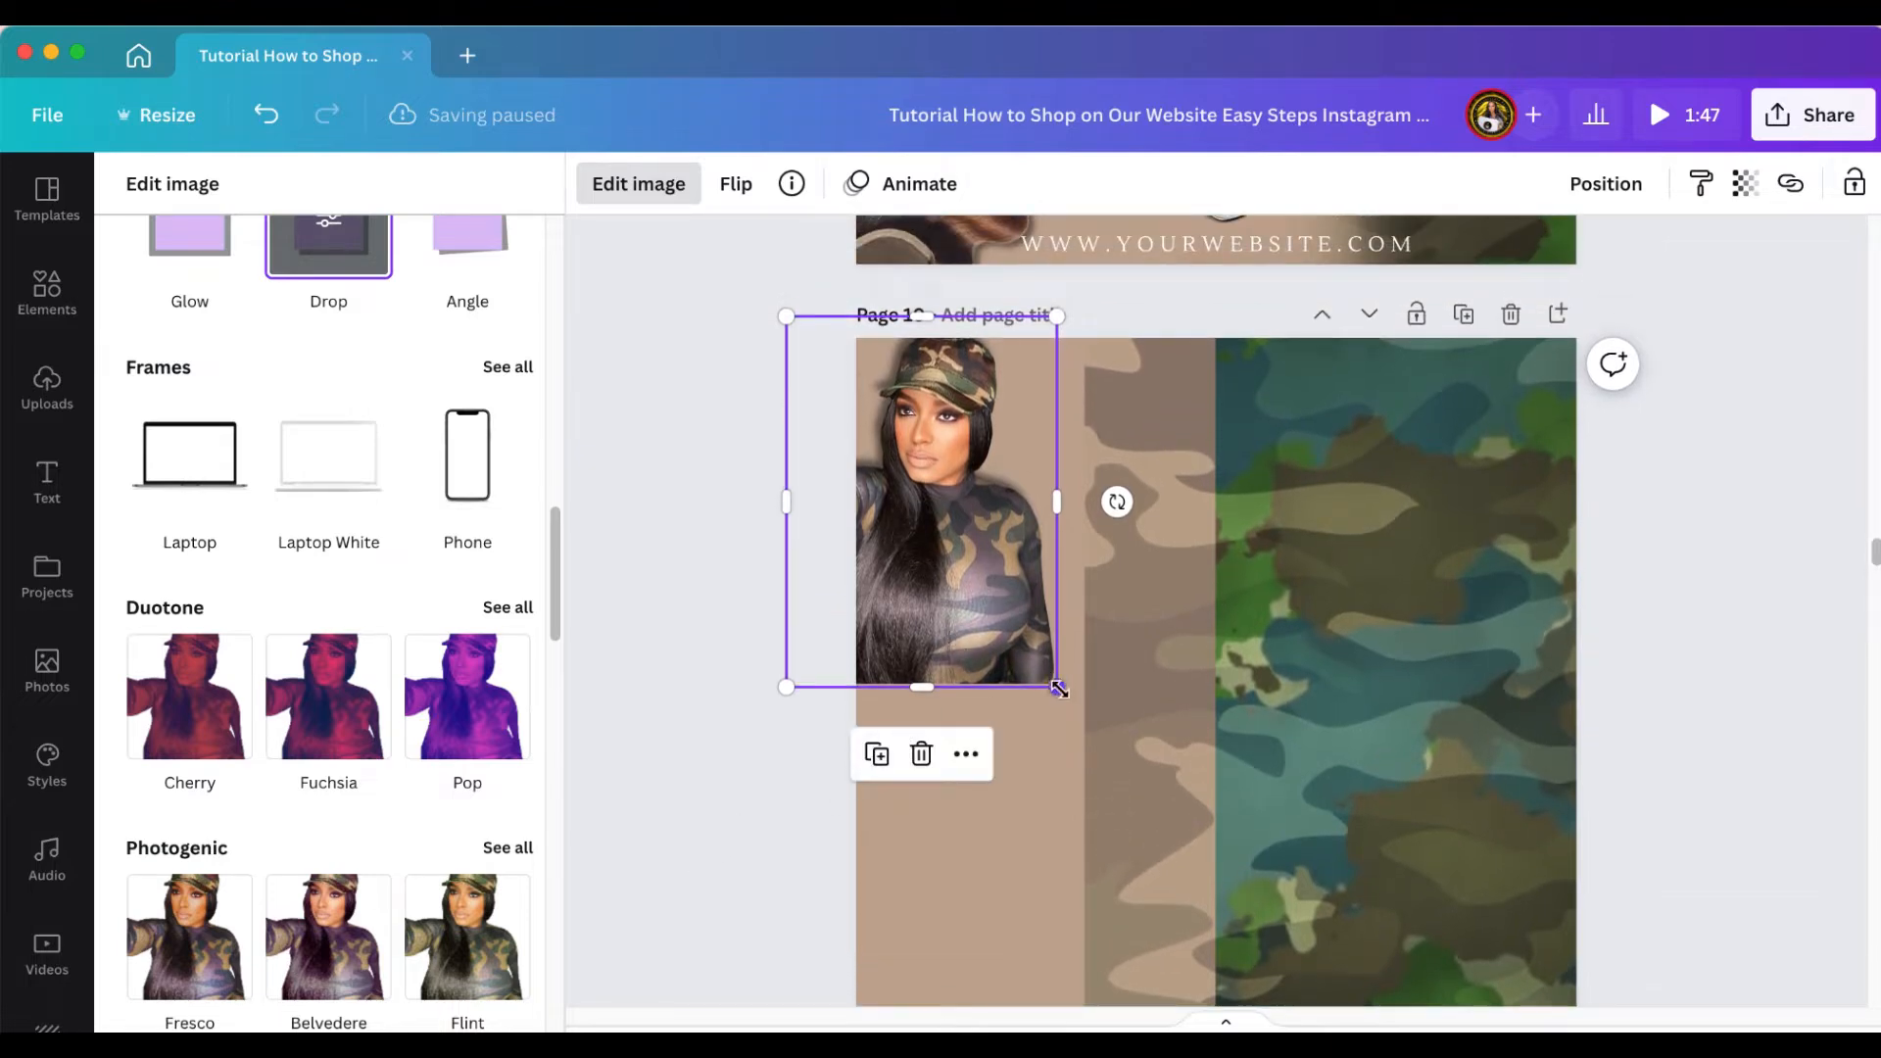
mouse_move(1059, 686)
mouse_down()
mouse_move(1054, 665)
mouse_move(1054, 683)
mouse_up()
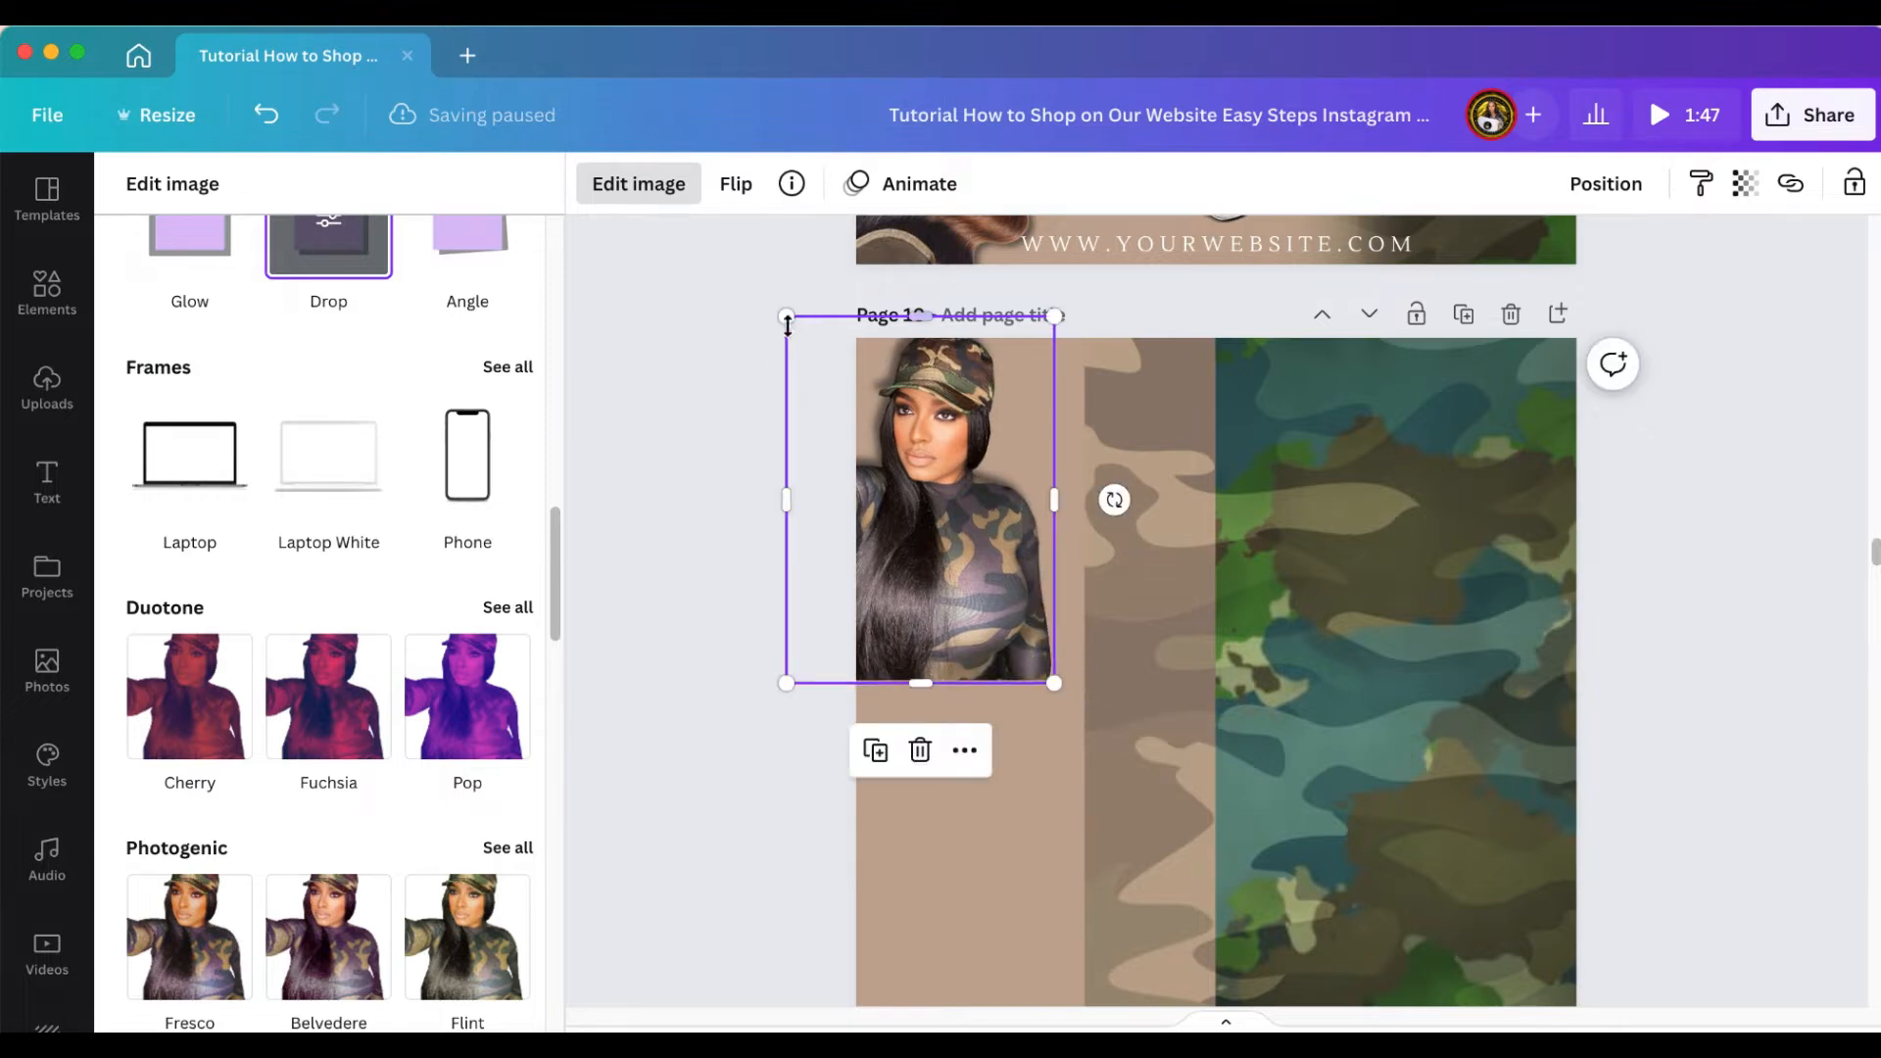
drag(786, 317, 754, 272)
drag(948, 476, 963, 511)
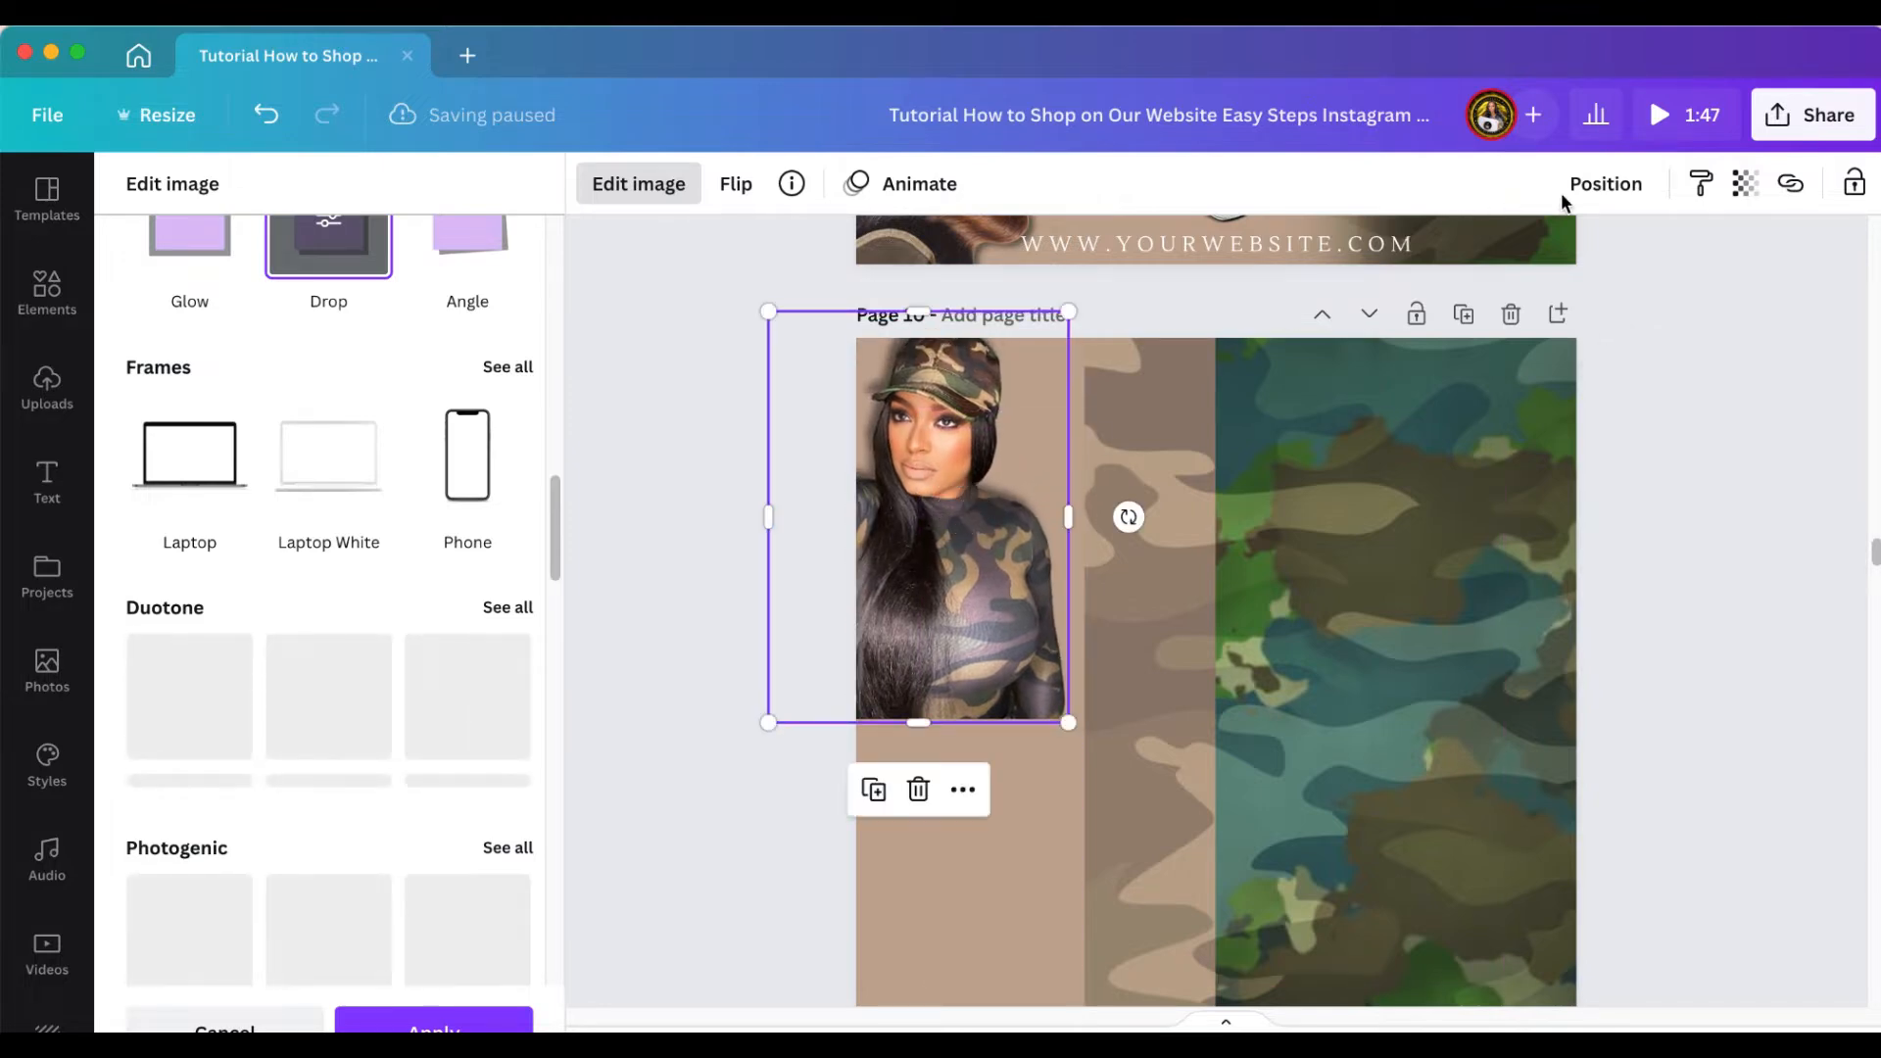
Set the selfie's transparency to 39 so it fades into the tan background
click(1754, 195)
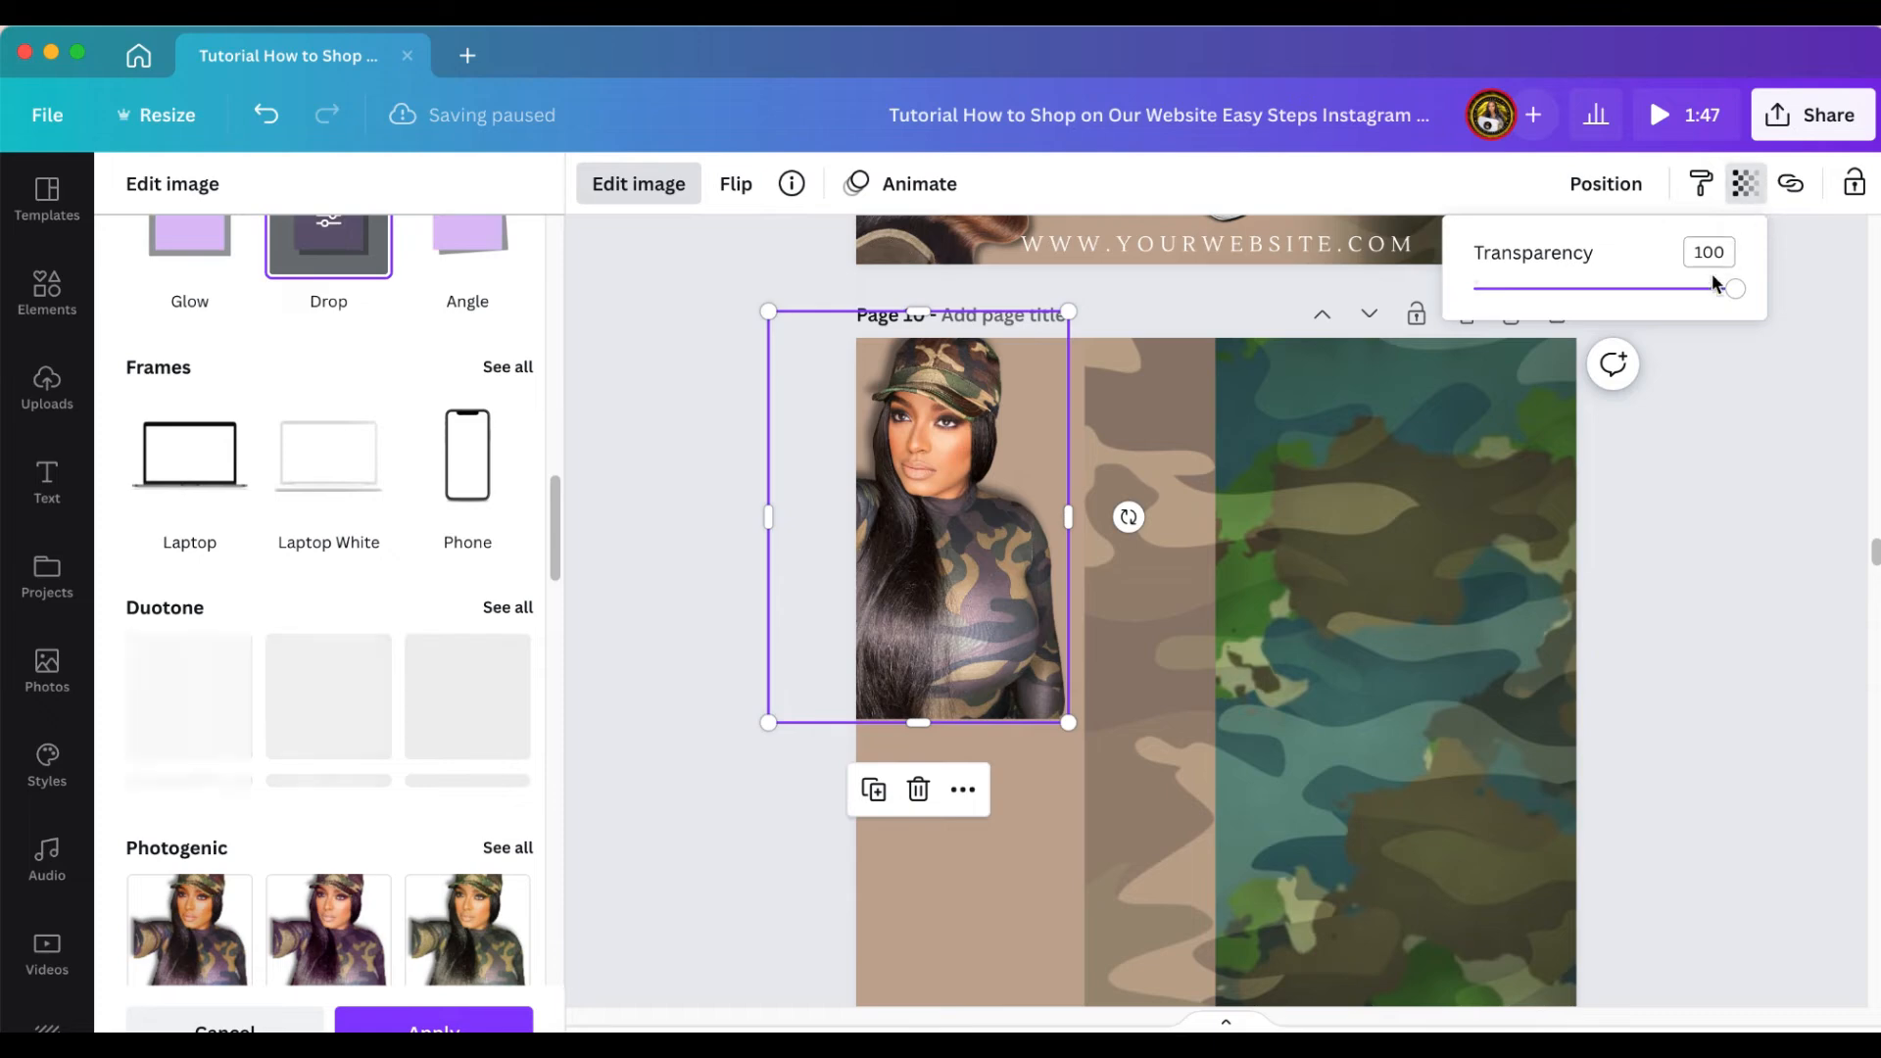
drag(1737, 290, 1681, 288)
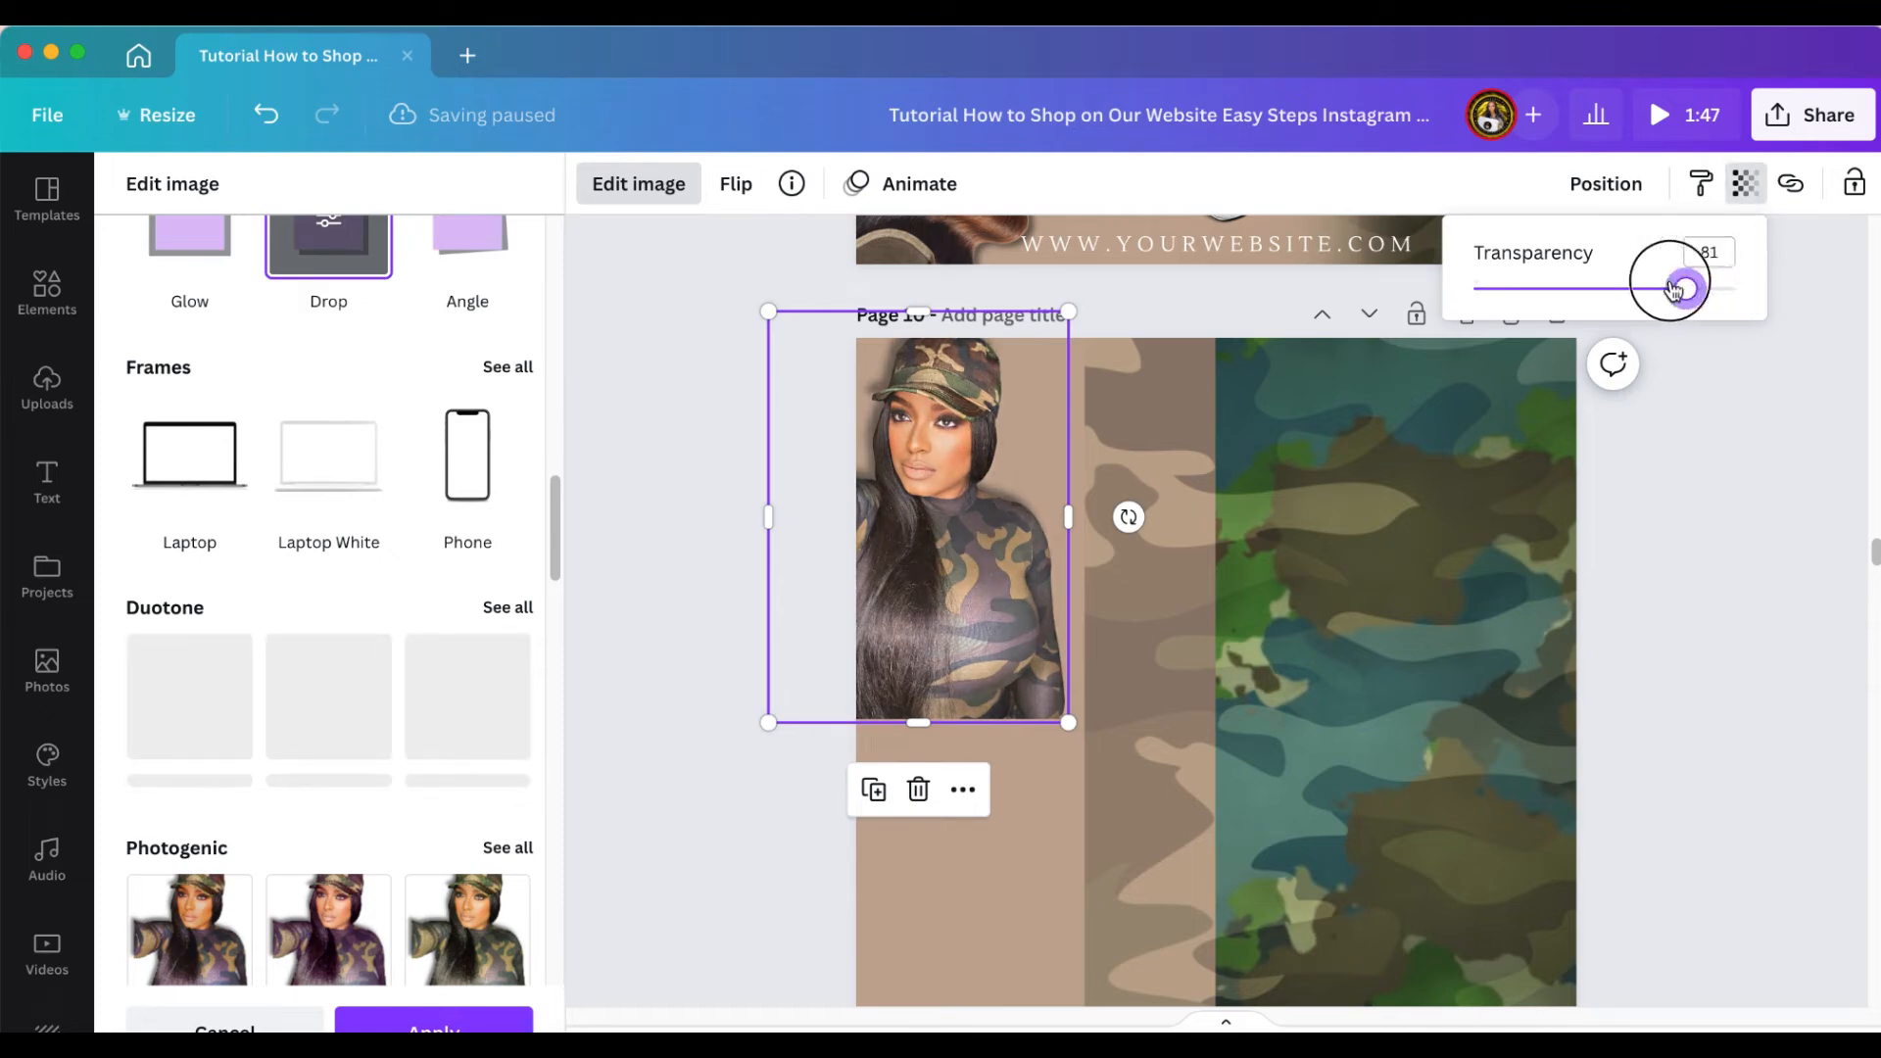
click(1578, 290)
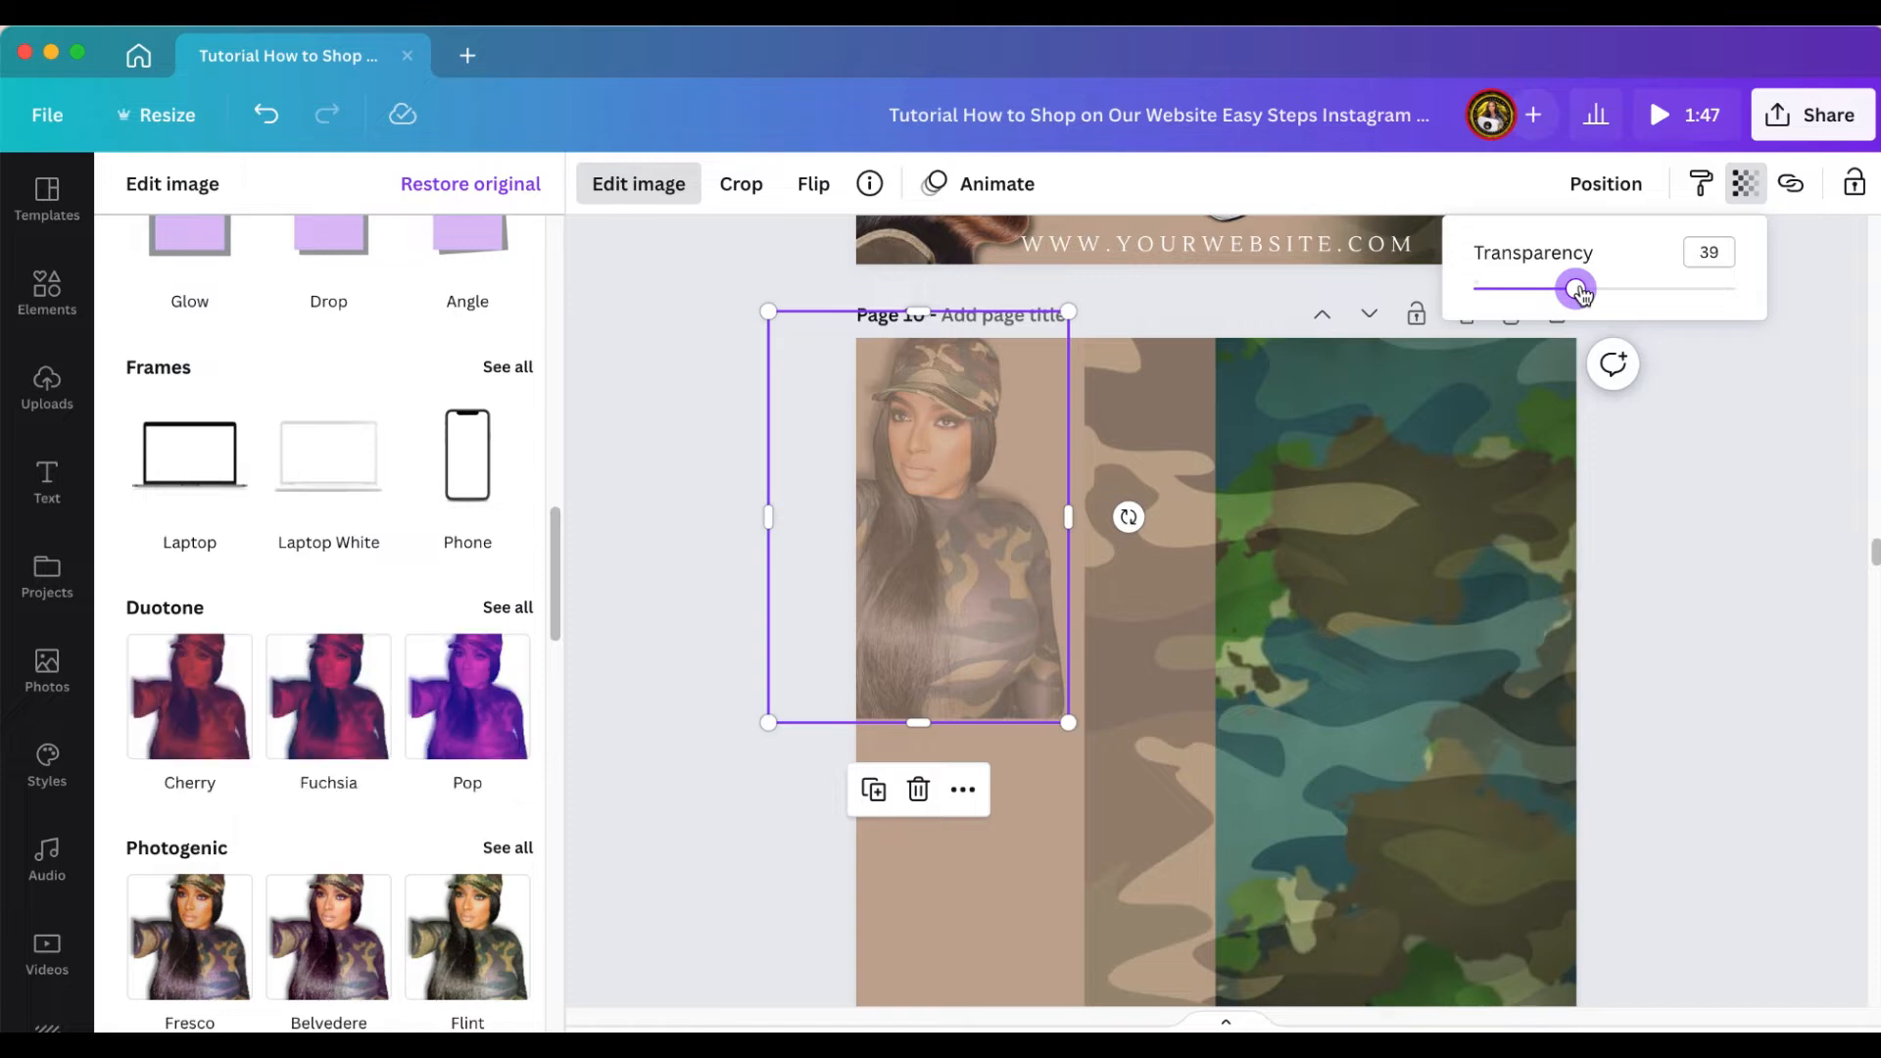
click(1719, 423)
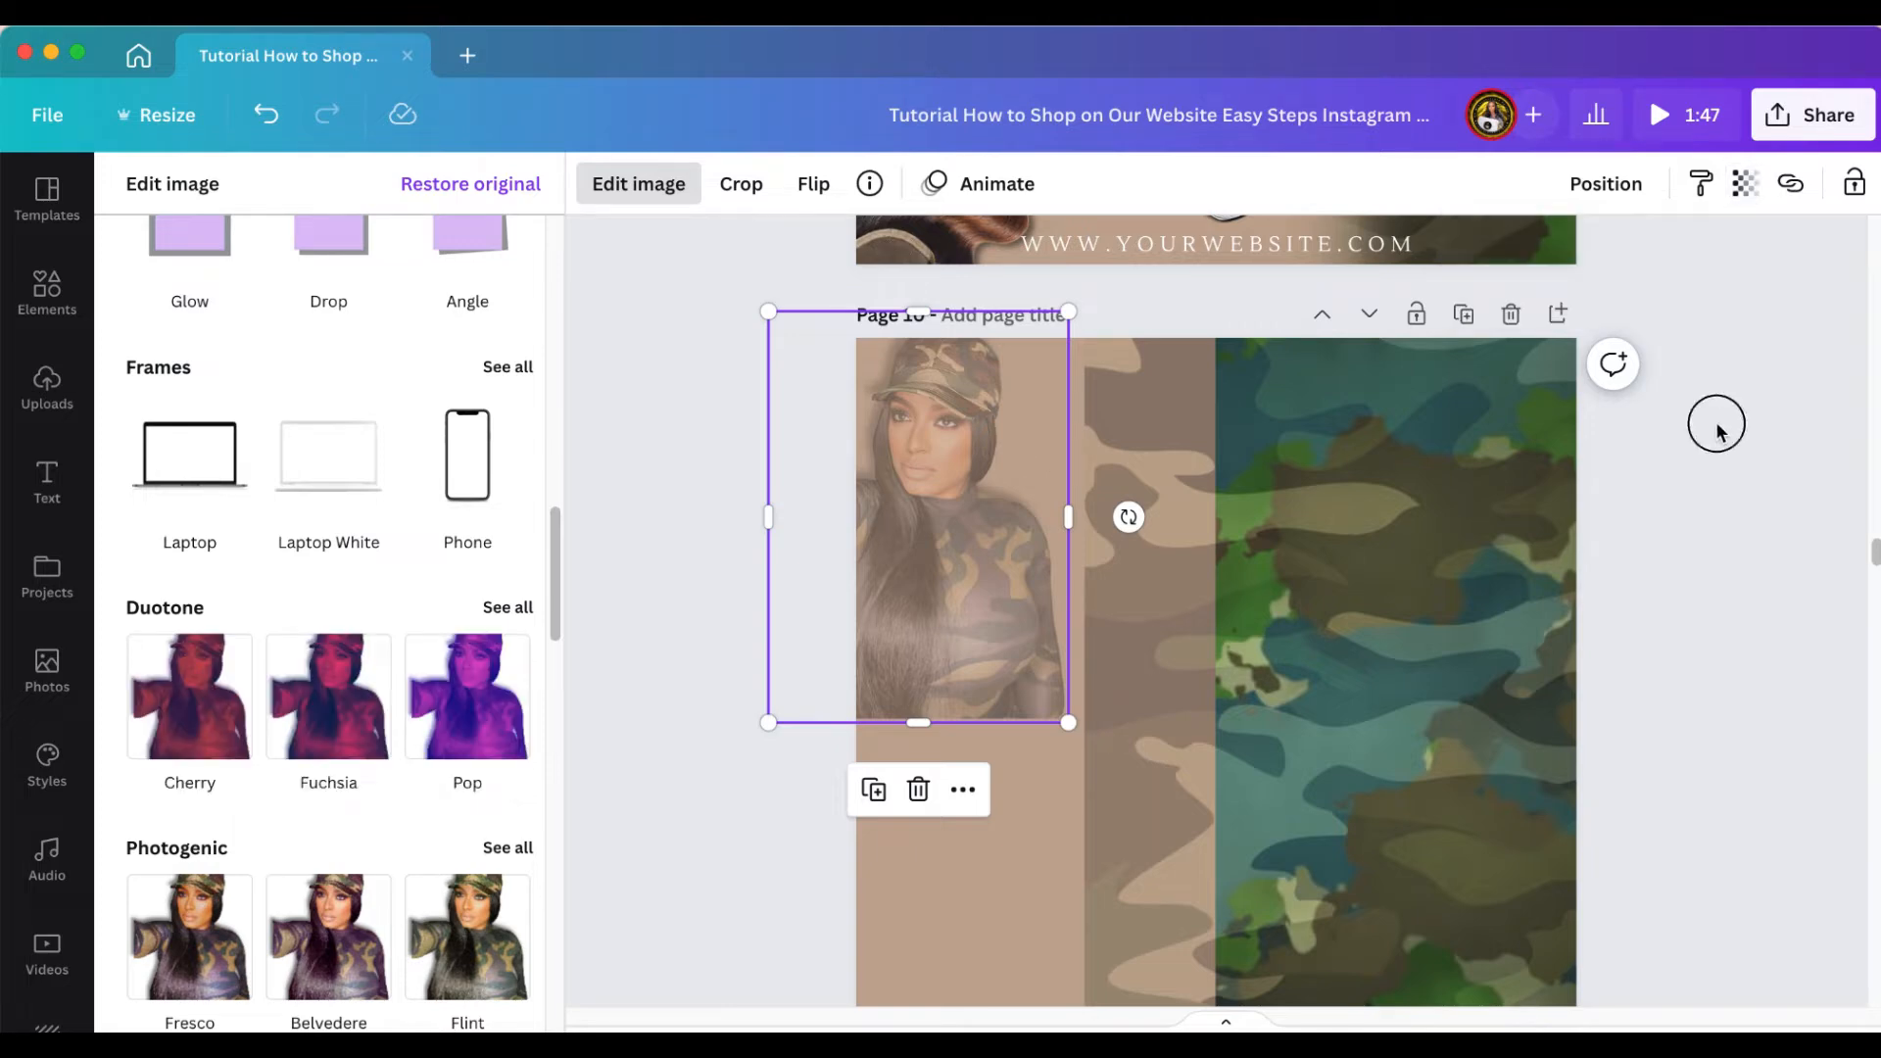
Move the photo of the woman touching her camouflage cap from page 11 onto page 10, below the faded selfie
scroll(1708, 432, down, 5)
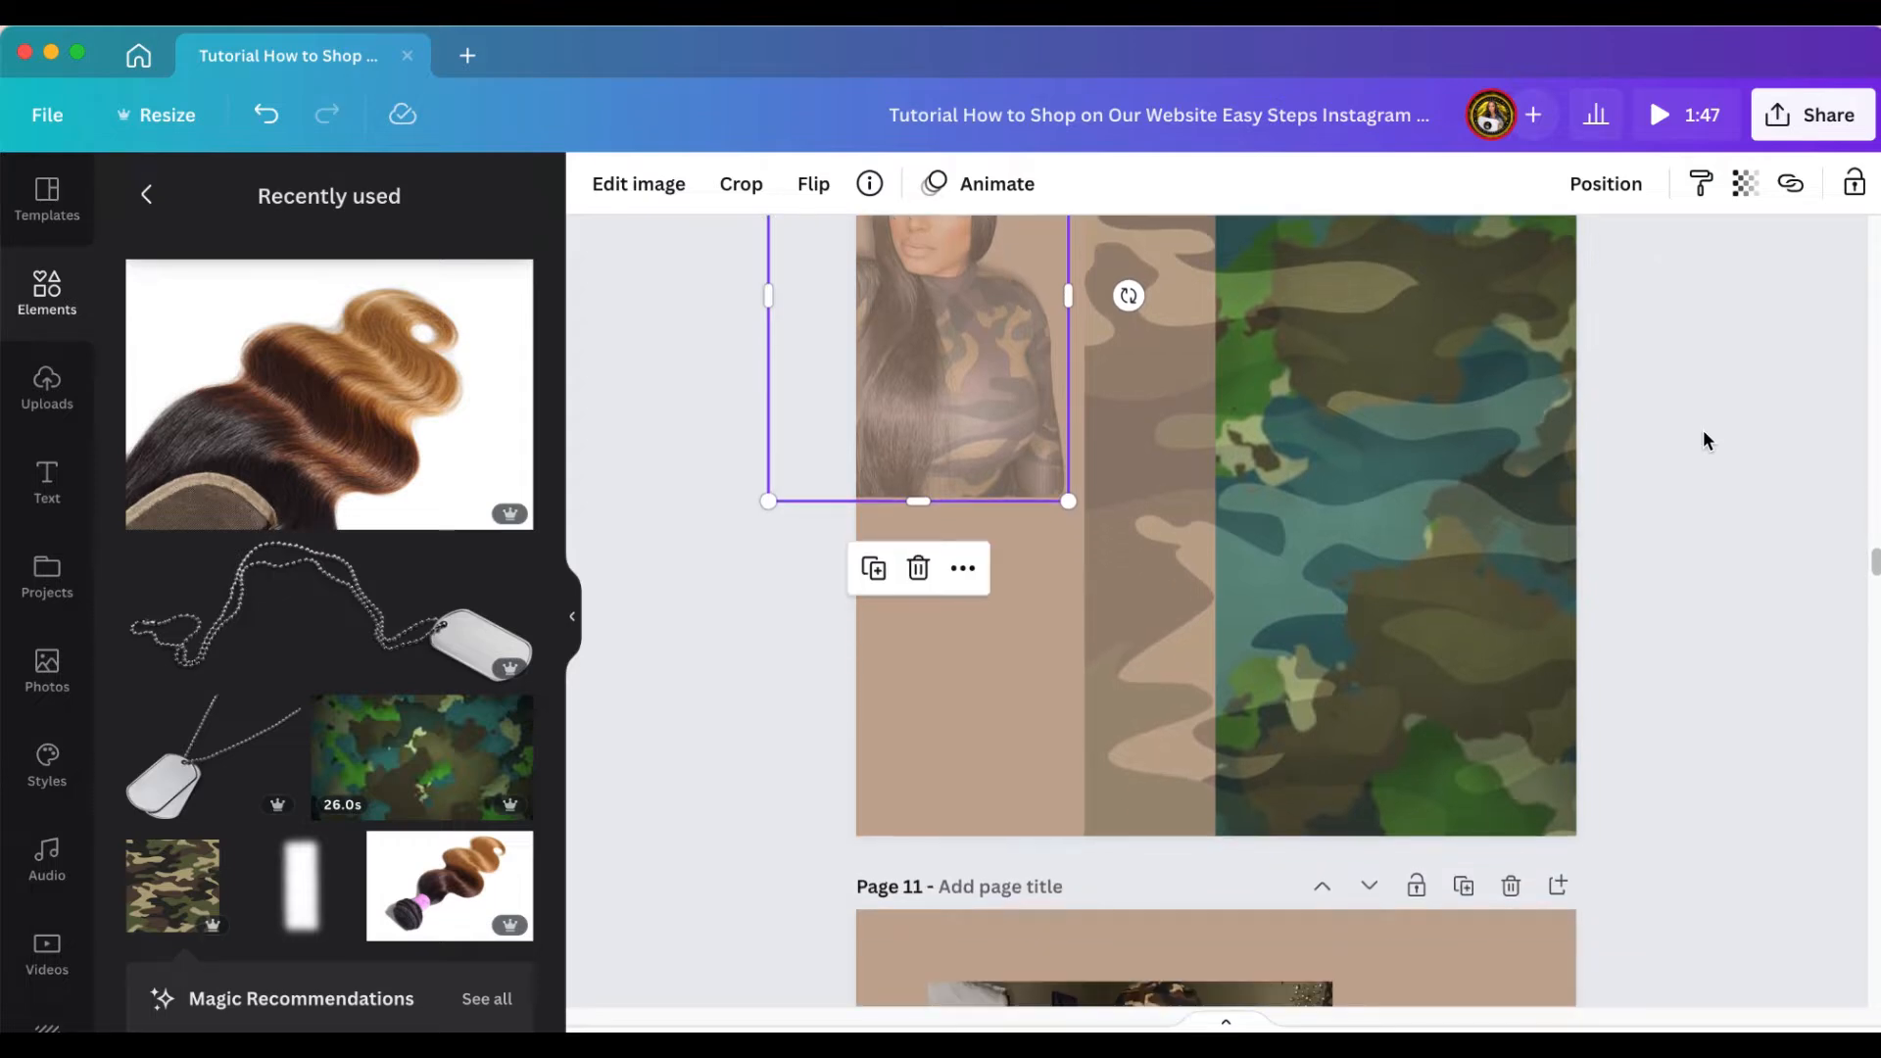
scroll(1703, 439, down, 10)
click(1235, 750)
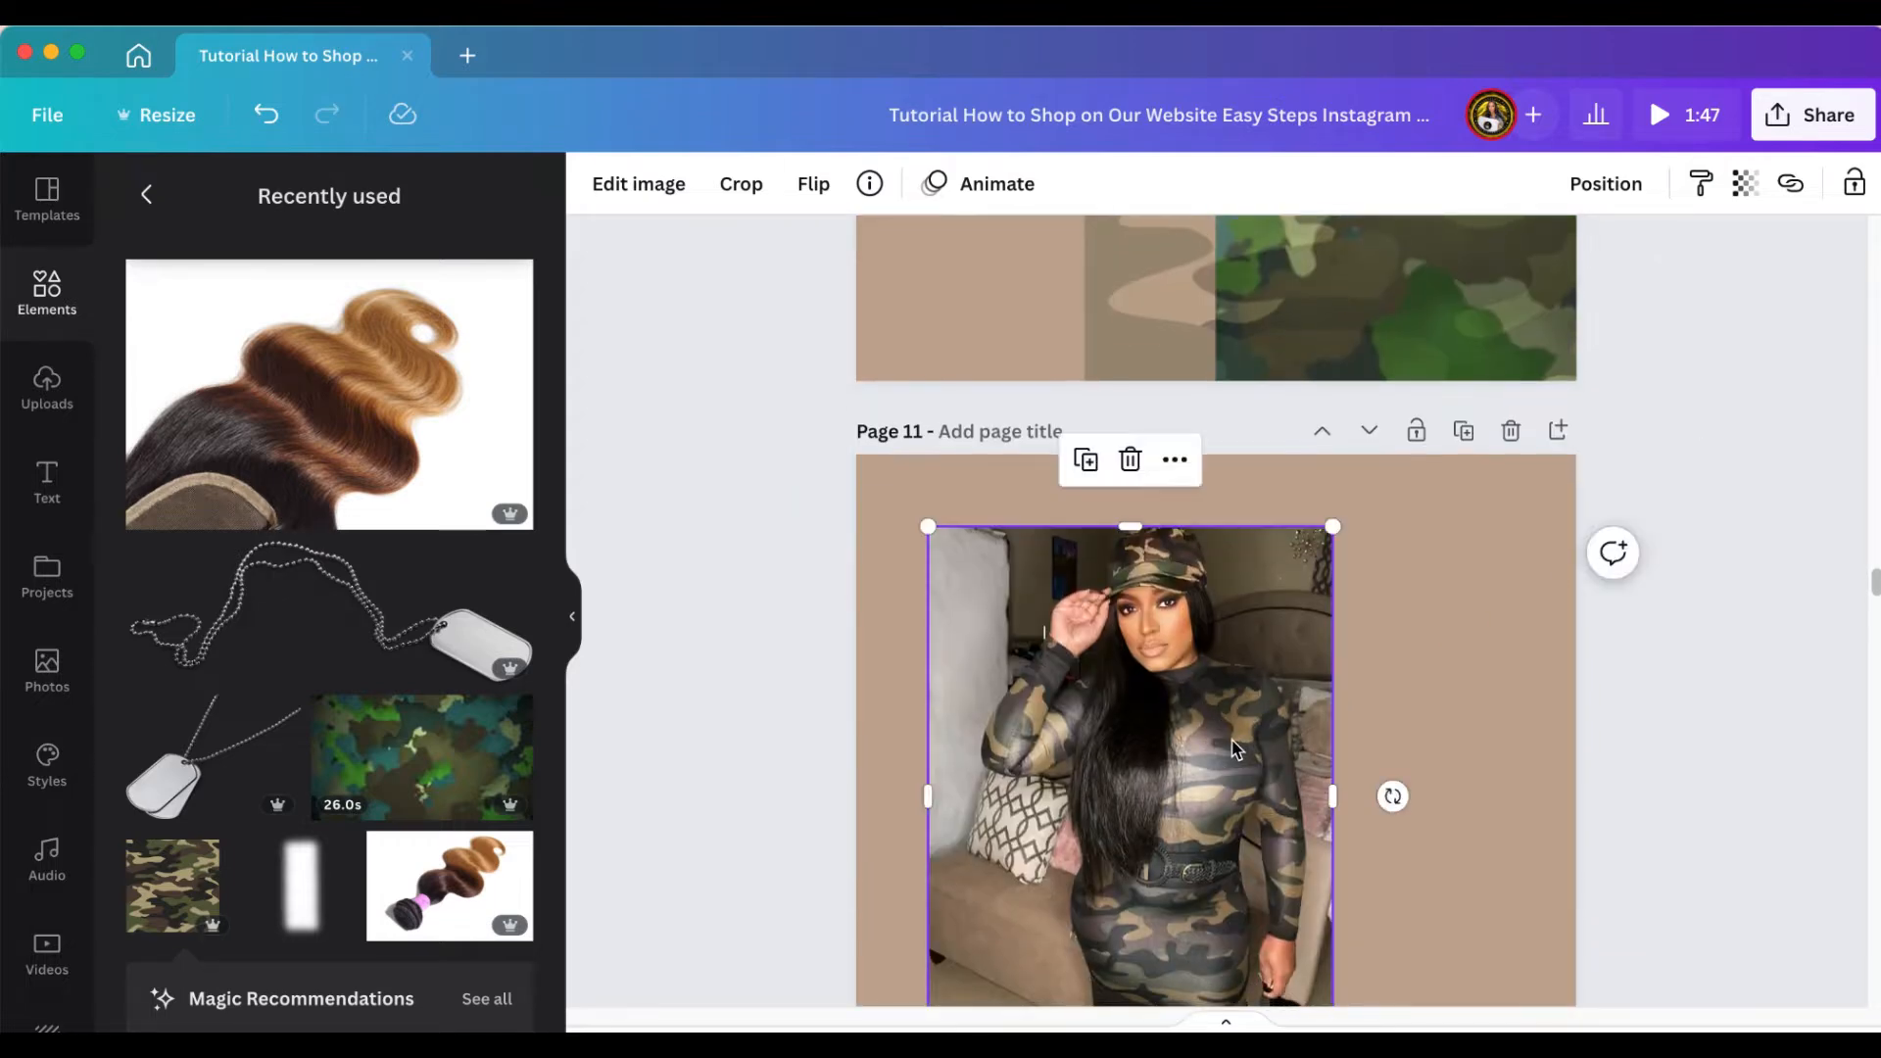
drag(1235, 749, 1197, 93)
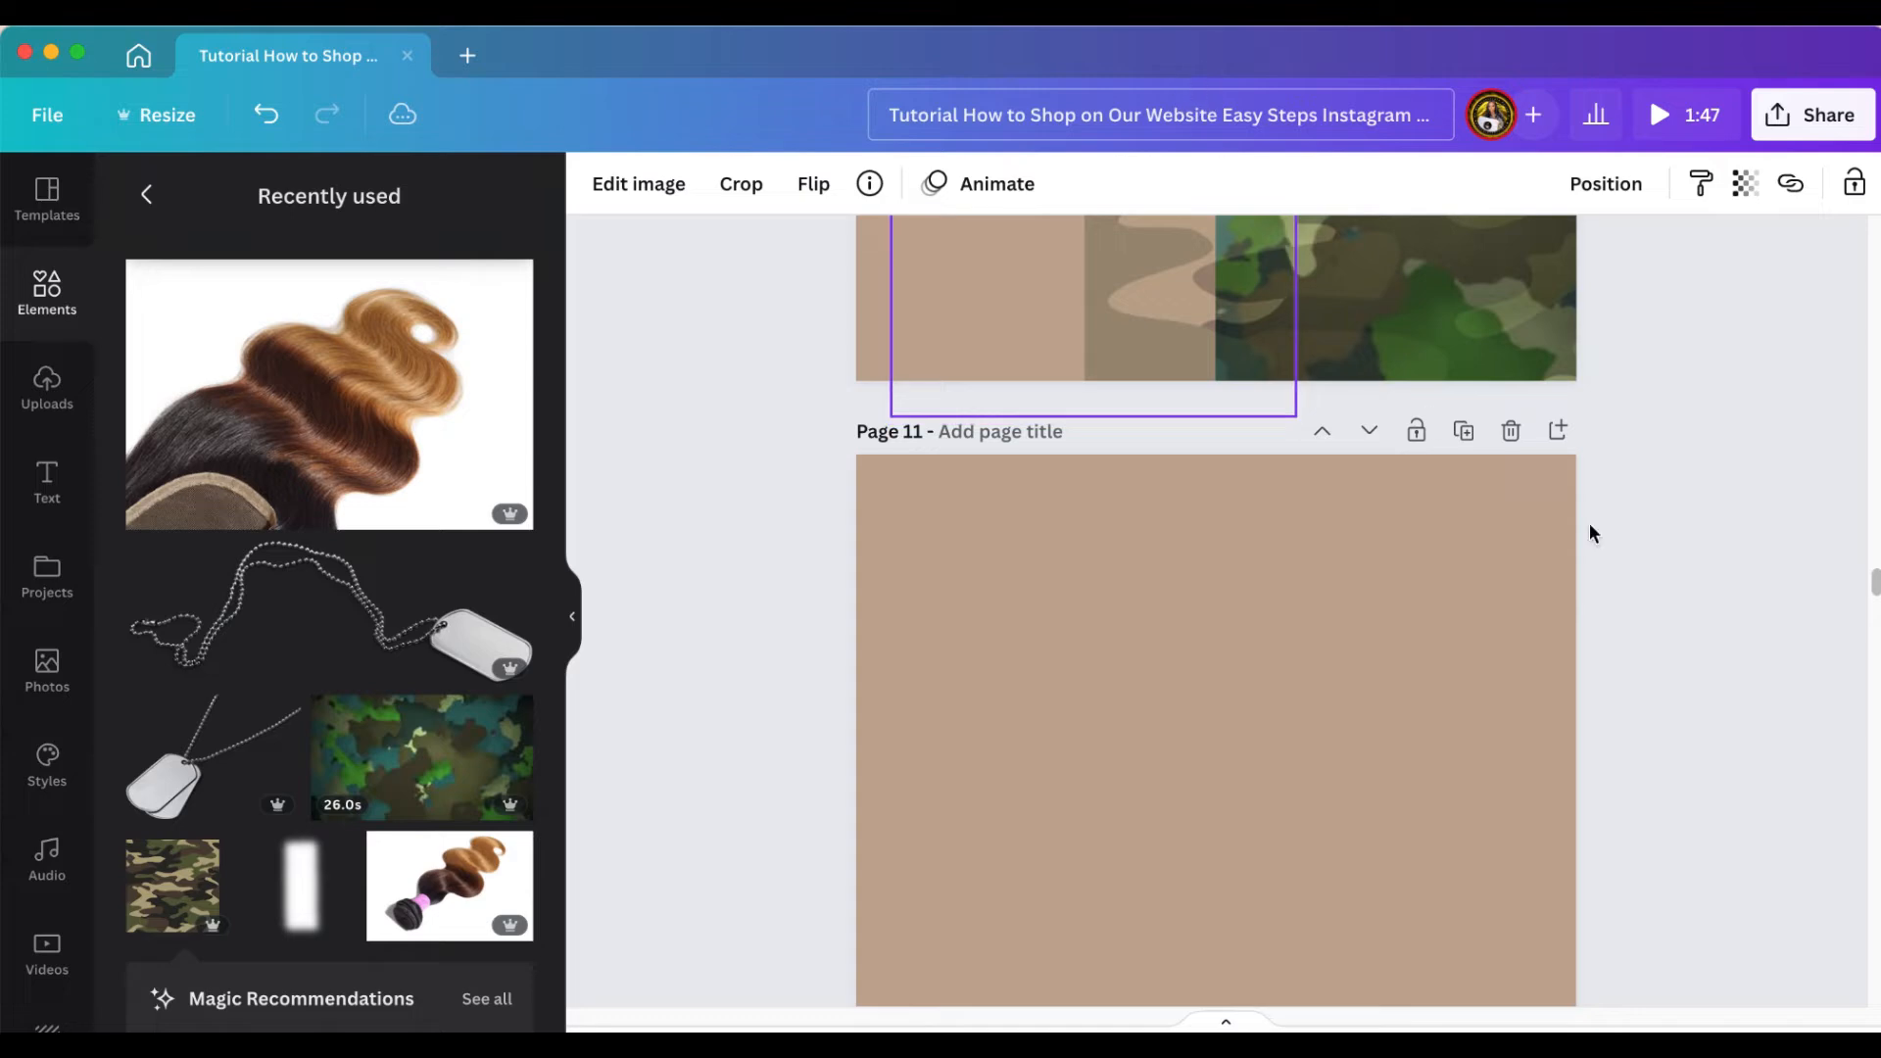
scroll(1734, 549, up, 15)
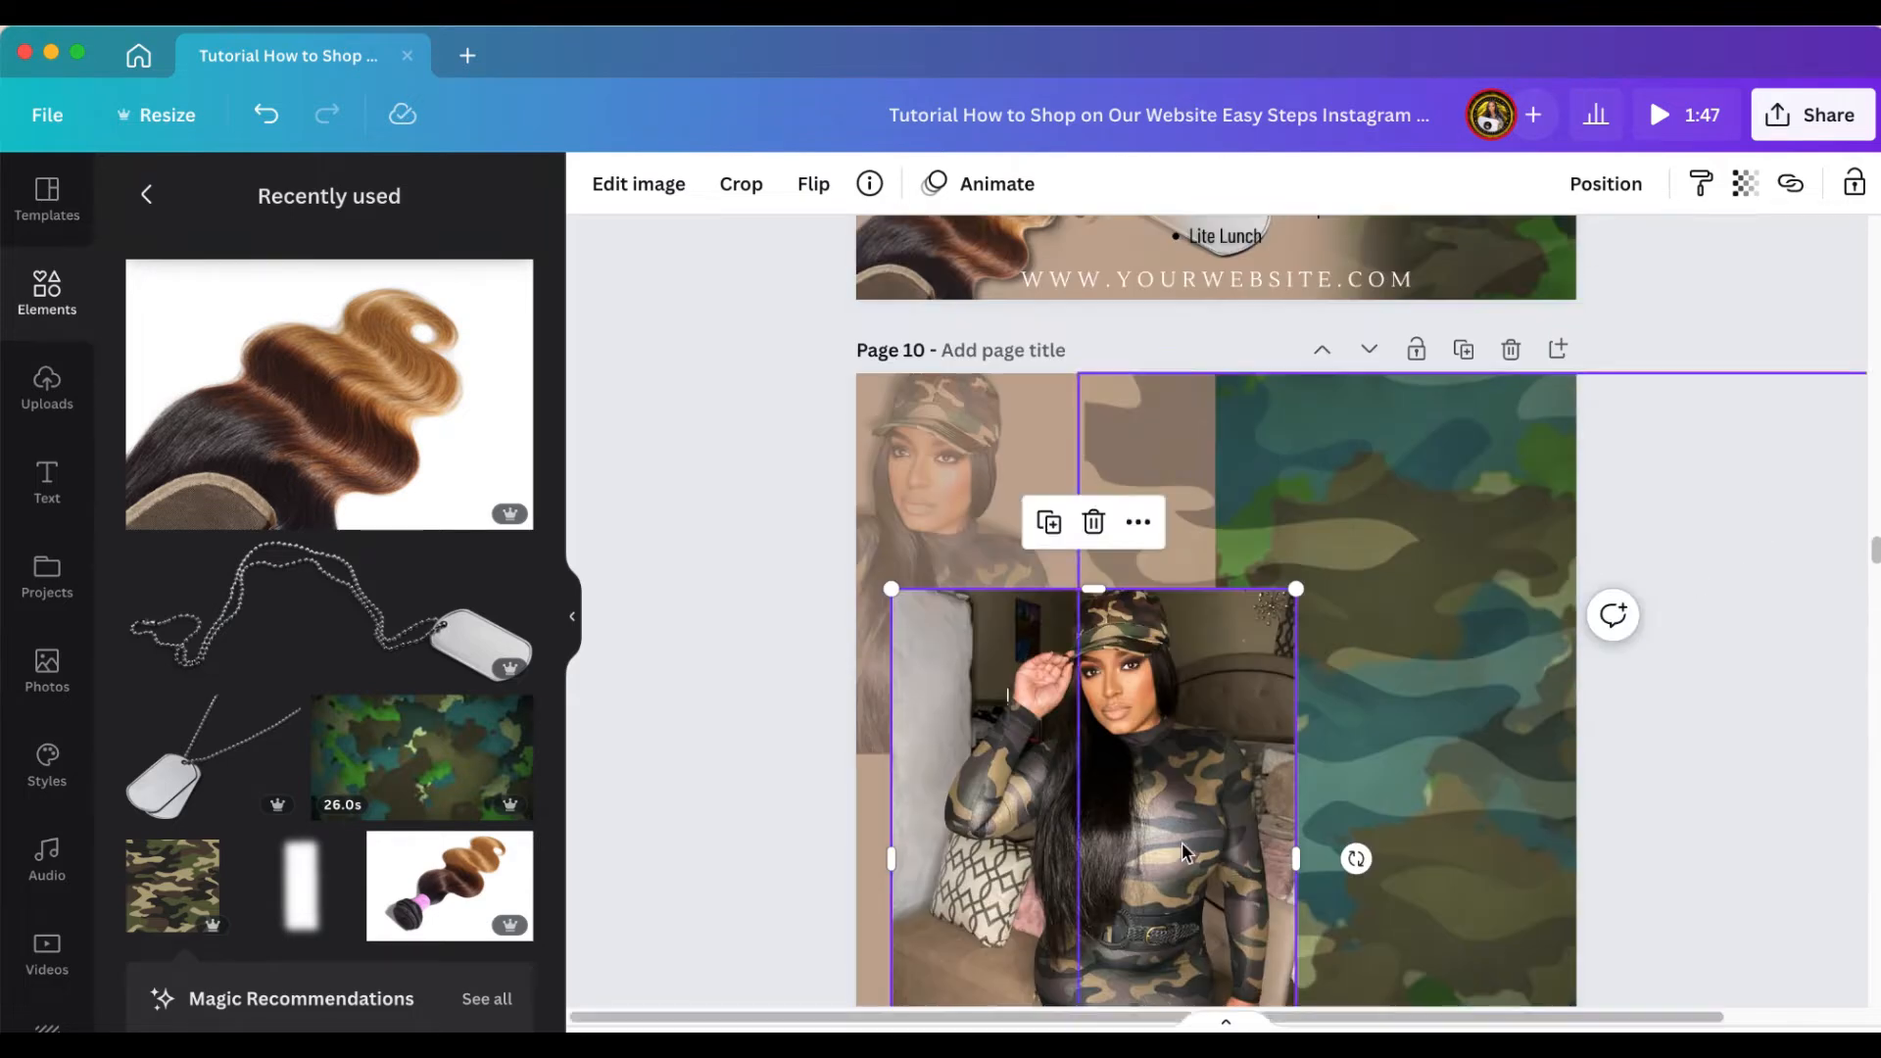
Remove the background from the photo of the woman touching her cap and enlarge the cut-out toward its upper-left corner
click(655, 192)
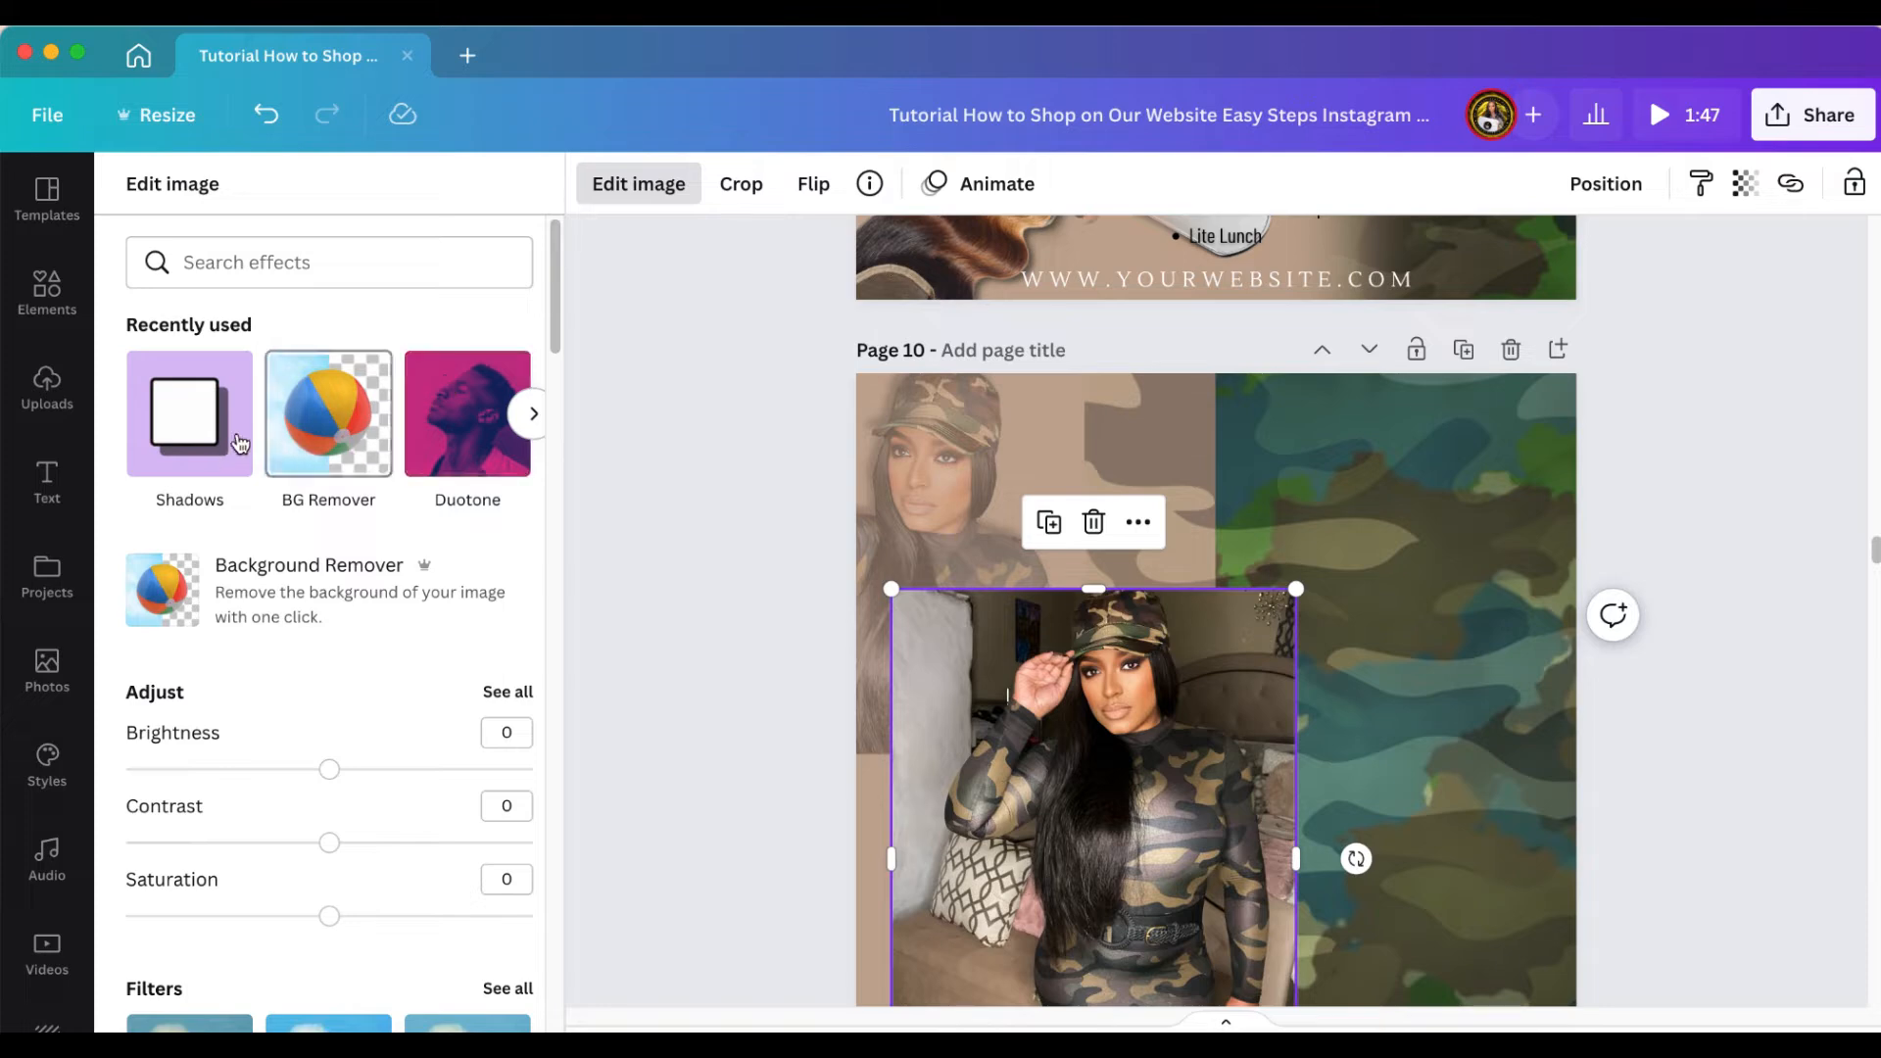
click(367, 436)
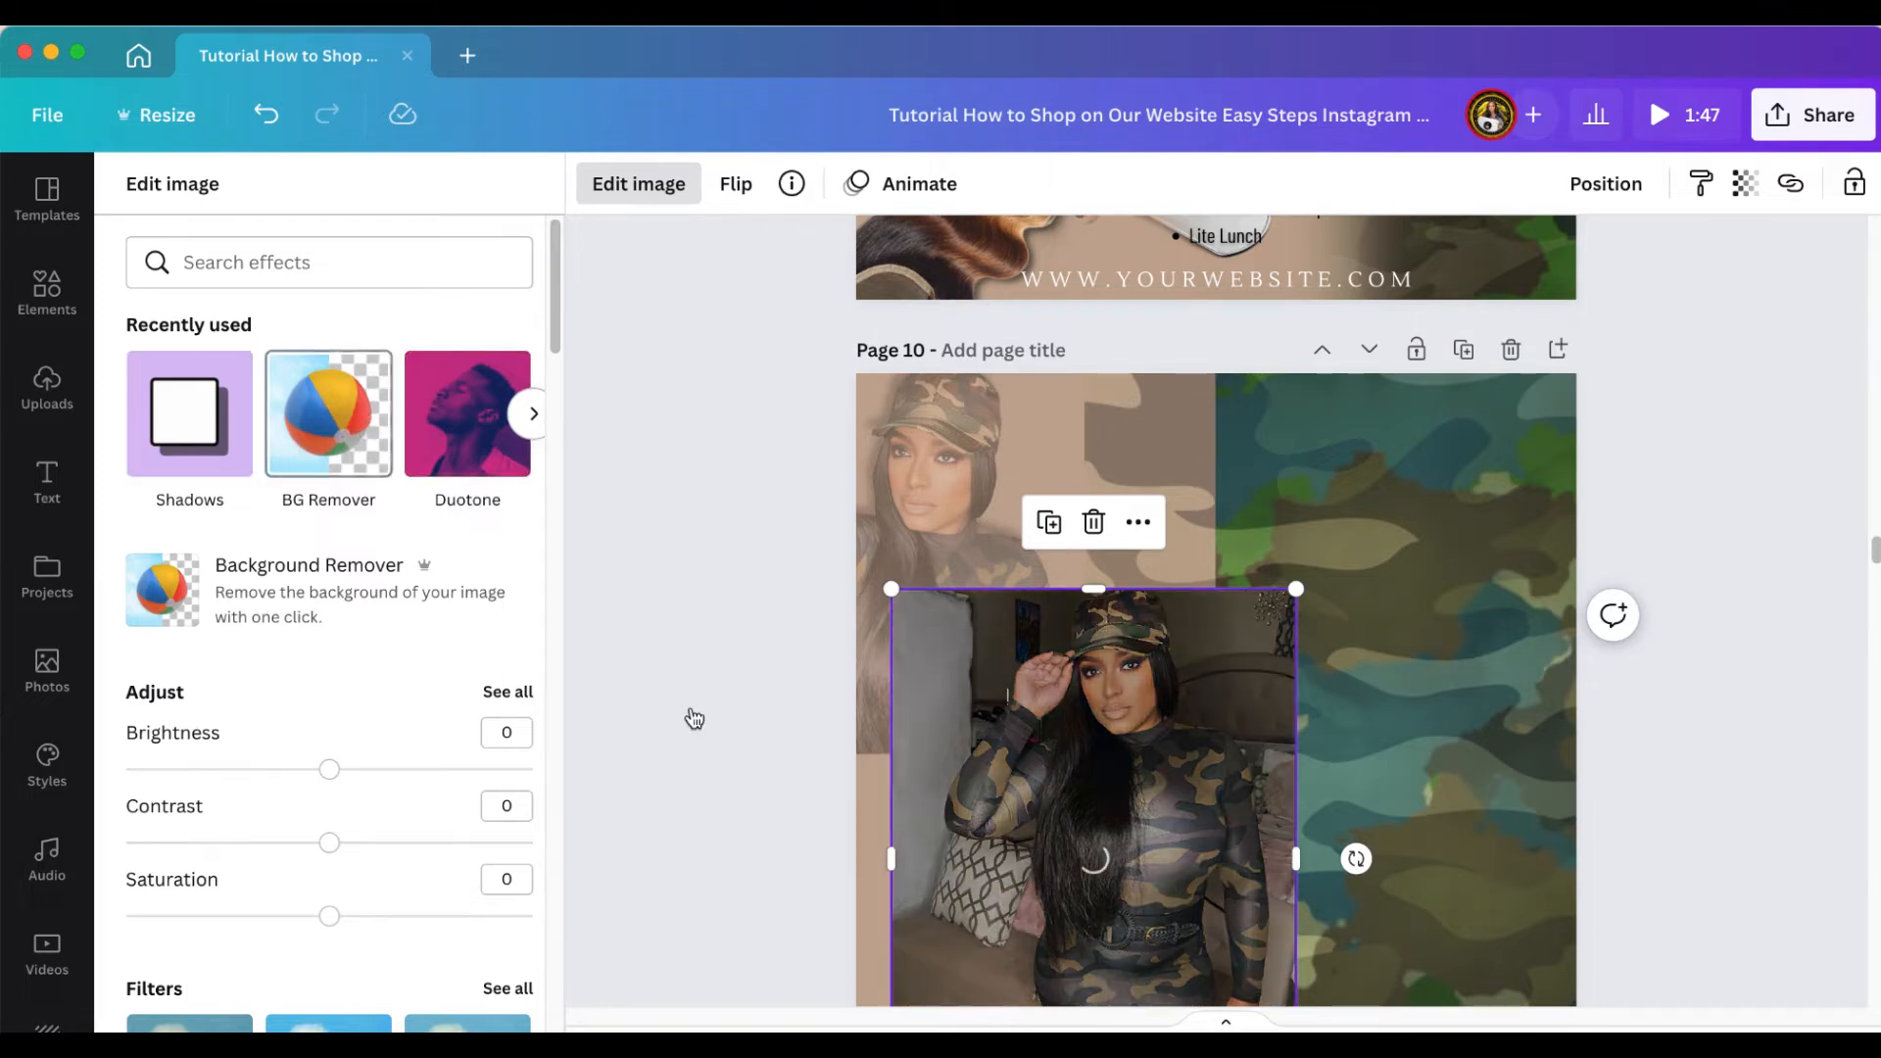
scroll(804, 723, down, 1)
scroll(807, 727, down, 2)
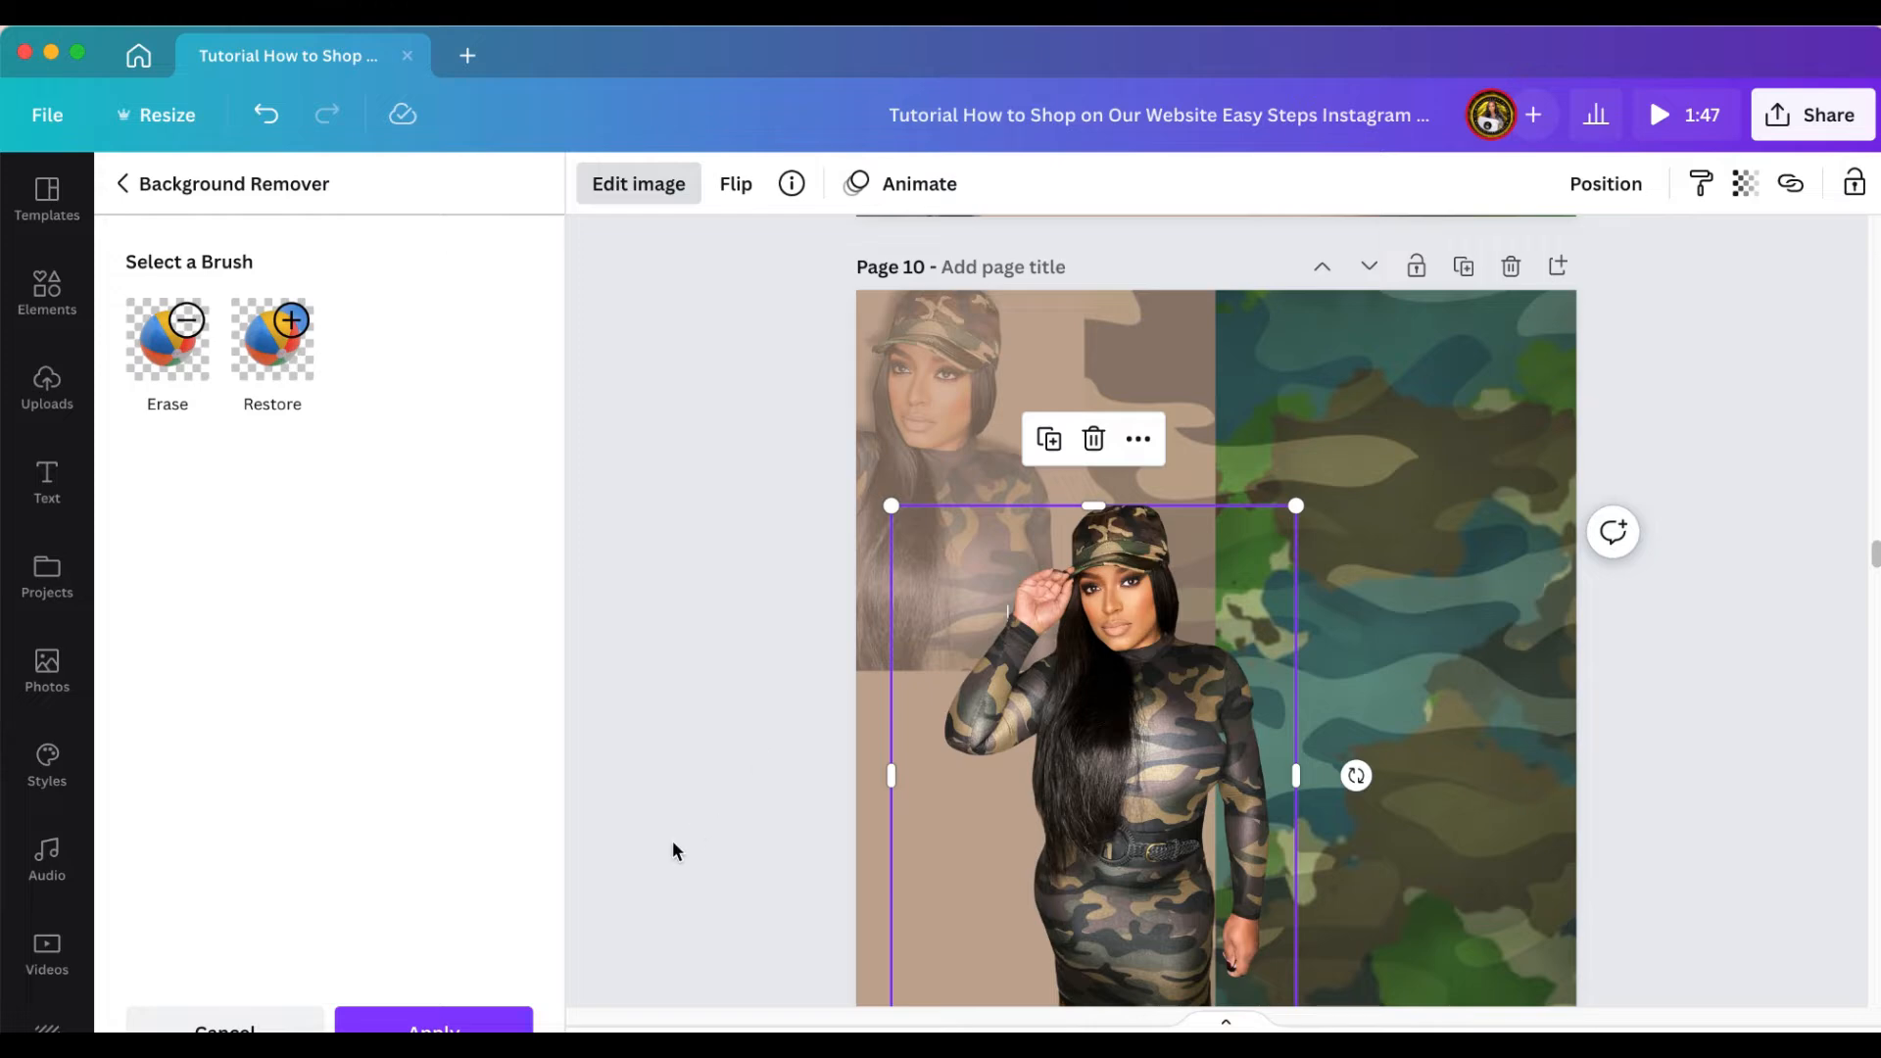
scroll(806, 835, down, 2)
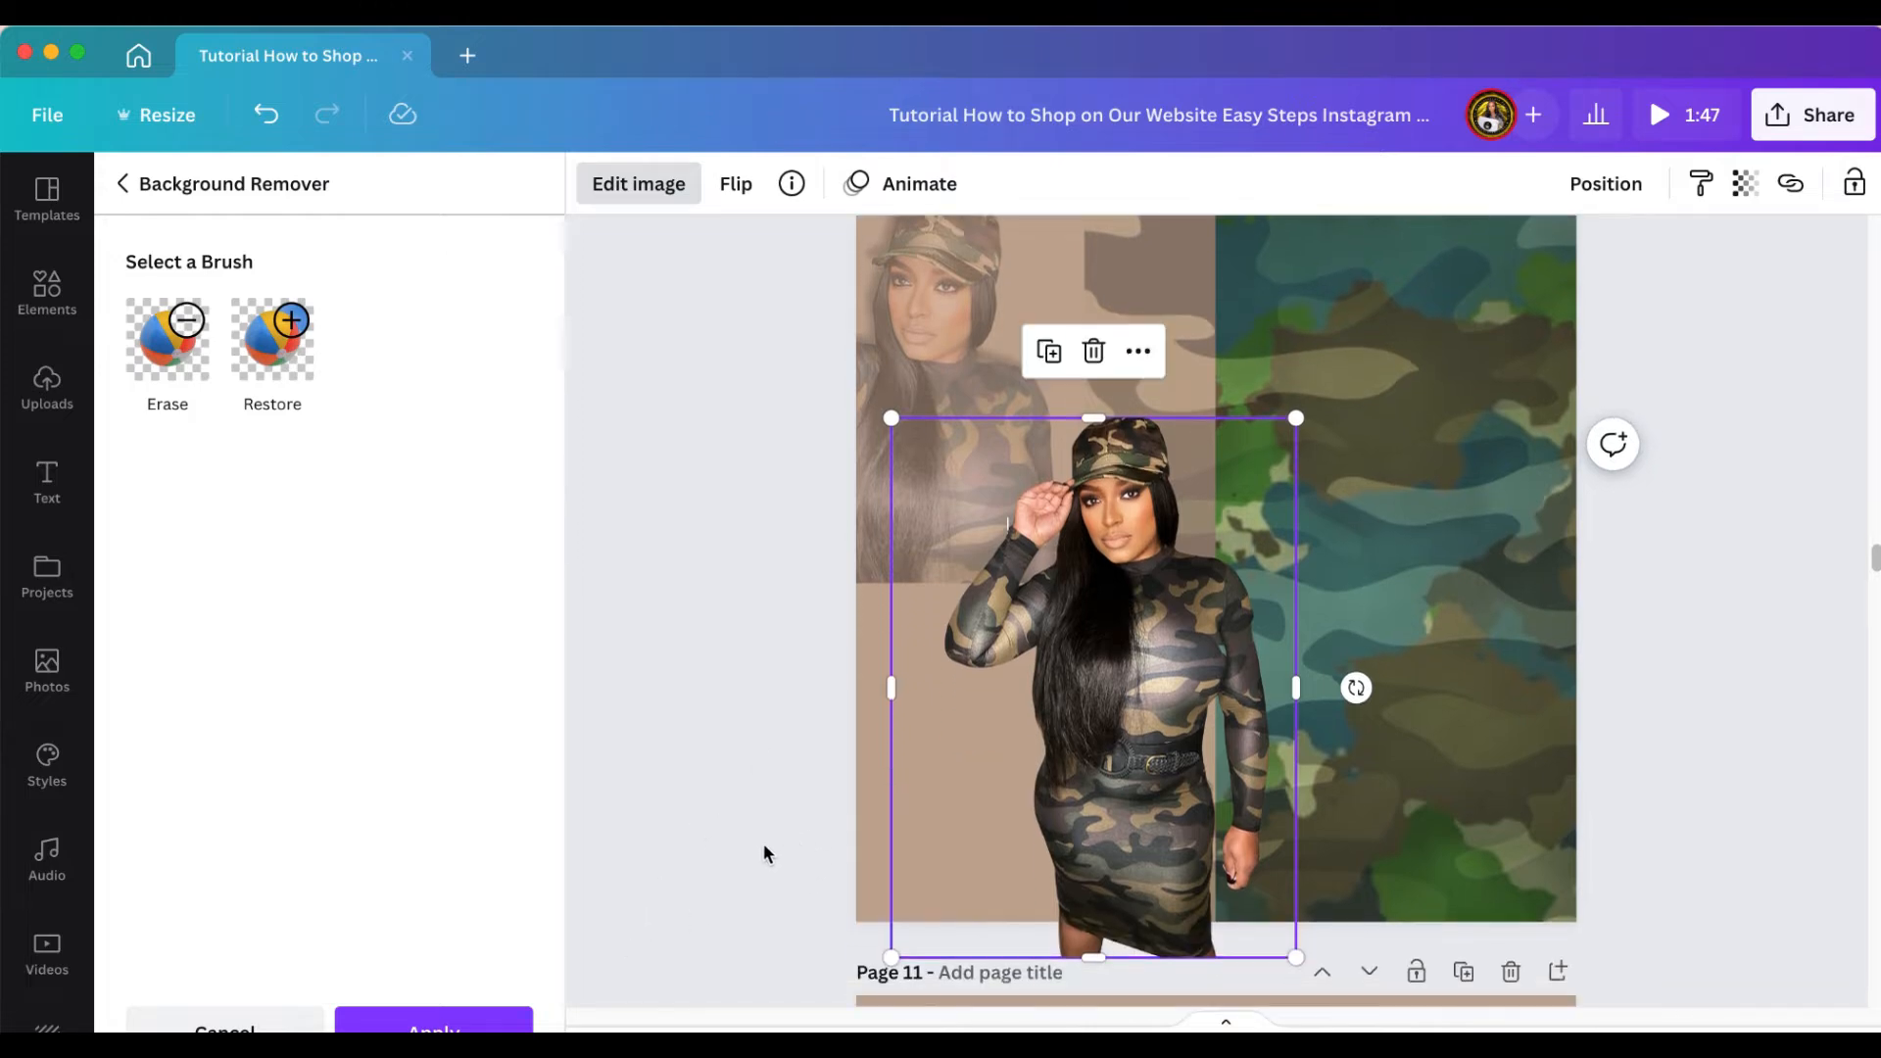
click(460, 1021)
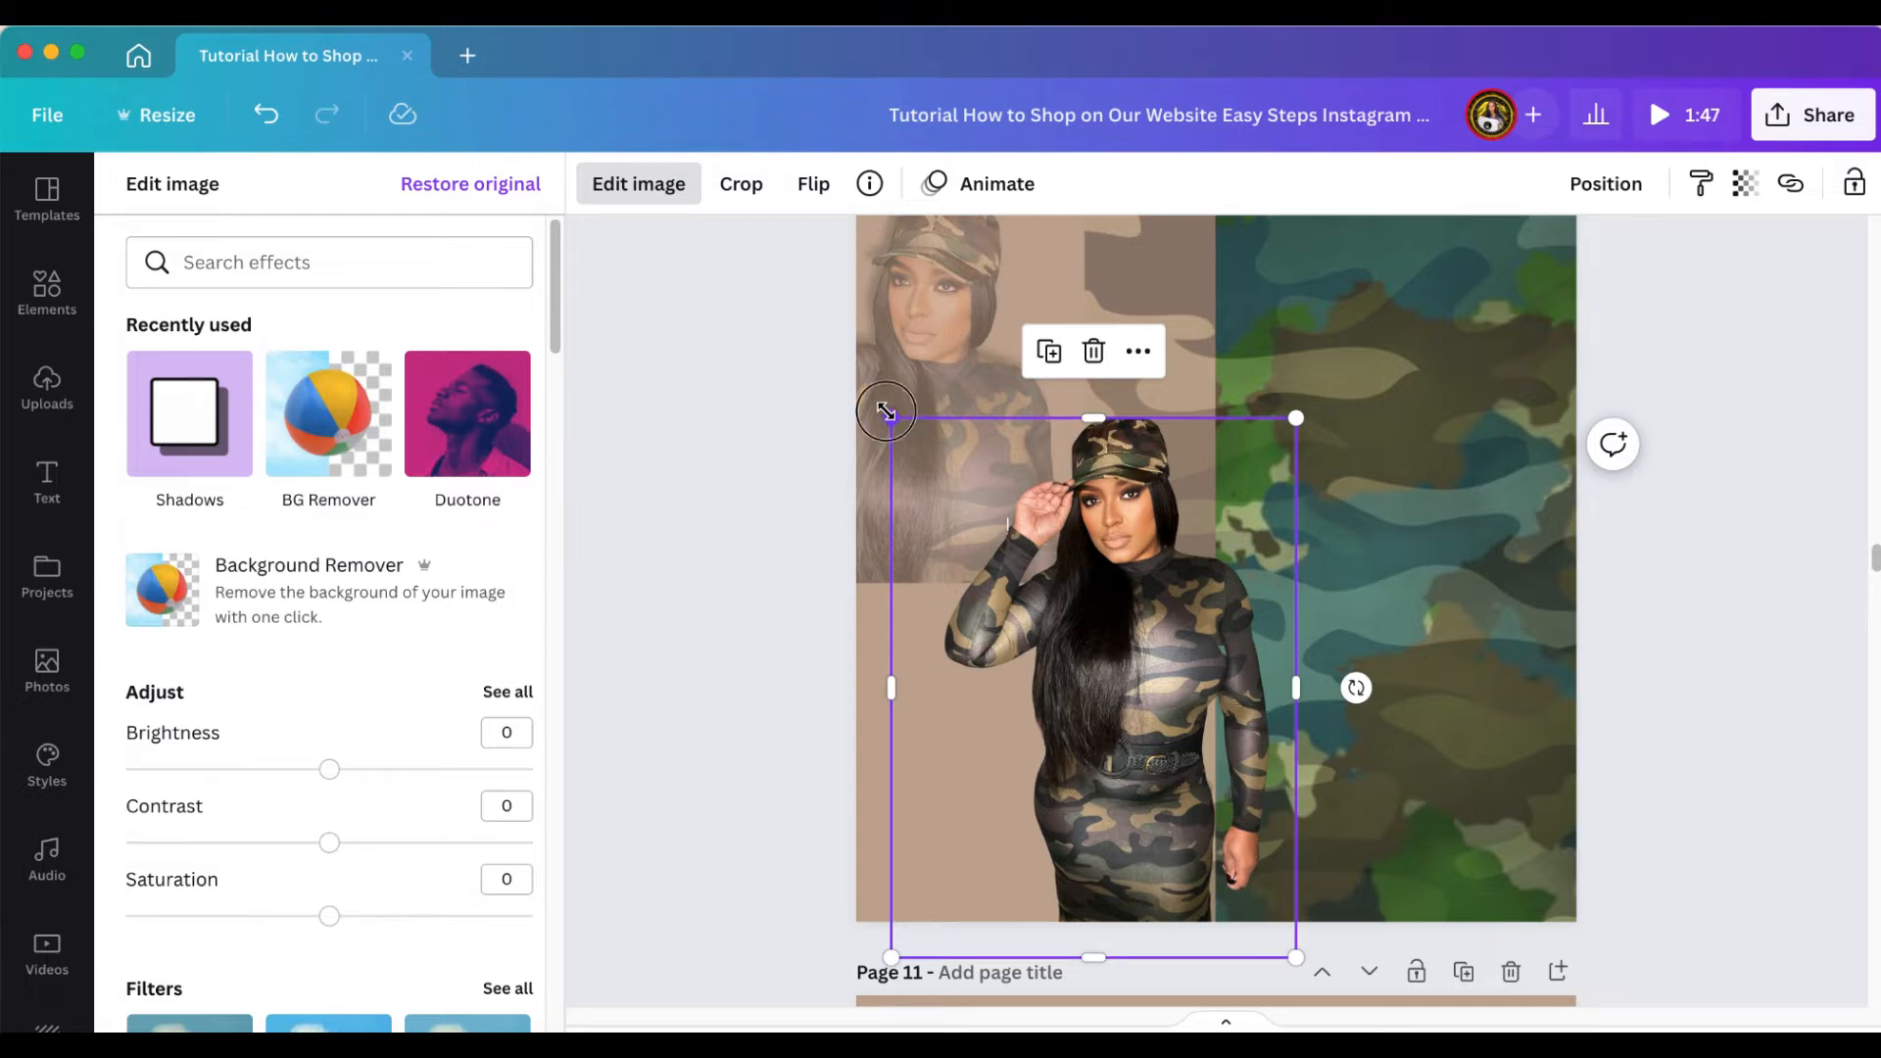
drag(886, 413, 784, 318)
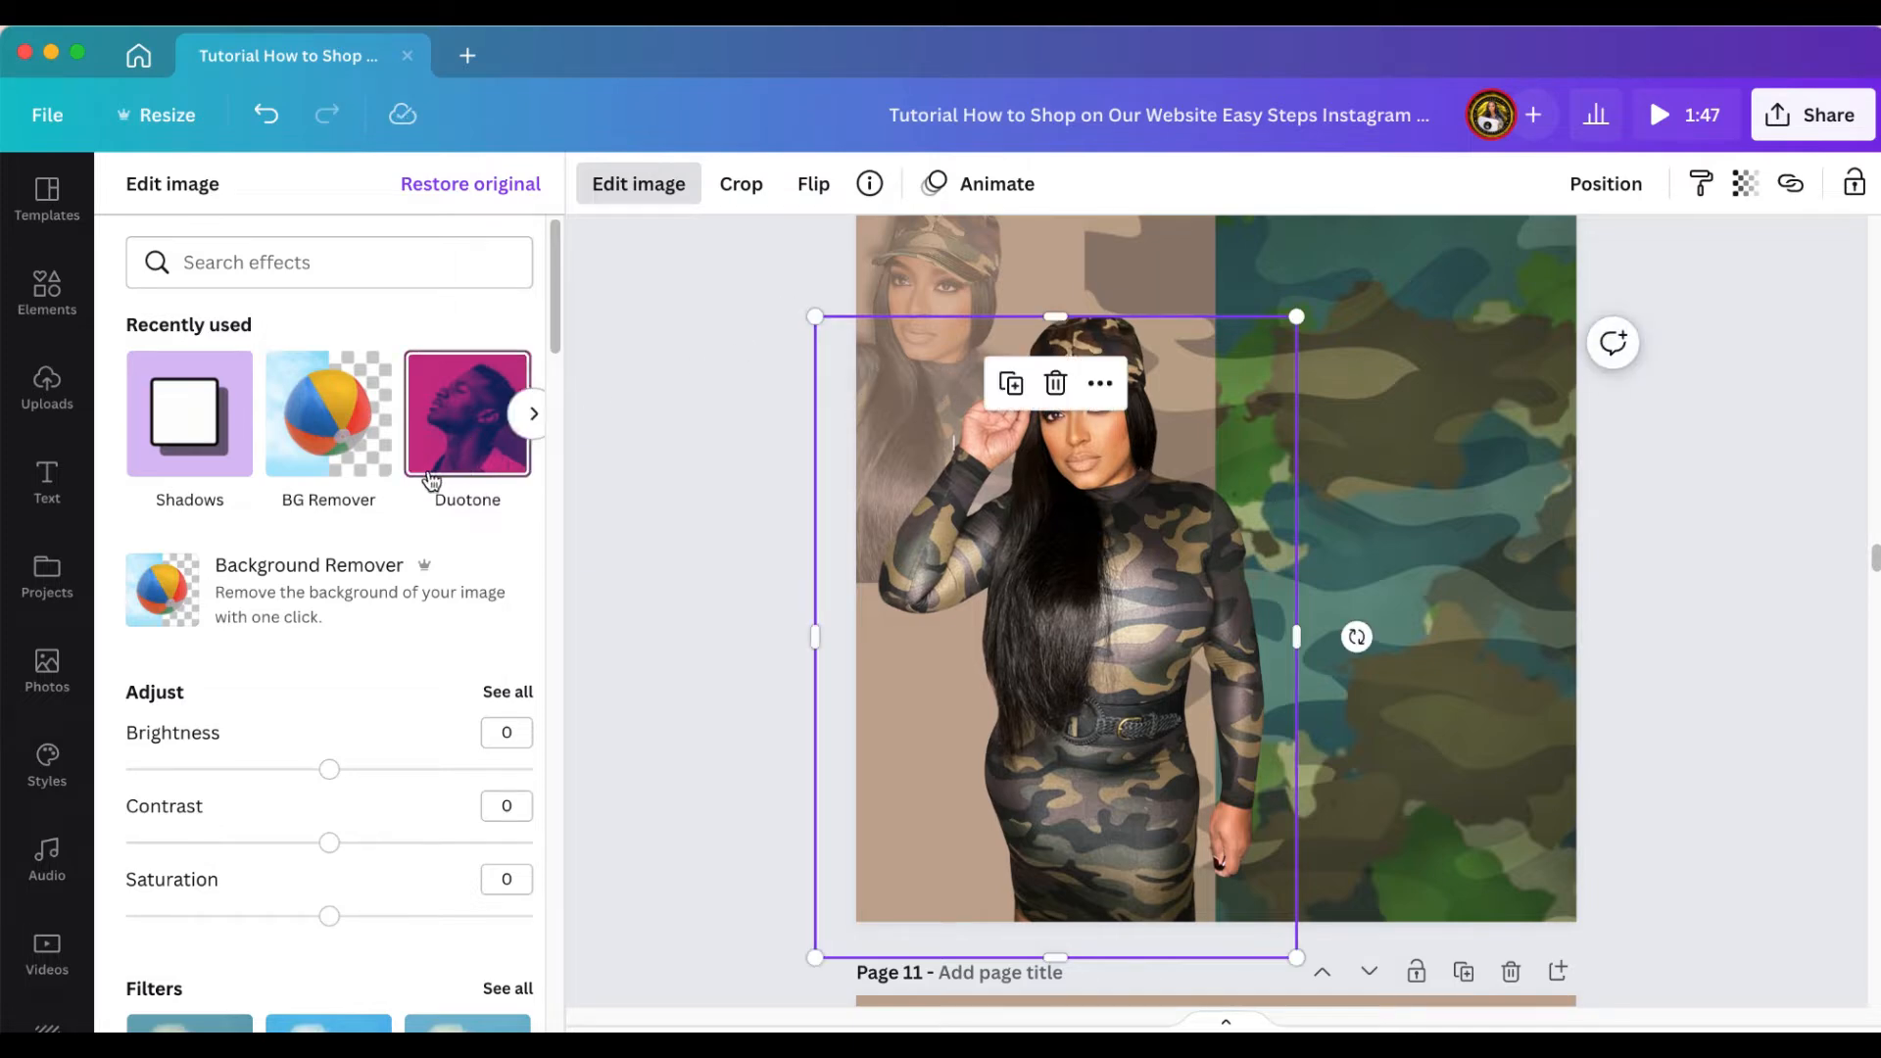
Apply a Drop shadow to the enlarged cut-out with its direction set to Top-right
click(198, 432)
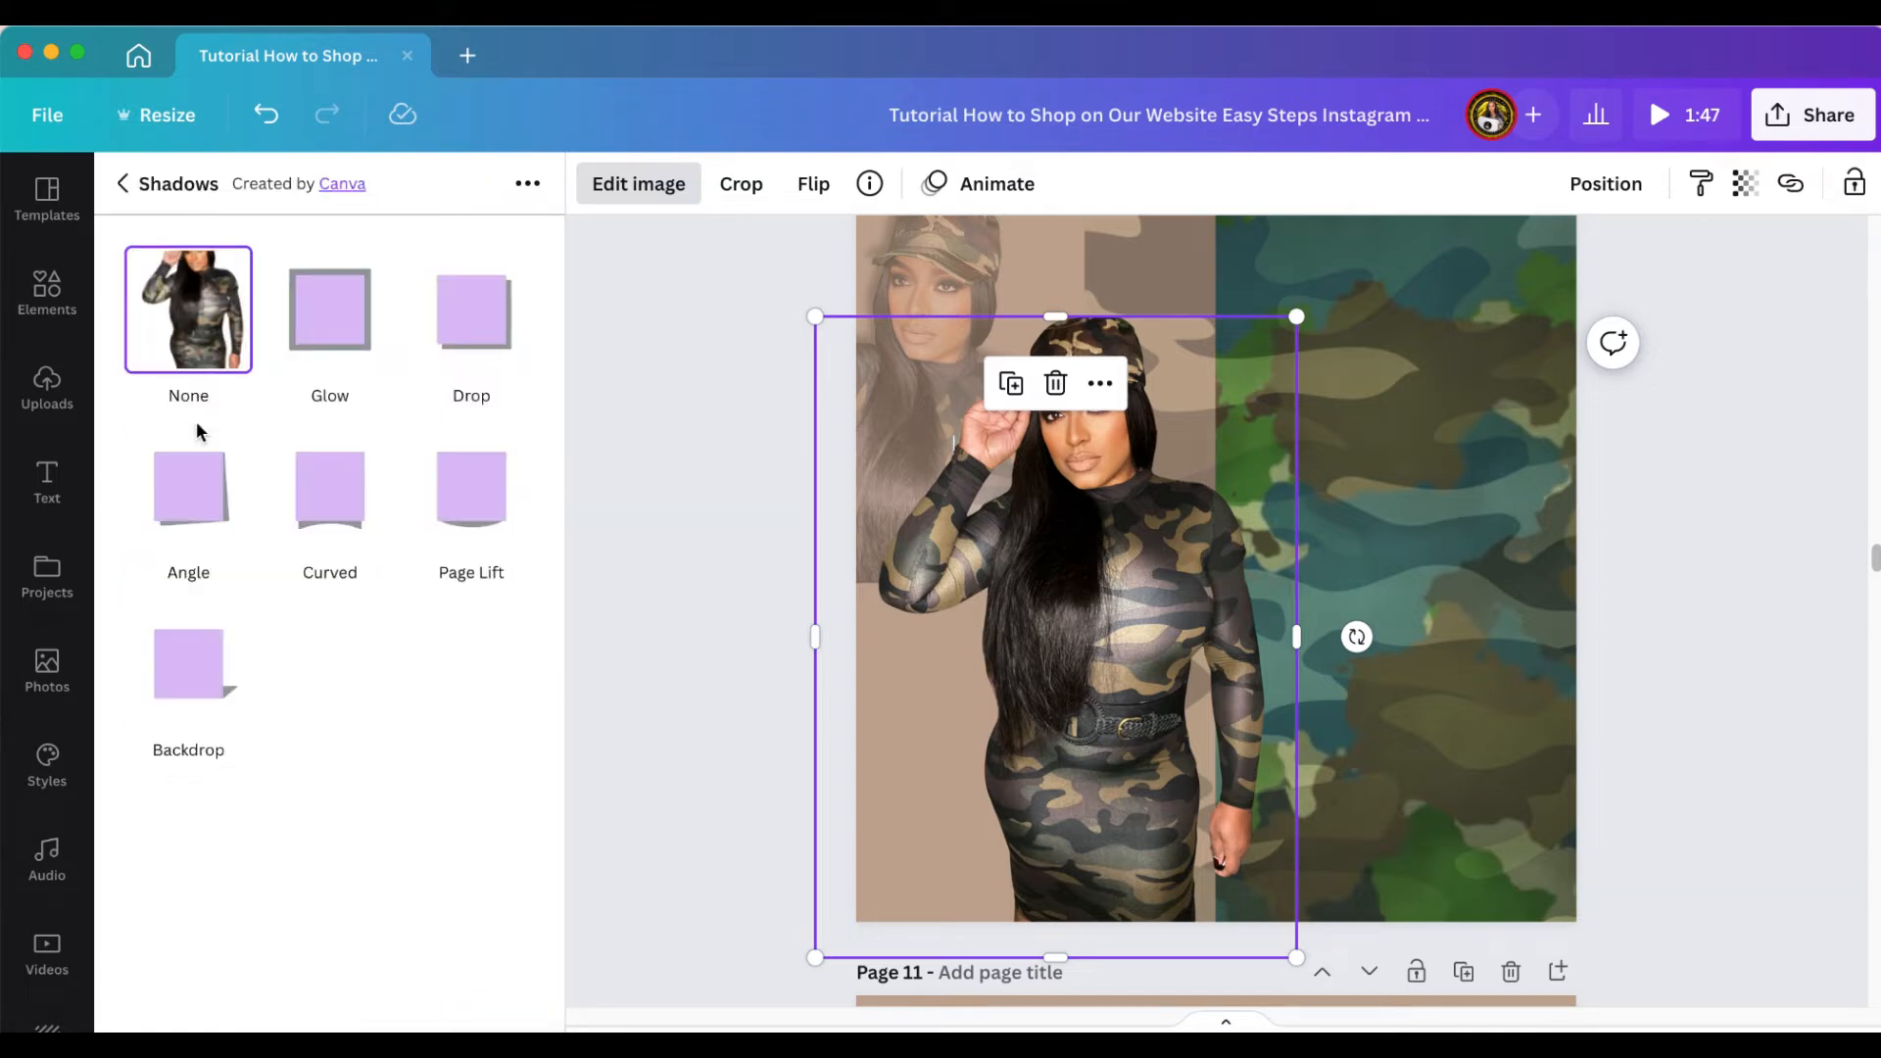
click(470, 332)
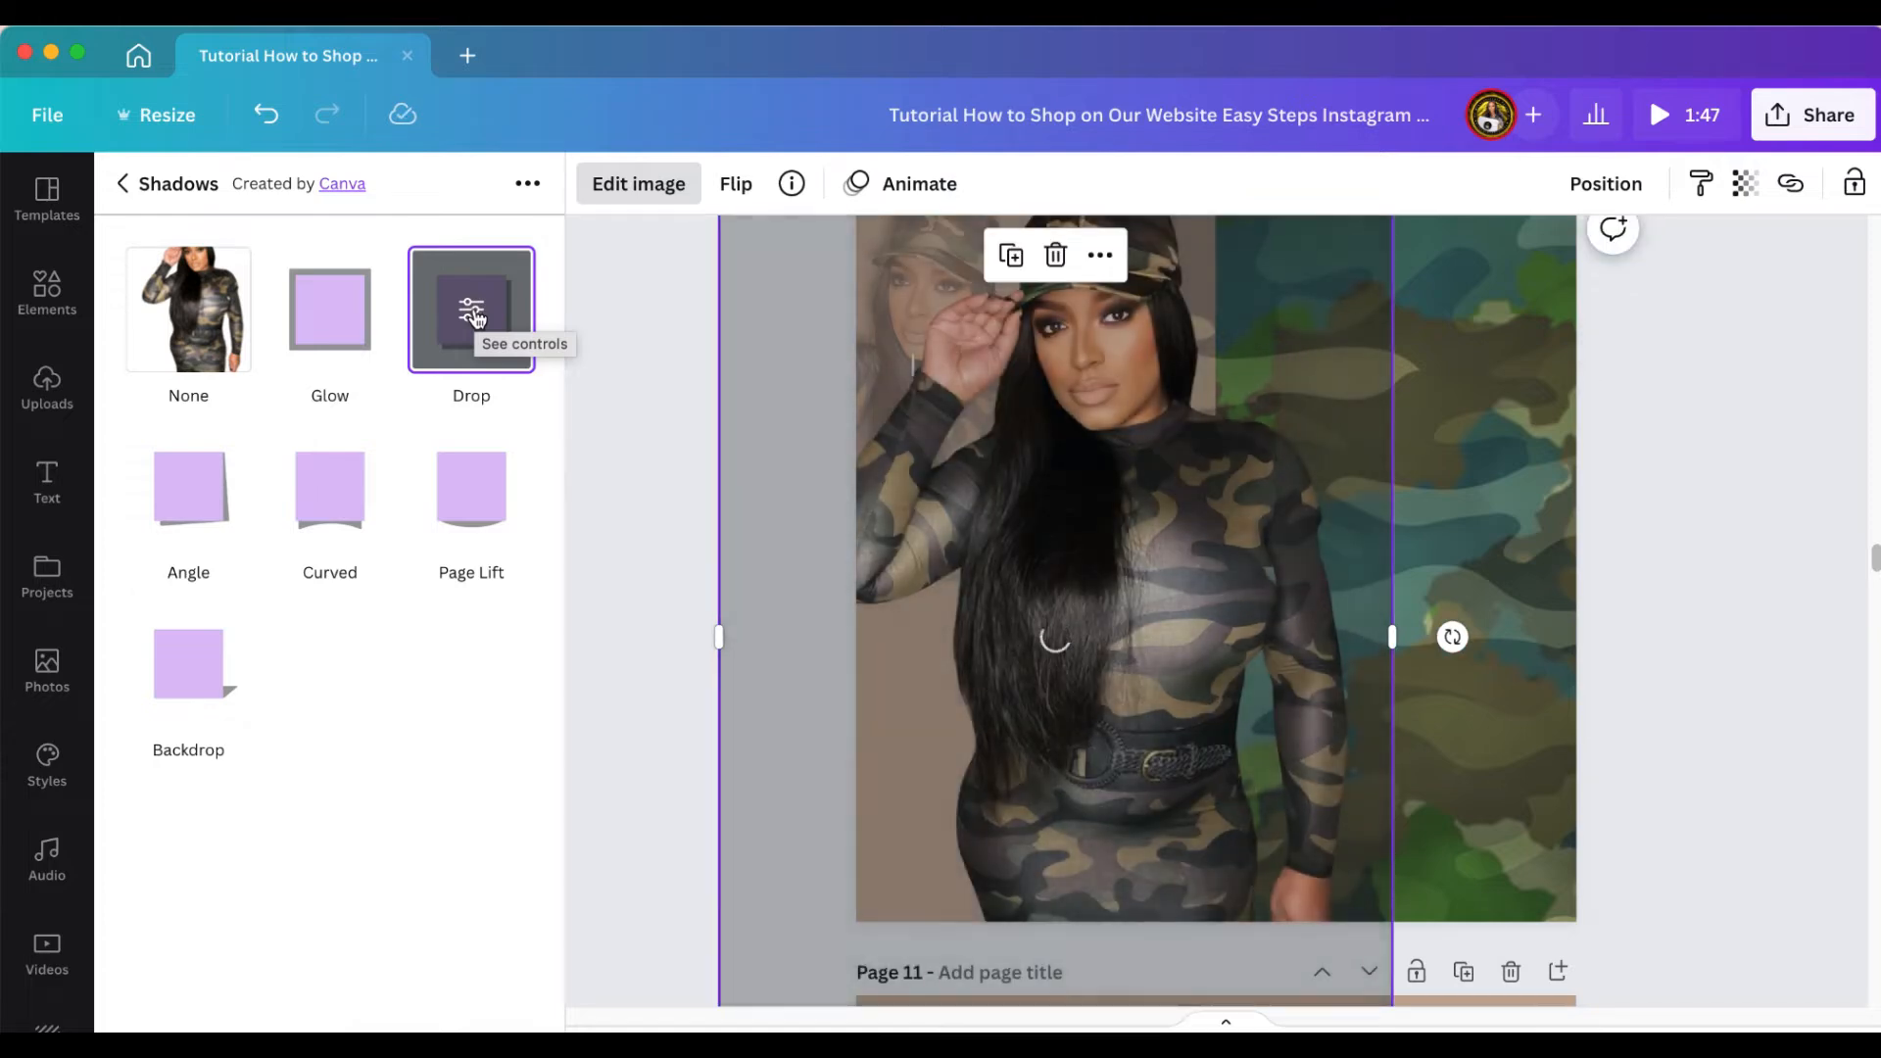
click(473, 313)
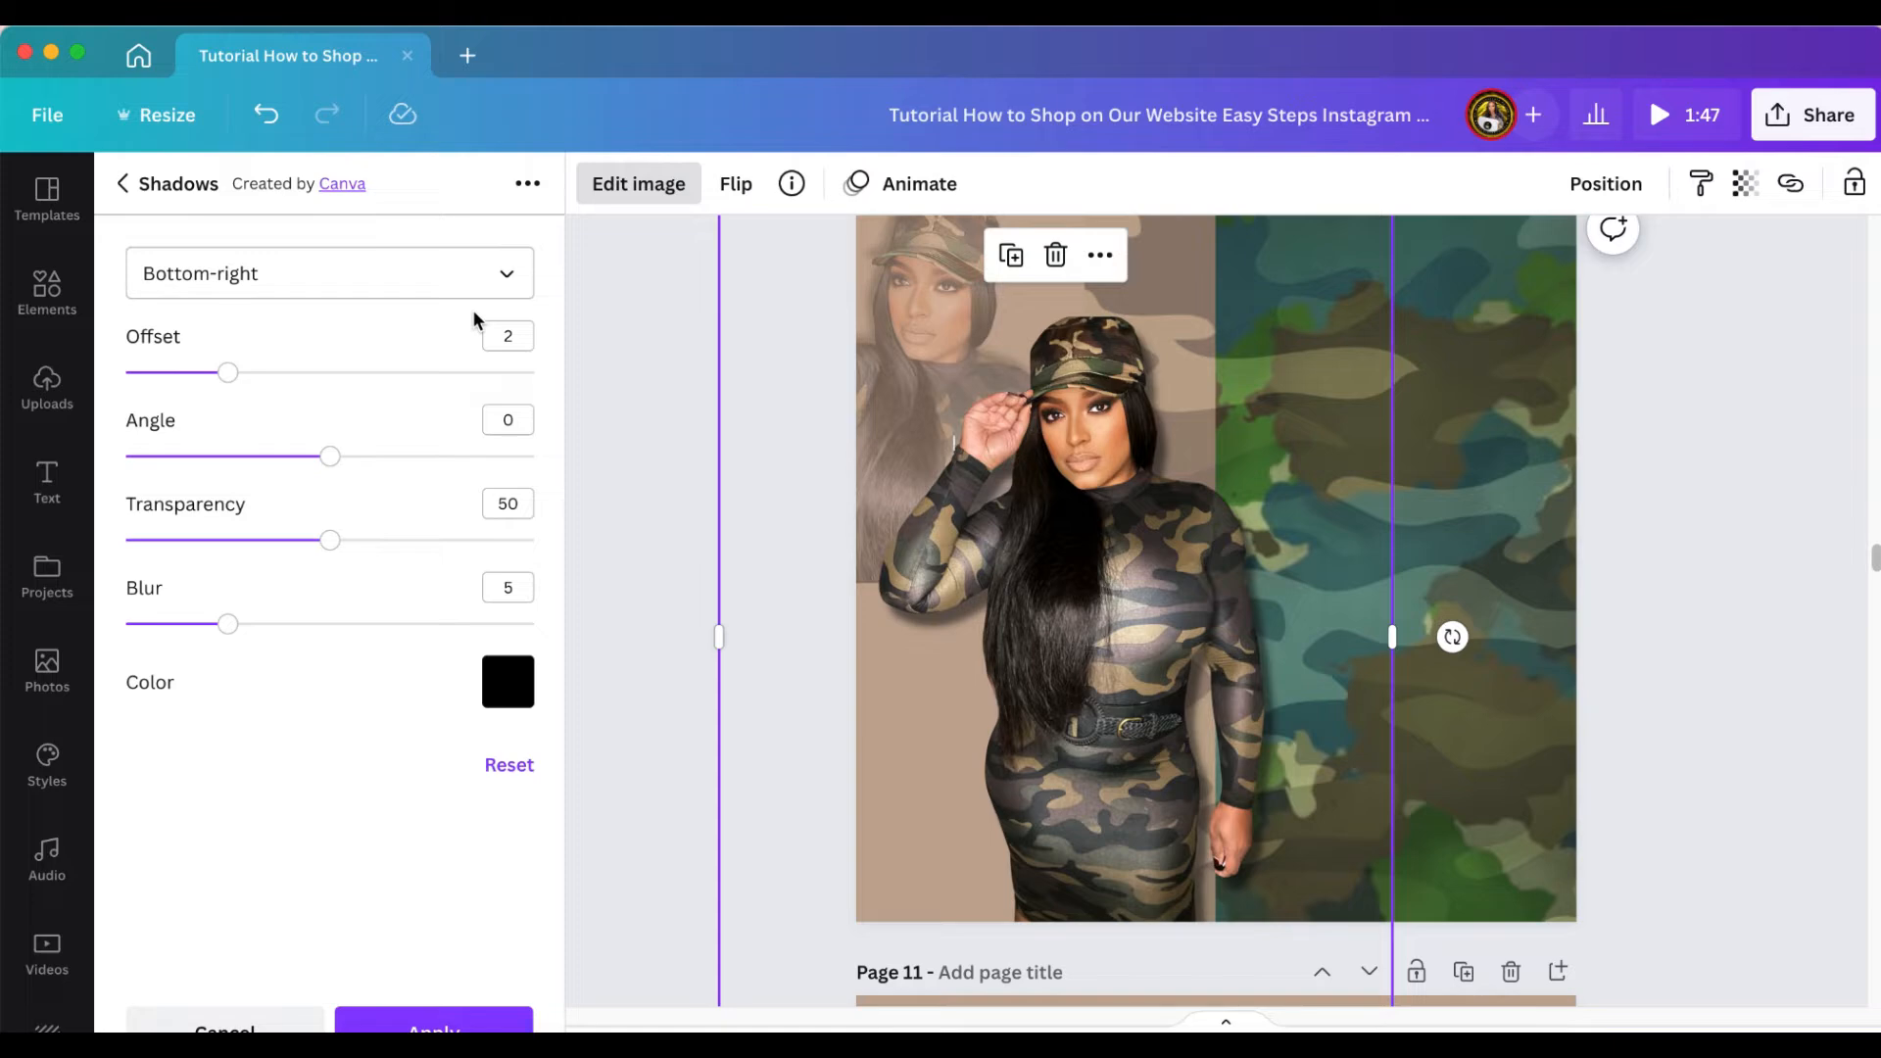
click(453, 279)
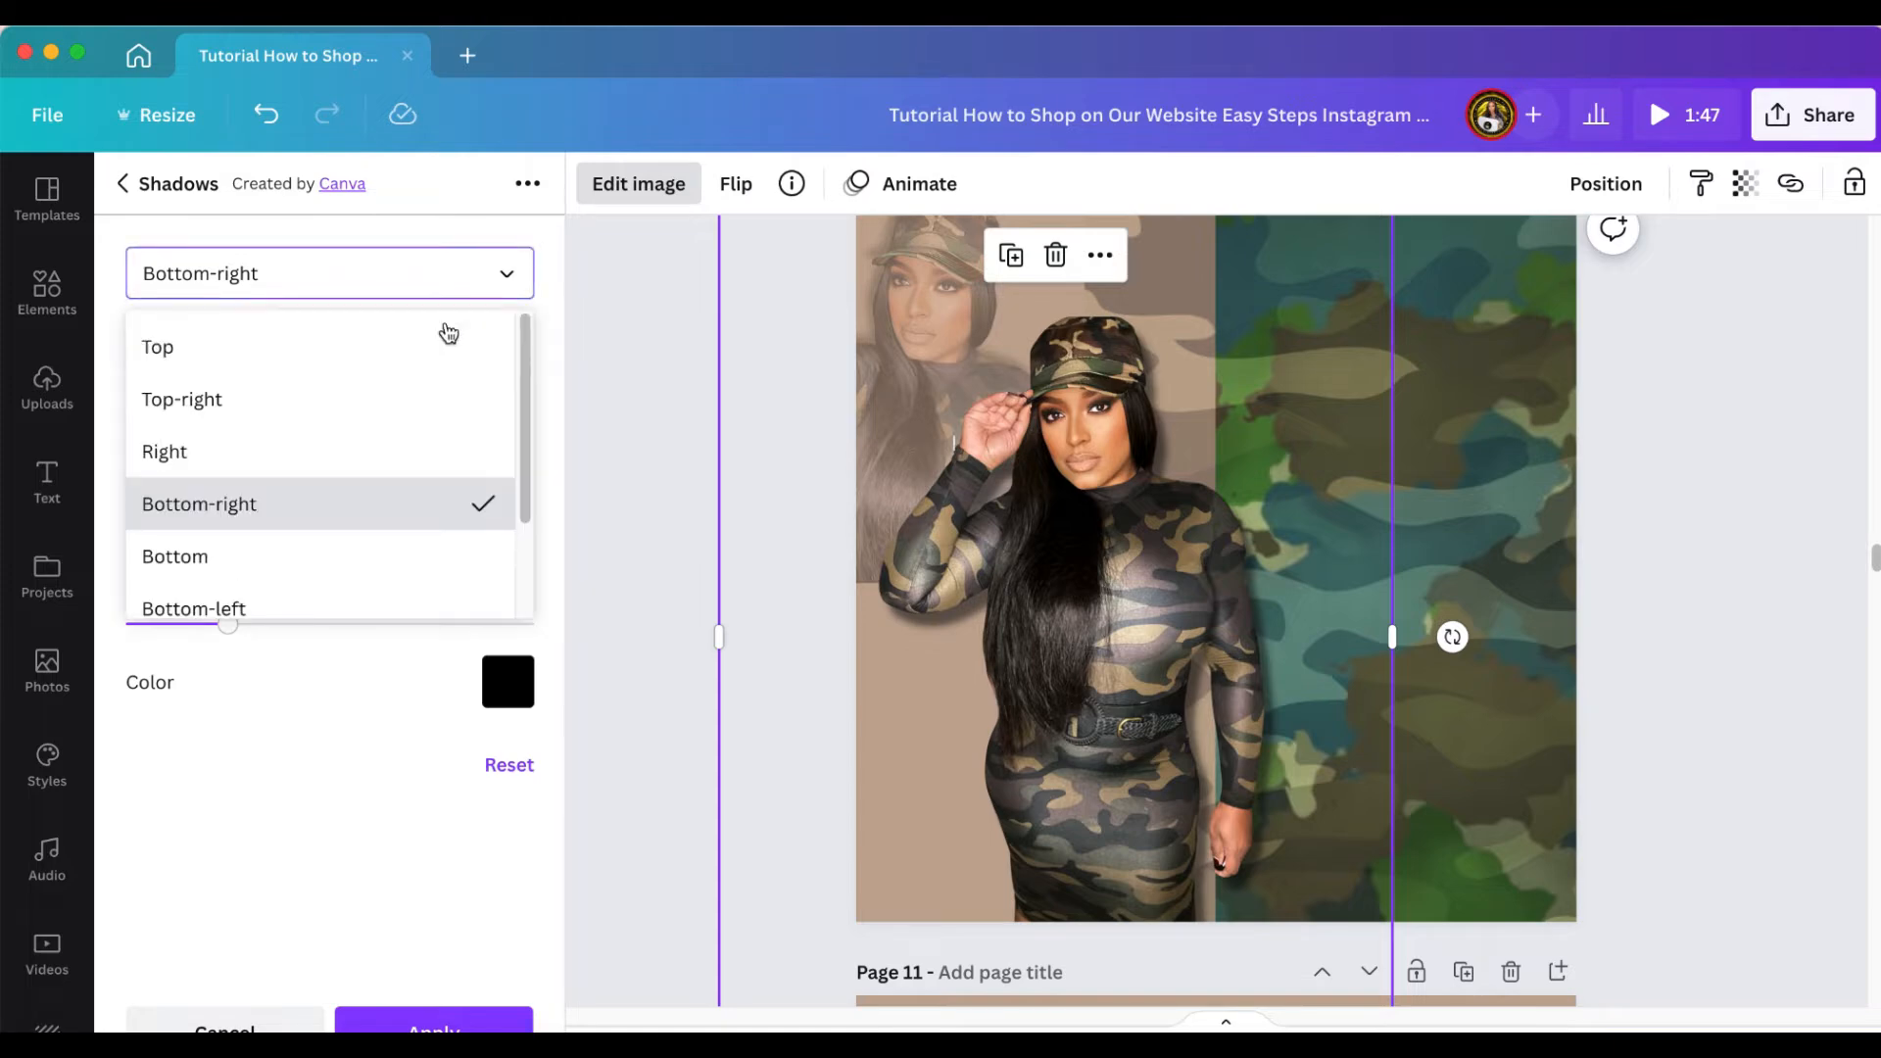
click(324, 360)
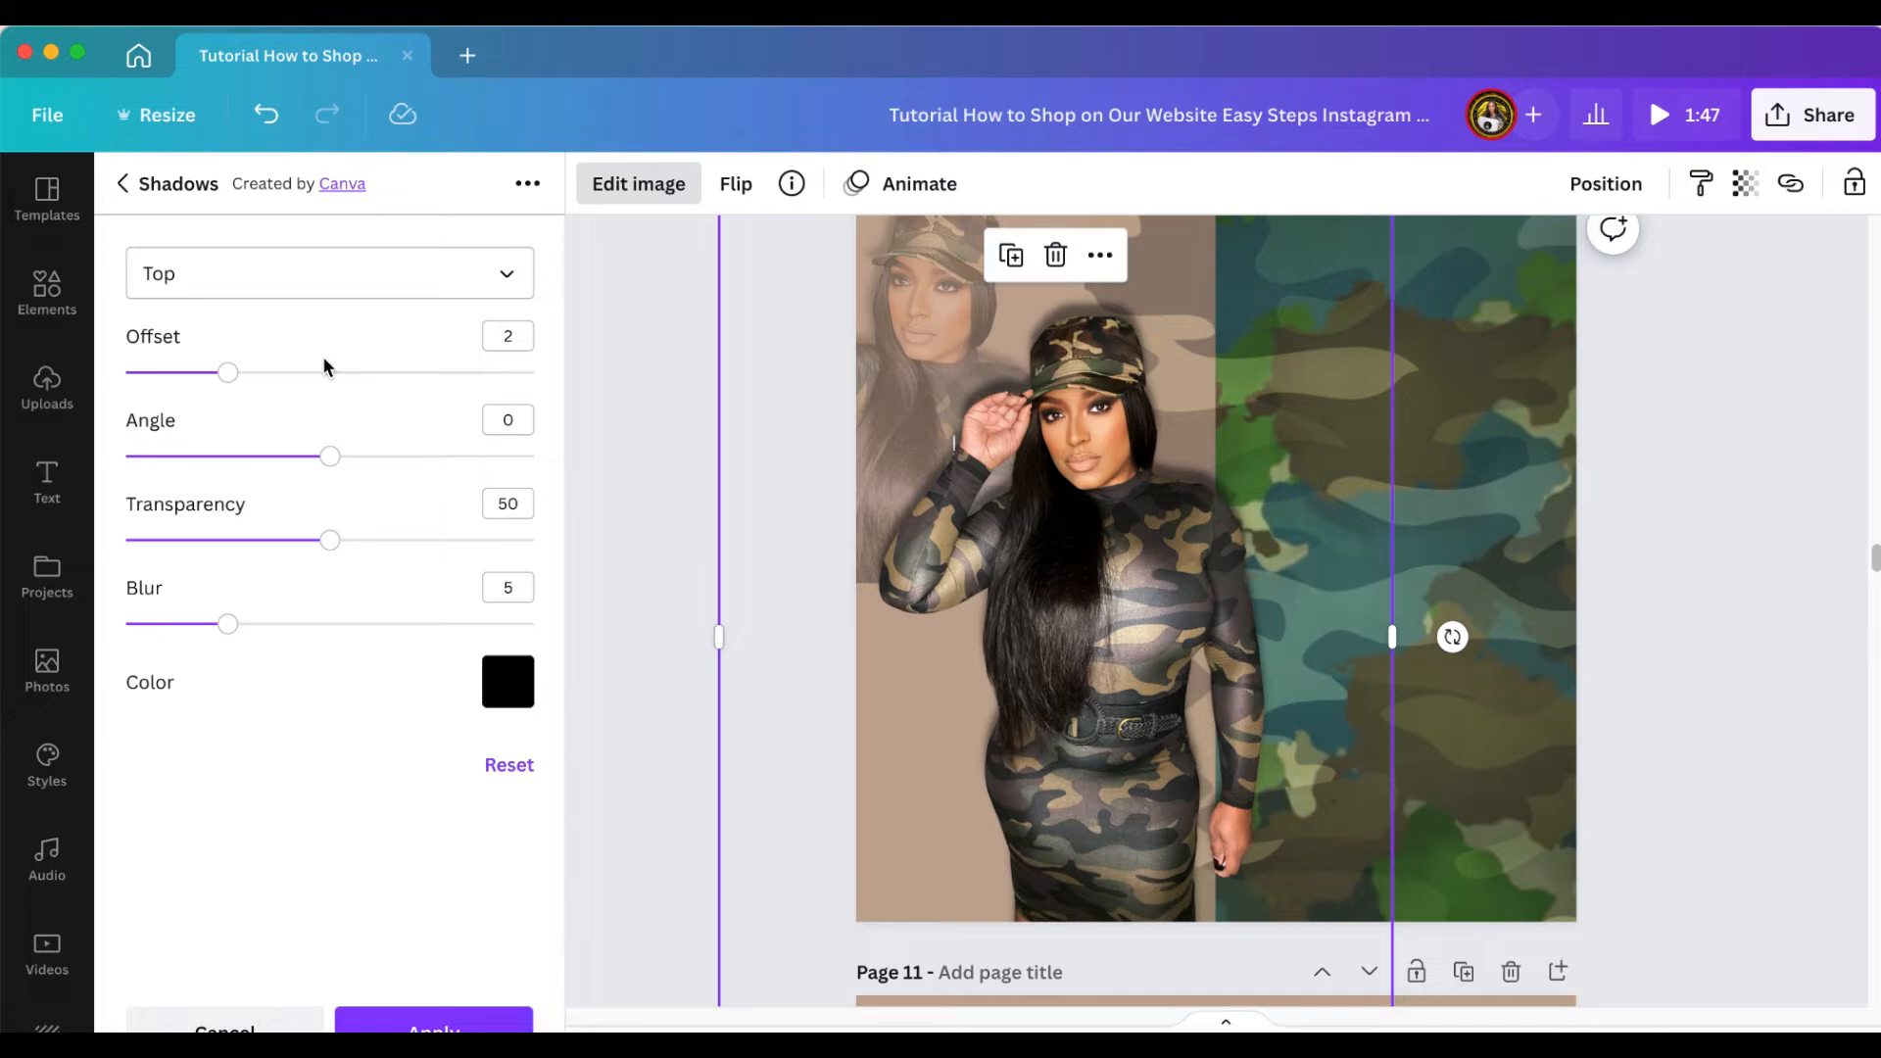
click(336, 277)
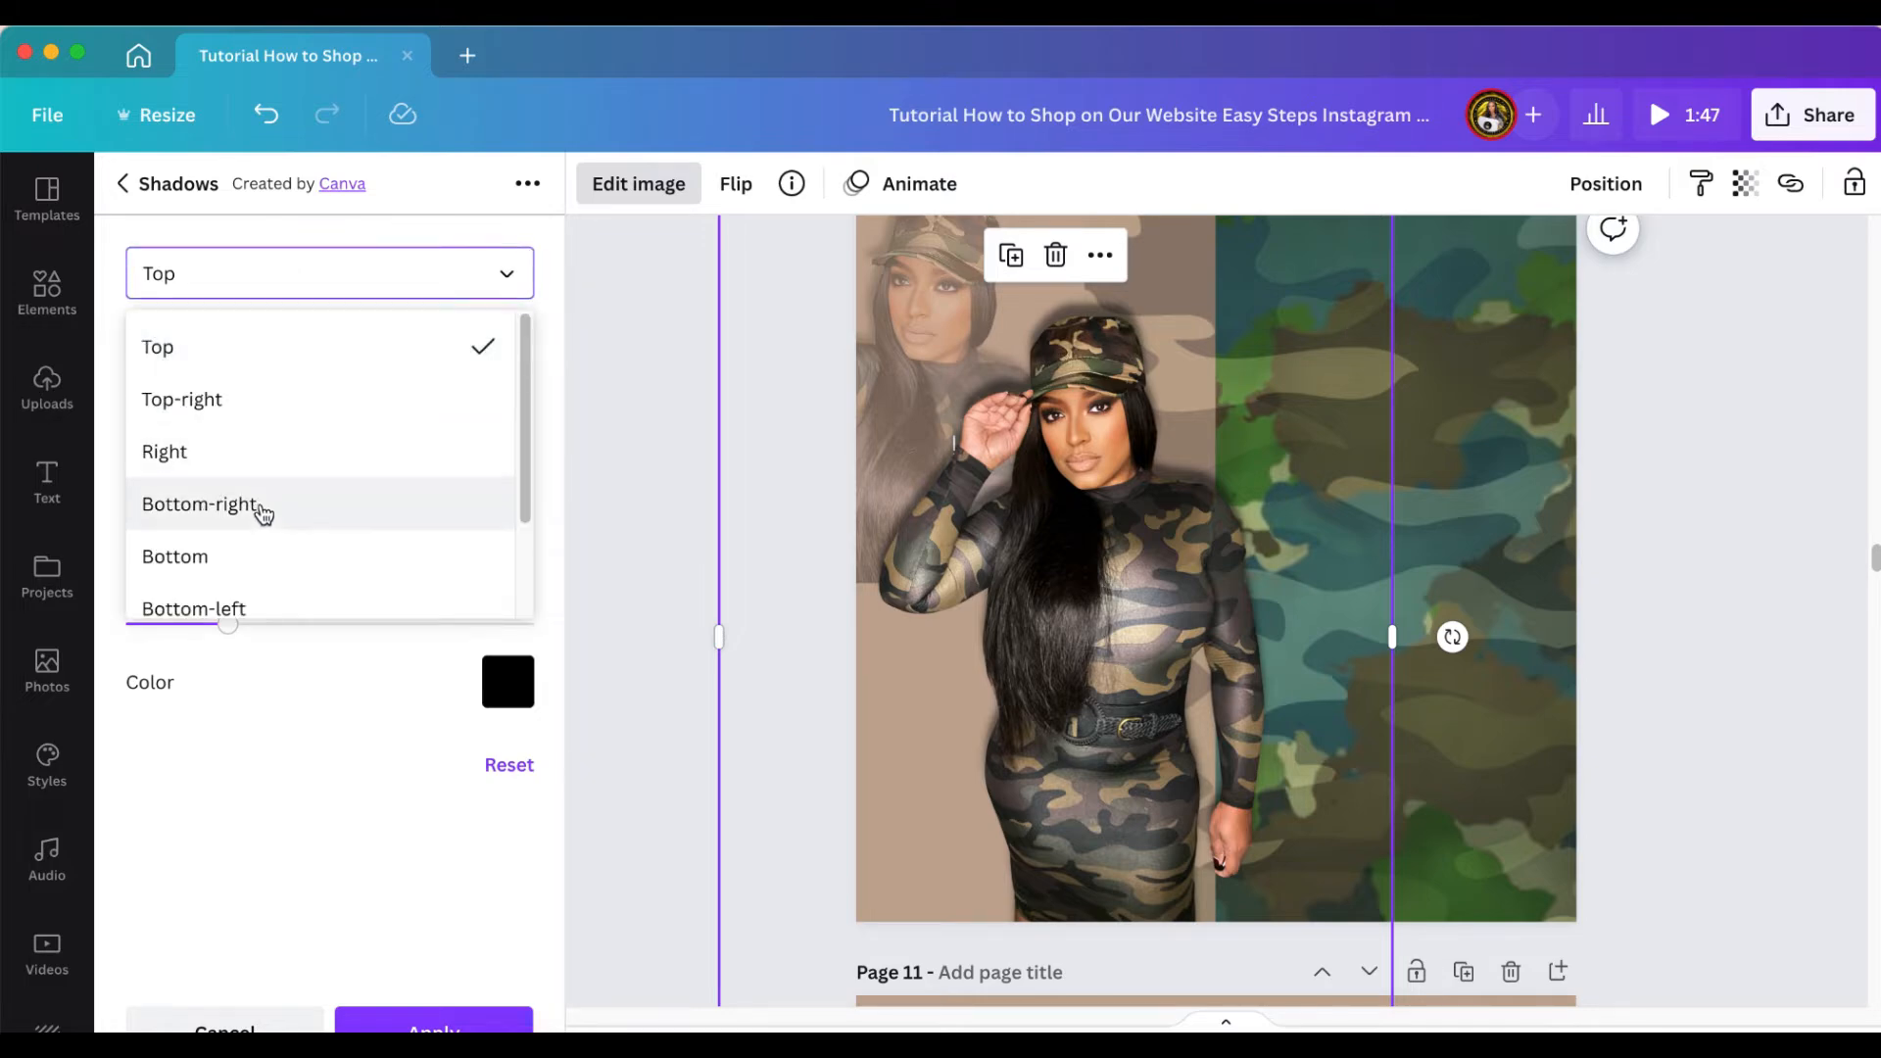
click(270, 396)
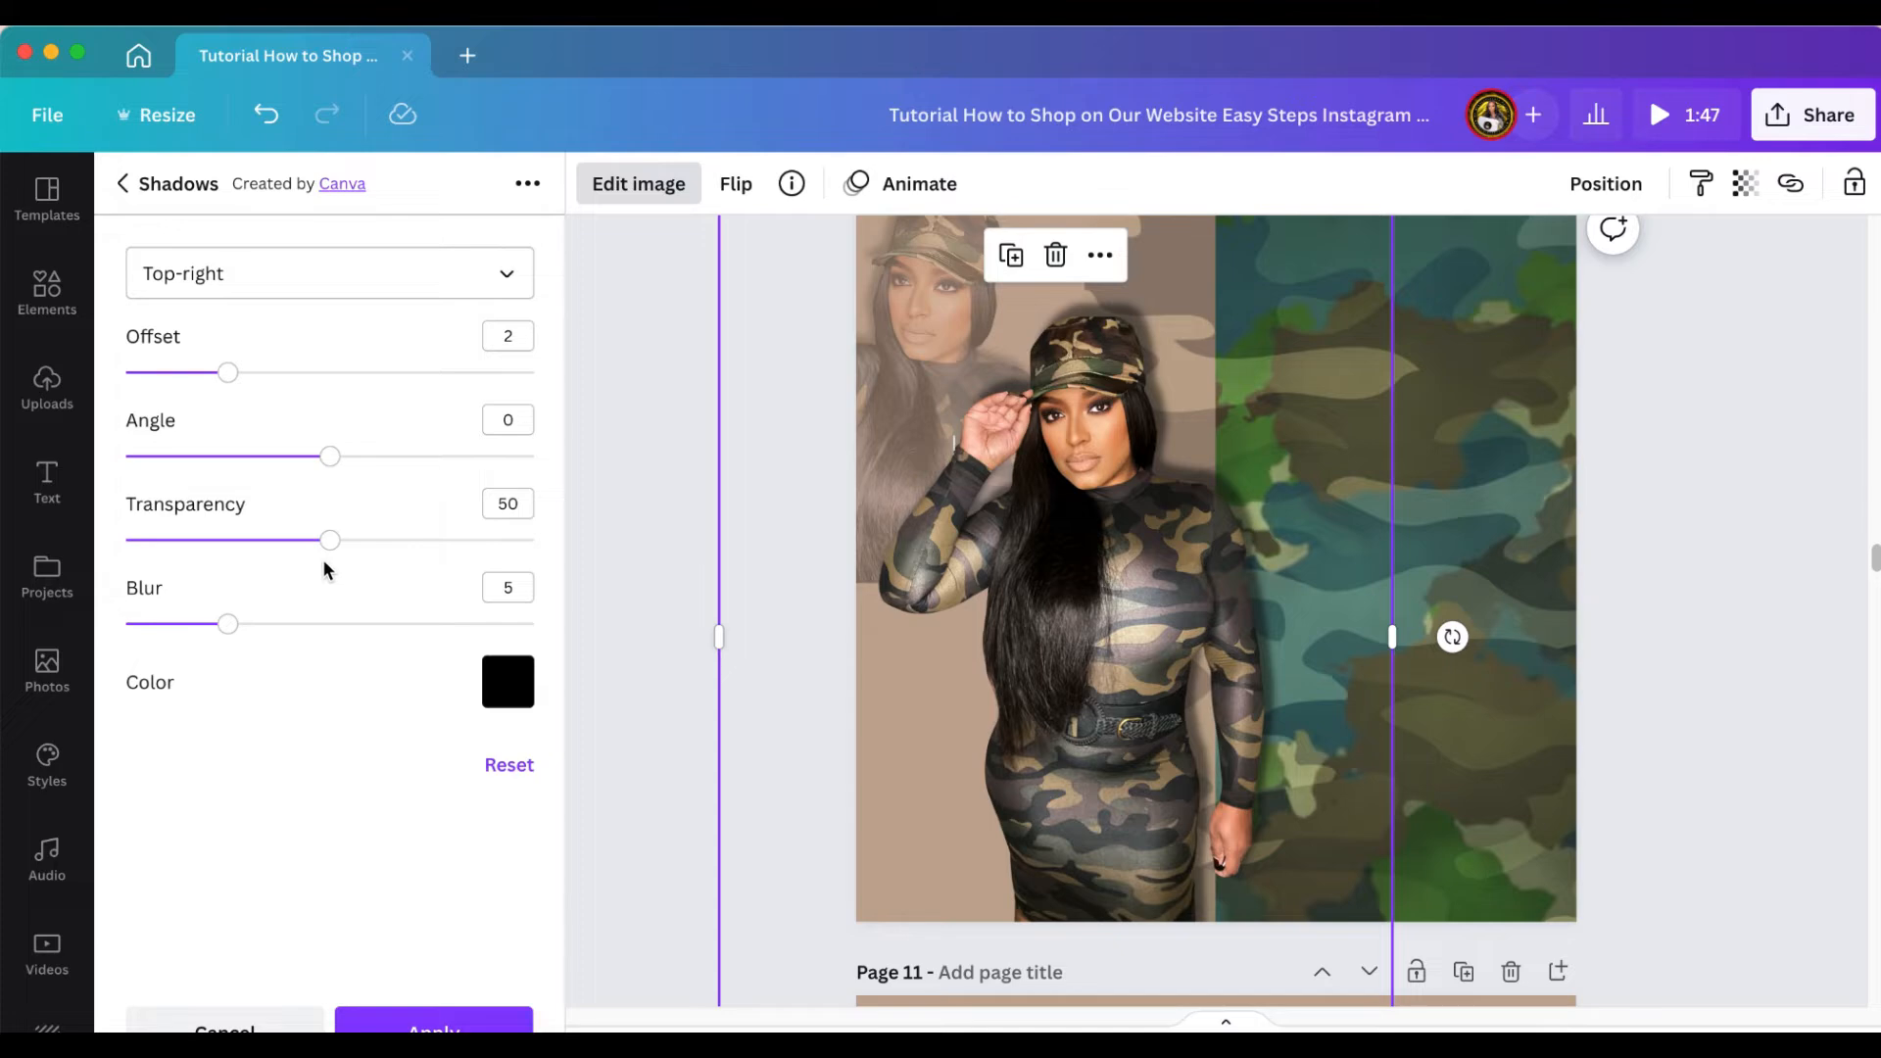
click(479, 1016)
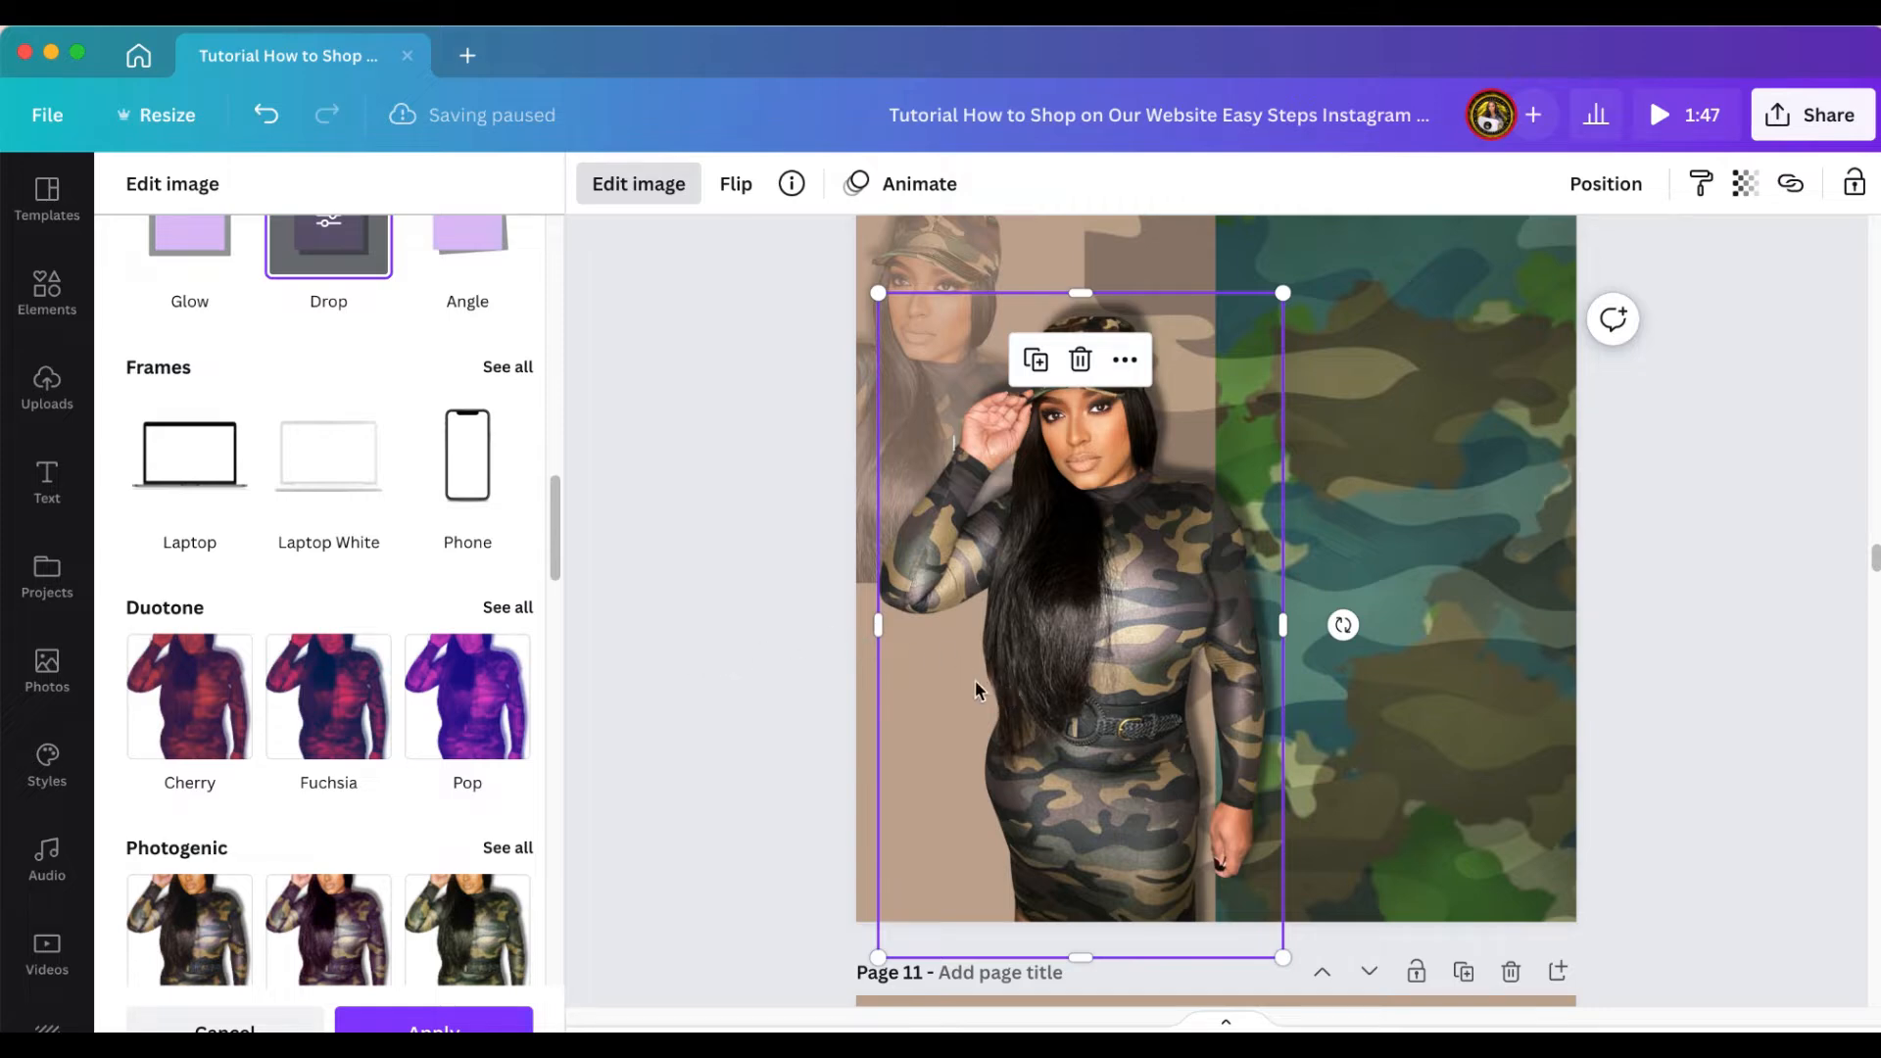
Position the shadowed cut-out at the left edge of page 10, overlapping the faded selfie
drag(973, 694, 870, 717)
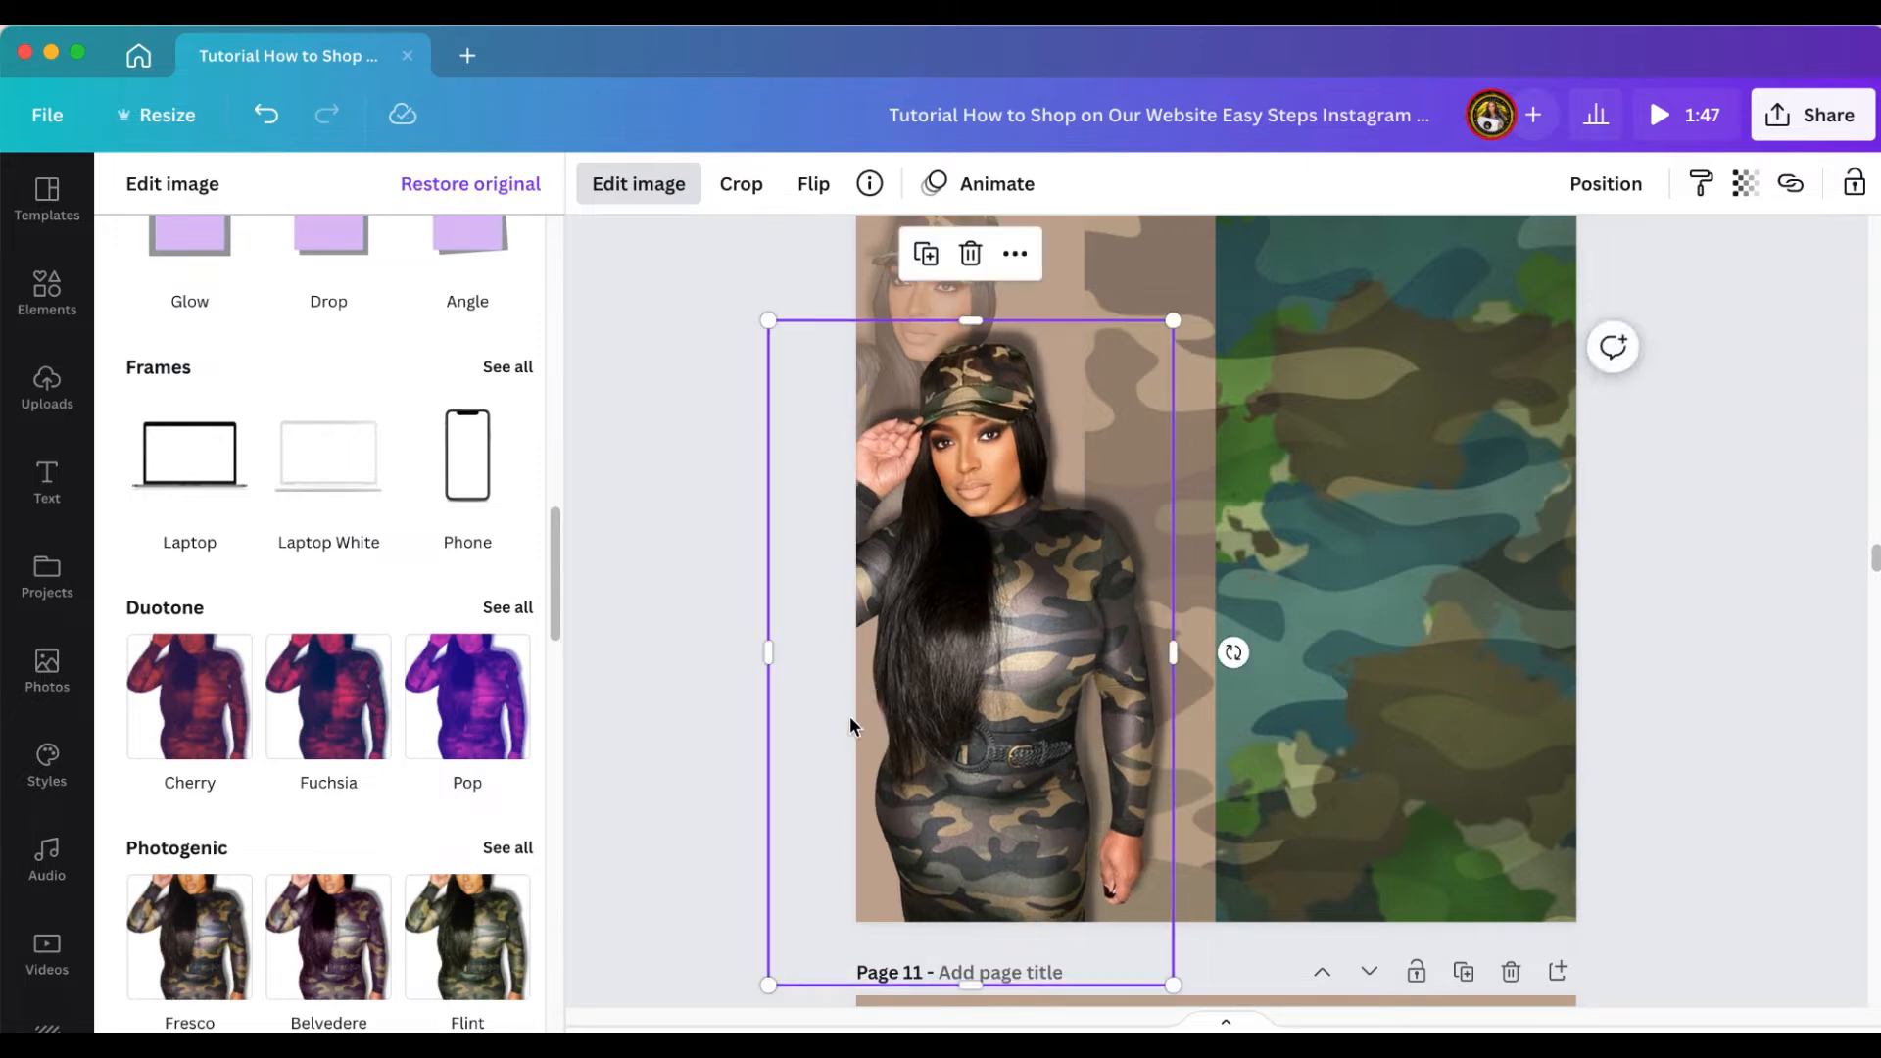
click(668, 649)
scroll(671, 652, up, 1)
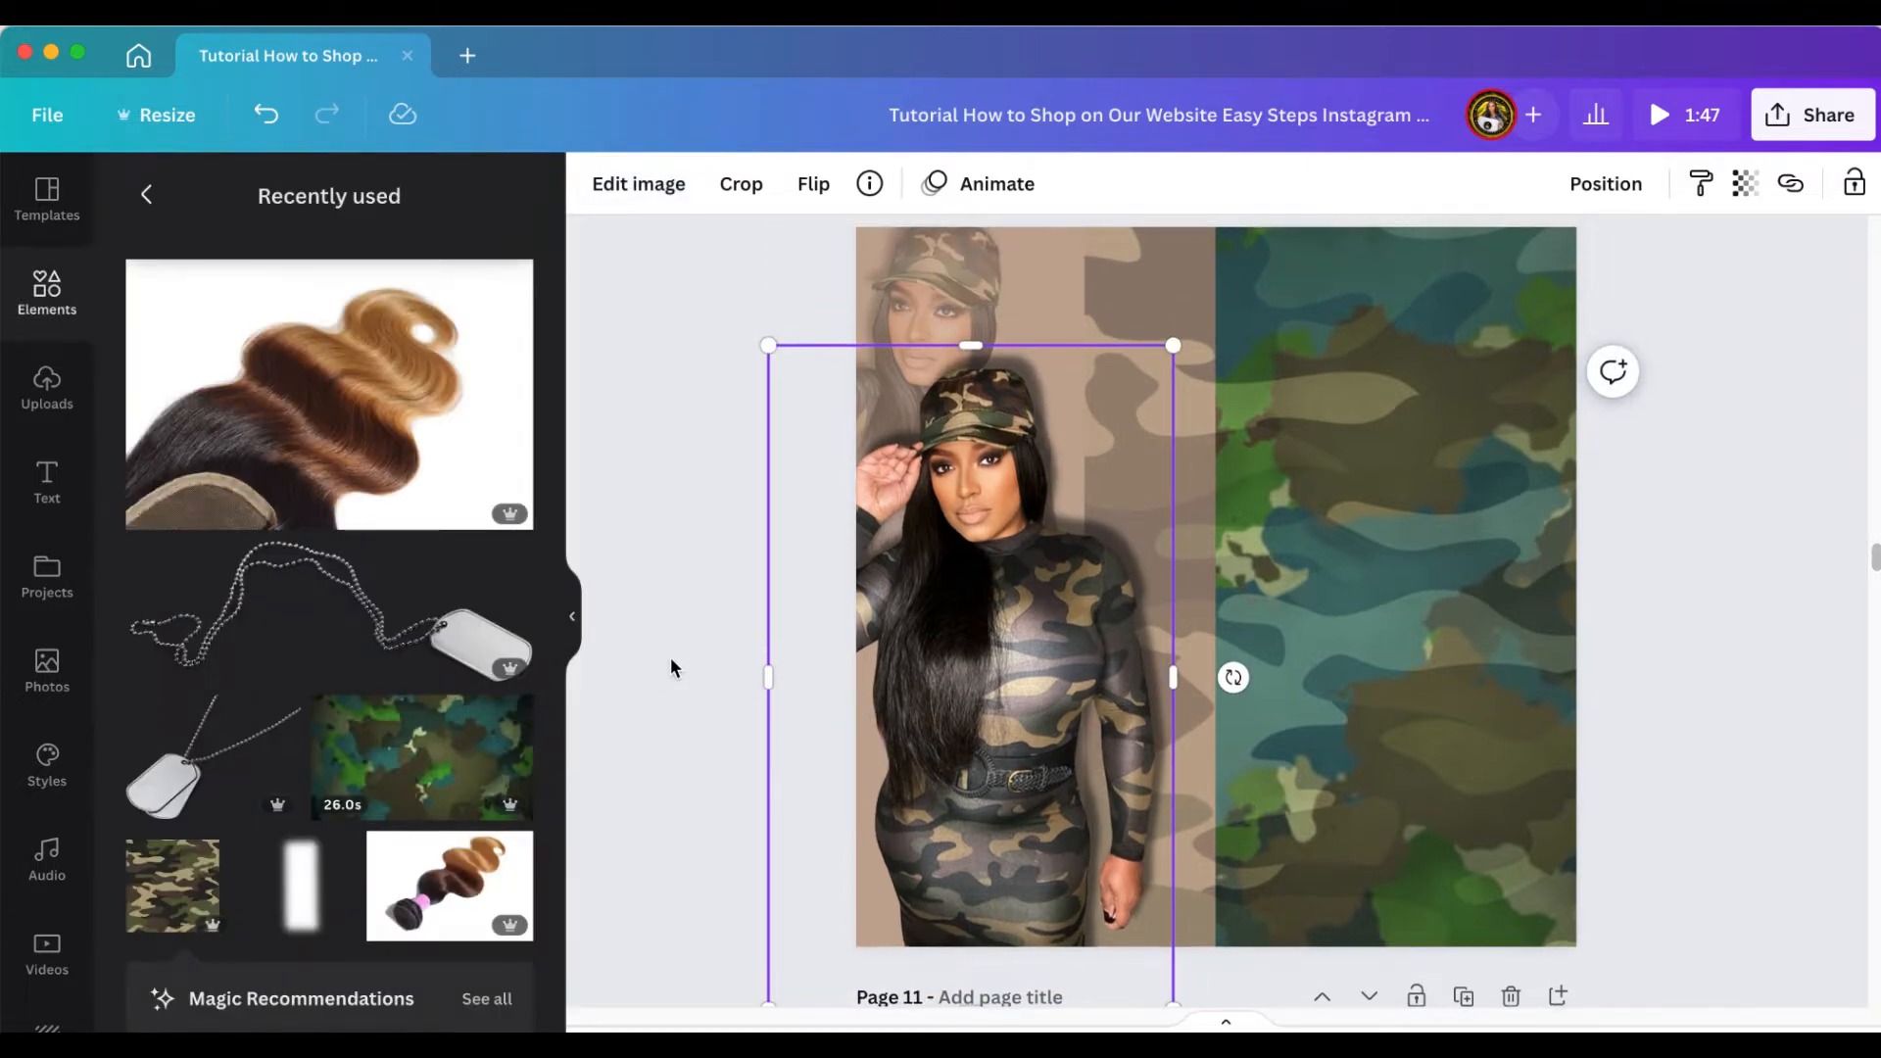
click(663, 676)
scroll(664, 678, up, 1)
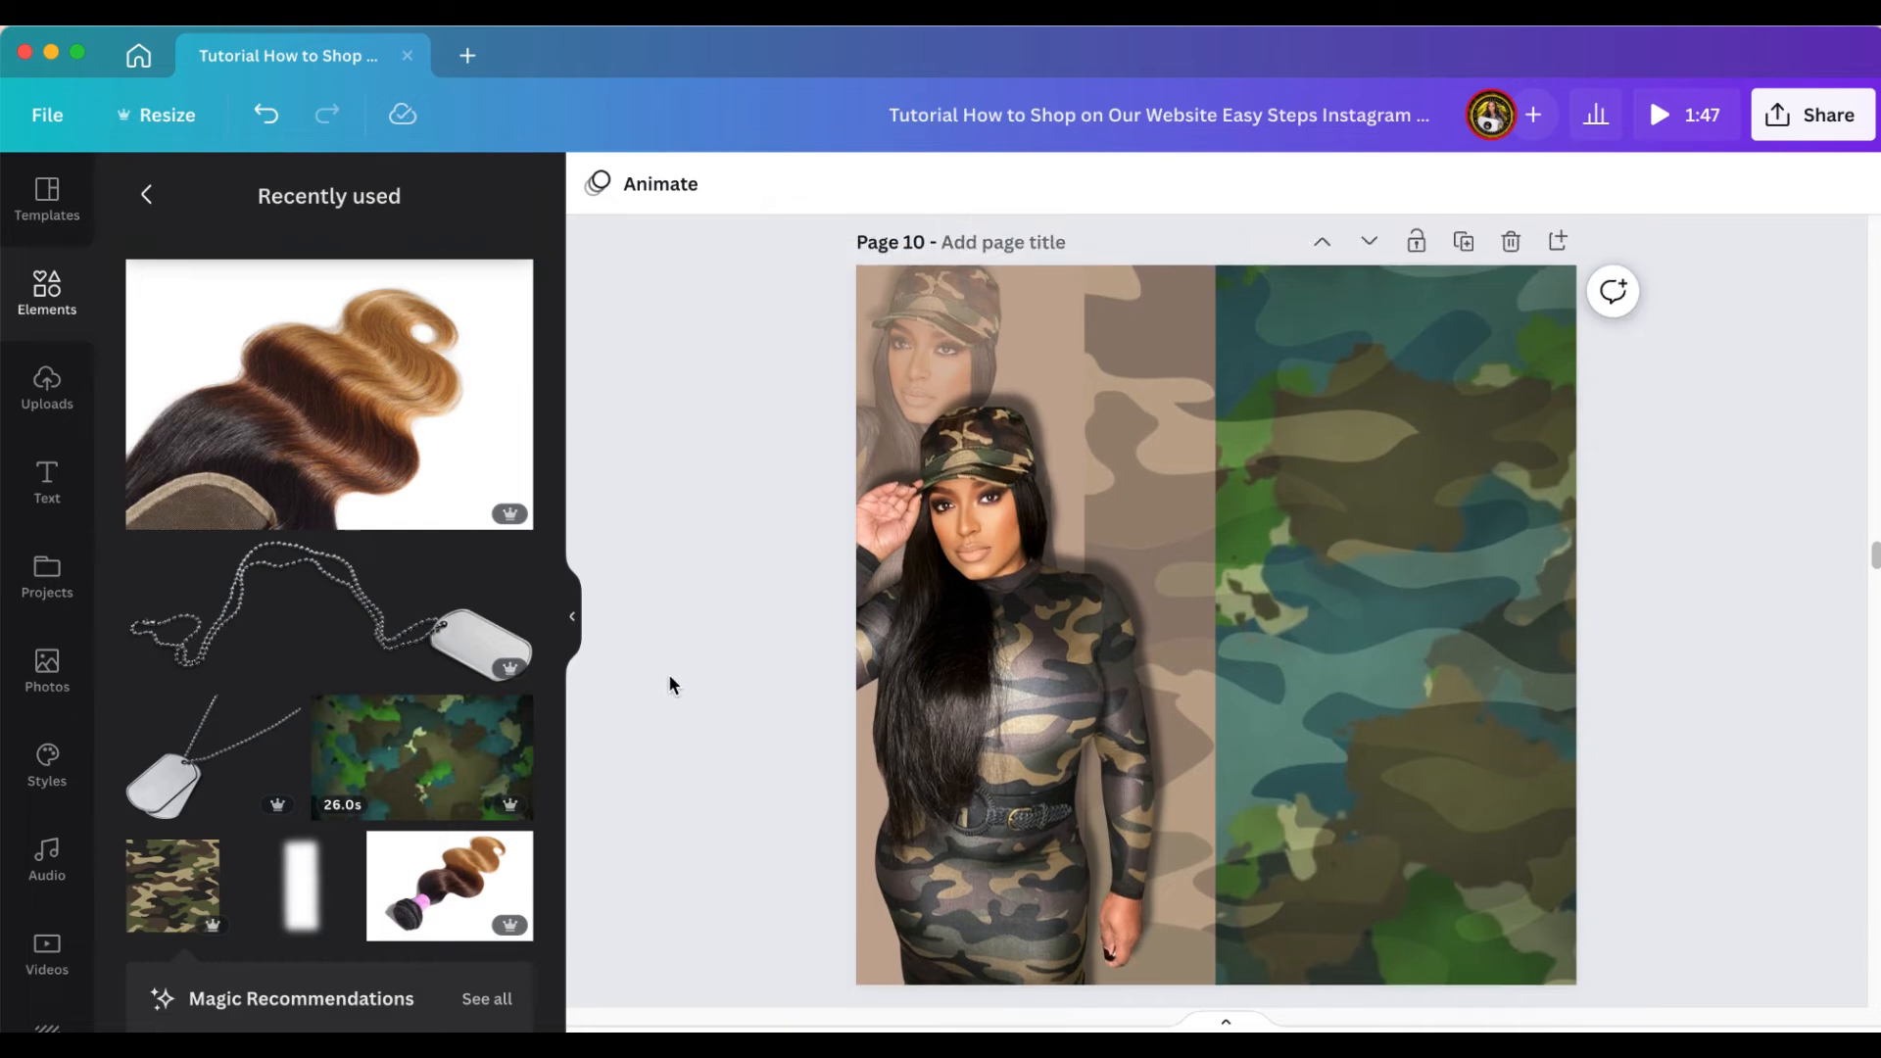
Move the shadowed cut-out off page 10 down onto page 11 to clear the space around the faded selfie
scroll(670, 674, down, 1)
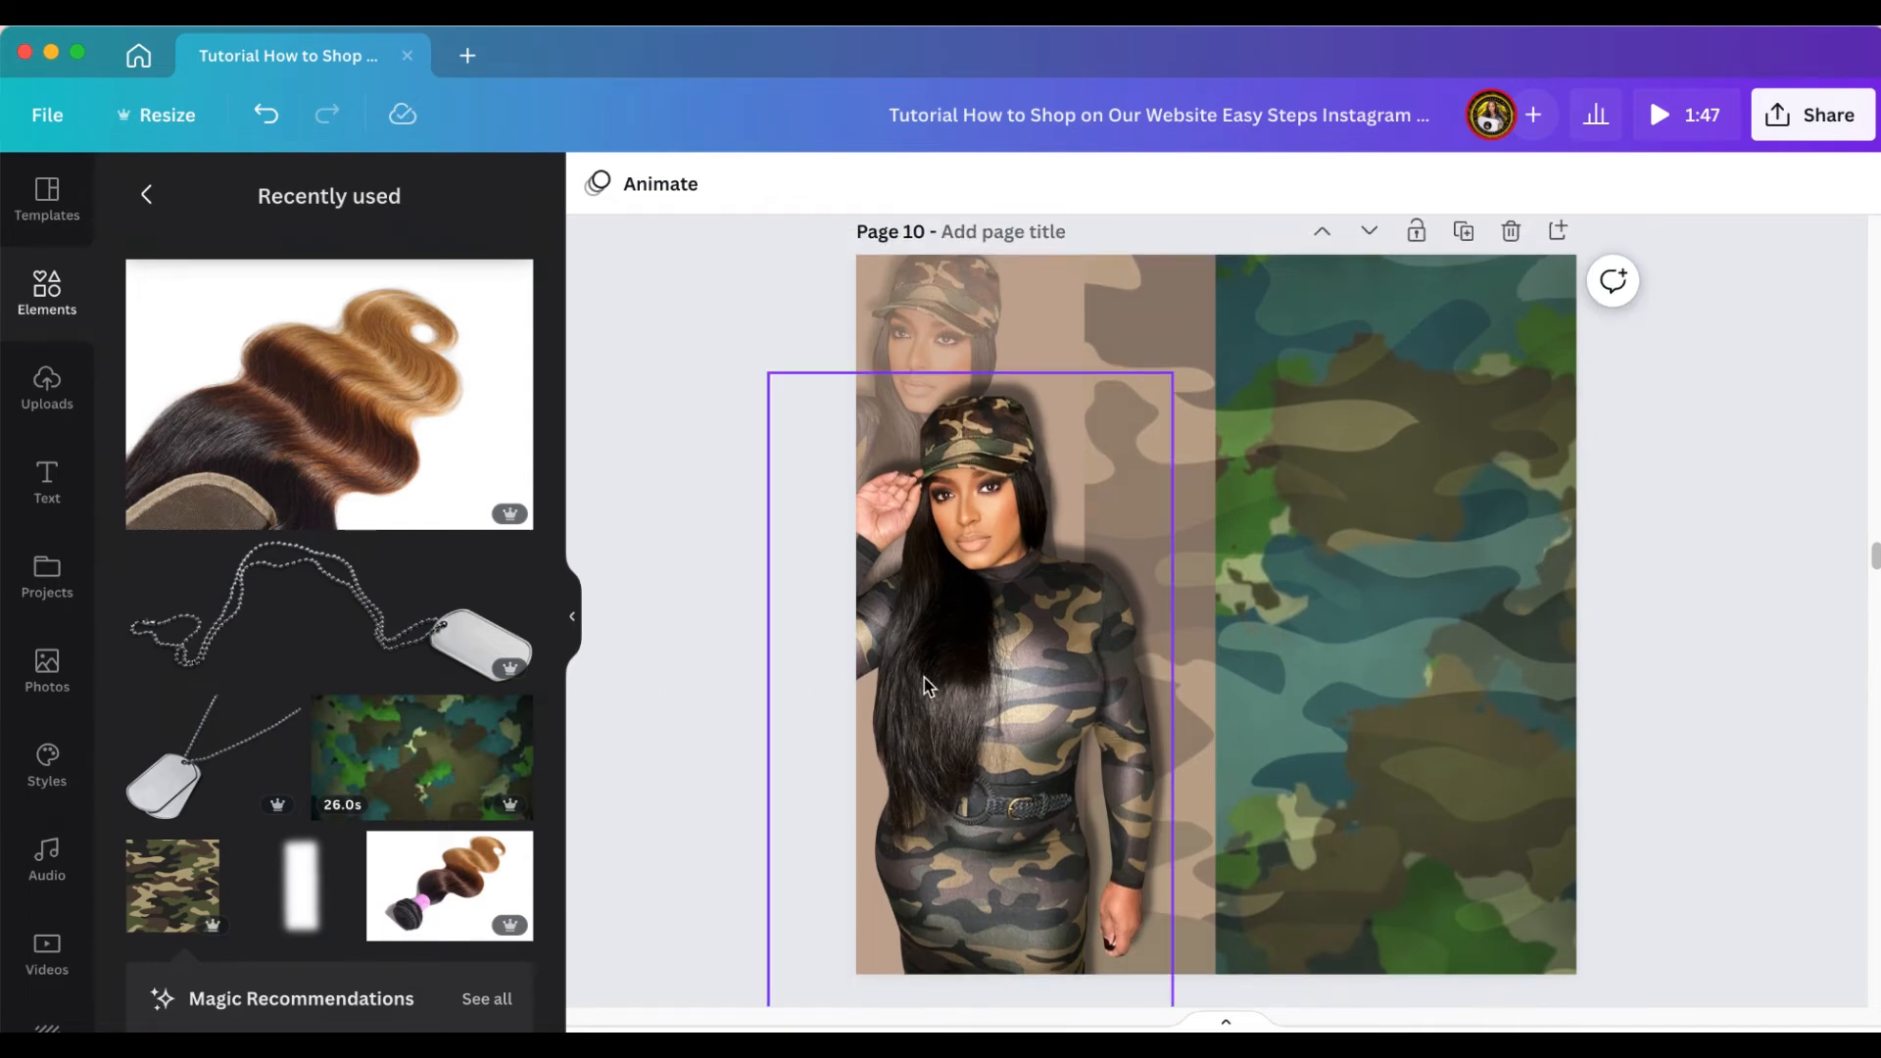
drag(924, 672, 781, 735)
scroll(955, 727, down, 3)
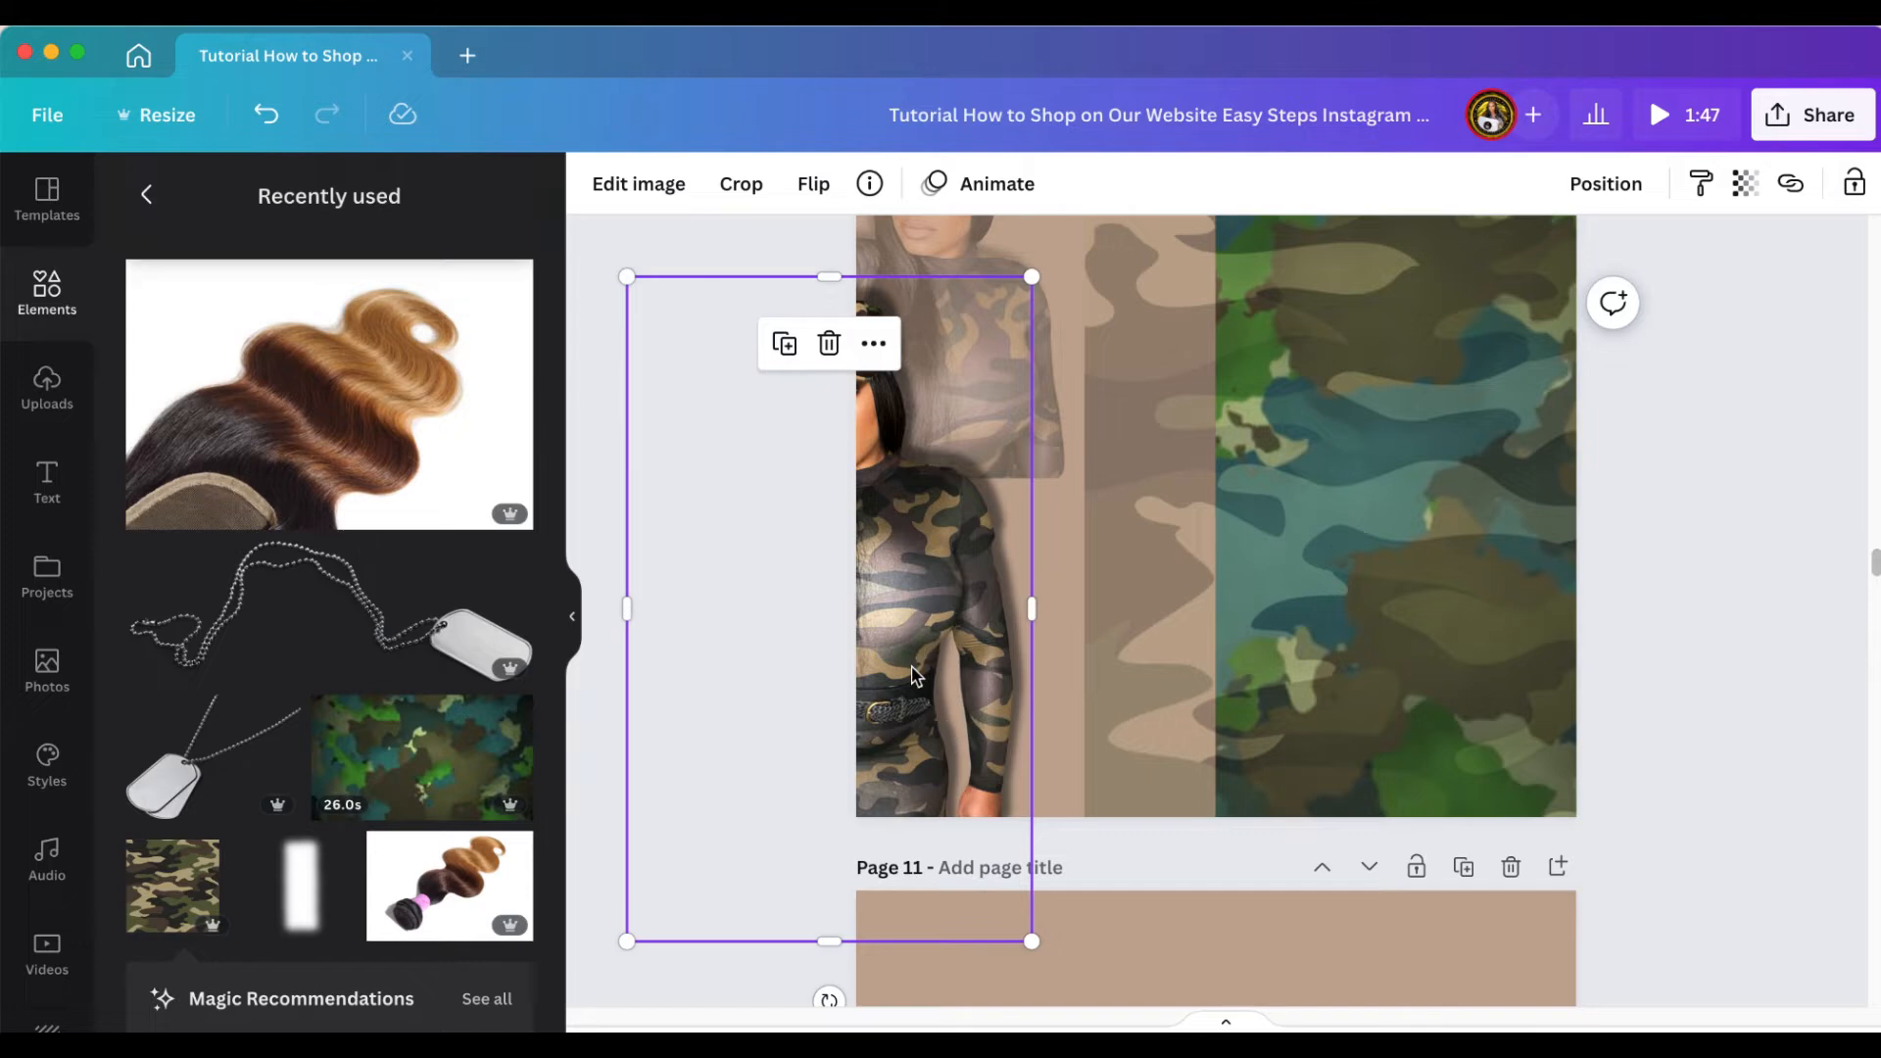
scroll(921, 671, down, 3)
drag(932, 545, 1203, 966)
scroll(1176, 843, up, 8)
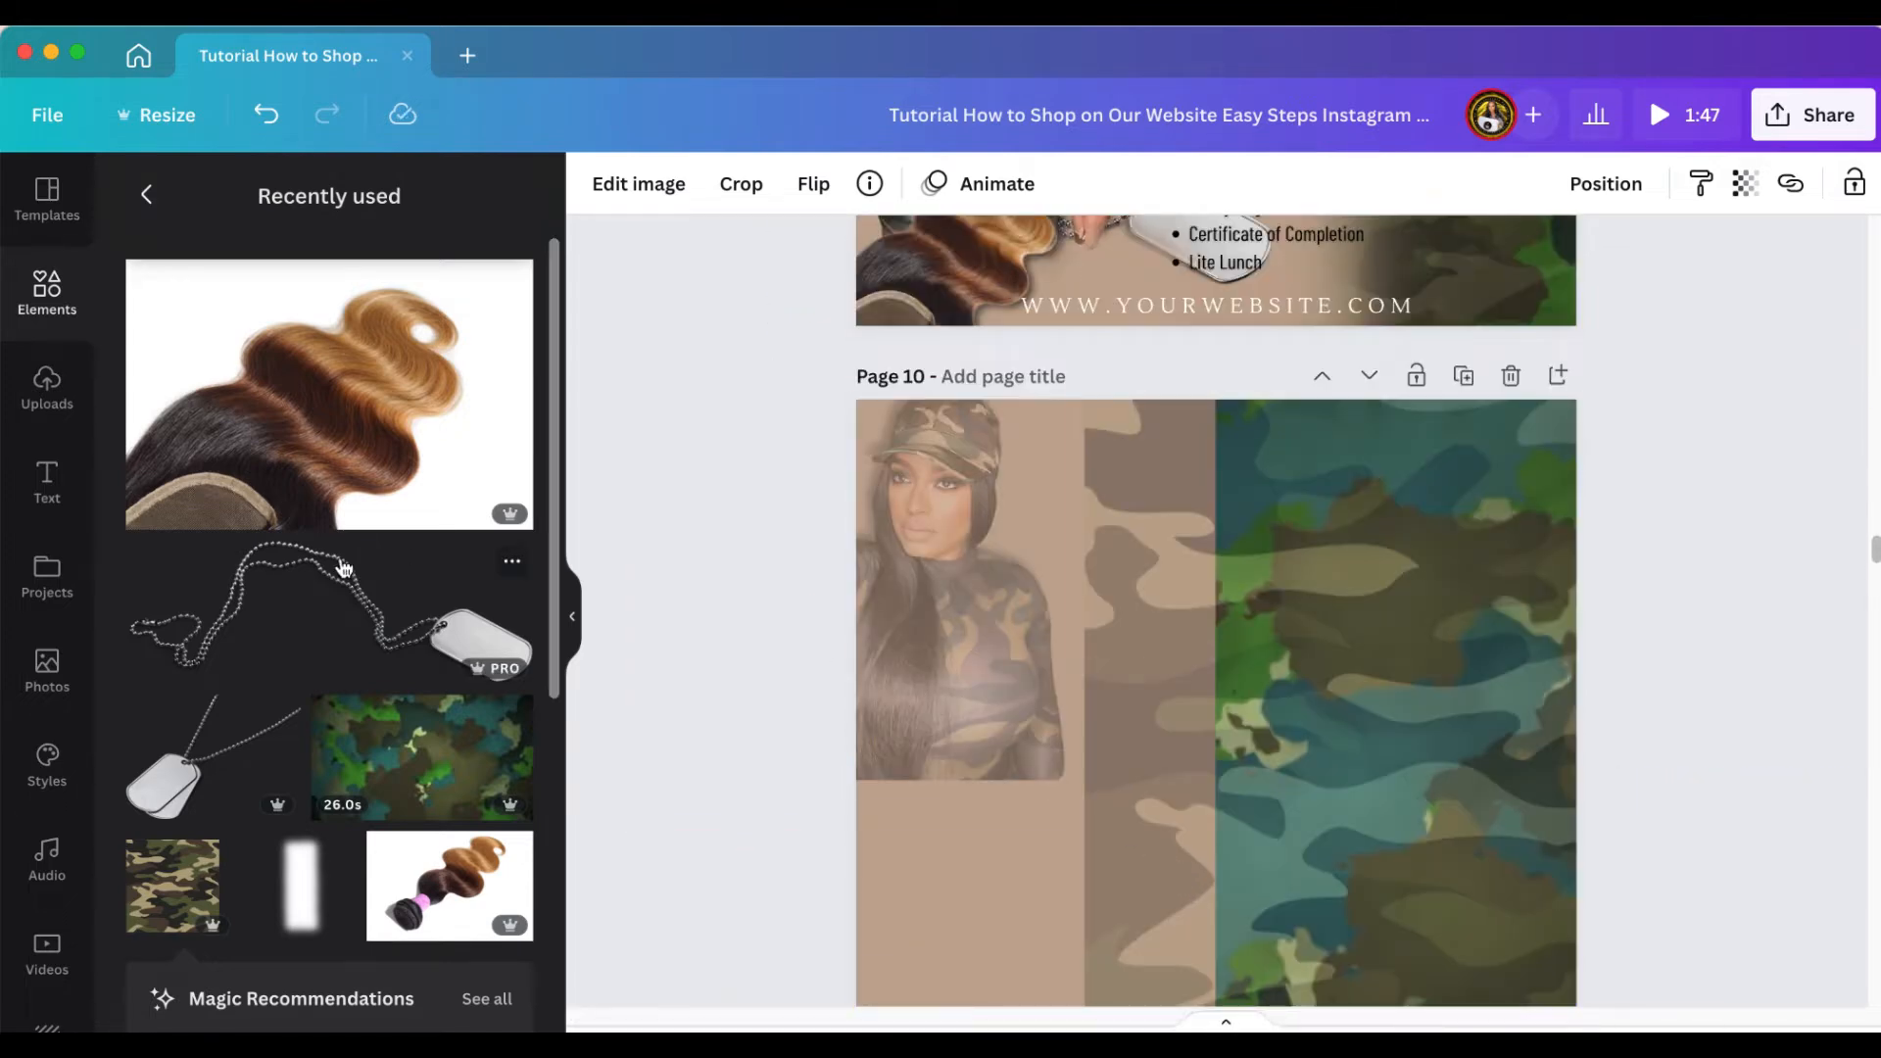
Add the recently used white blurred rectangle to page 10 and apply the Cherry Duotone effect to it
click(301, 885)
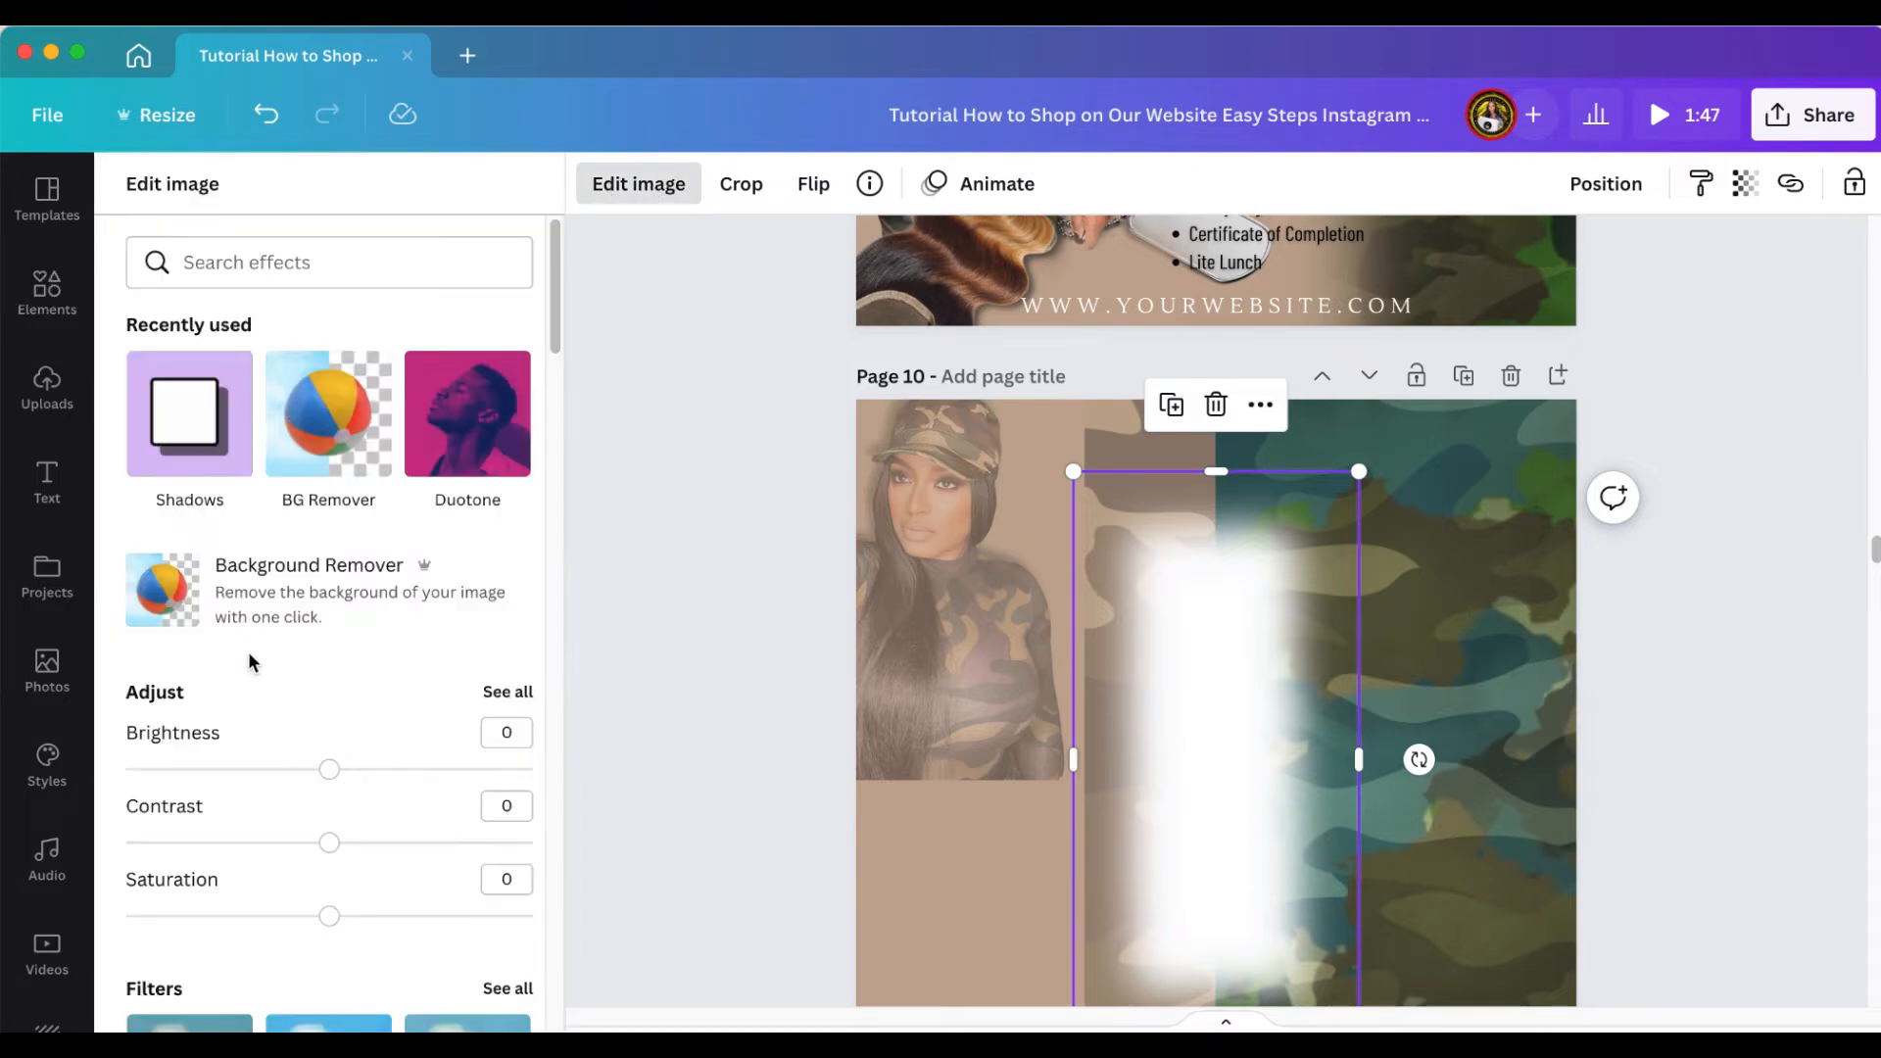
scroll(250, 652, down, 1)
click(437, 367)
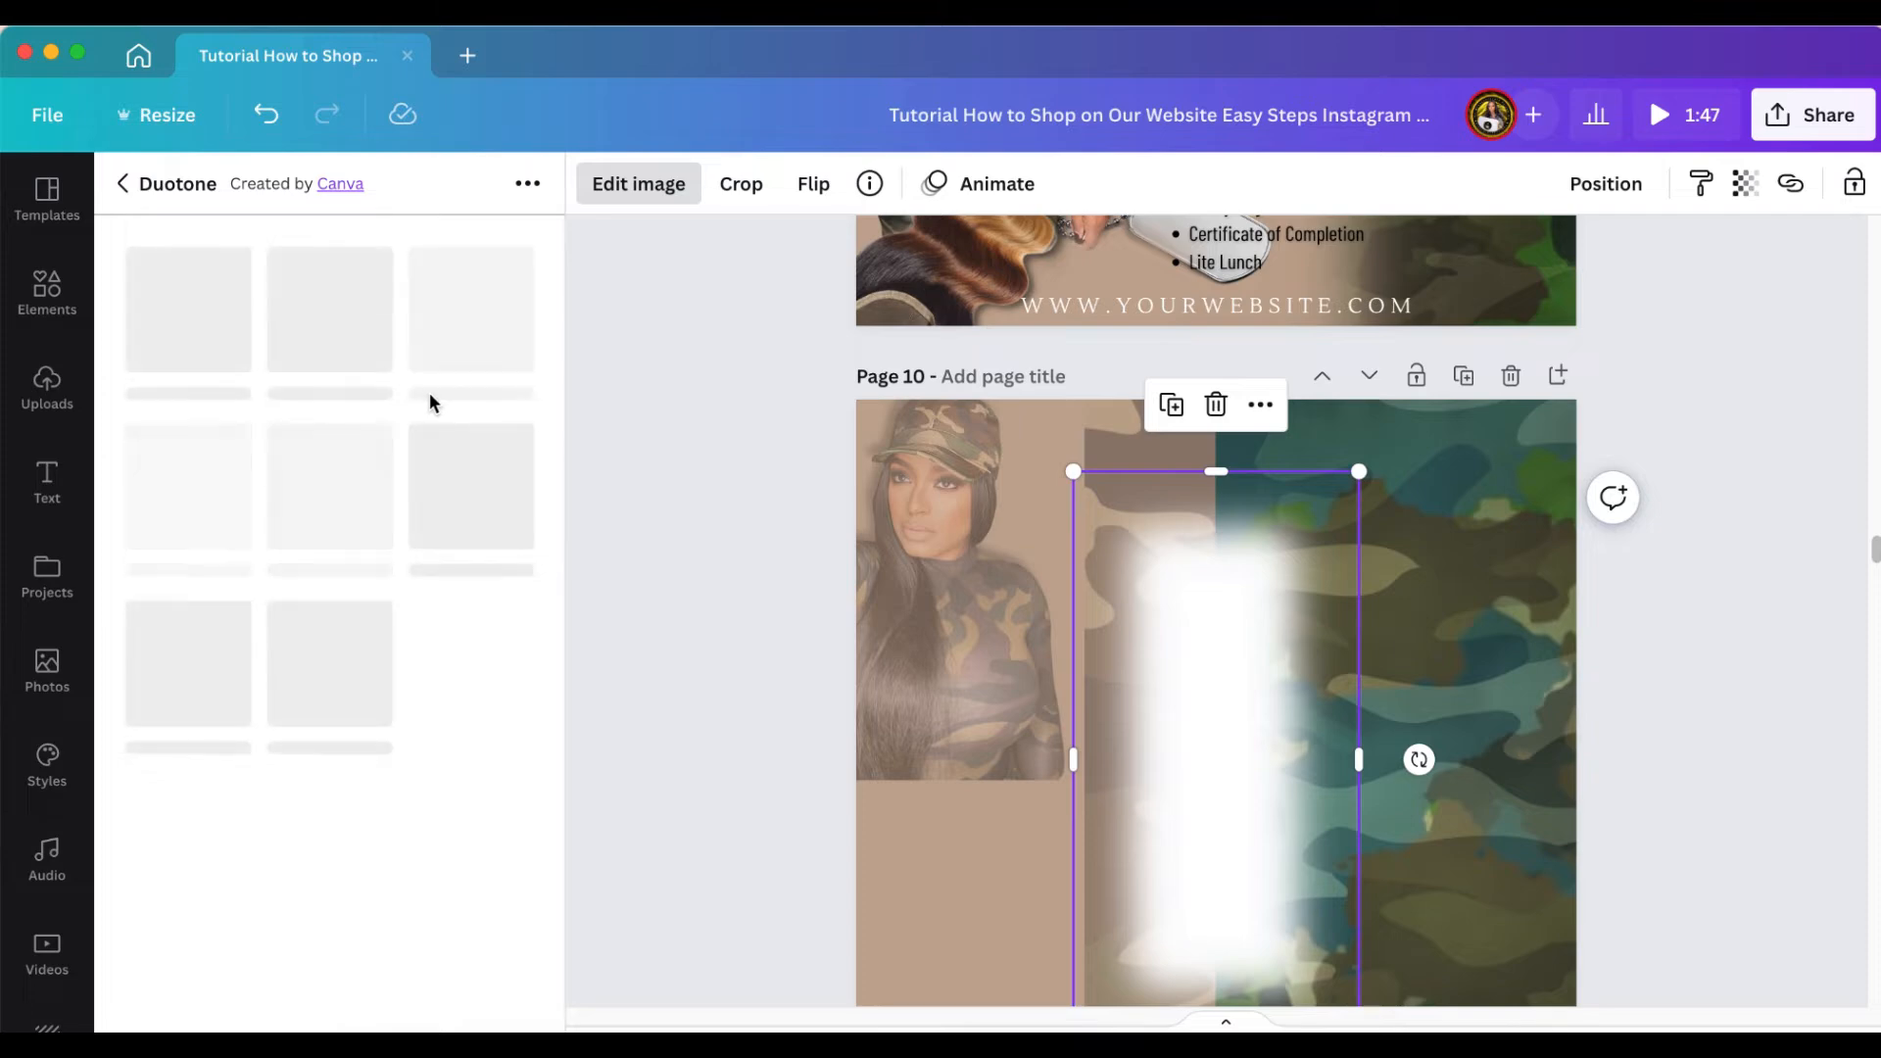
scroll(656, 541, down, 1)
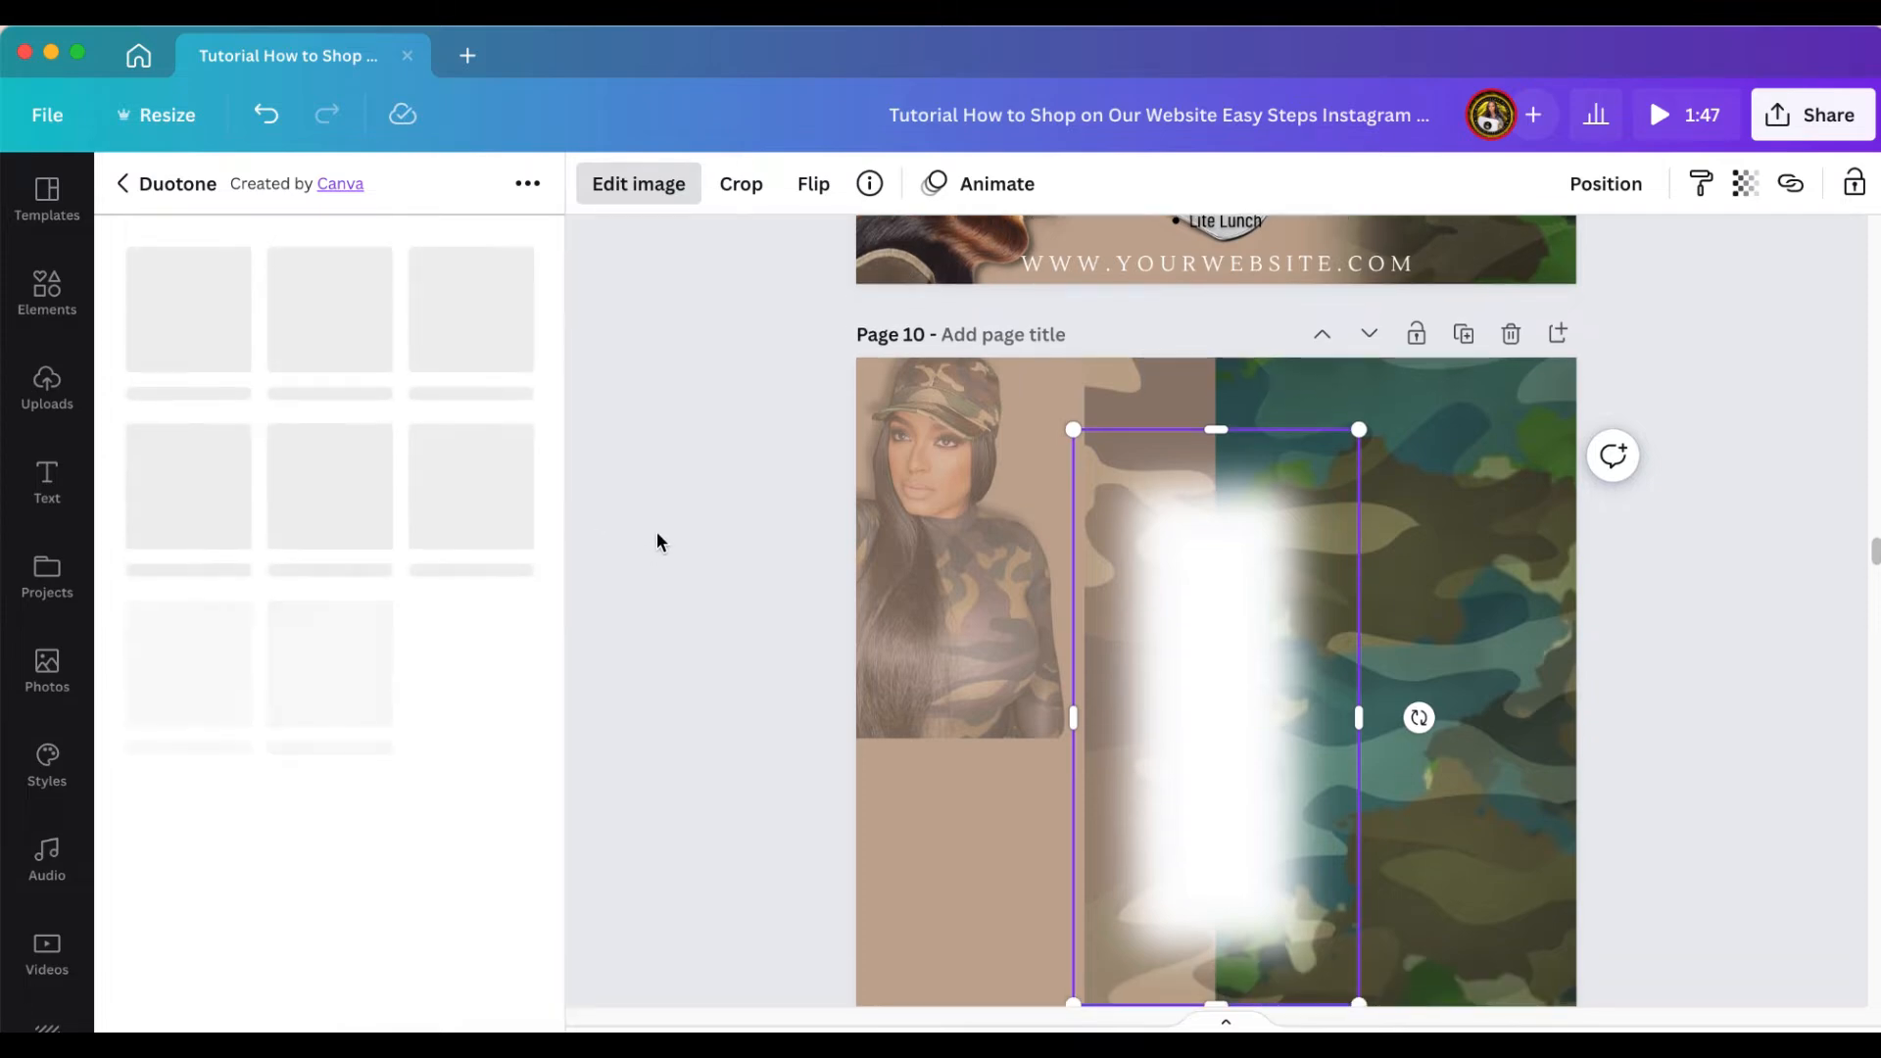
scroll(651, 522, down, 1)
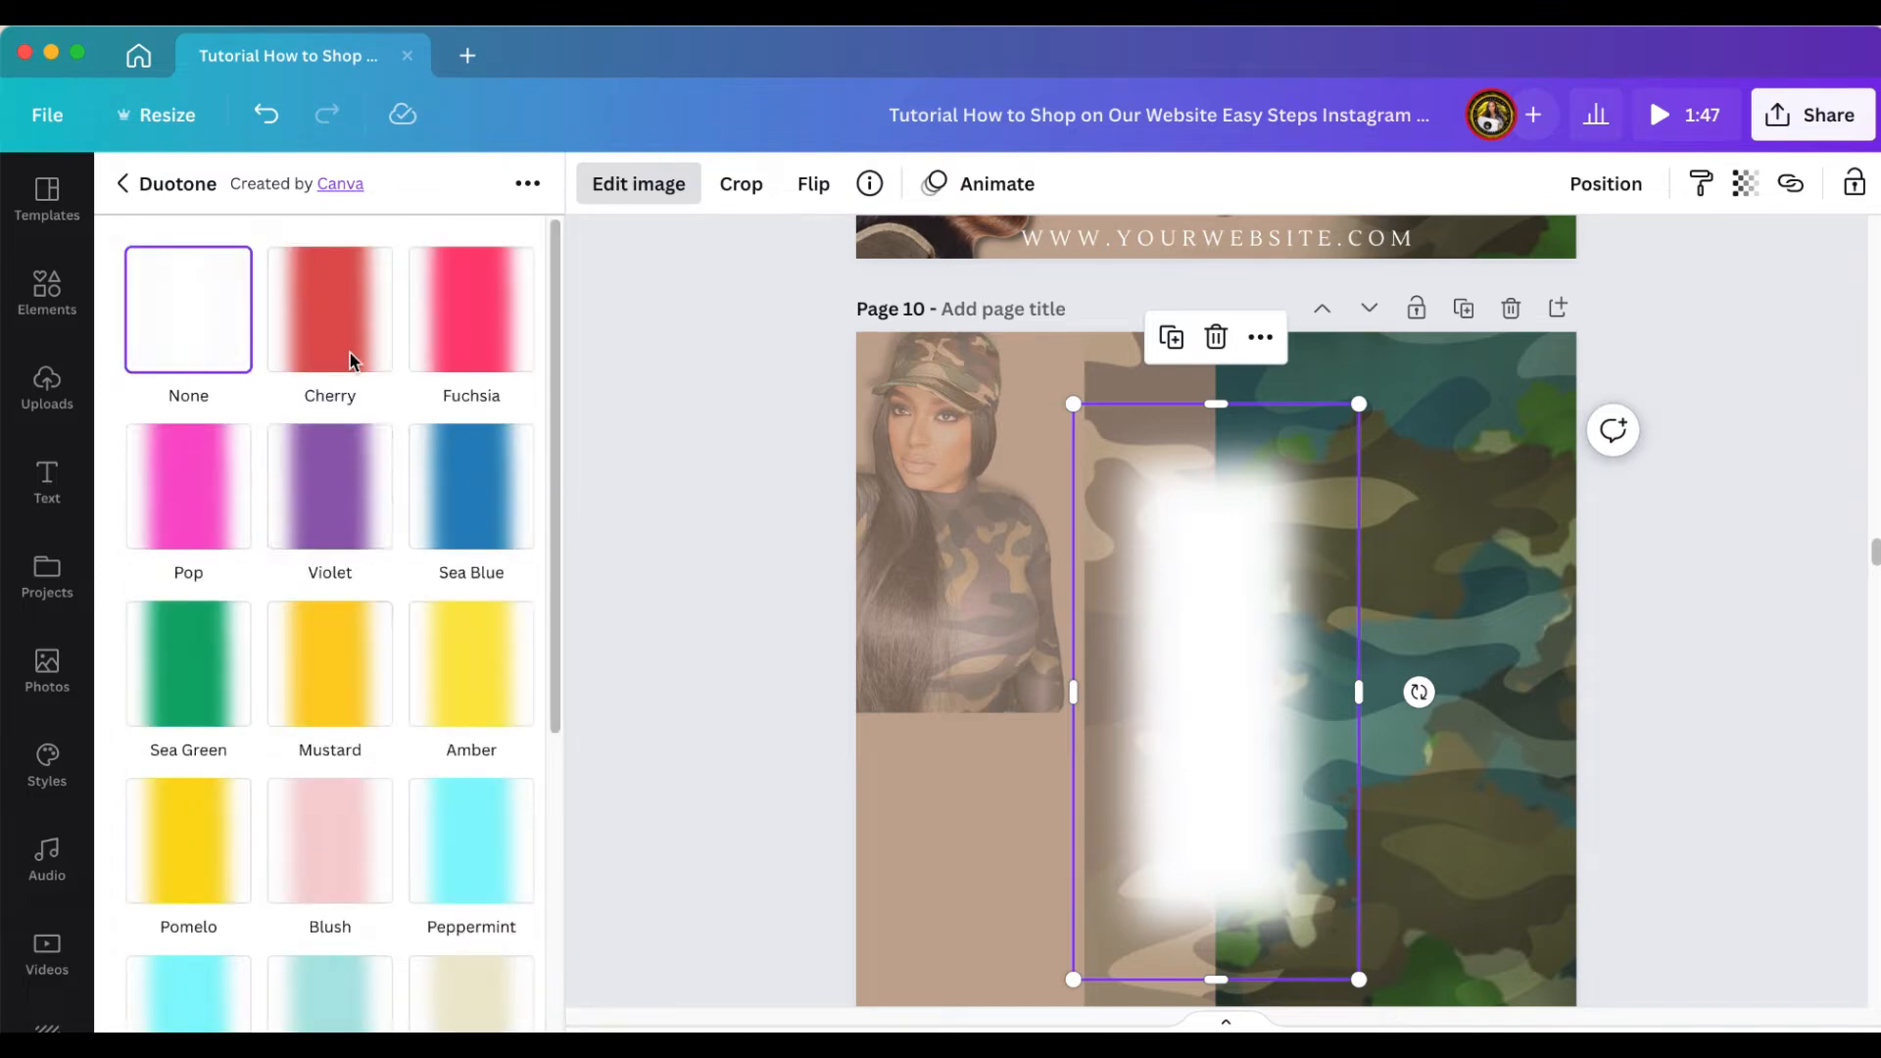
click(324, 322)
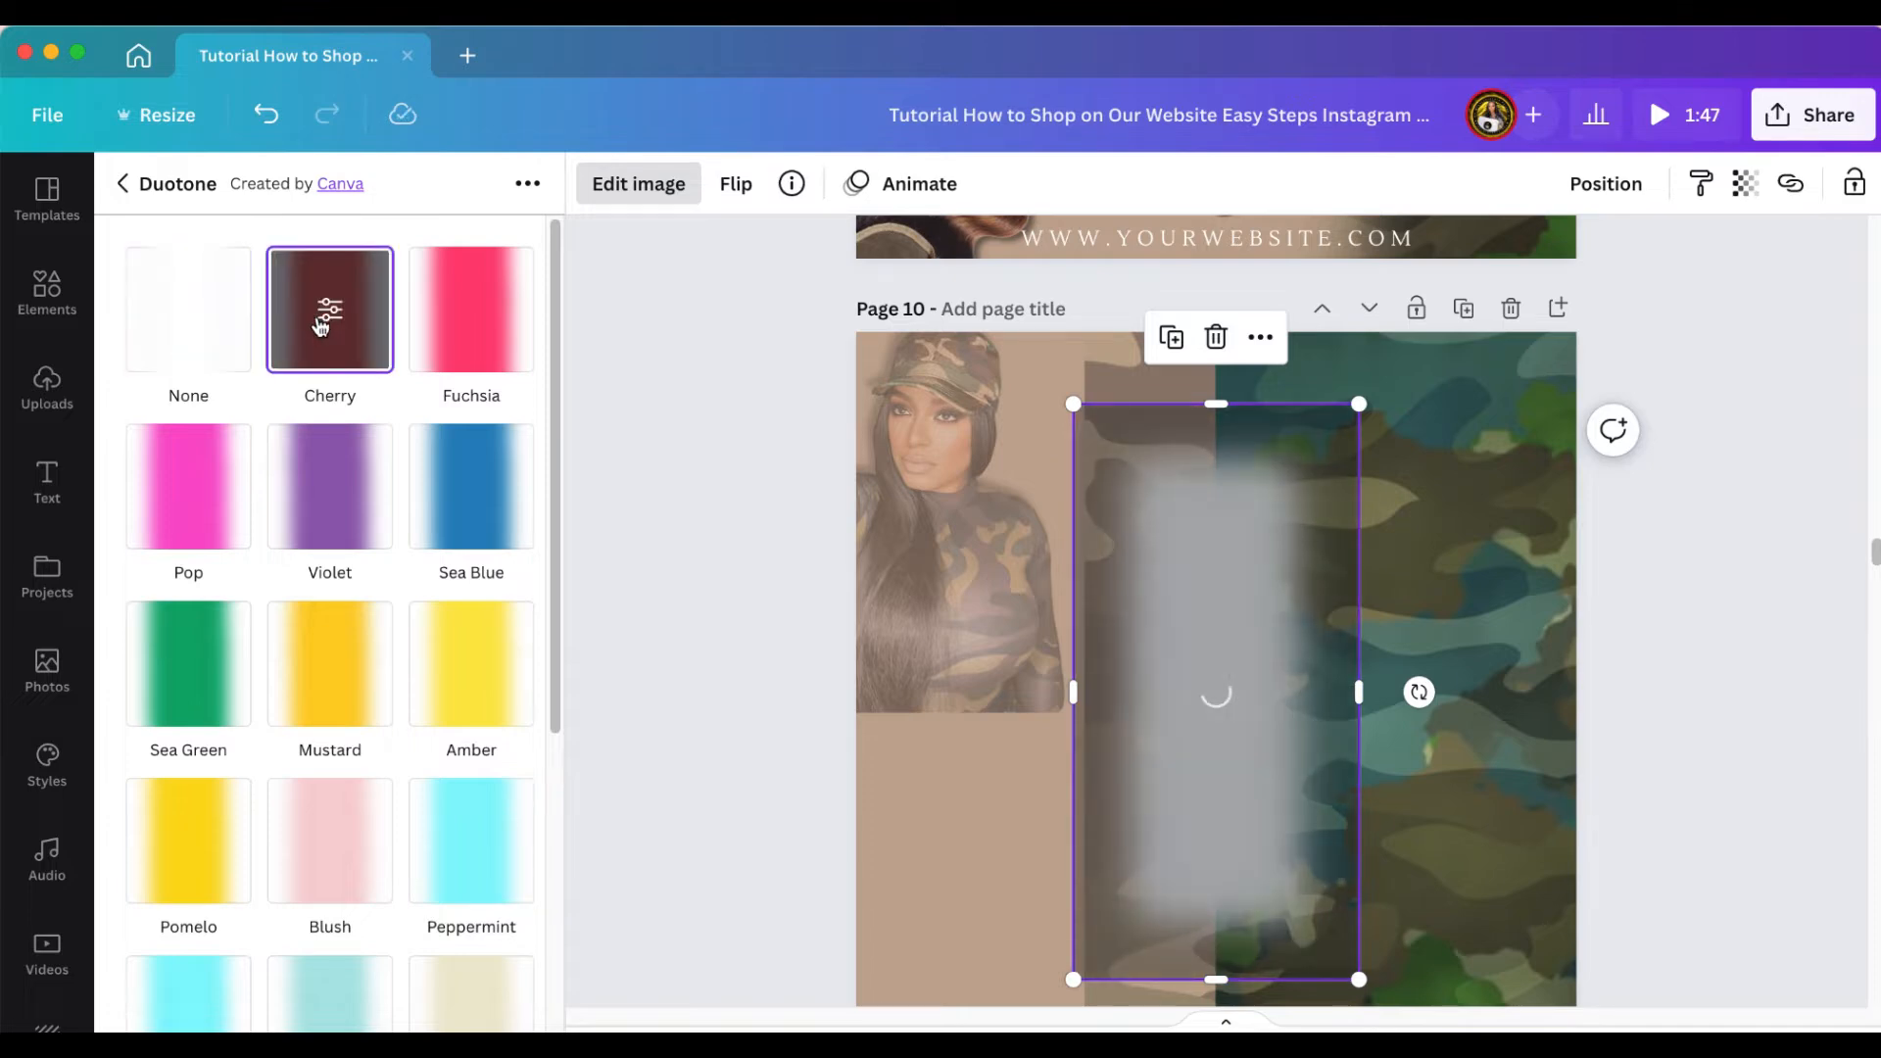
click(333, 310)
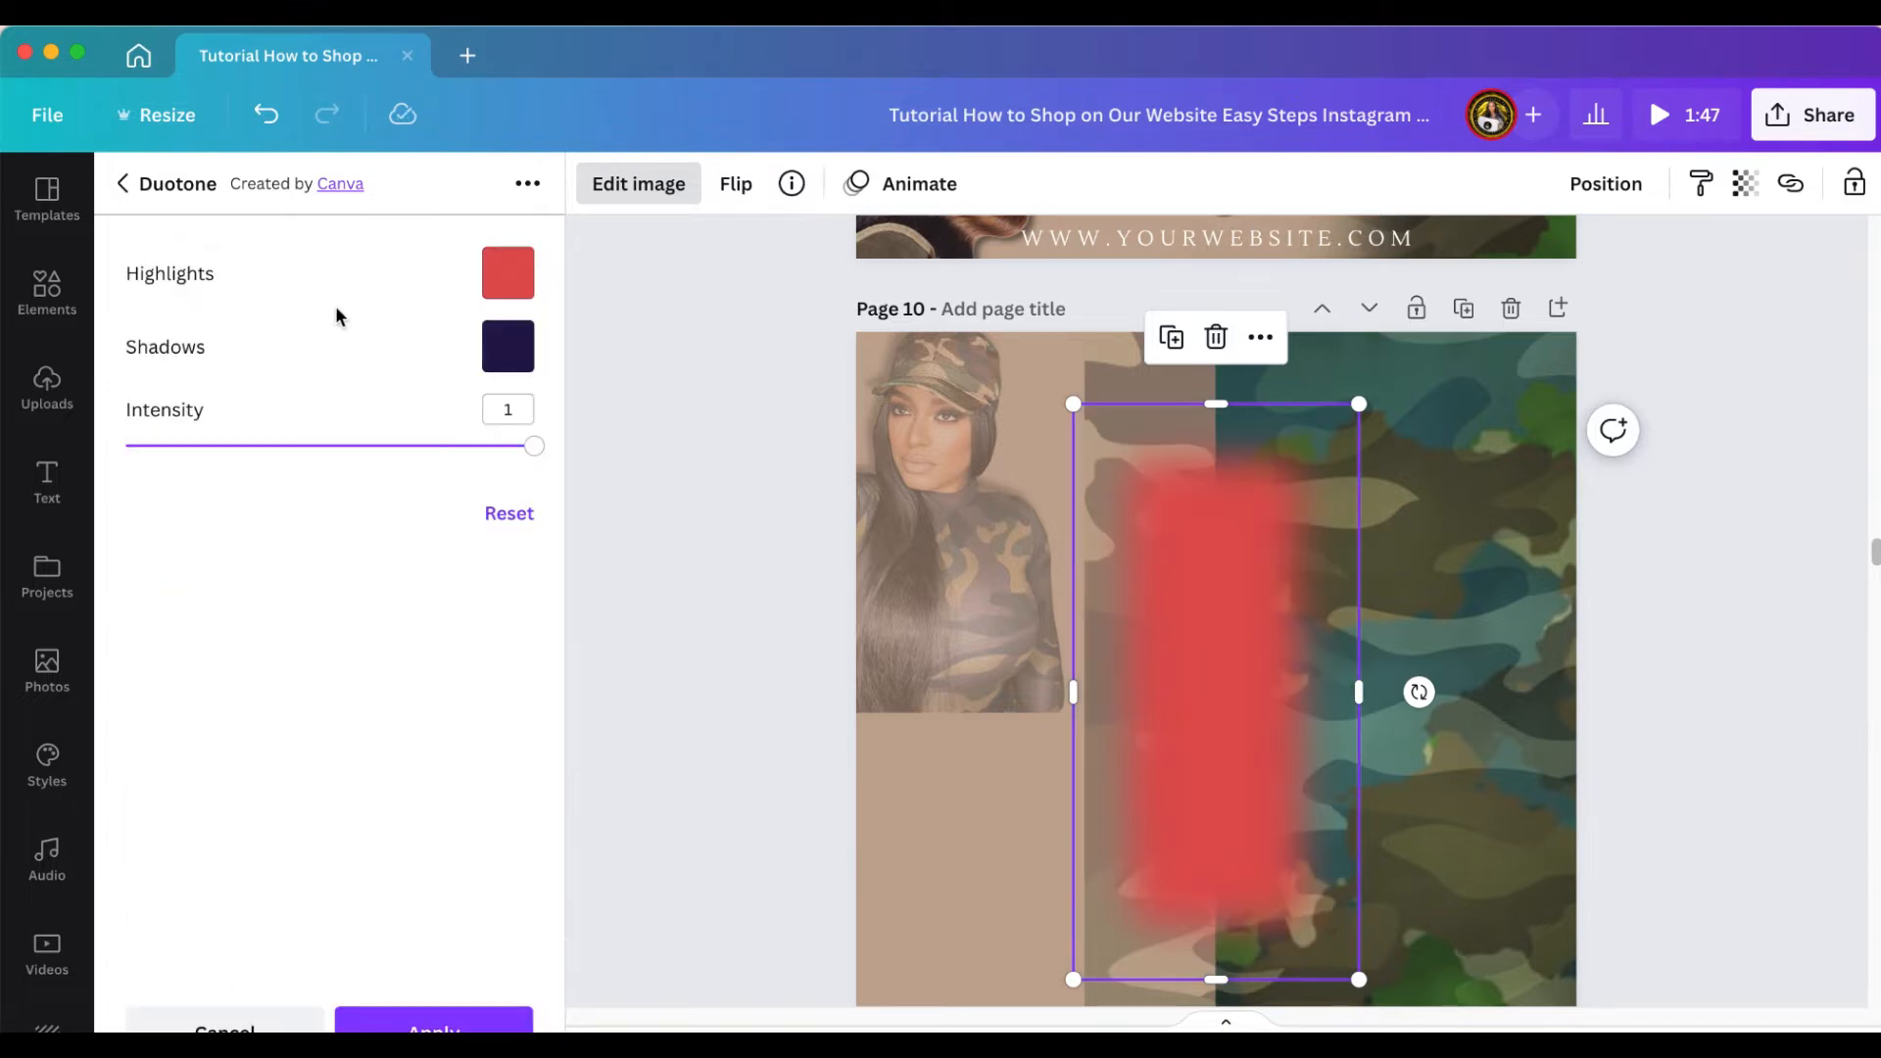
Set both the Duotone shadows and highlights to #C4AA96, sampled from the page's tan background, and apply the effect
click(505, 348)
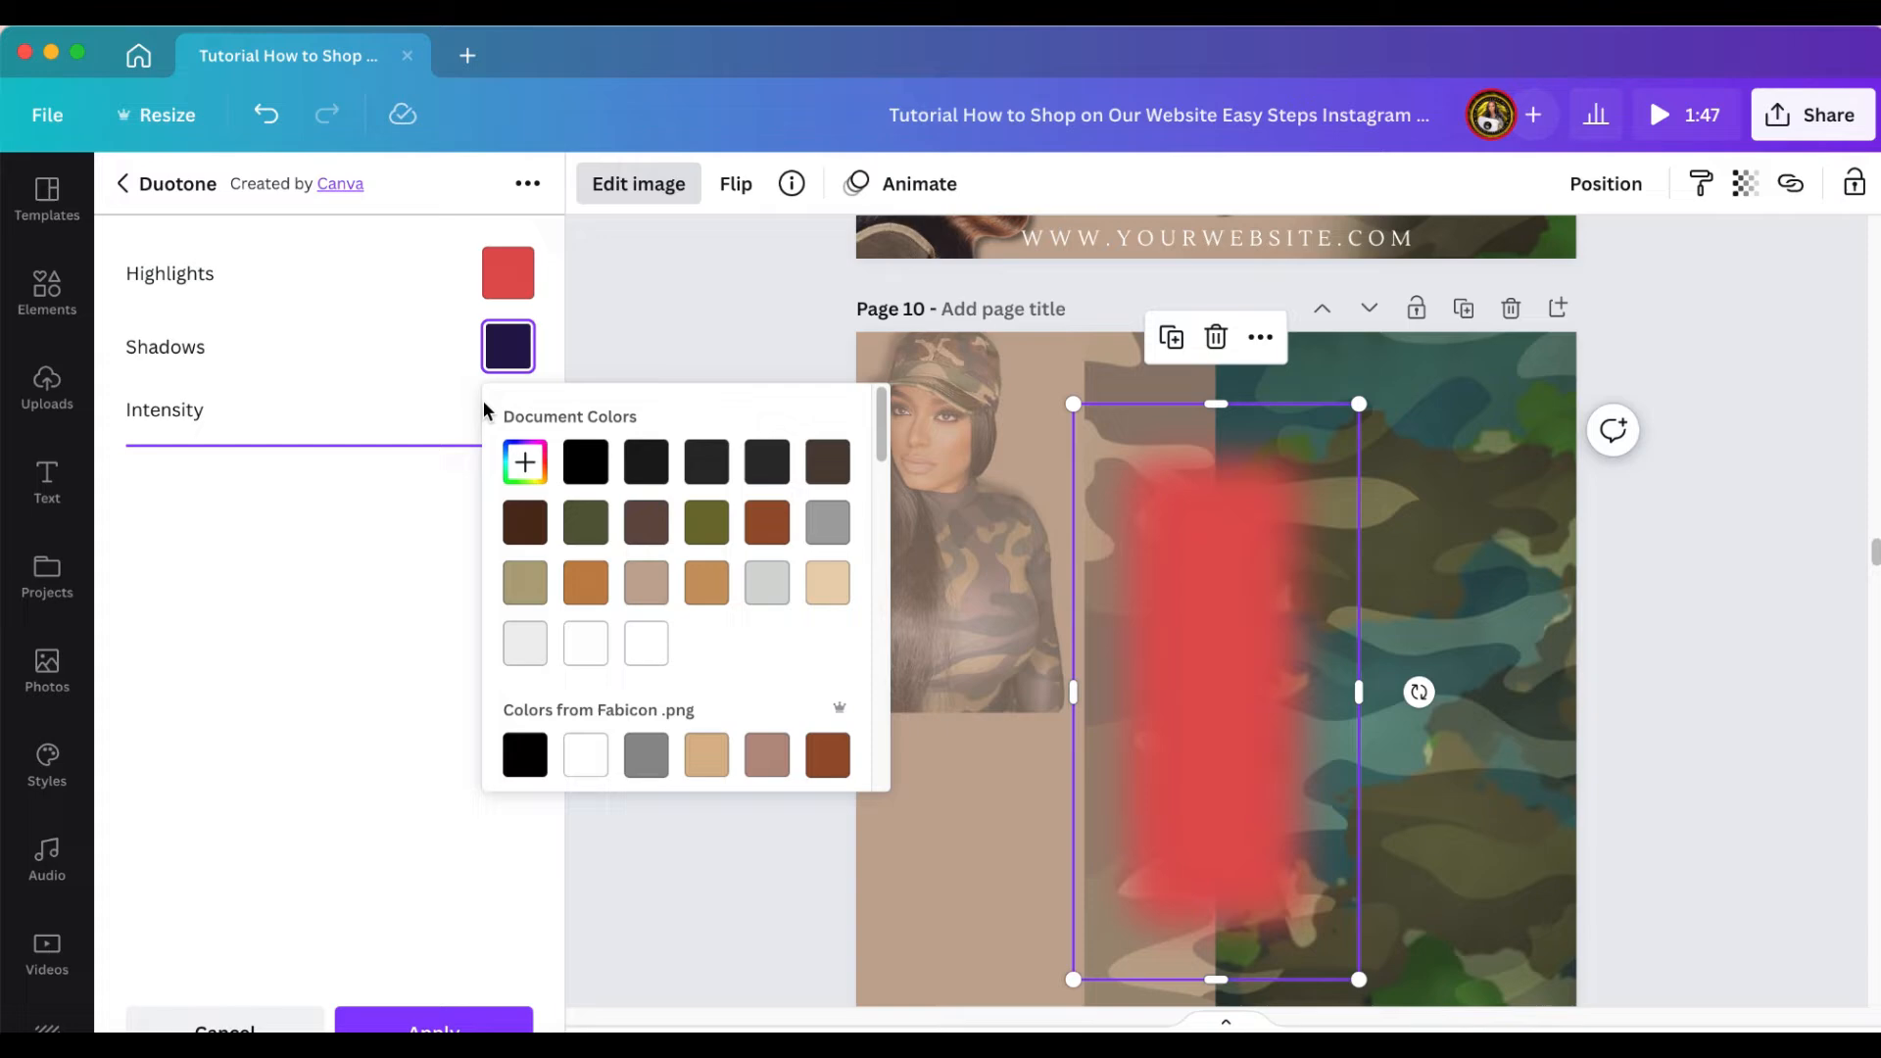
click(525, 462)
click(814, 725)
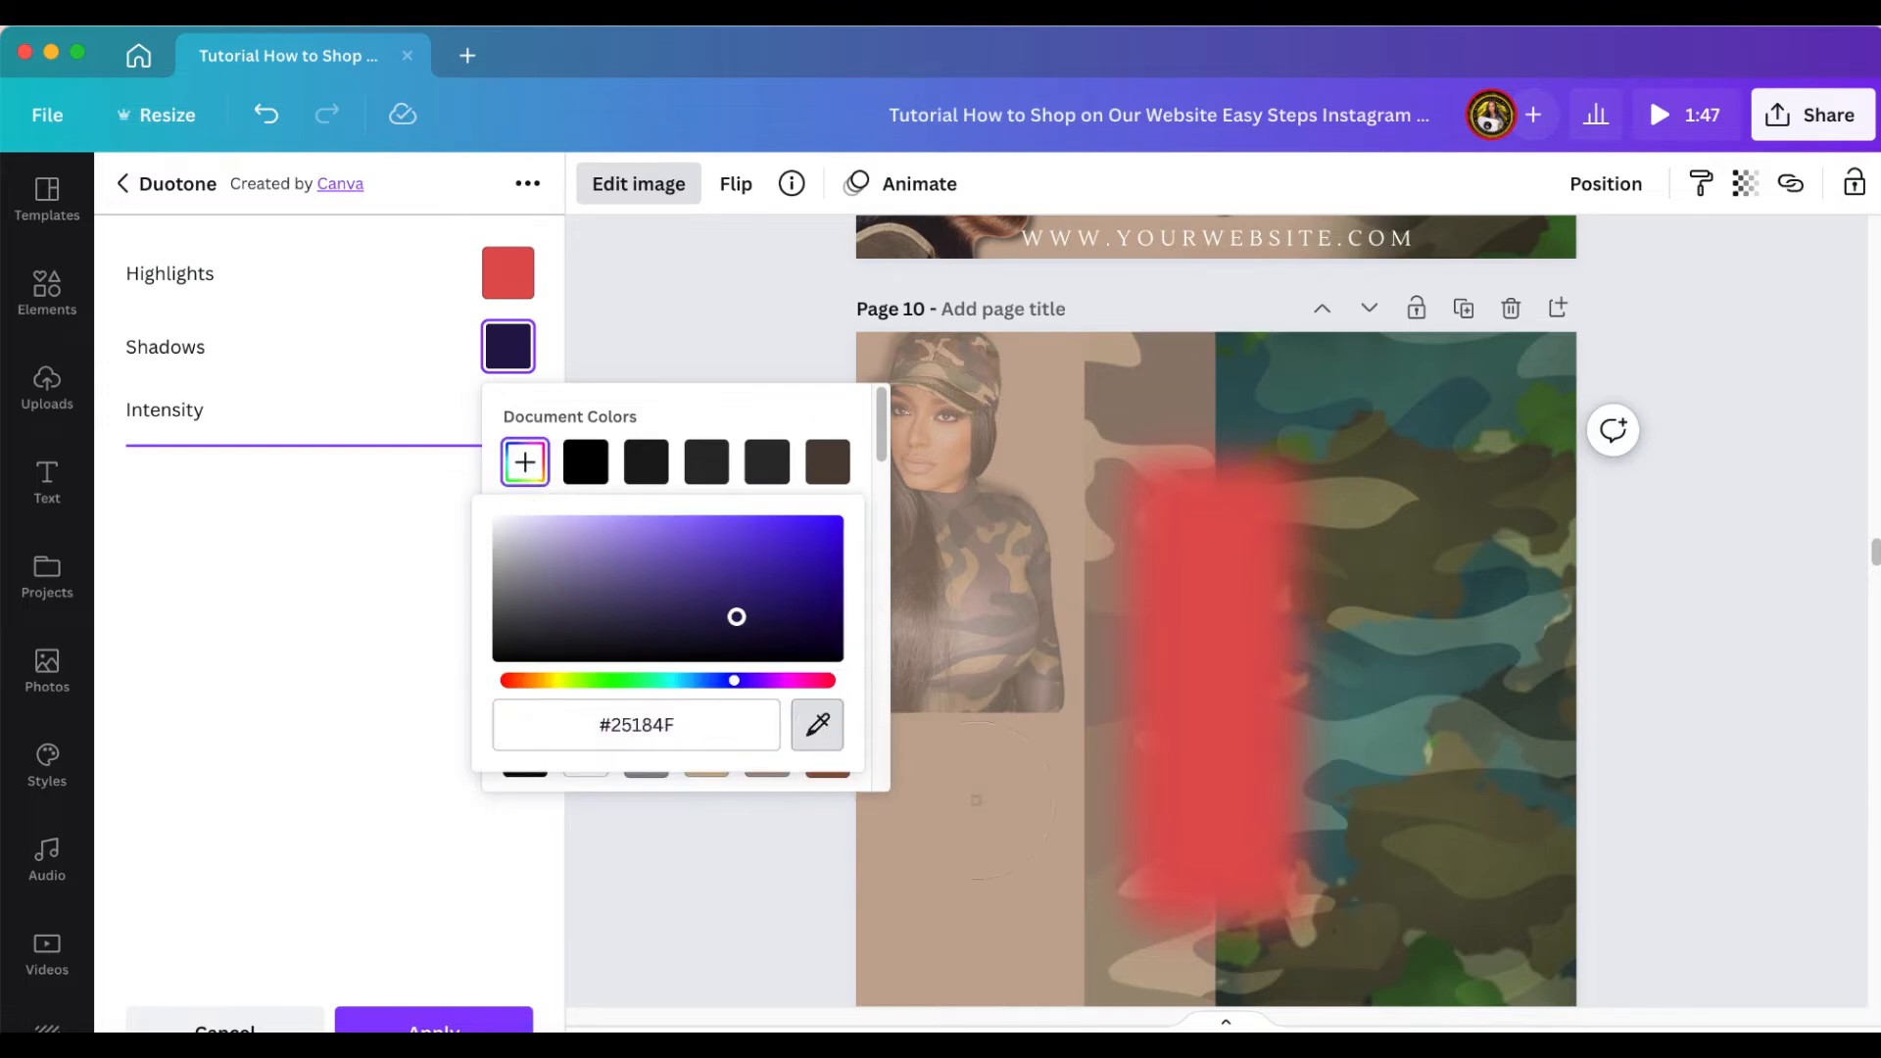
click(996, 821)
click(530, 292)
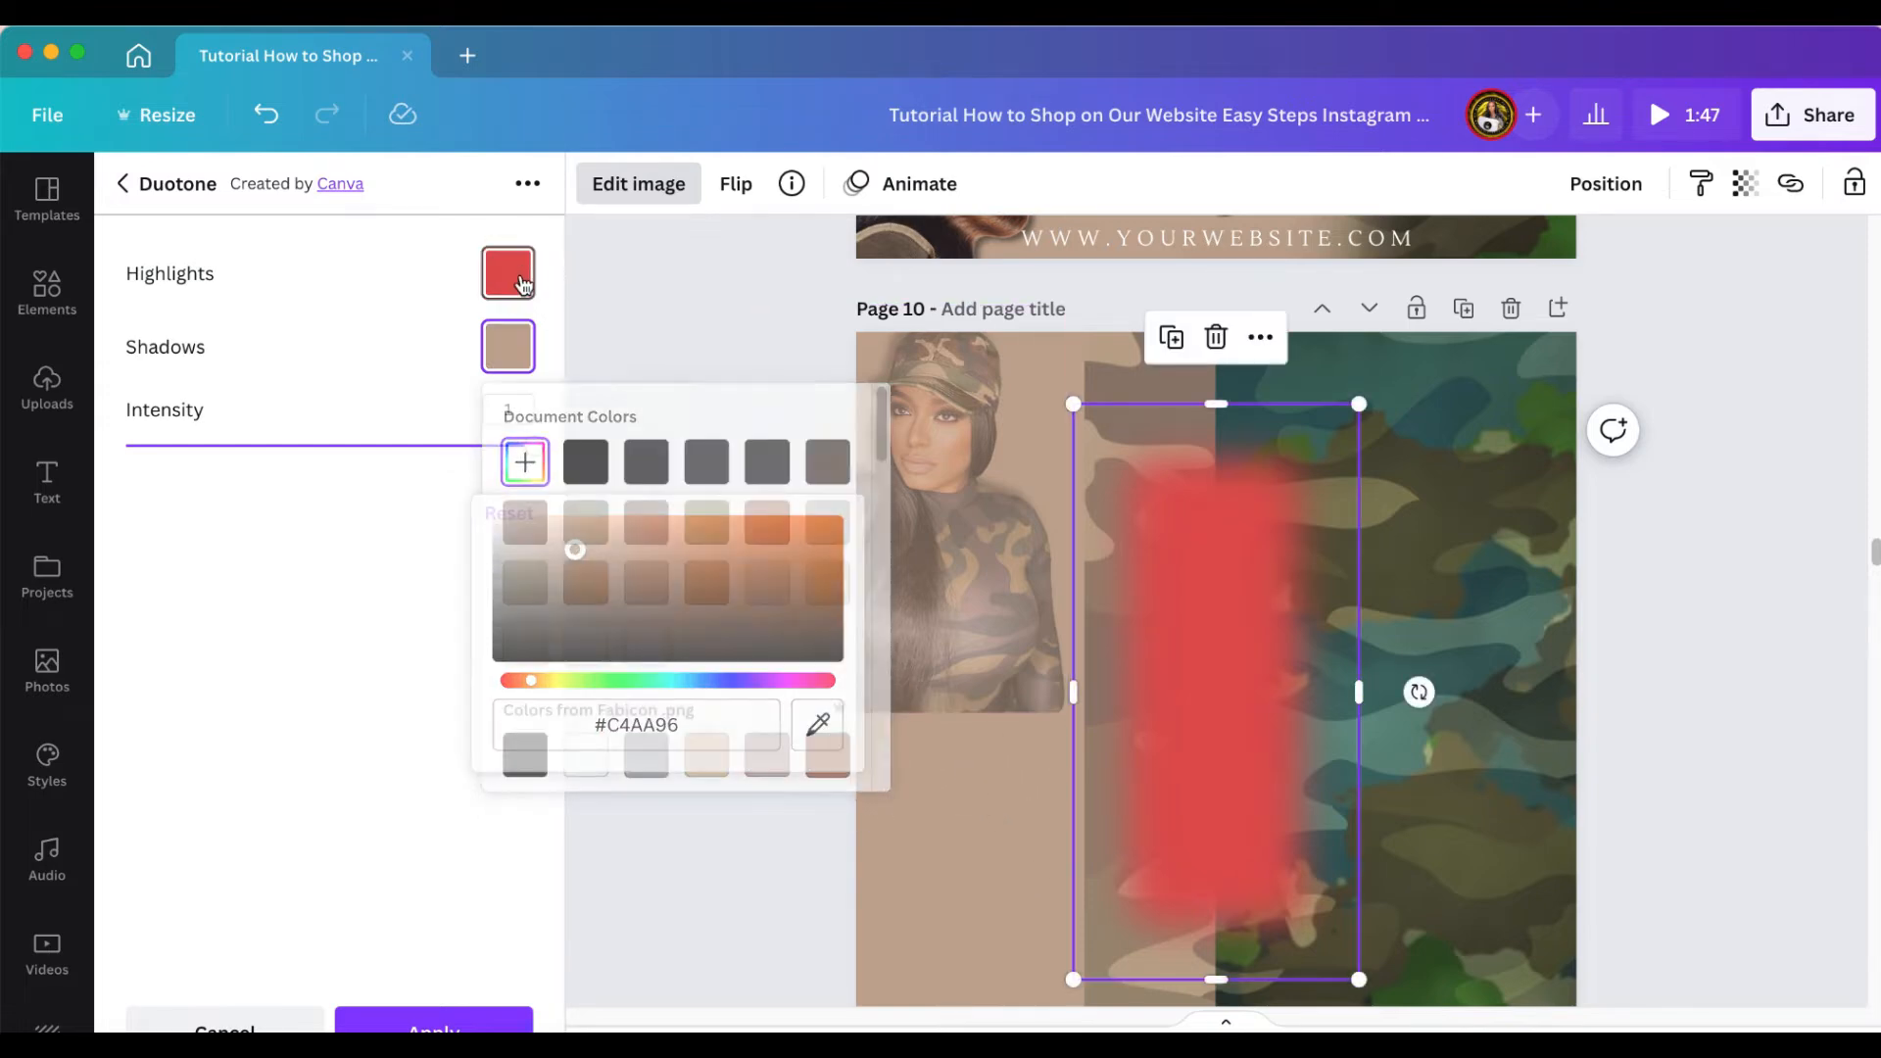
click(523, 390)
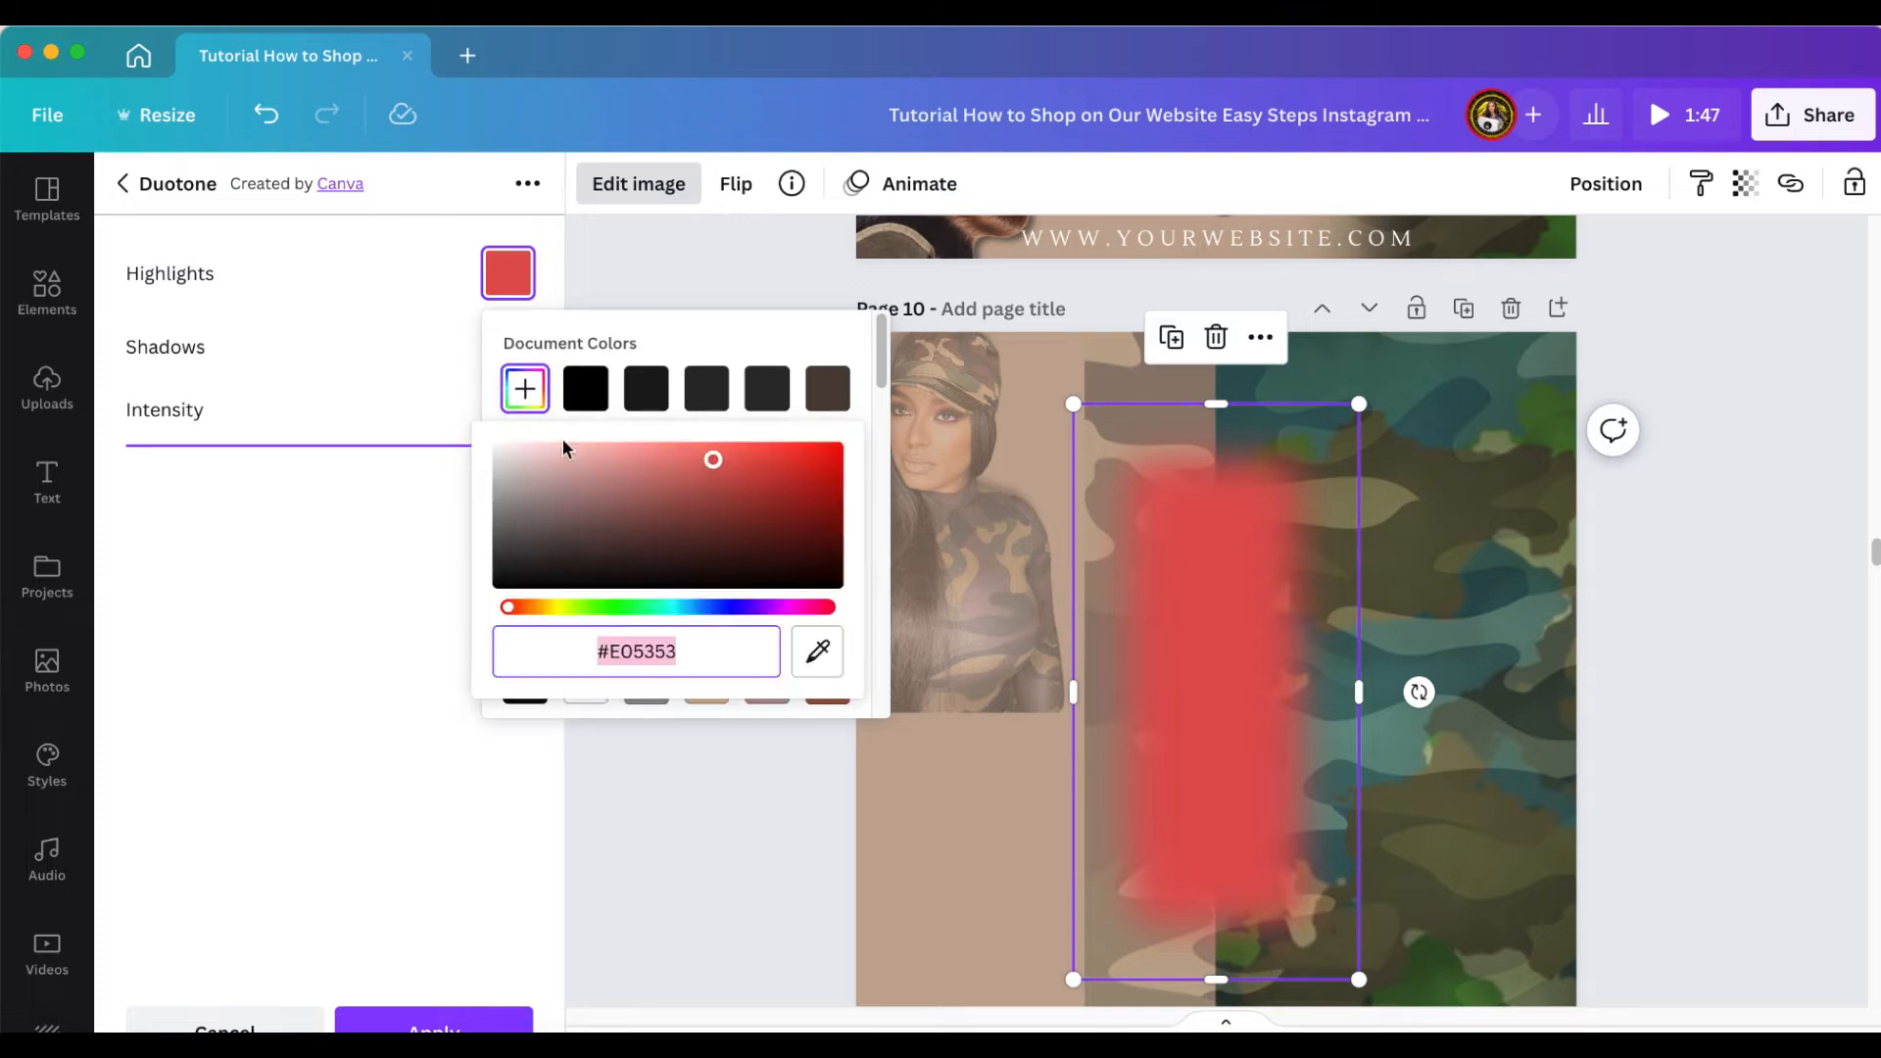
click(817, 651)
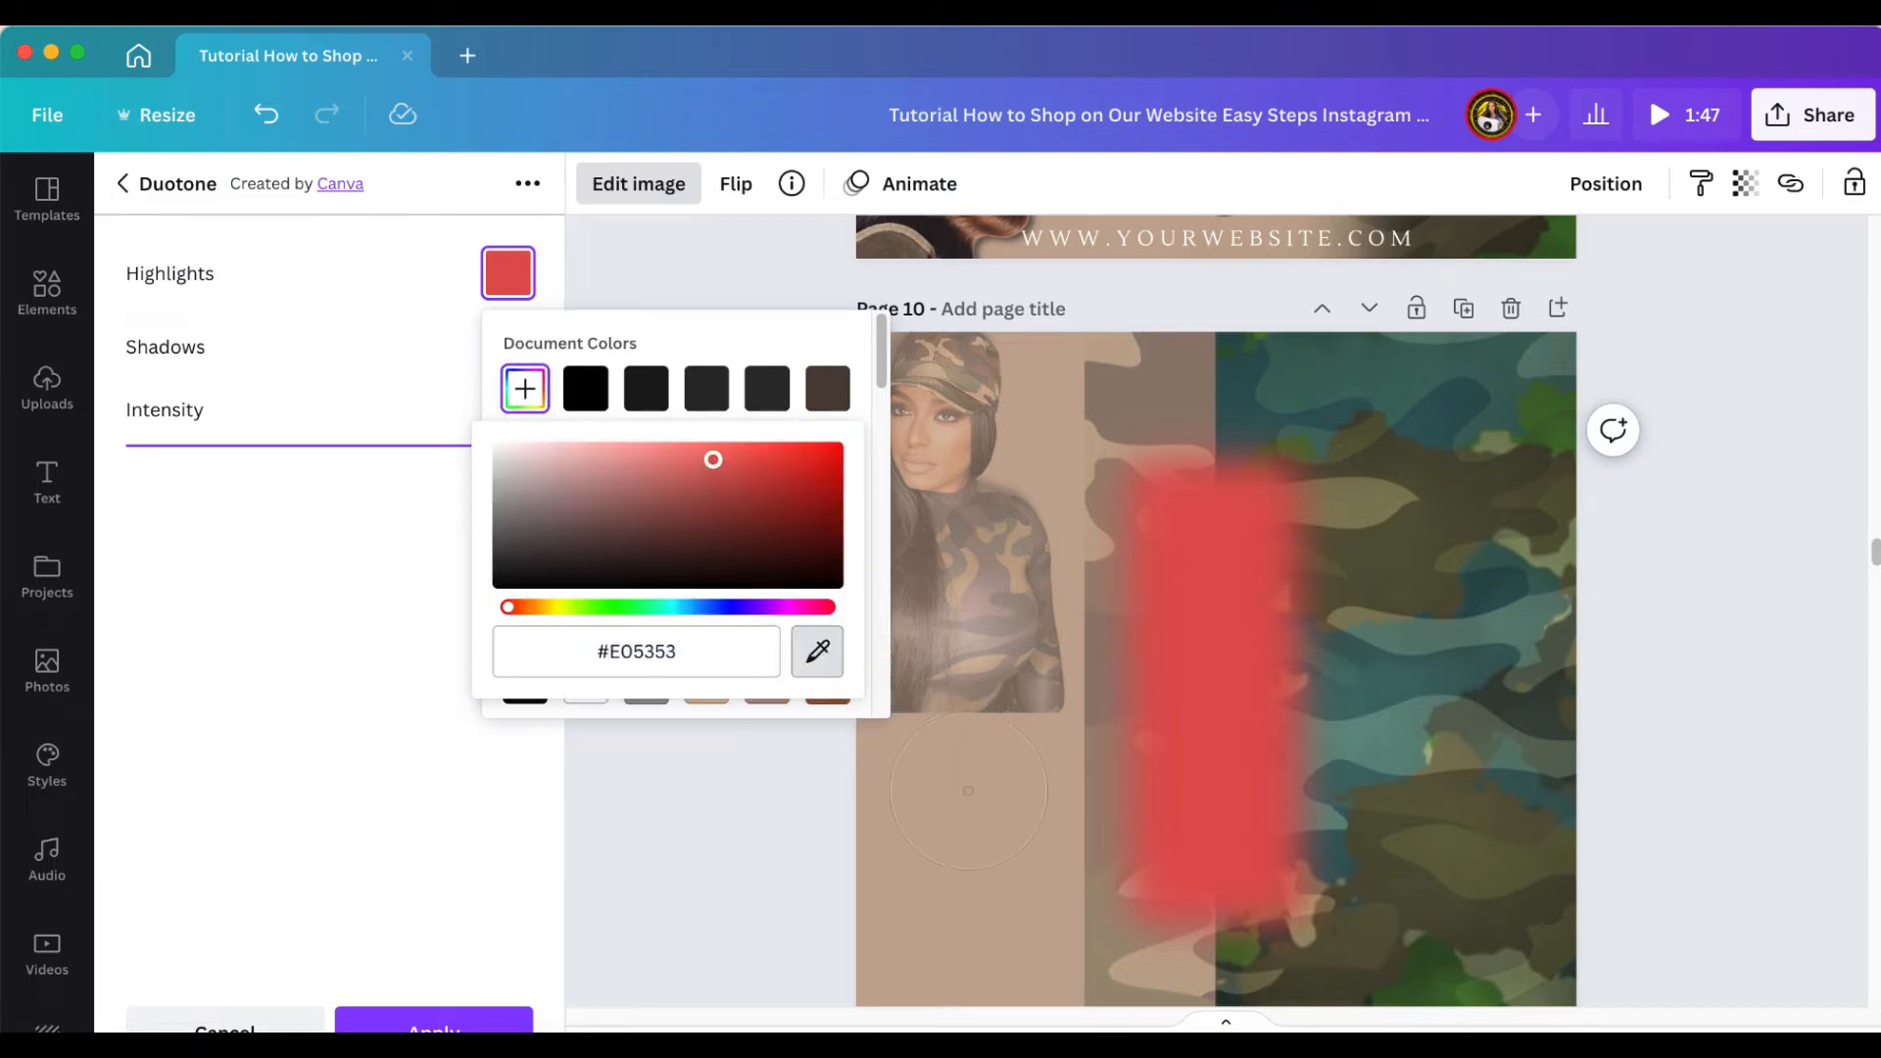
click(965, 817)
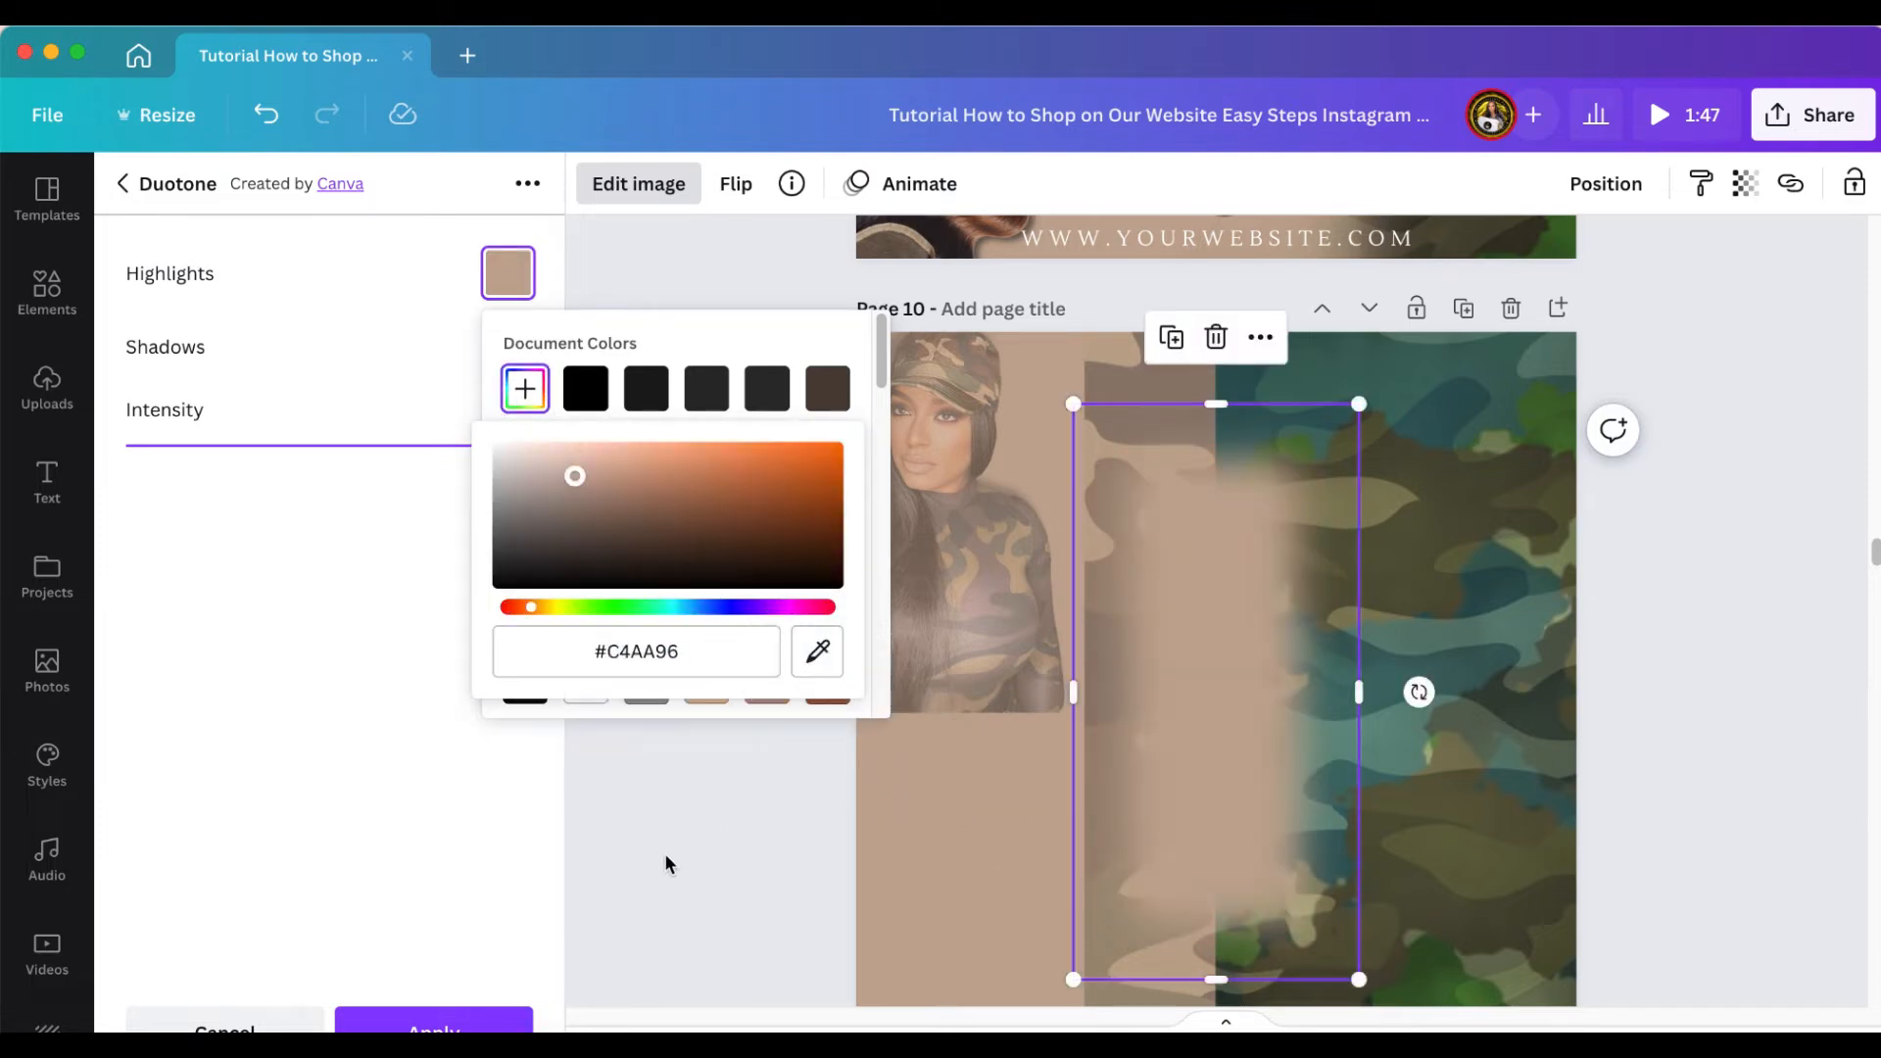
click(461, 1019)
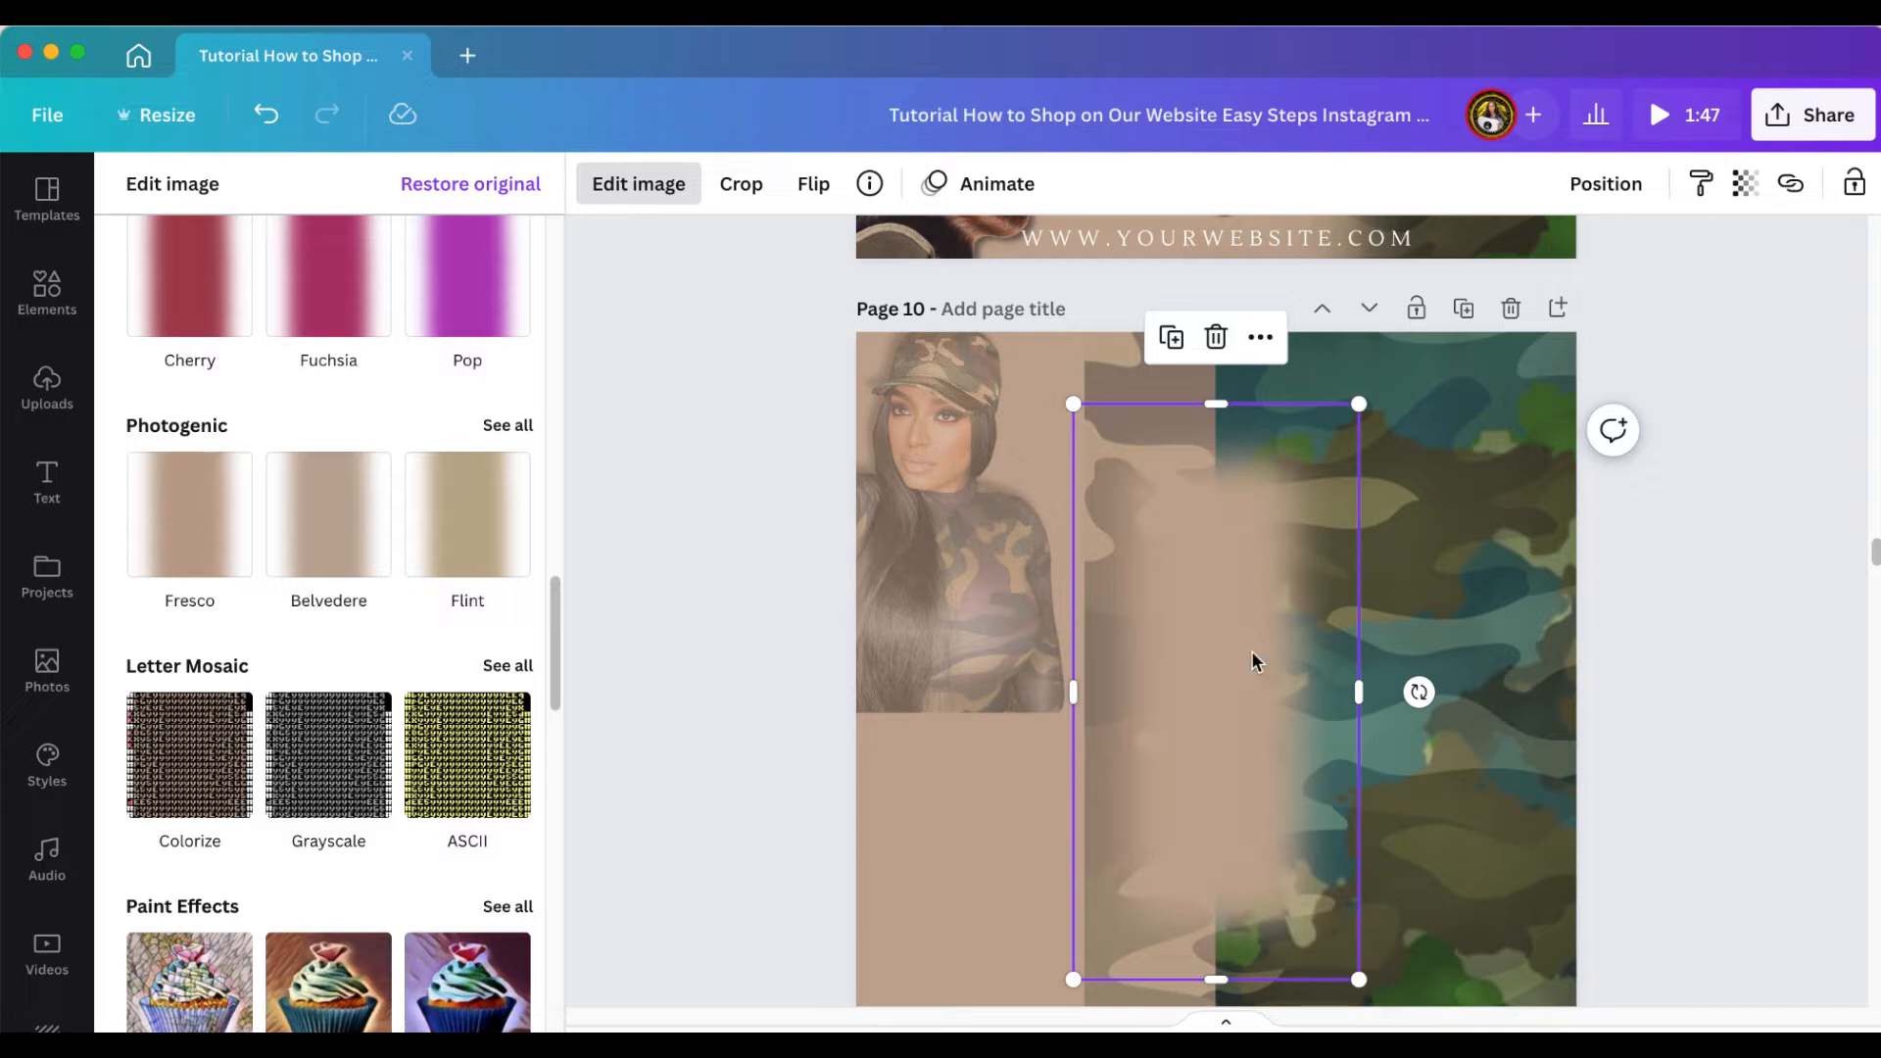
Move the tan blurred rectangle up over the faded selfie's right side and the left edge of the camouflage pattern
drag(1223, 658, 1099, 519)
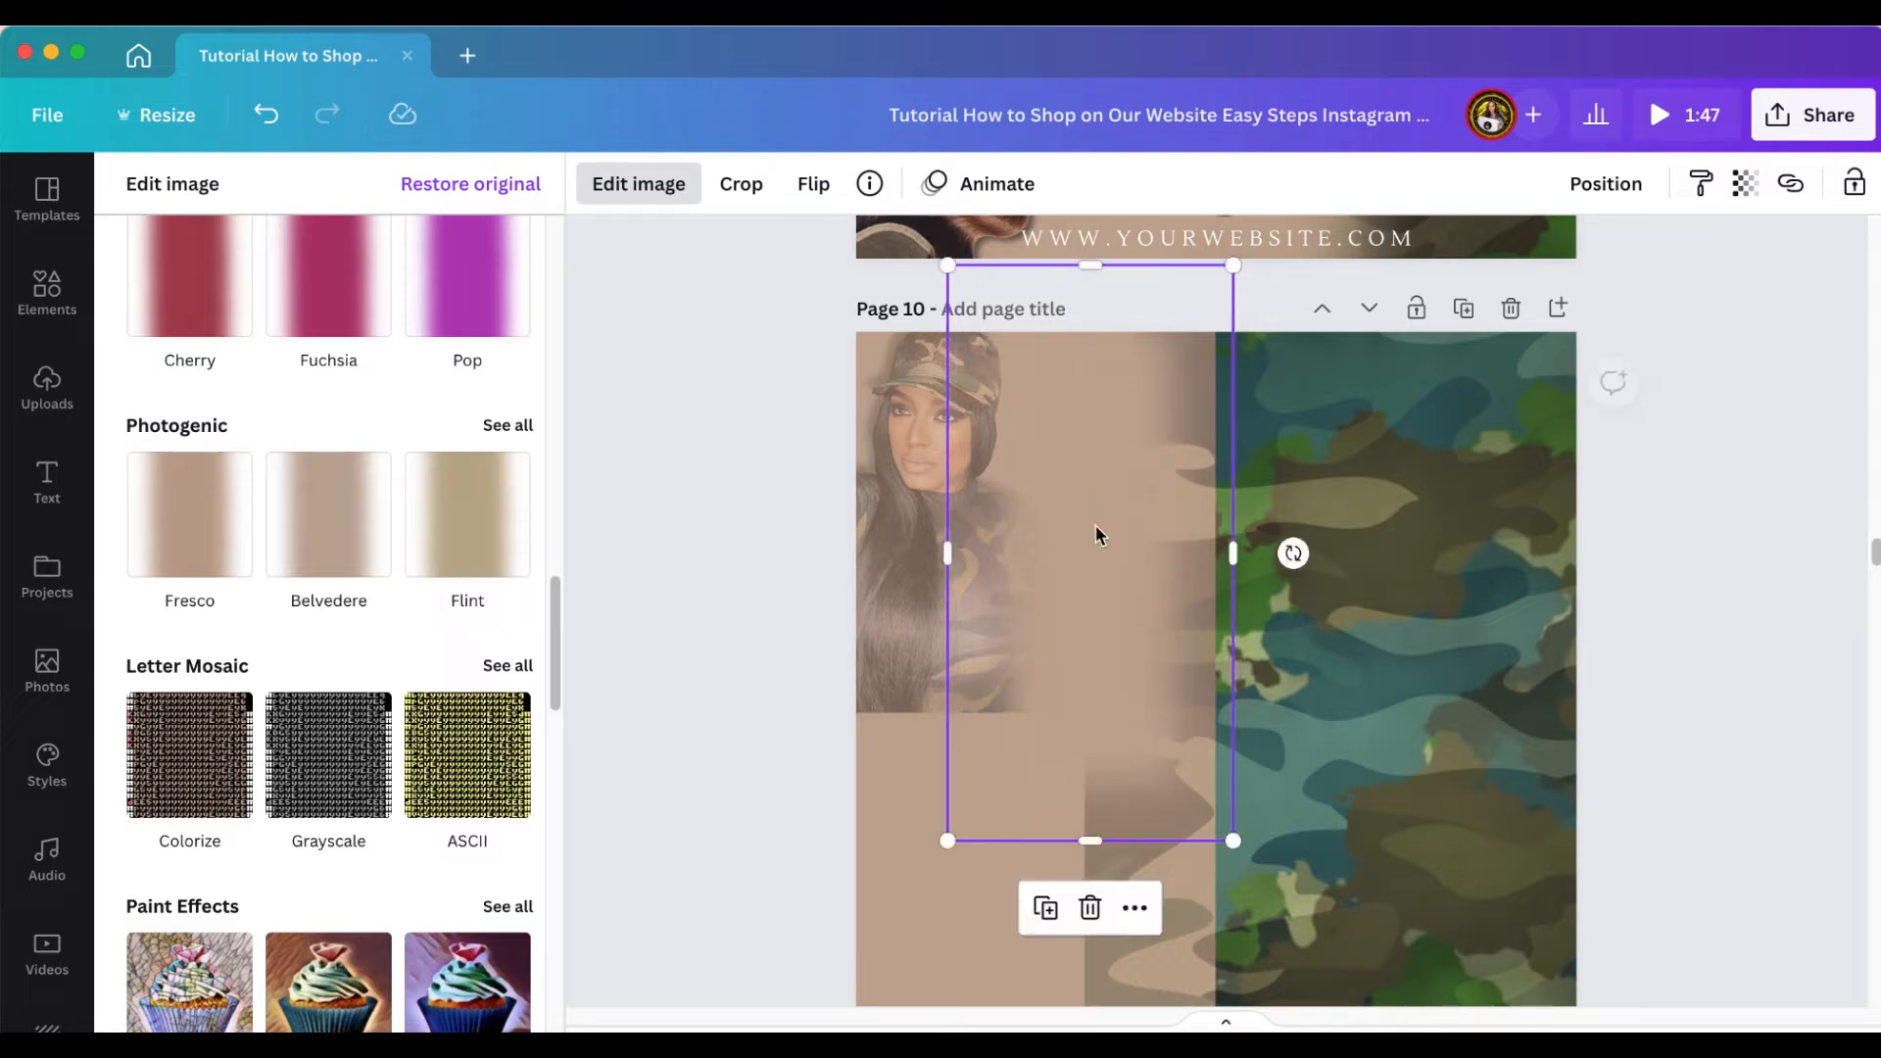
click(1362, 855)
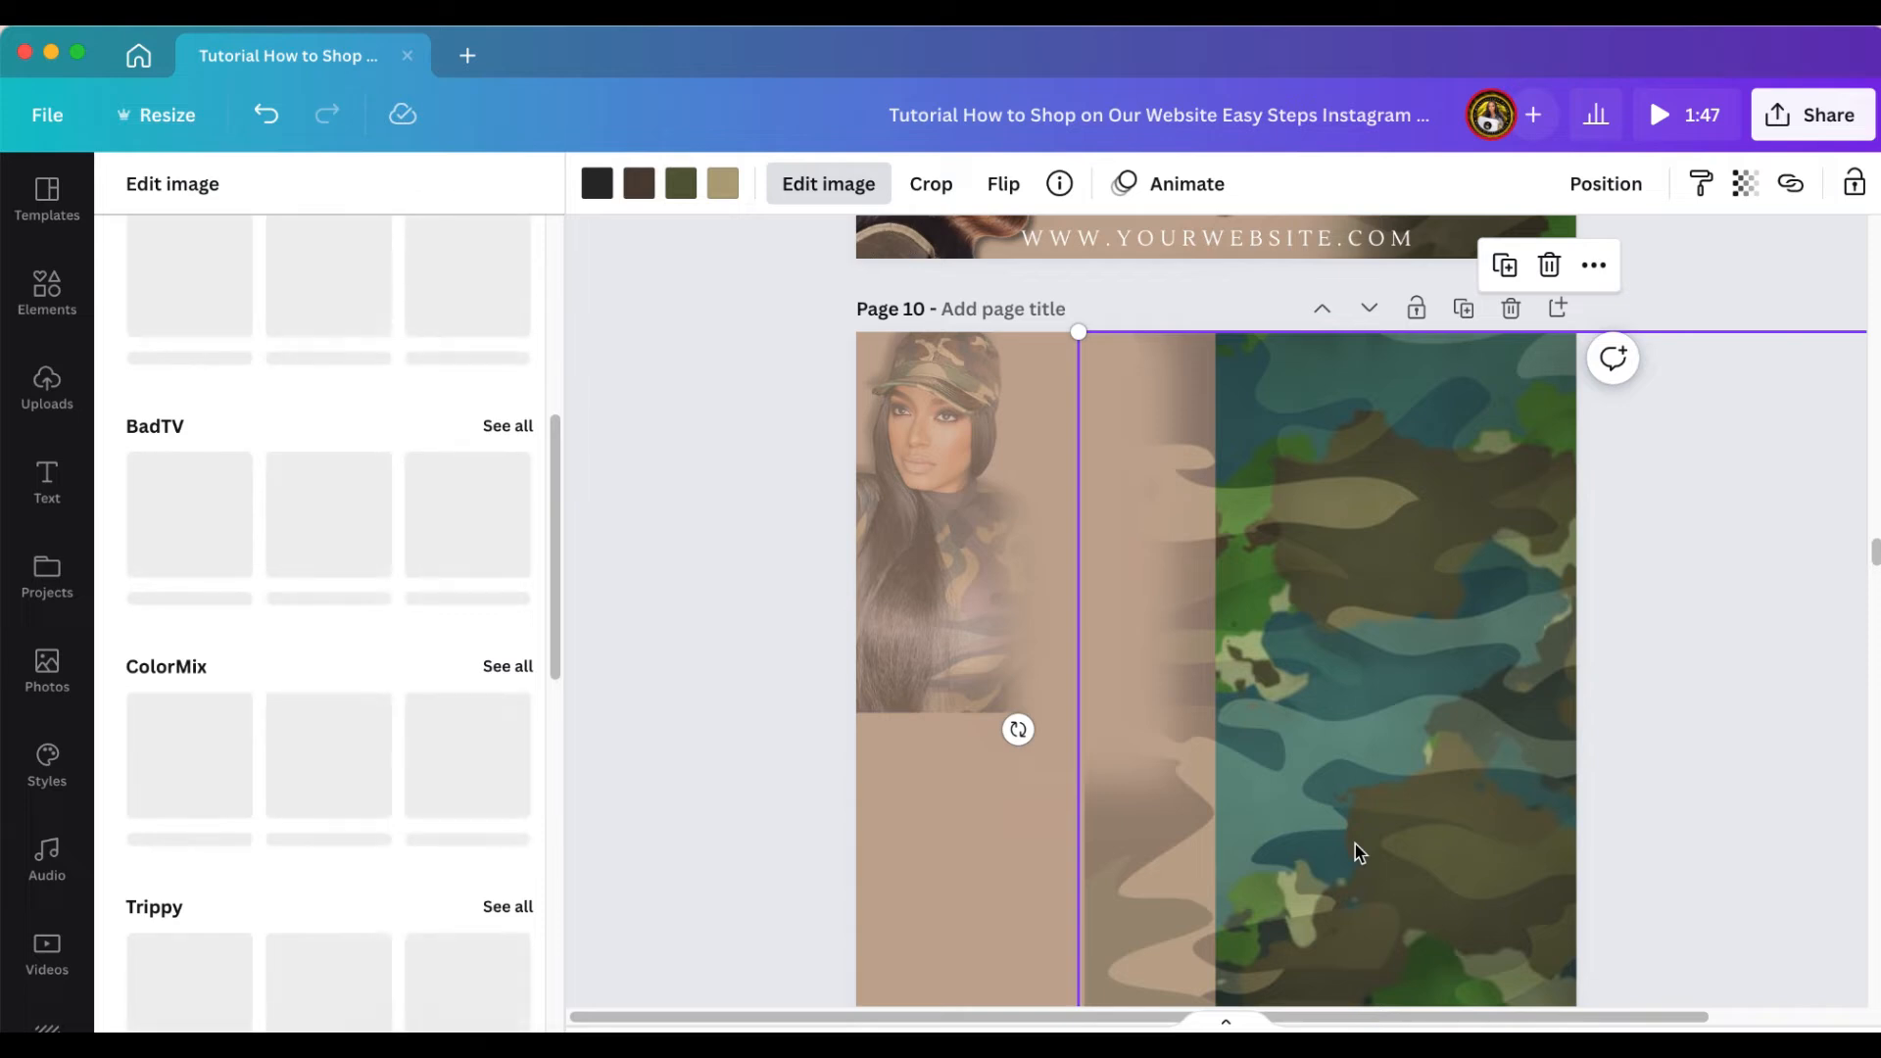
Extend the camouflage video's left edge on page 10 until it lines up with the pattern overlay's left edge
click(1362, 851)
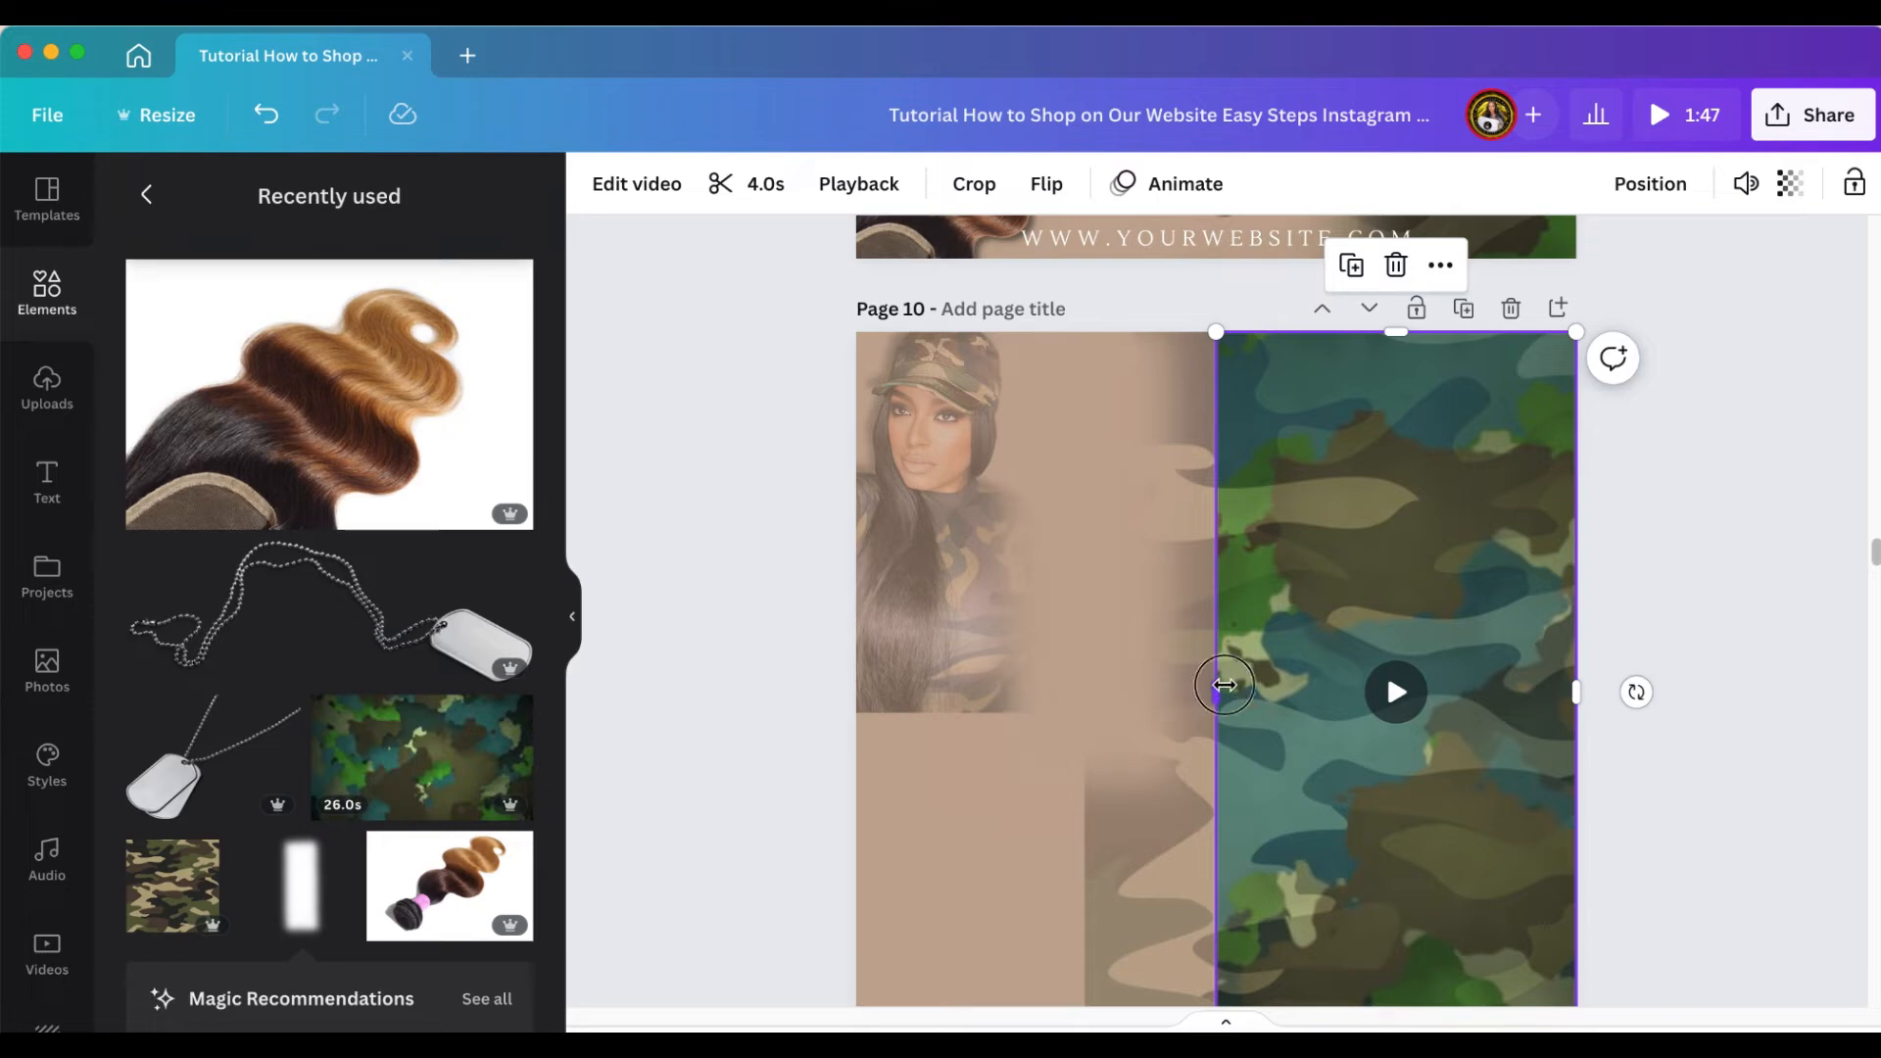
drag(1225, 684, 1089, 651)
click(737, 645)
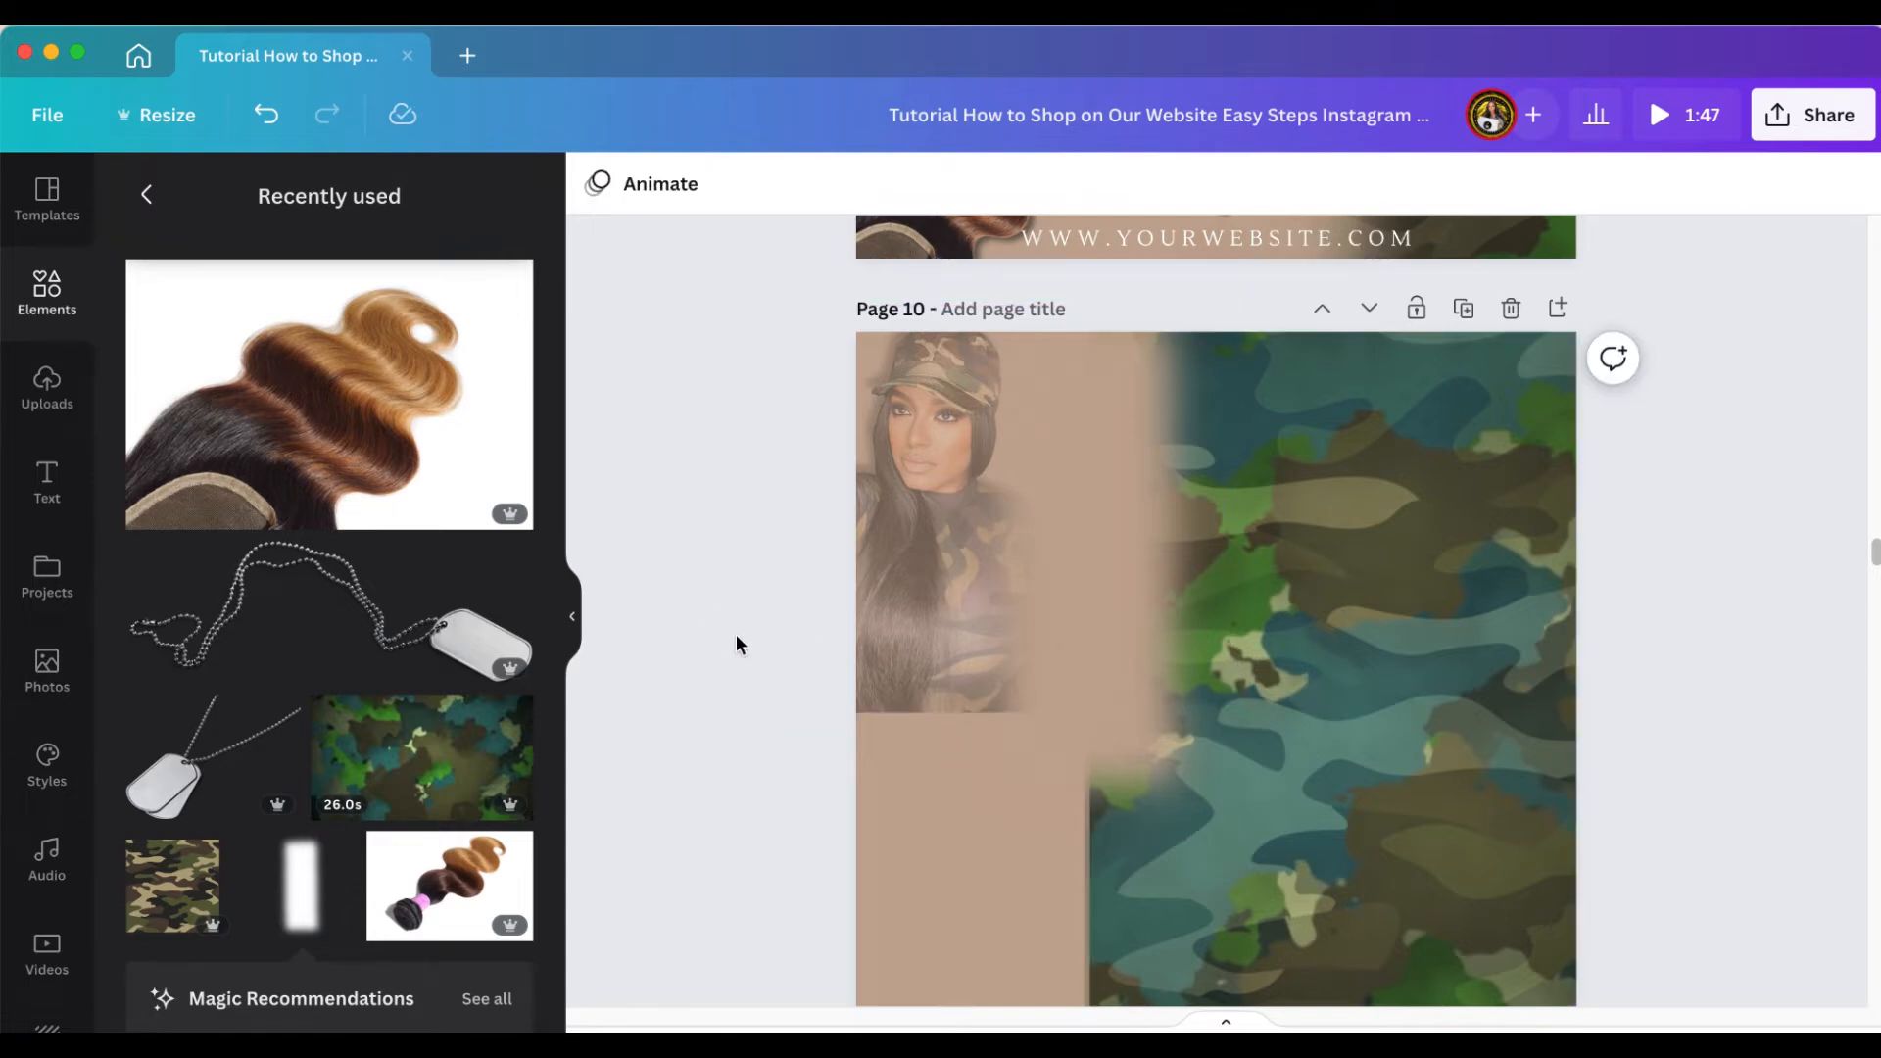
Enlarge the tan blurred rectangle and reposition it to cover the whole left edge of the camouflage down to the page's bottom
click(1108, 639)
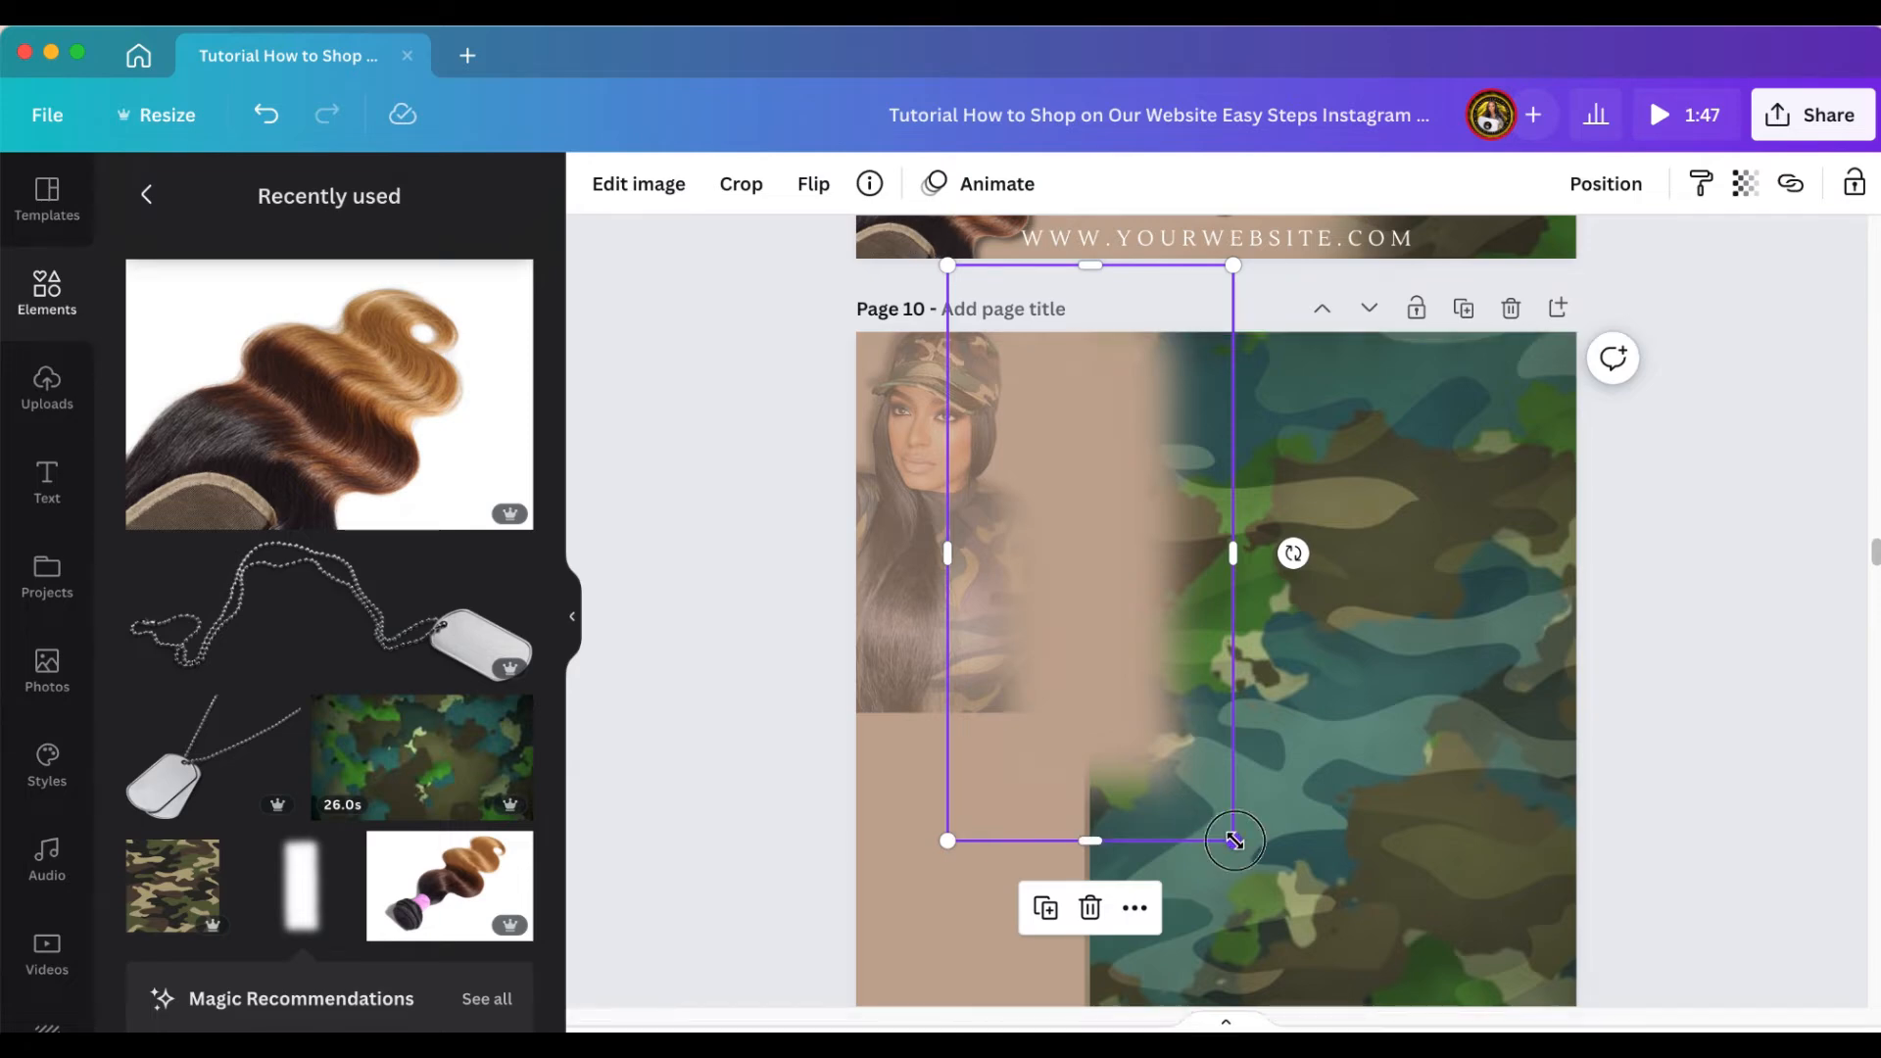
drag(1233, 841, 1361, 1024)
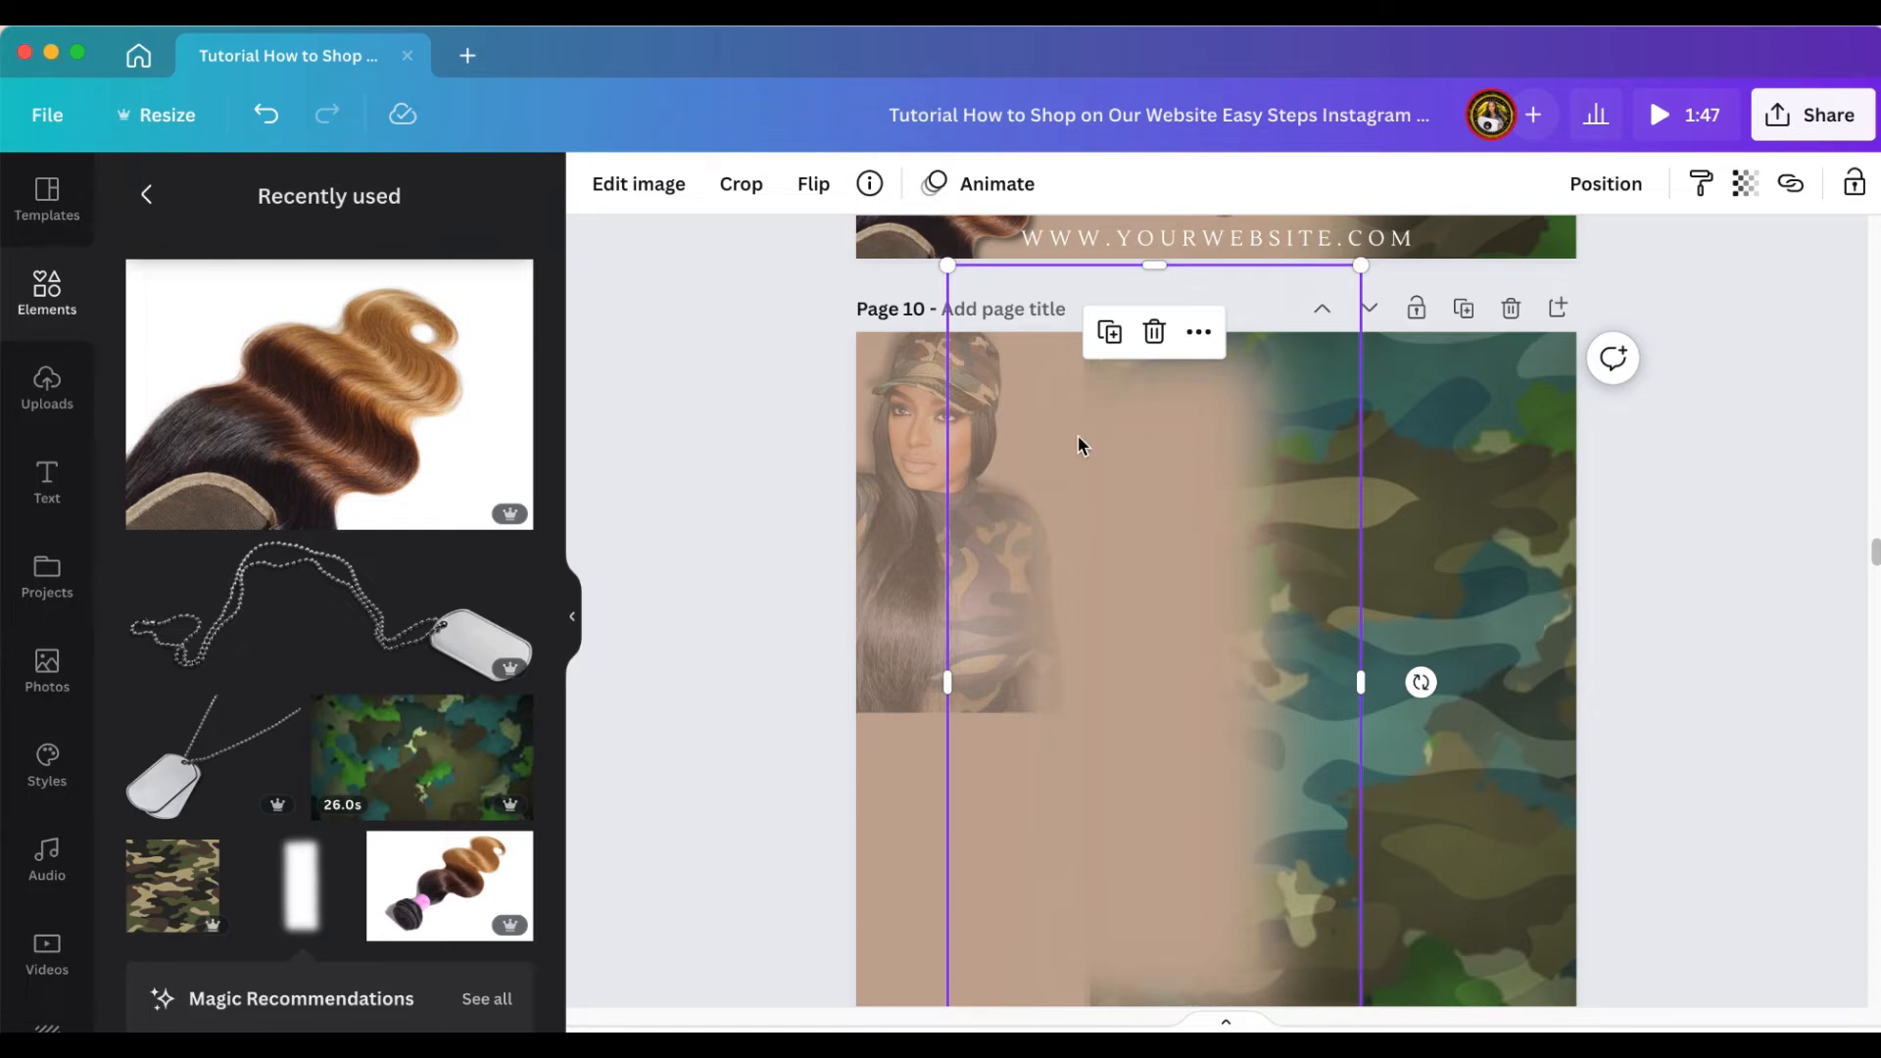
drag(1137, 552, 1108, 505)
scroll(1112, 670, down, 2)
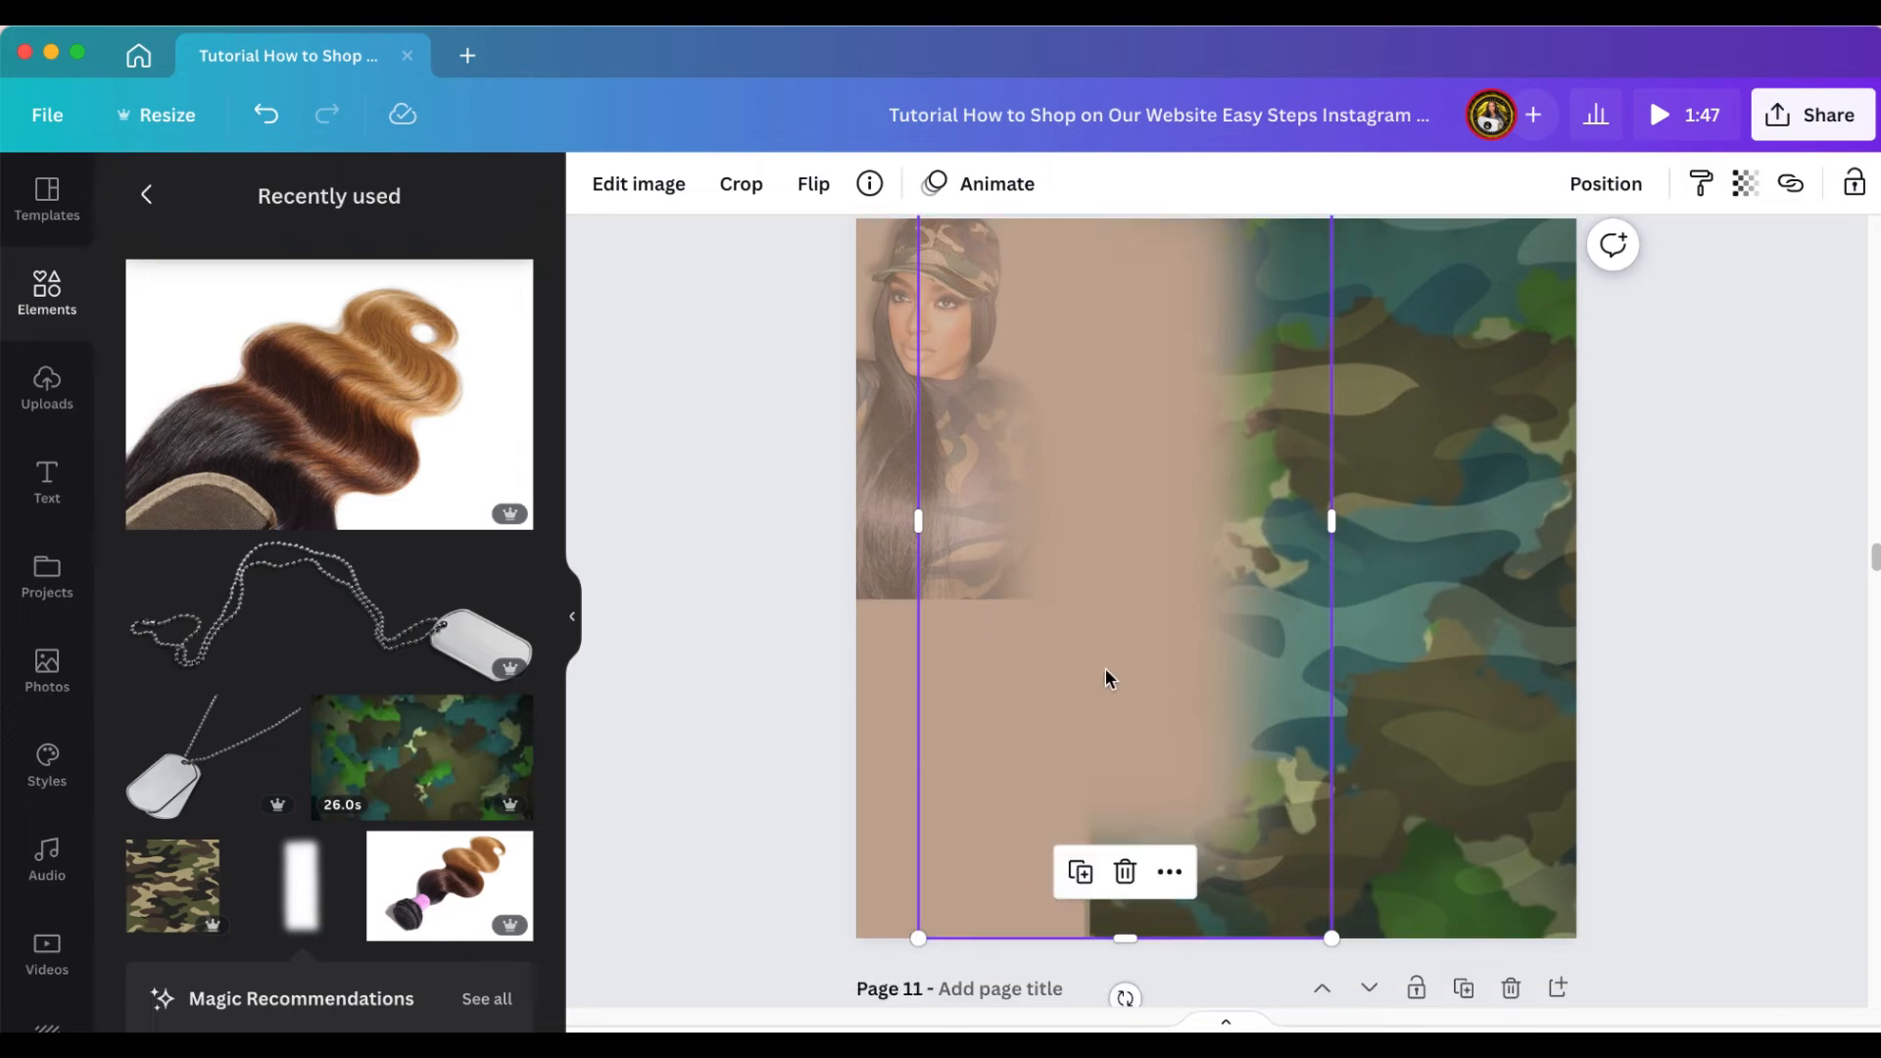
drag(1329, 938, 1417, 1009)
drag(1172, 748, 1127, 731)
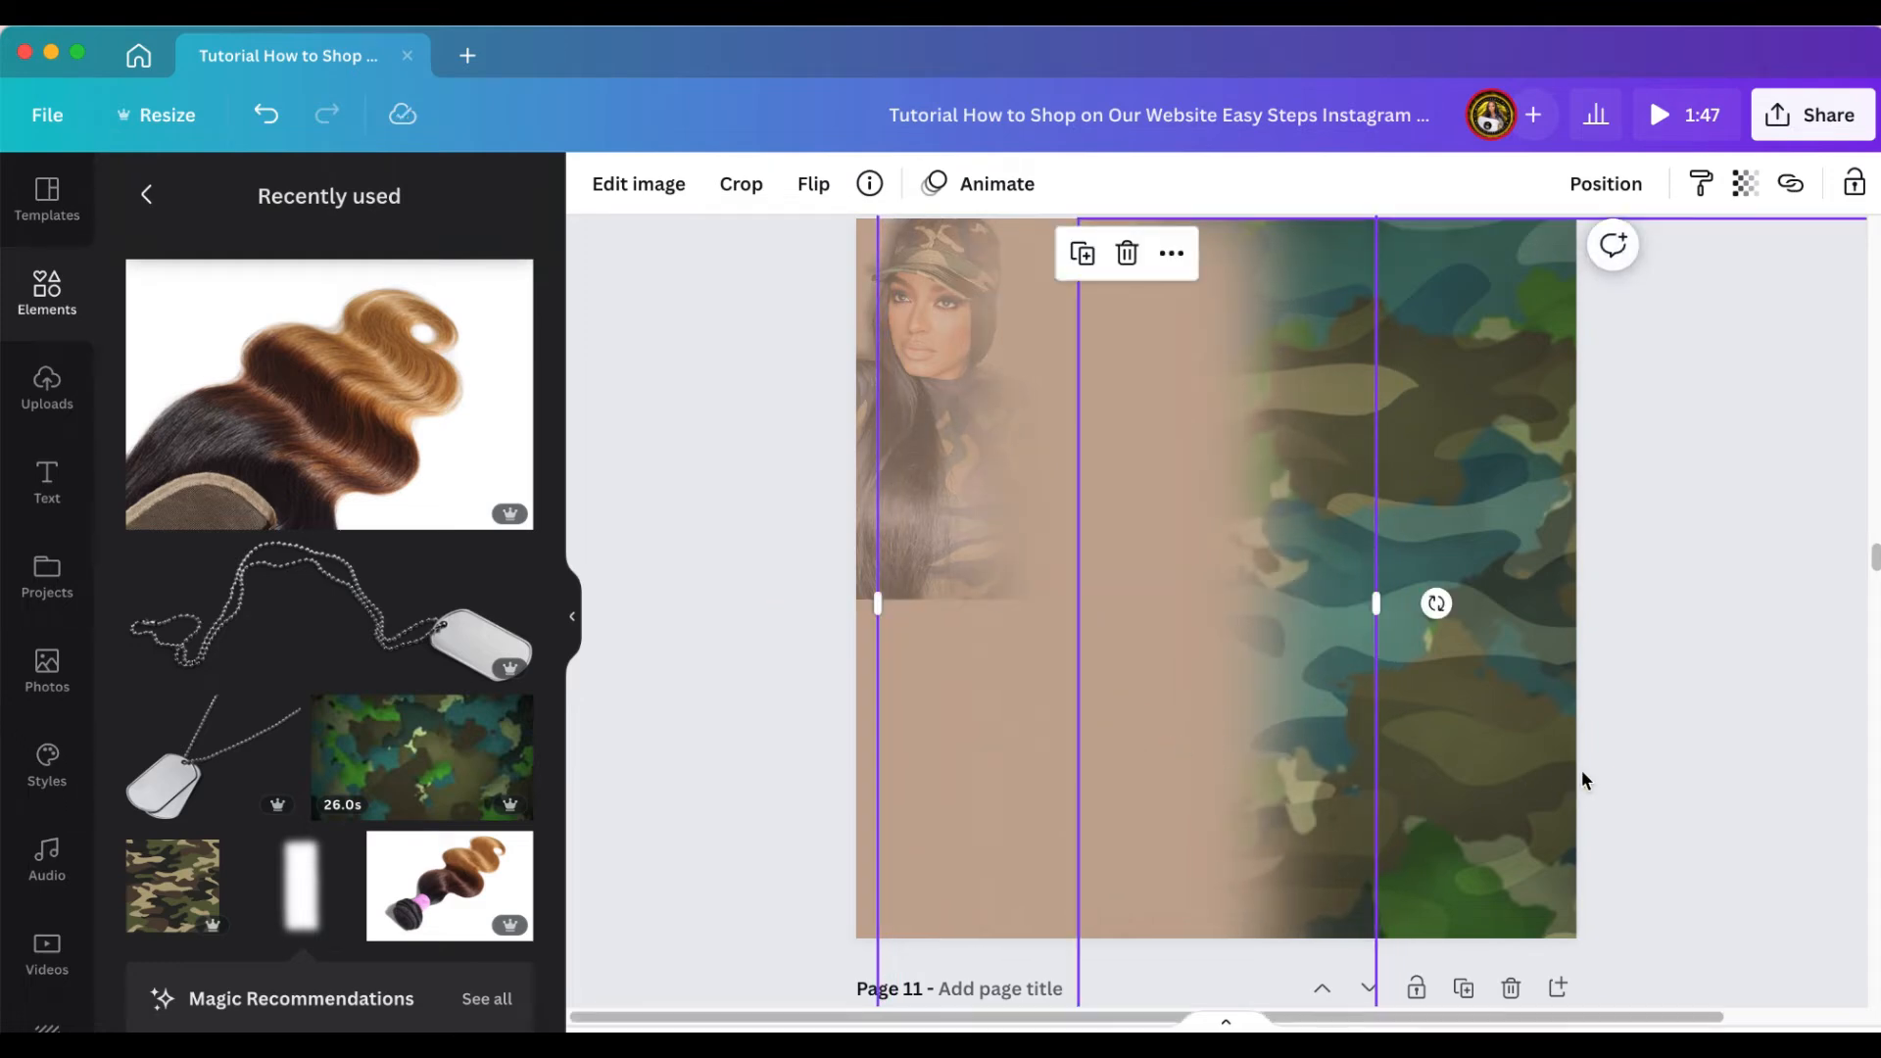
scroll(1590, 779, up, 2)
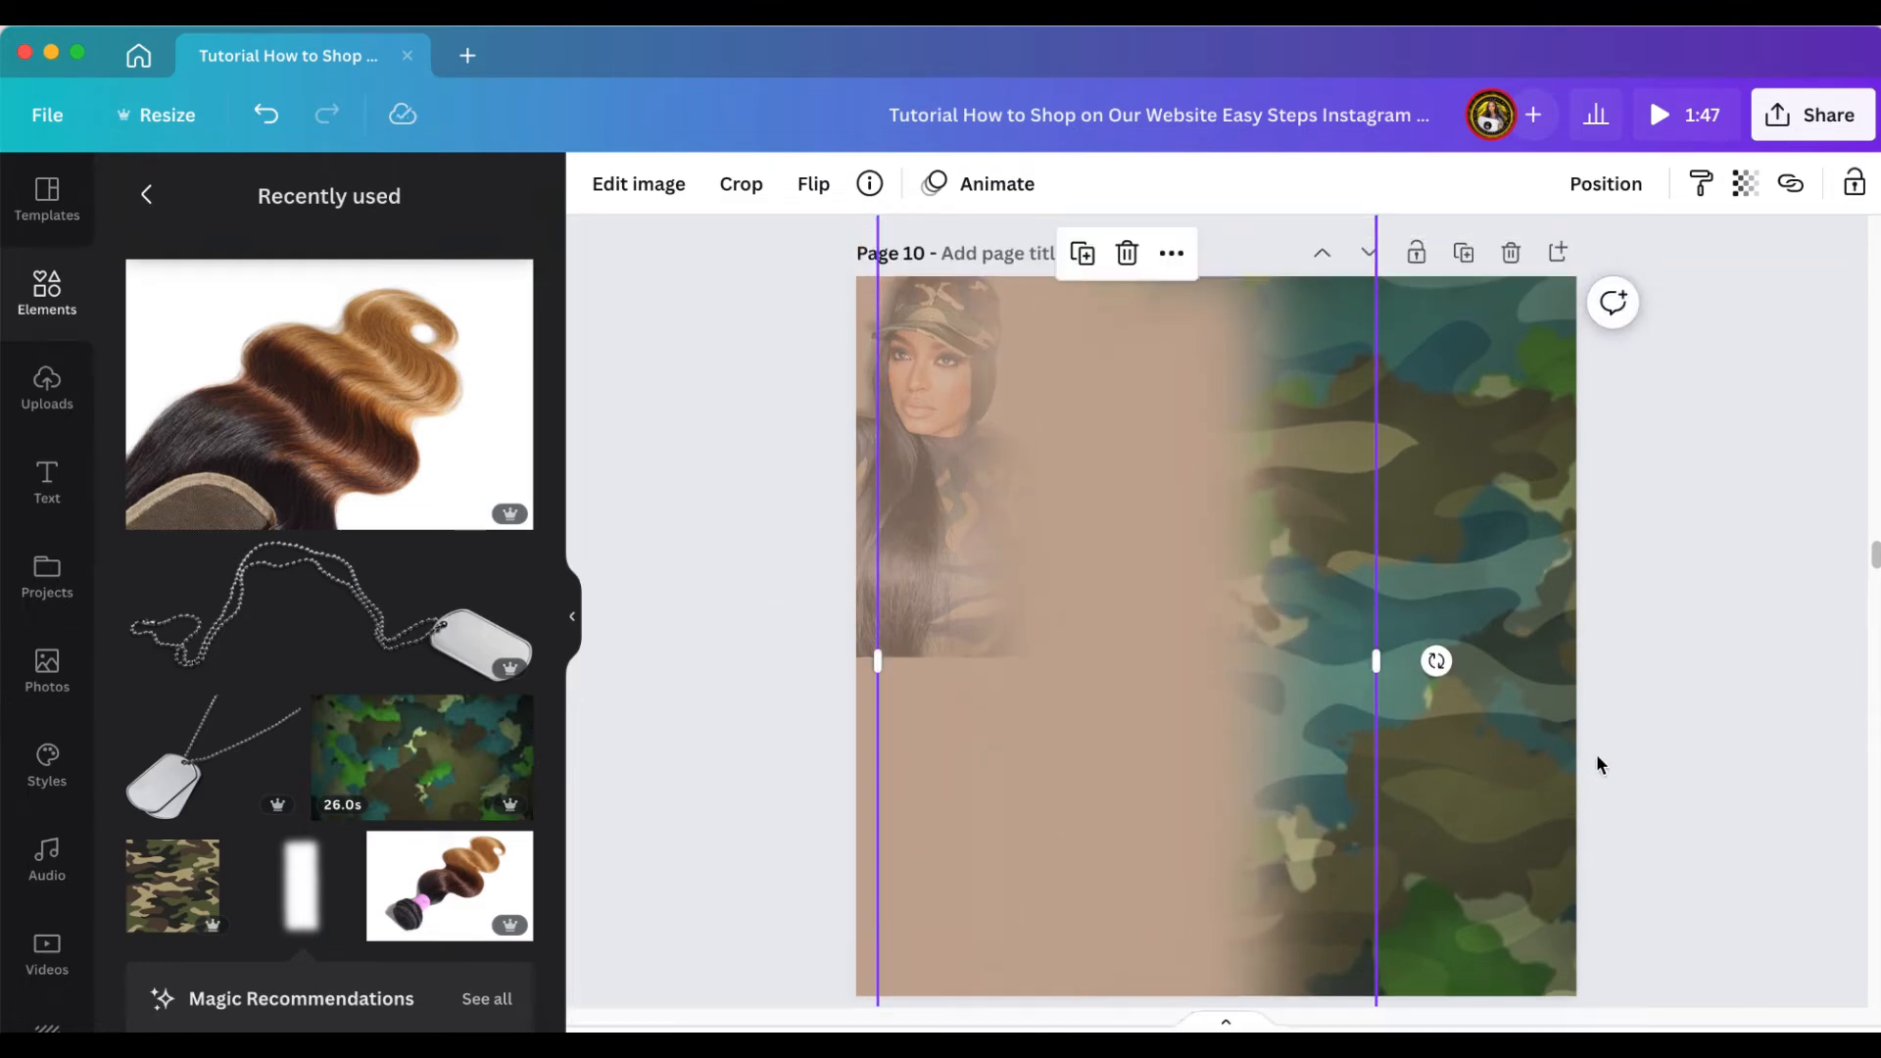
click(1600, 751)
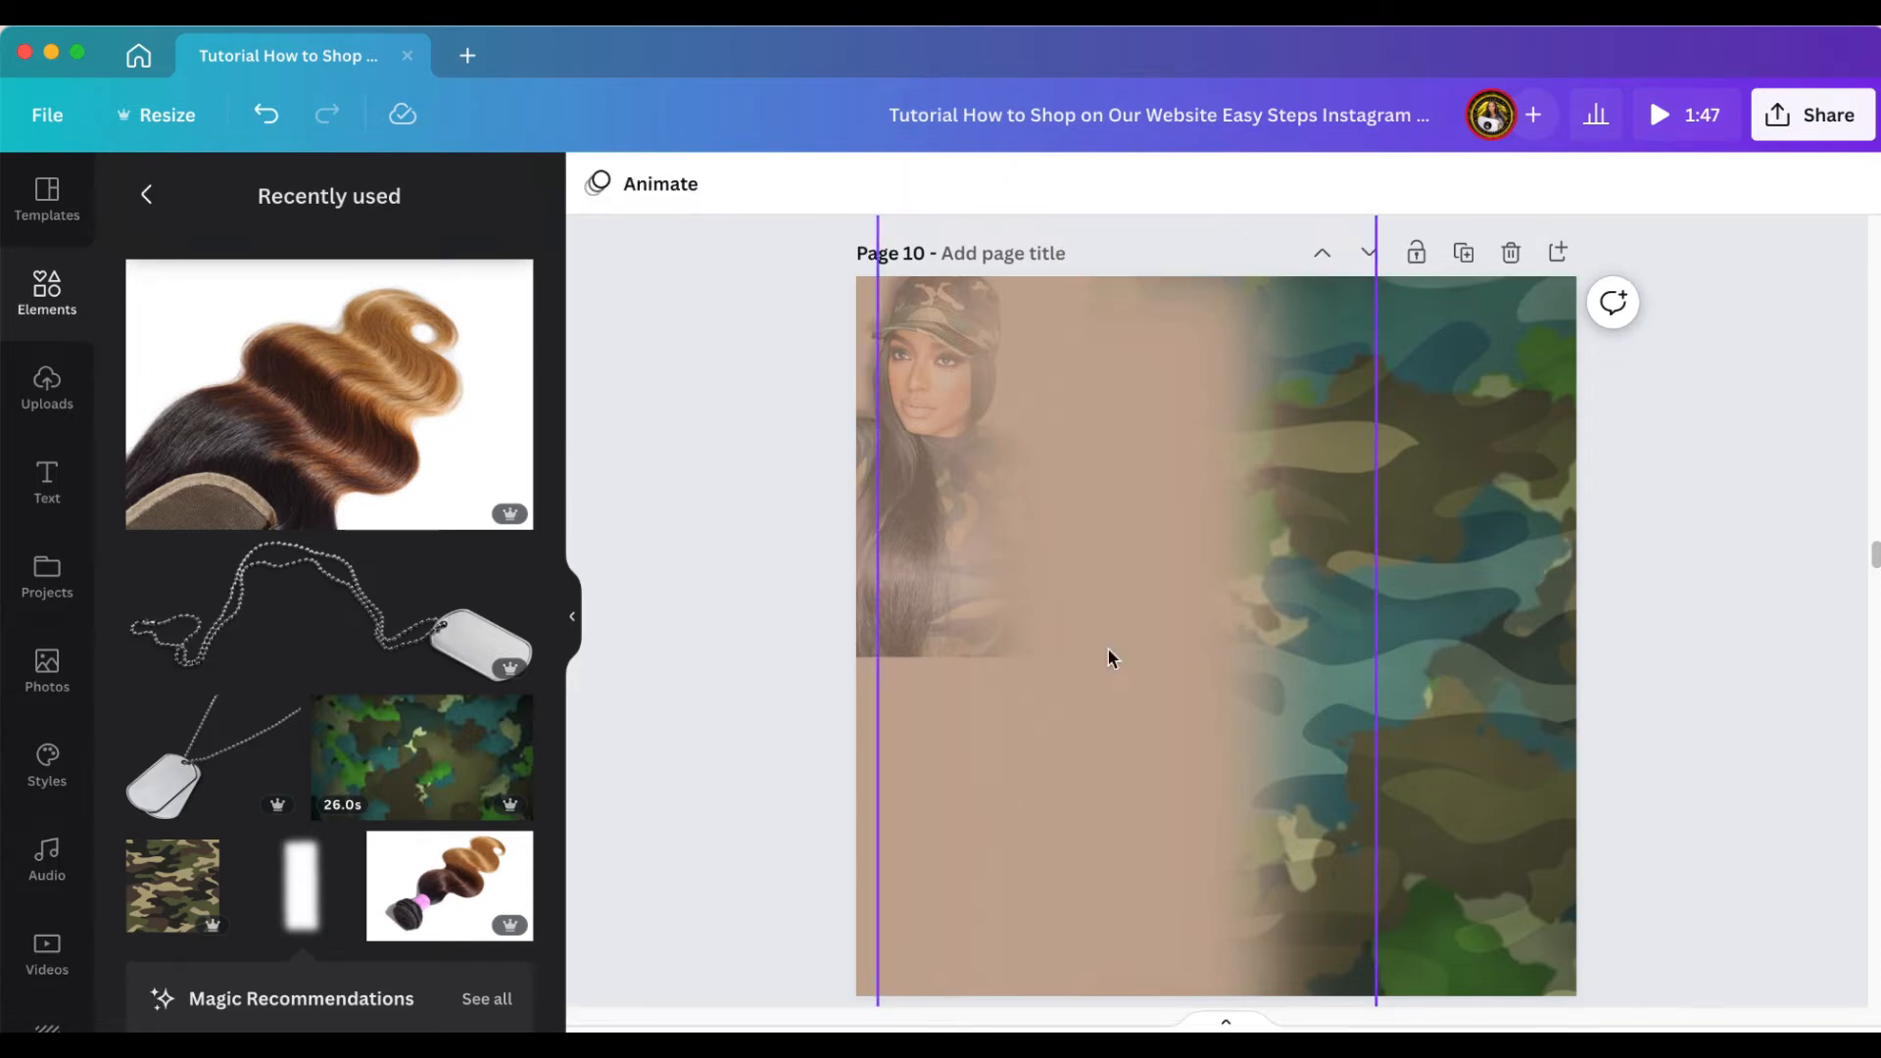
Add another white blurred rectangle to page 10 and bring the shadowed cut-out back from page 11 over the faded selfie
click(311, 897)
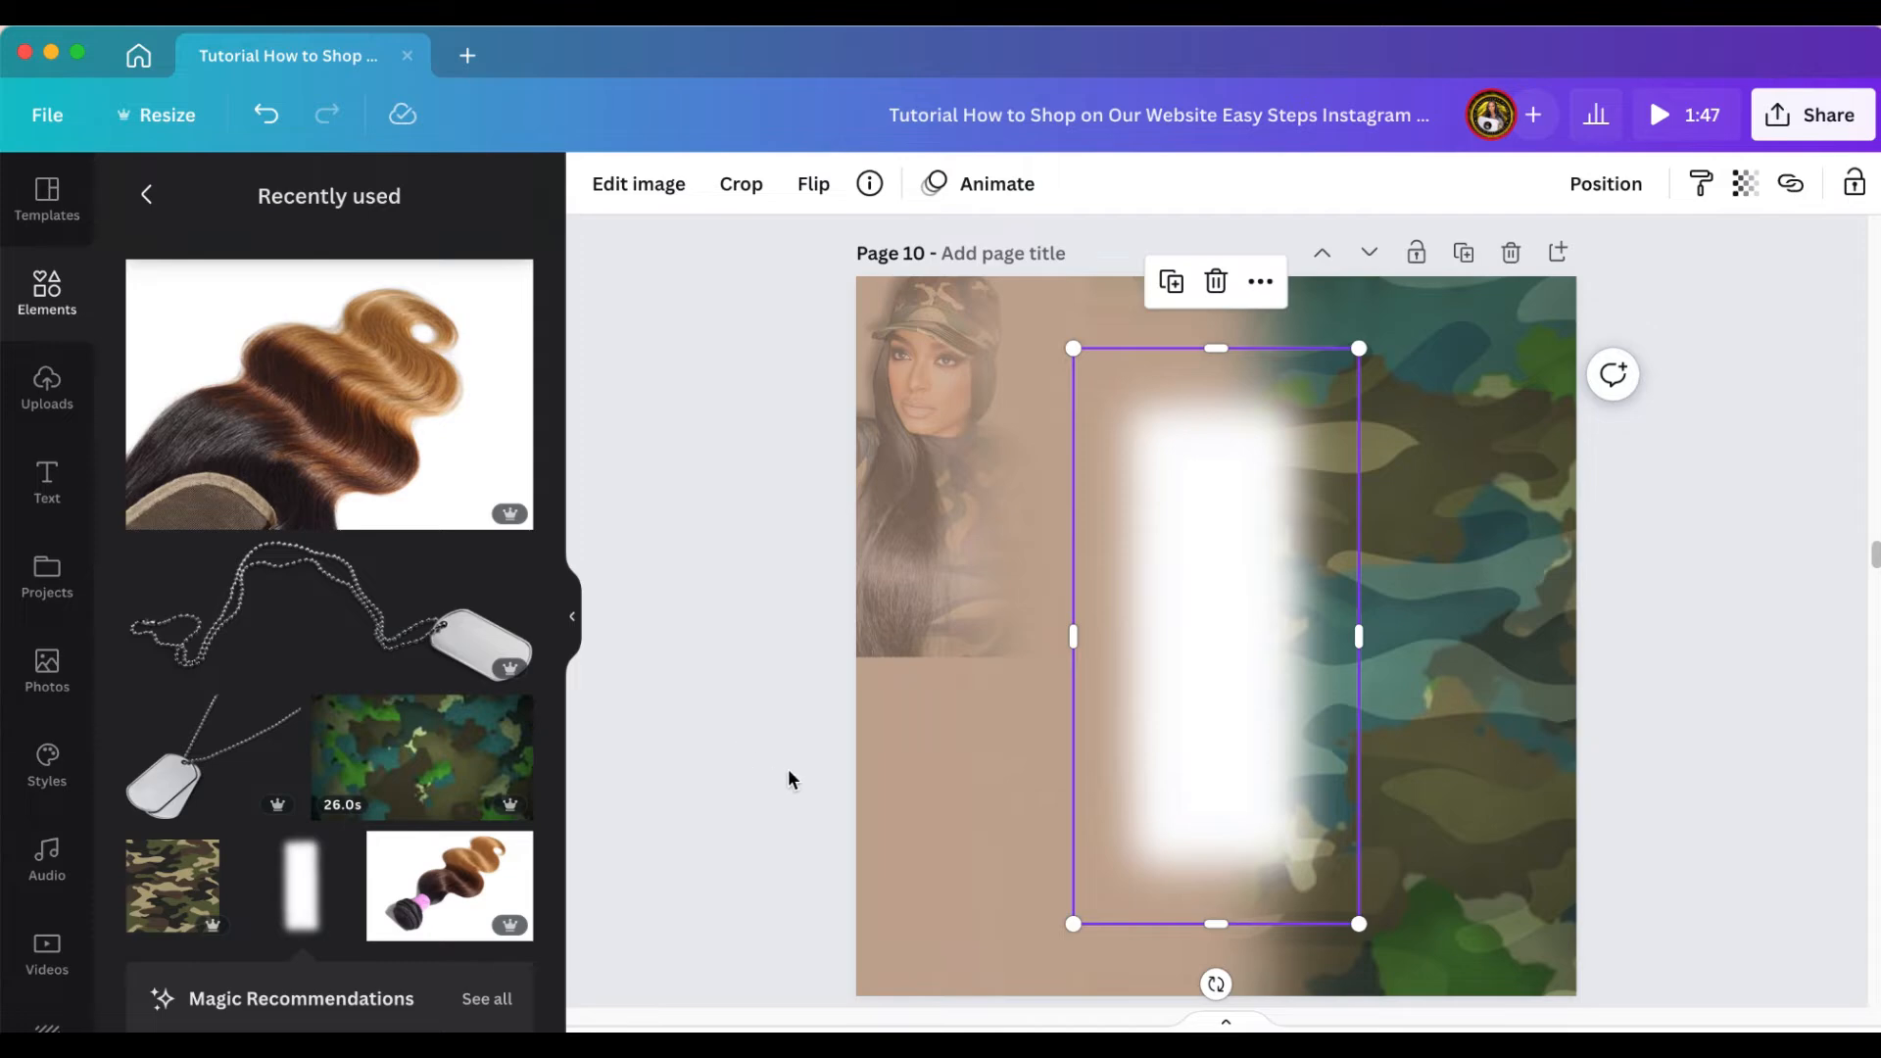
scroll(789, 768, down, 1)
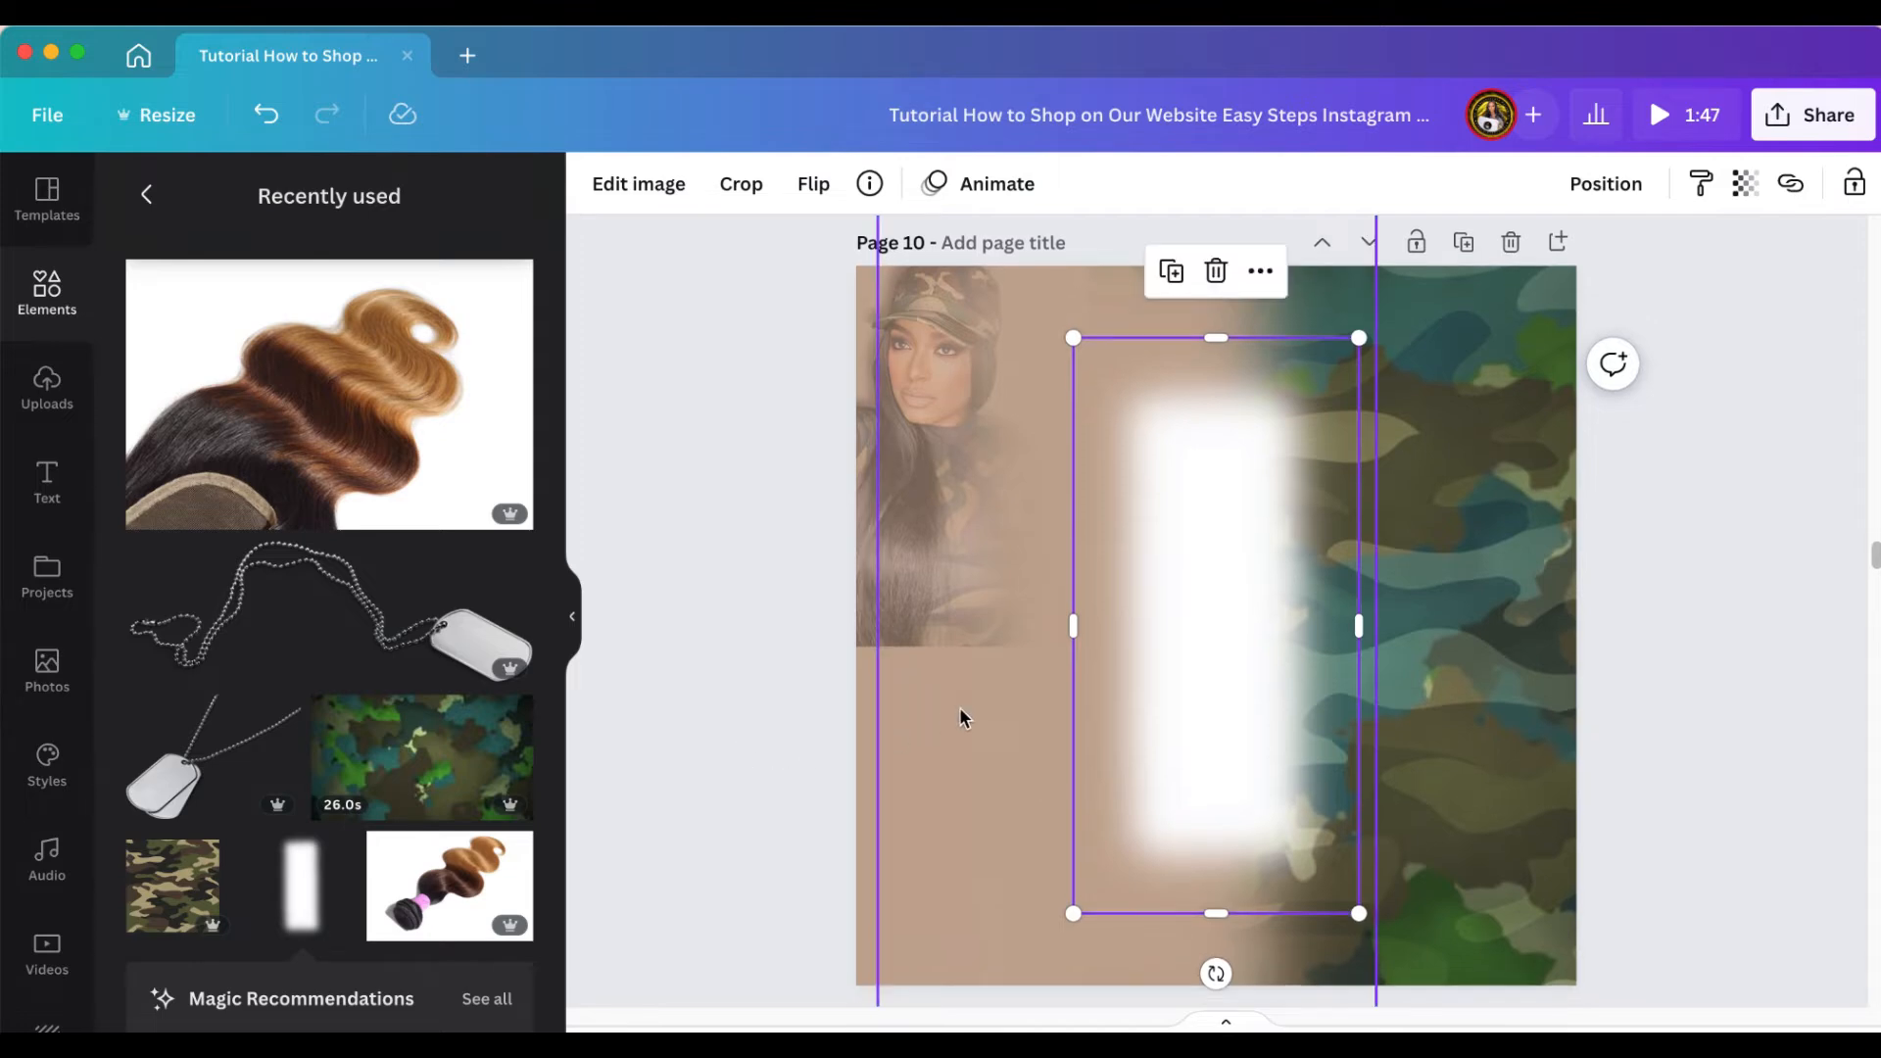
scroll(960, 708, down, 5)
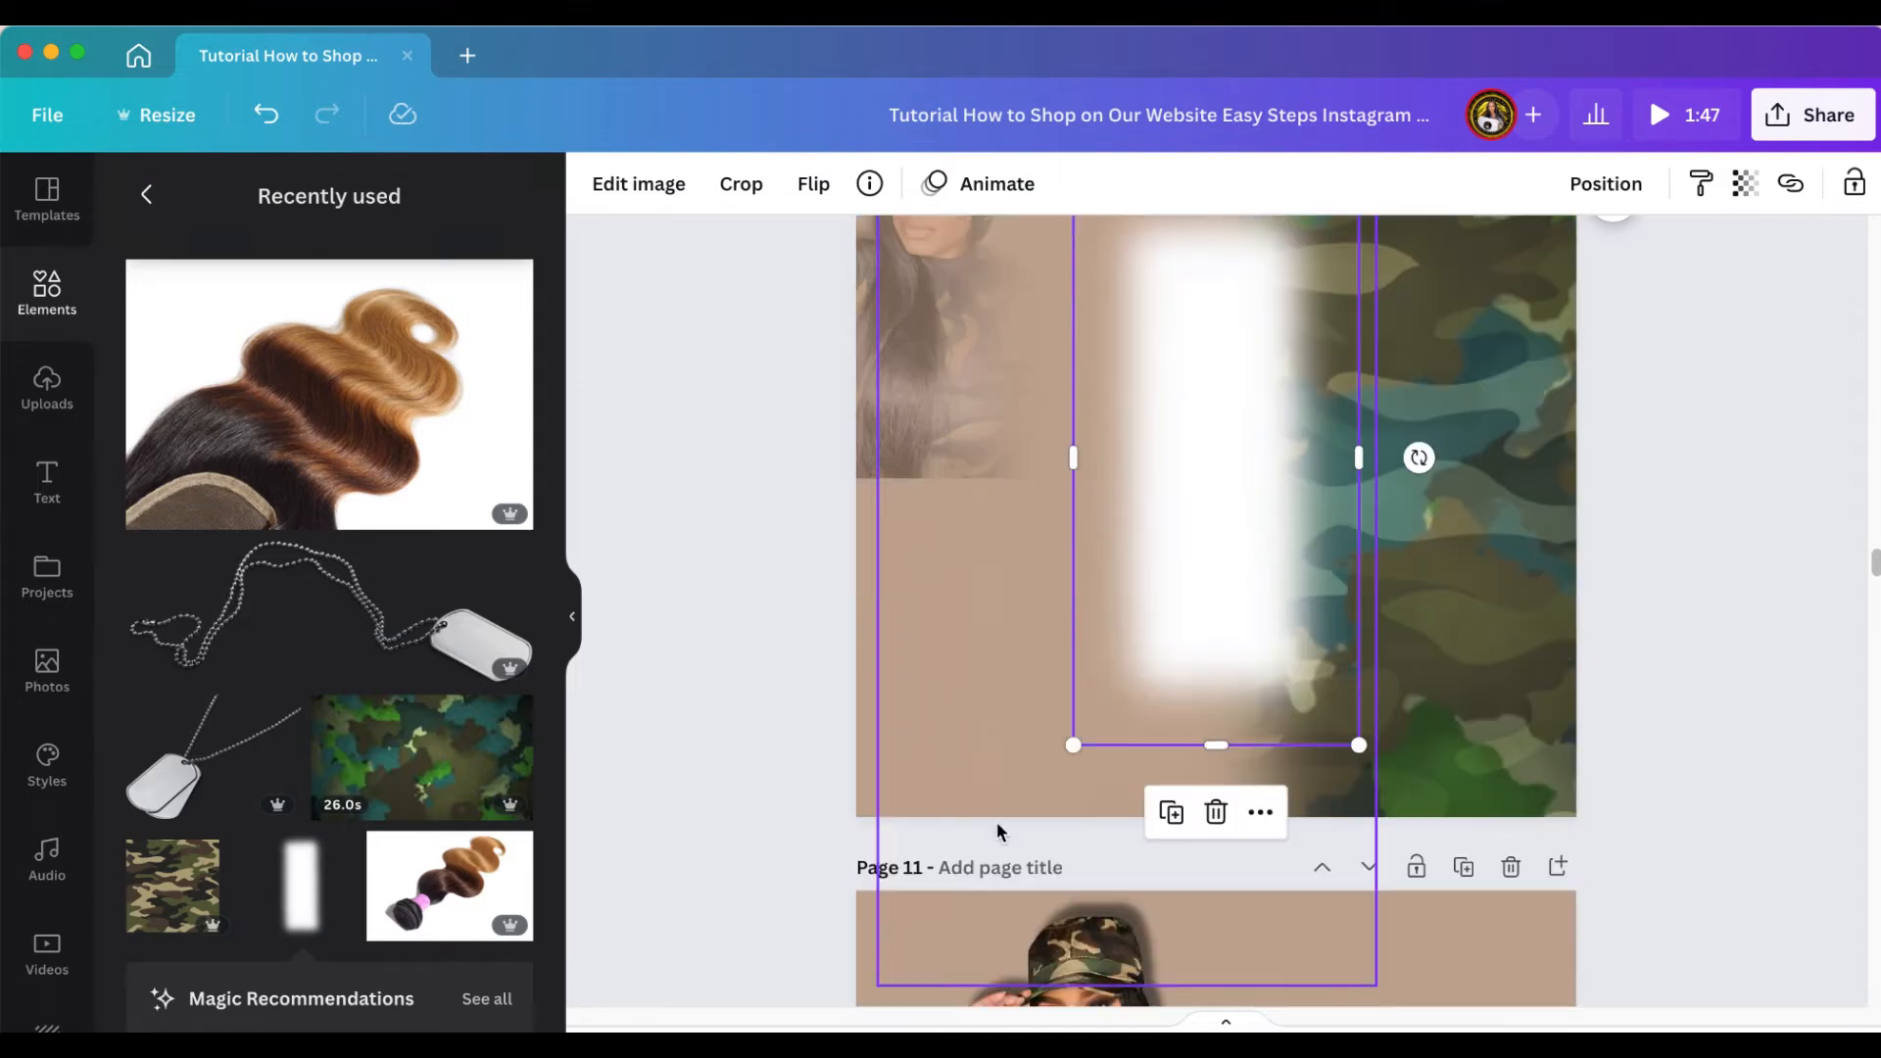
scroll(1056, 918, down, 10)
click(1058, 922)
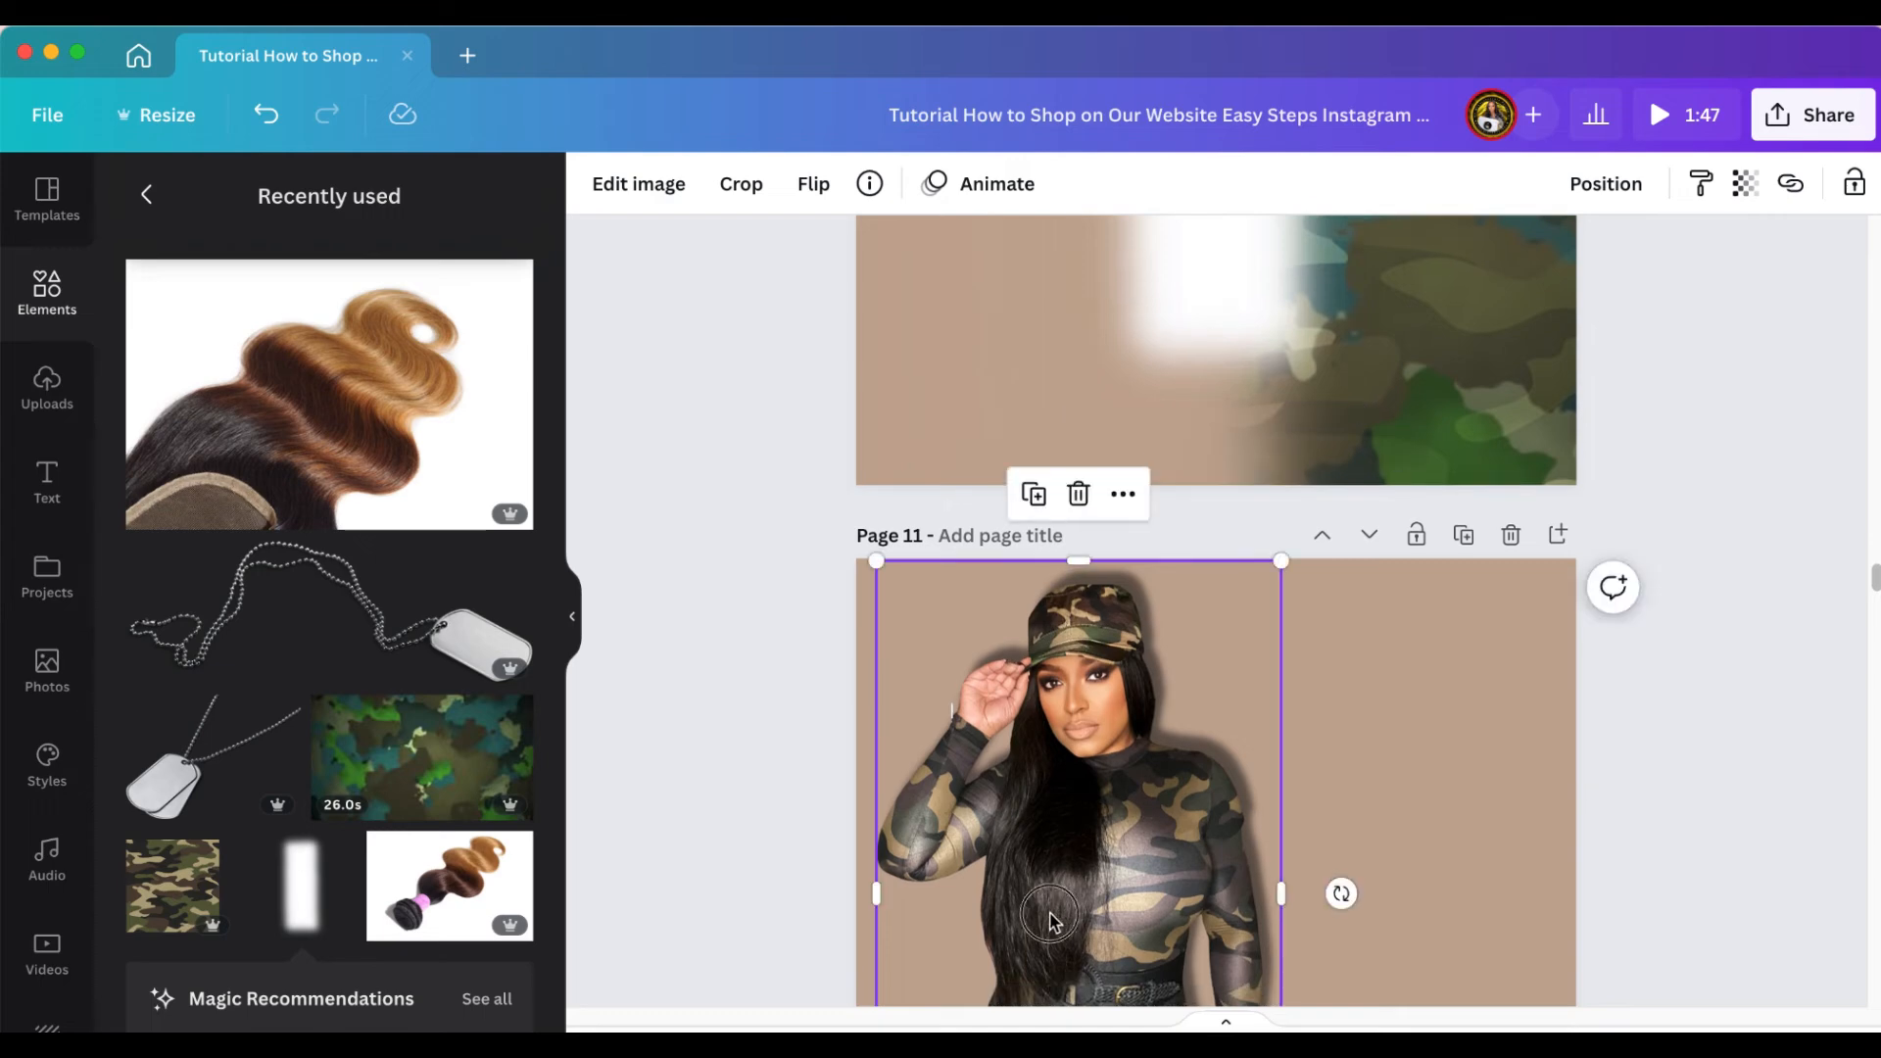
drag(1050, 918, 990, 182)
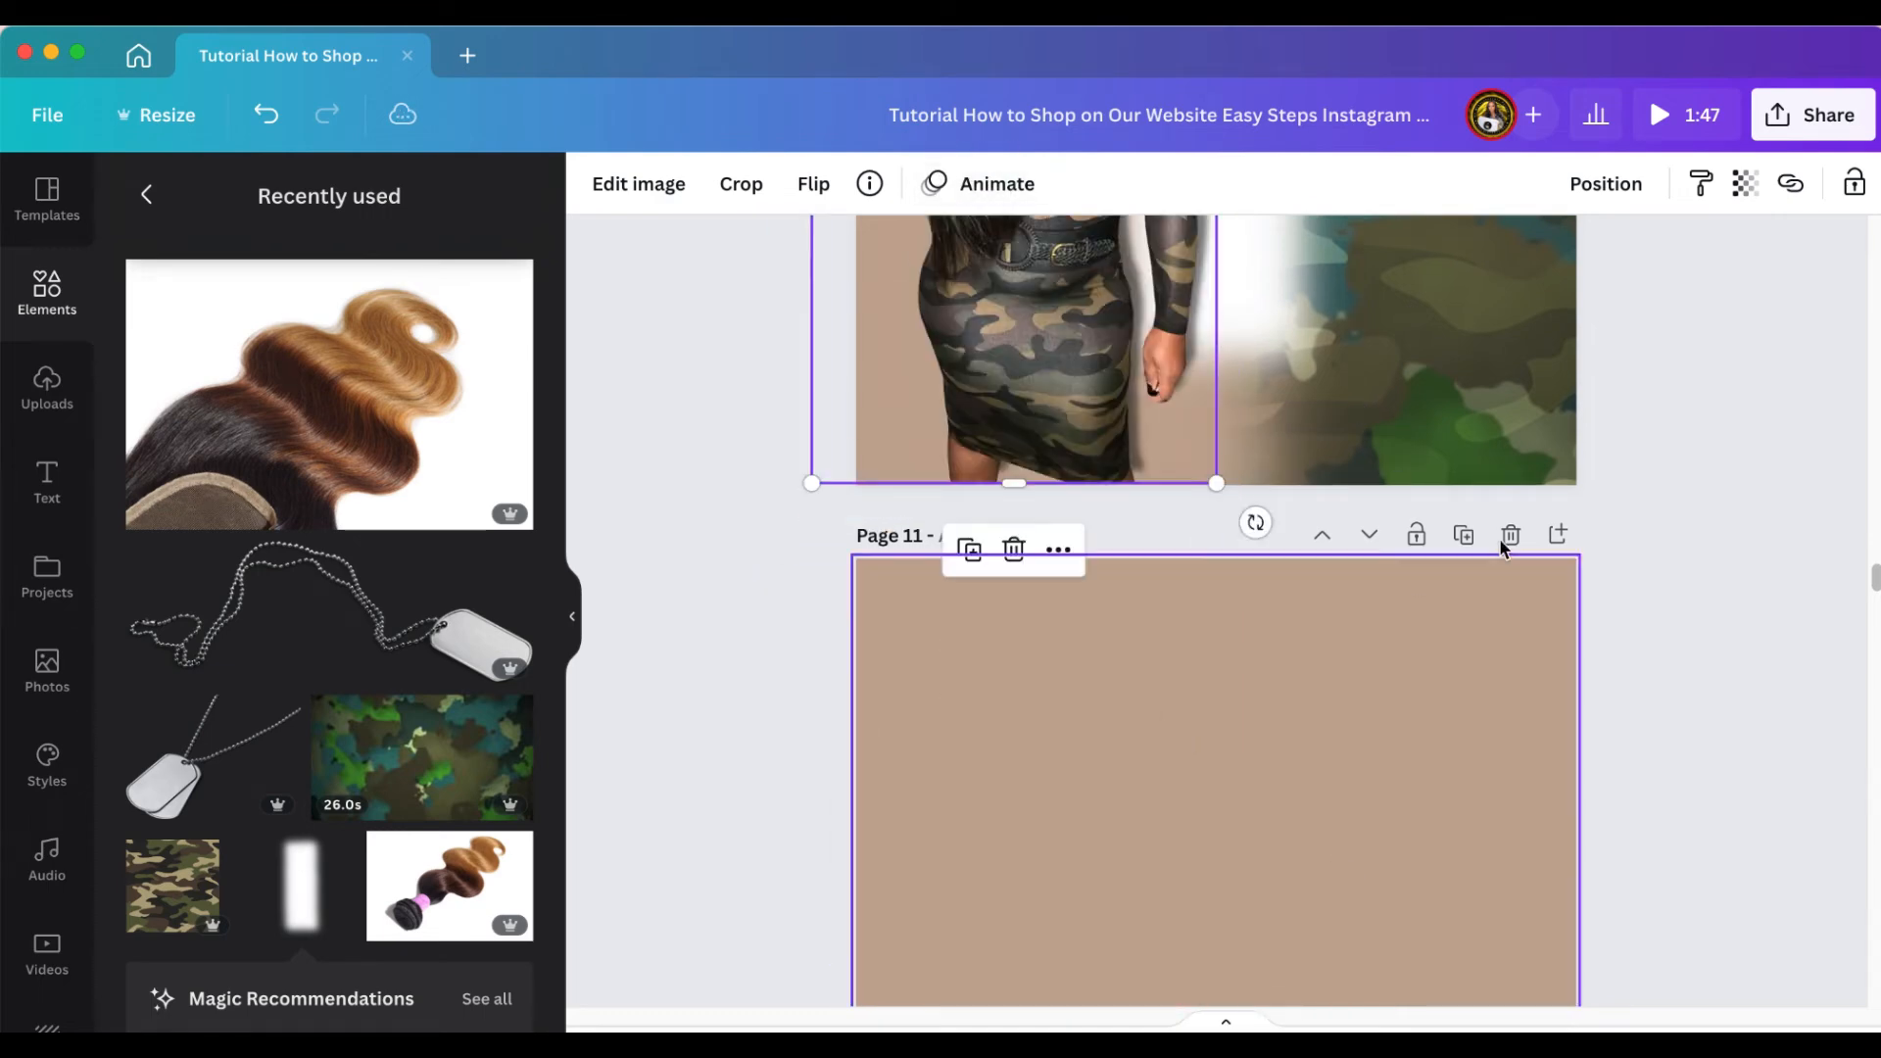
scroll(1568, 570, up, 15)
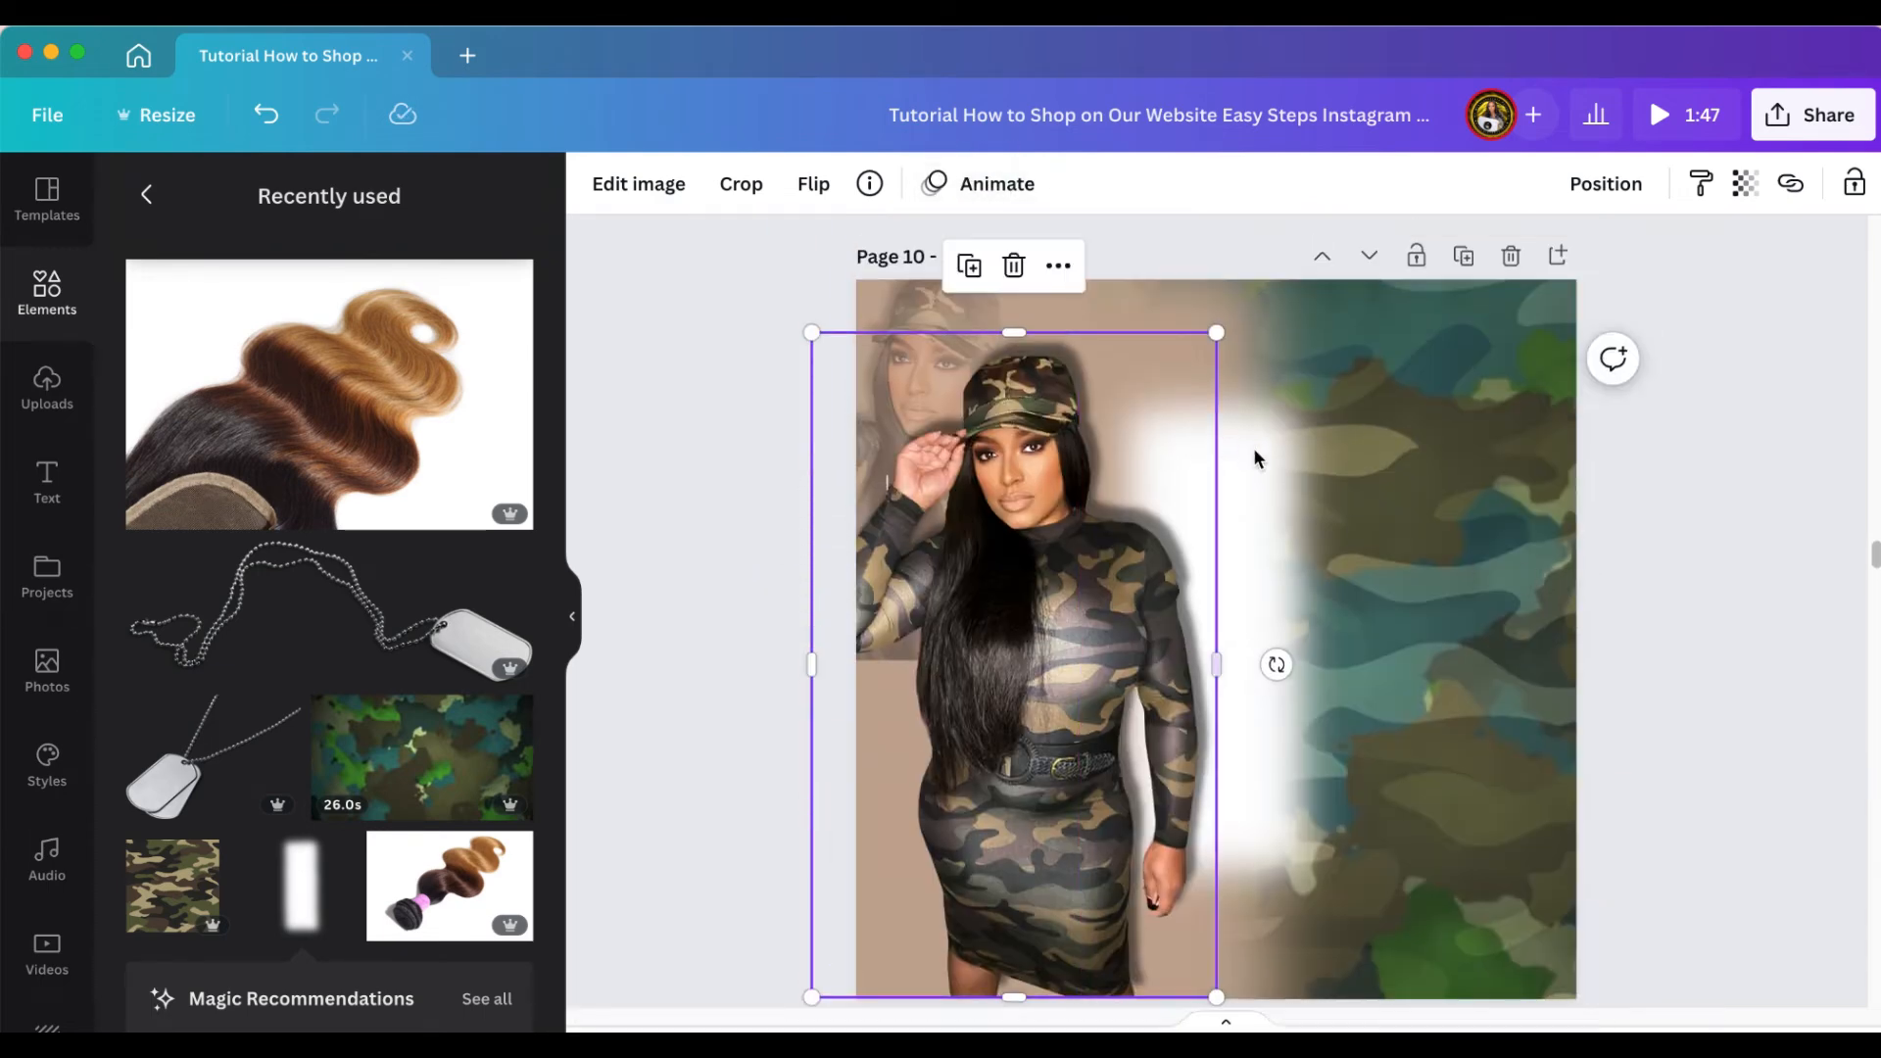
click(1267, 457)
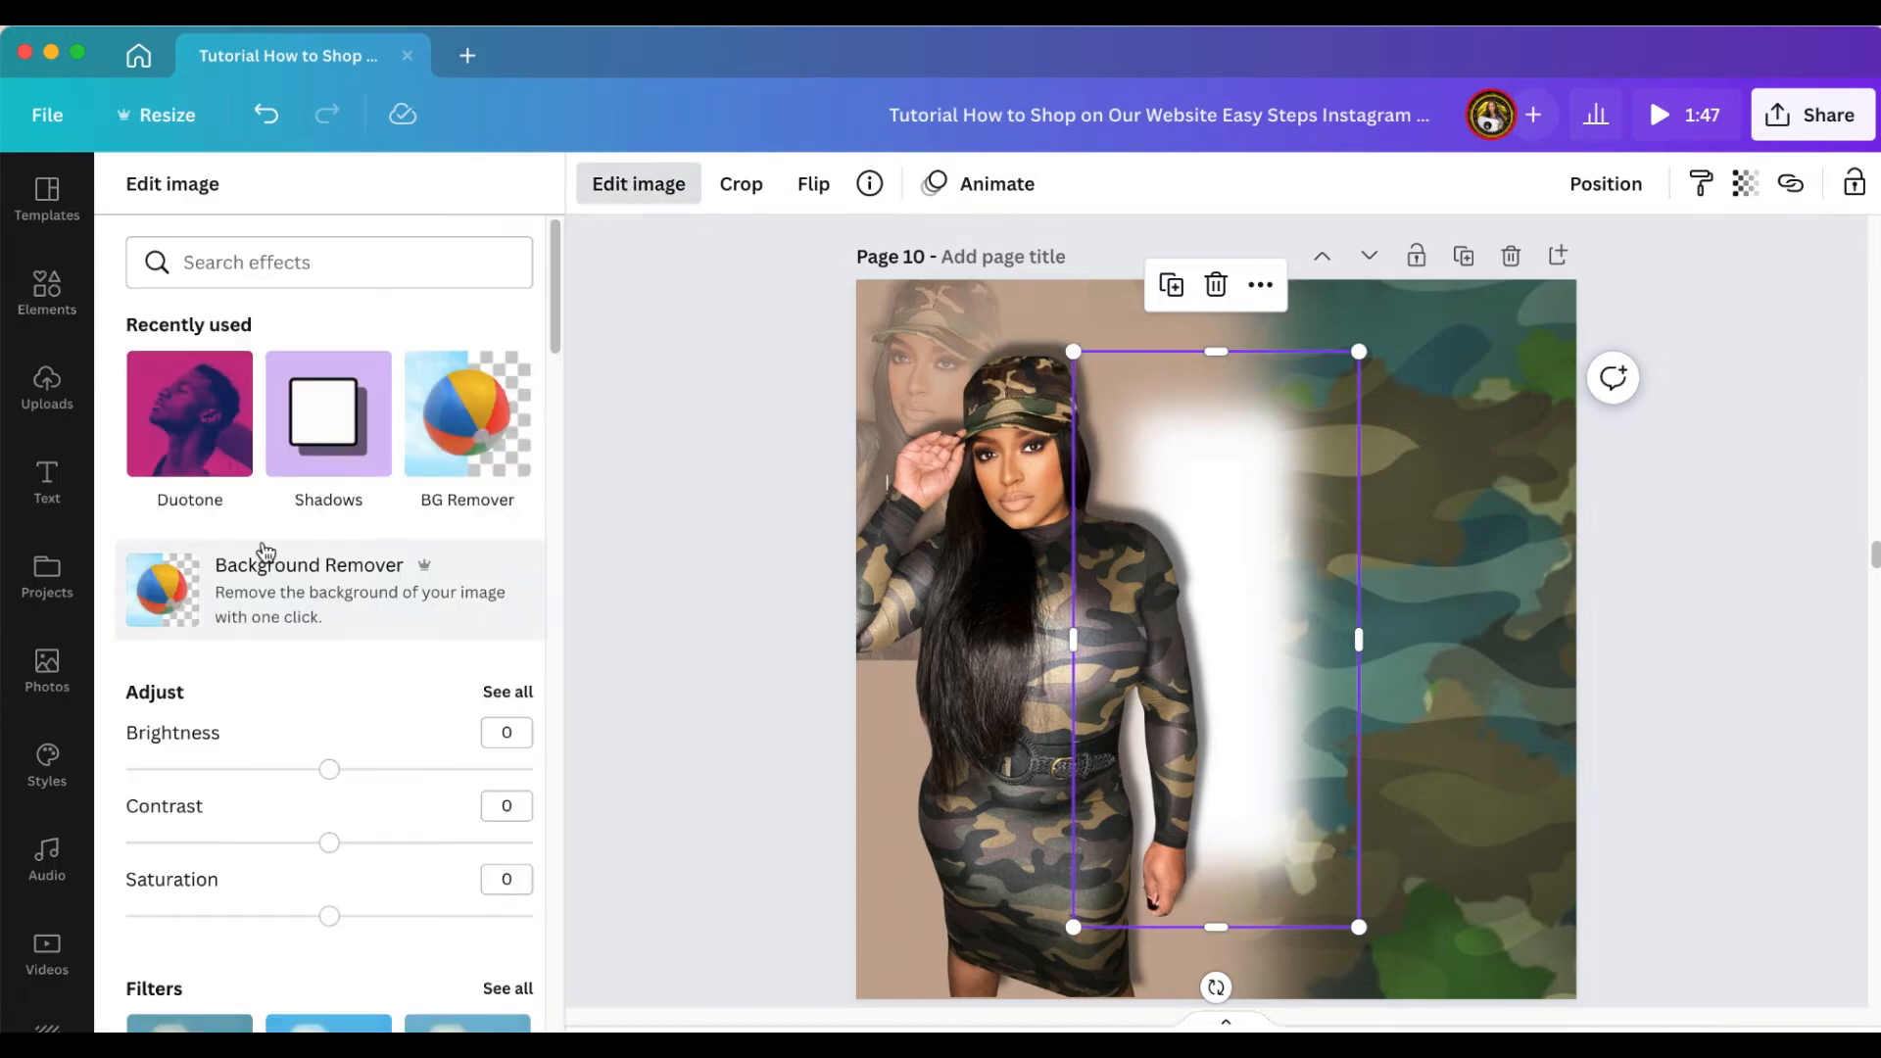
scroll(270, 563, down, 2)
scroll(274, 566, down, 2)
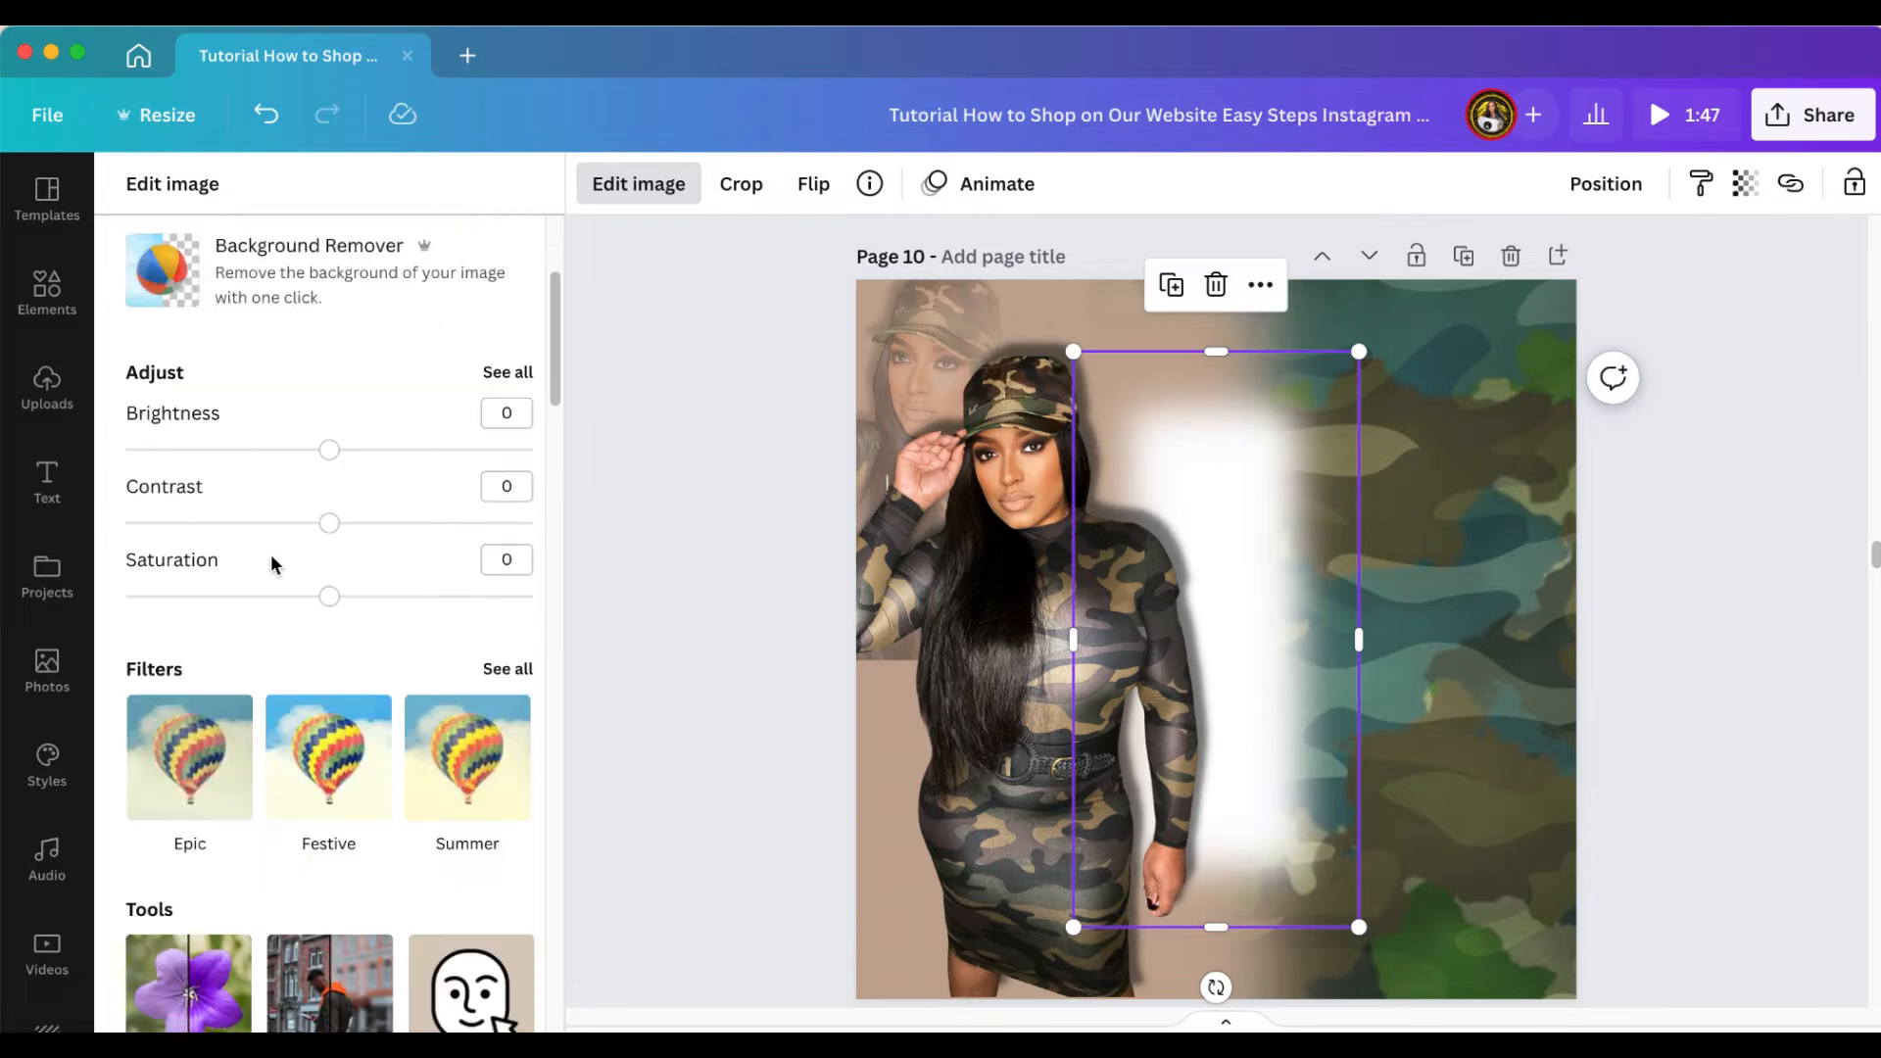
Add the recently used camouflage pattern to page 10, enlarge it and place it over the cut-out's lower body at the page's left edge
click(46, 290)
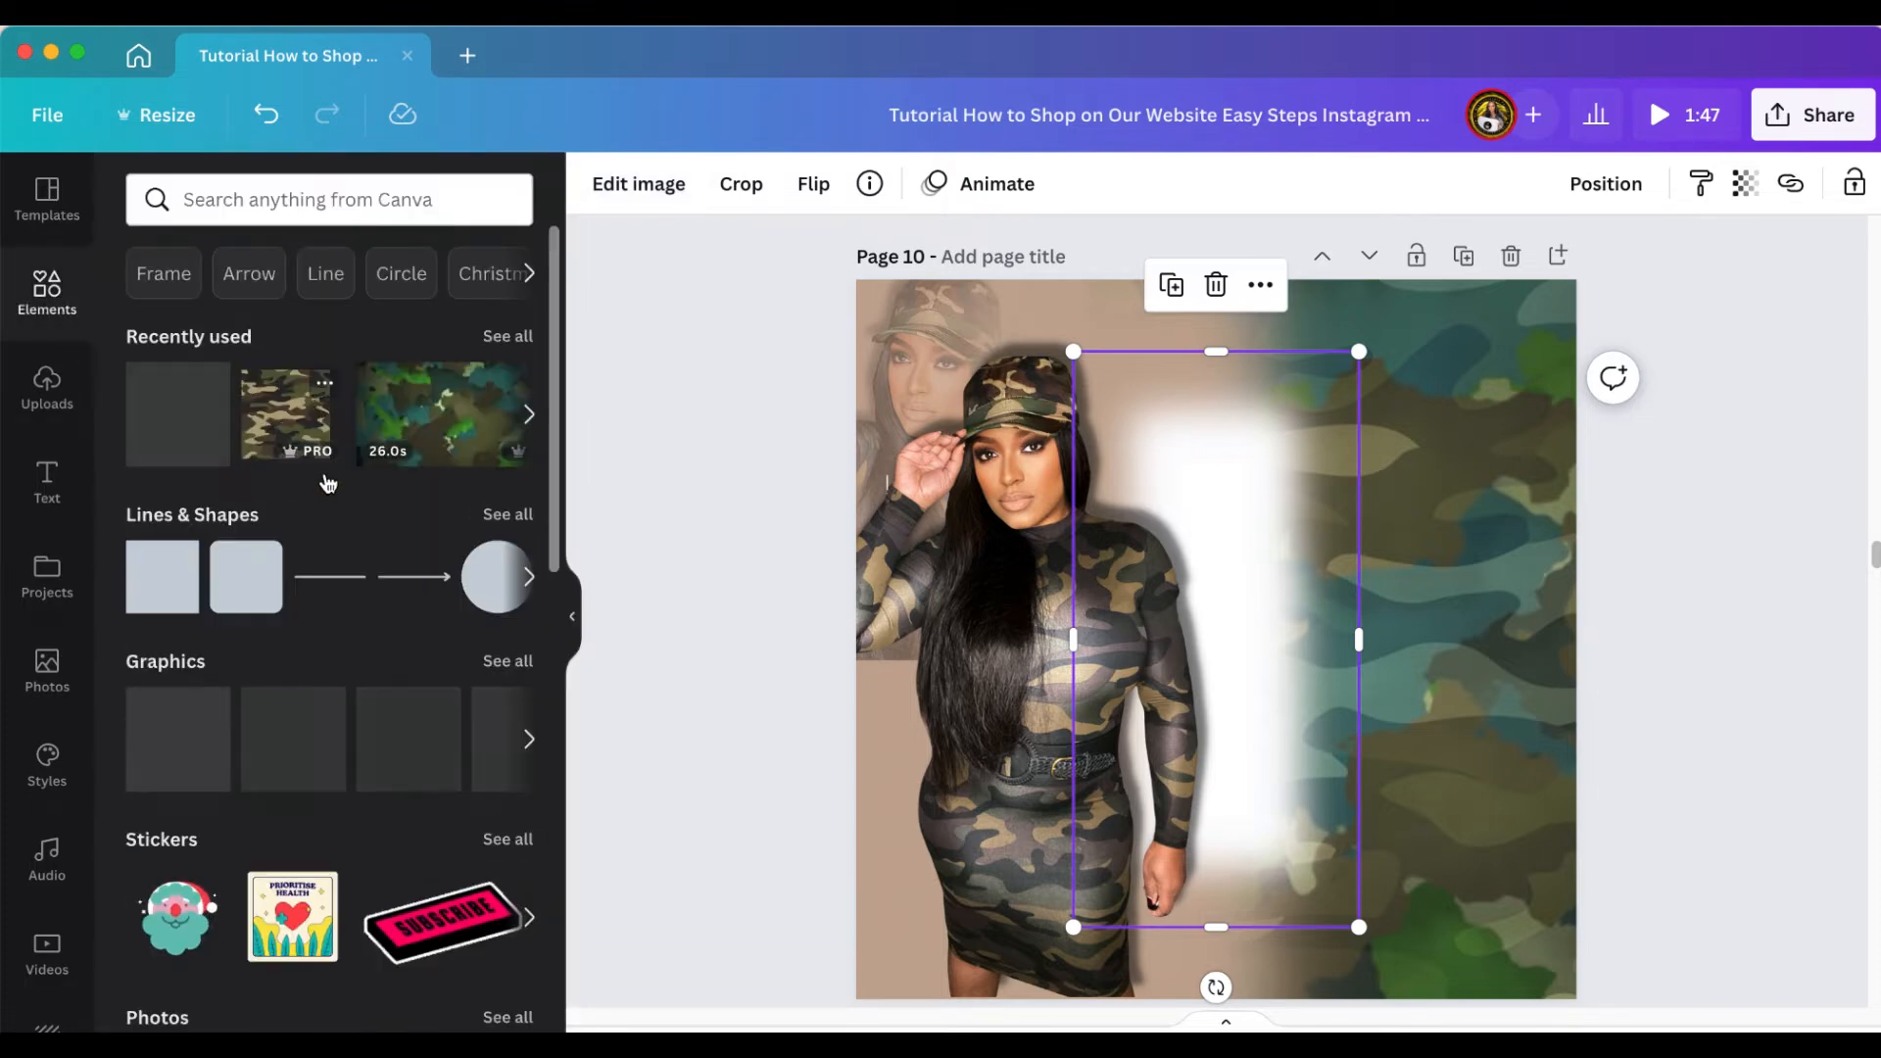
click(279, 402)
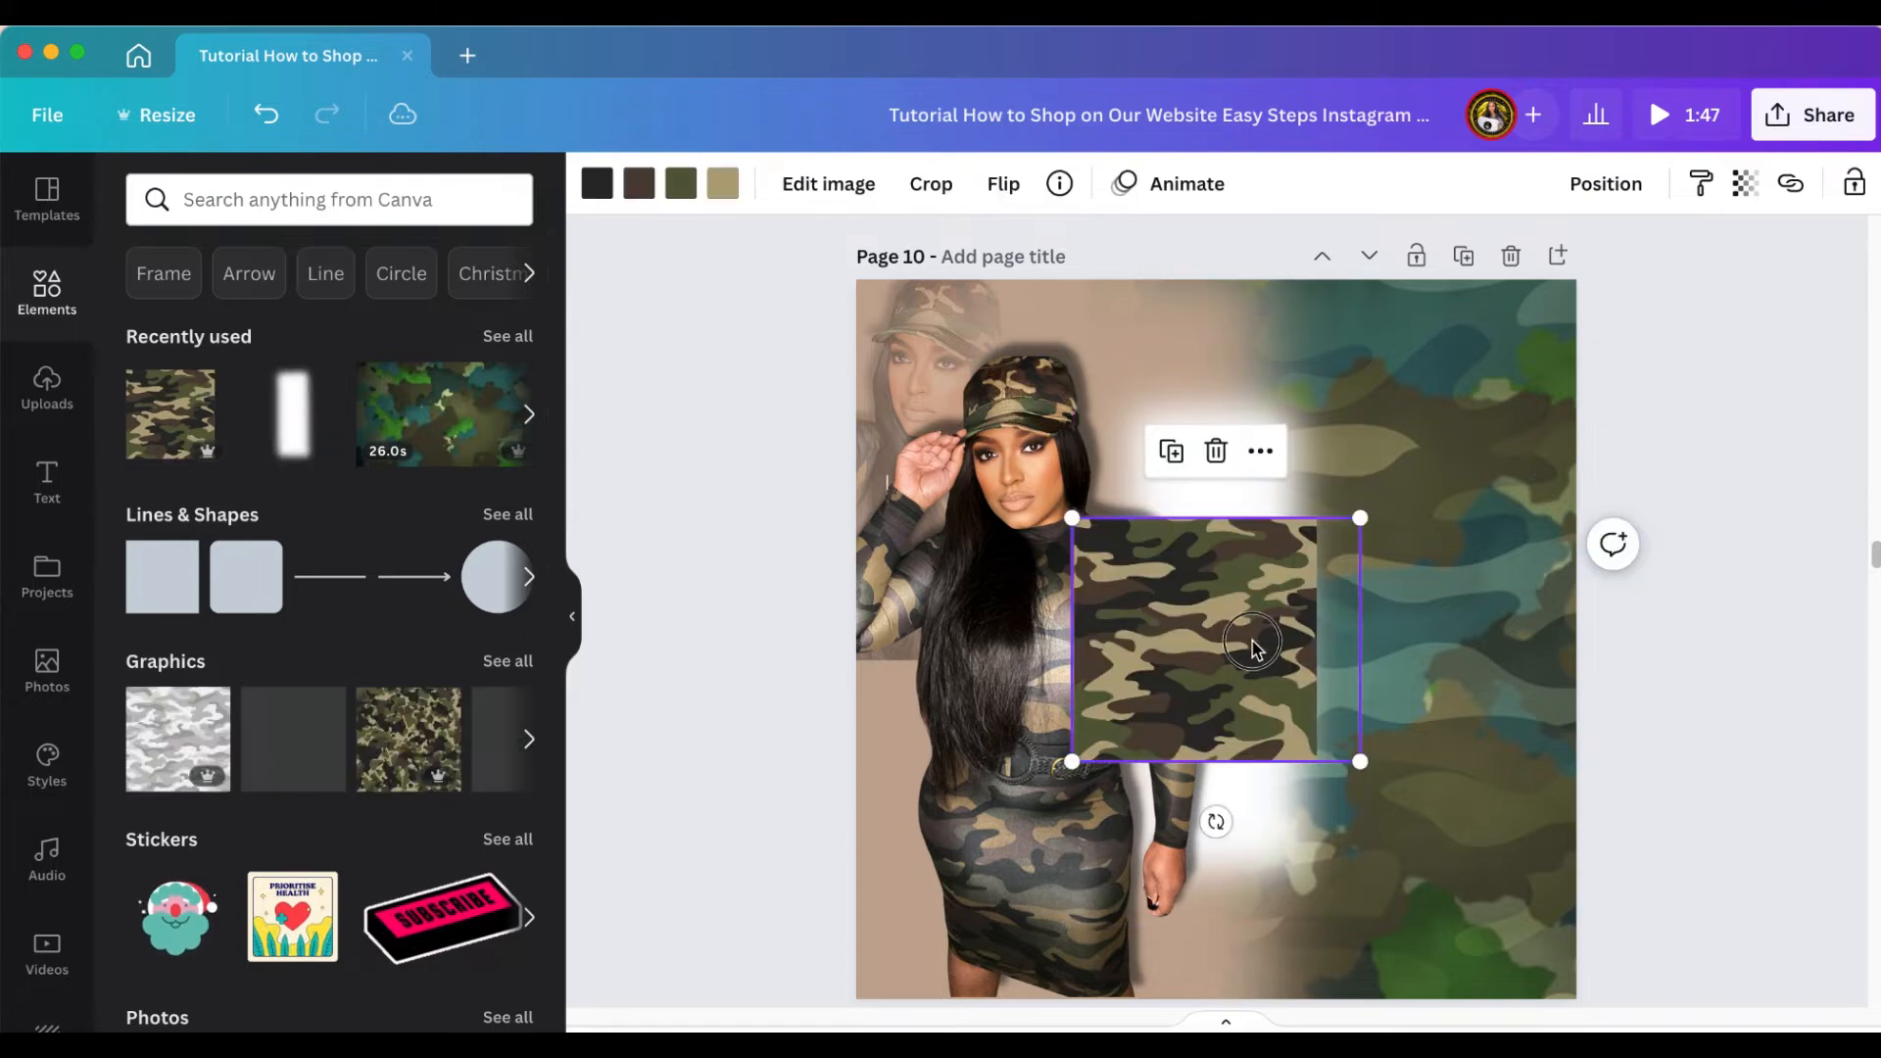
drag(1240, 649, 1007, 712)
drag(839, 582, 668, 436)
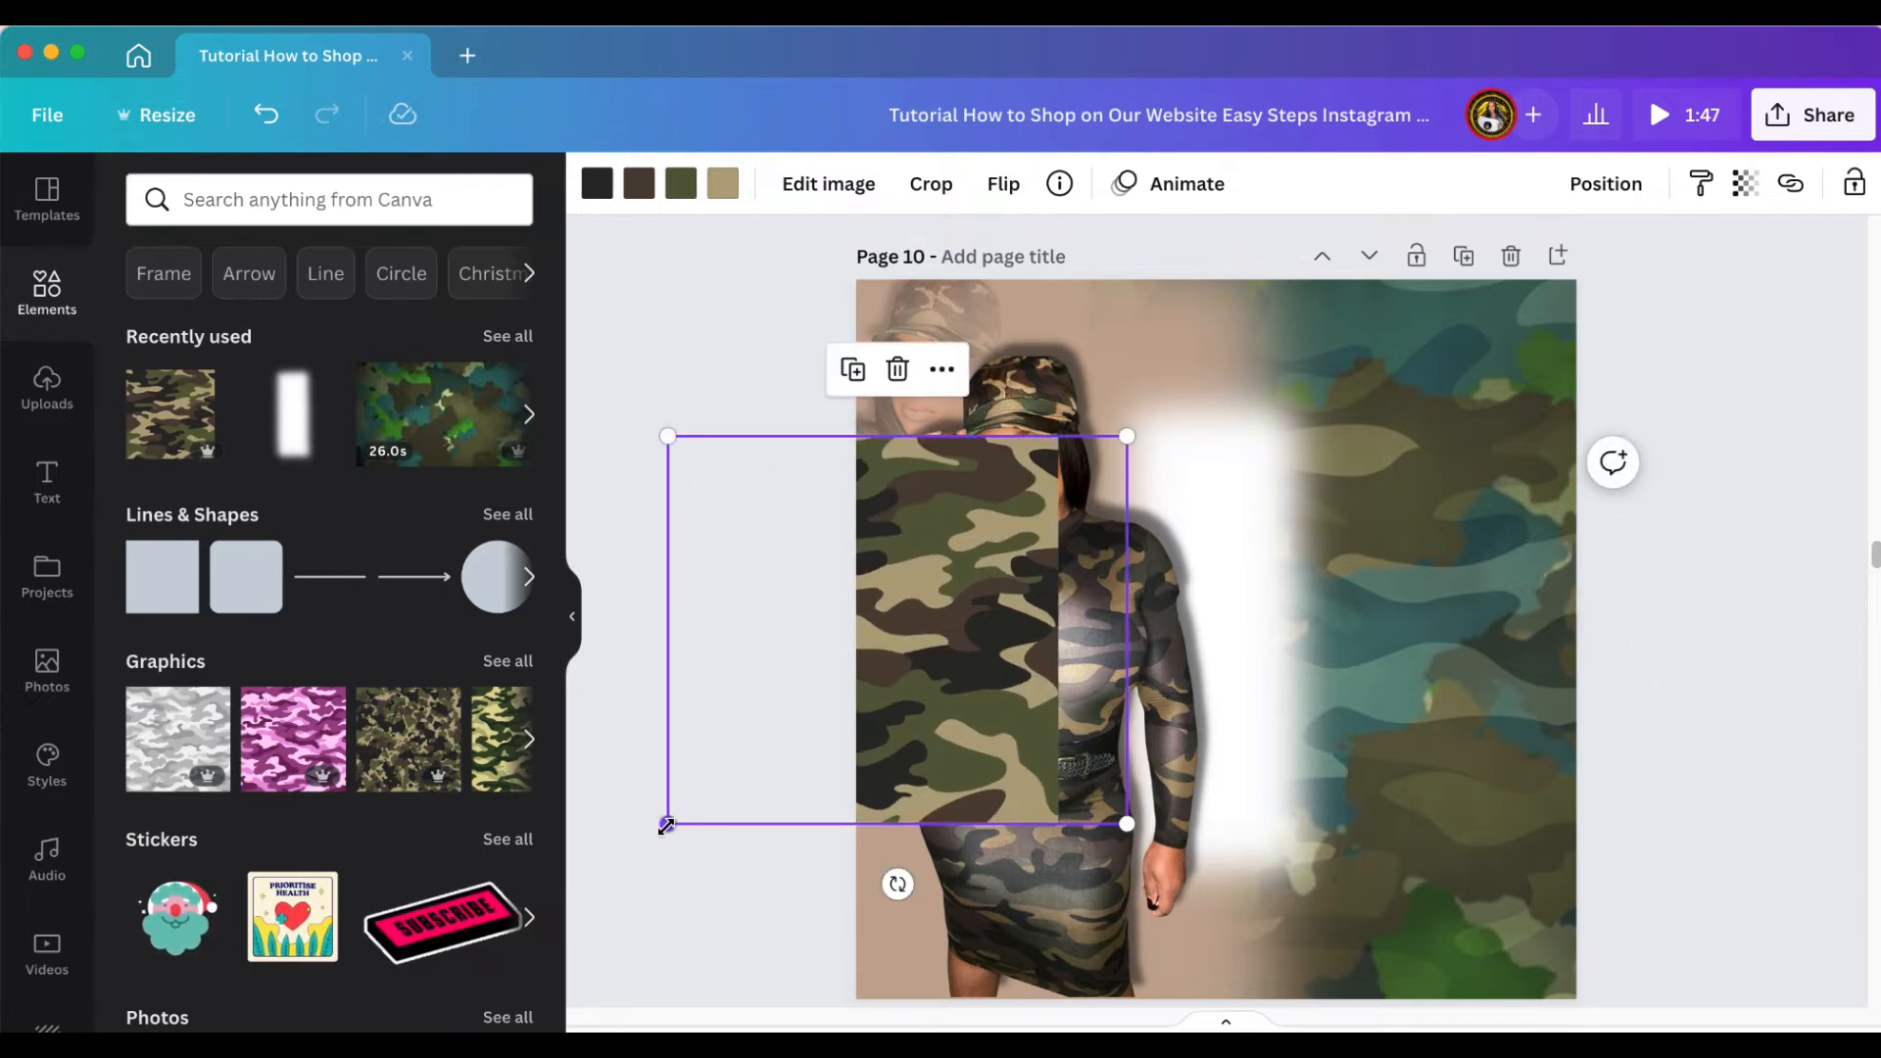
drag(667, 824, 618, 869)
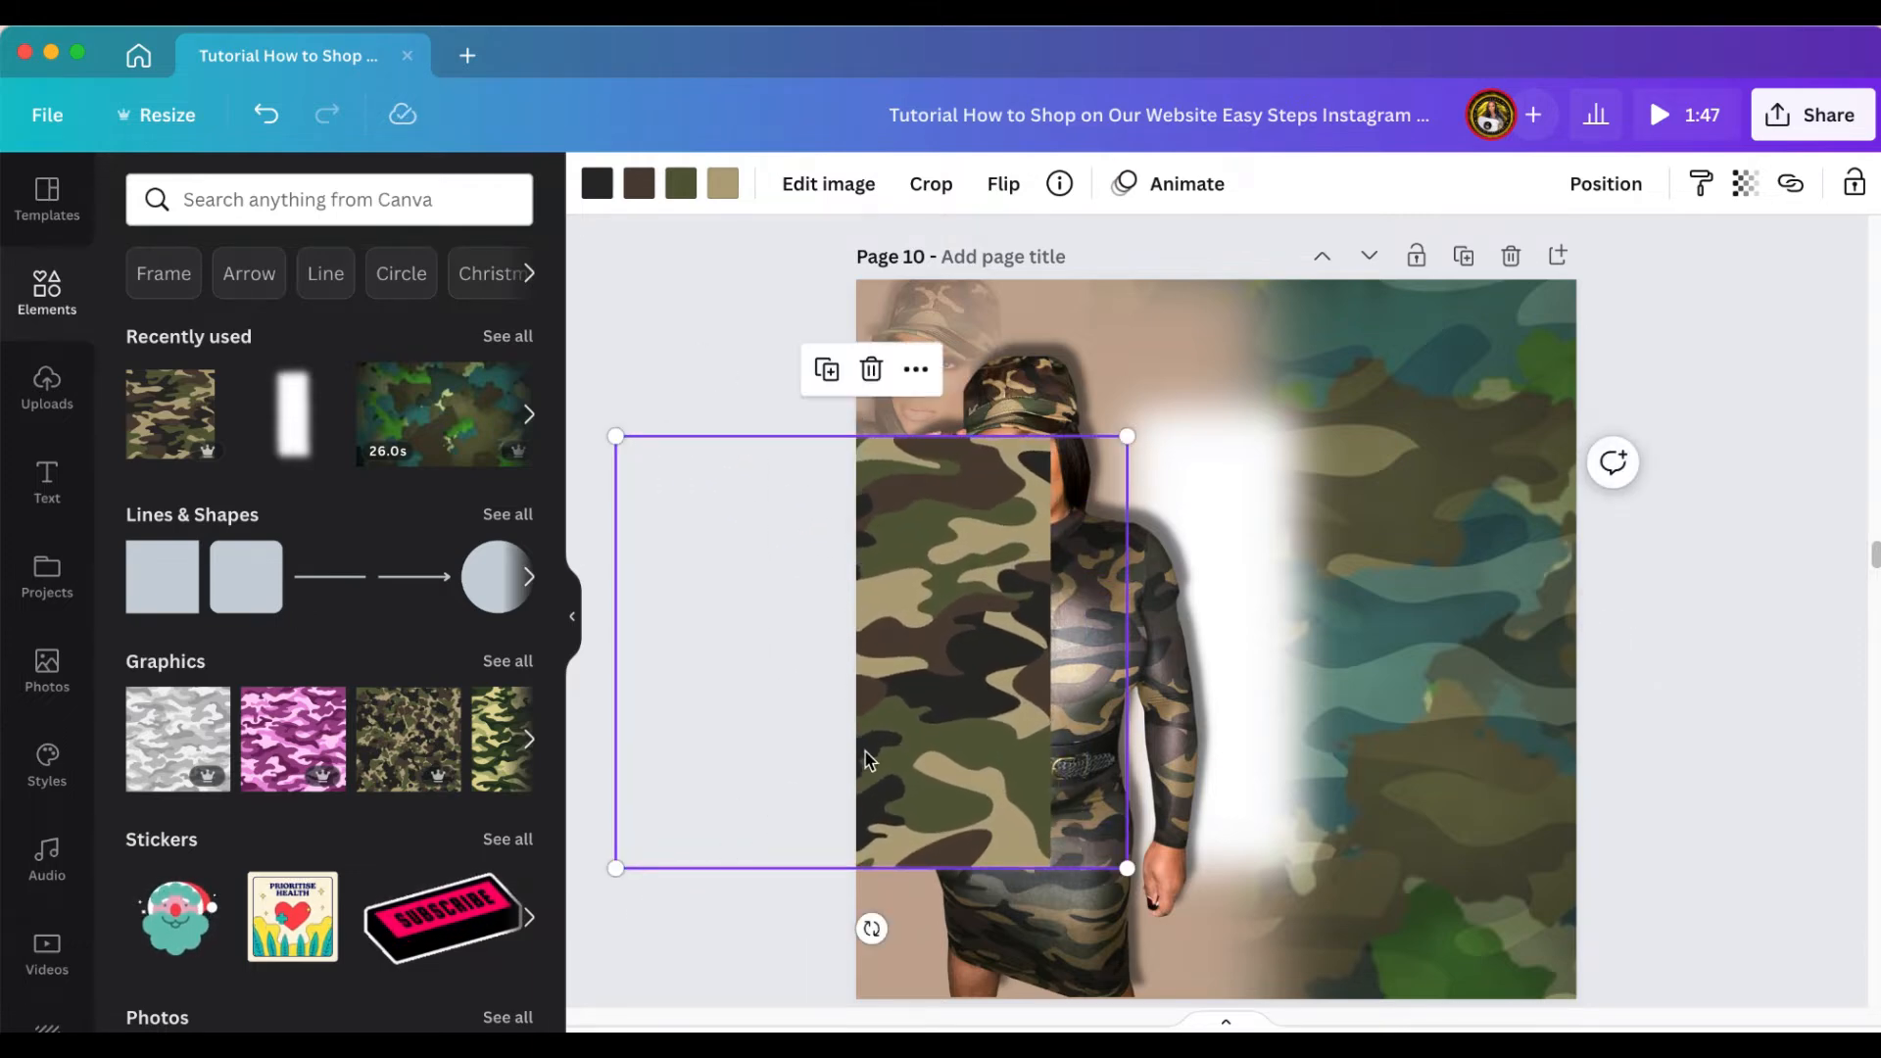
drag(895, 768, 907, 814)
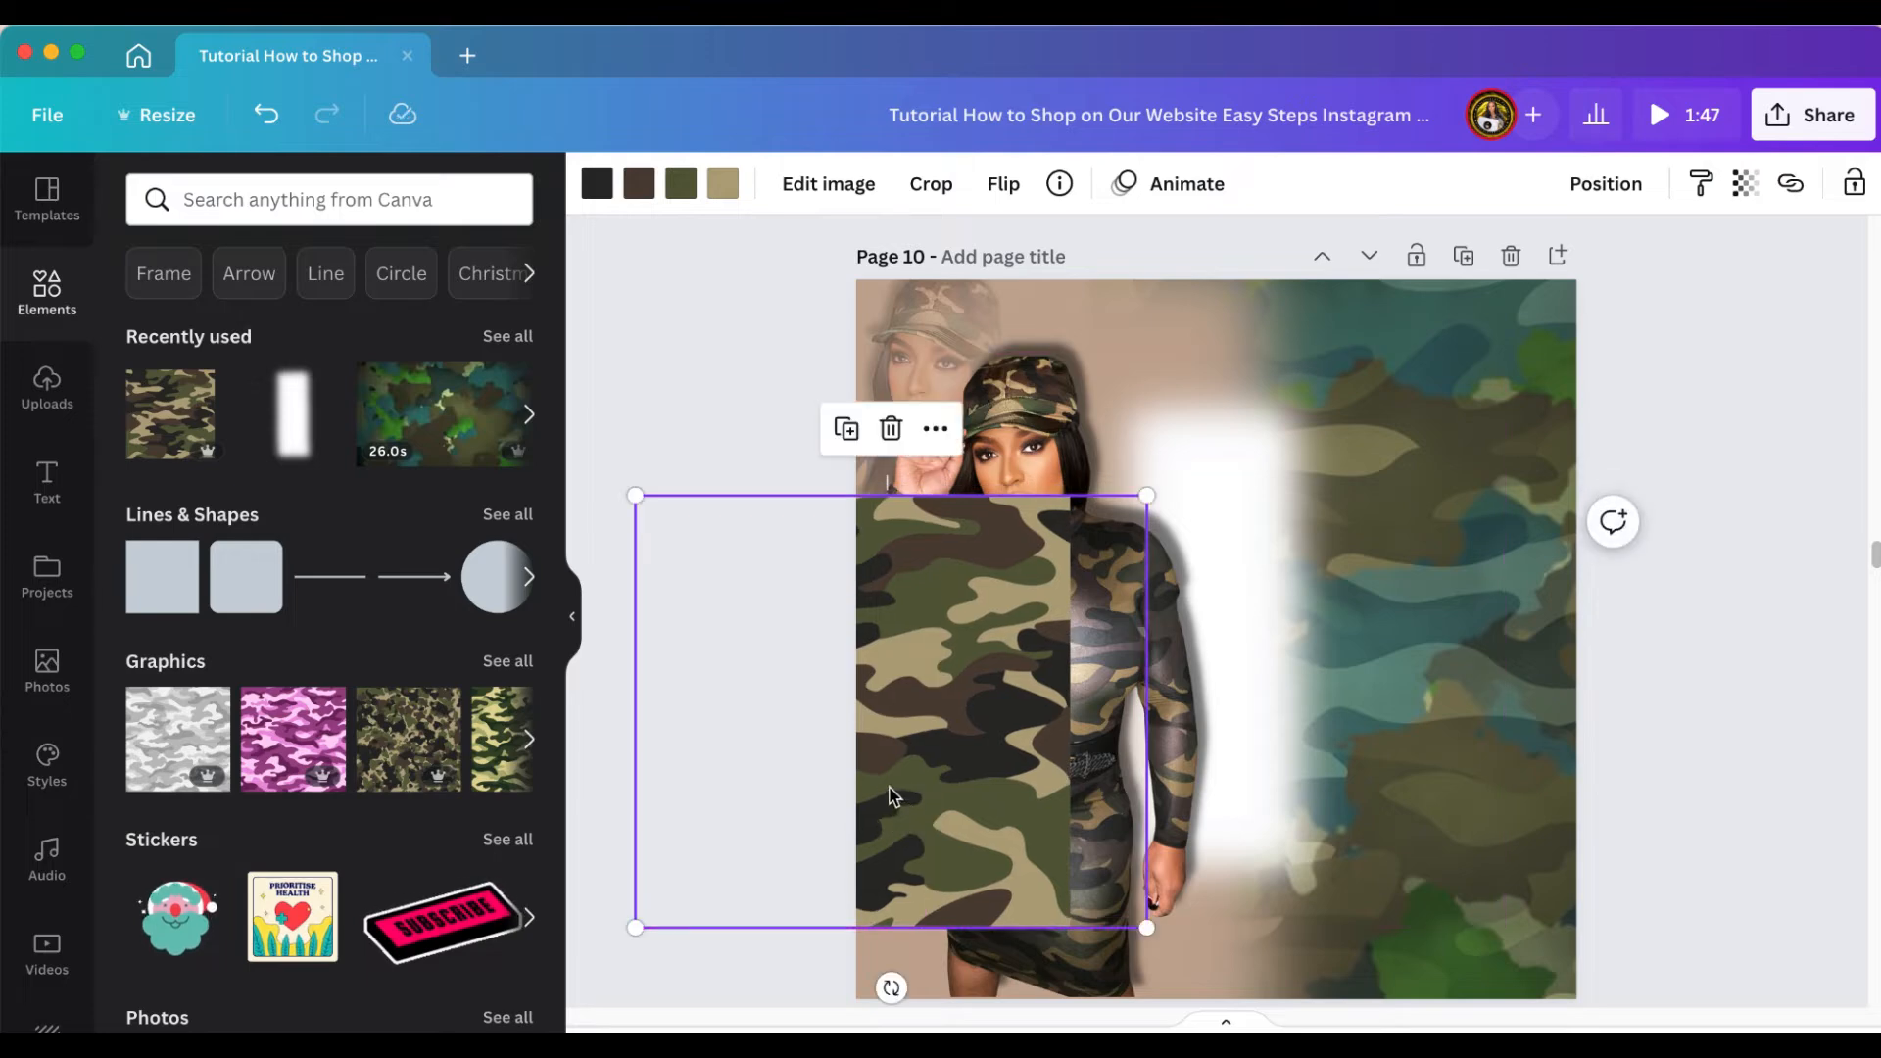
Apply the Cherry Duotone effect to the white blurred rectangle
click(1248, 455)
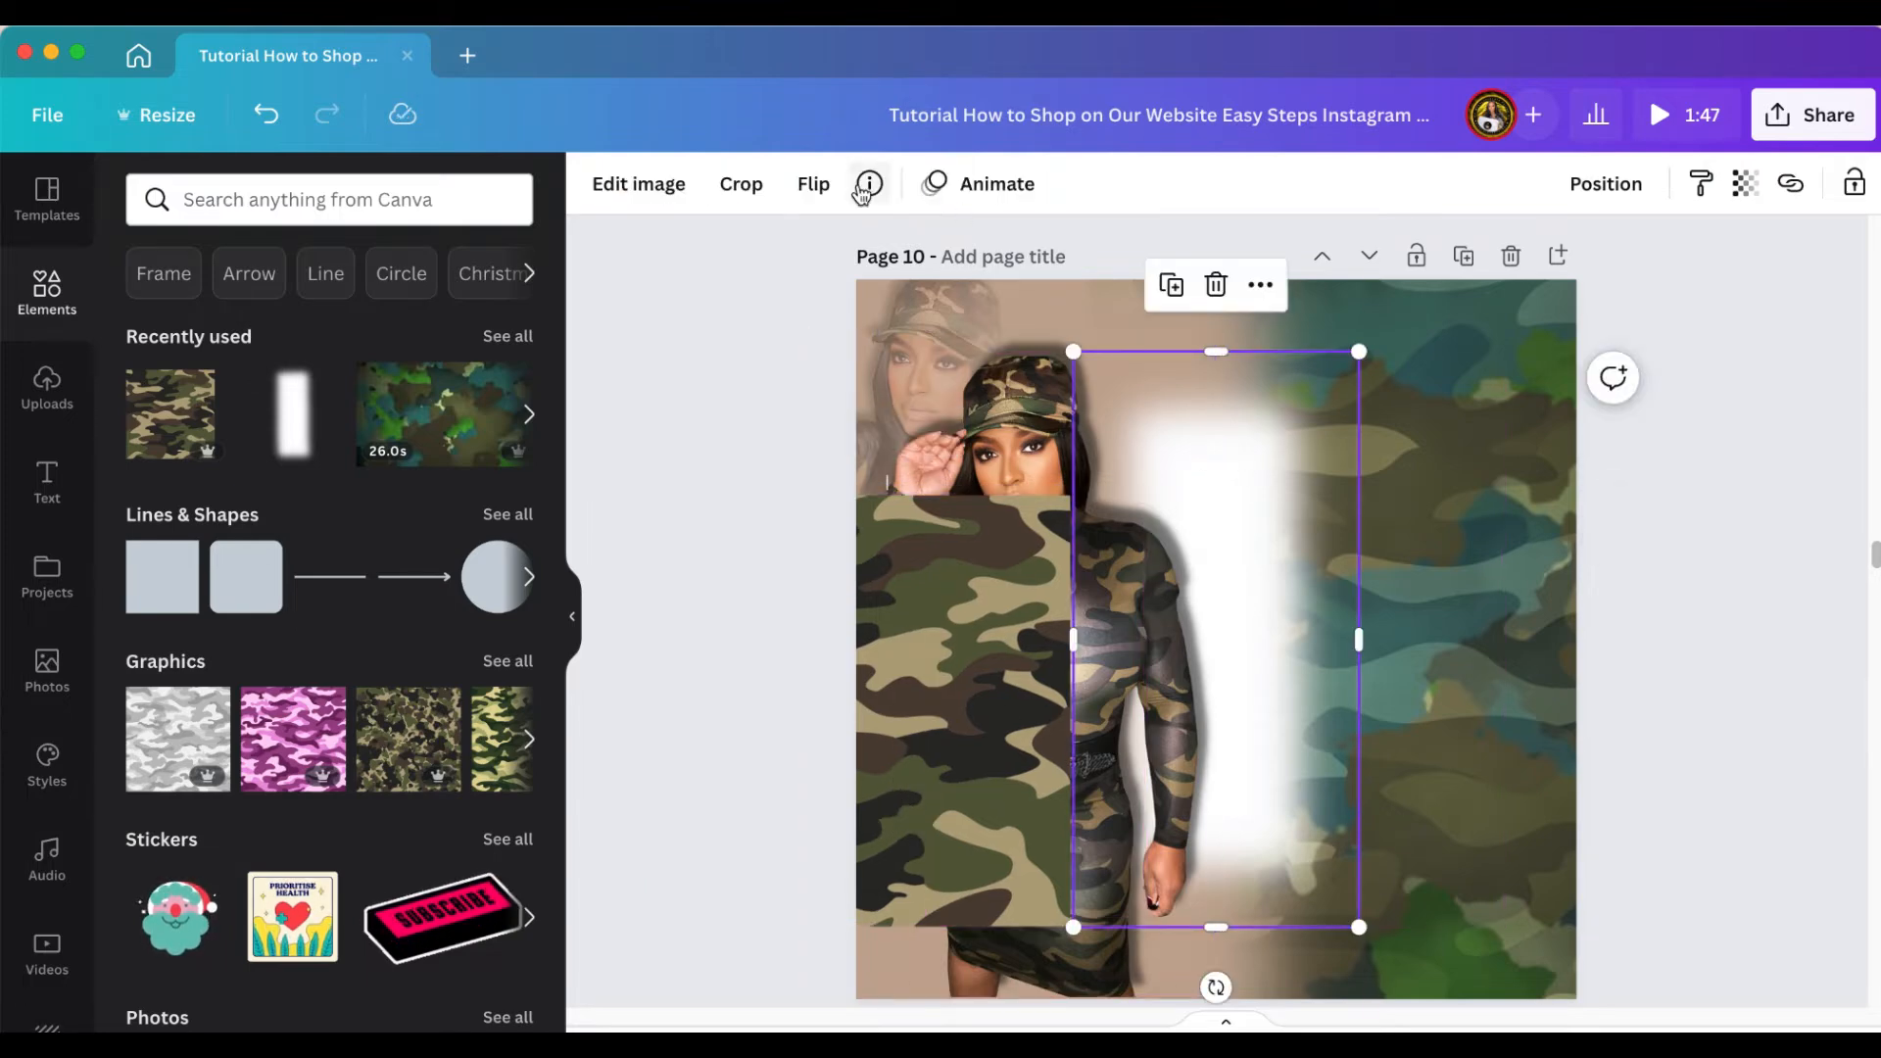
click(600, 199)
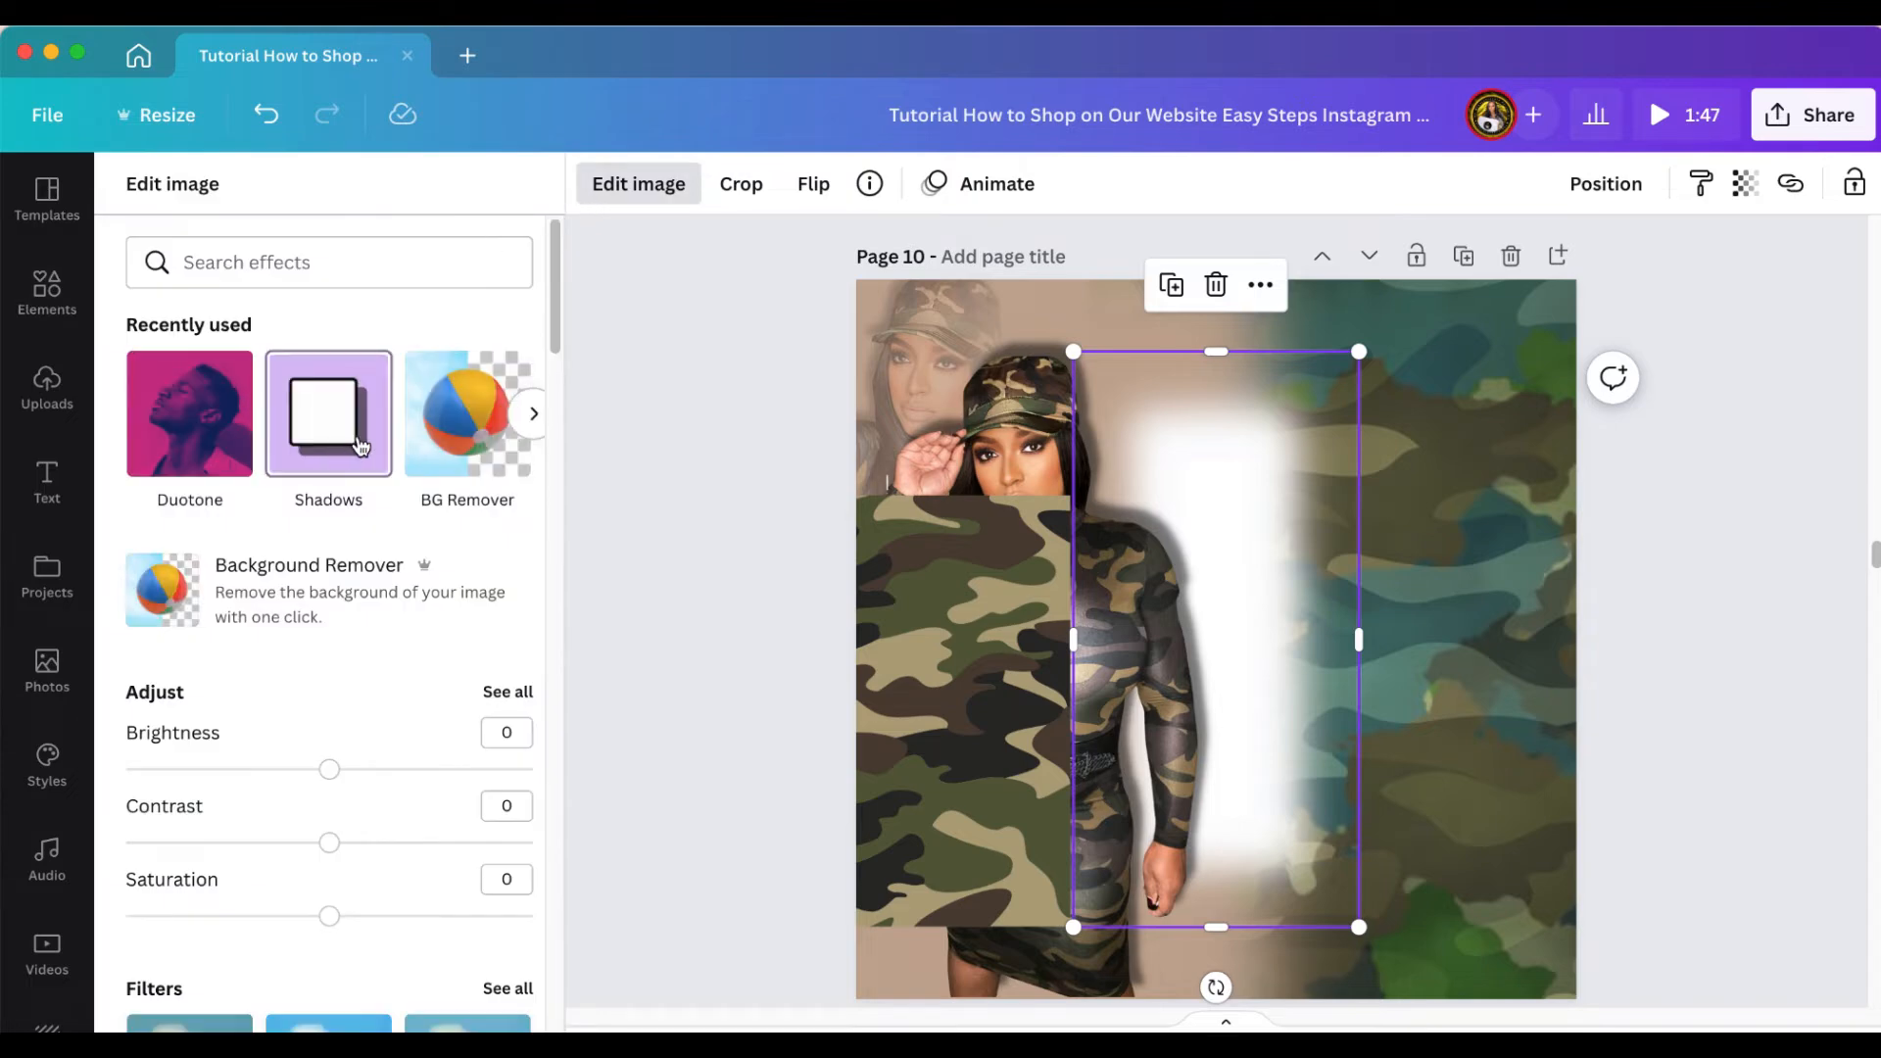
click(181, 432)
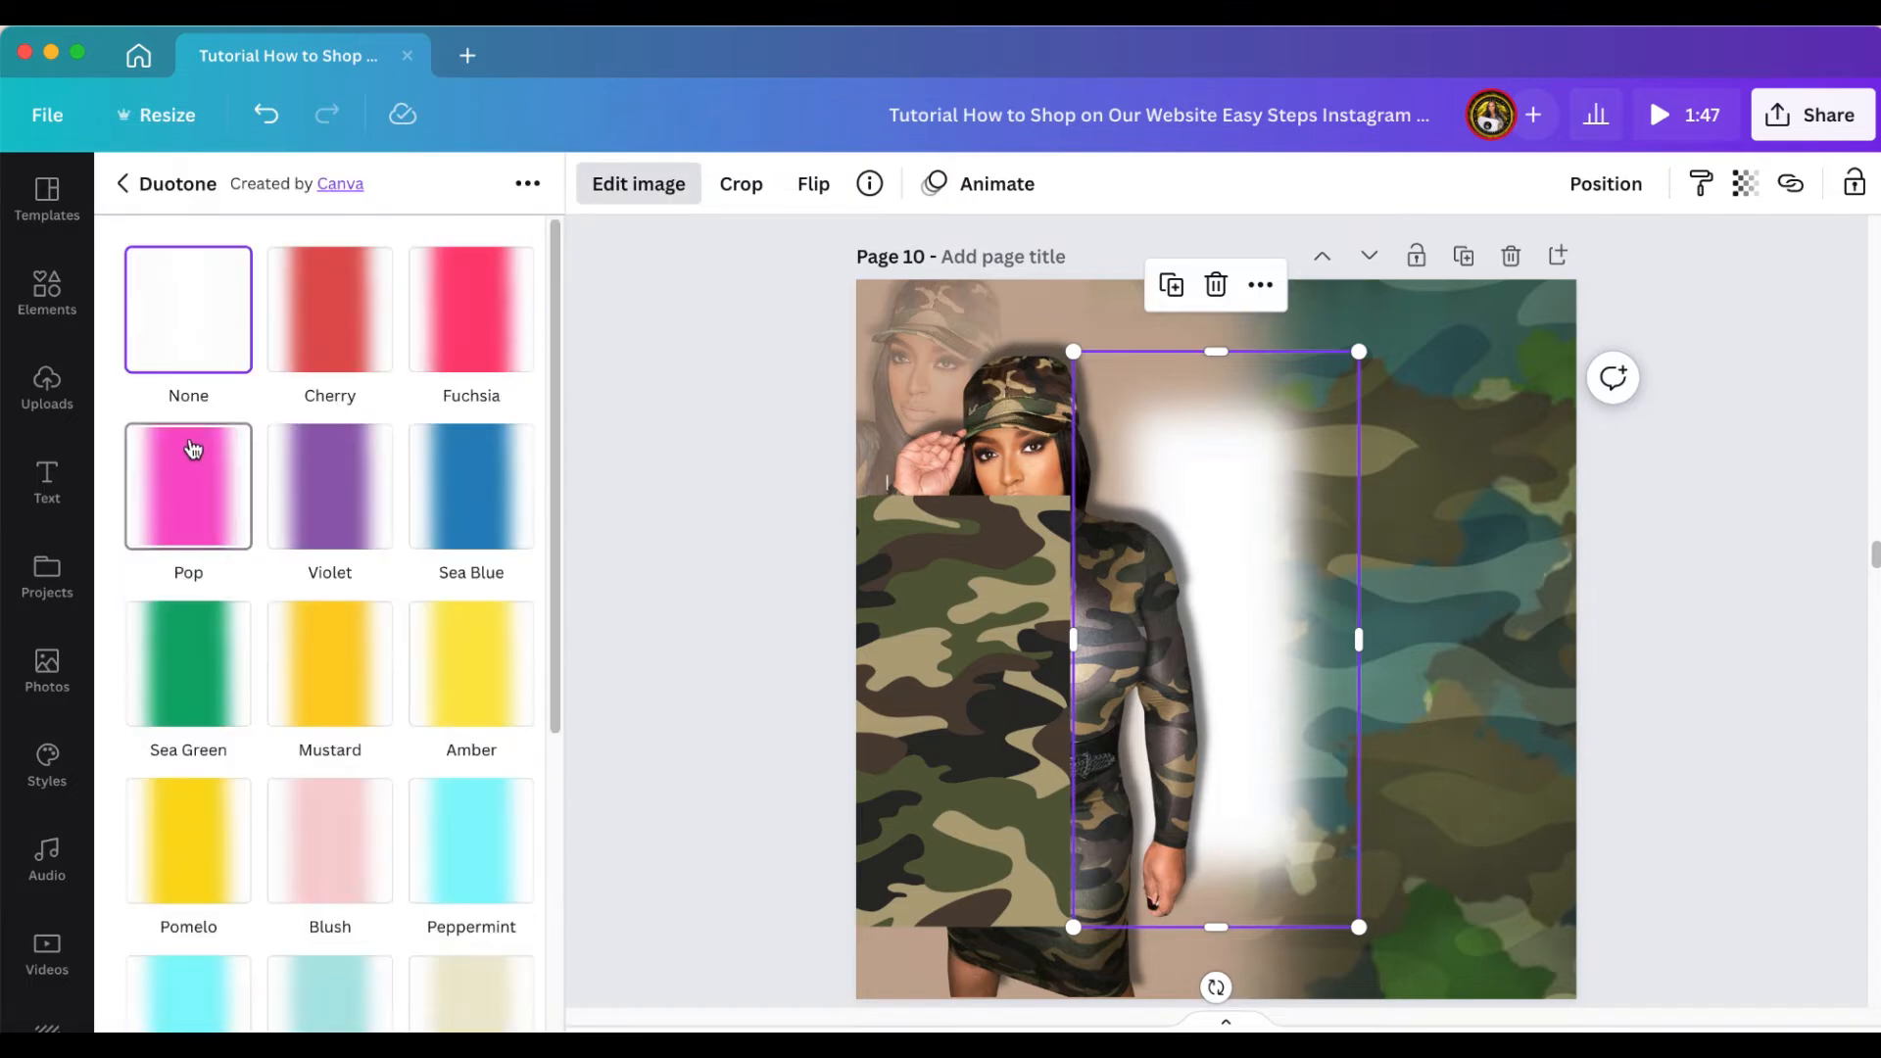
click(341, 353)
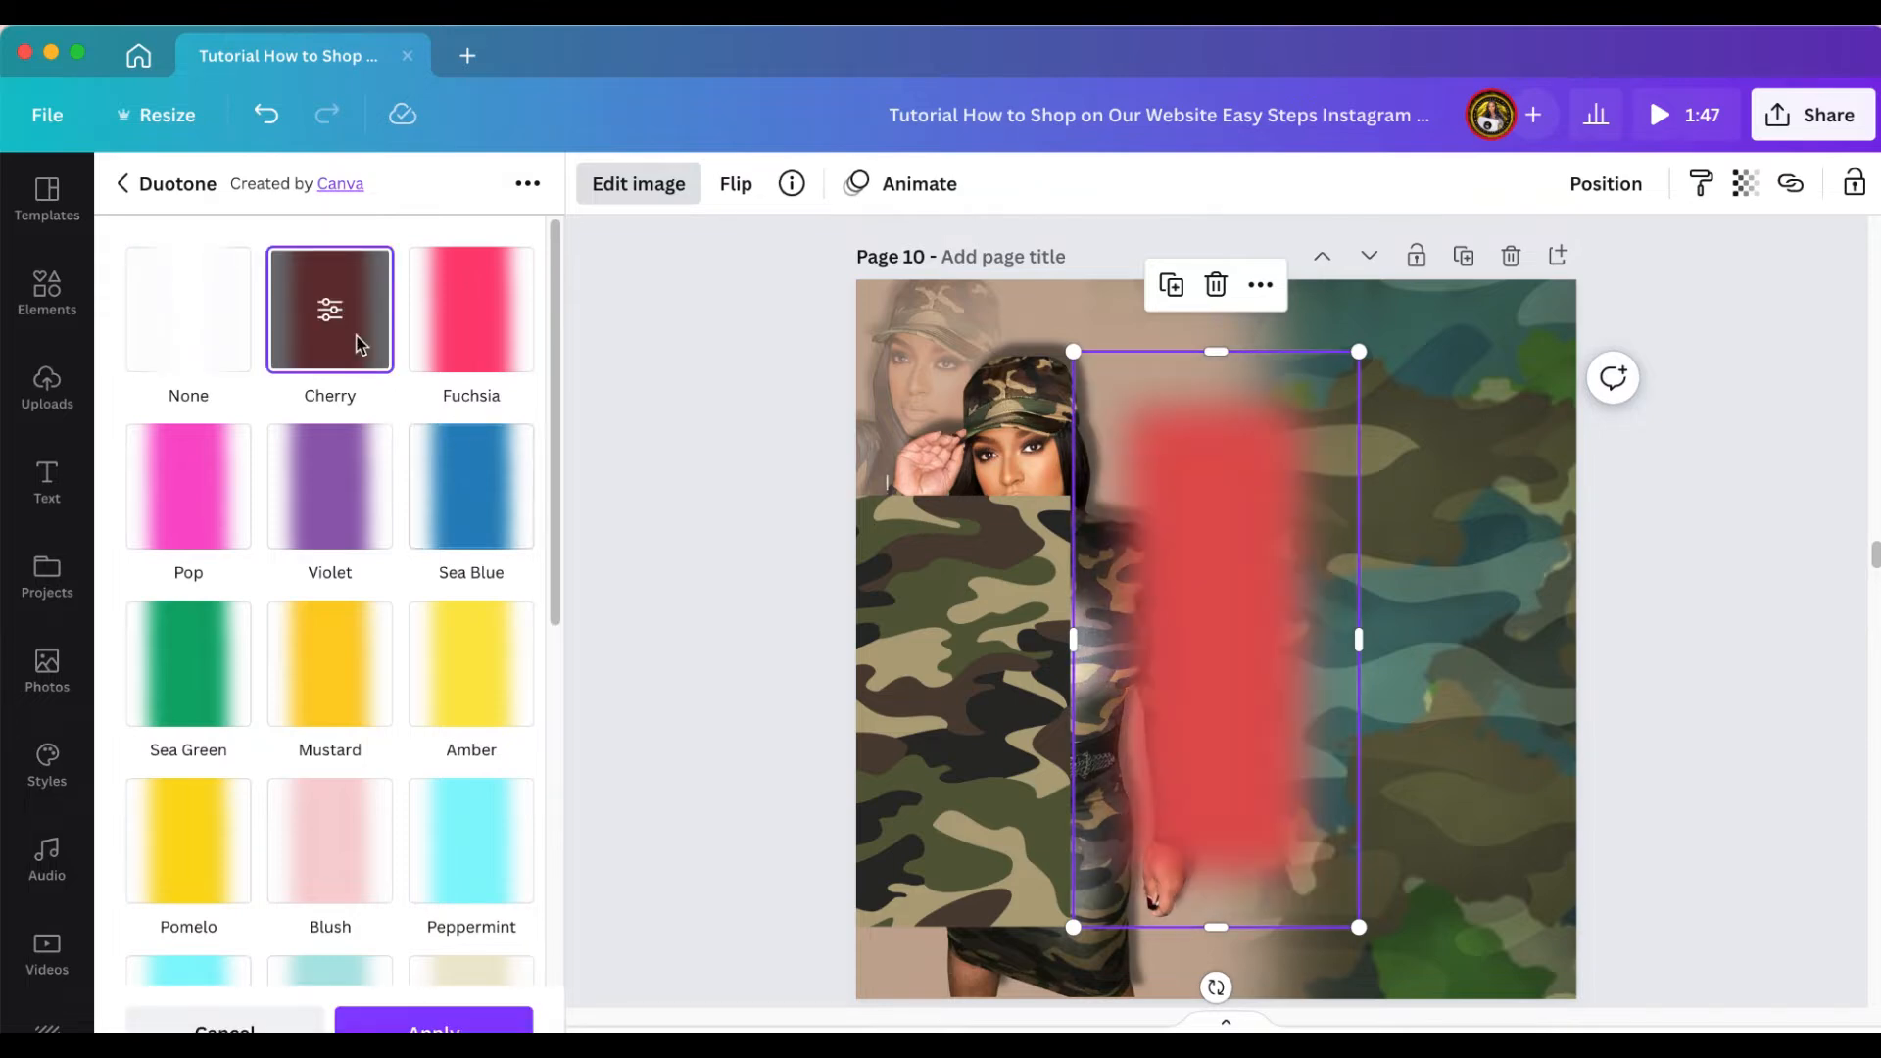
Set the Duotone shadows to #585D3C, sampled from the green of the camouflage pattern
click(338, 310)
click(505, 364)
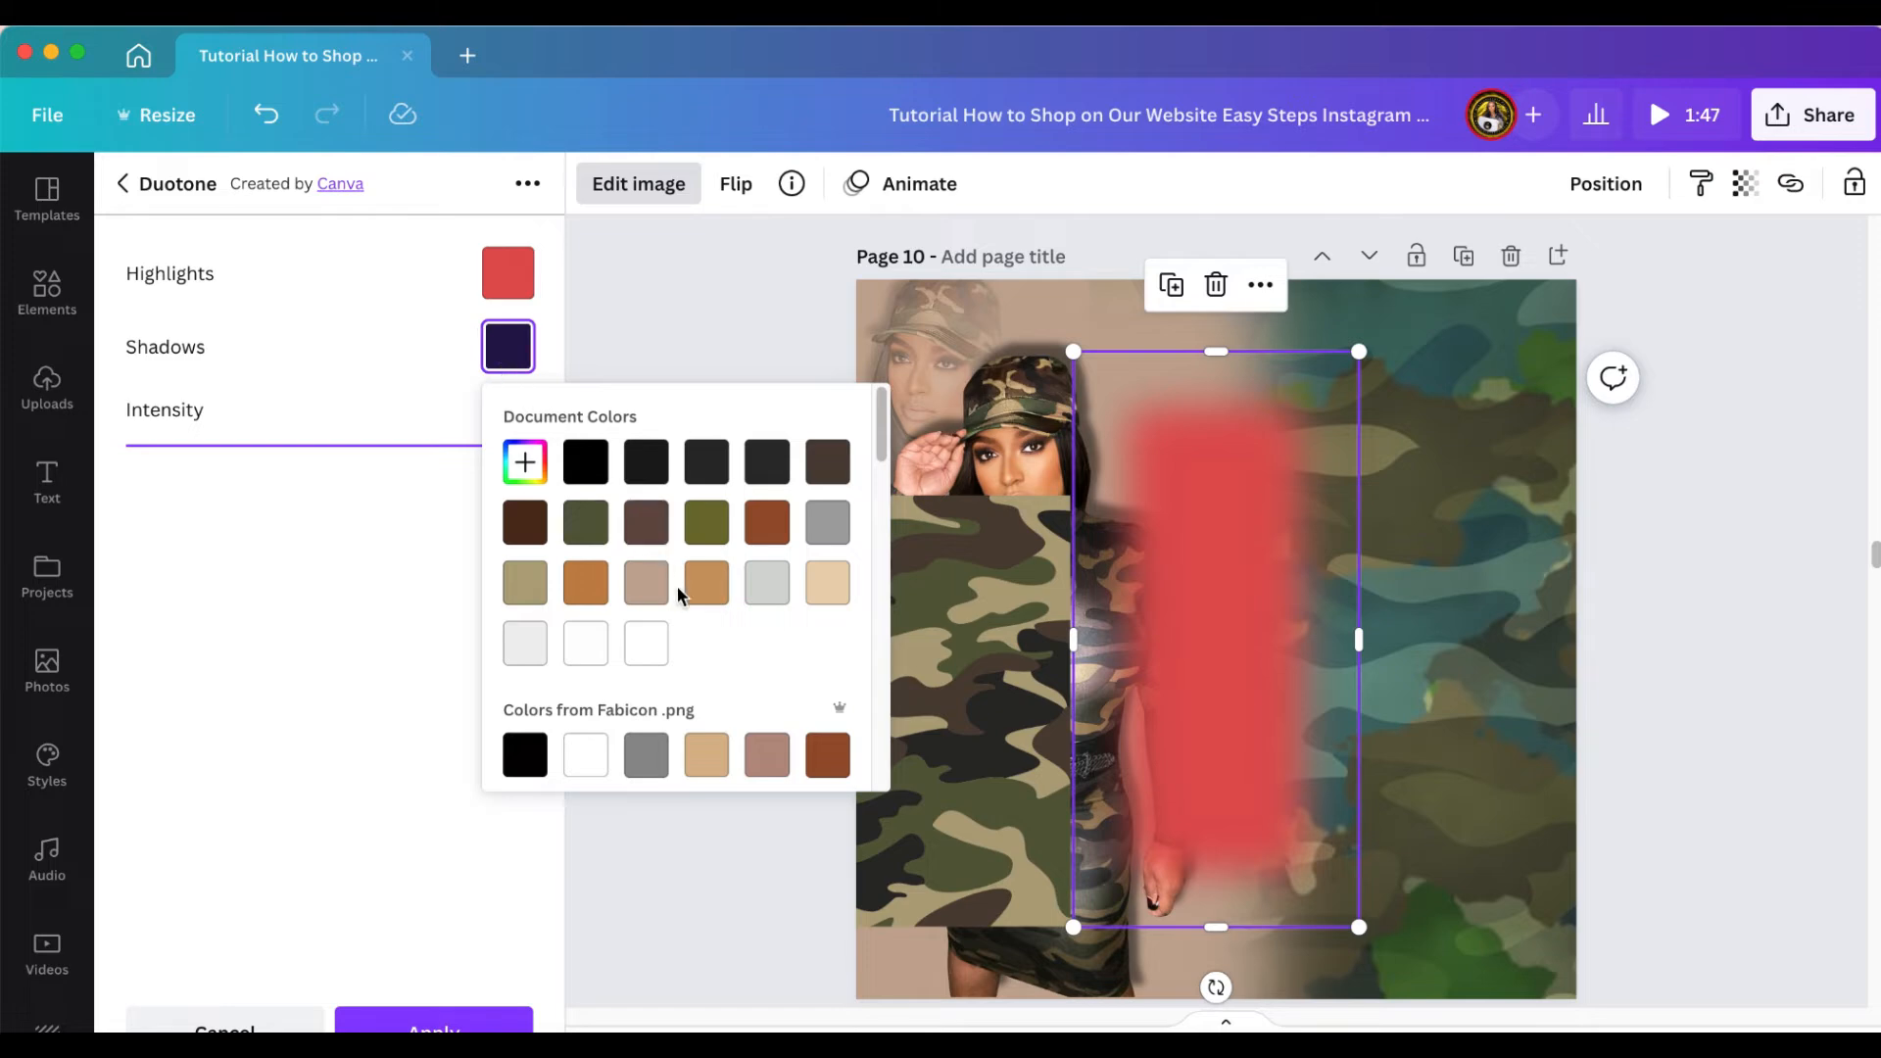
click(526, 464)
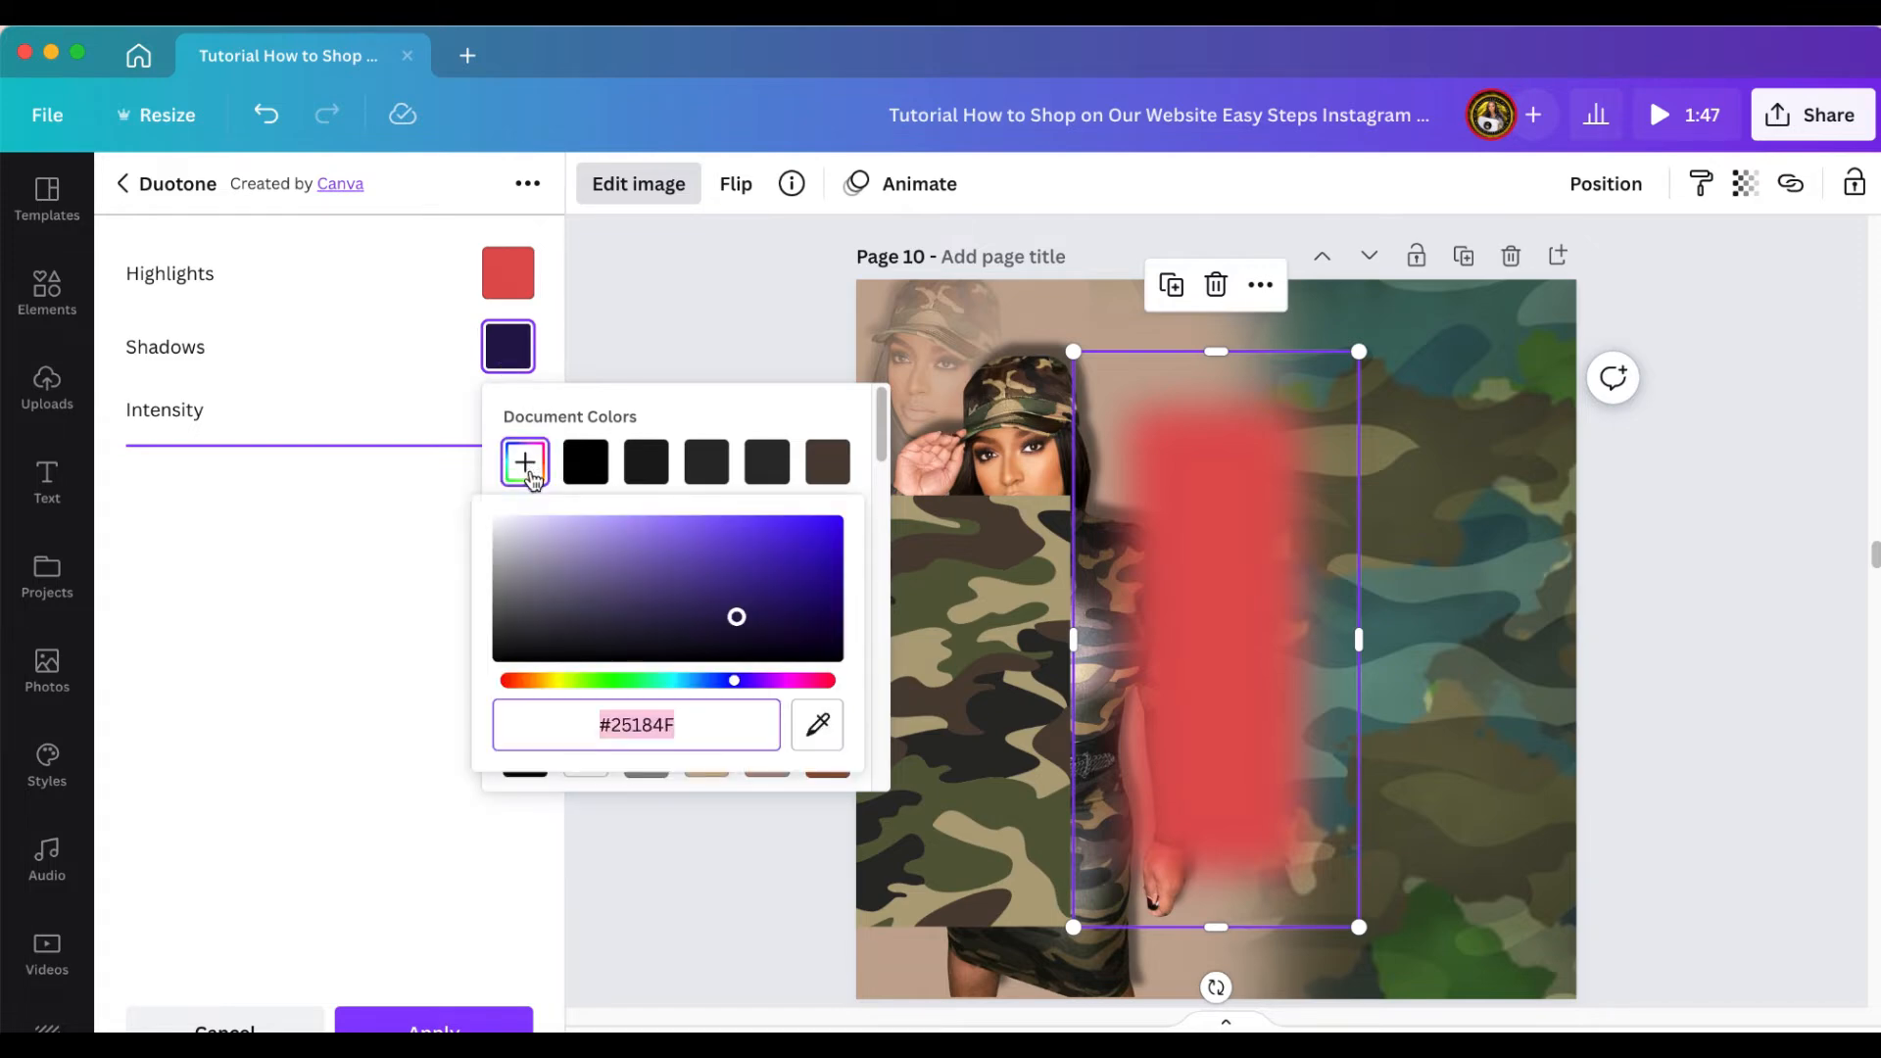
click(815, 727)
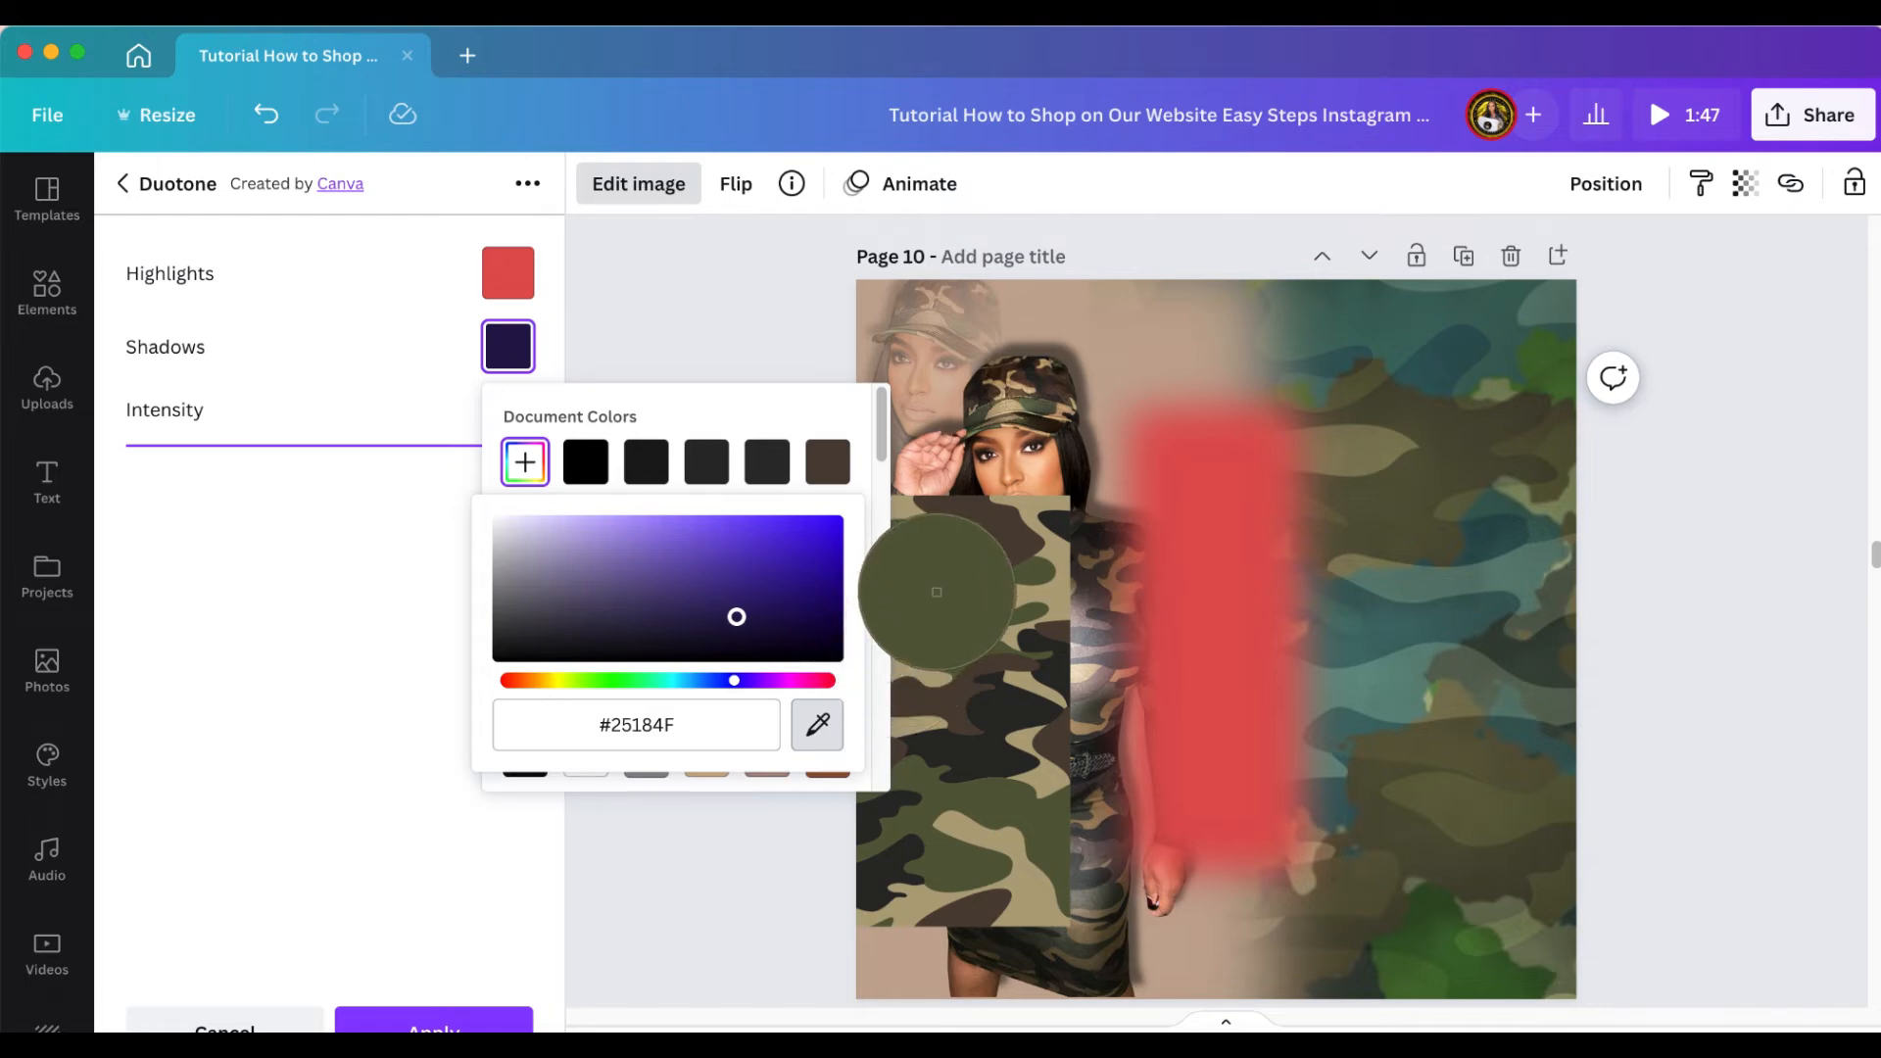
click(937, 592)
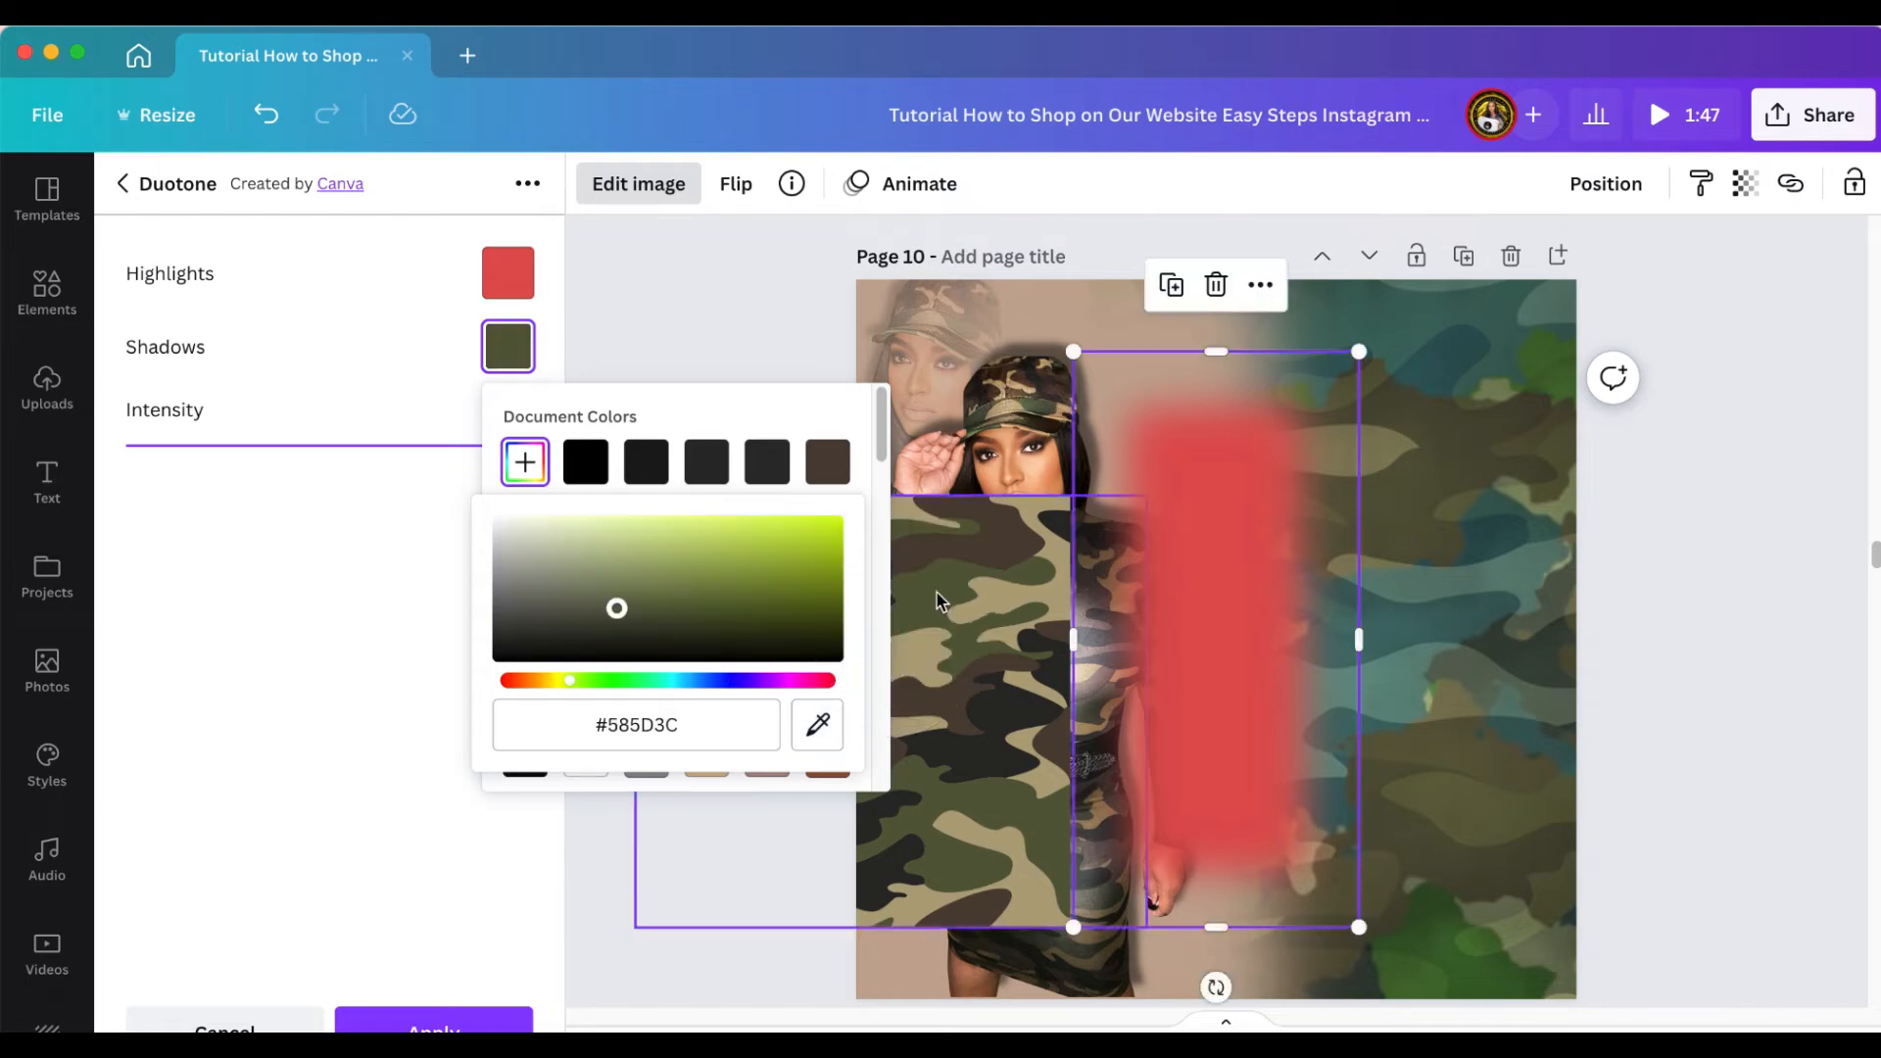
Set the Duotone highlights to #B4A57F, sampled from the light tan of the camouflage pattern
click(519, 278)
click(527, 290)
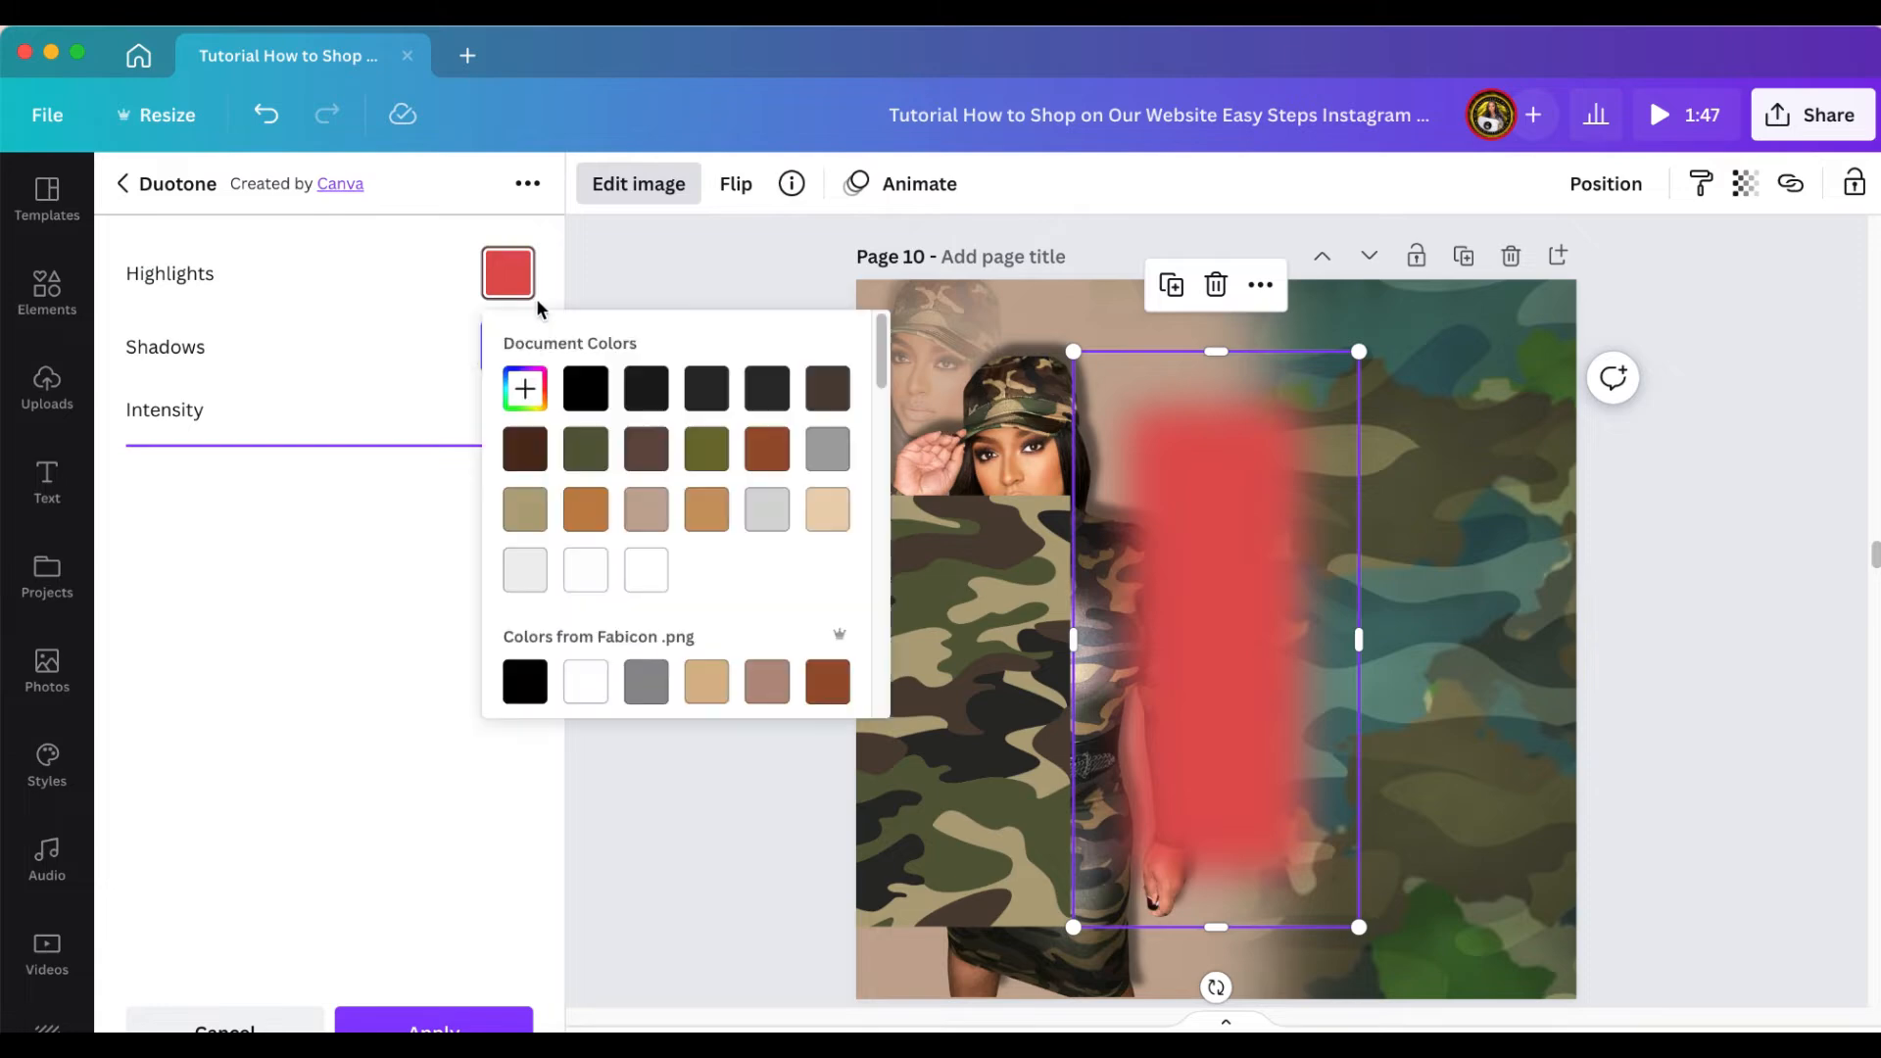
click(510, 281)
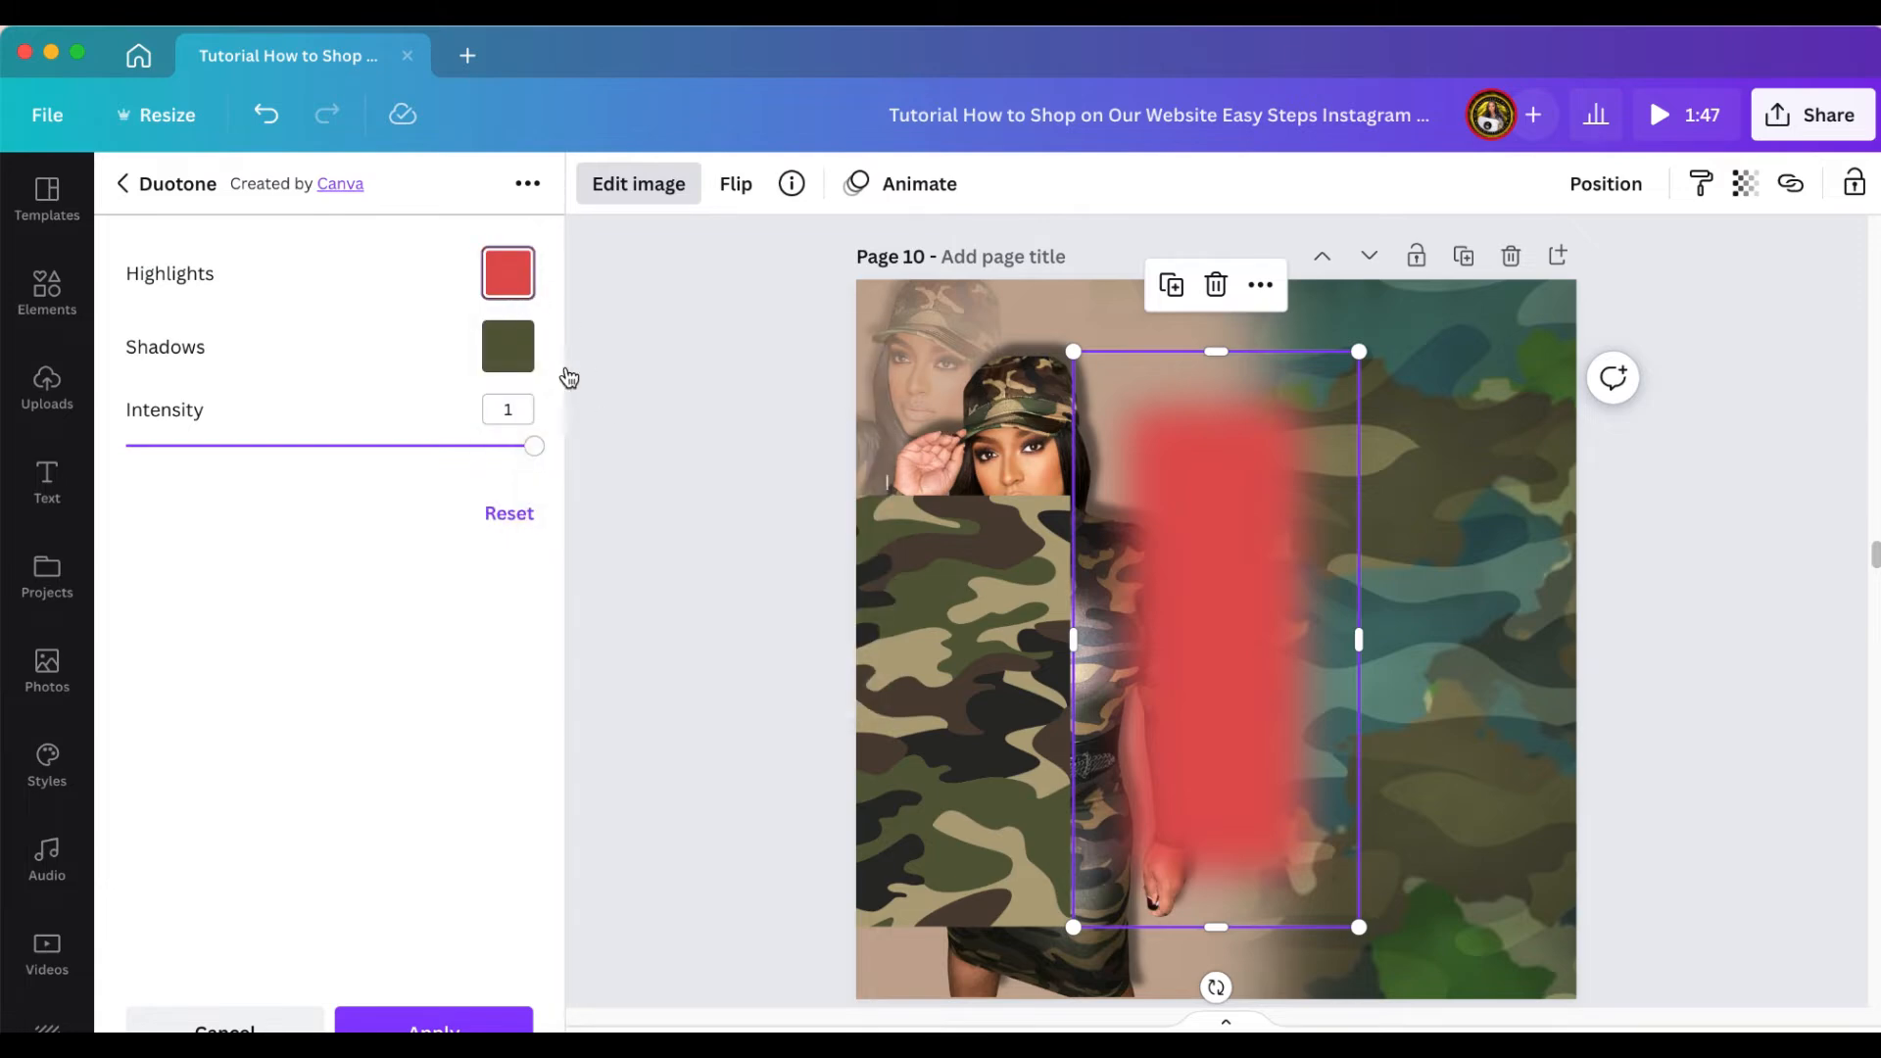
click(504, 274)
click(498, 282)
click(522, 328)
click(527, 391)
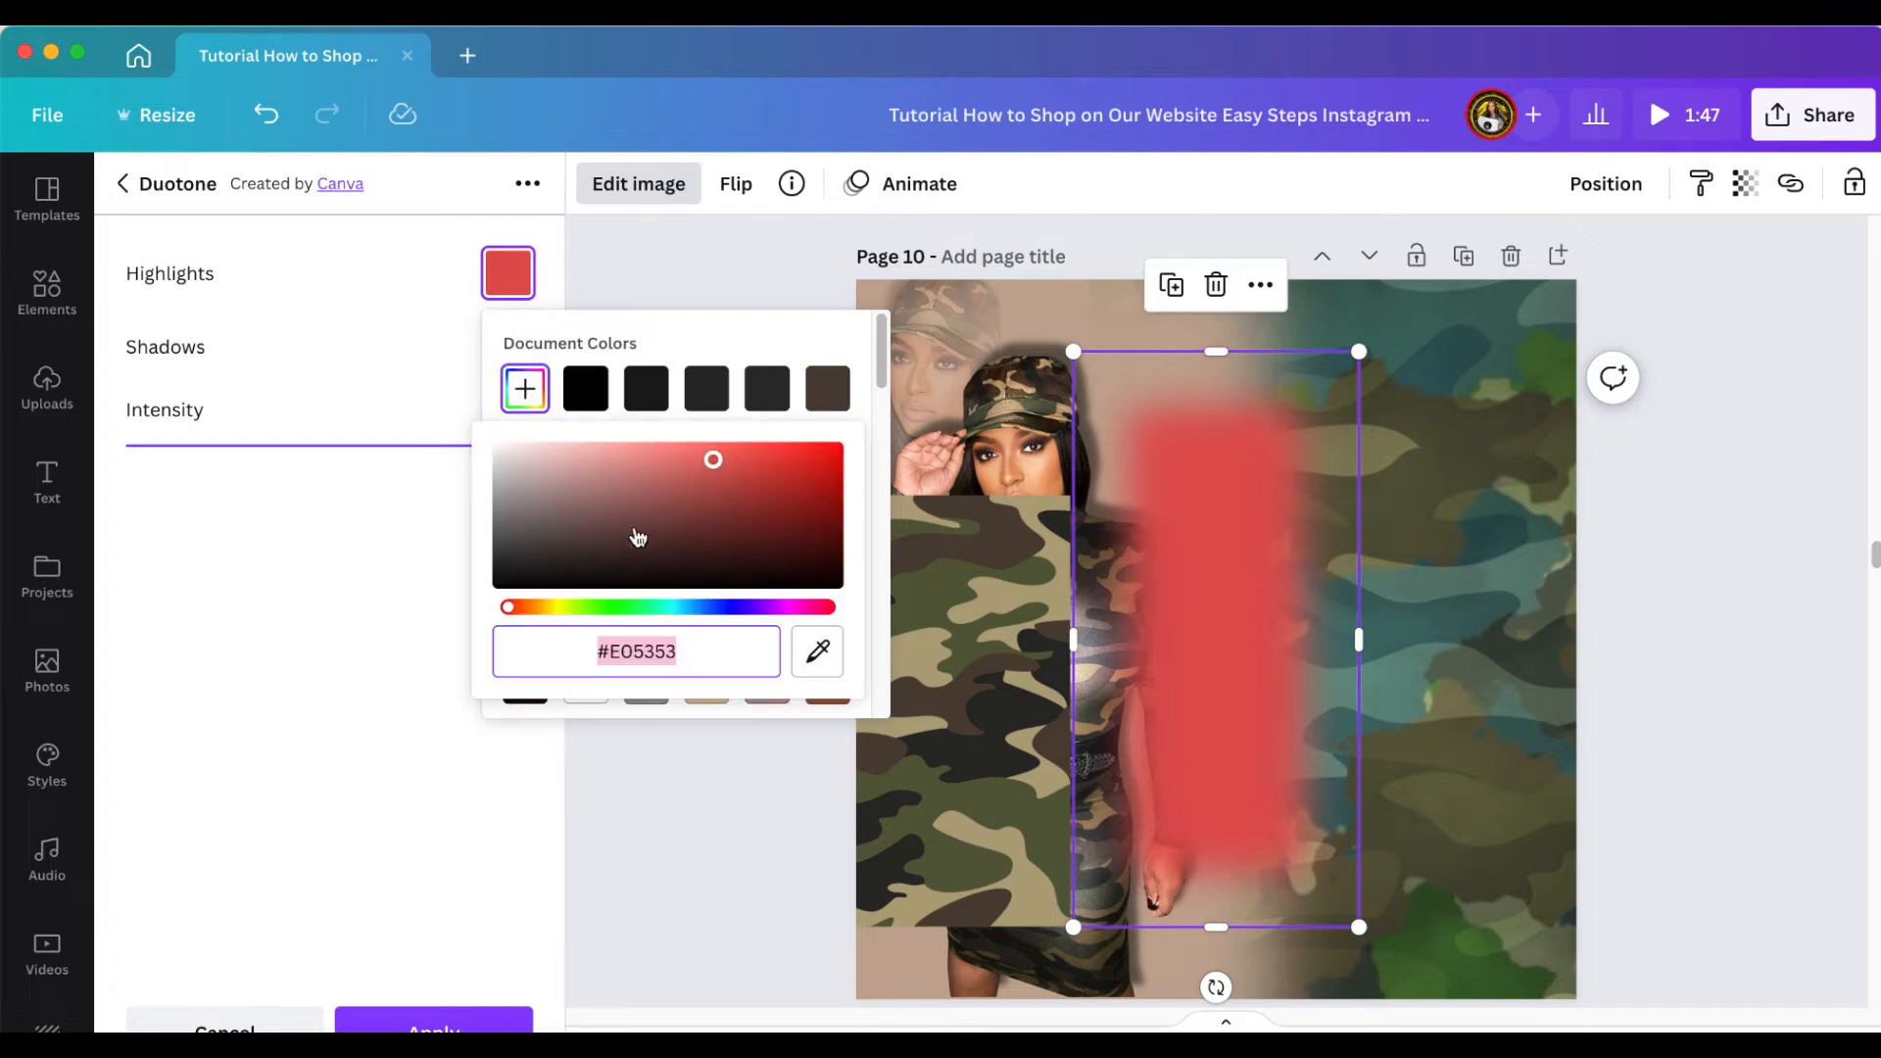
click(811, 658)
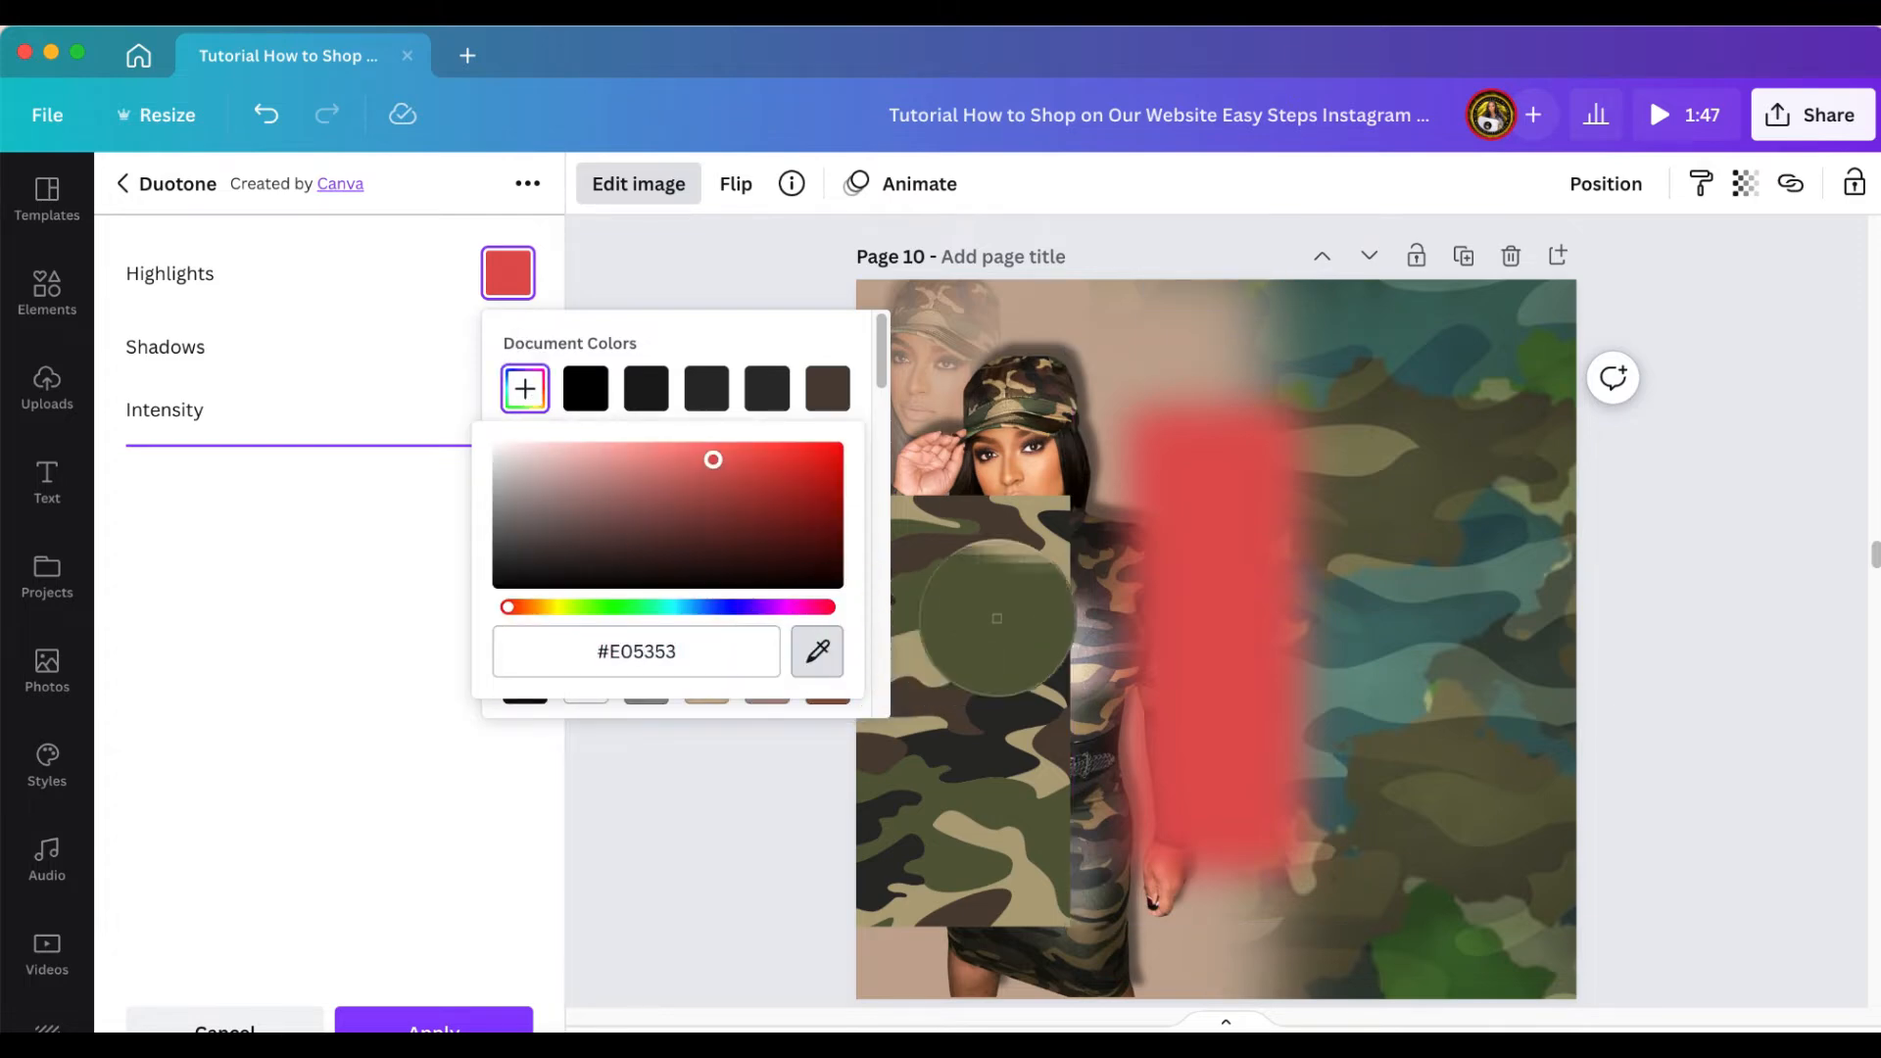
click(1021, 594)
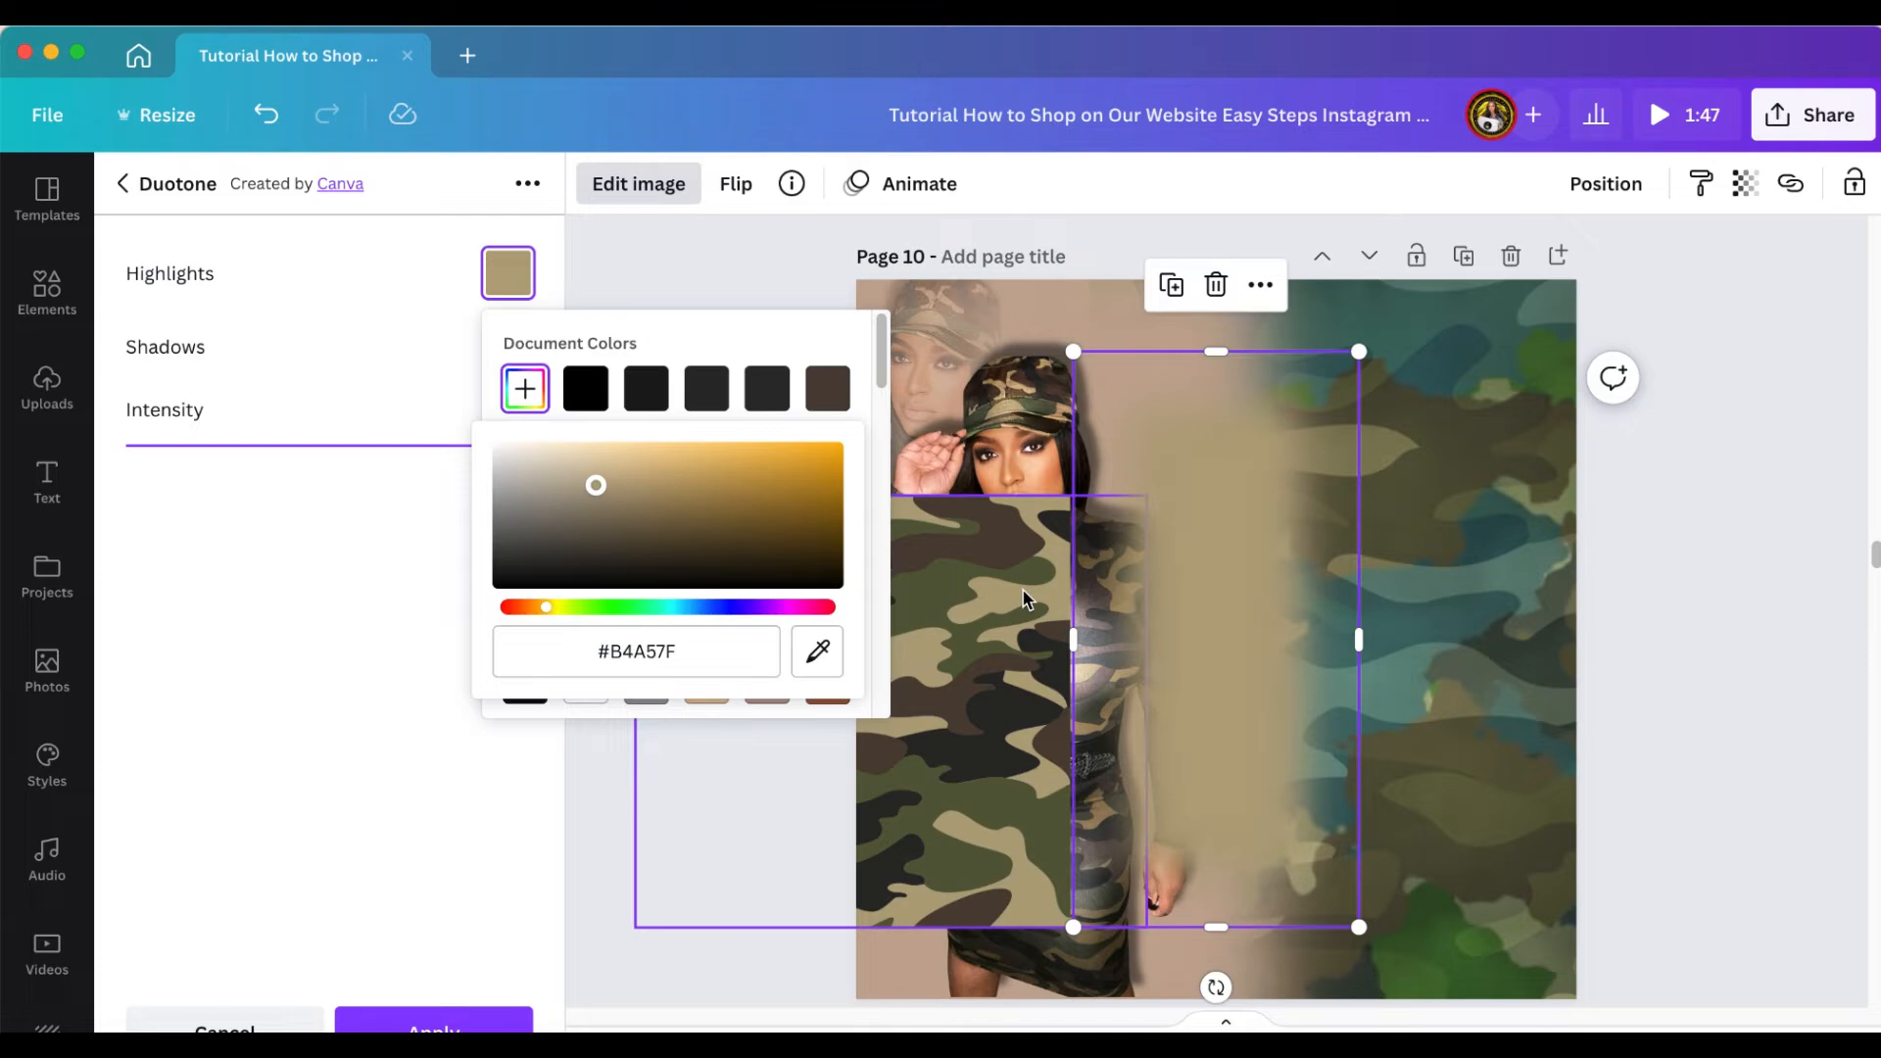
click(527, 279)
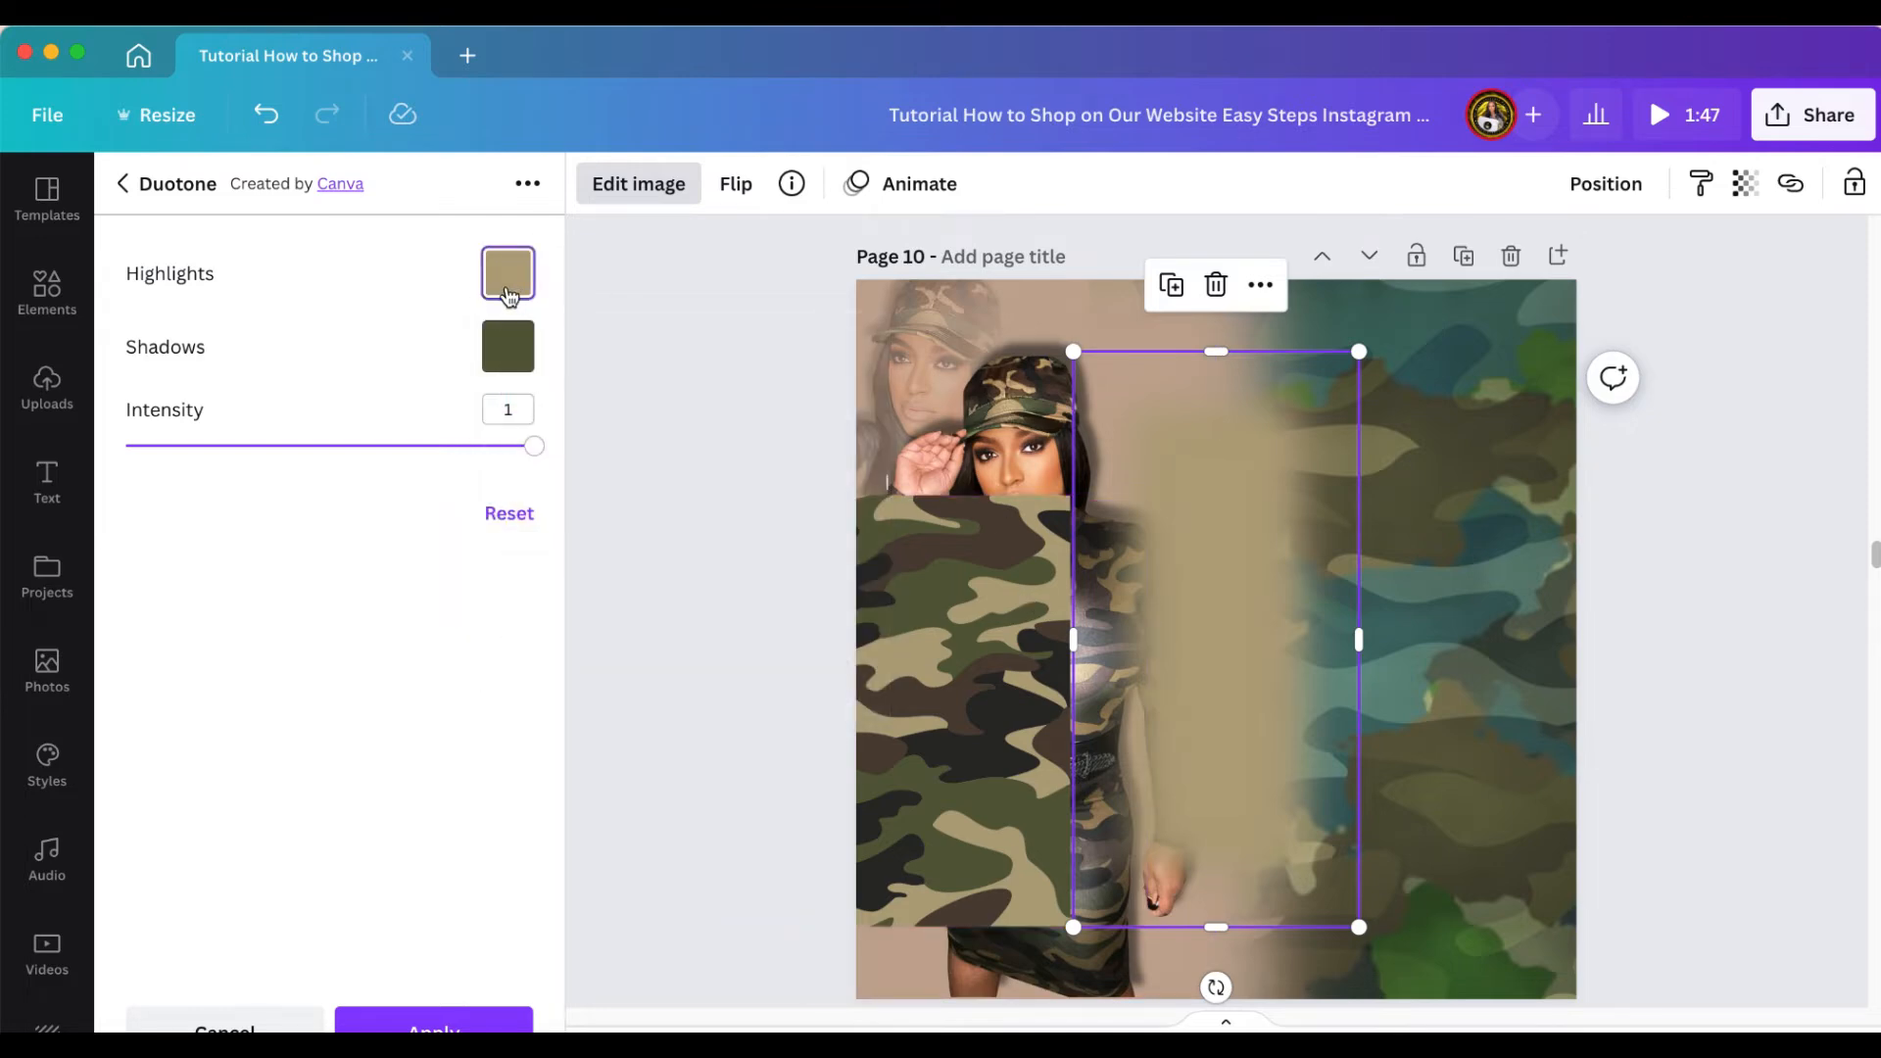
Try #504238, sampled from the brown of the camouflage pattern, as the blurred rectangle's Duotone highlights
click(507, 299)
click(526, 402)
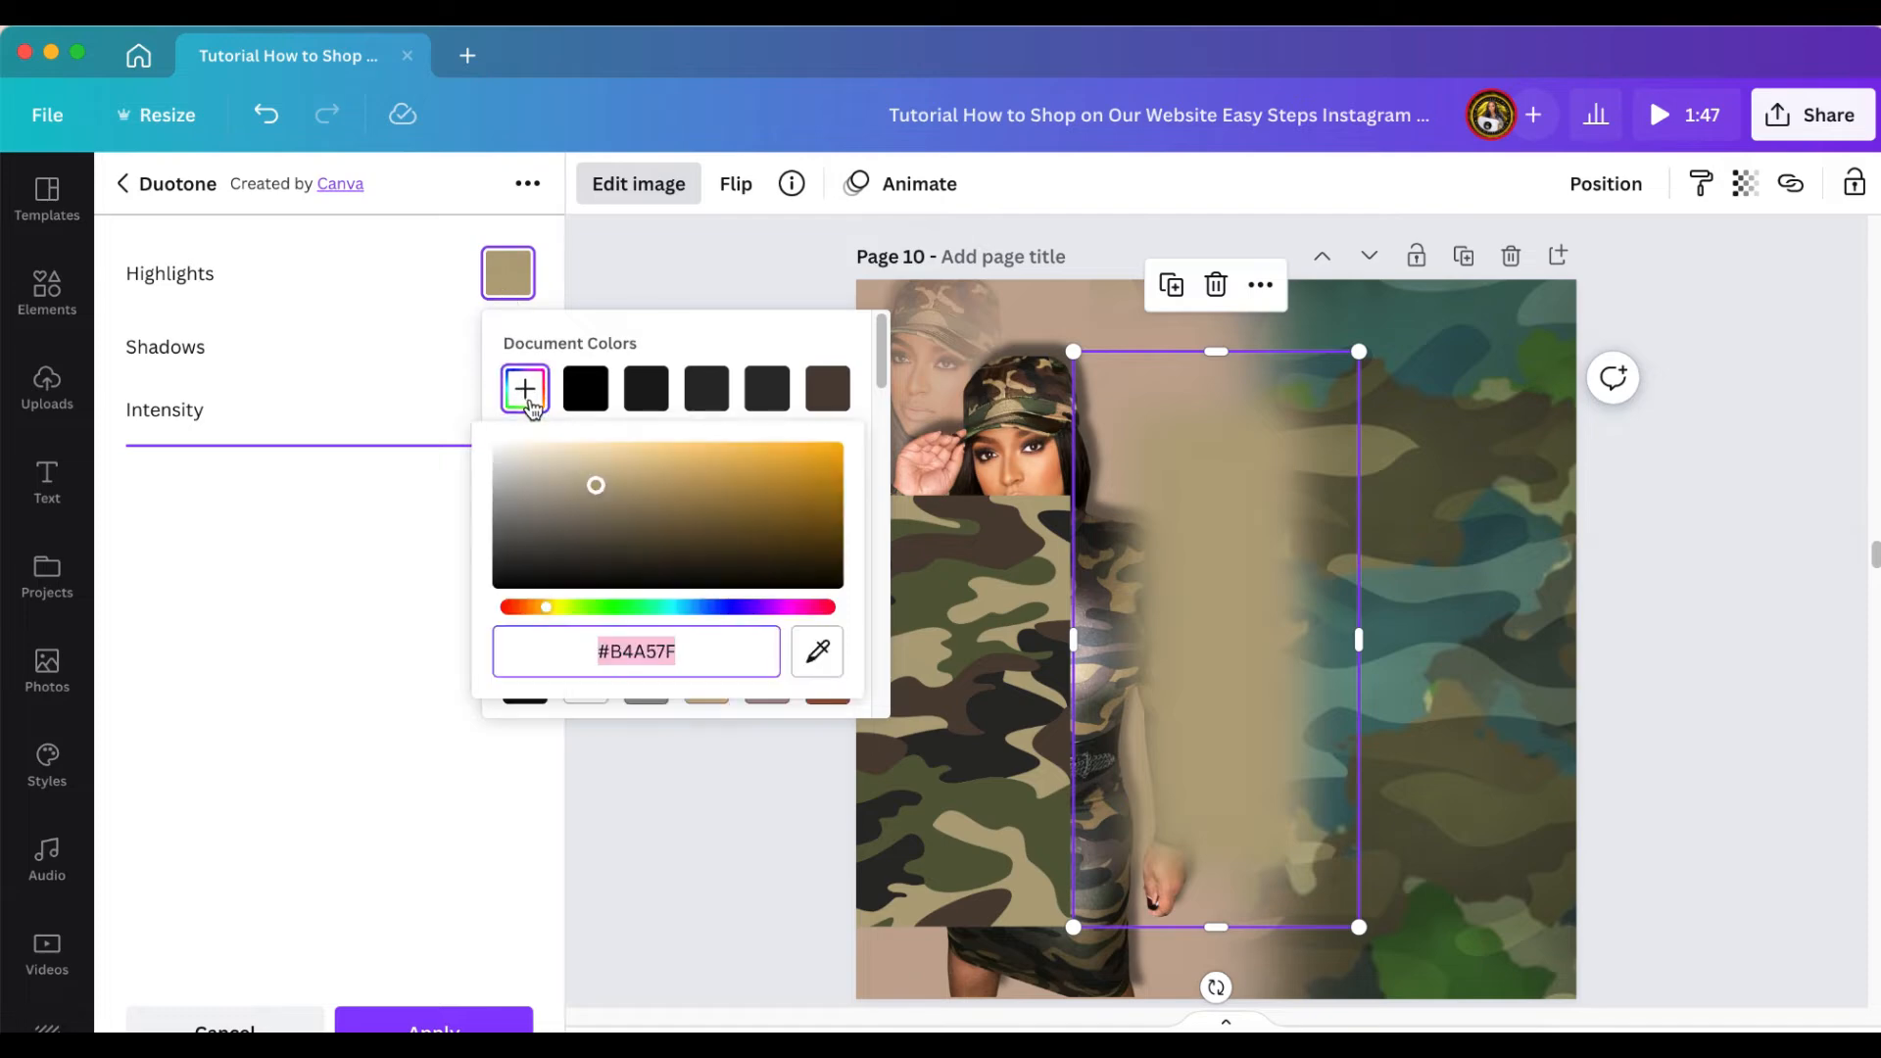
click(798, 654)
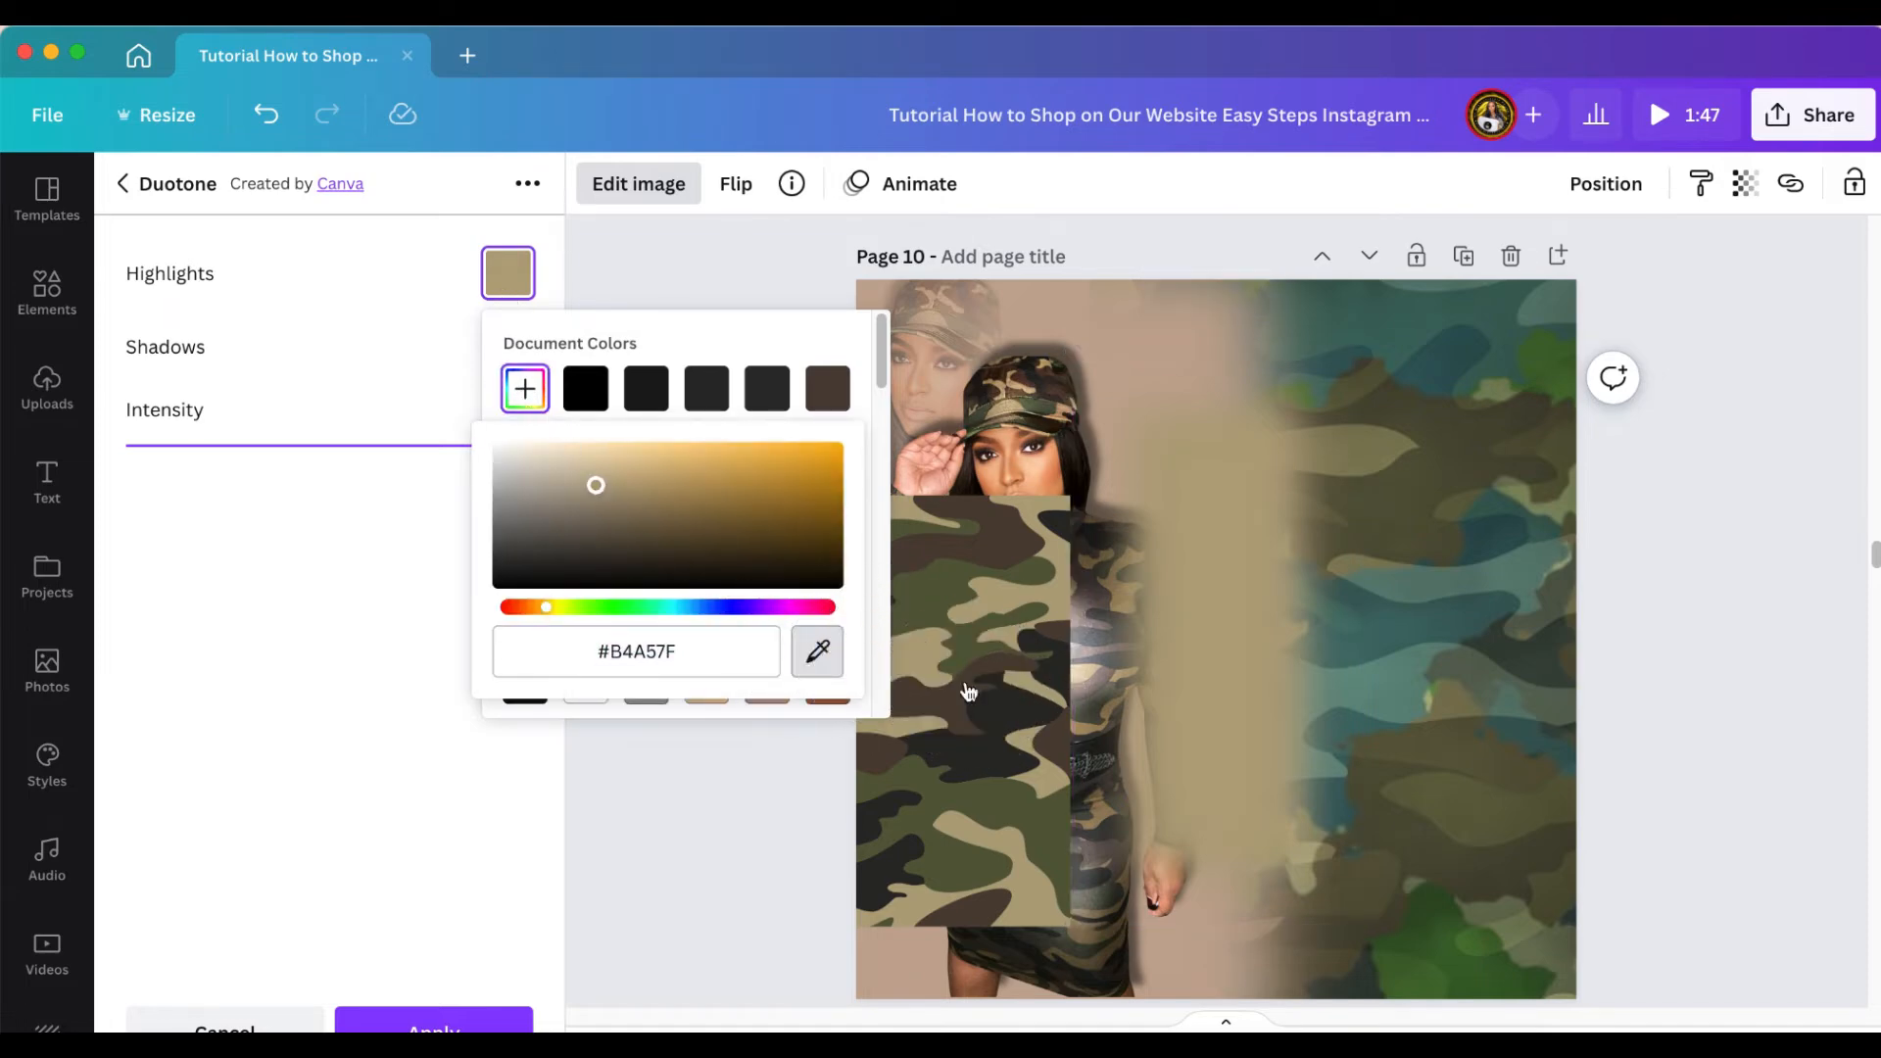
click(967, 690)
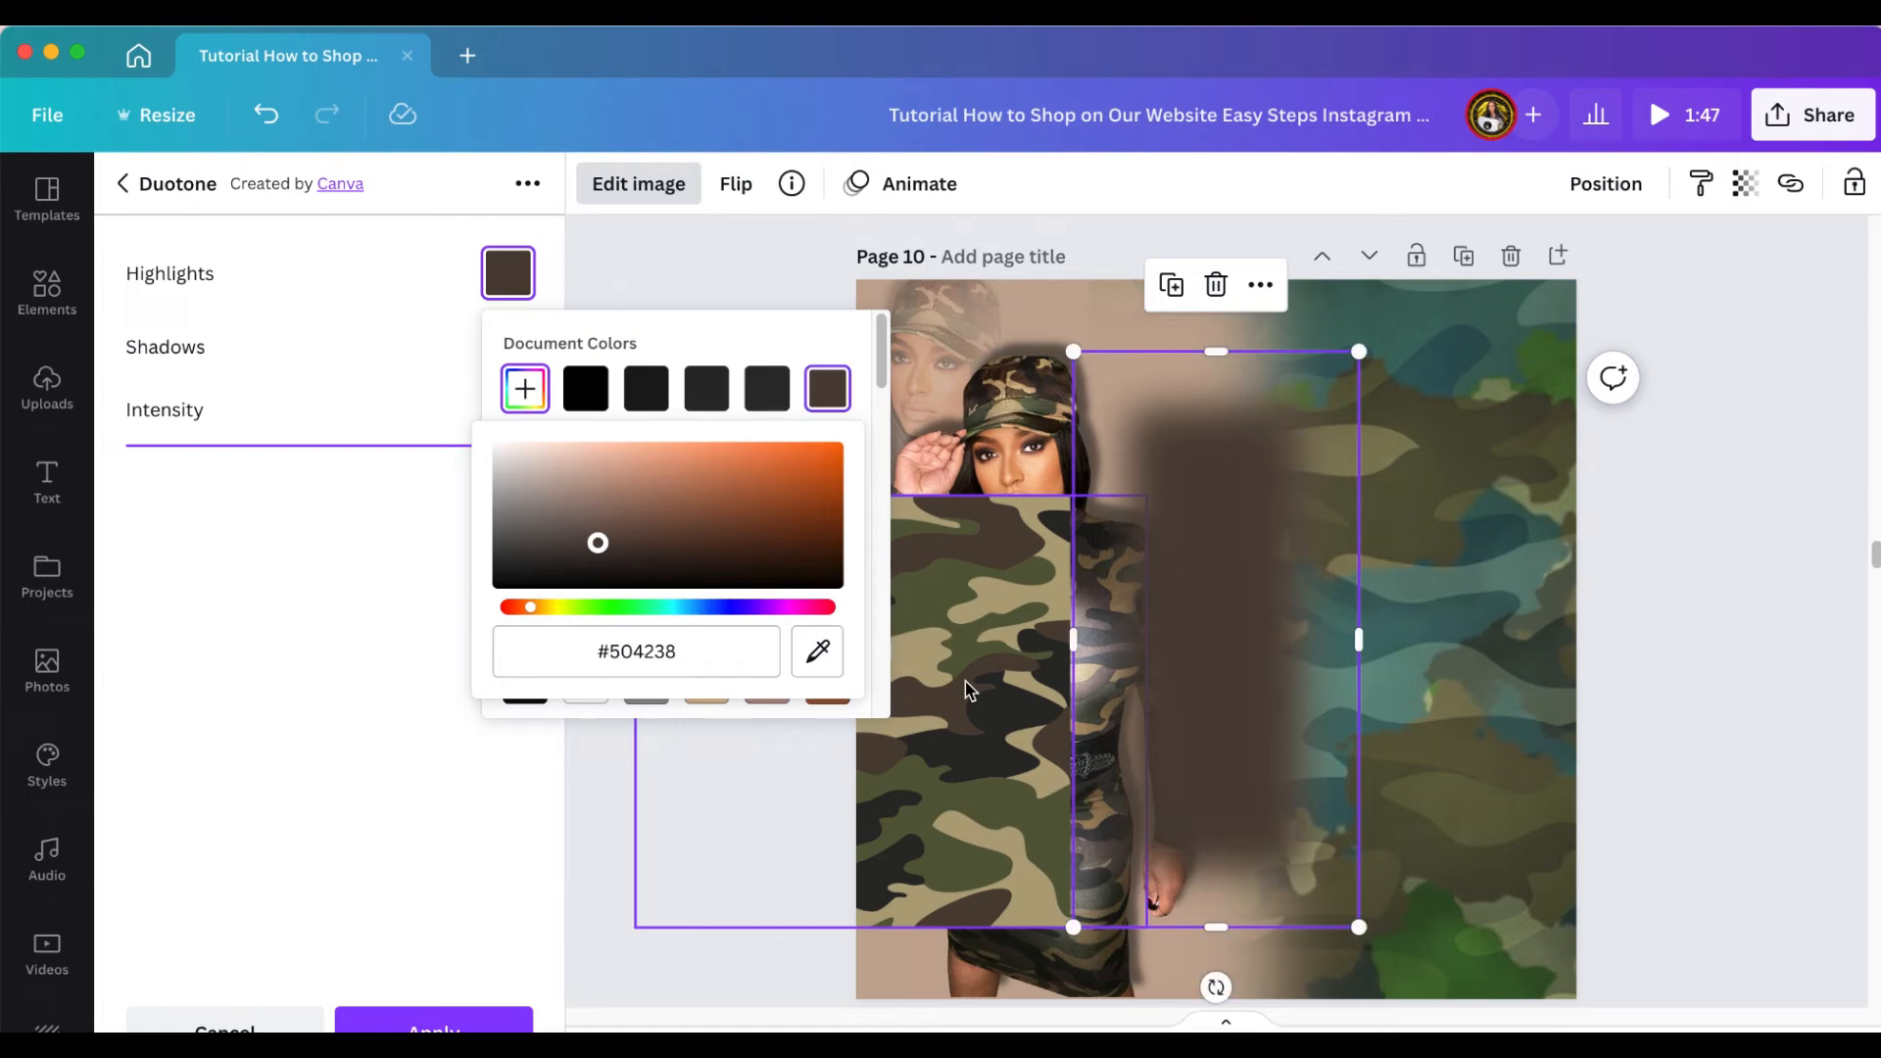
Set the blurred rectangle's Duotone highlights to #B4A57F, sampled from the light tan of the camouflage pattern
click(531, 396)
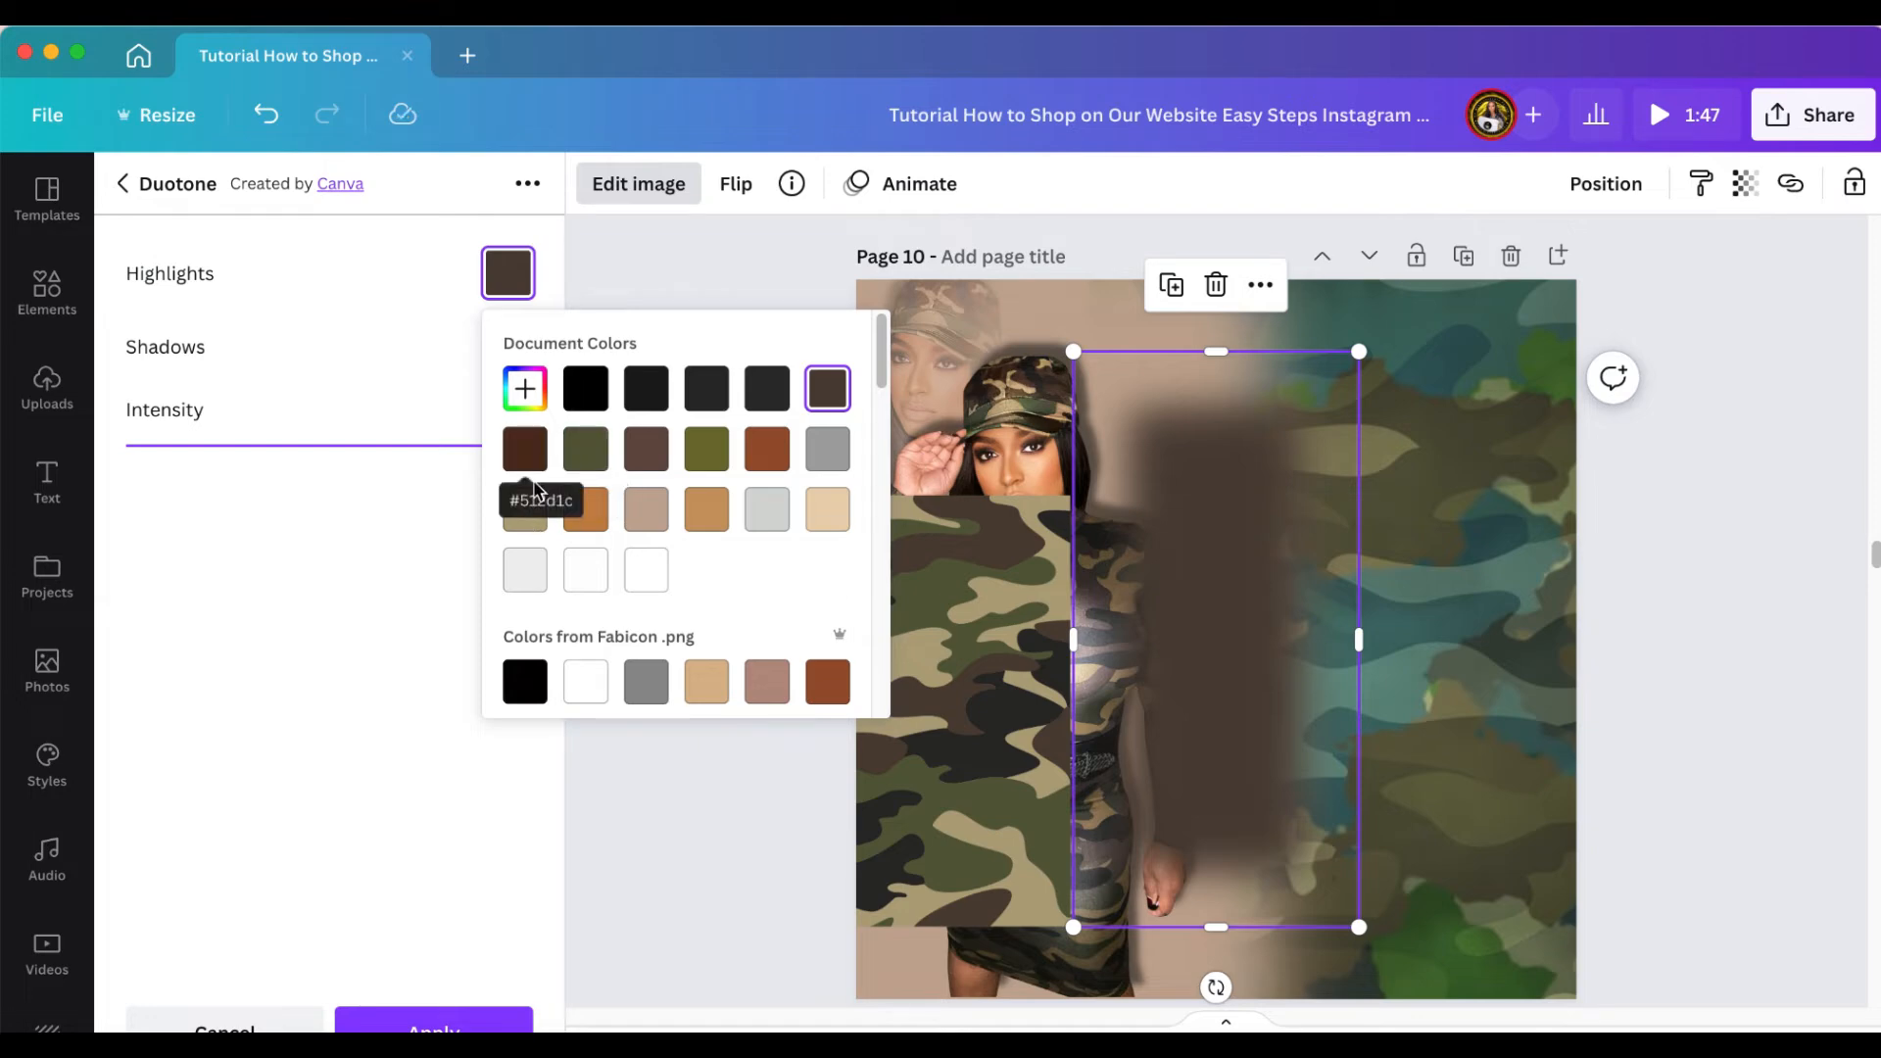
click(526, 388)
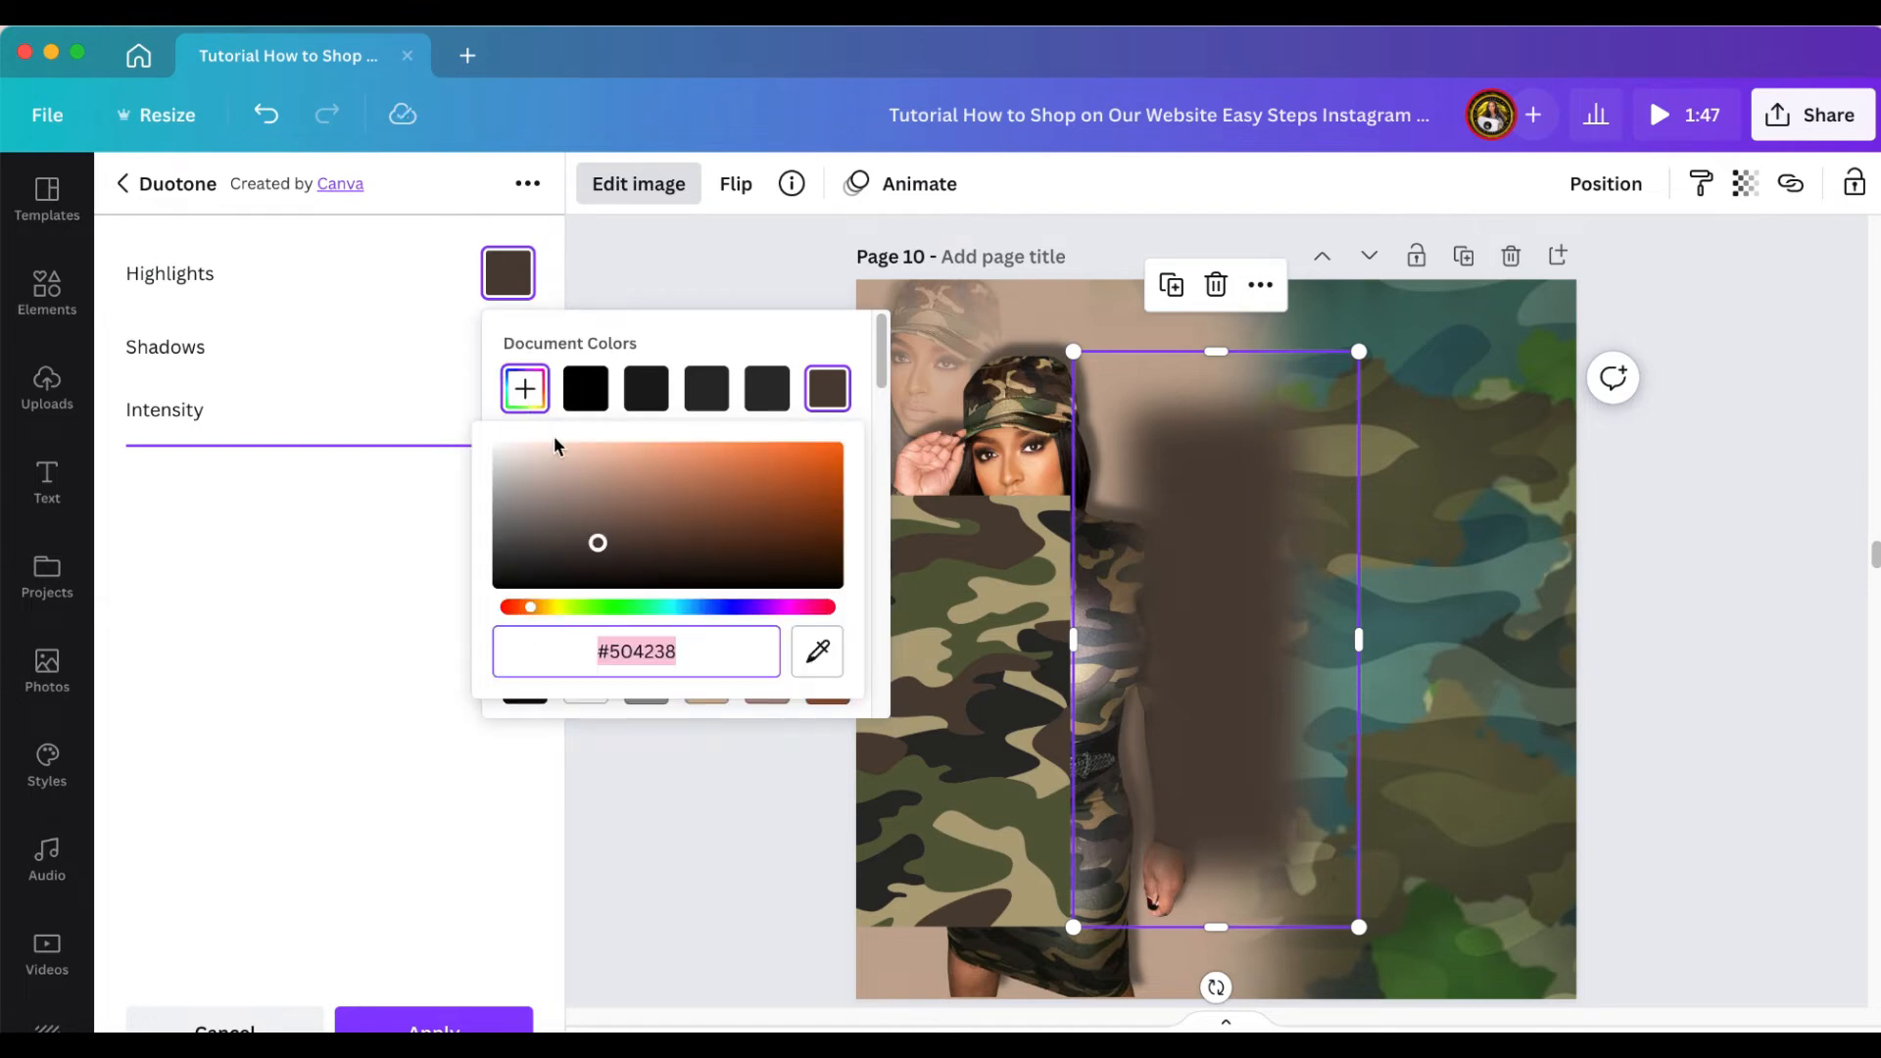
click(817, 652)
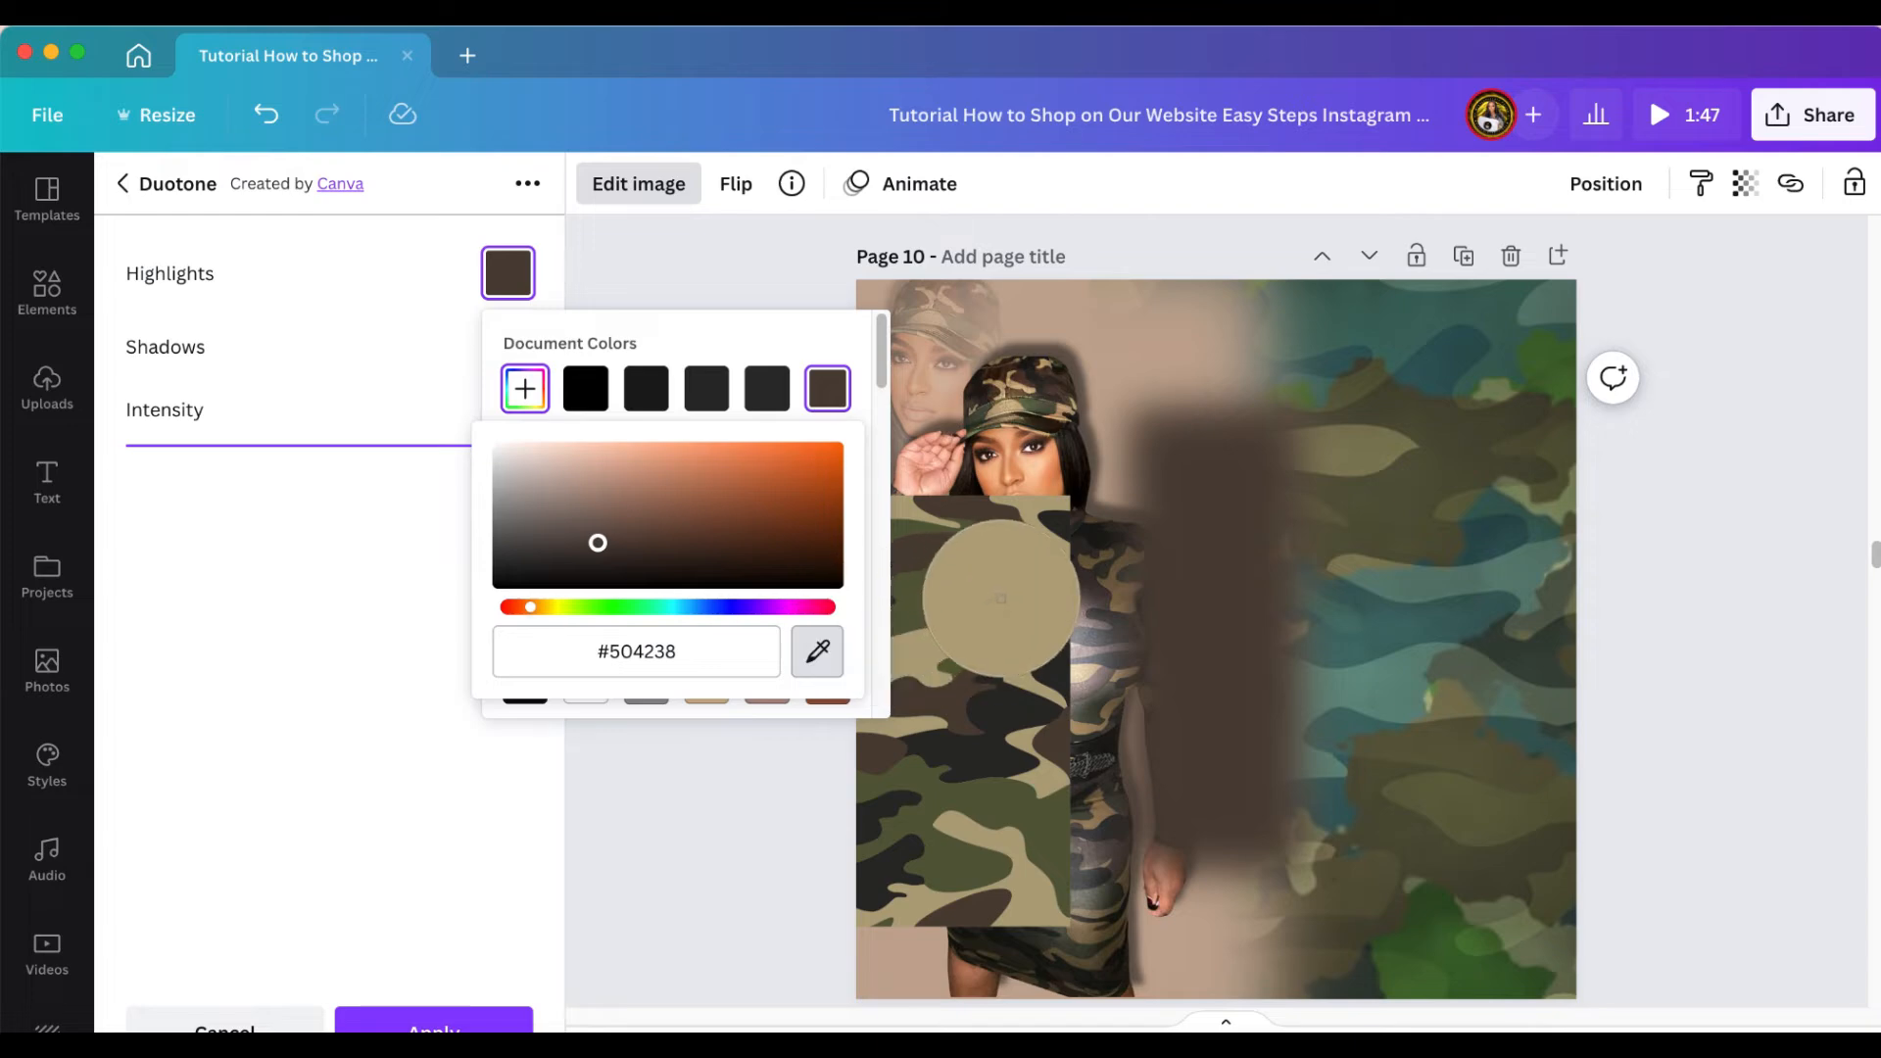
click(1001, 599)
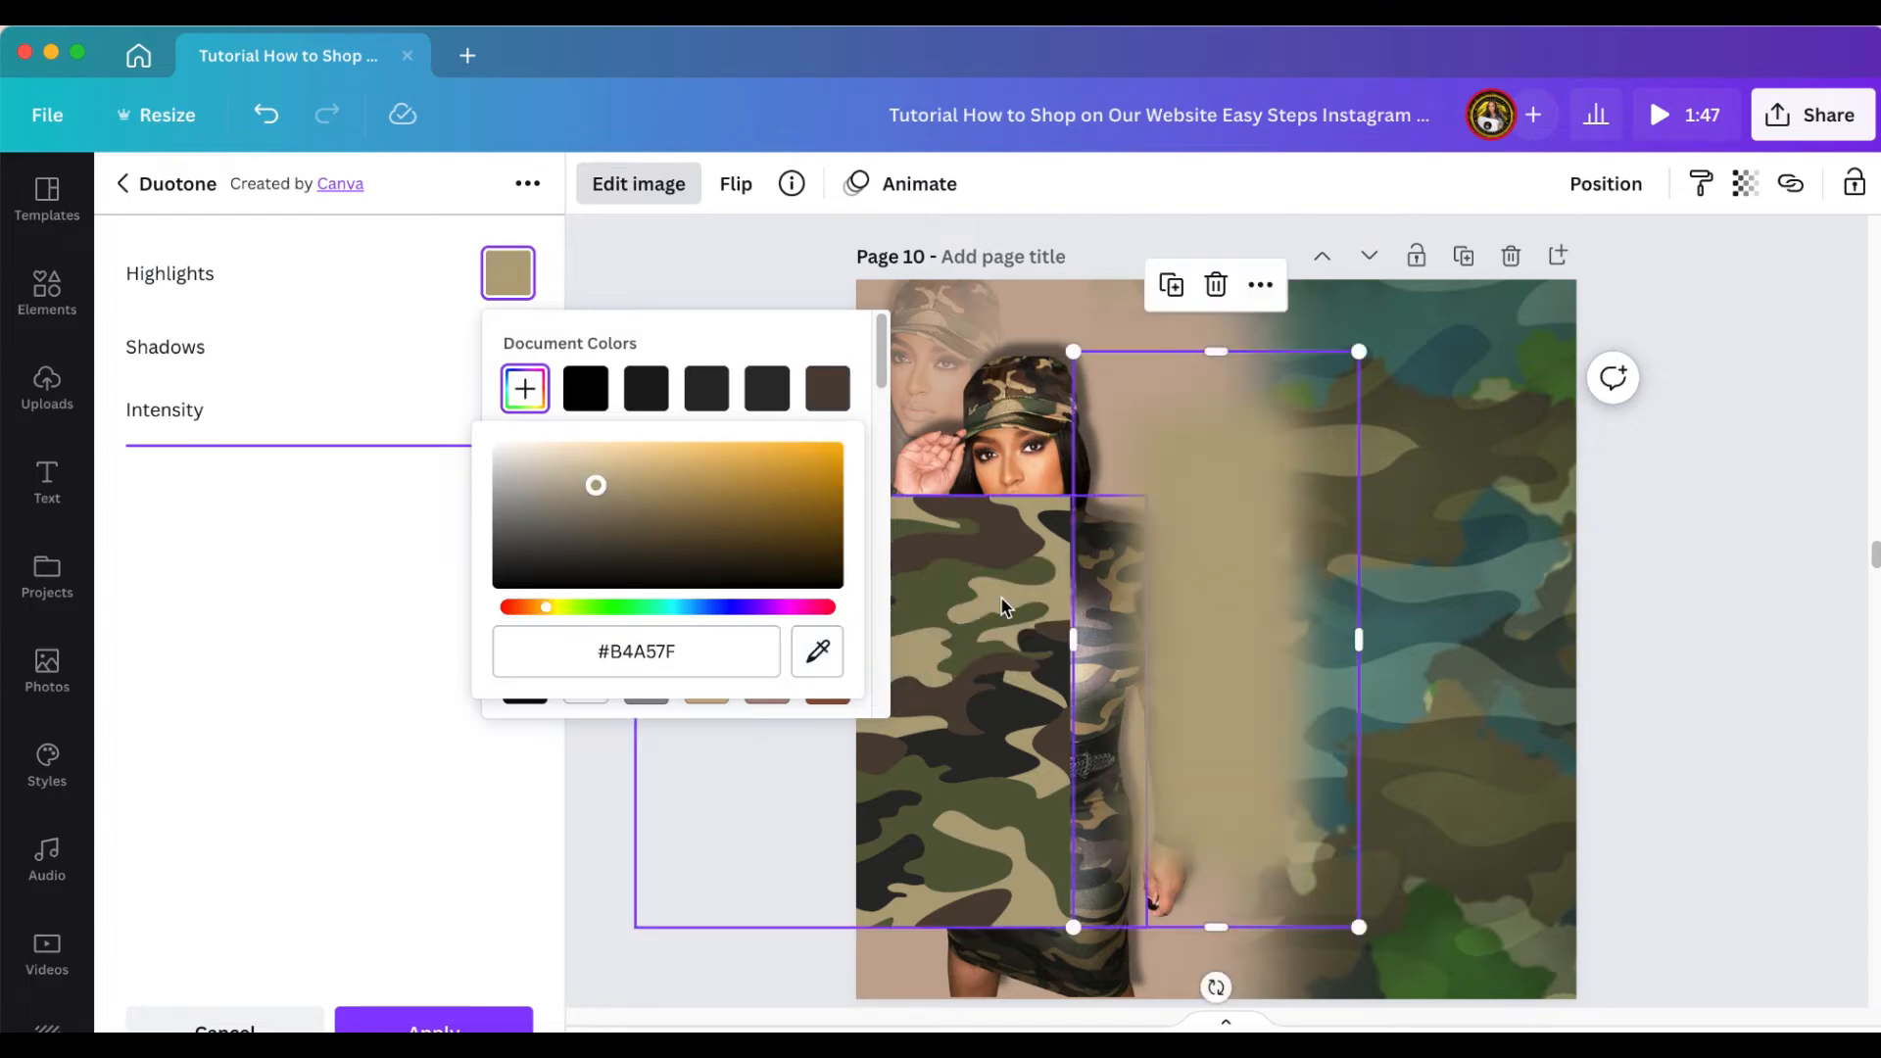
click(505, 814)
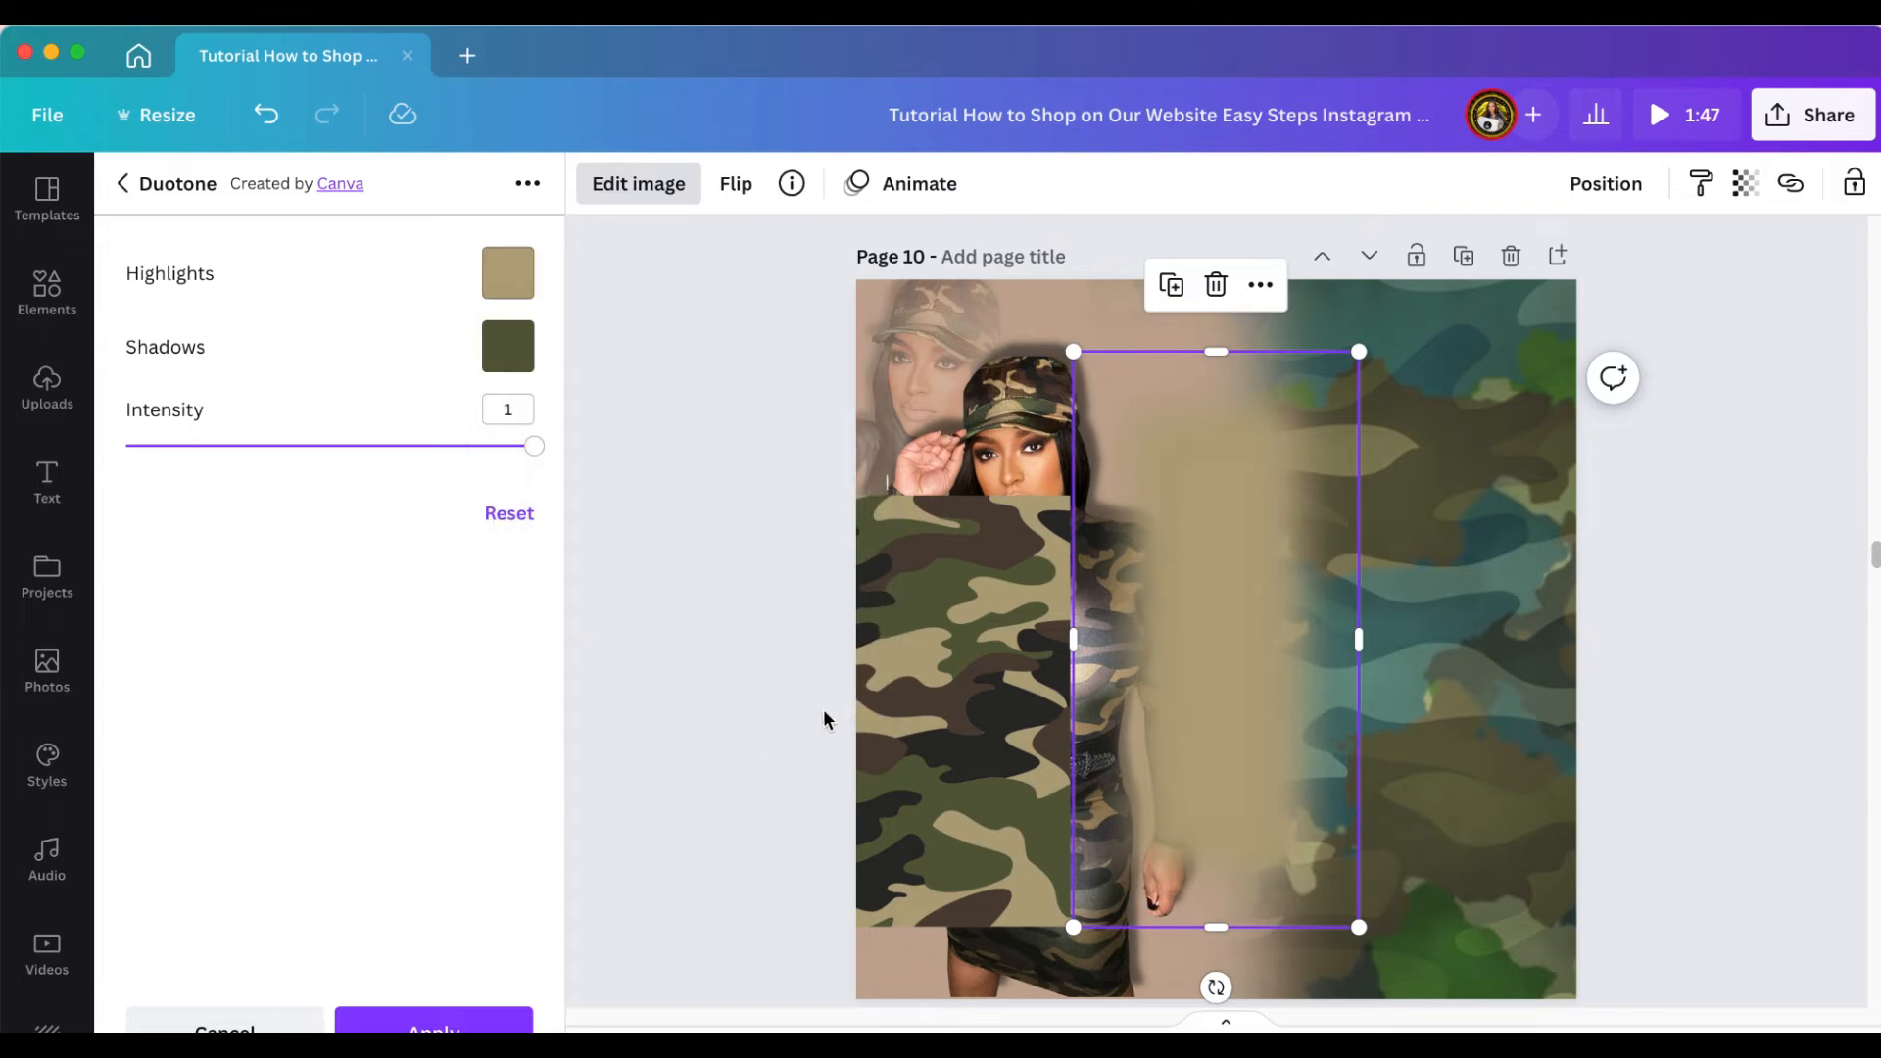
Delete the camouflage pattern covering the model cut-out's lower body on page 10
click(889, 652)
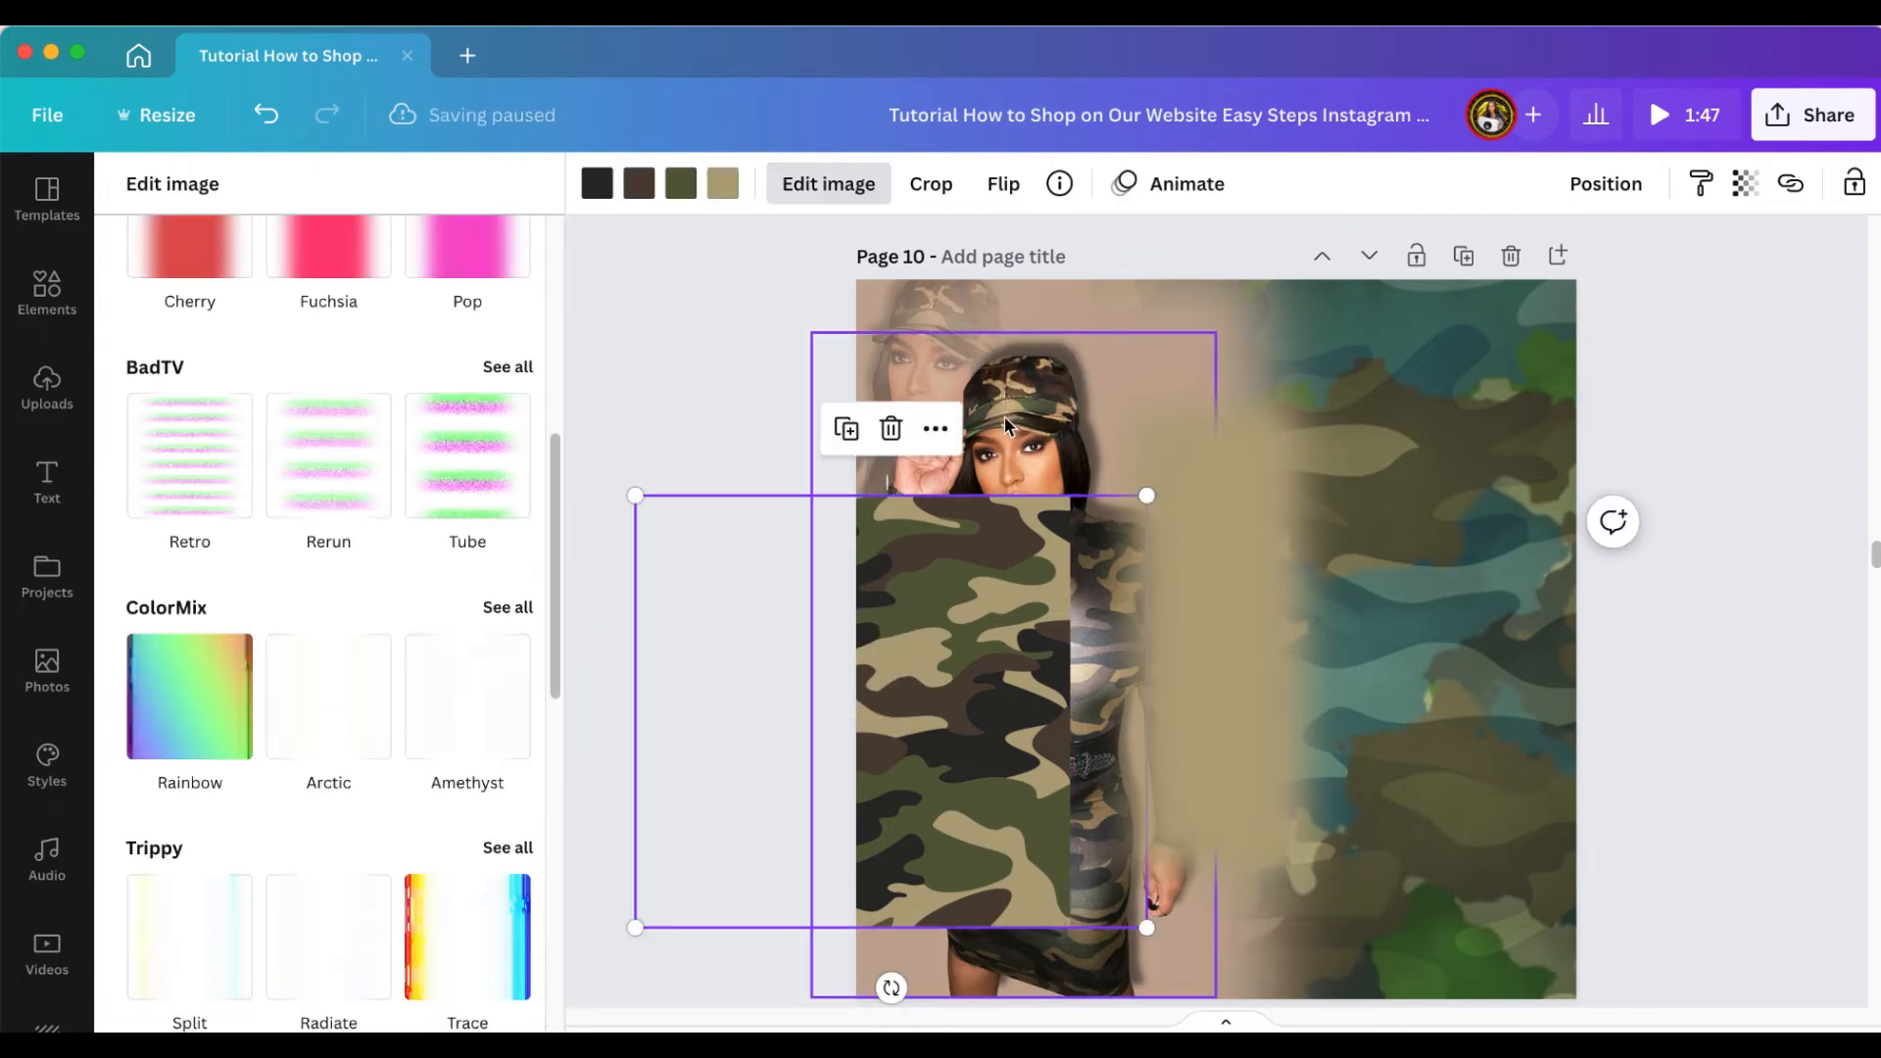
click(890, 429)
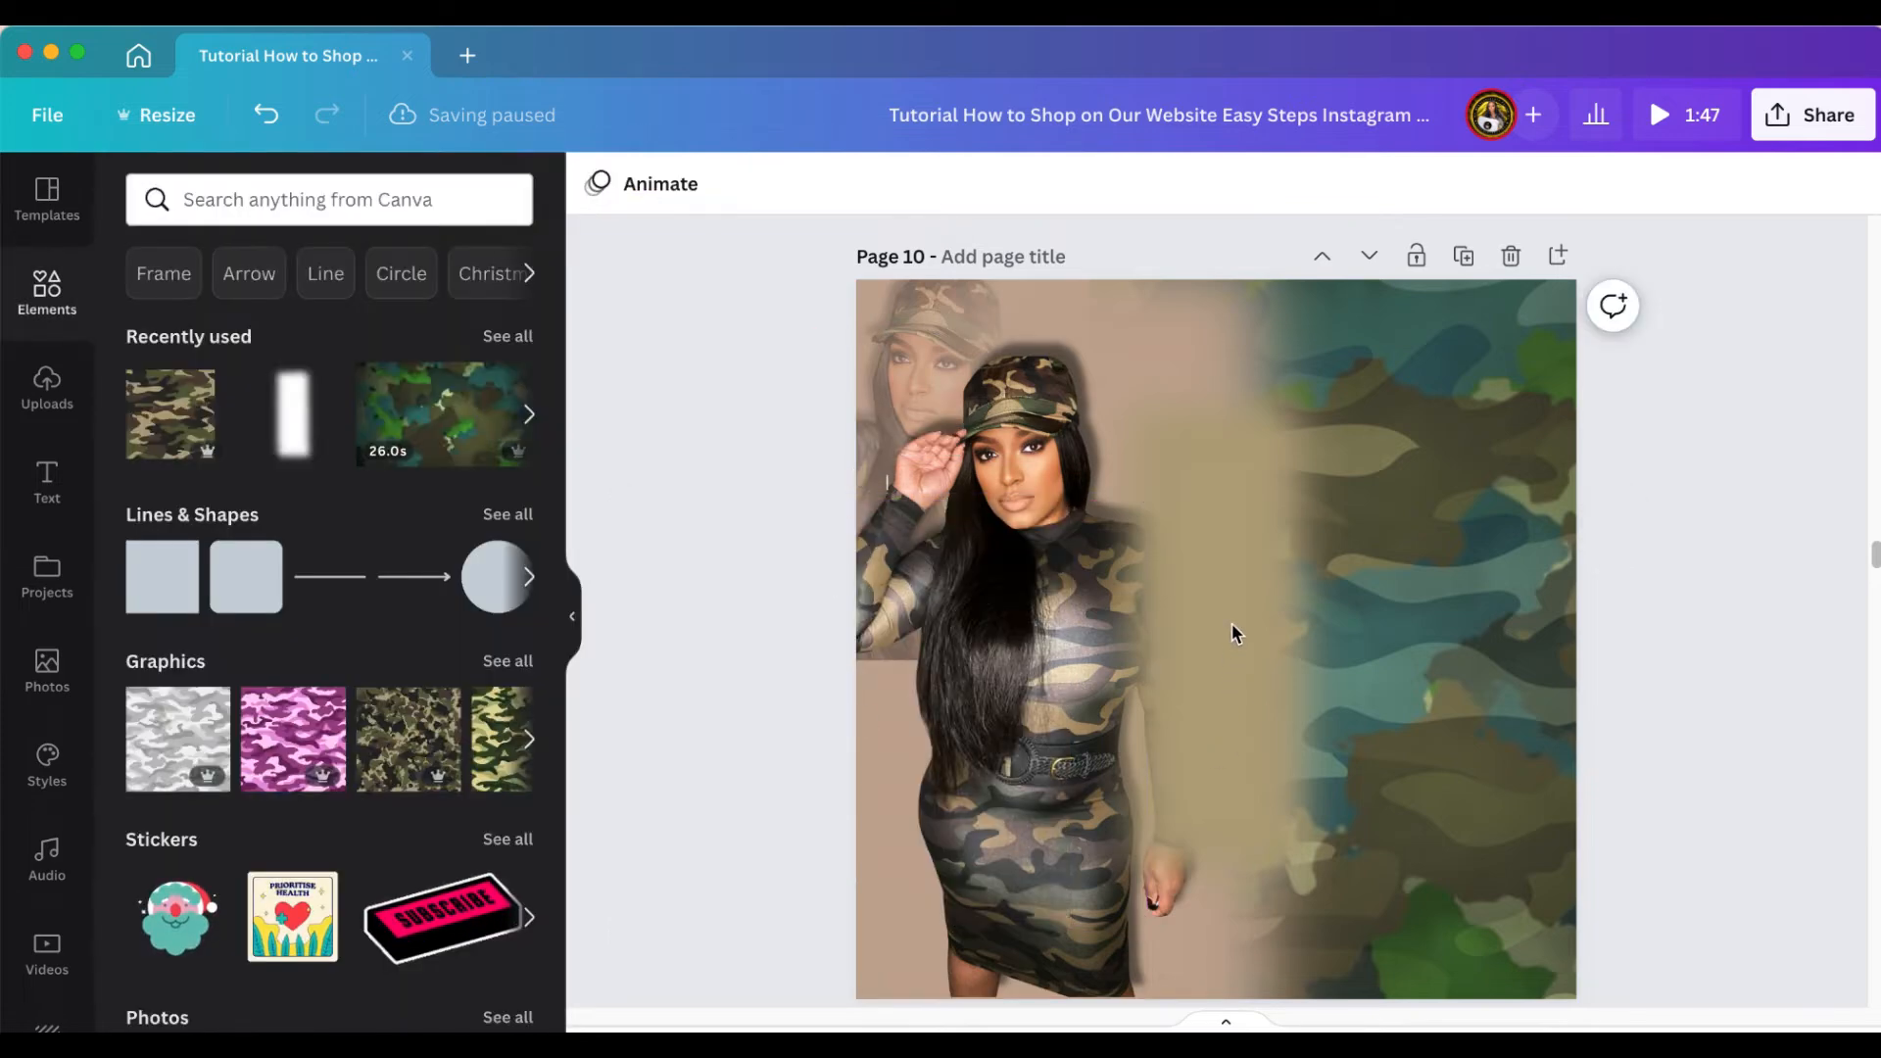
Place the tan blurred rectangle behind the model cut-out, shifted up and right, and enlarge it to about 673 × 1,360
click(1219, 594)
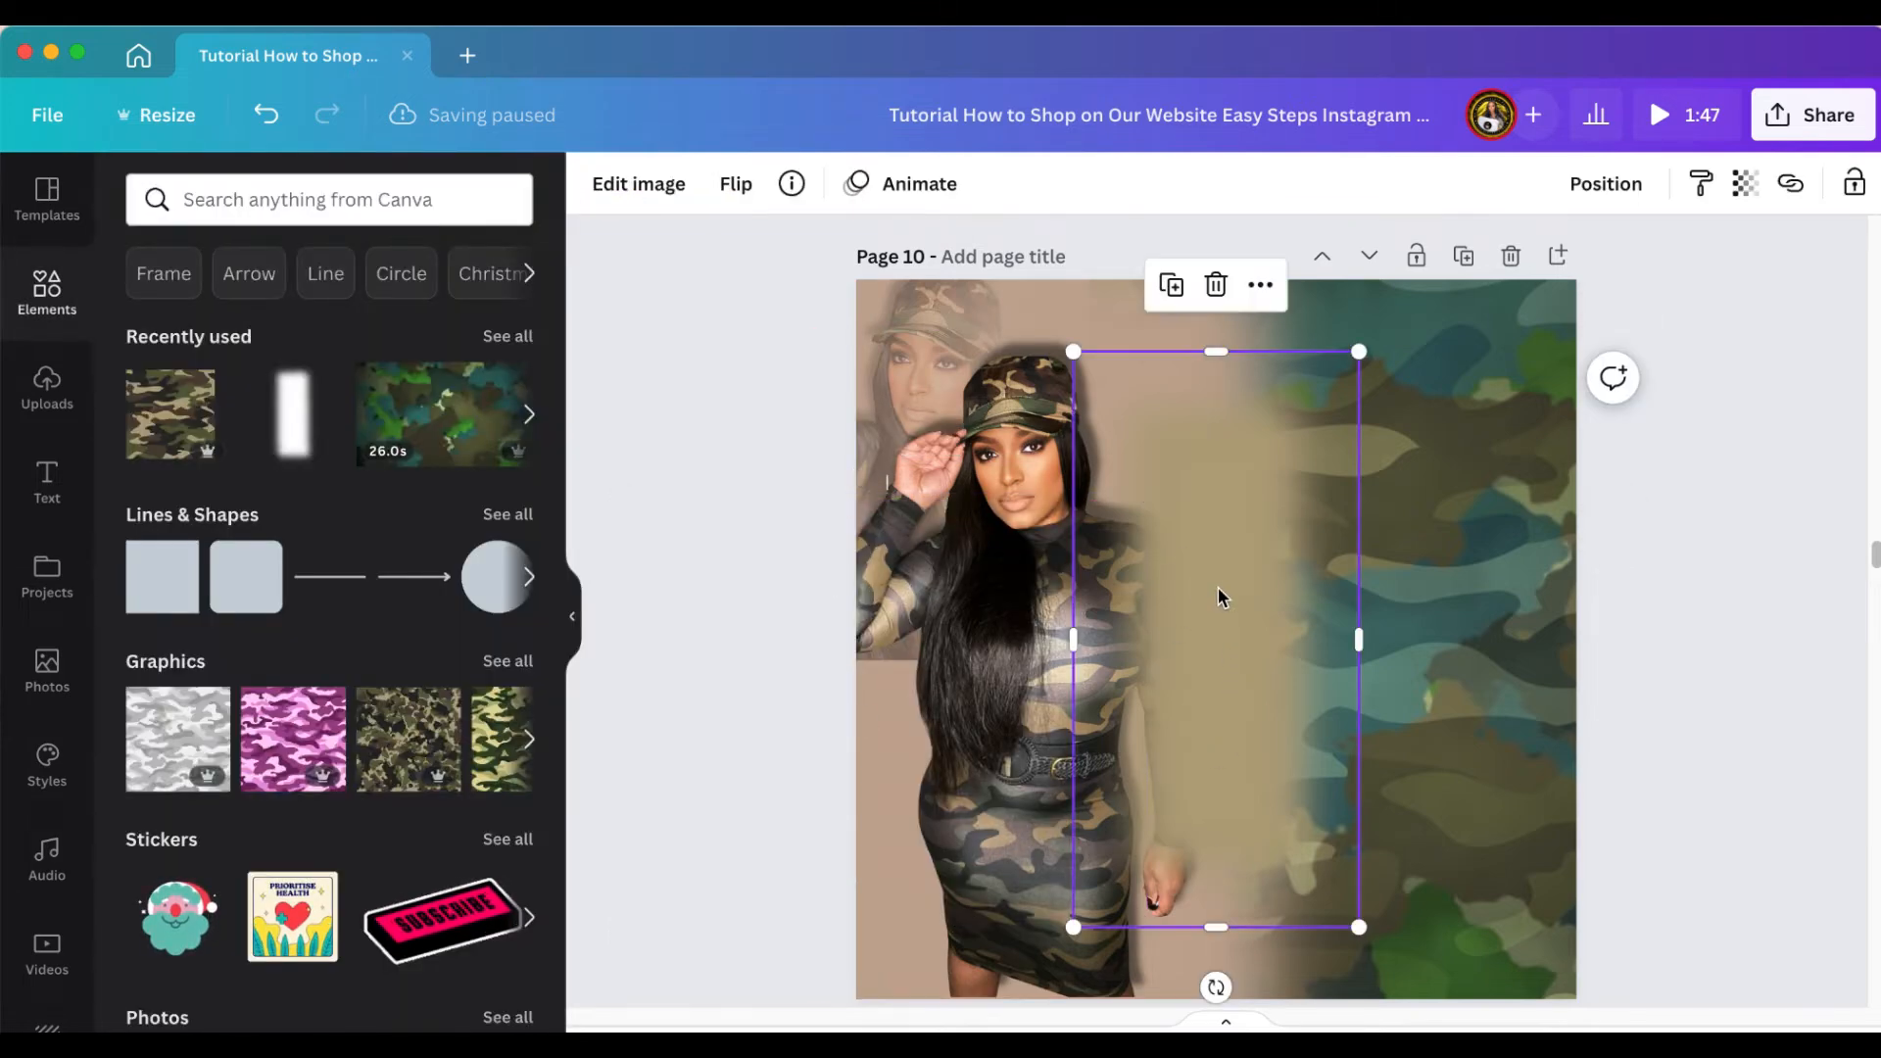
drag(1219, 588, 1265, 484)
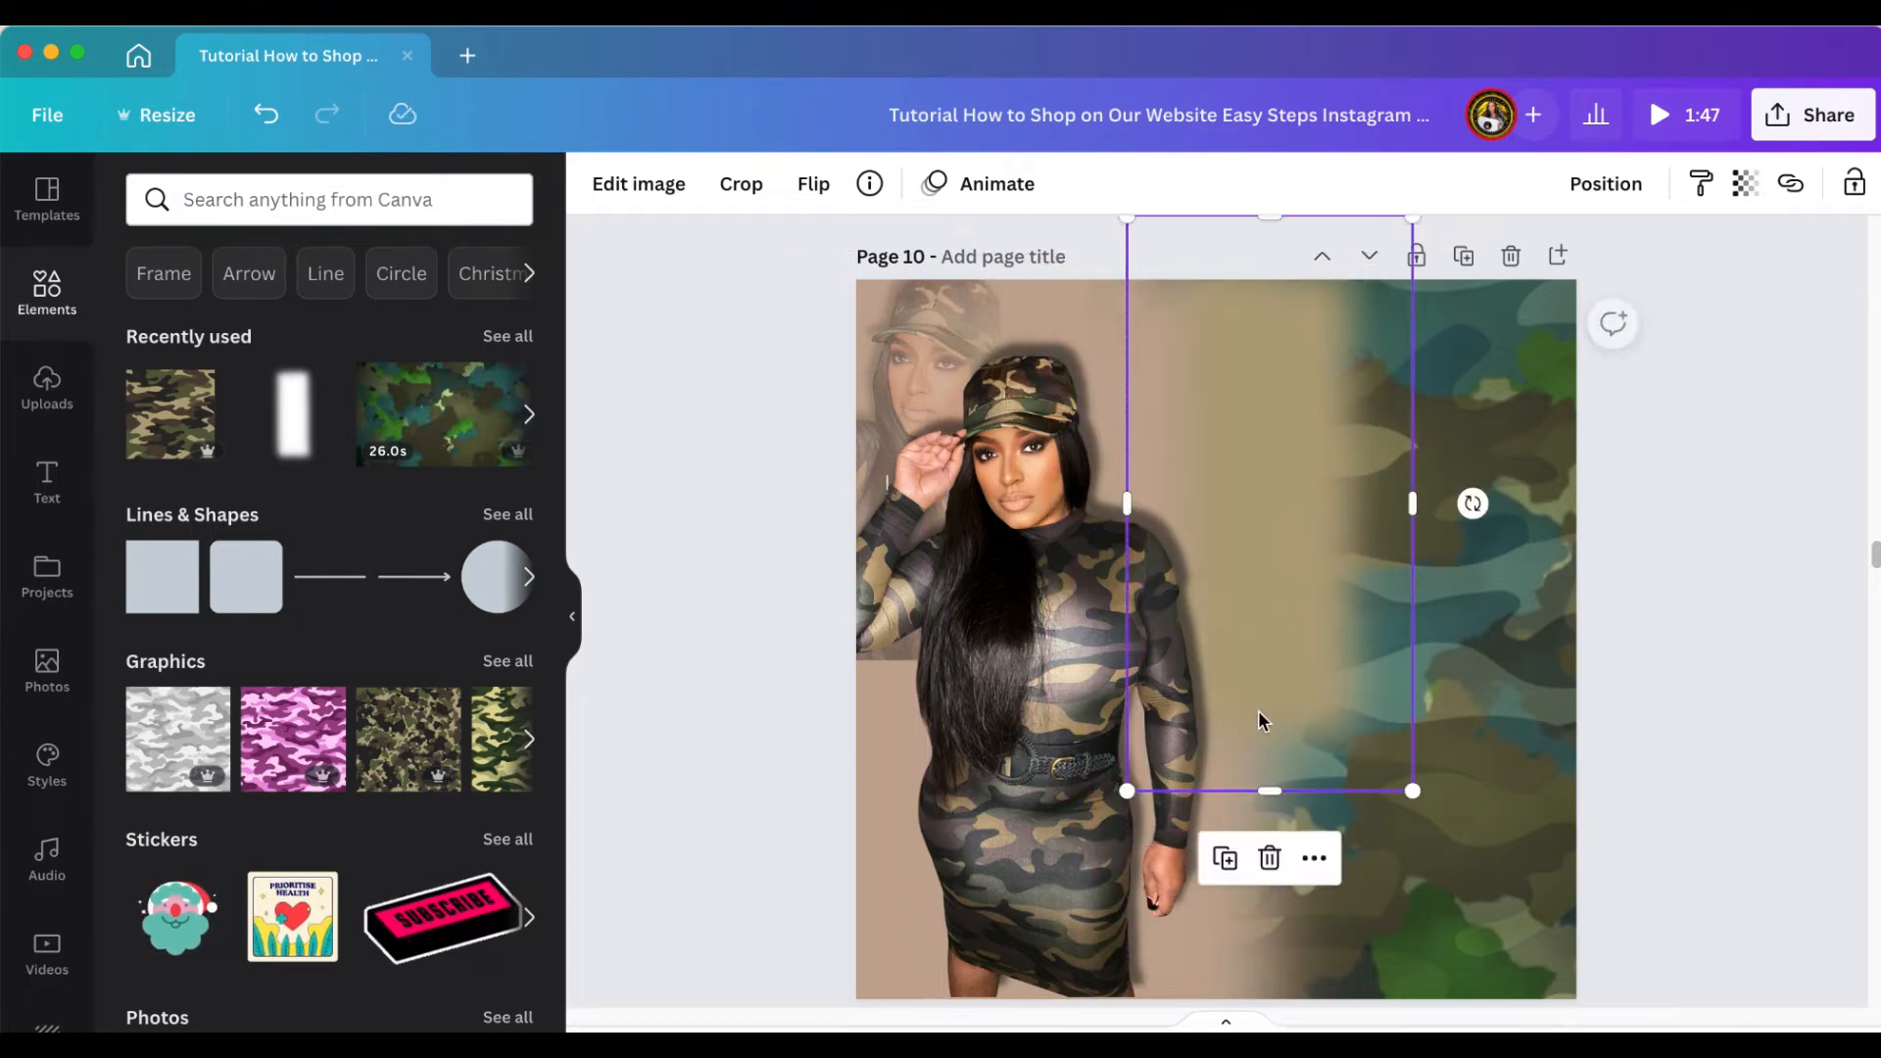
scroll(1254, 685, down, 3)
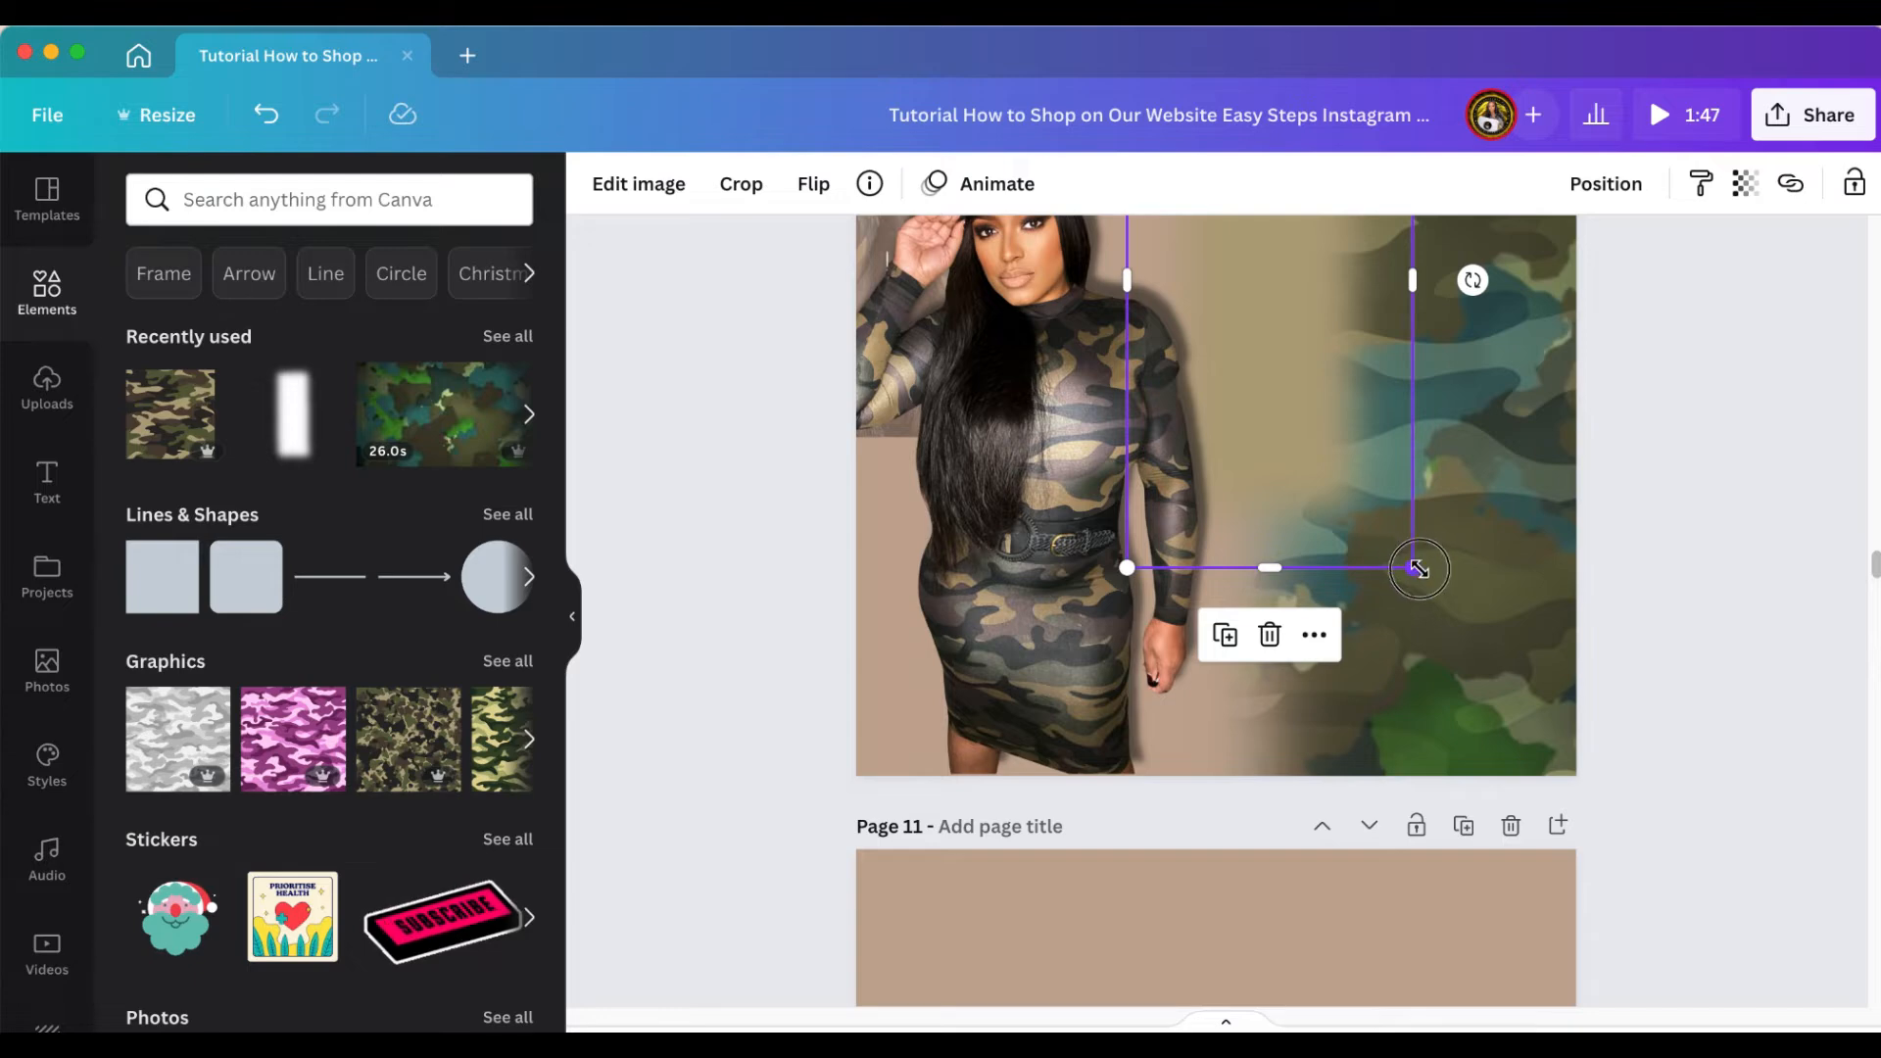
drag(1418, 568, 1569, 897)
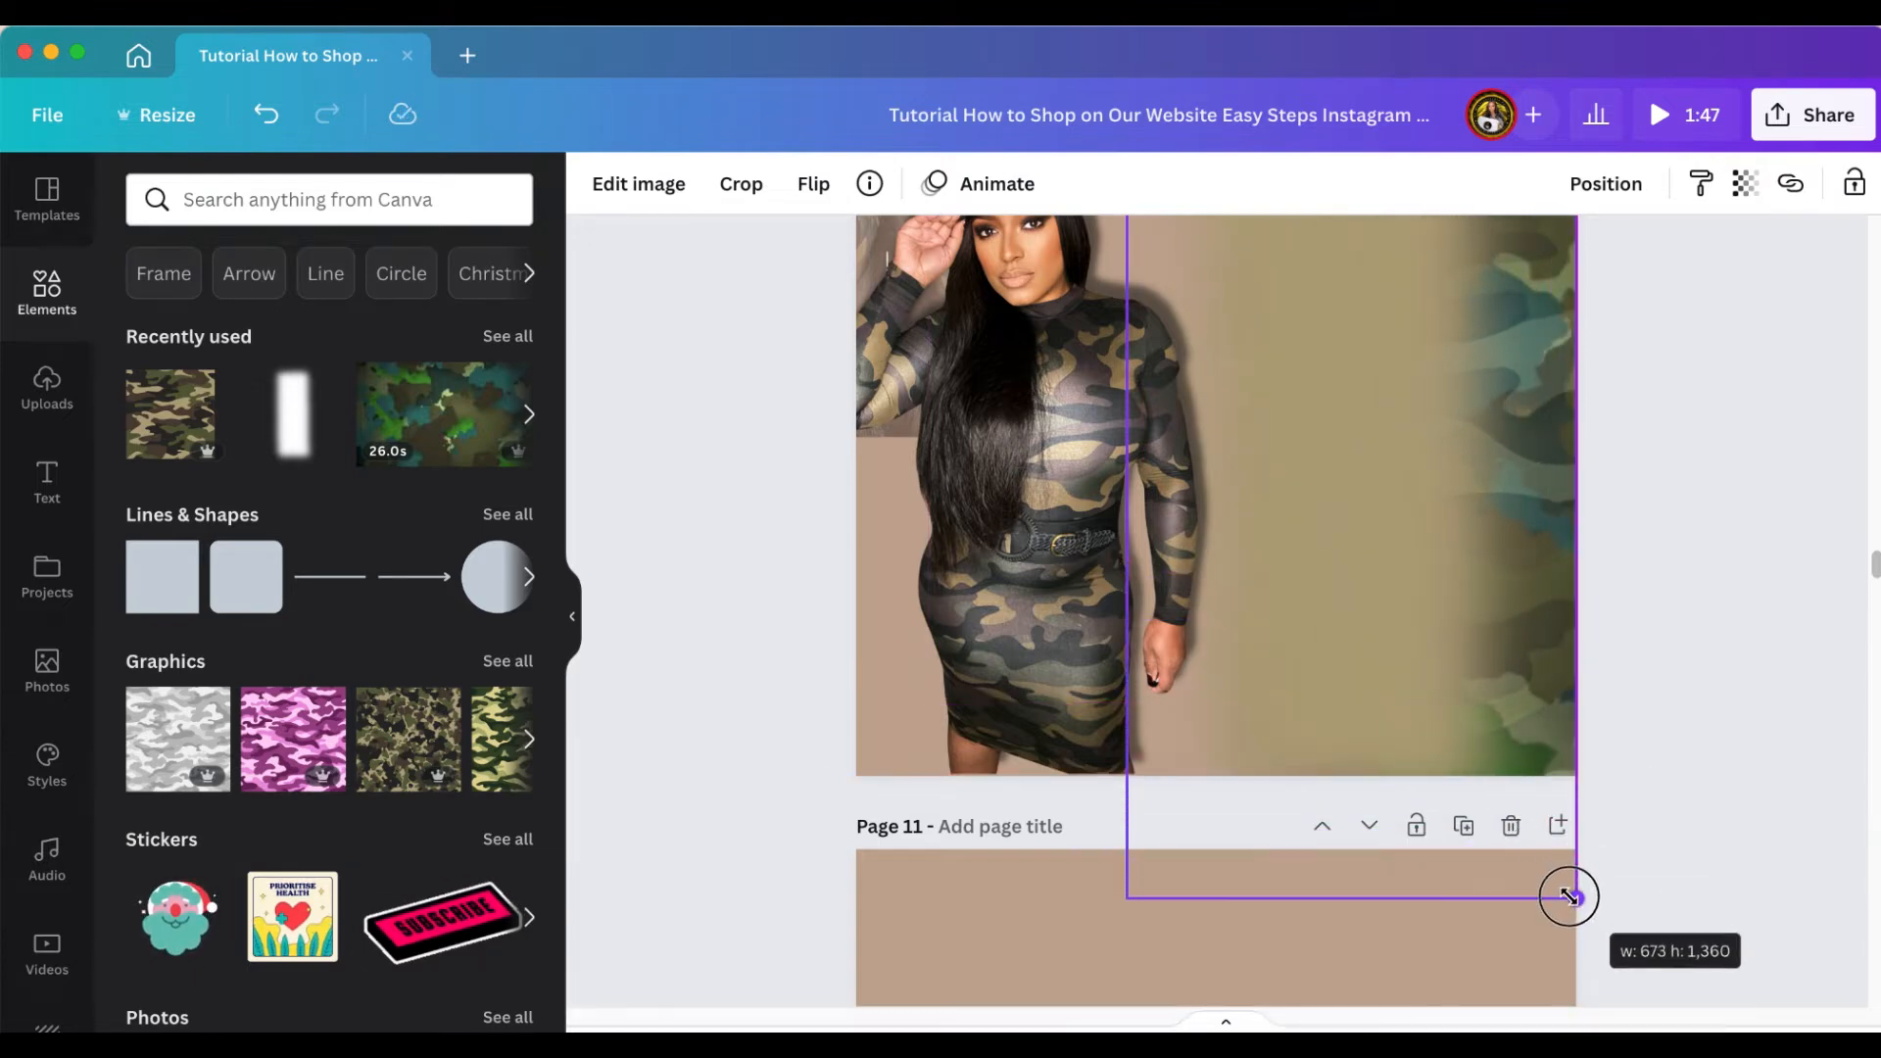
drag(1647, 692, 1642, 696)
Enlarge the tan blurred rectangle to about 730 × 1,474 and shift it left over the hard edge between the backgrounds
scroll(1642, 695, up, 6)
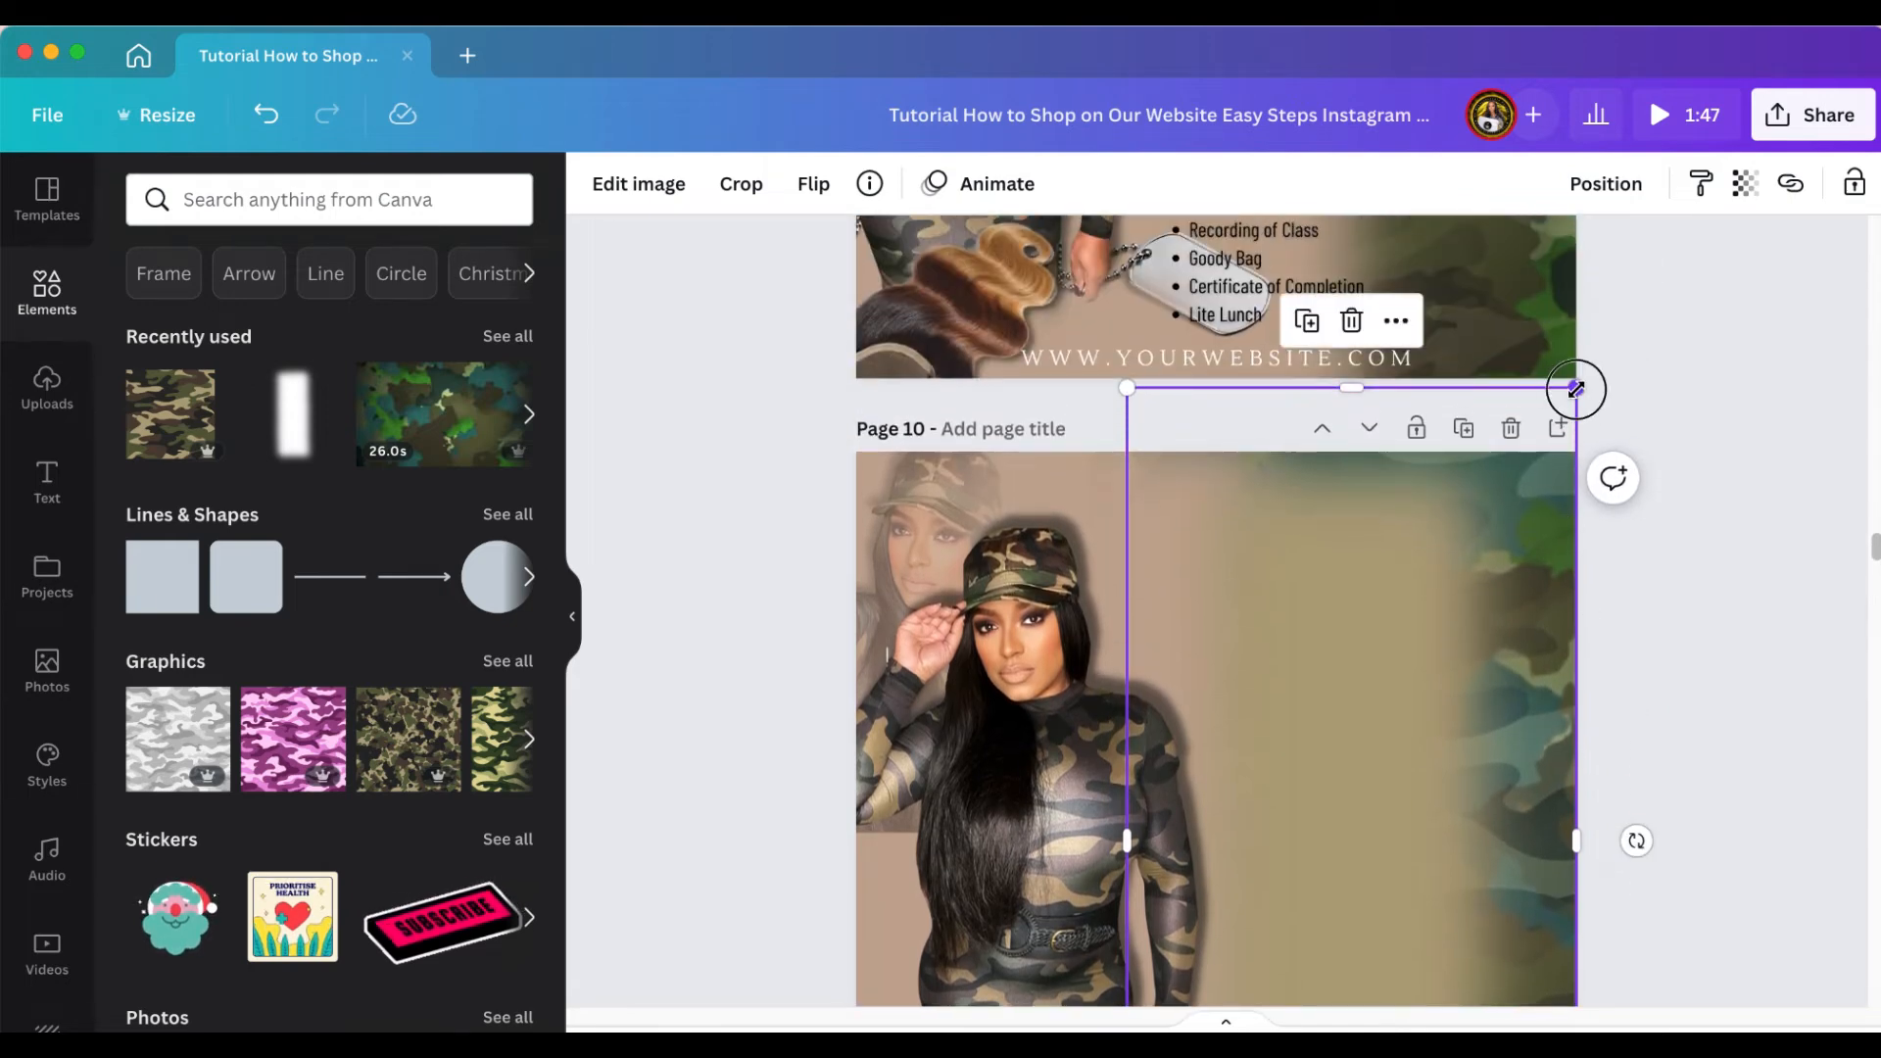
drag(1576, 389, 1621, 319)
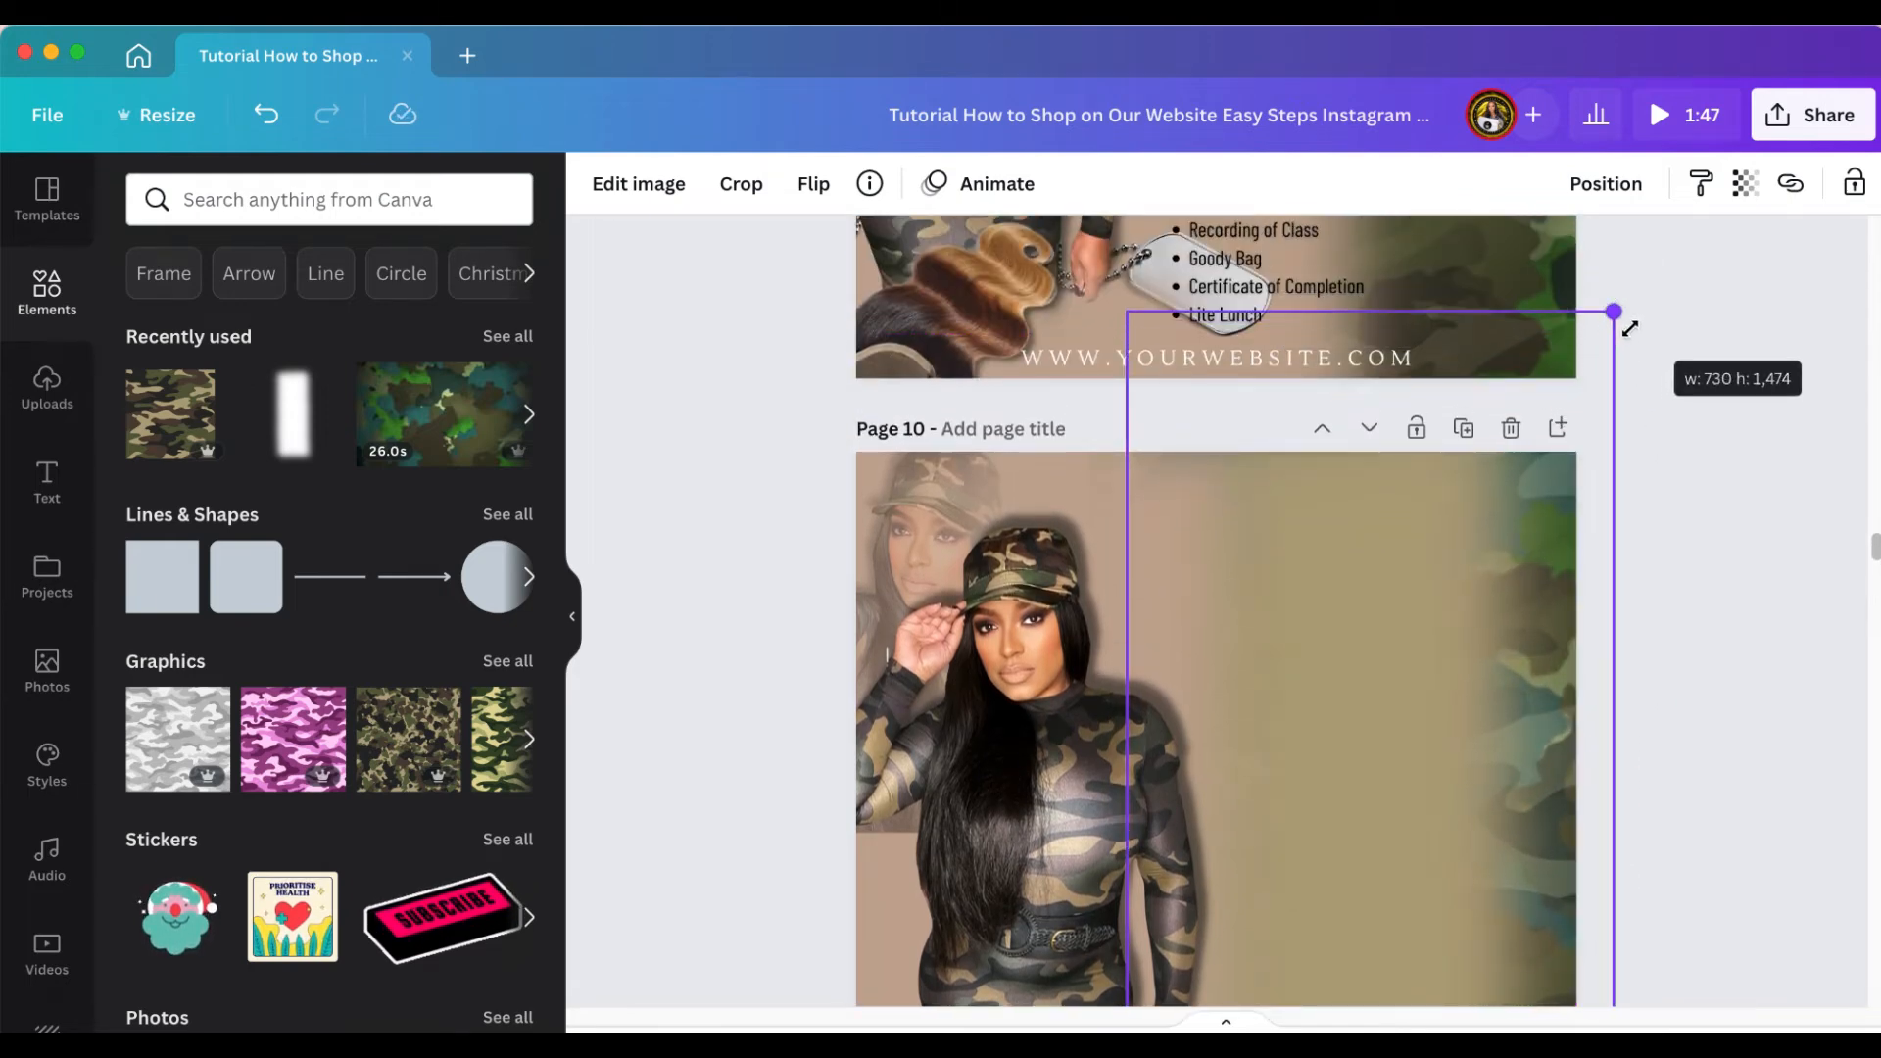
drag(1499, 680, 1456, 680)
scroll(1717, 714, down, 3)
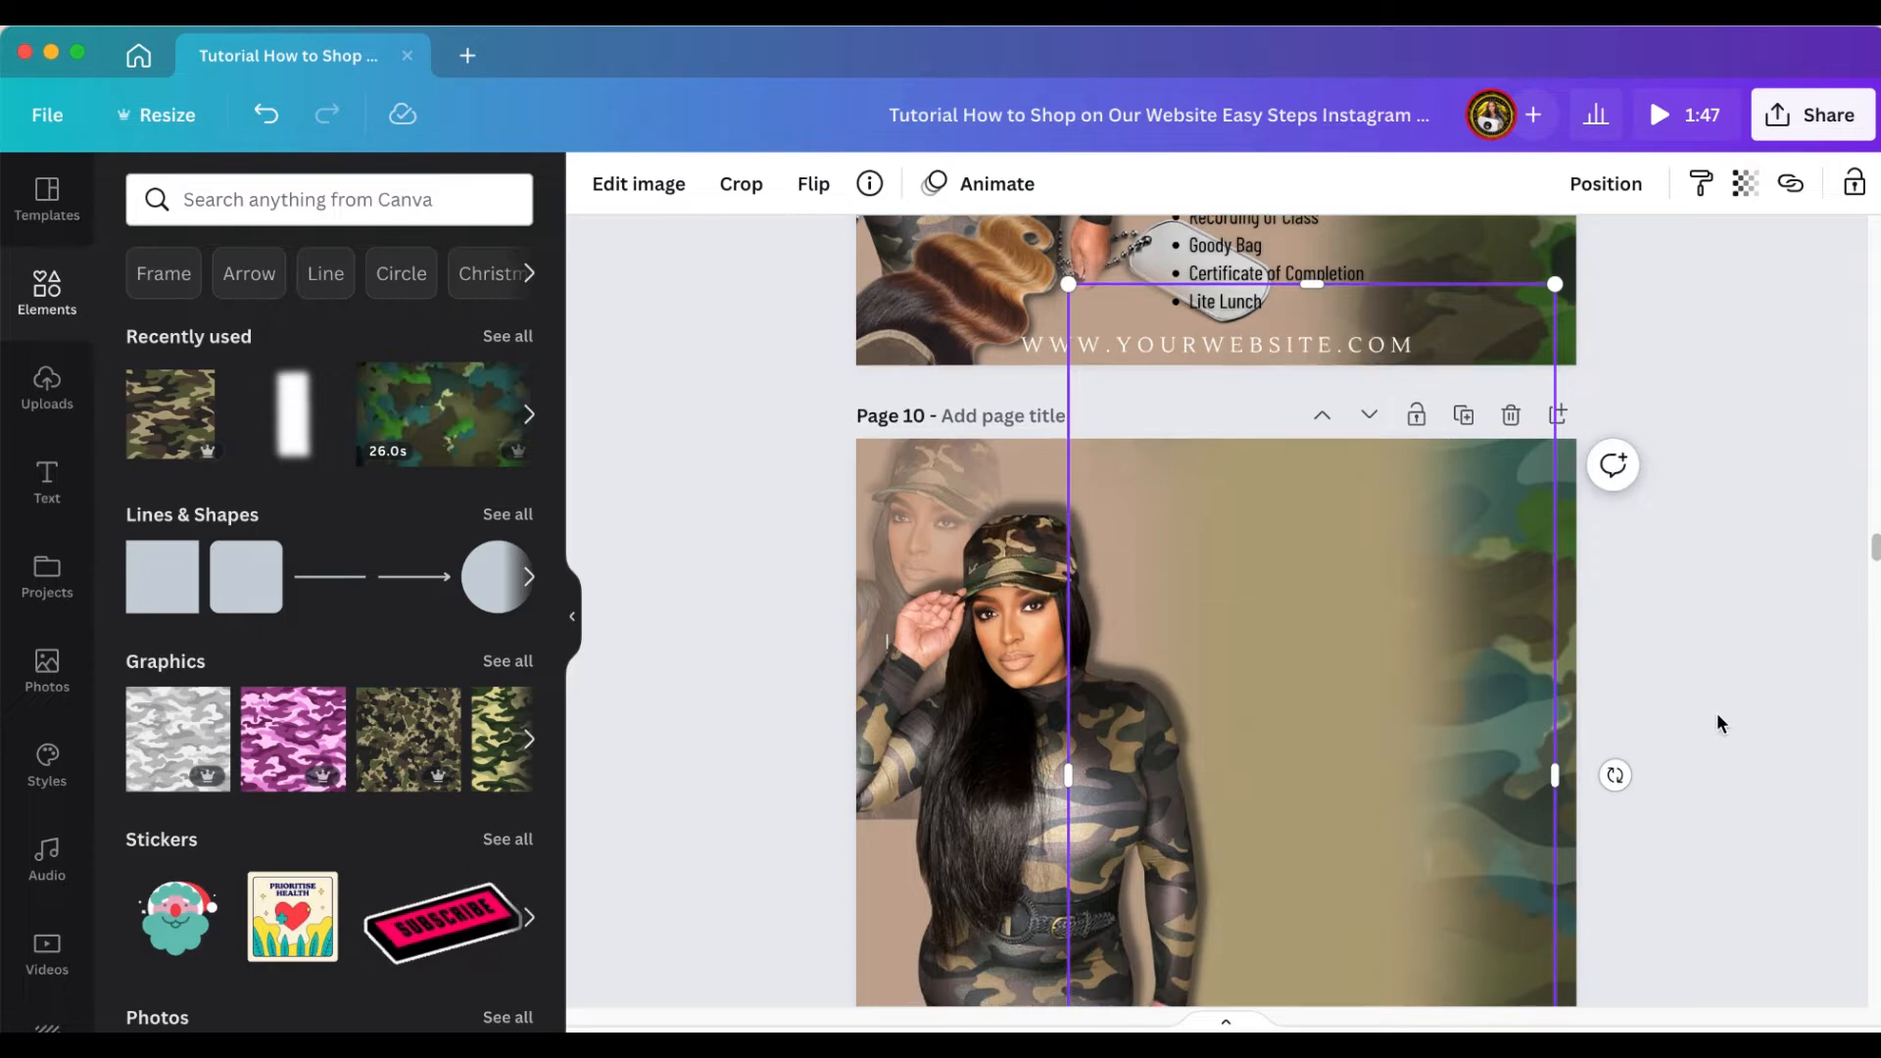
scroll(1689, 725, down, 1)
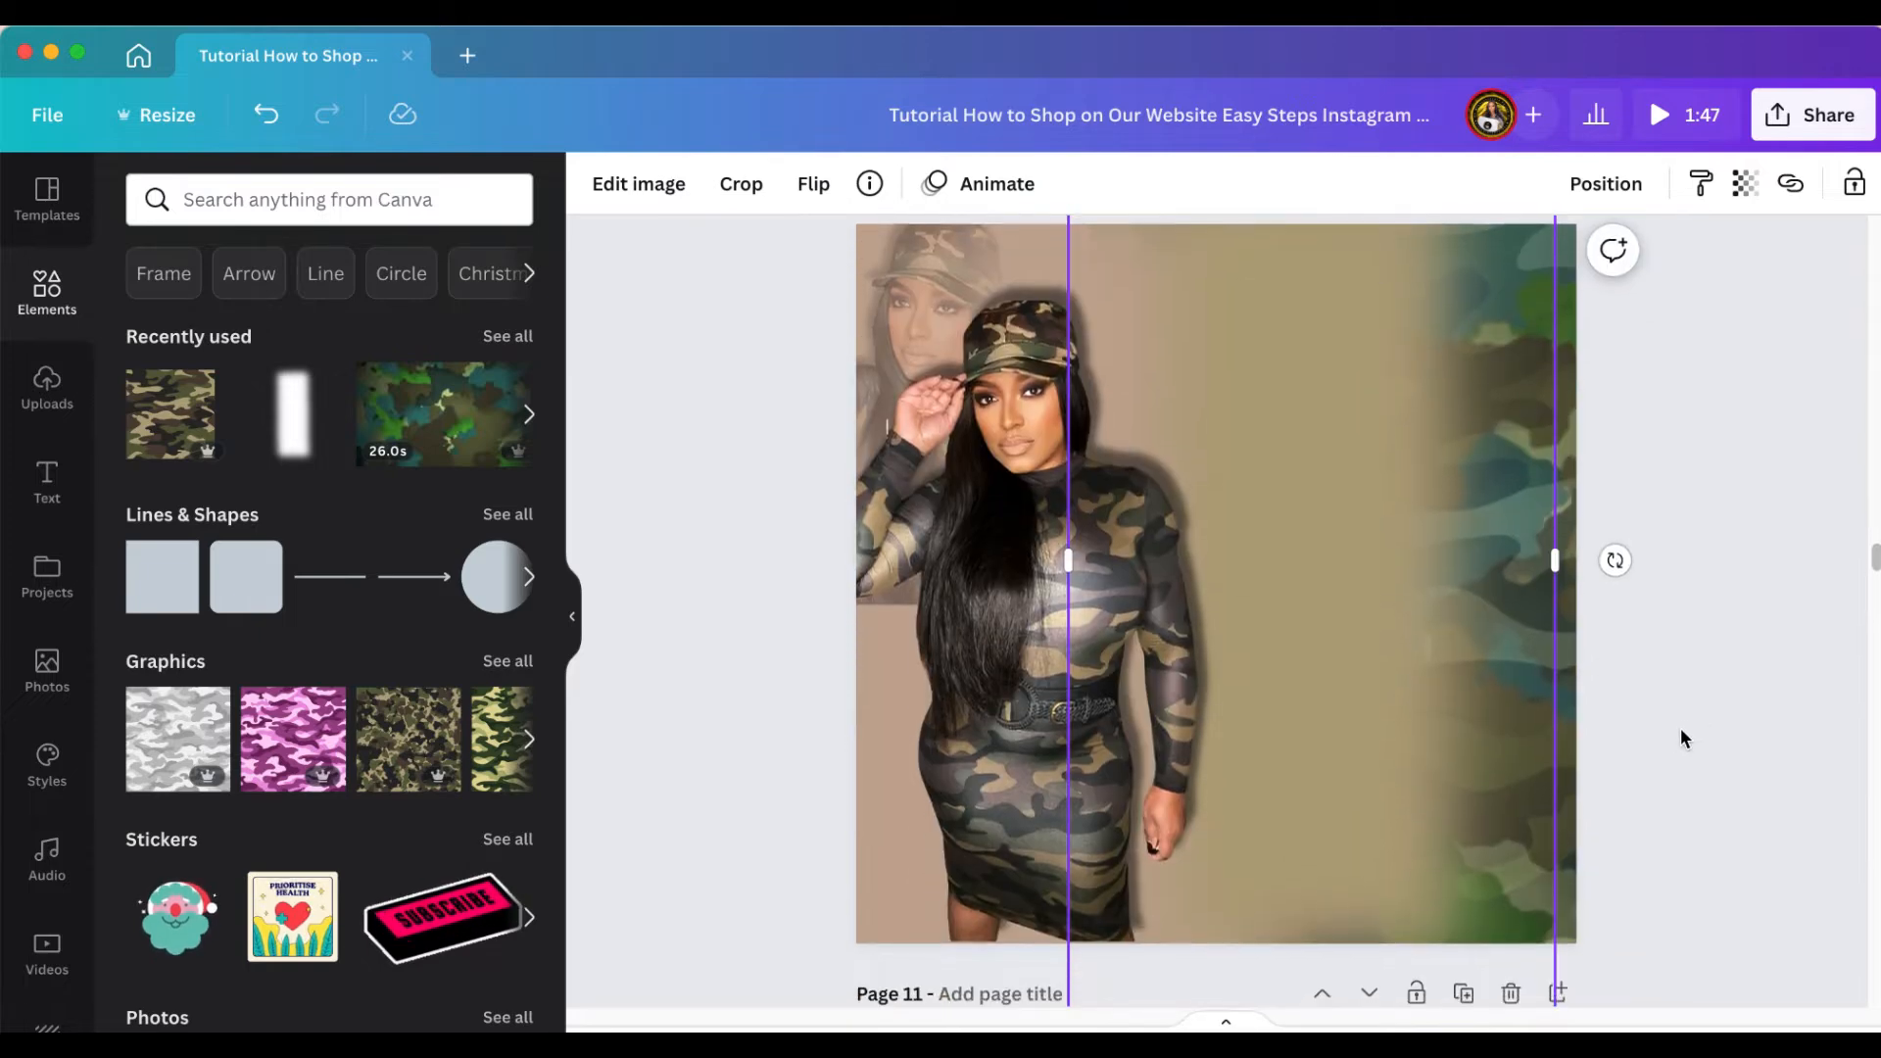
scroll(1629, 798, down, 1)
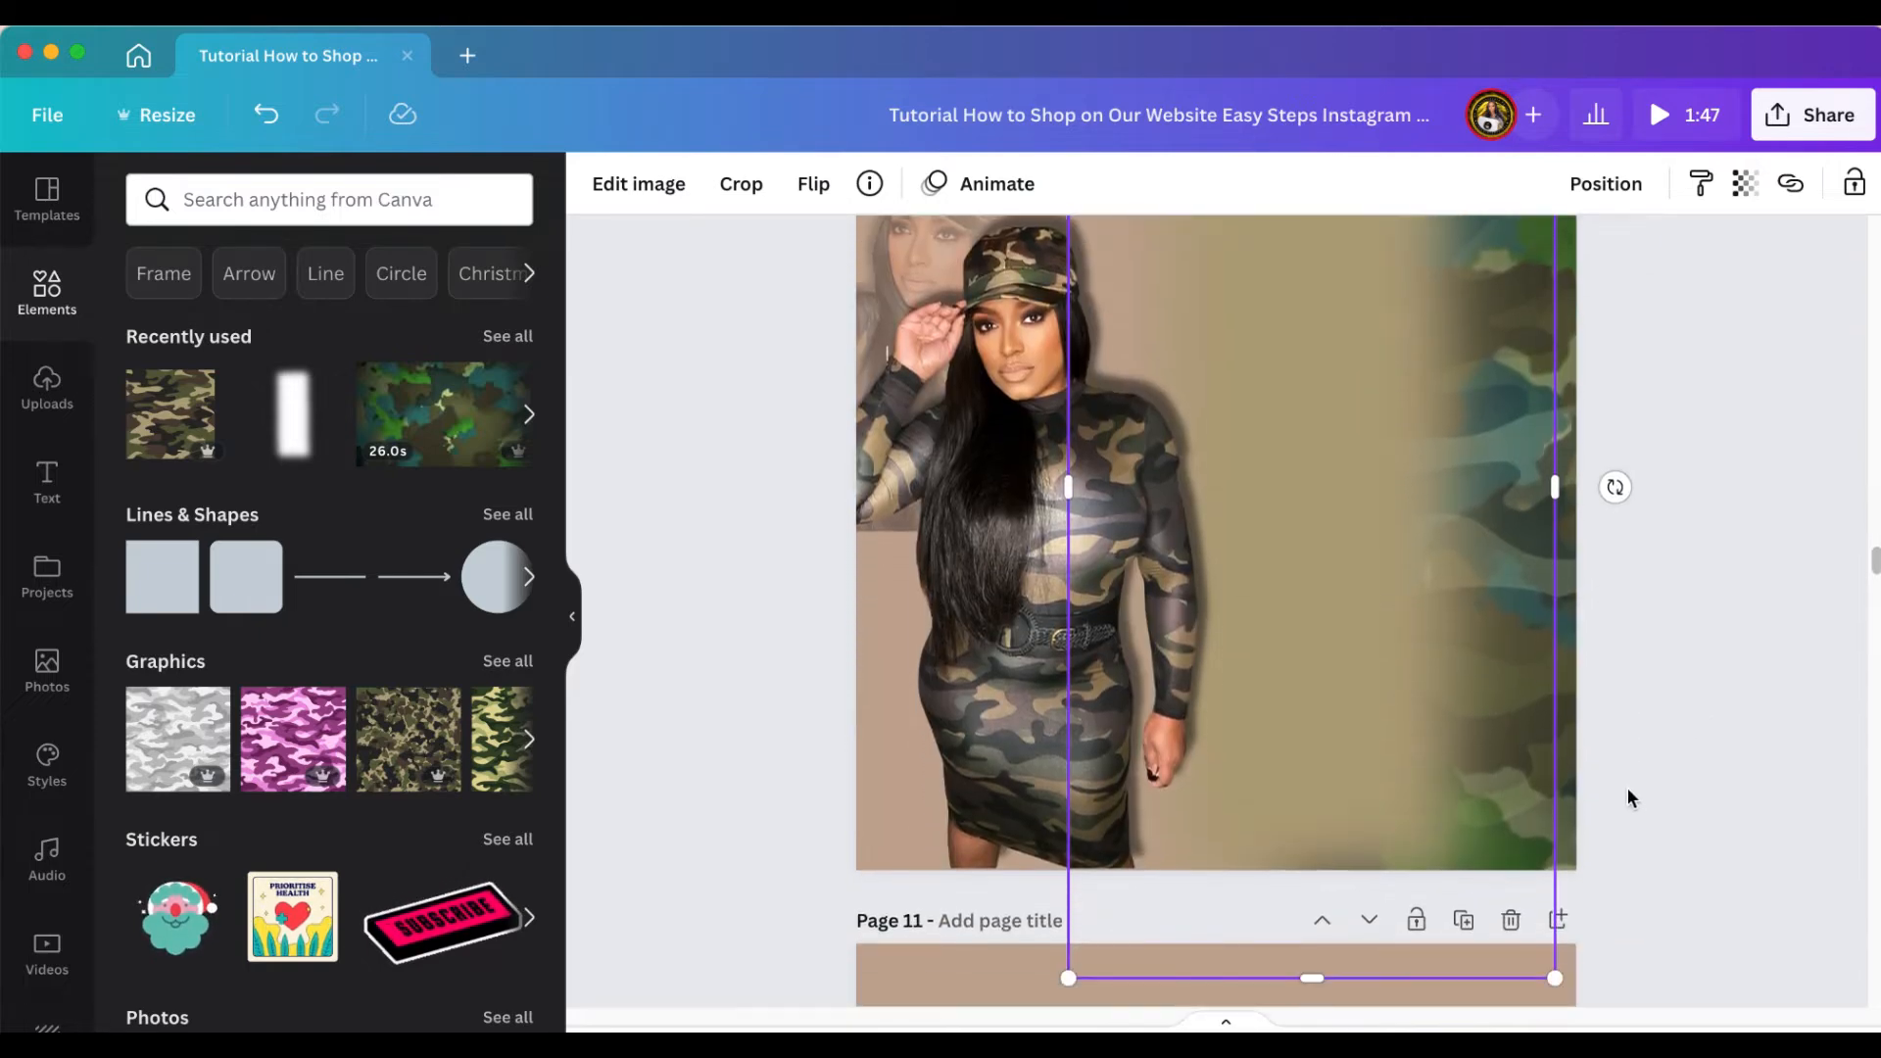
Enlarge the tan blurred rectangle slightly more and move it farther left so more of the camouflage video shows
drag(1569, 999, 1577, 1019)
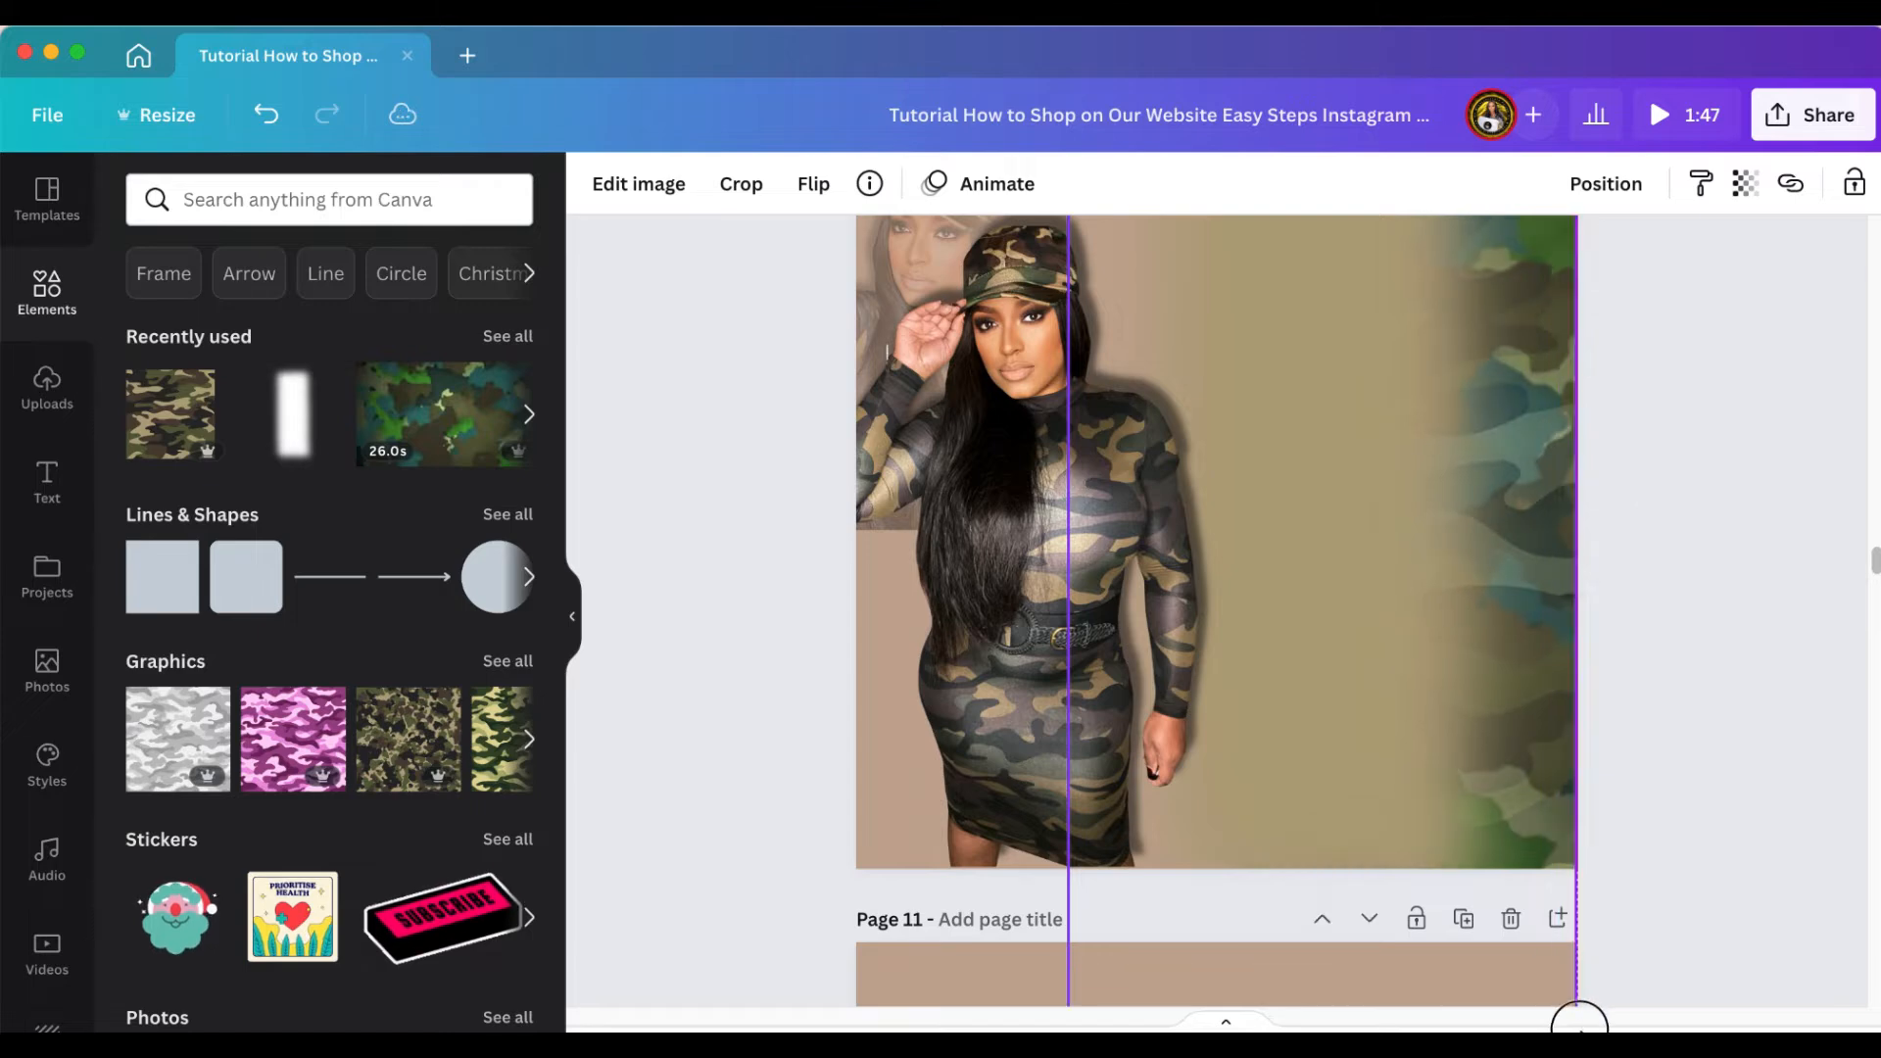
scroll(1667, 742, up, 3)
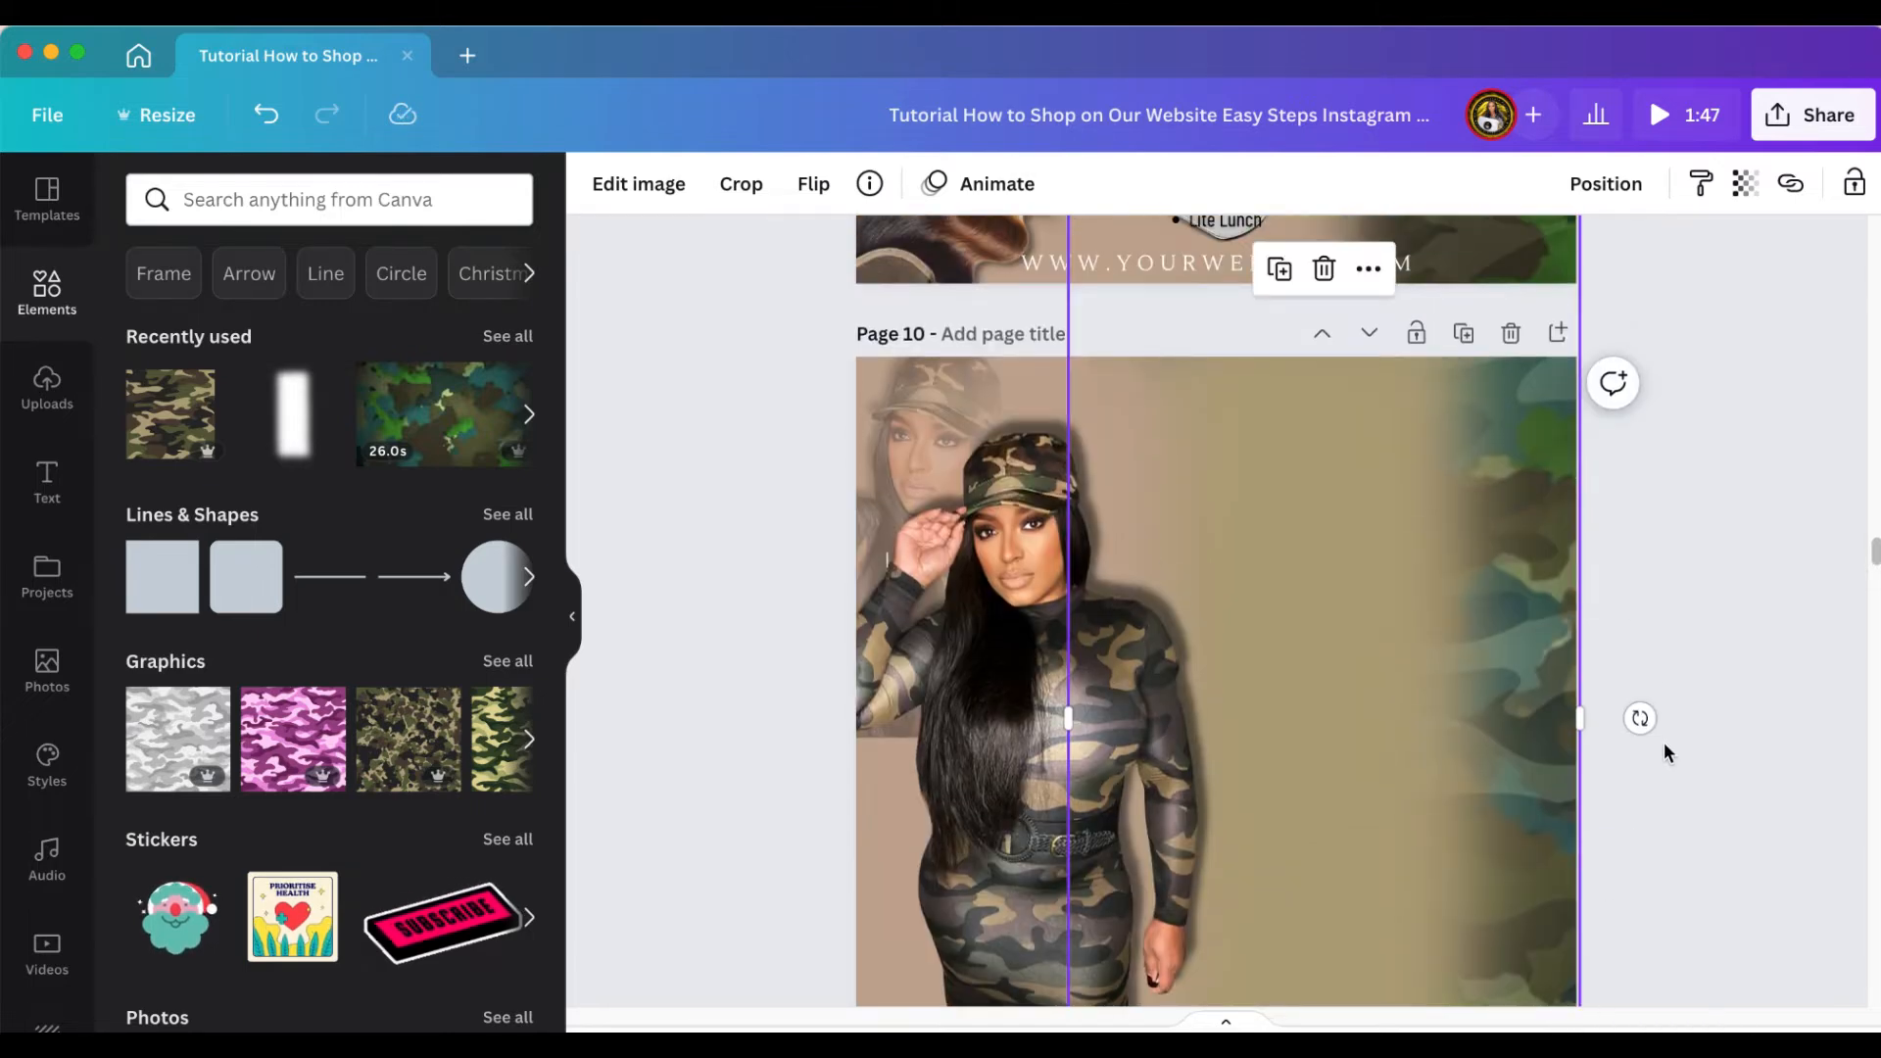
scroll(1664, 743, down, 1)
drag(1351, 447, 1313, 441)
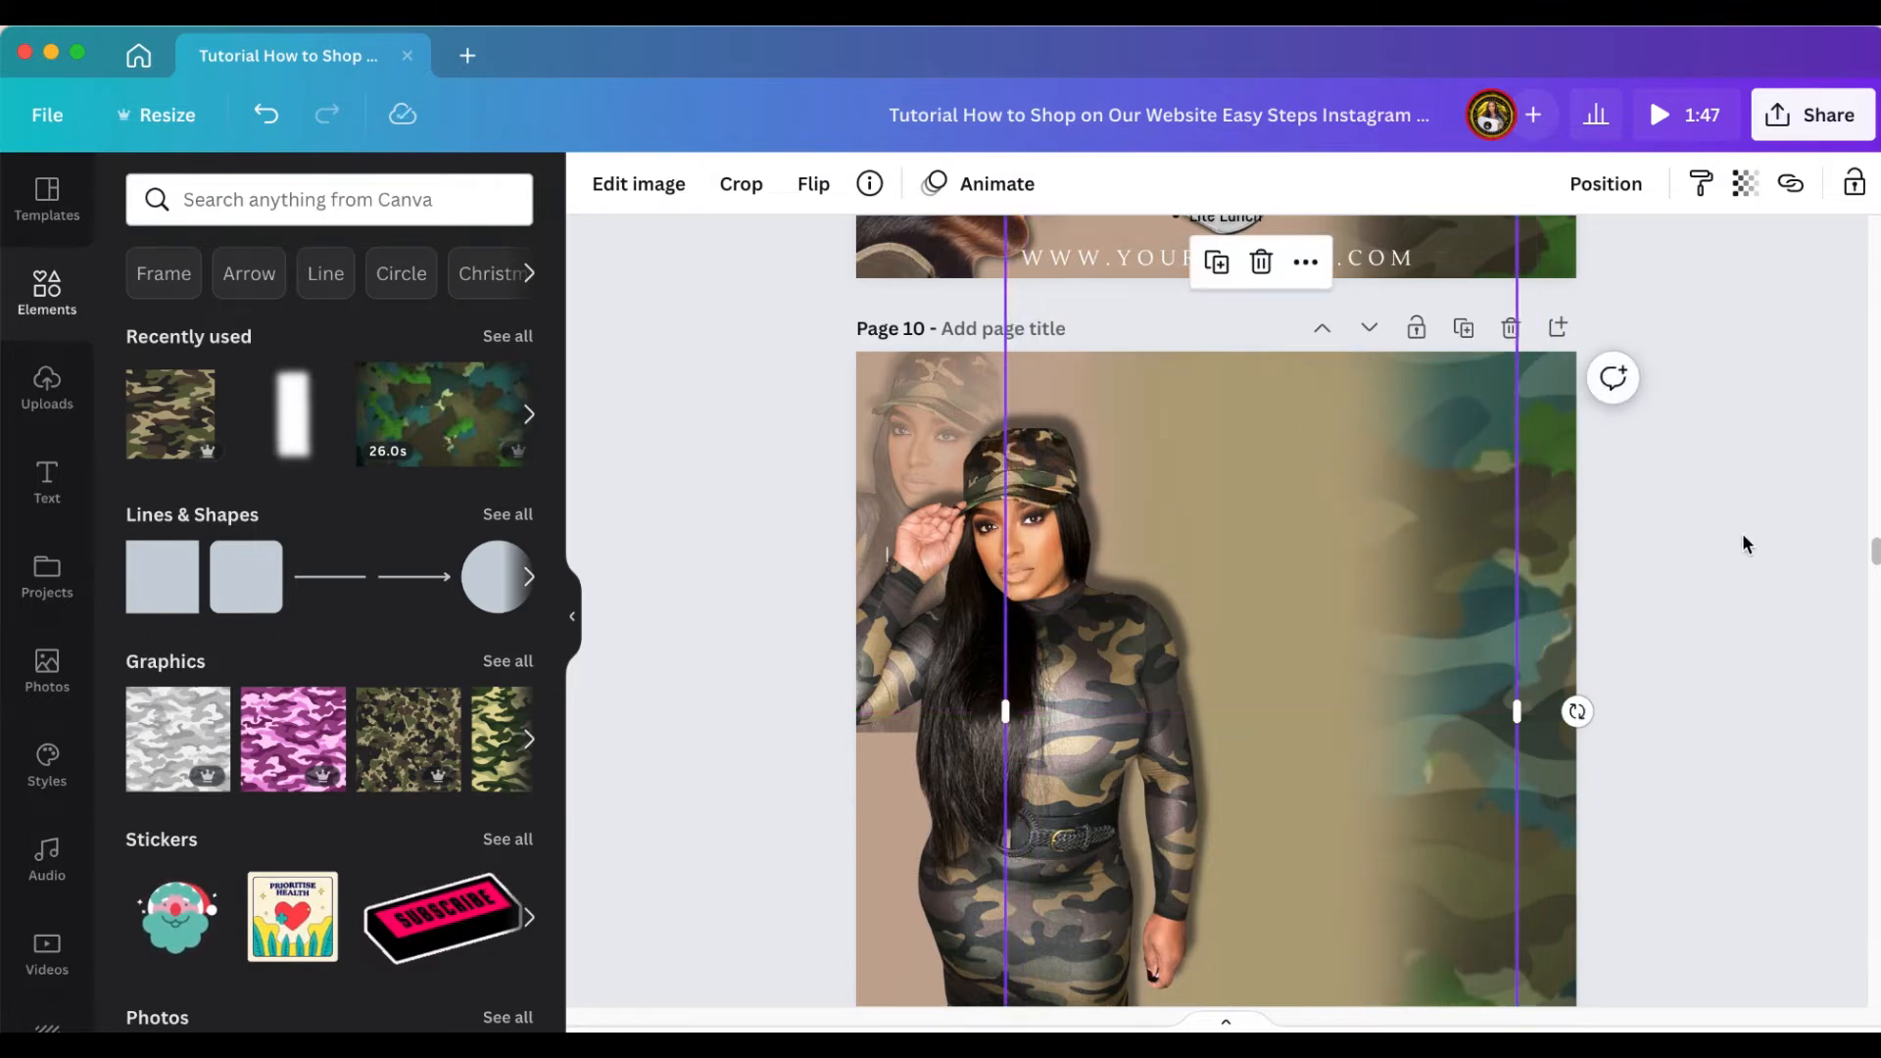
Add the recently used double dog tag image to page 10 and place it in the upper-right corner, its chain running off the page
scroll(1732, 593, up, 2)
scroll(1732, 596, up, 2)
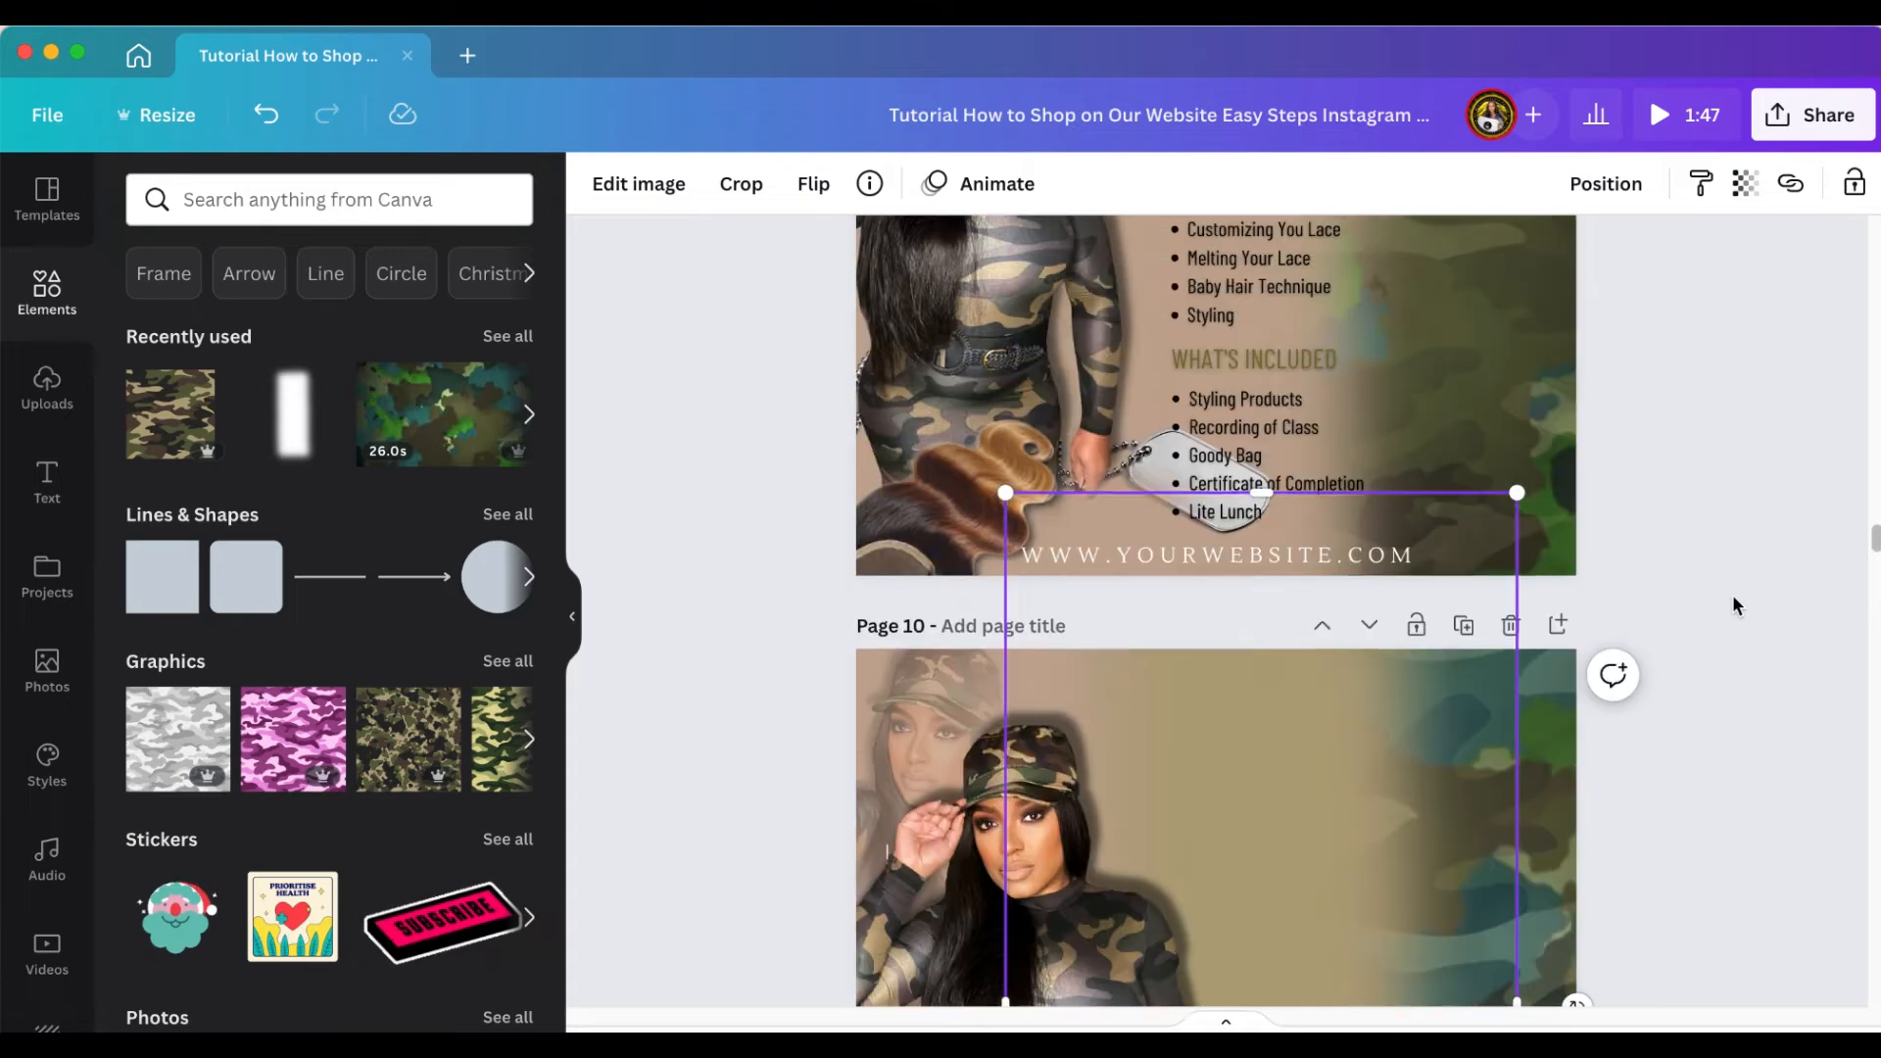
scroll(1731, 596, down, 6)
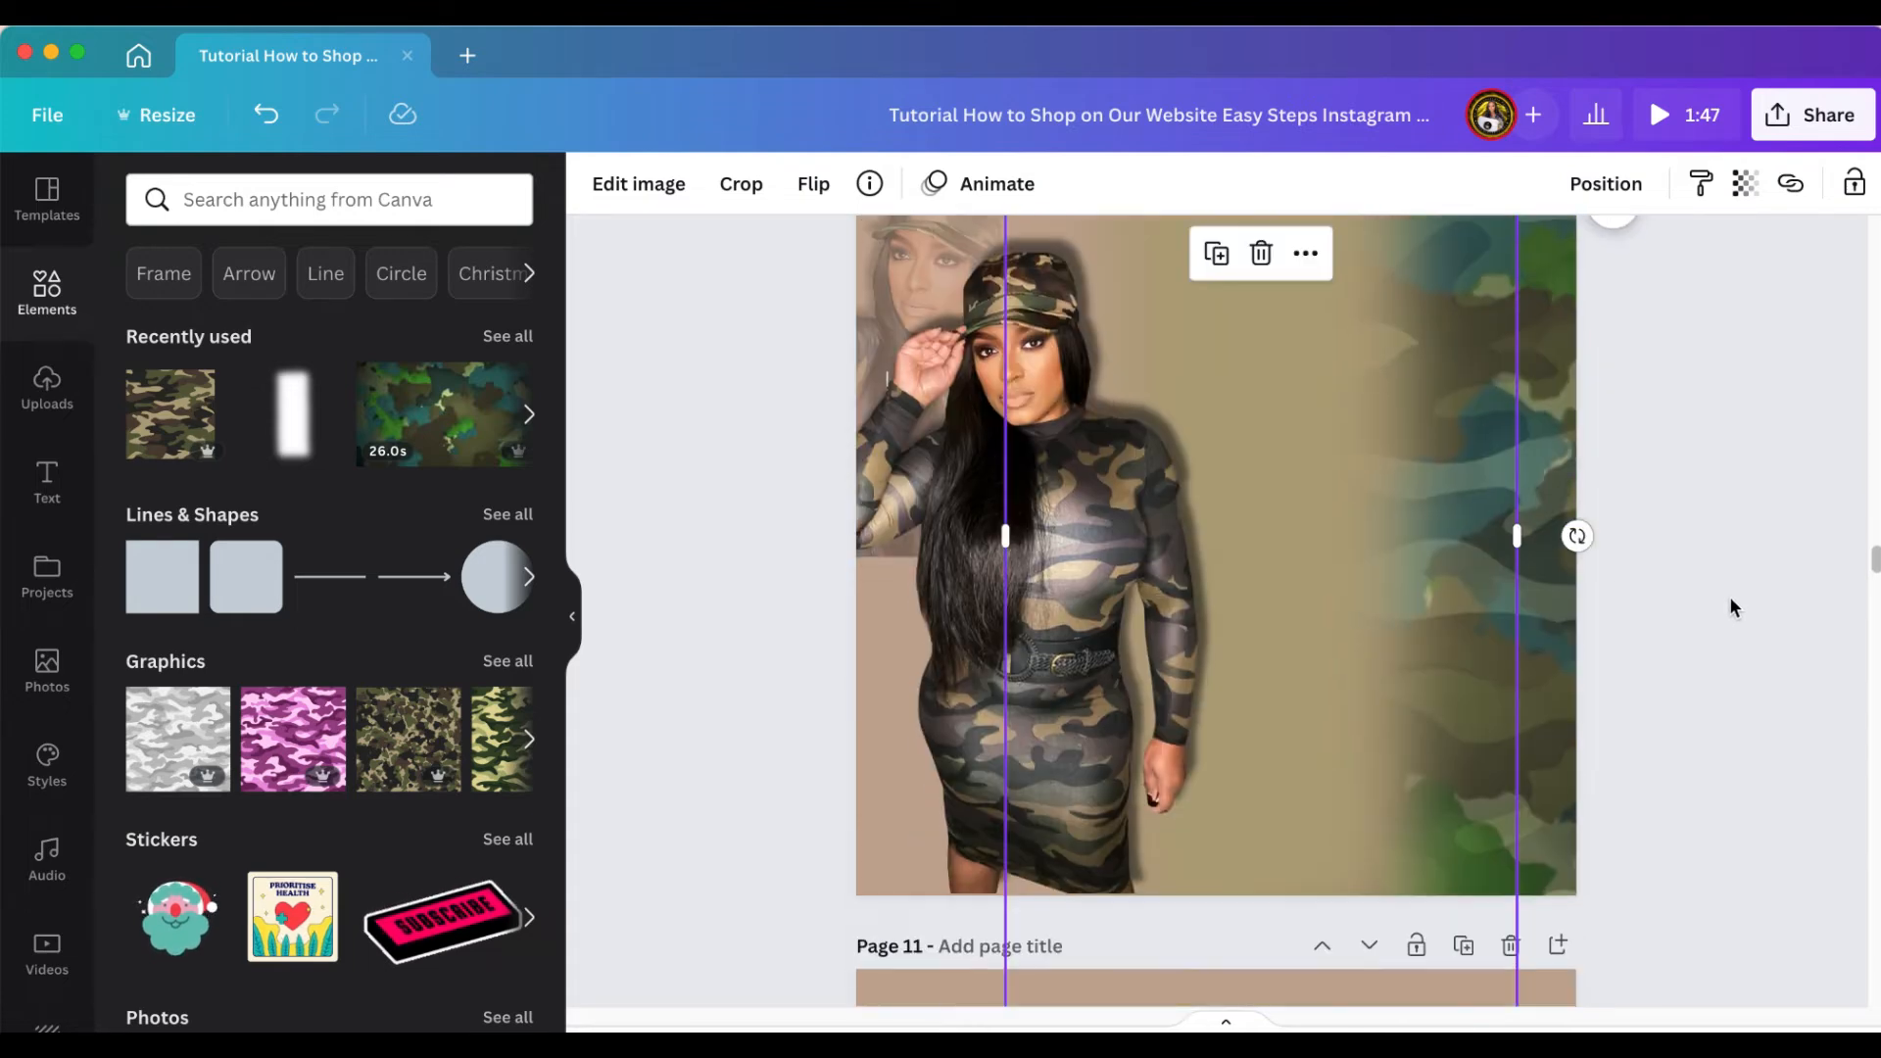
click(978, 608)
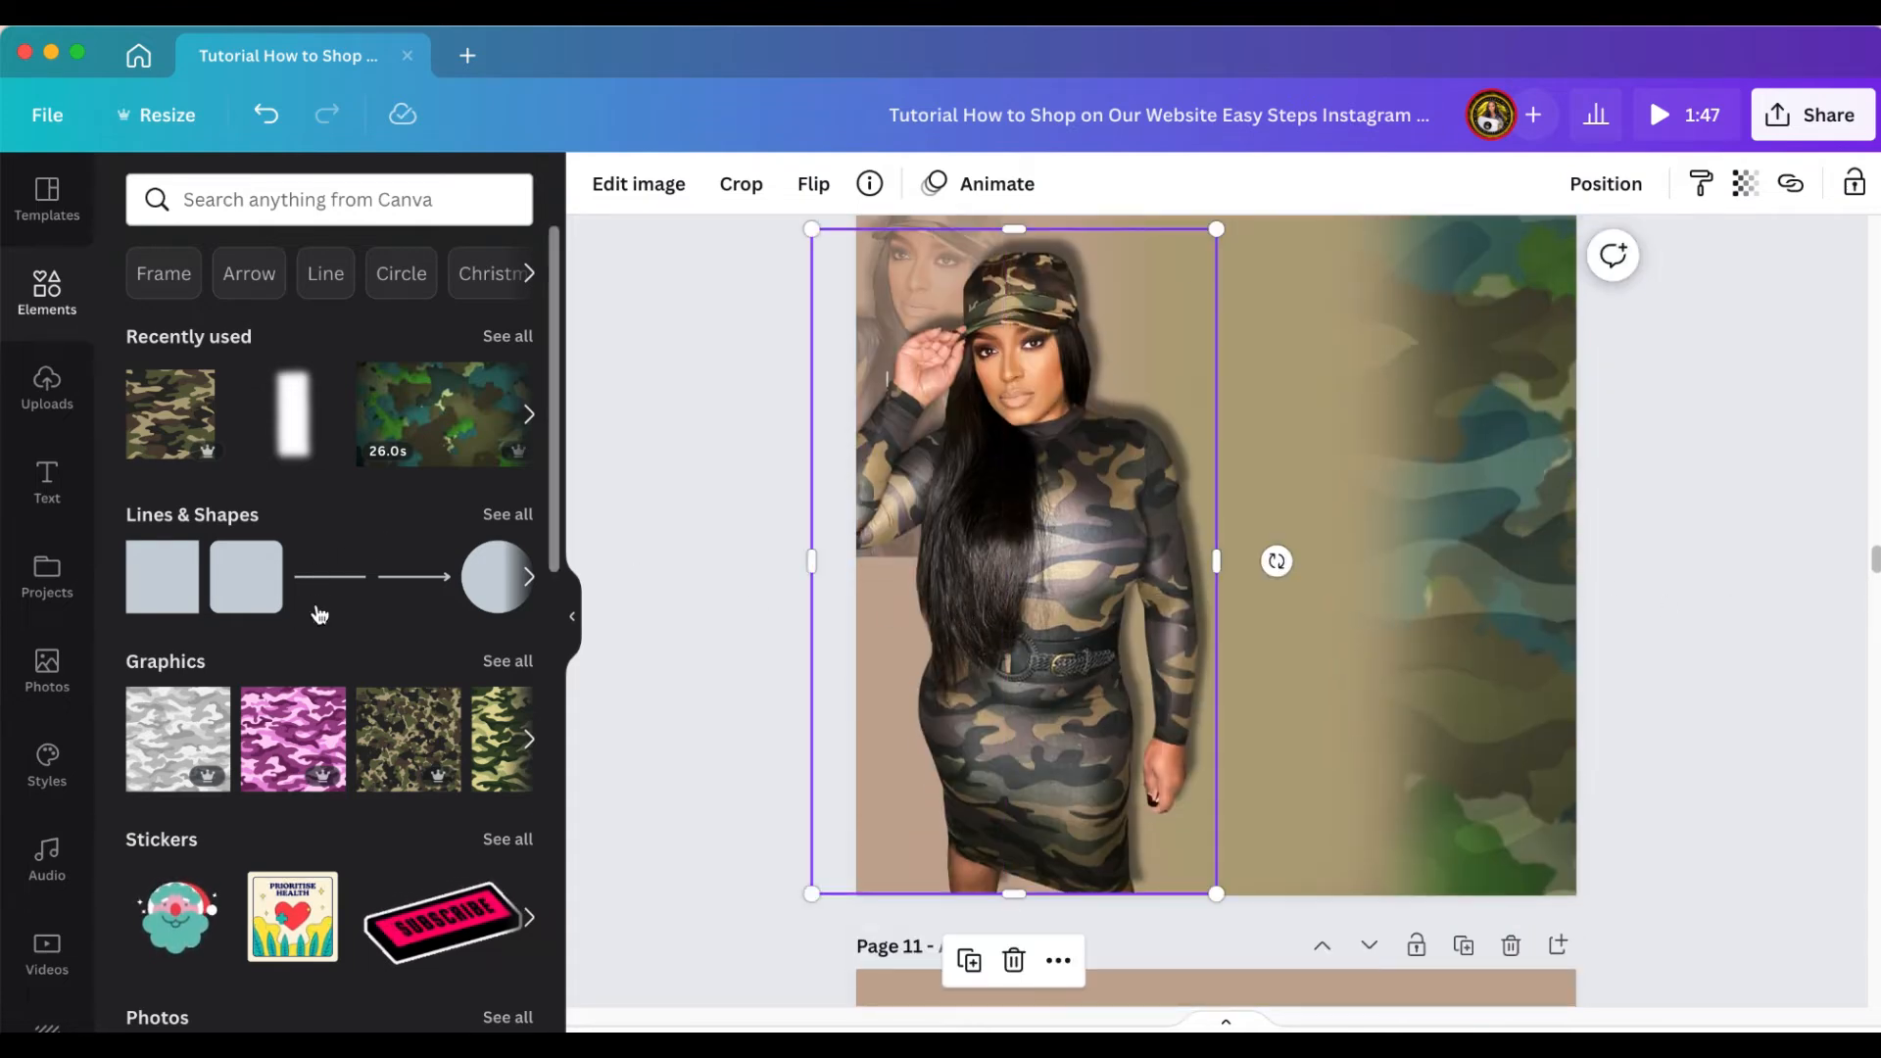
click(506, 343)
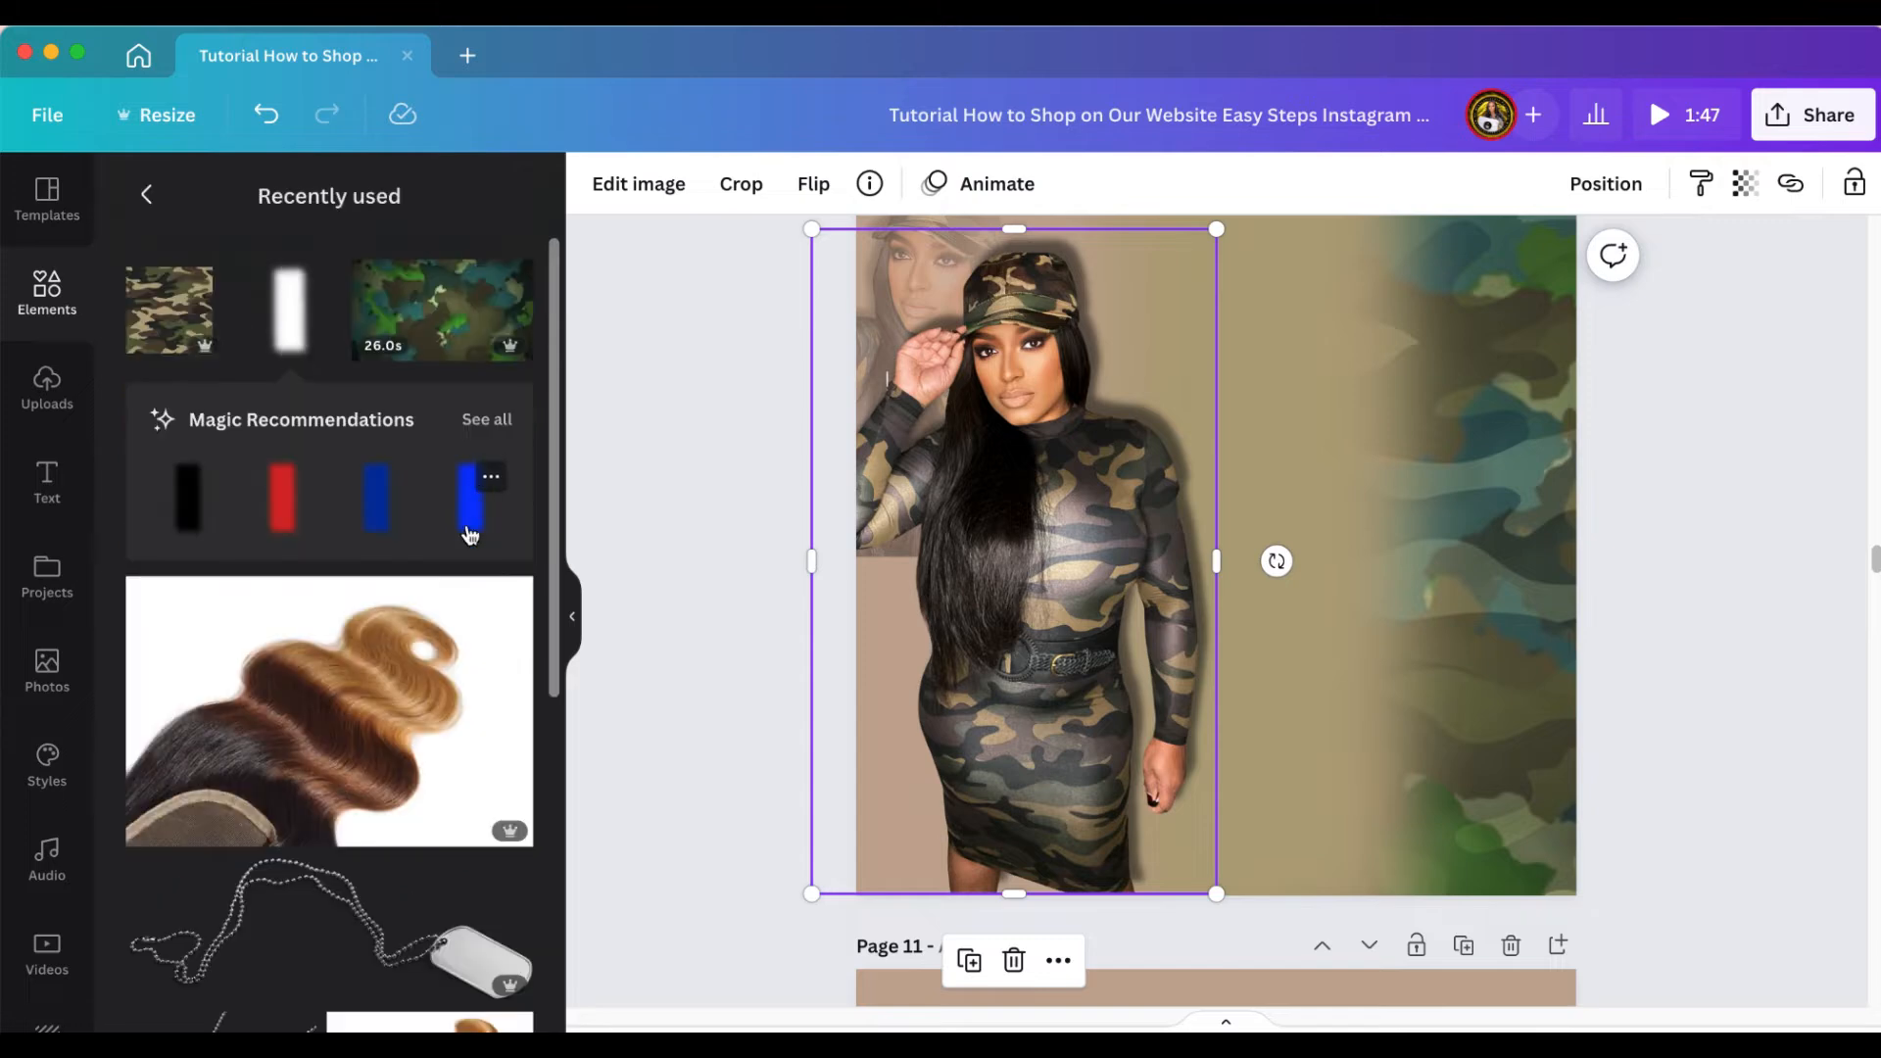
scroll(746, 686, up, 3)
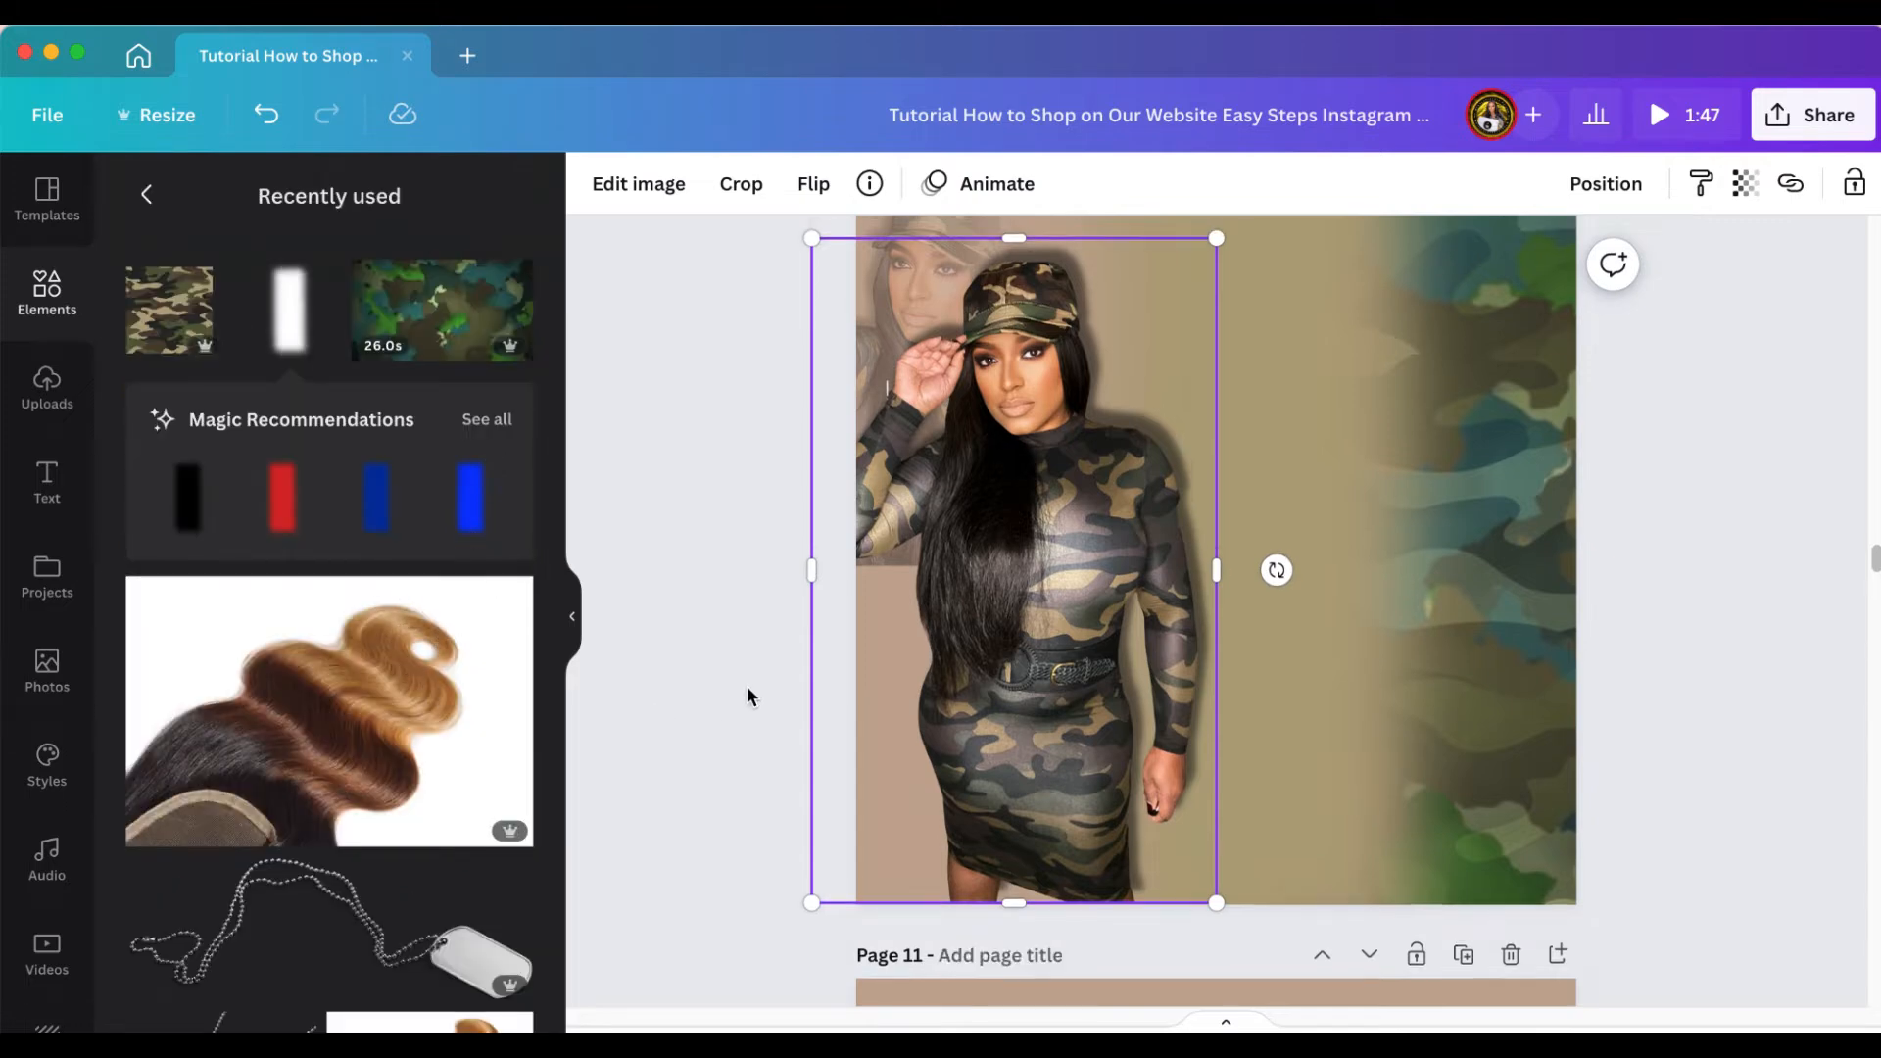
scroll(451, 850, down, 5)
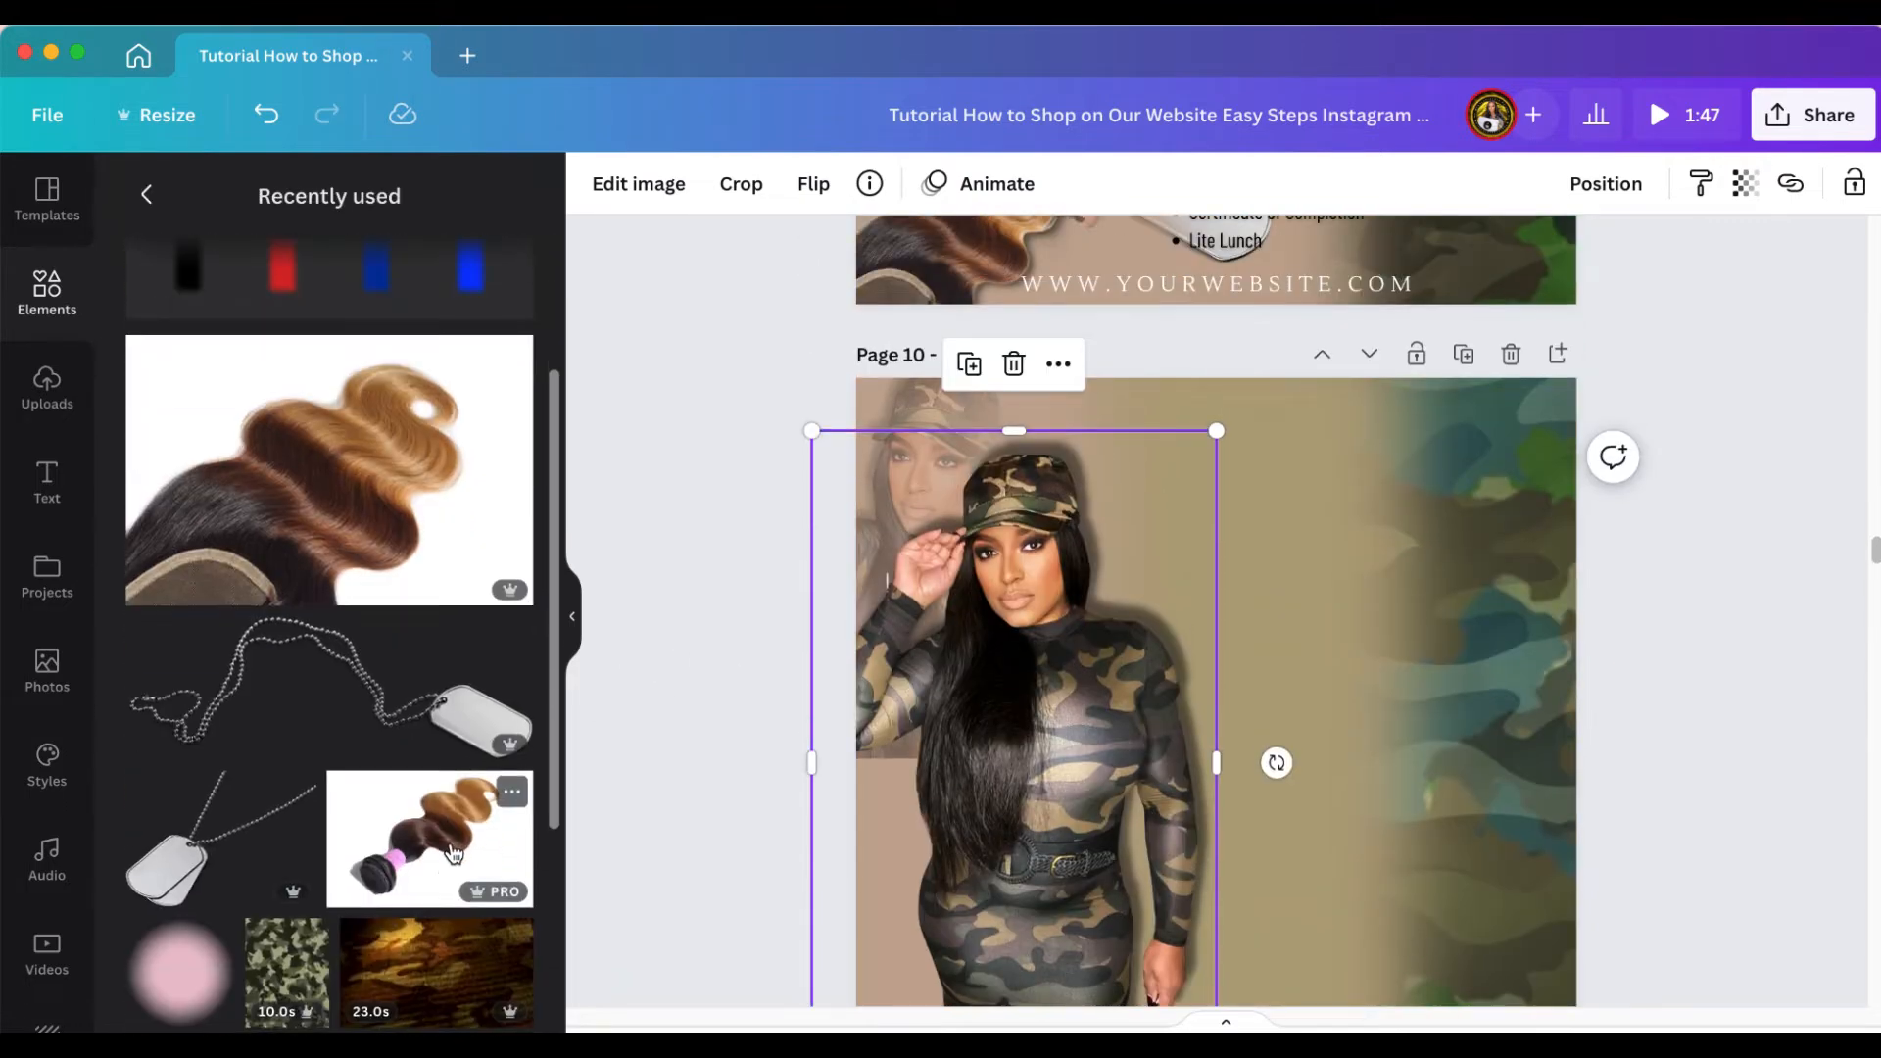
click(199, 754)
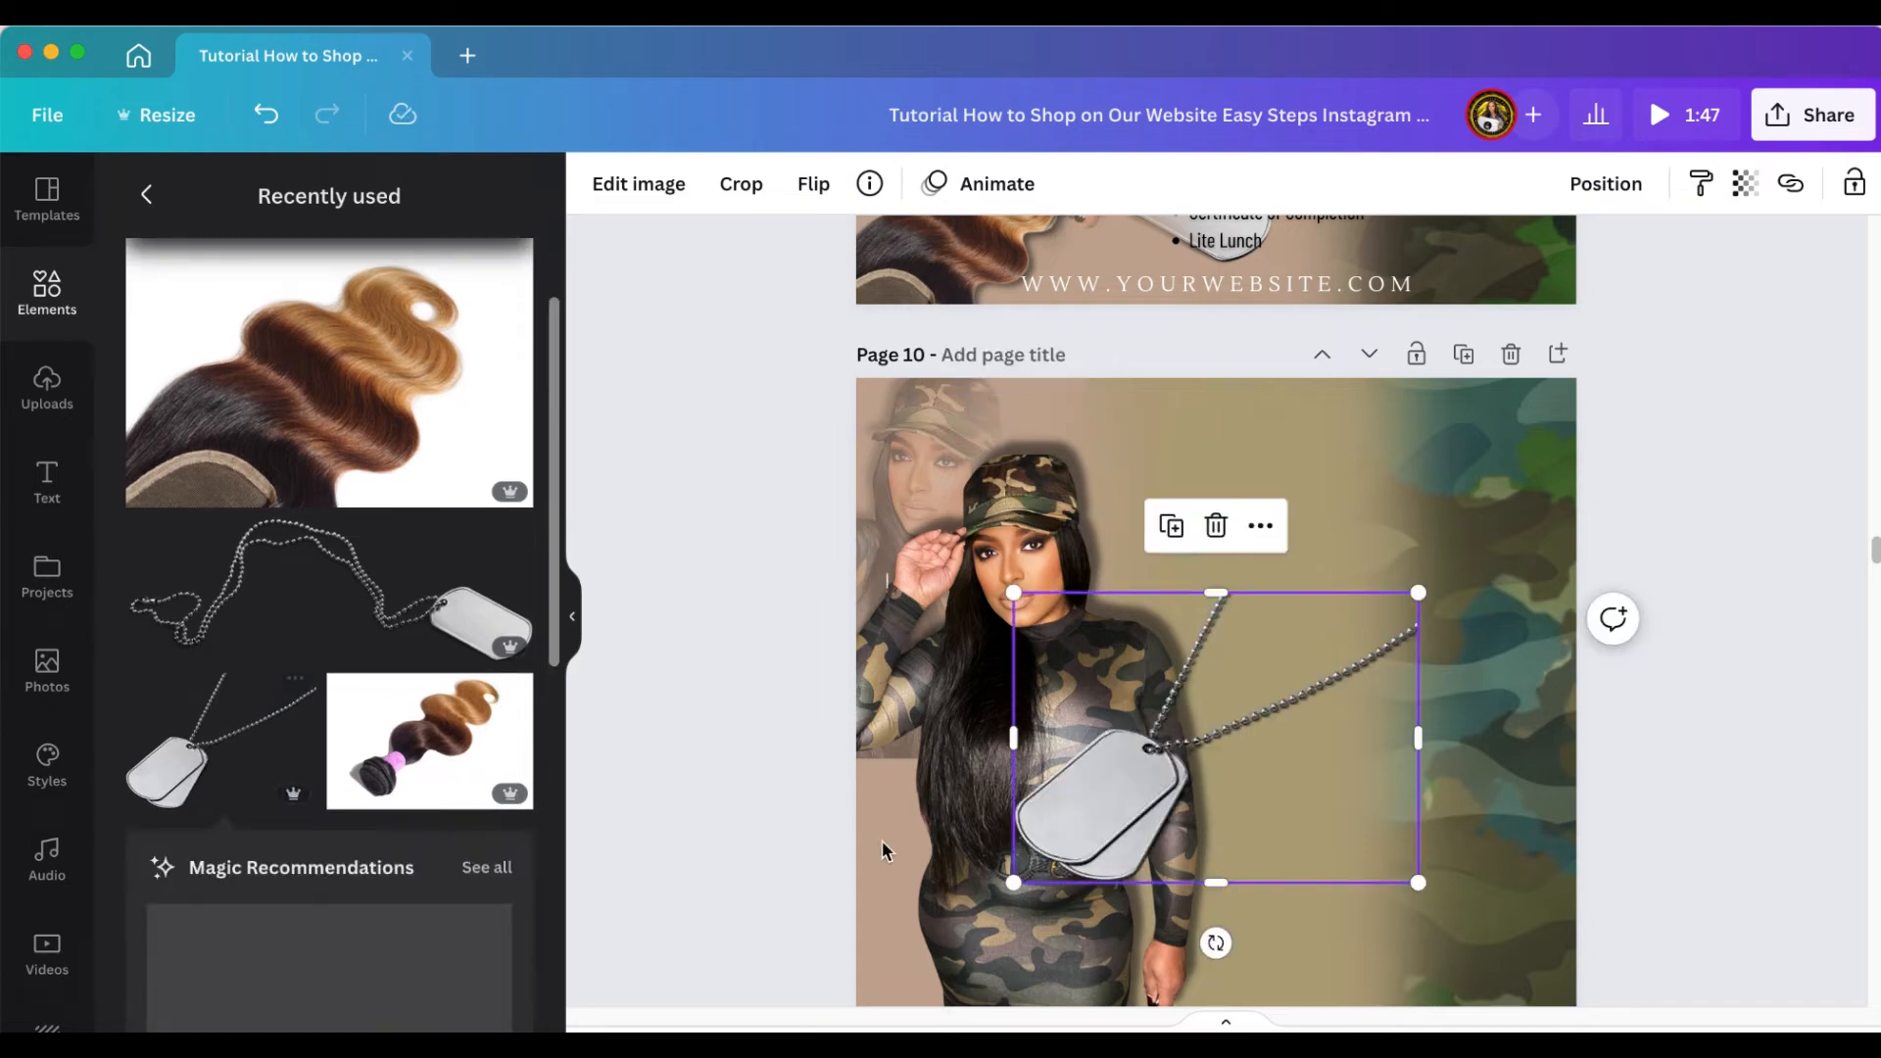
drag(1201, 814, 1394, 578)
drag(1535, 509, 1561, 490)
Add the recently used pink blurred circle to page 10 and recolour it with the light tan document colour
scroll(280, 774, down, 10)
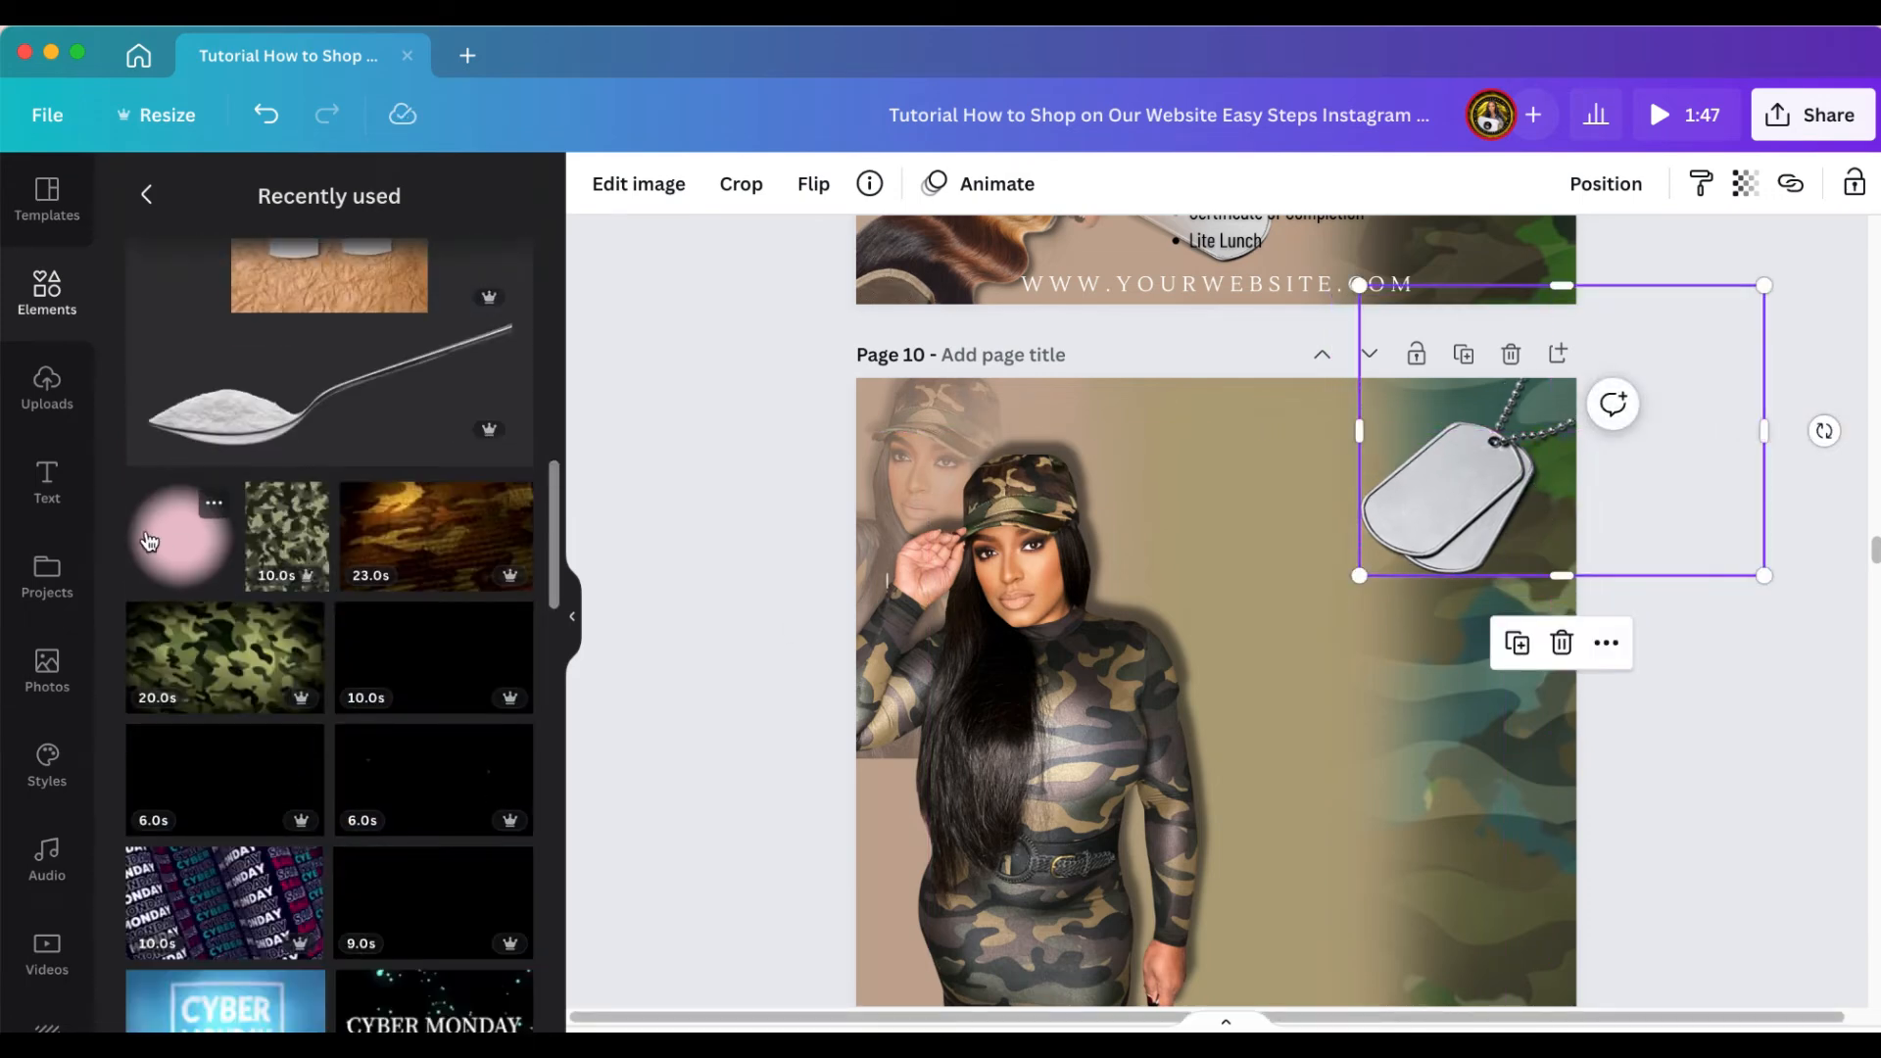
click(178, 554)
scroll(294, 539, down, 4)
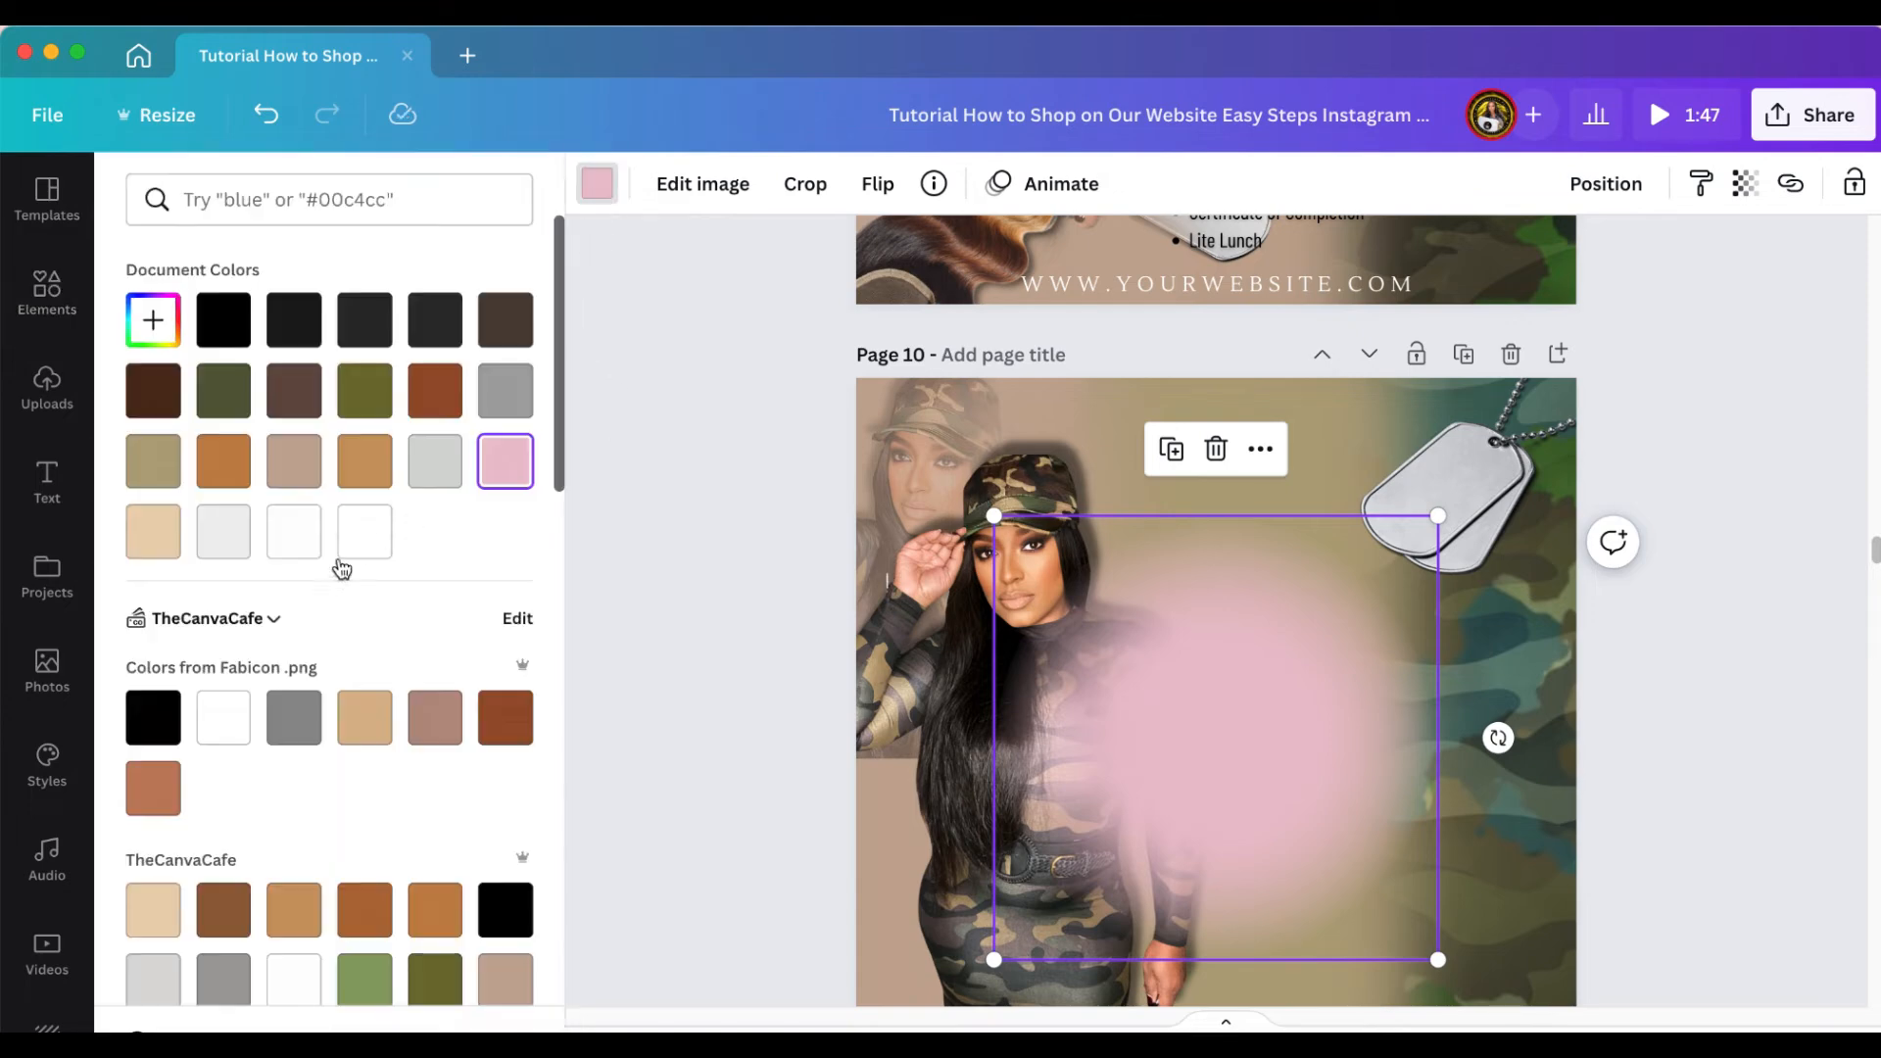
click(150, 478)
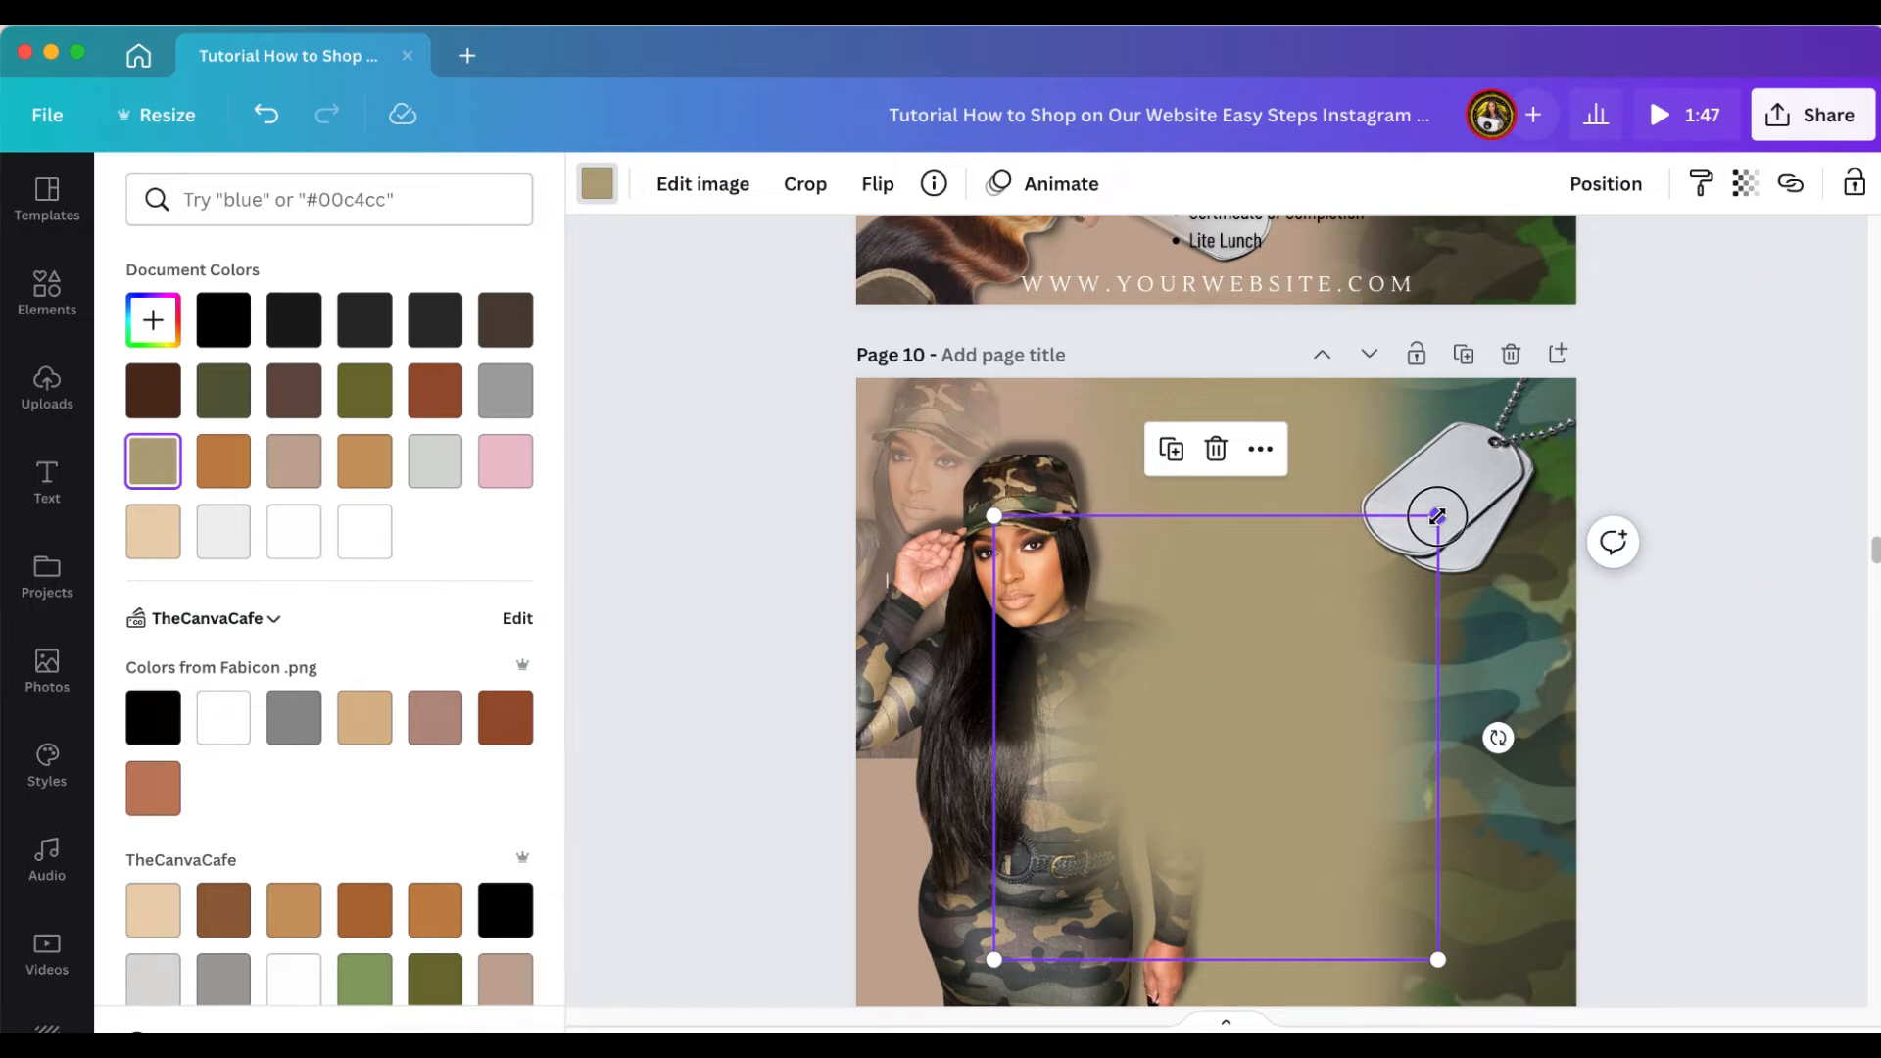
Shrink the tan blurred circle, move it over the model's head, send it one layer backward behind her and nudge it down-right
drag(1438, 517, 1225, 635)
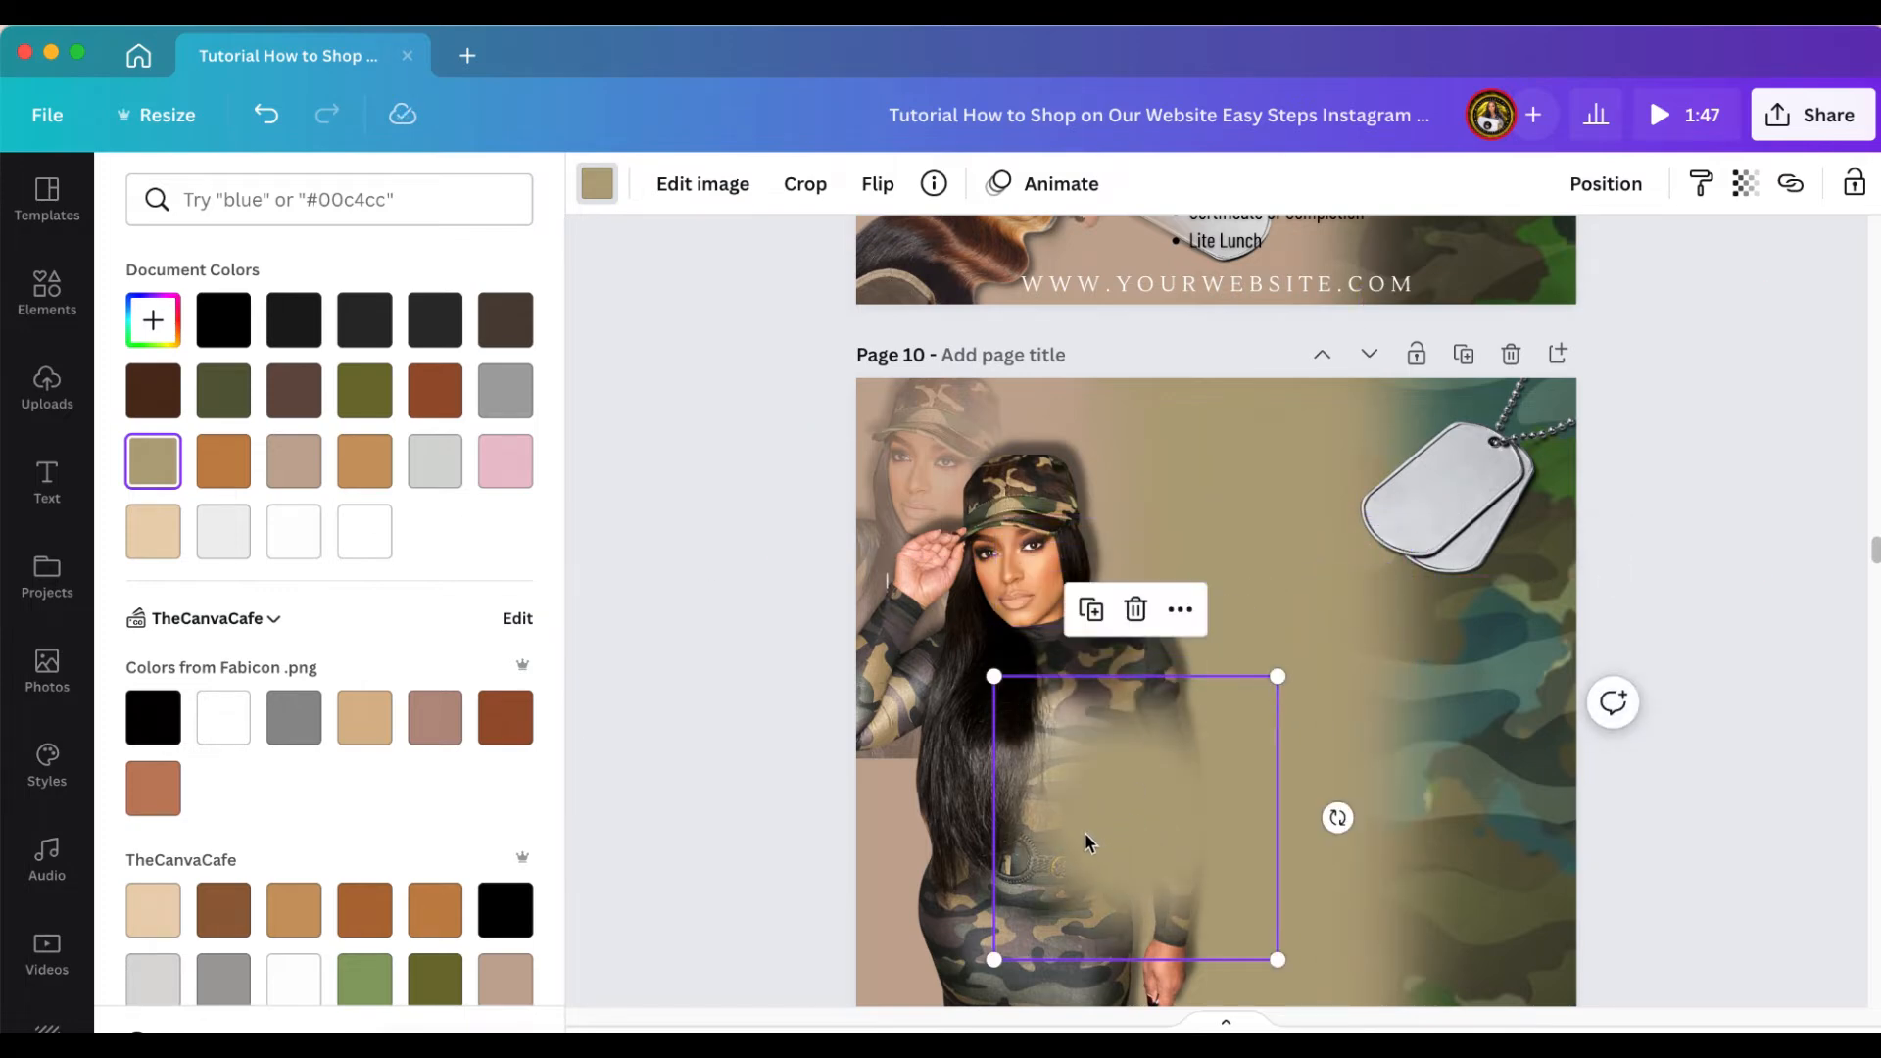
drag(1086, 840, 968, 504)
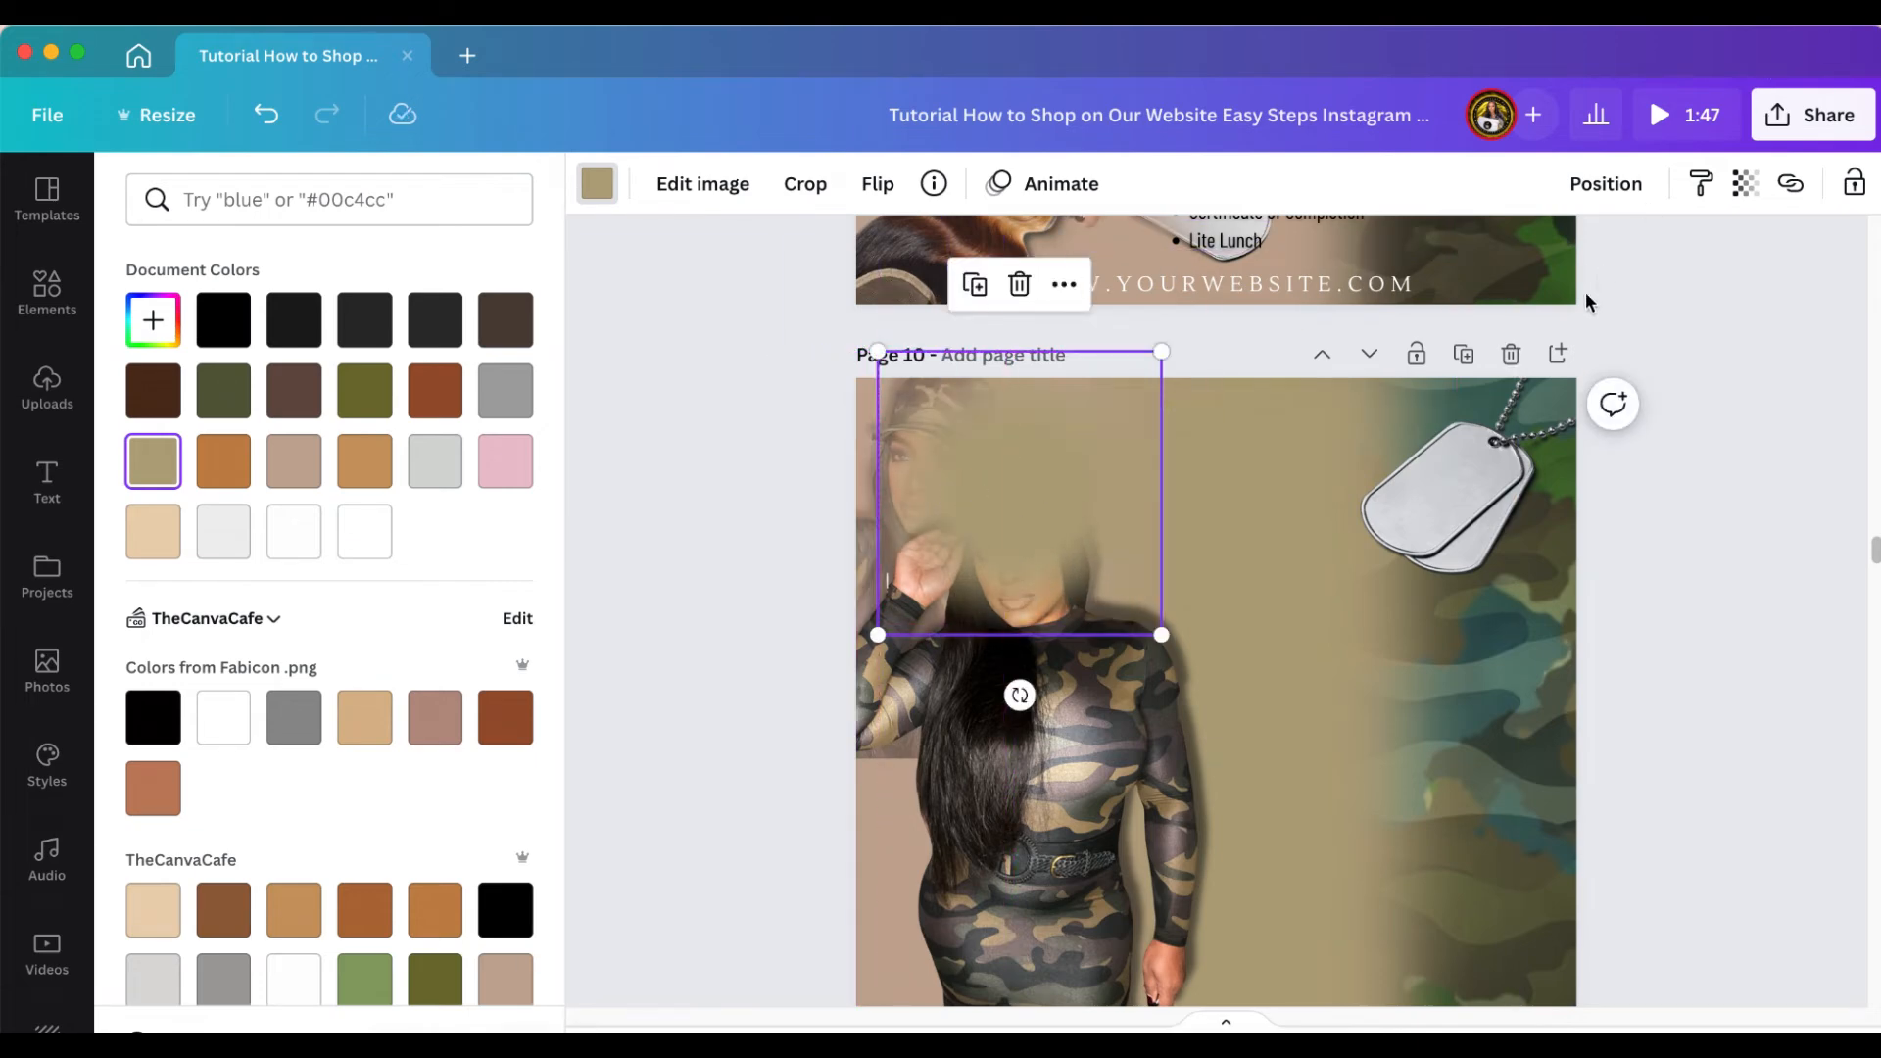
click(1622, 196)
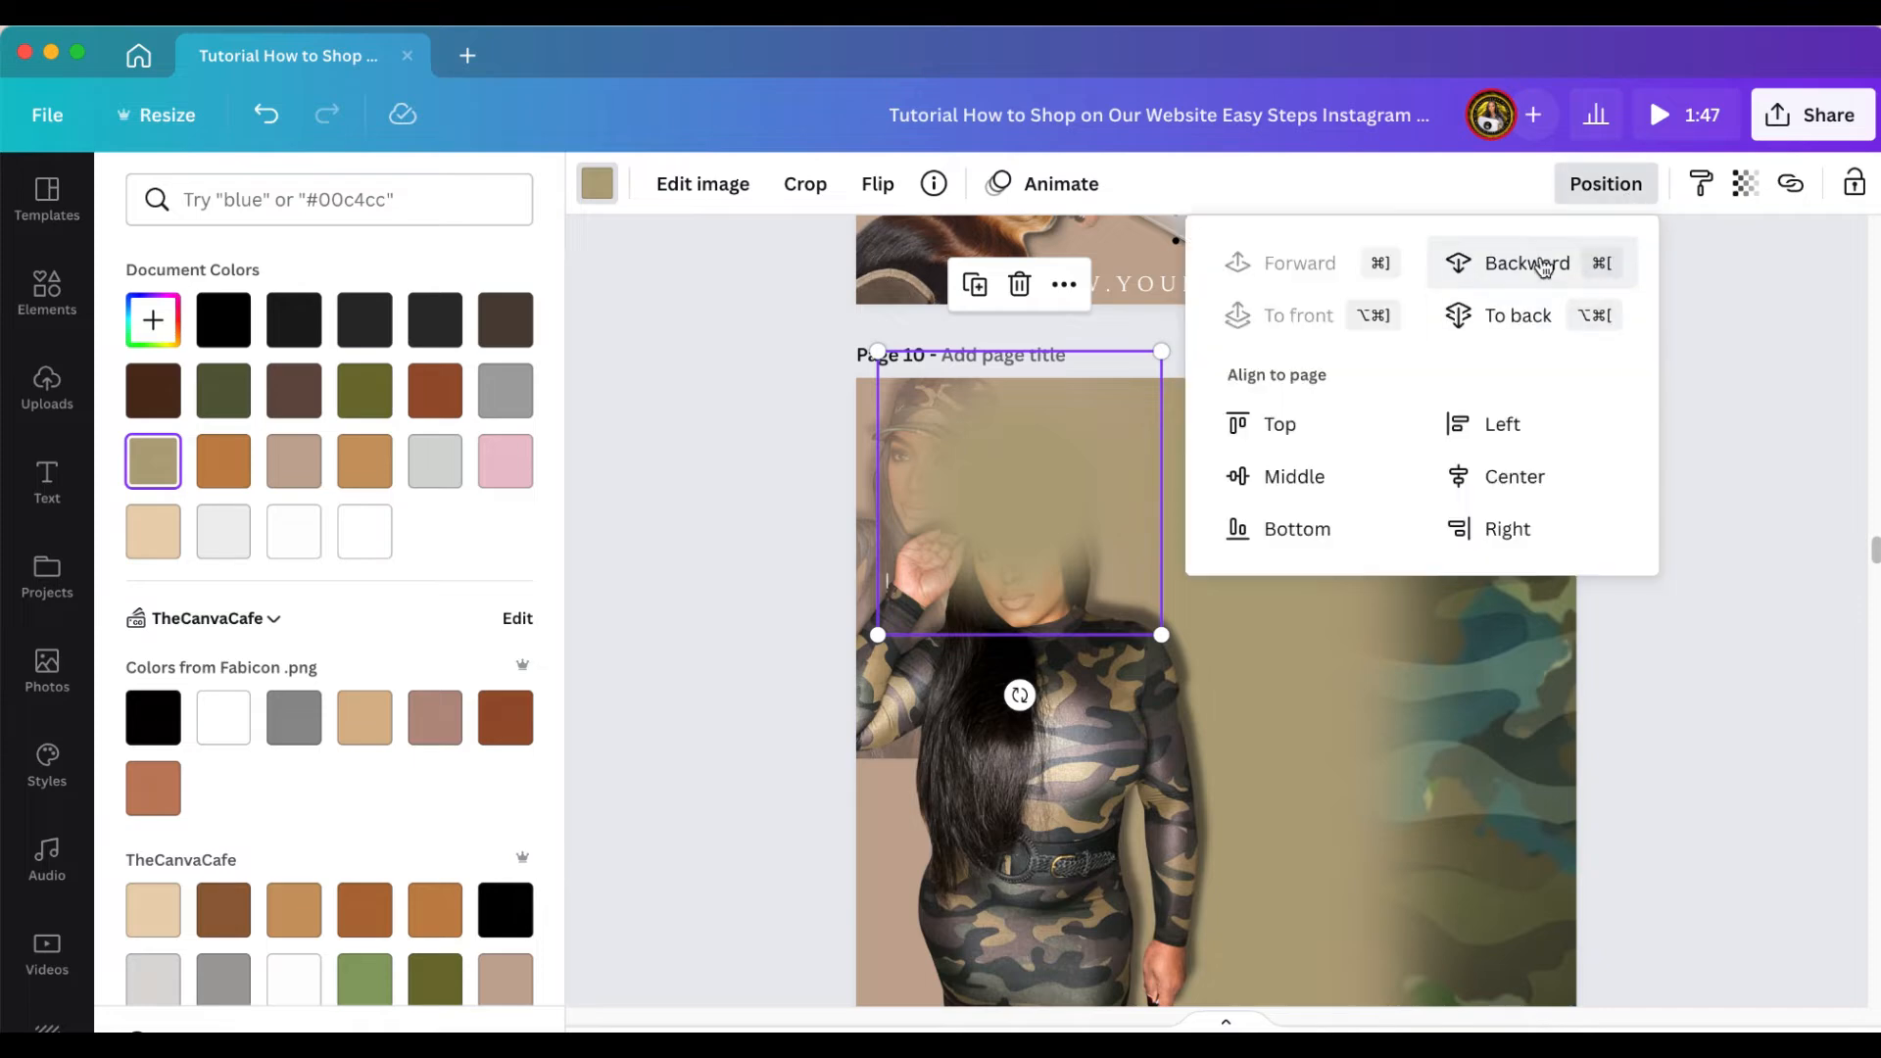
click(1542, 263)
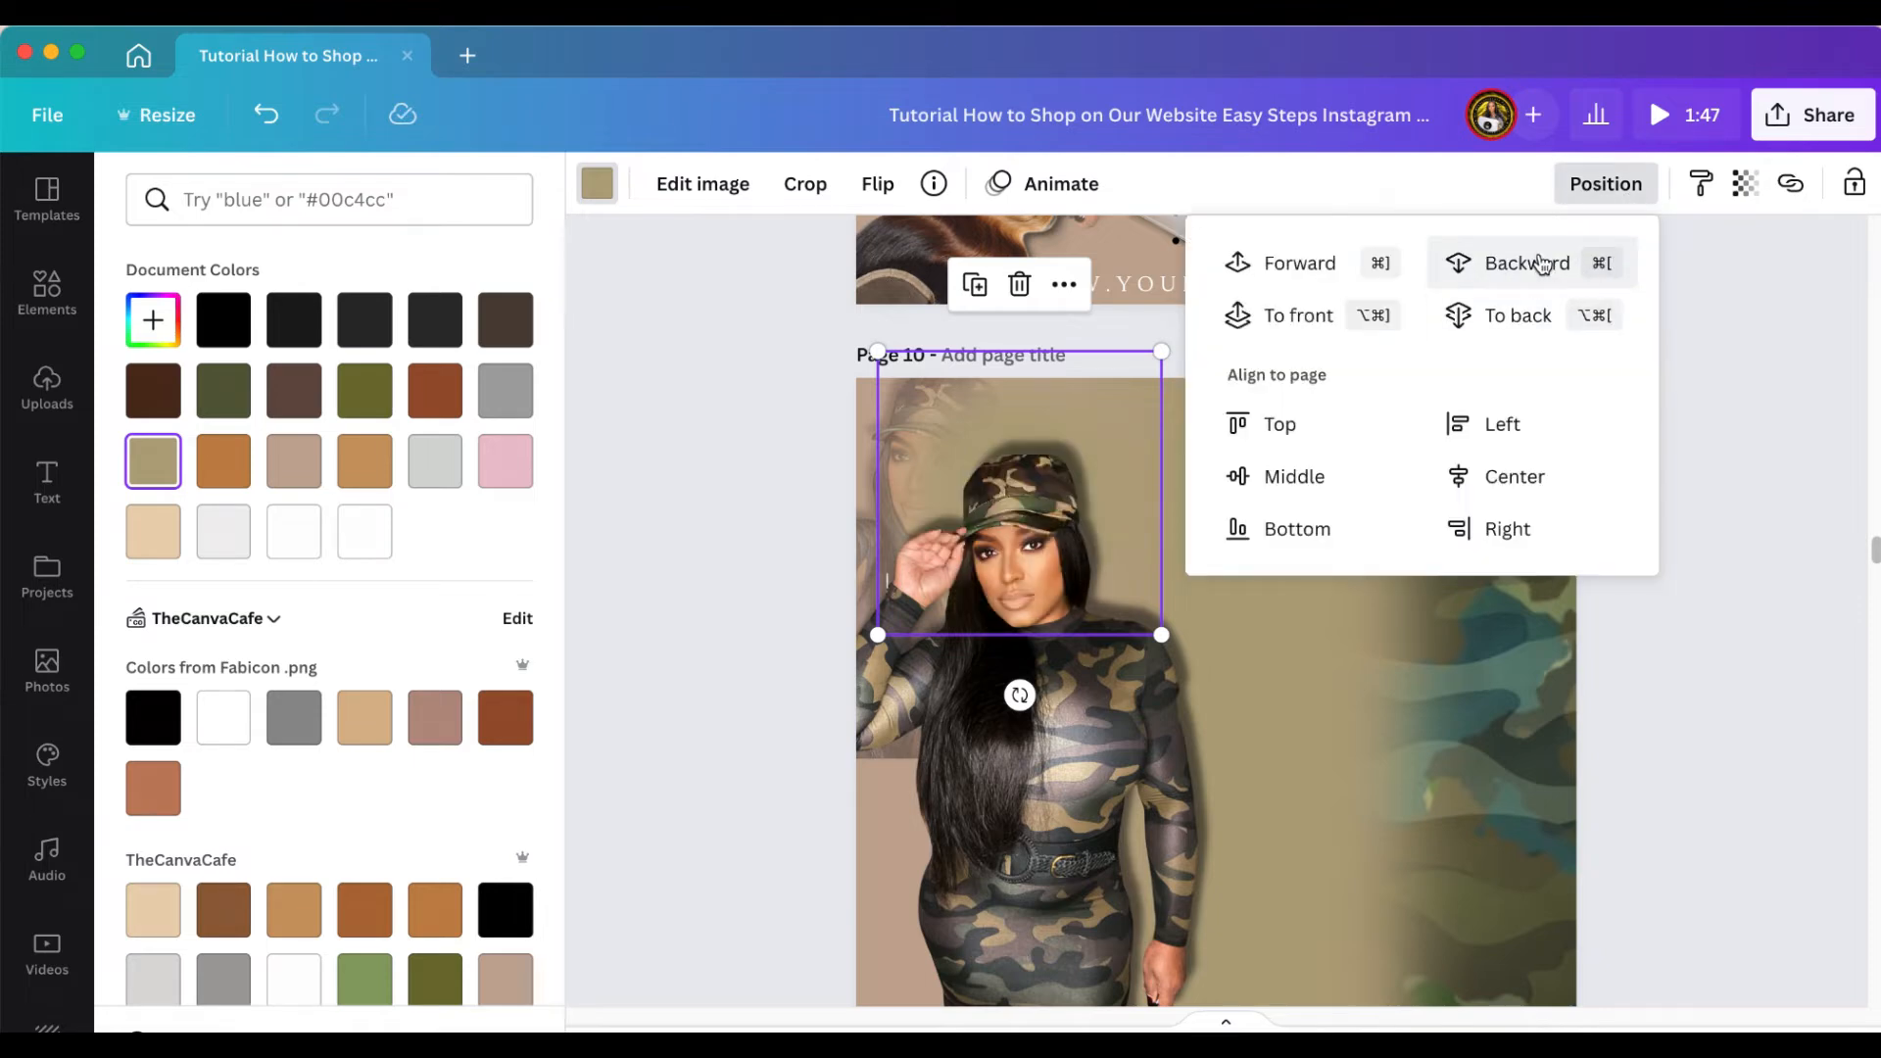
drag(1043, 390, 1086, 458)
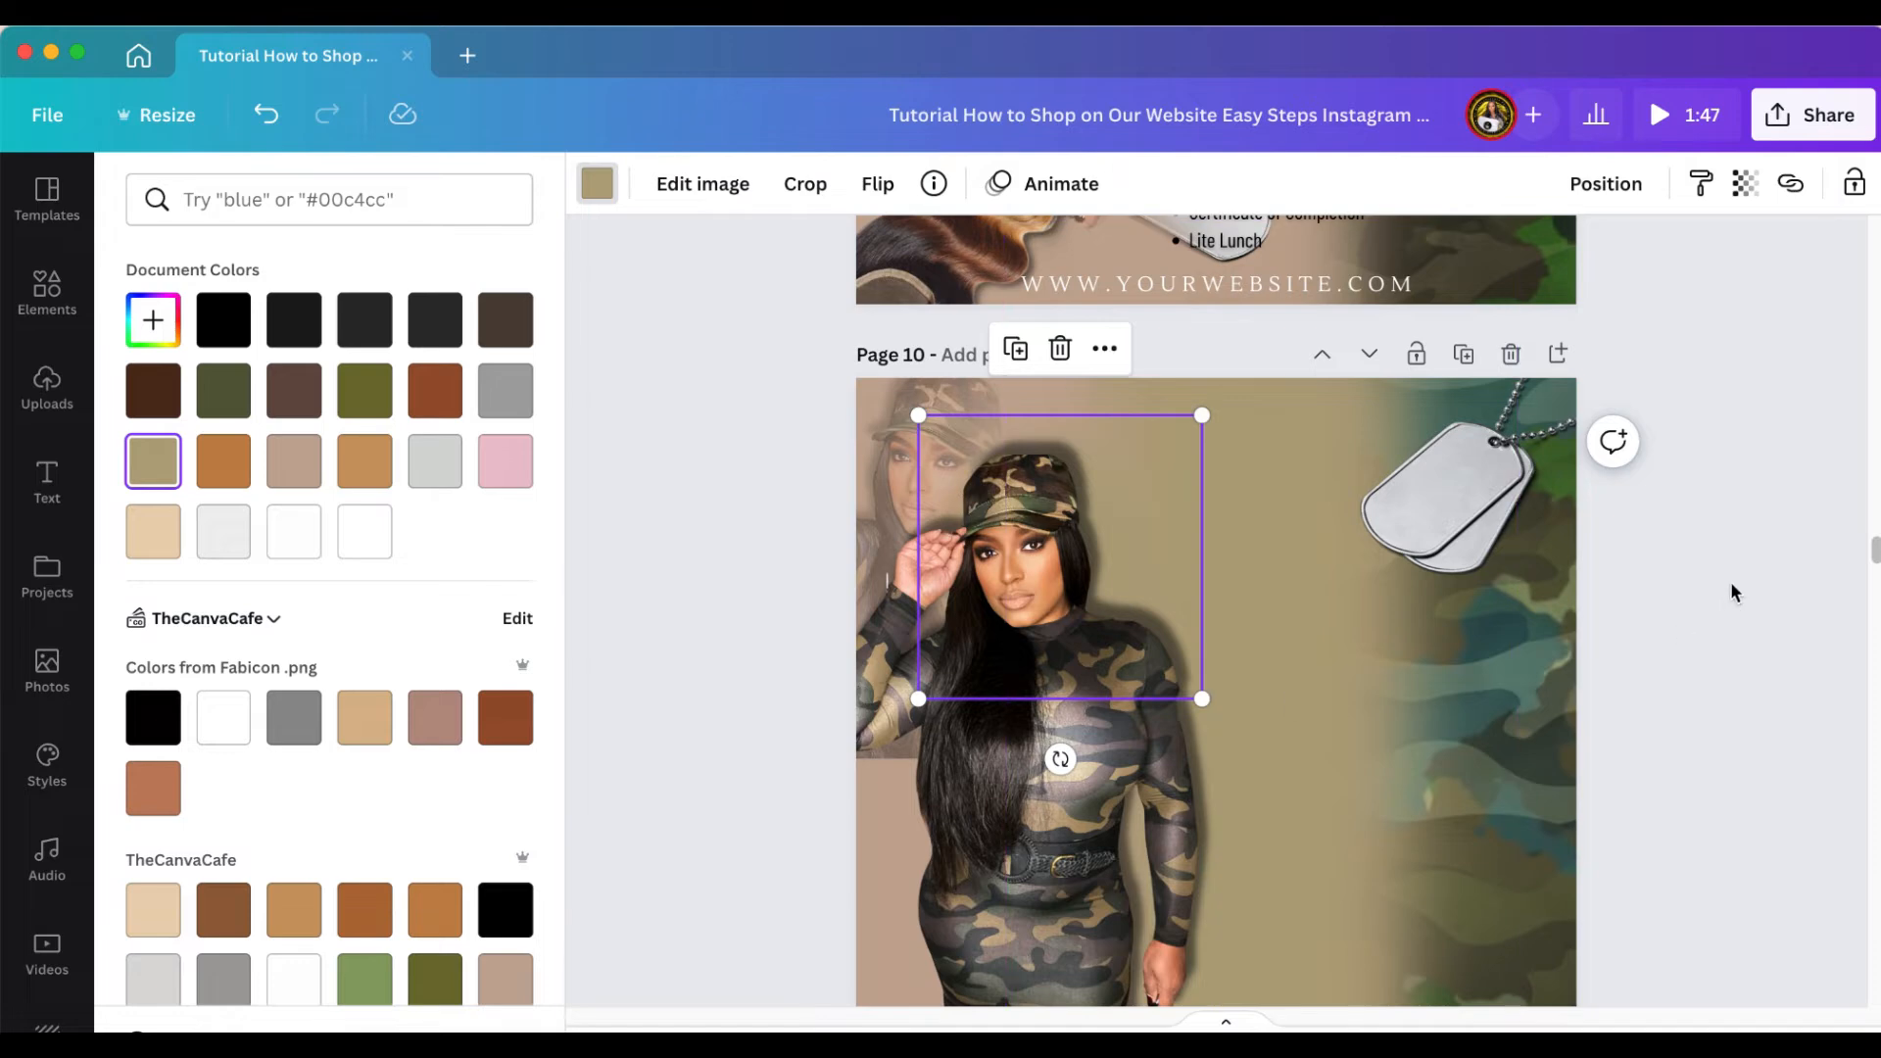
Move the main model cut-out slightly down and left, and lower the tan blurred circle behind her to match
scroll(1697, 637, down, 3)
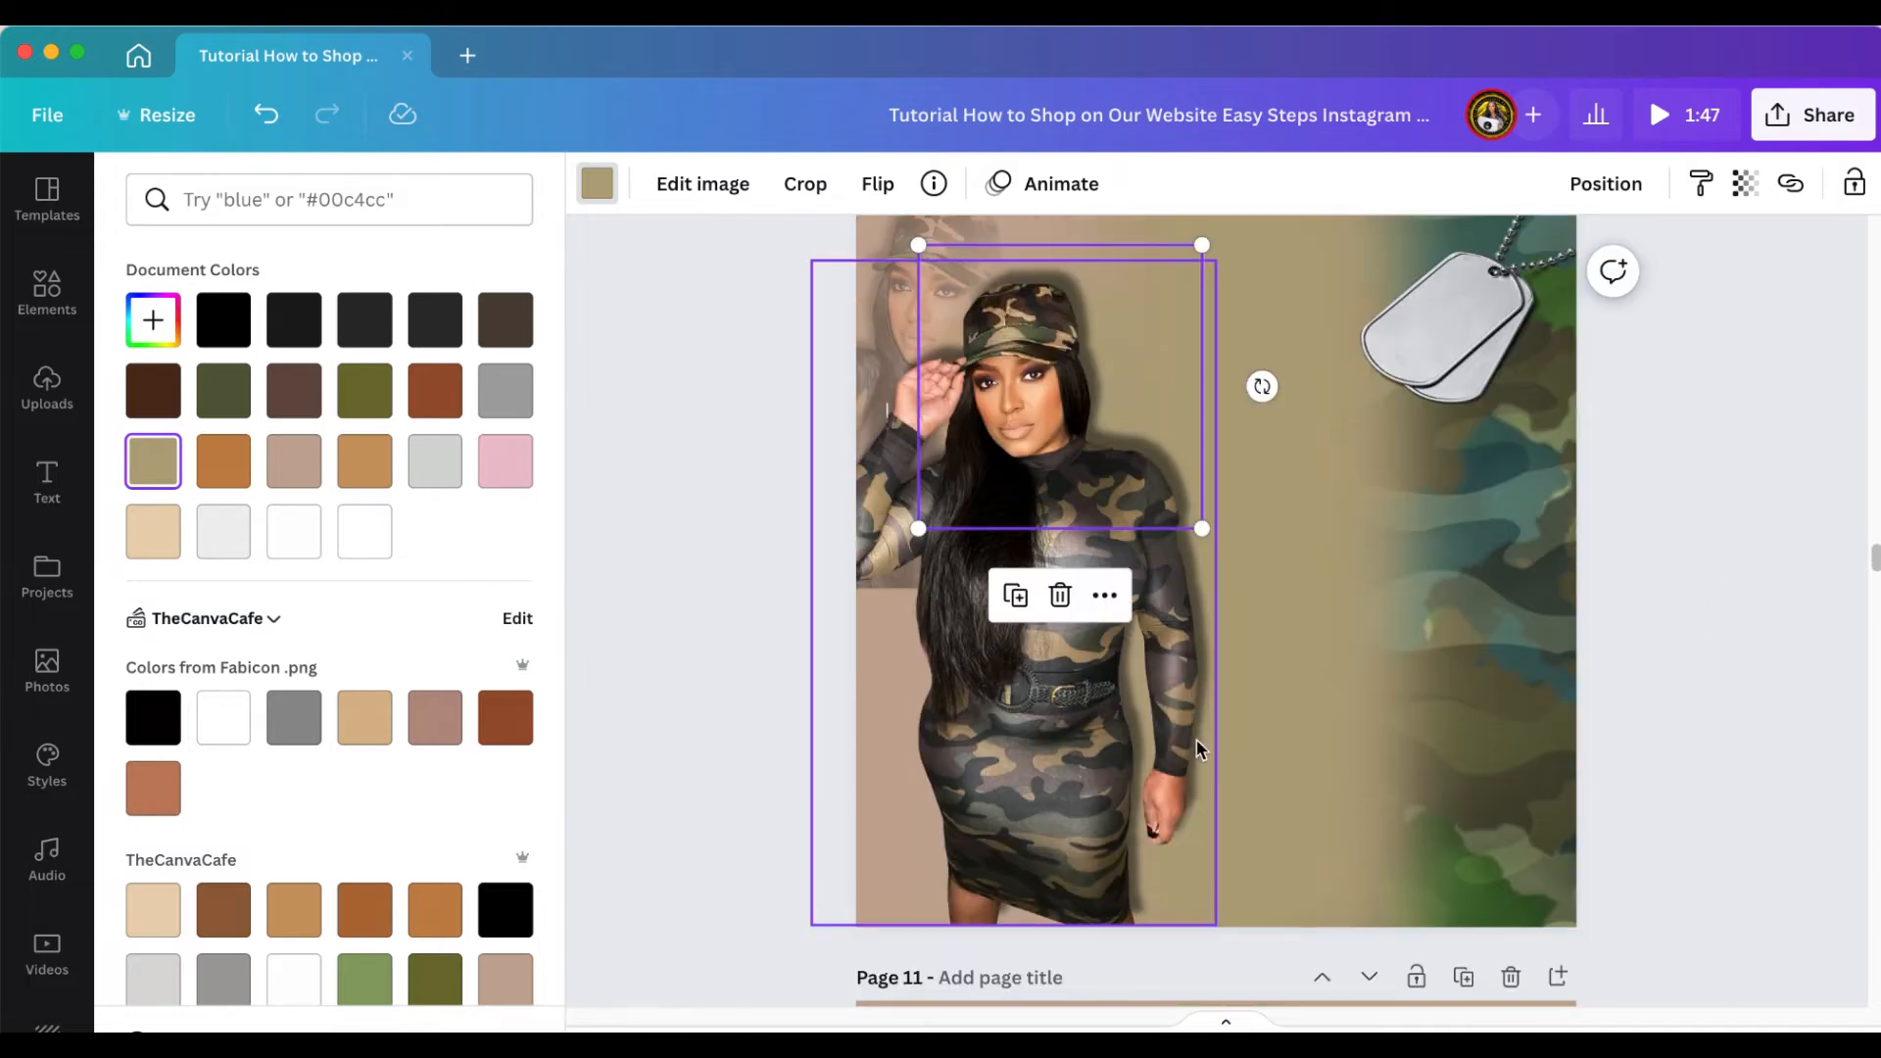
drag(1179, 736, 1142, 776)
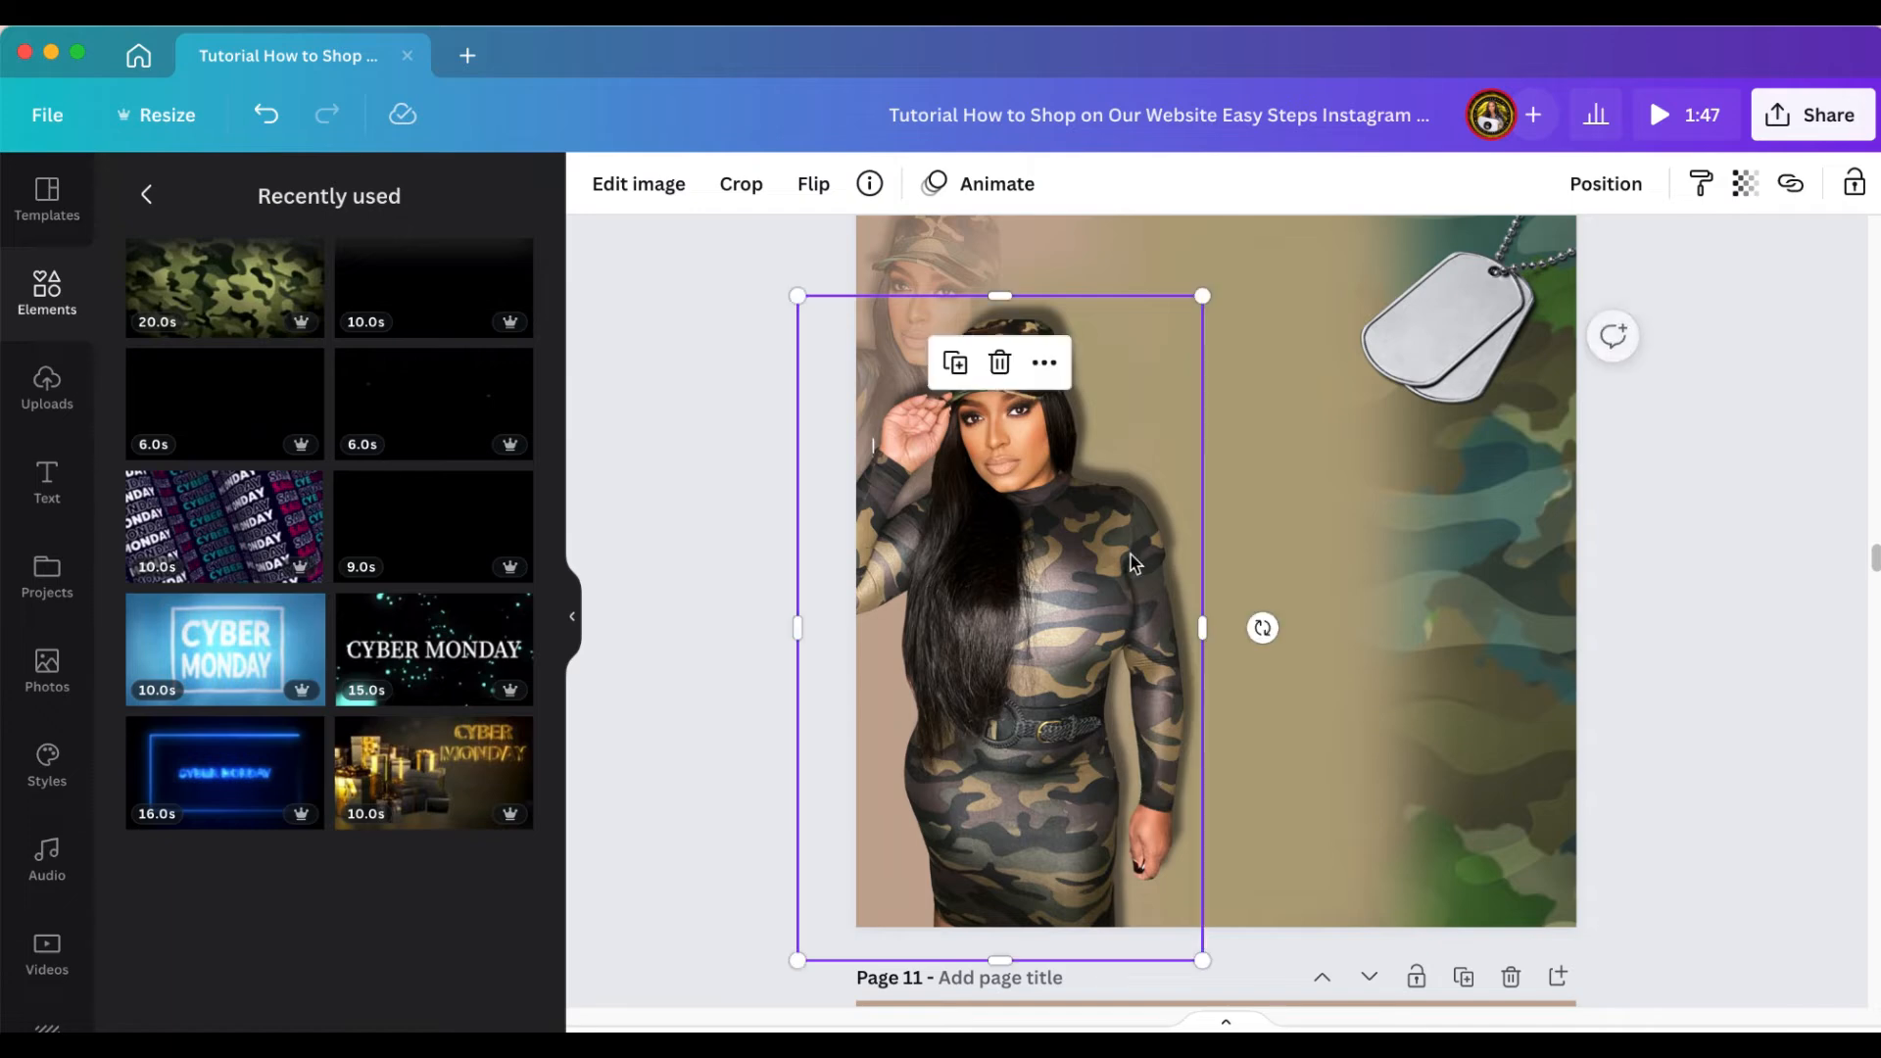
click(1090, 276)
drag(1090, 277, 1084, 308)
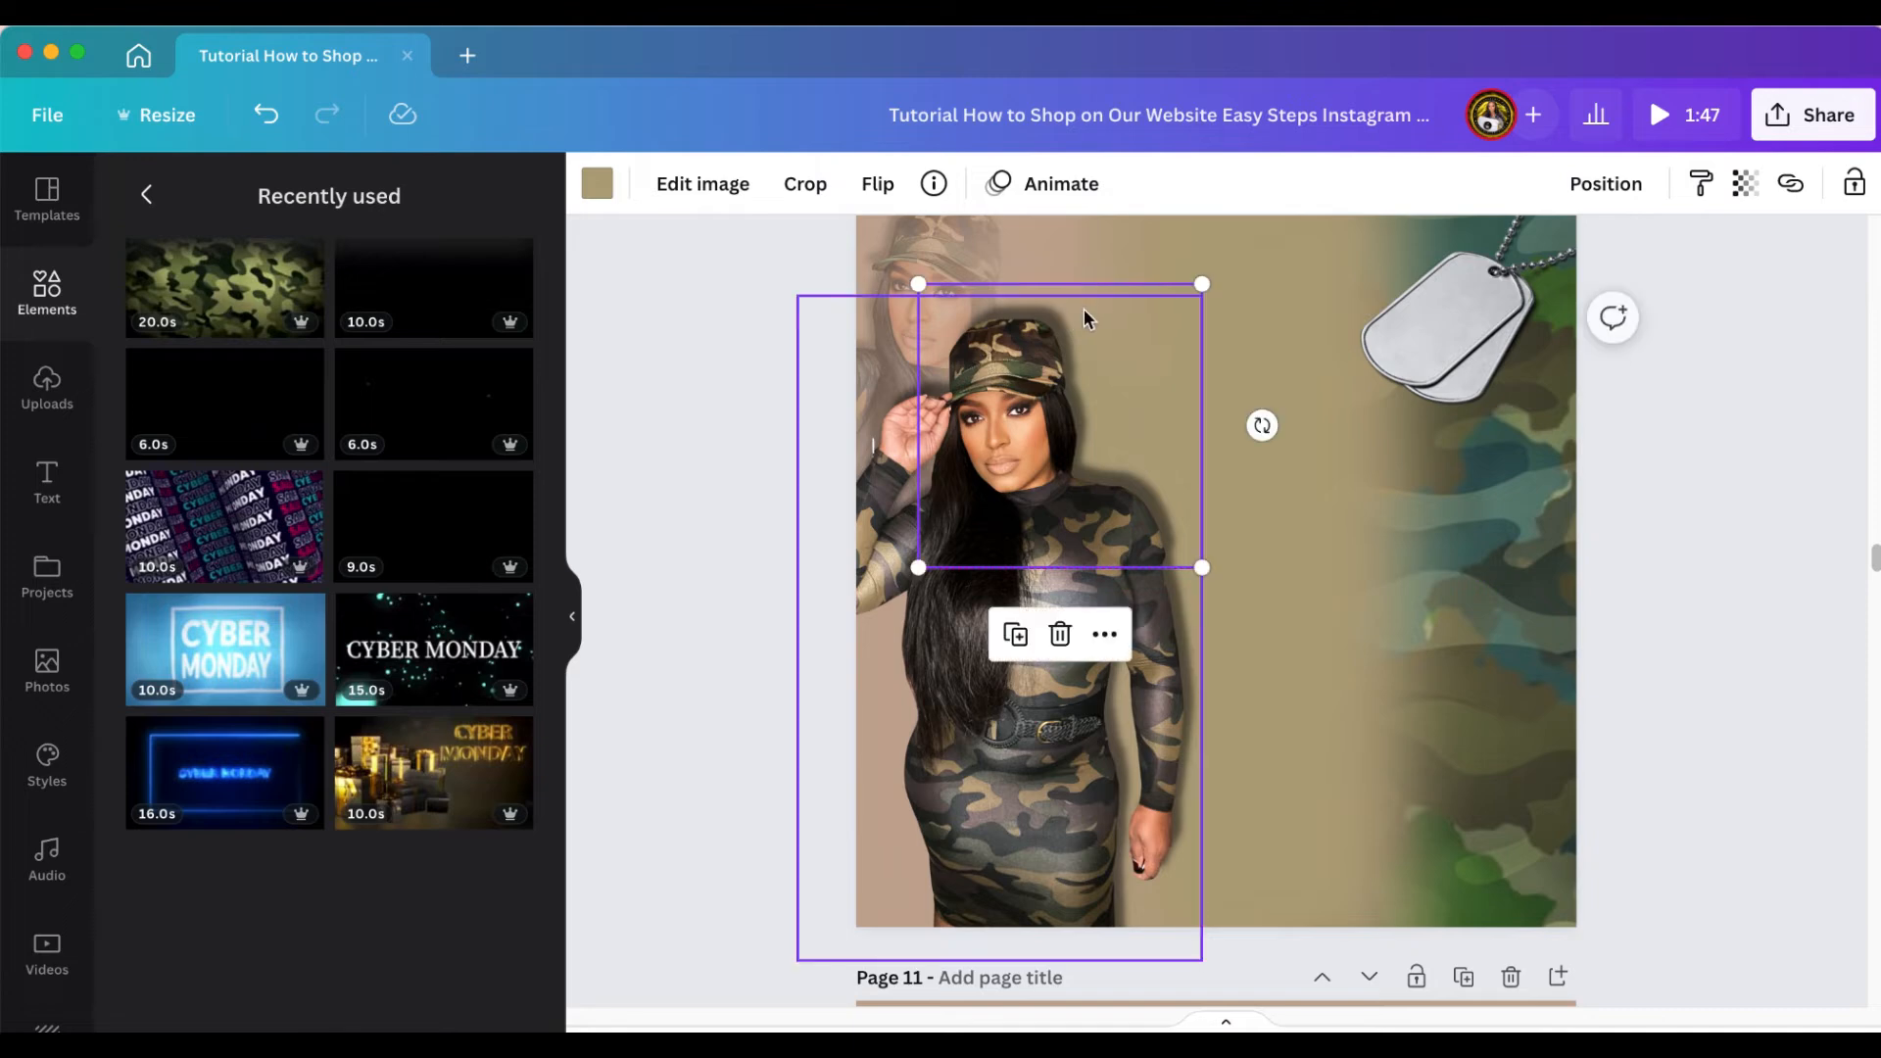
Duplicate the tan blurred circle and place the copy over the model's torso and arm
click(1689, 618)
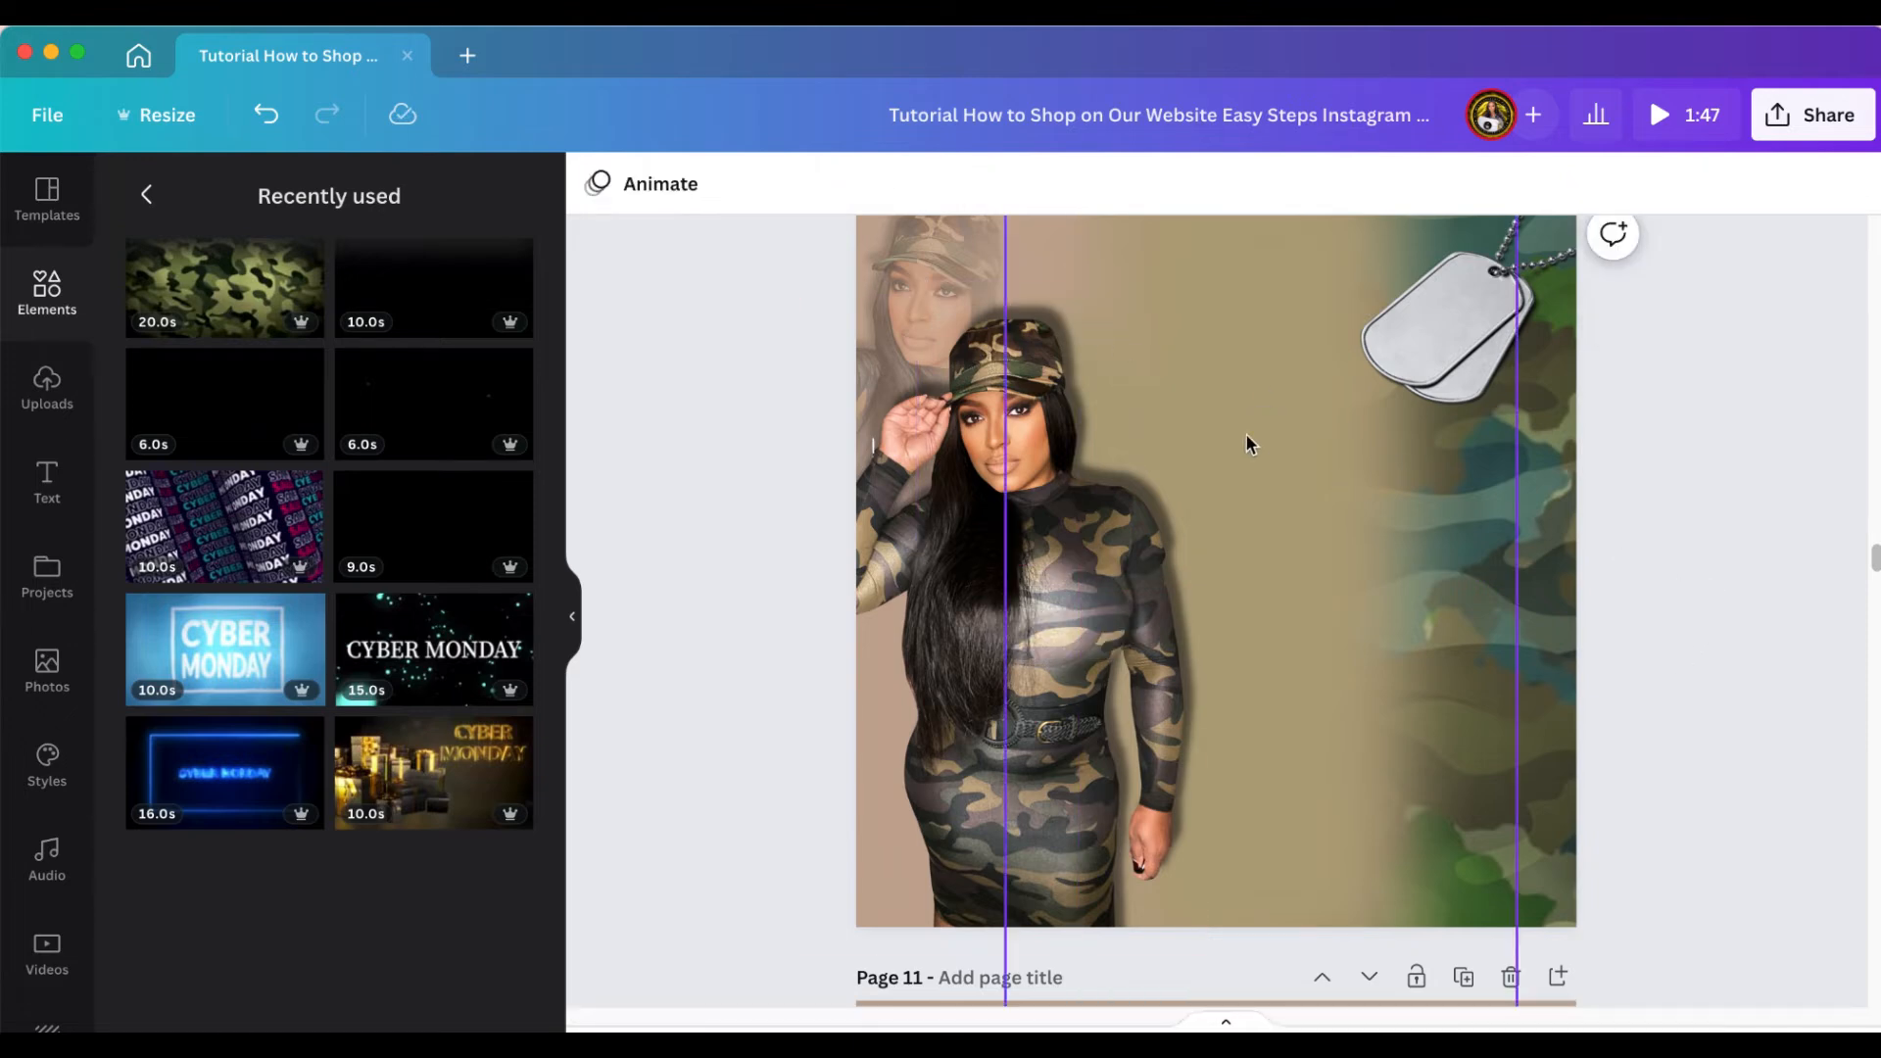
click(1135, 294)
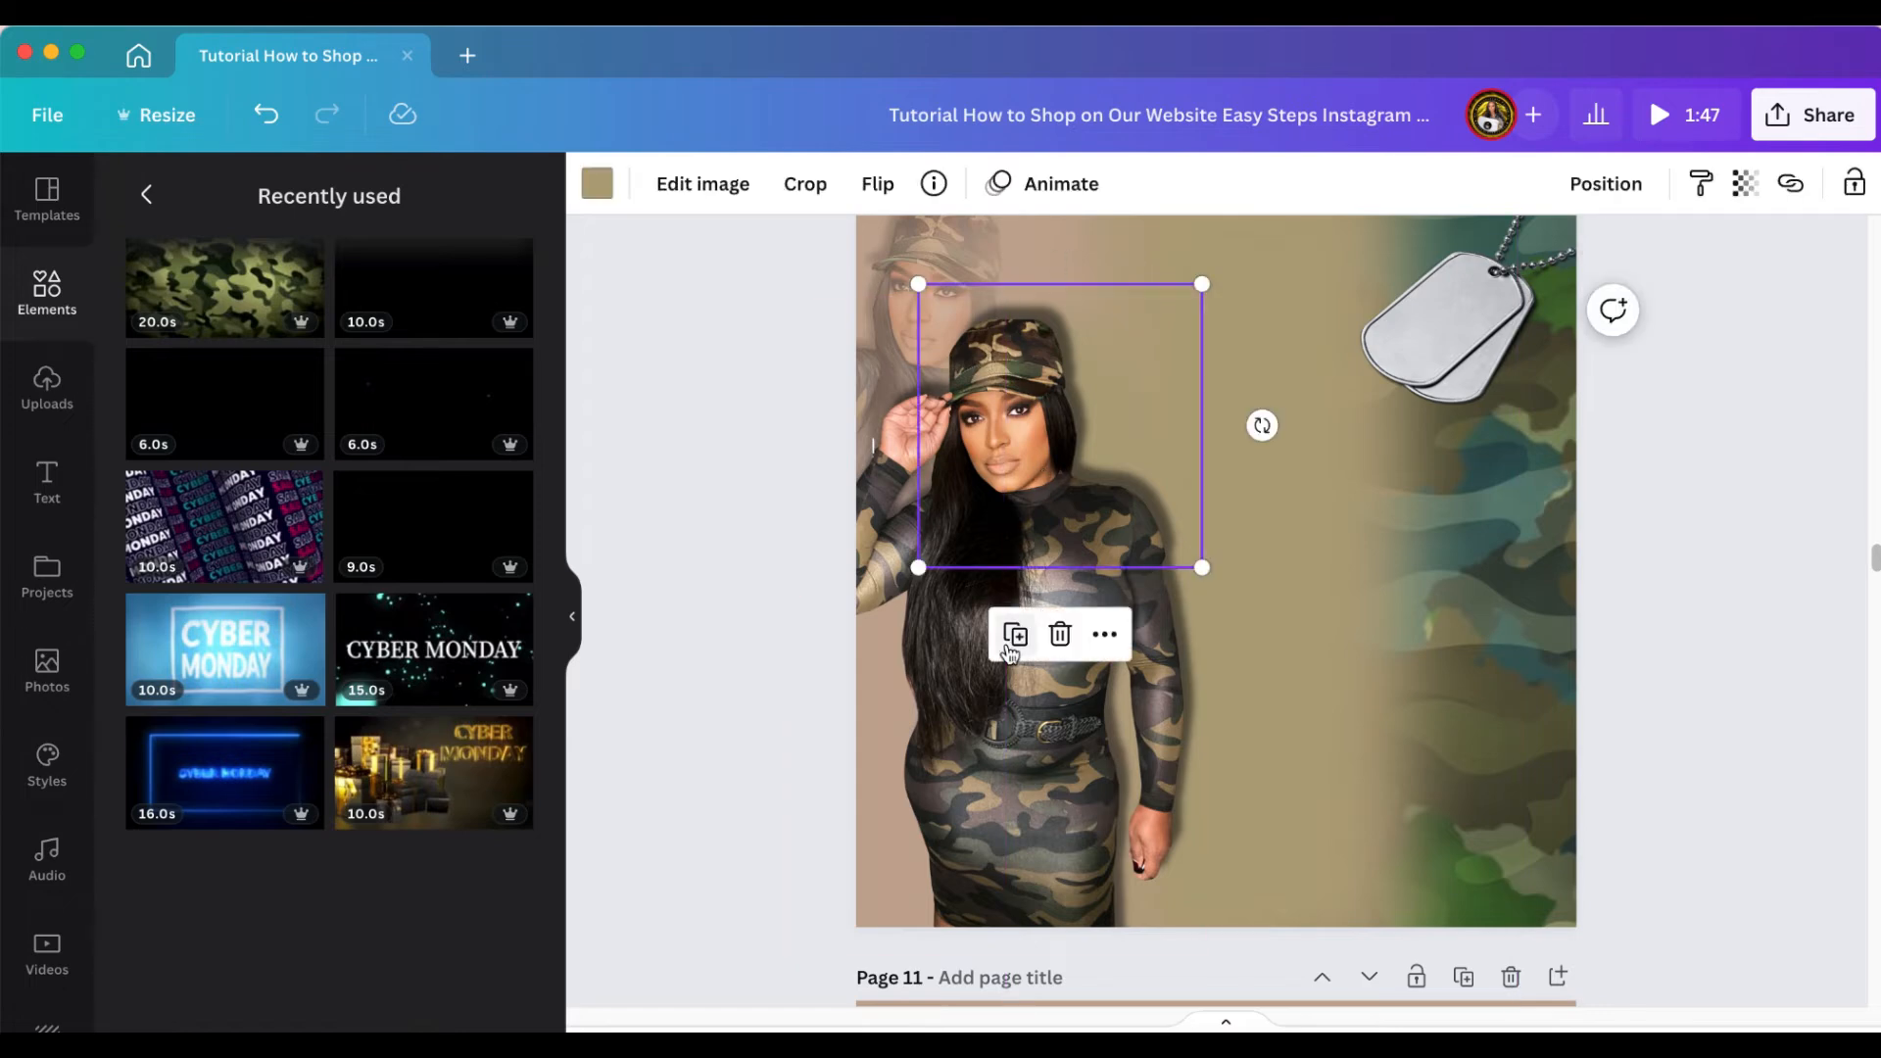
drag(1069, 402, 1143, 590)
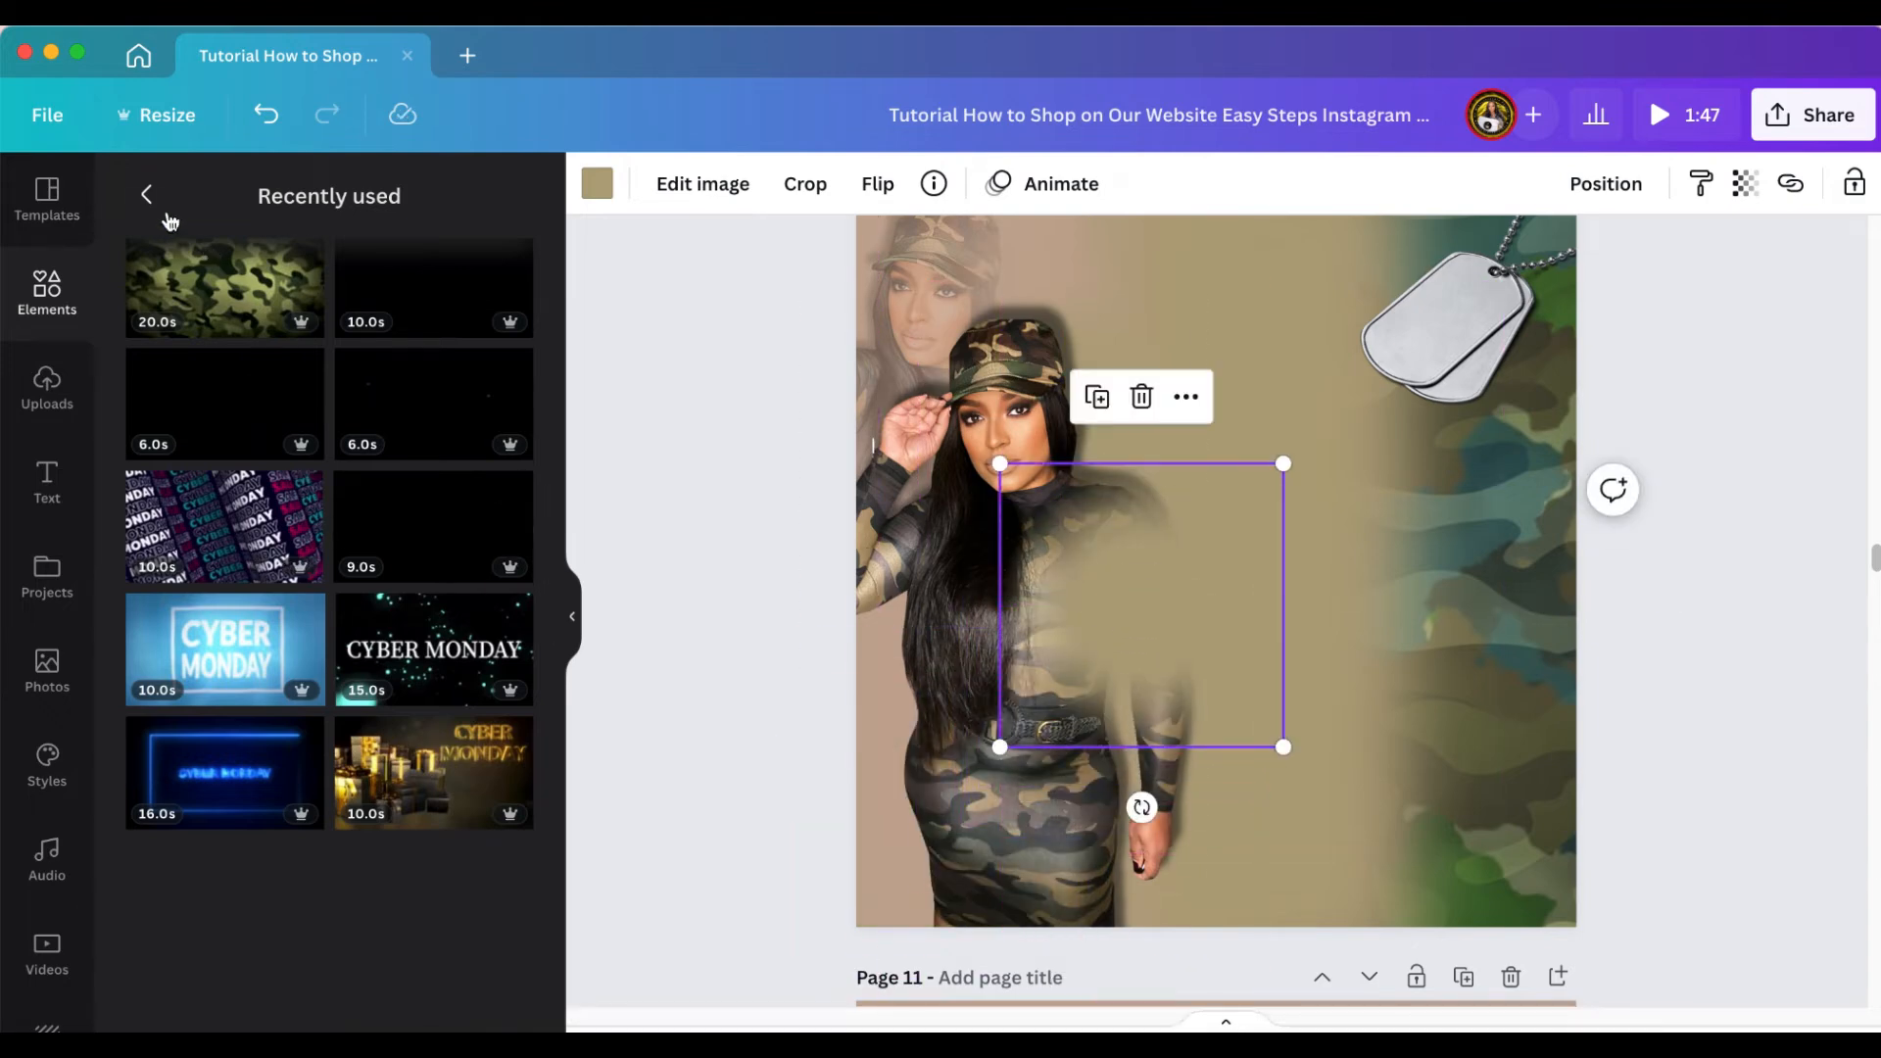
Add the recently used single dog tag with chain, place it along the page's bottom edge and layer it behind the model
scroll(342, 588, up, 10)
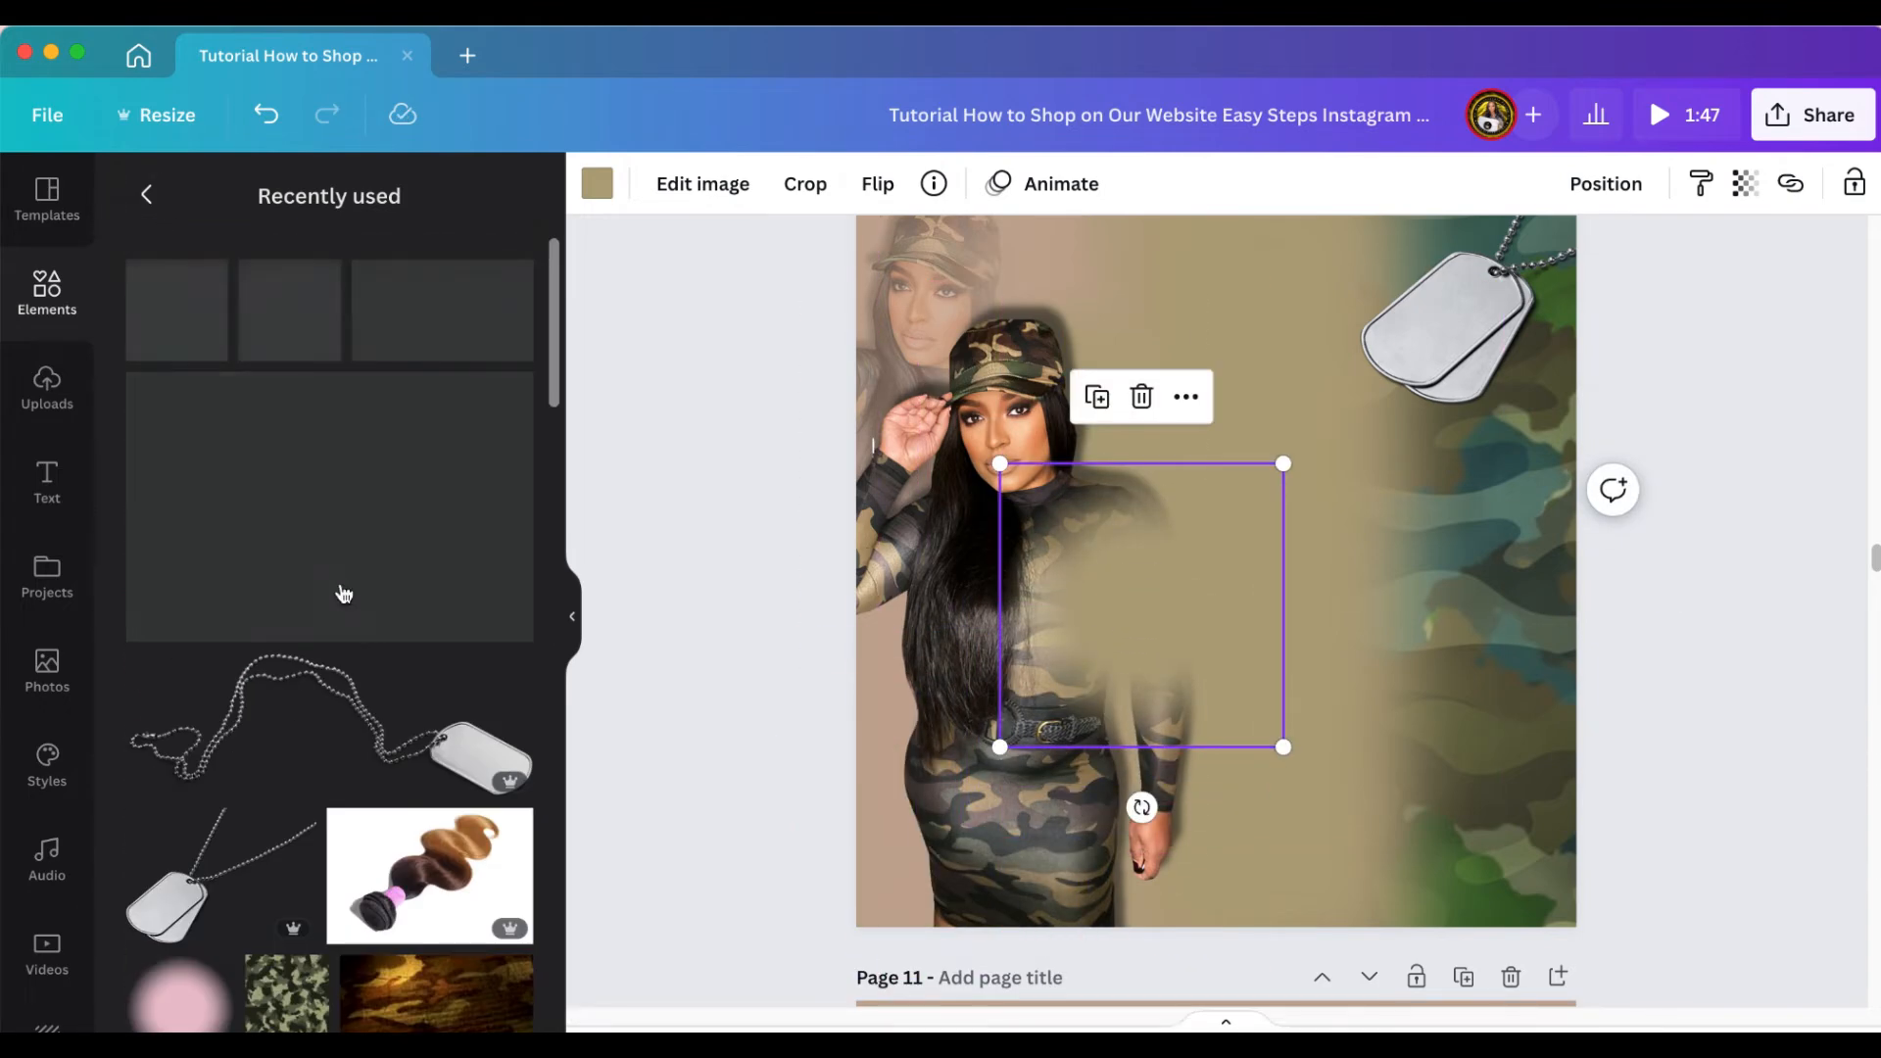
click(369, 432)
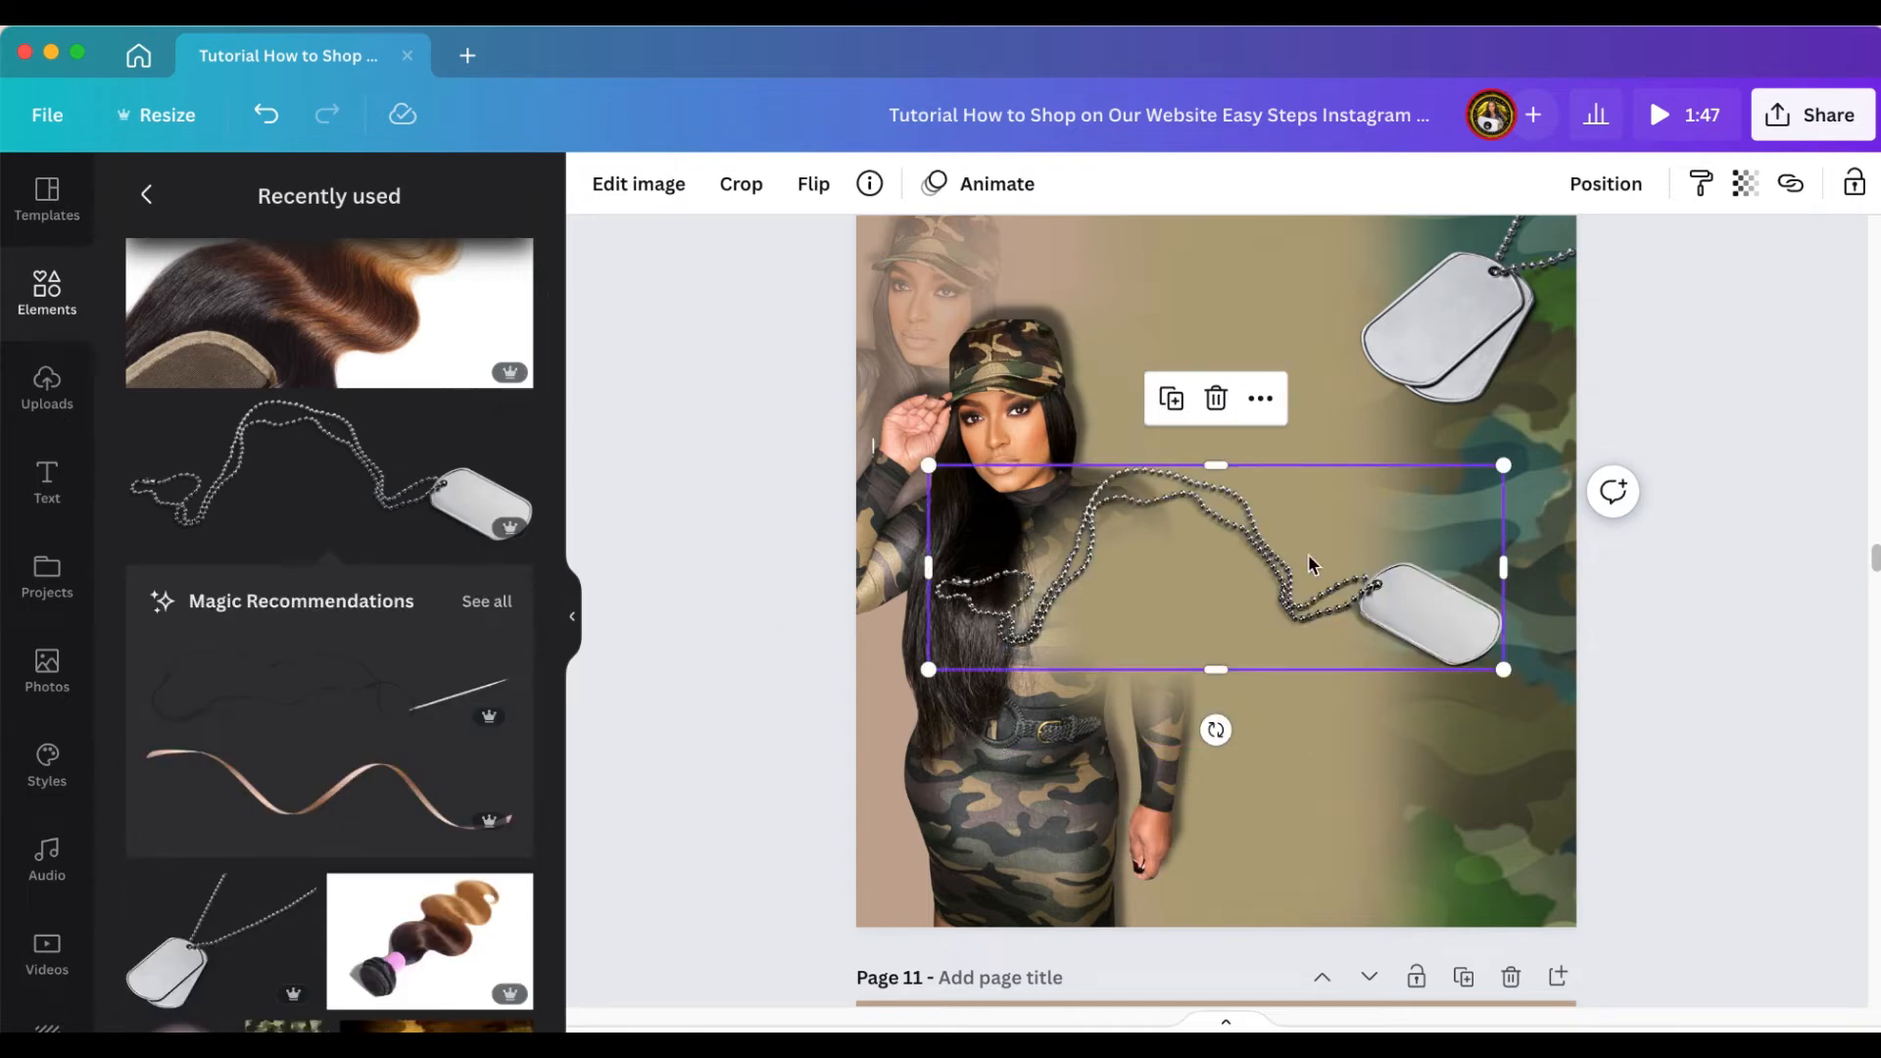
drag(1319, 586, 1125, 819)
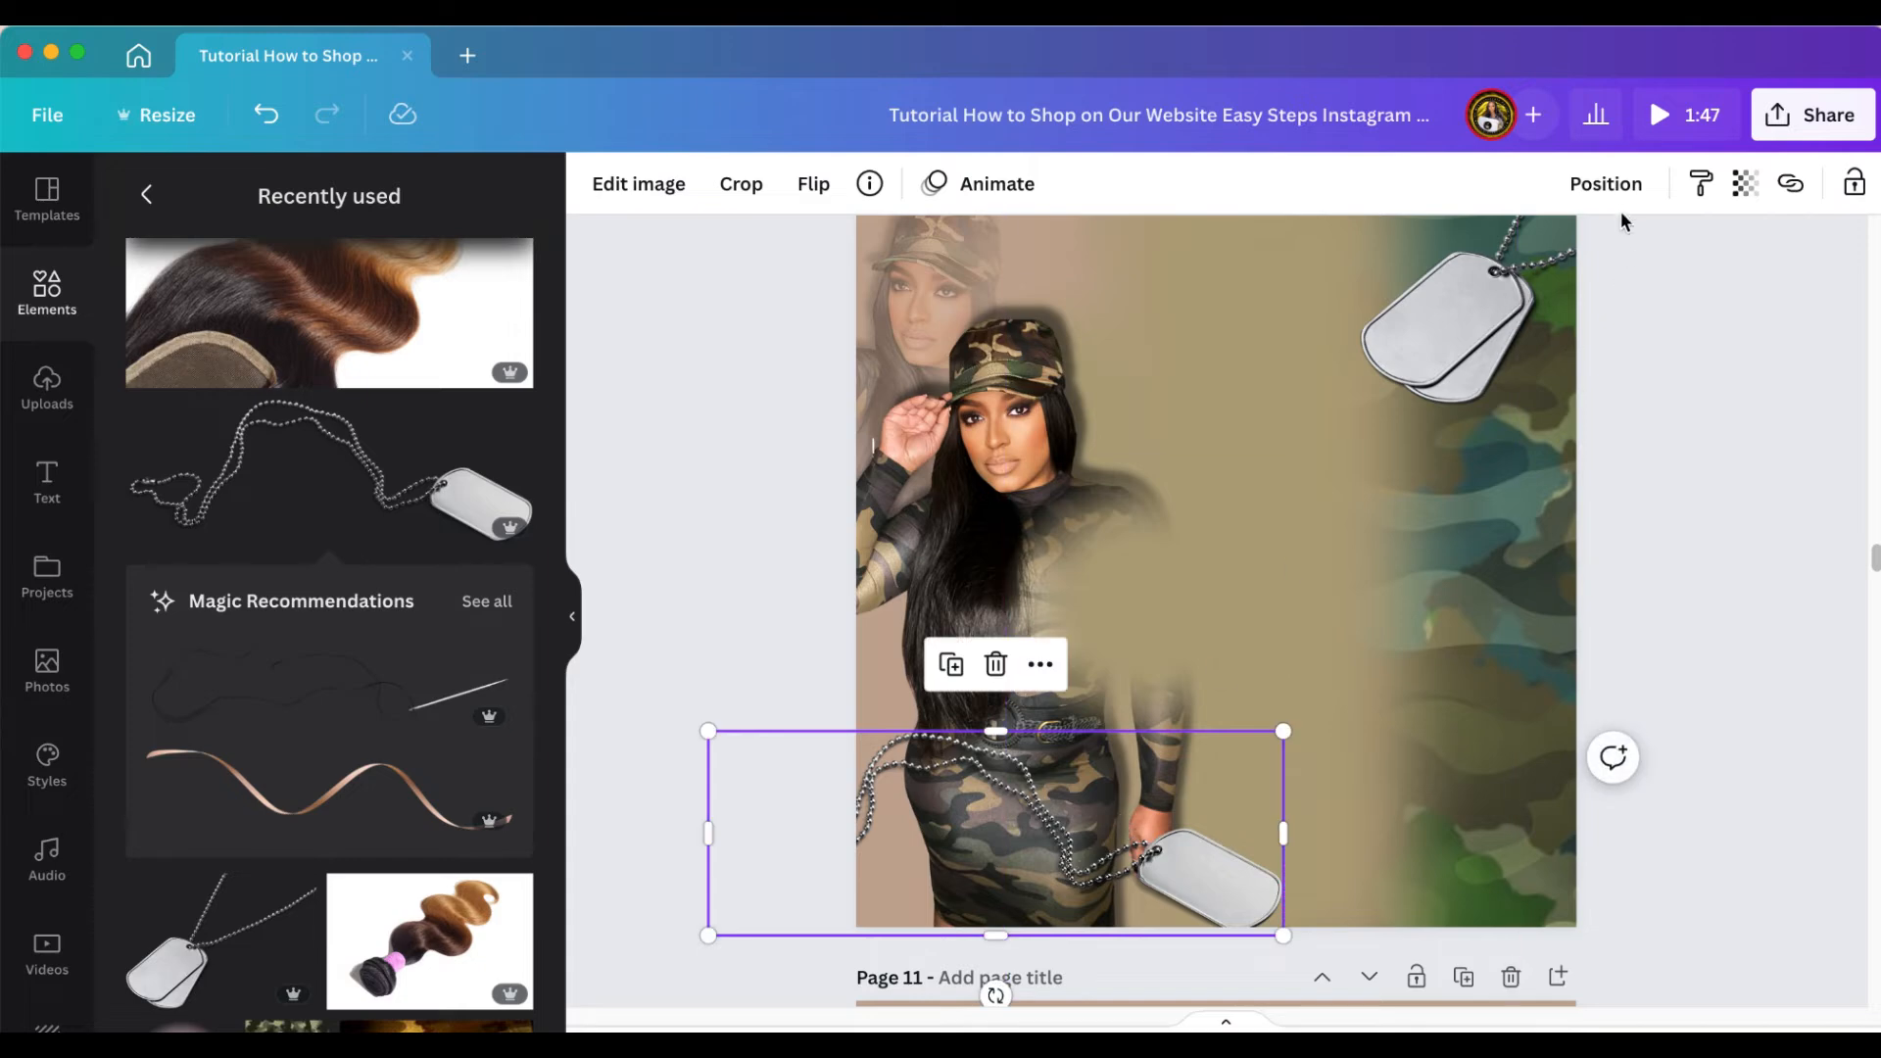
click(1607, 186)
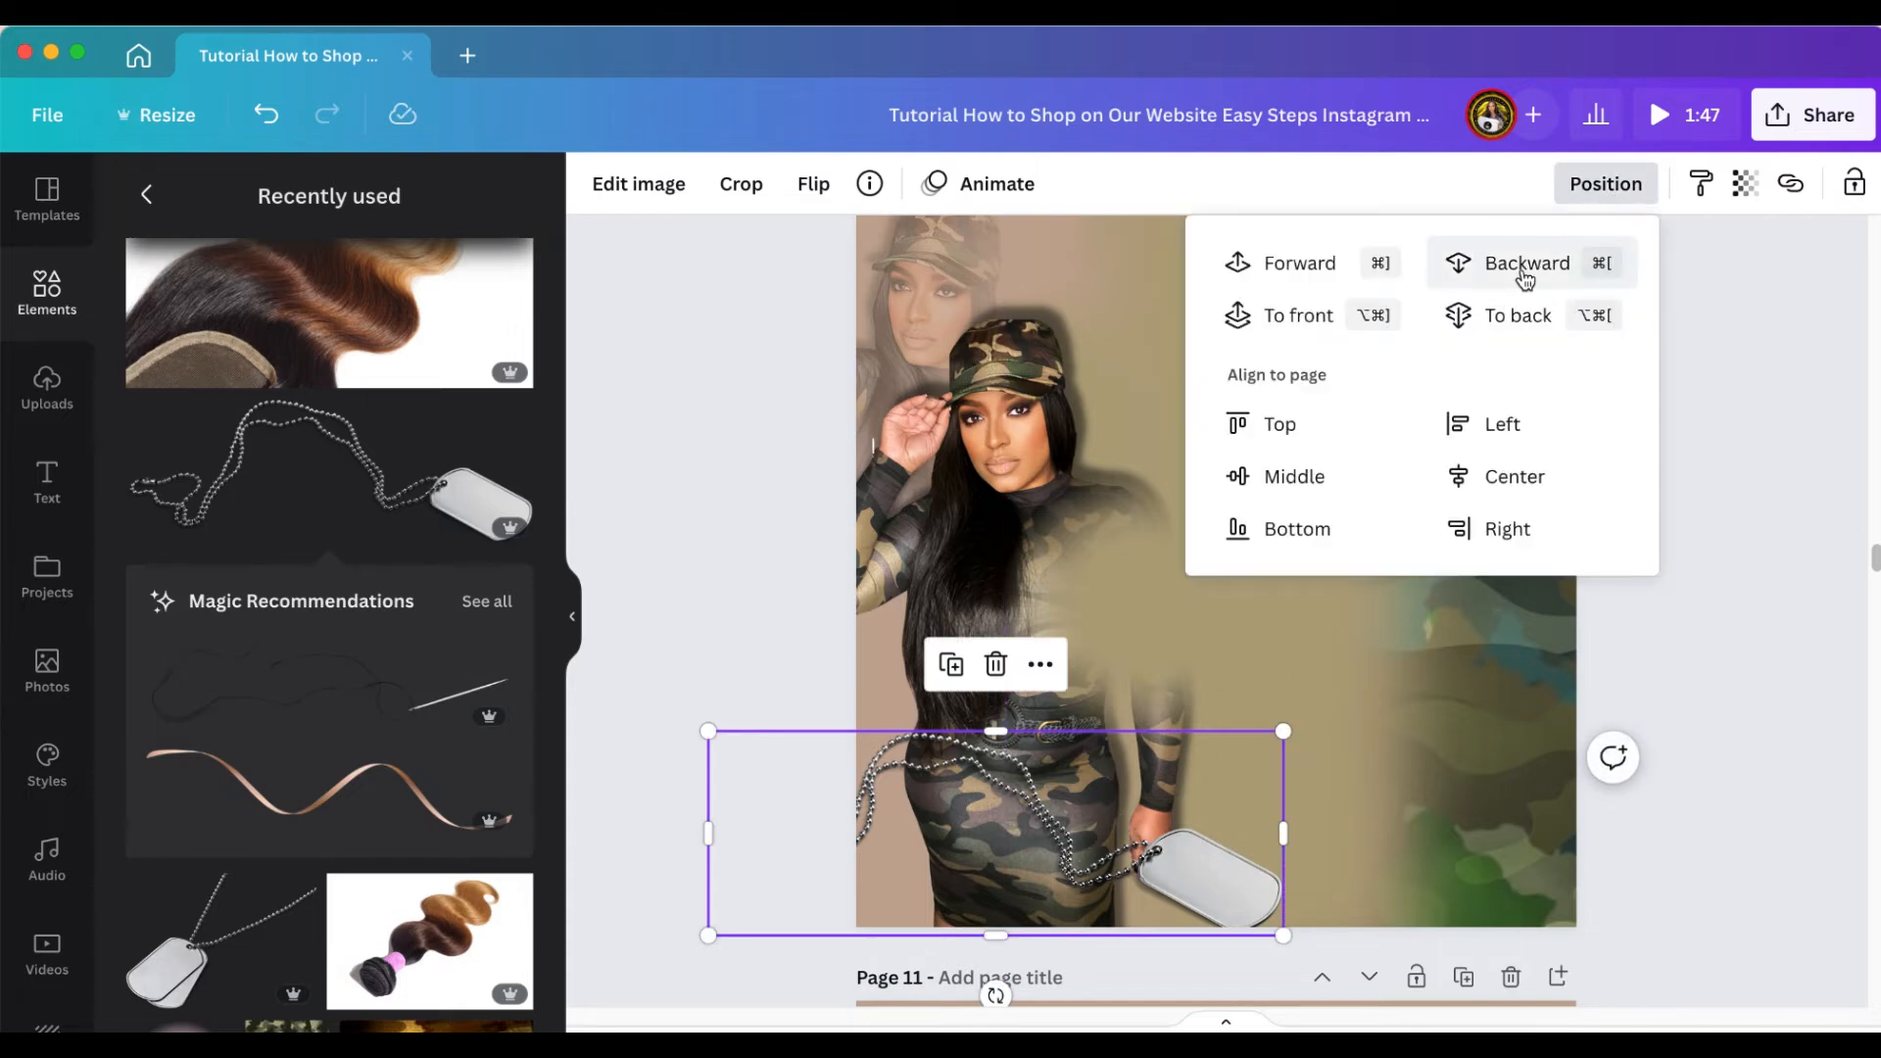
click(1525, 280)
click(1709, 344)
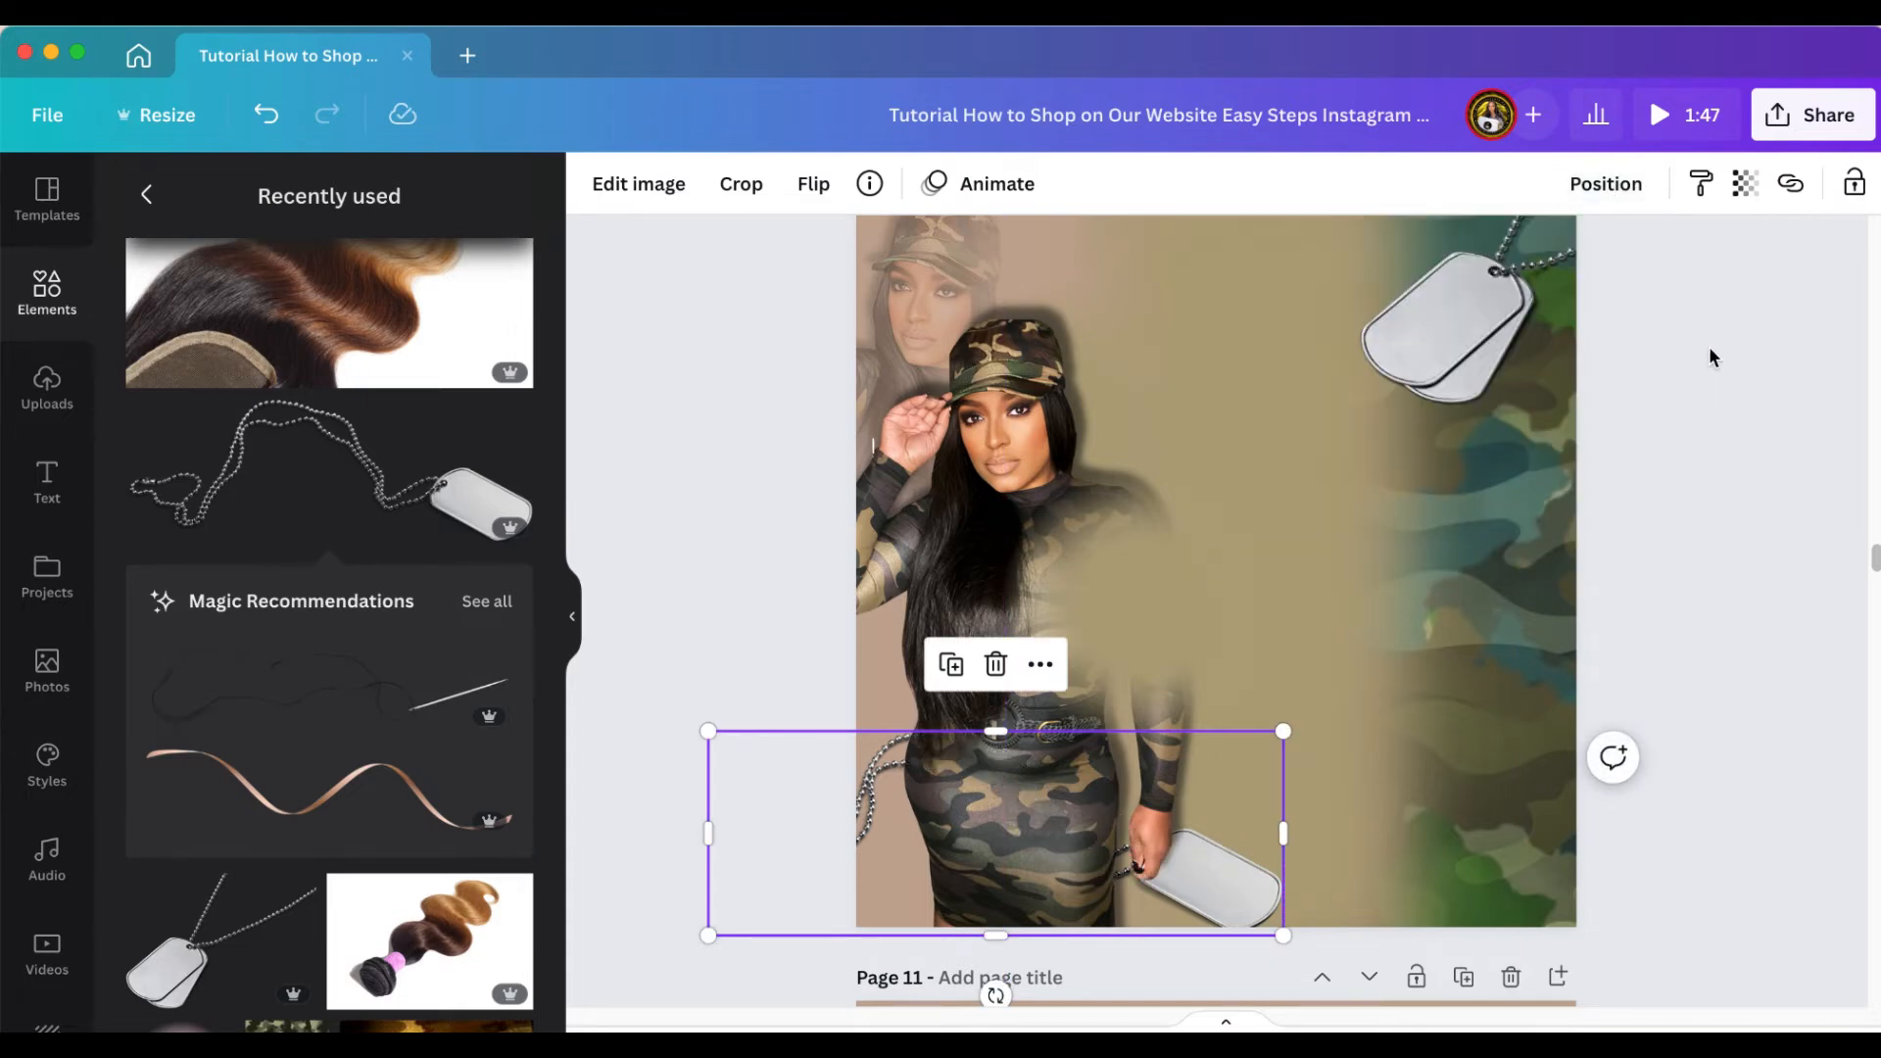
drag(814, 829, 832, 820)
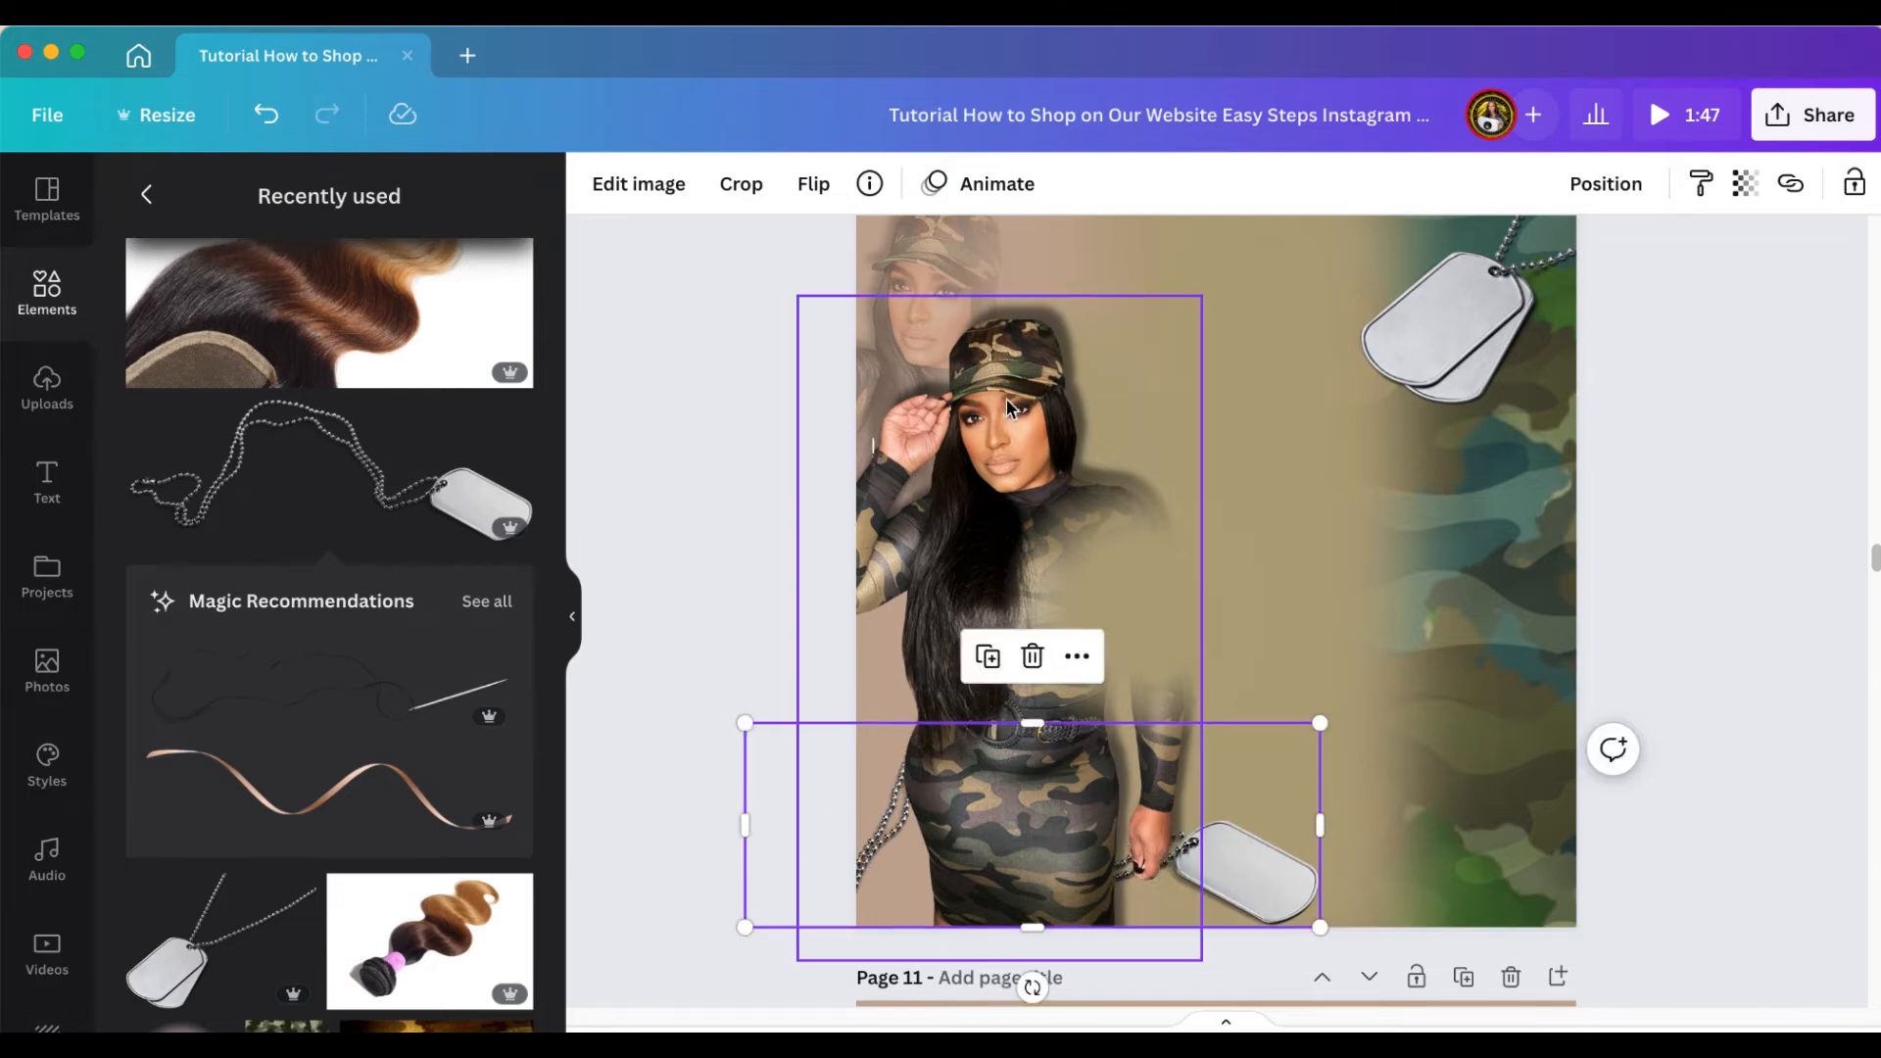
Shift the model partly off the page's left edge, moving one tan blur over her lower body and the other behind her head
drag(1008, 398, 931, 418)
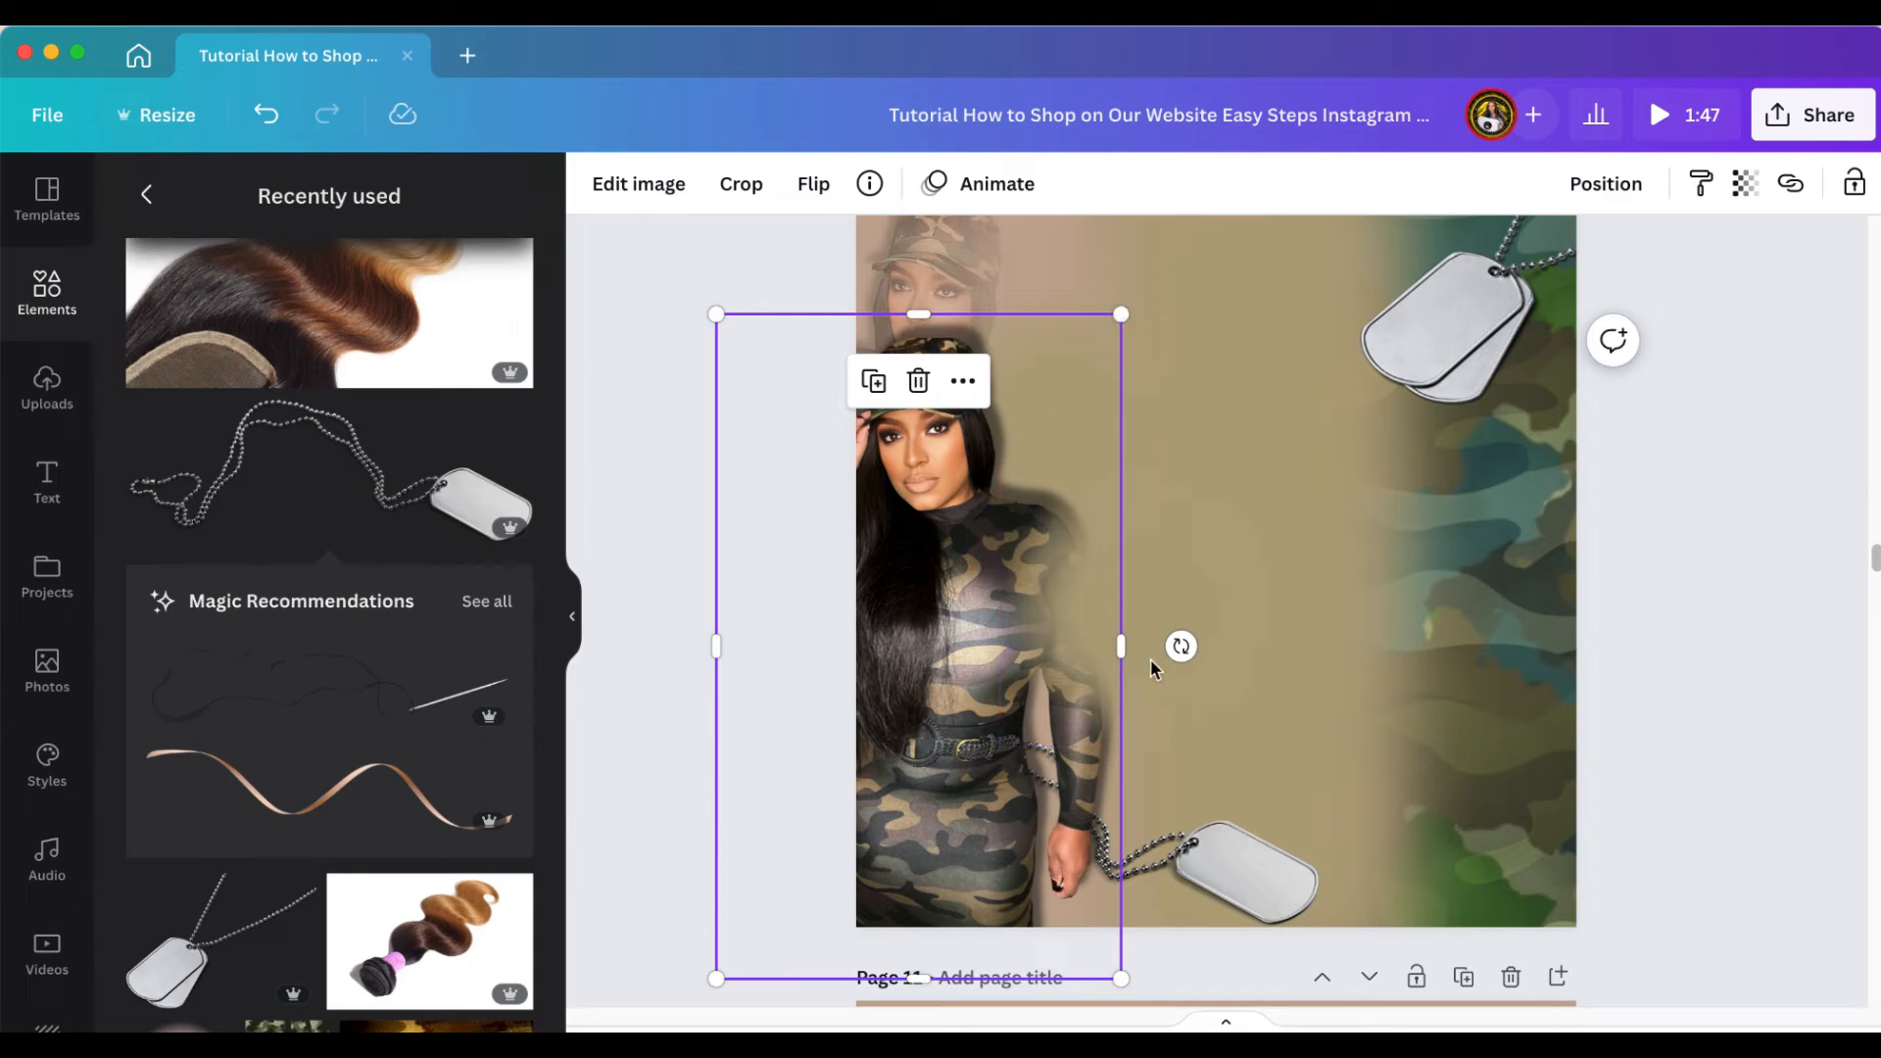
click(1191, 571)
drag(1193, 571, 946, 892)
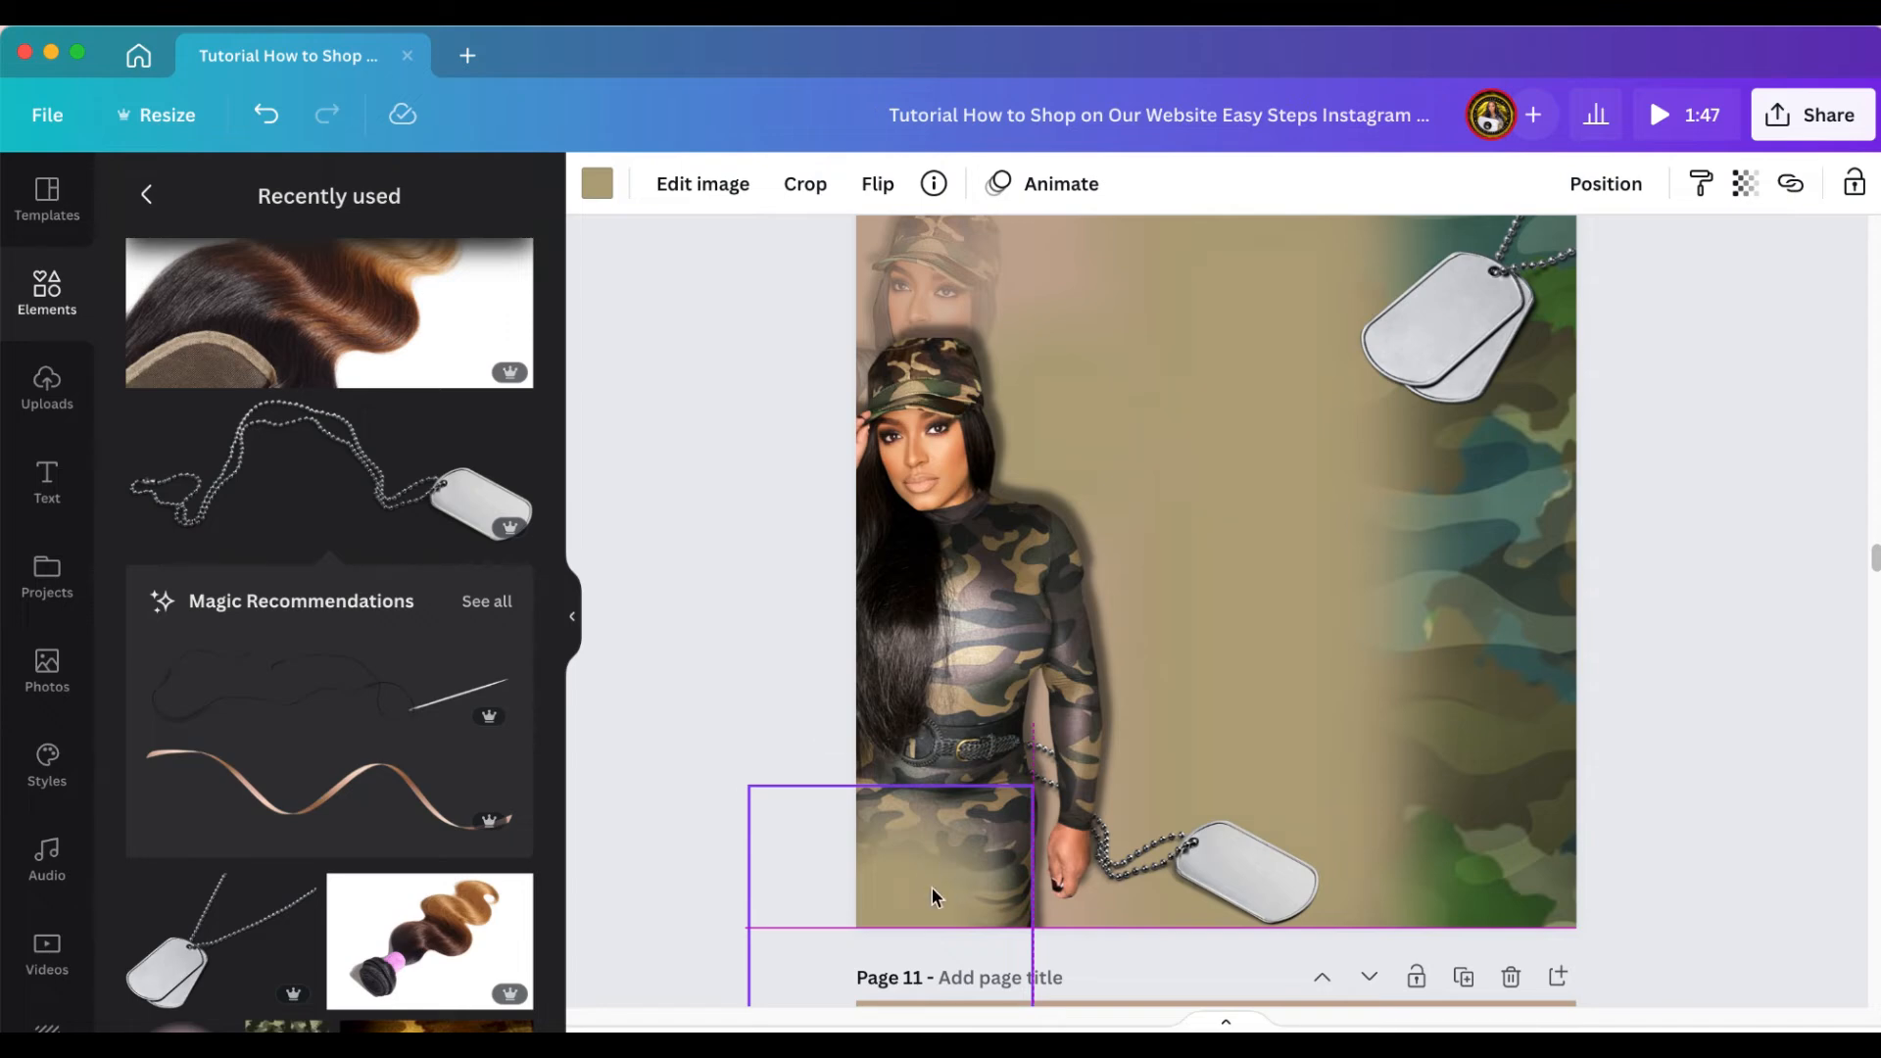
drag(1119, 418, 1031, 450)
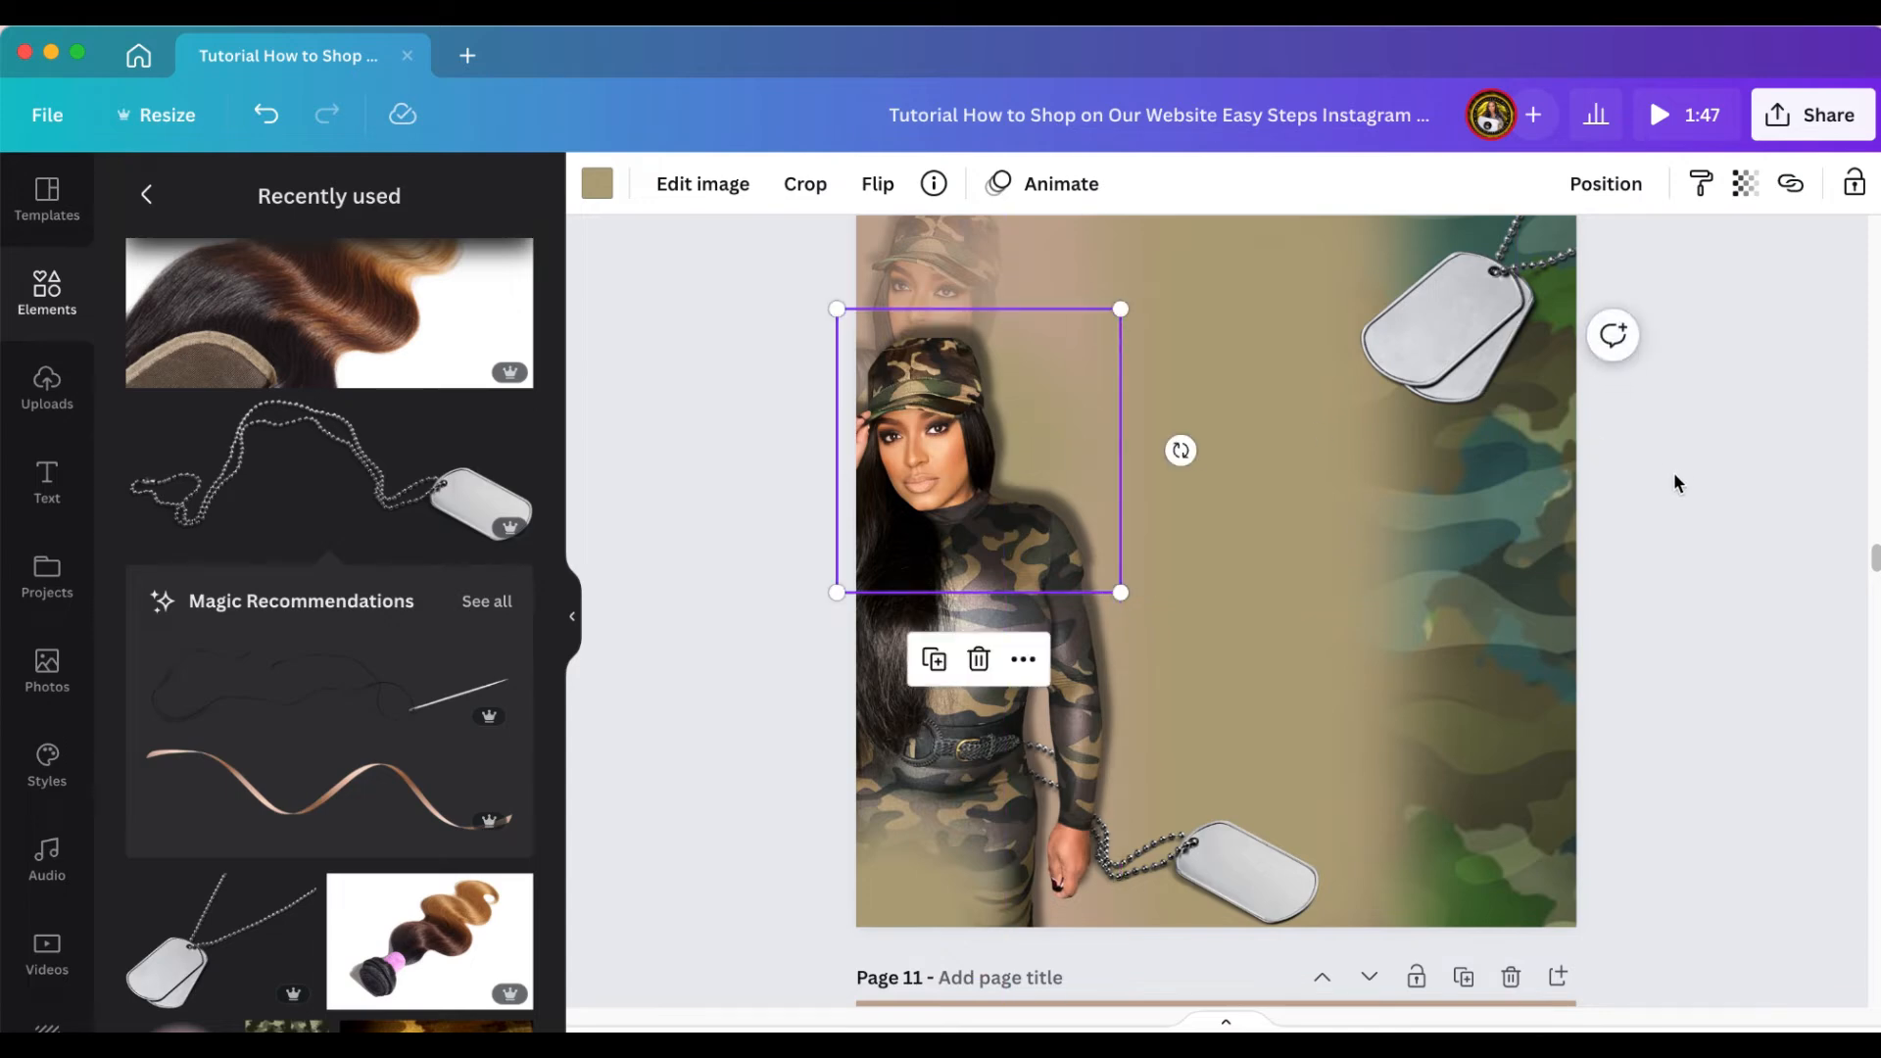
click(1673, 473)
Nudge the faded model image in page 10's upper-left corner slightly upward
scroll(1663, 495, up, 1)
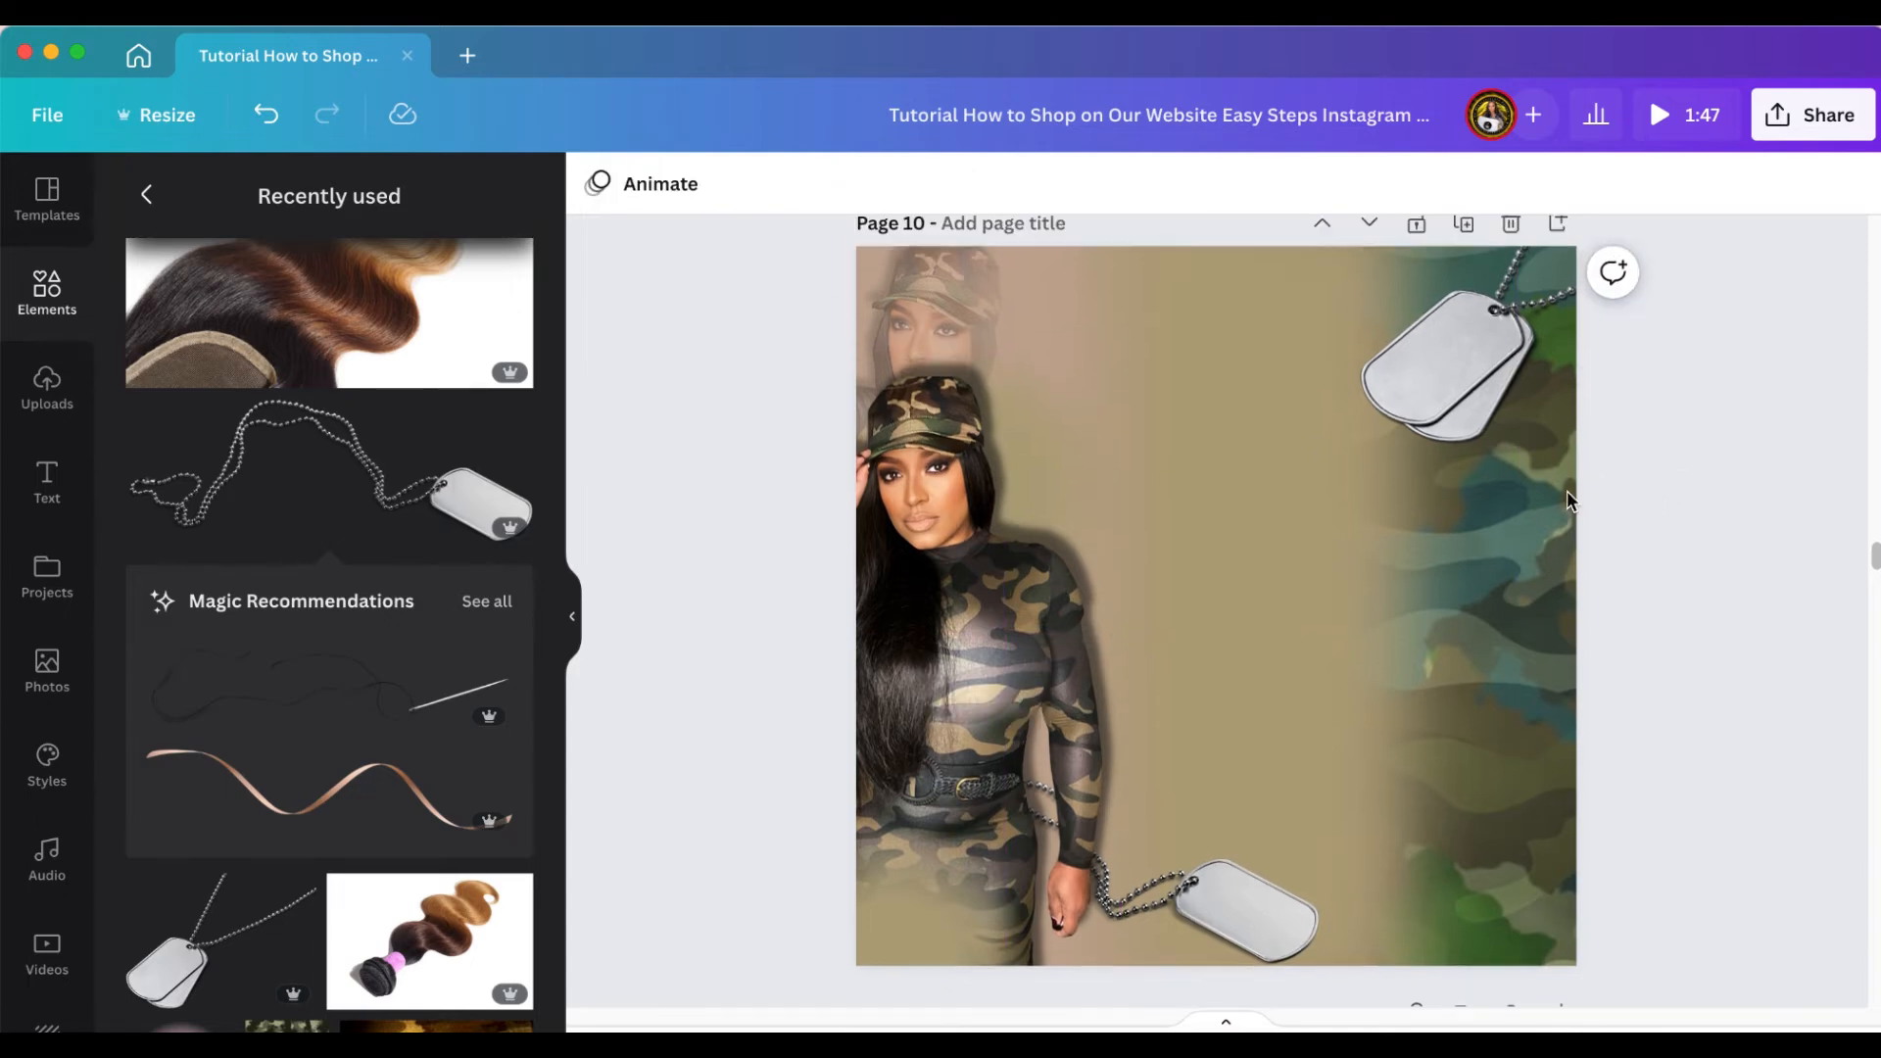
click(866, 271)
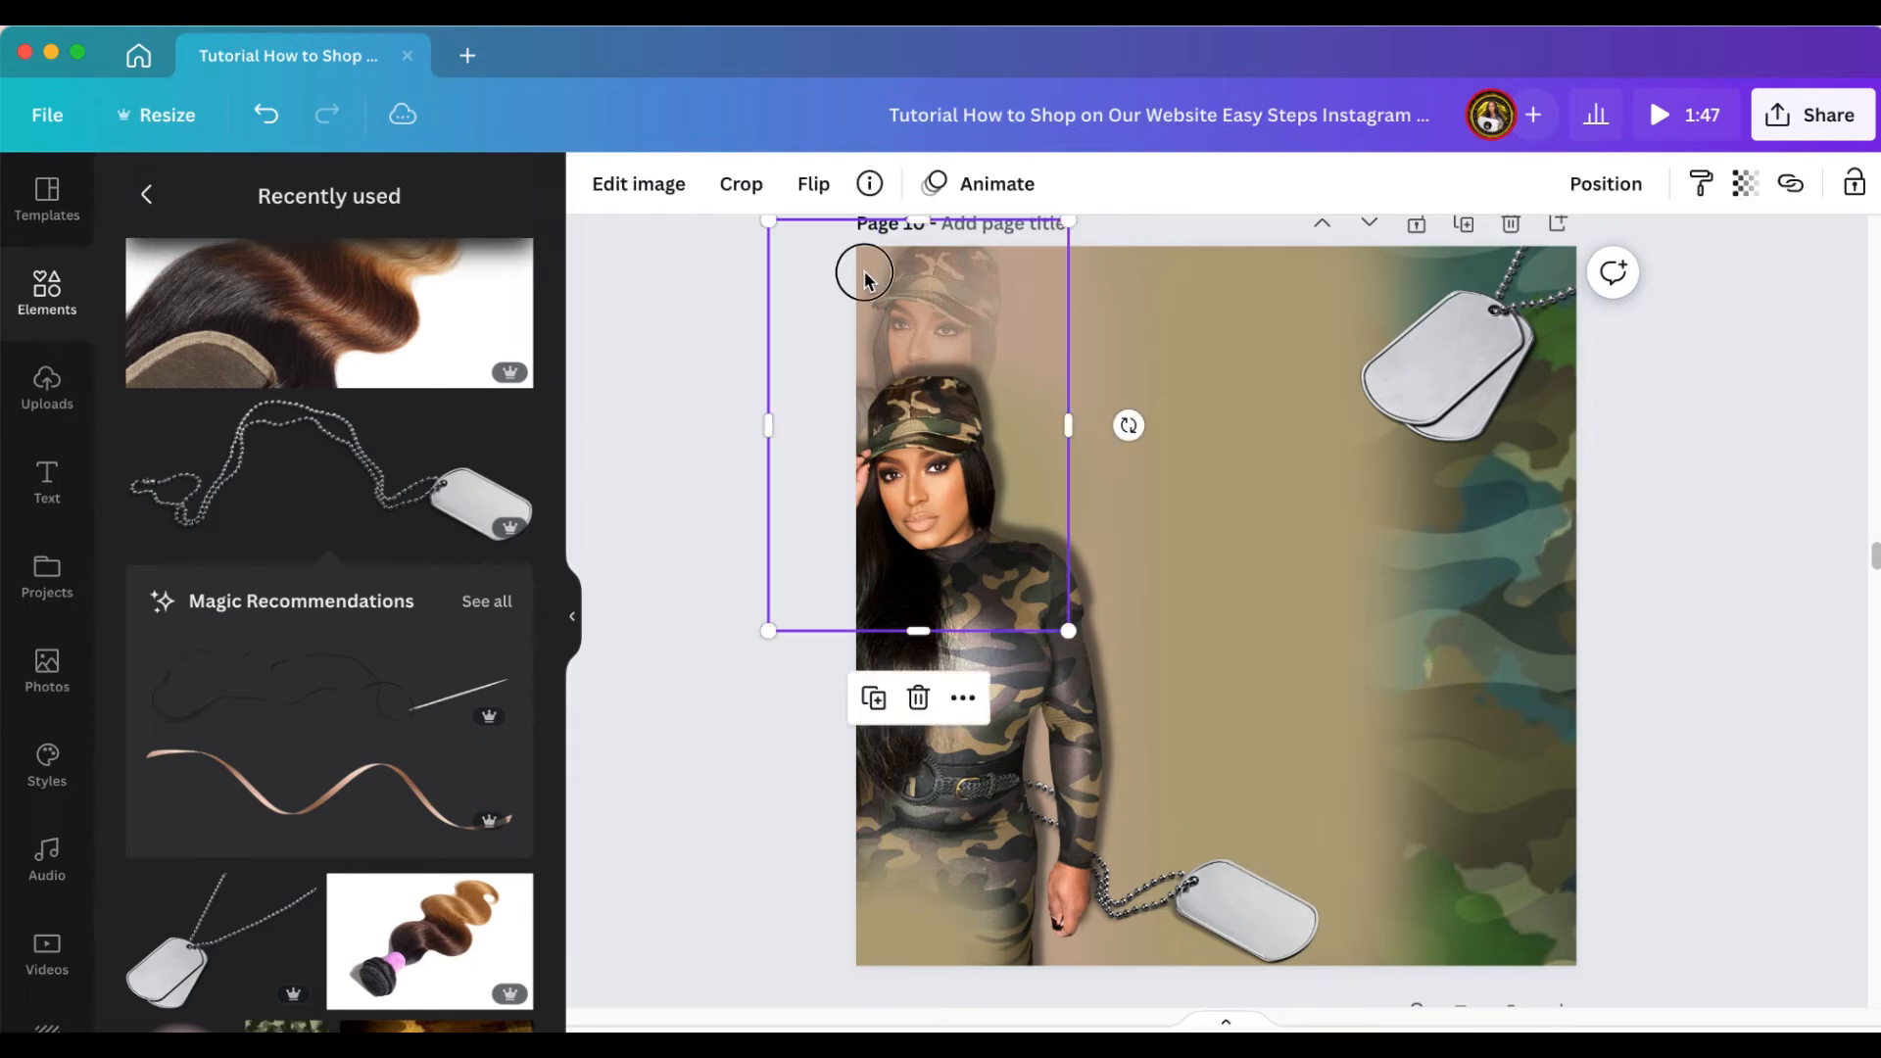
drag(862, 270, 861, 258)
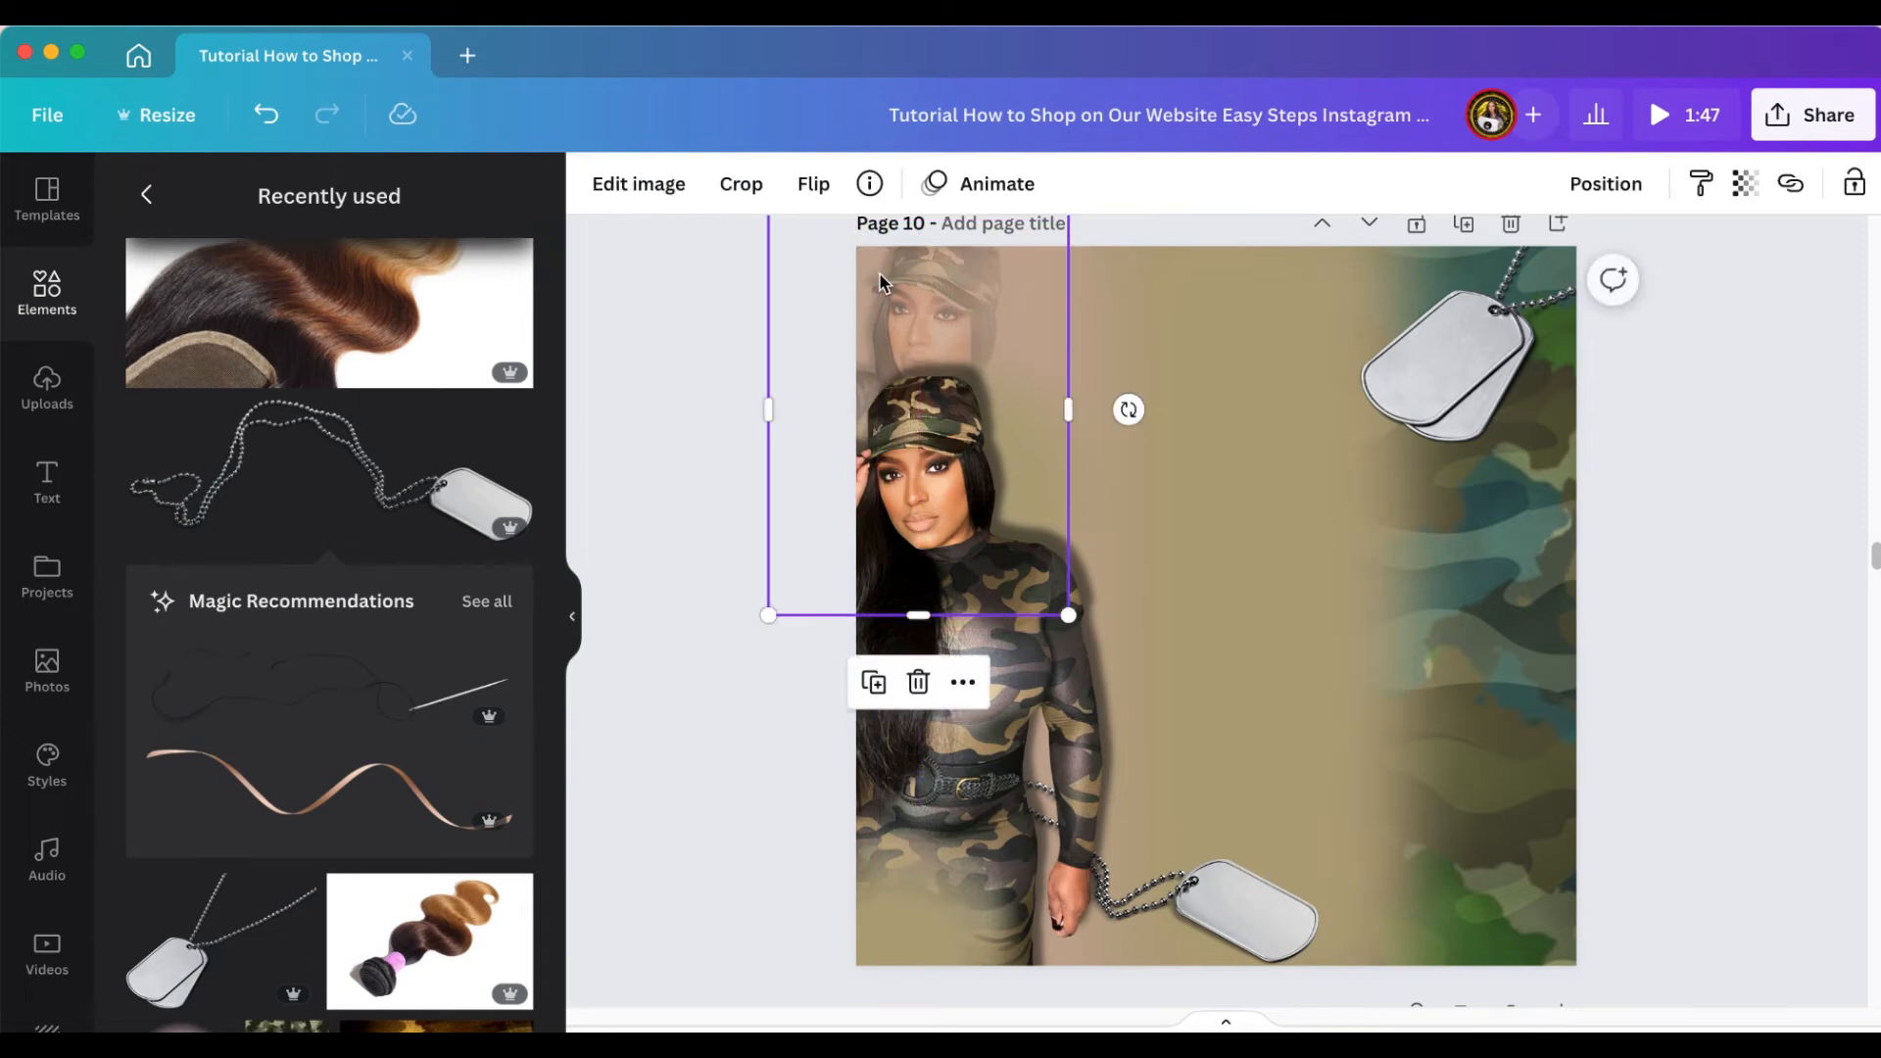
click(1679, 529)
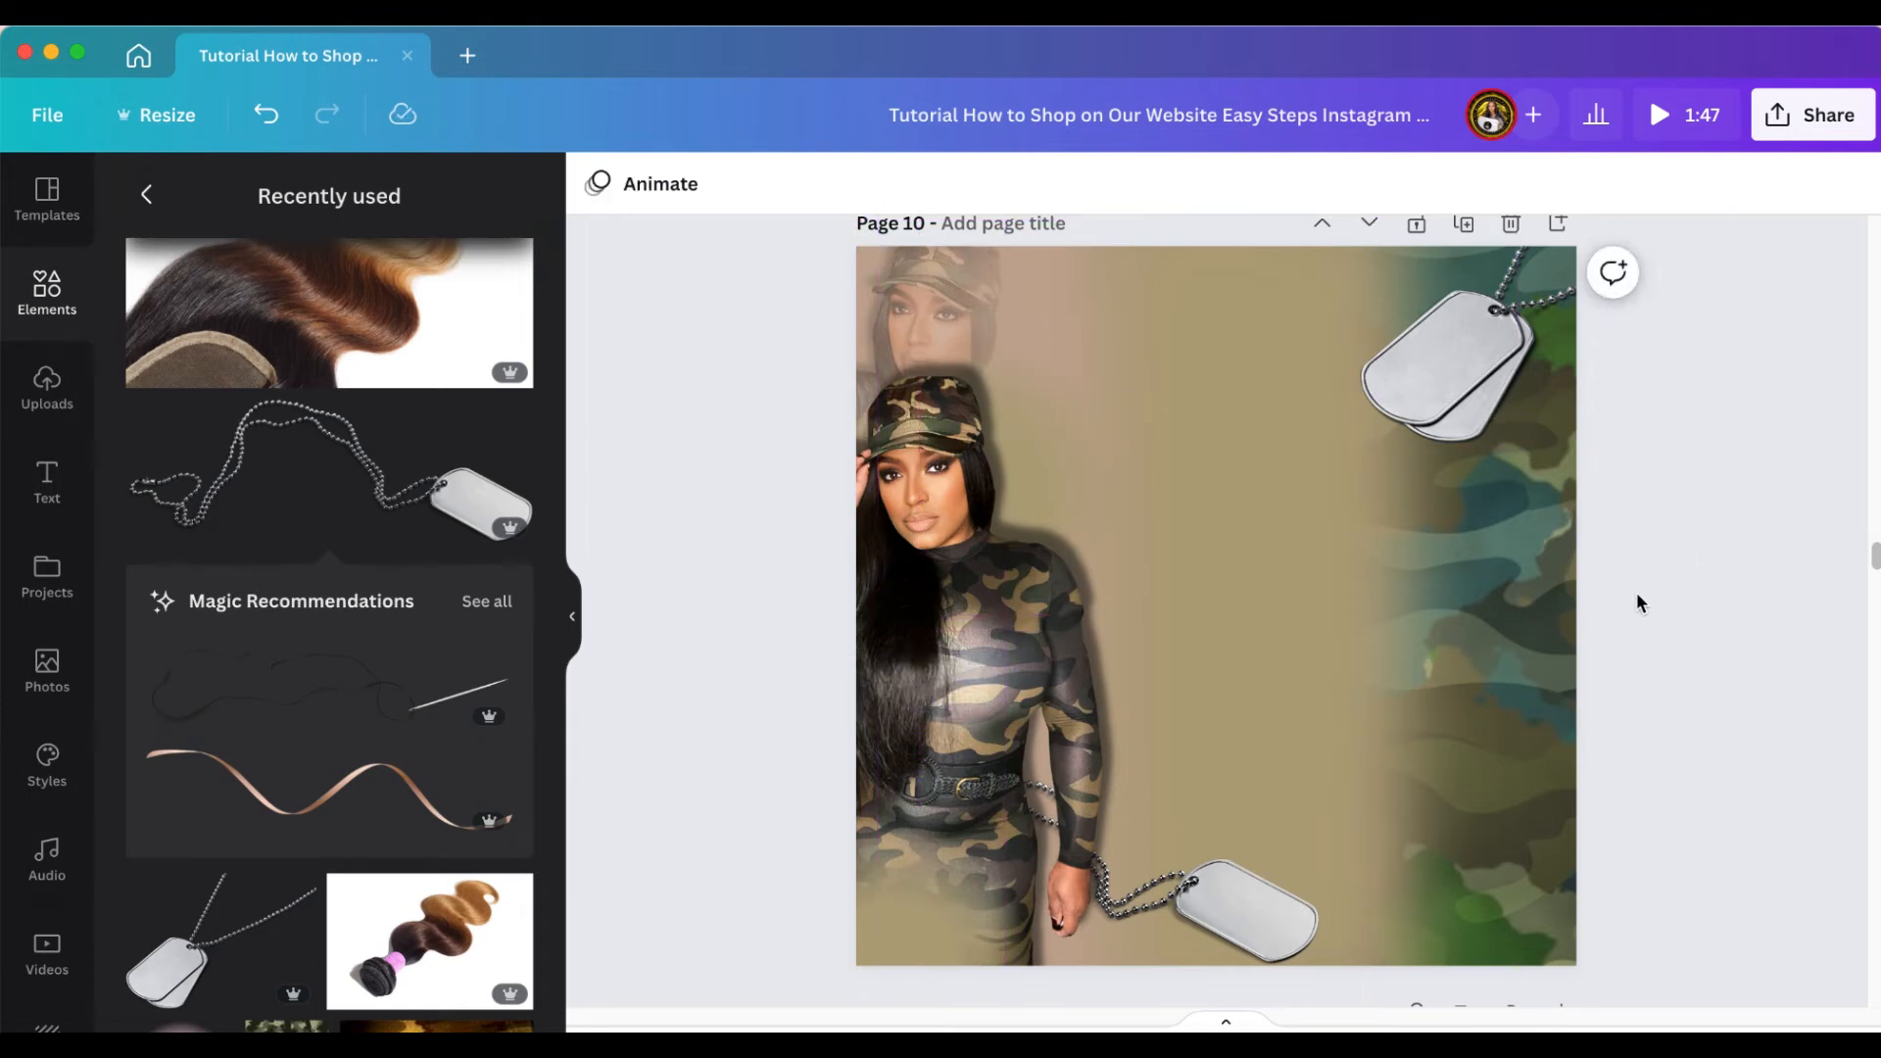
Duplicate the tan blurred circle at the model's lower body and place the copy farther right along the page's bottom edge
scroll(1637, 597, down, 1)
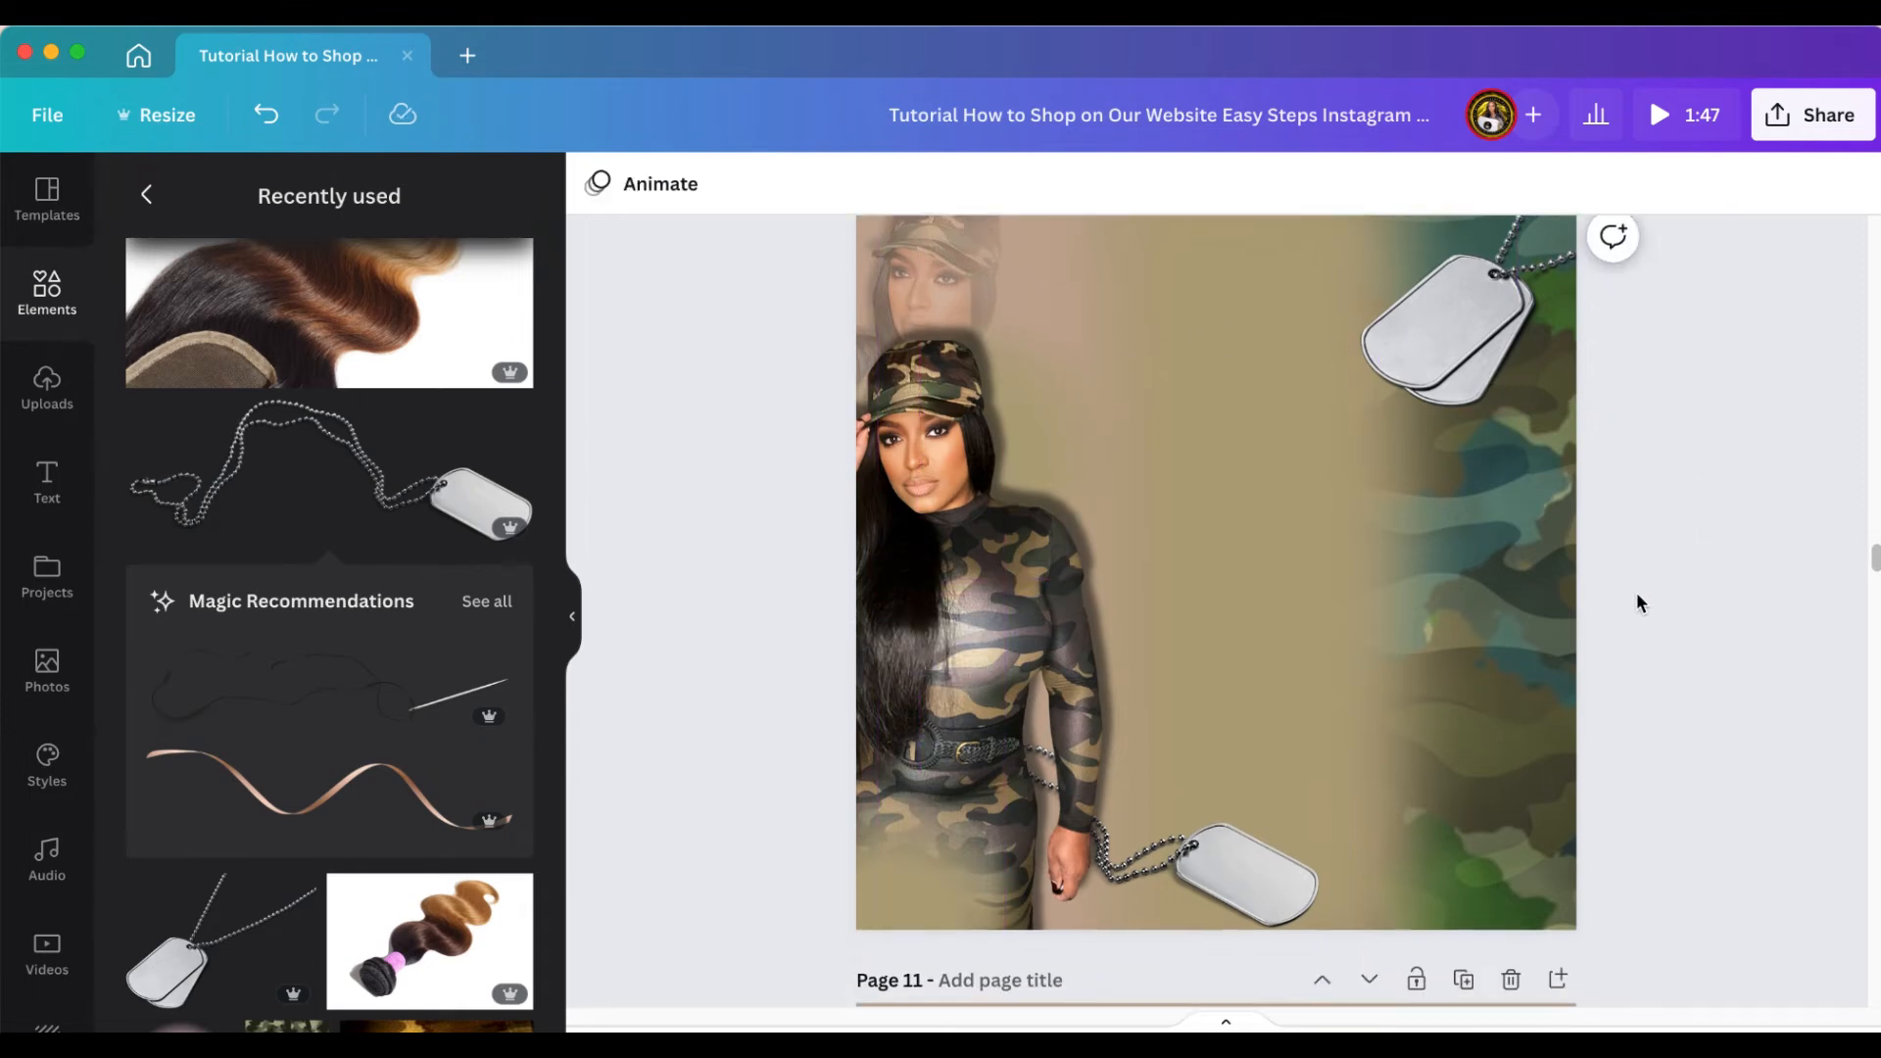
click(996, 905)
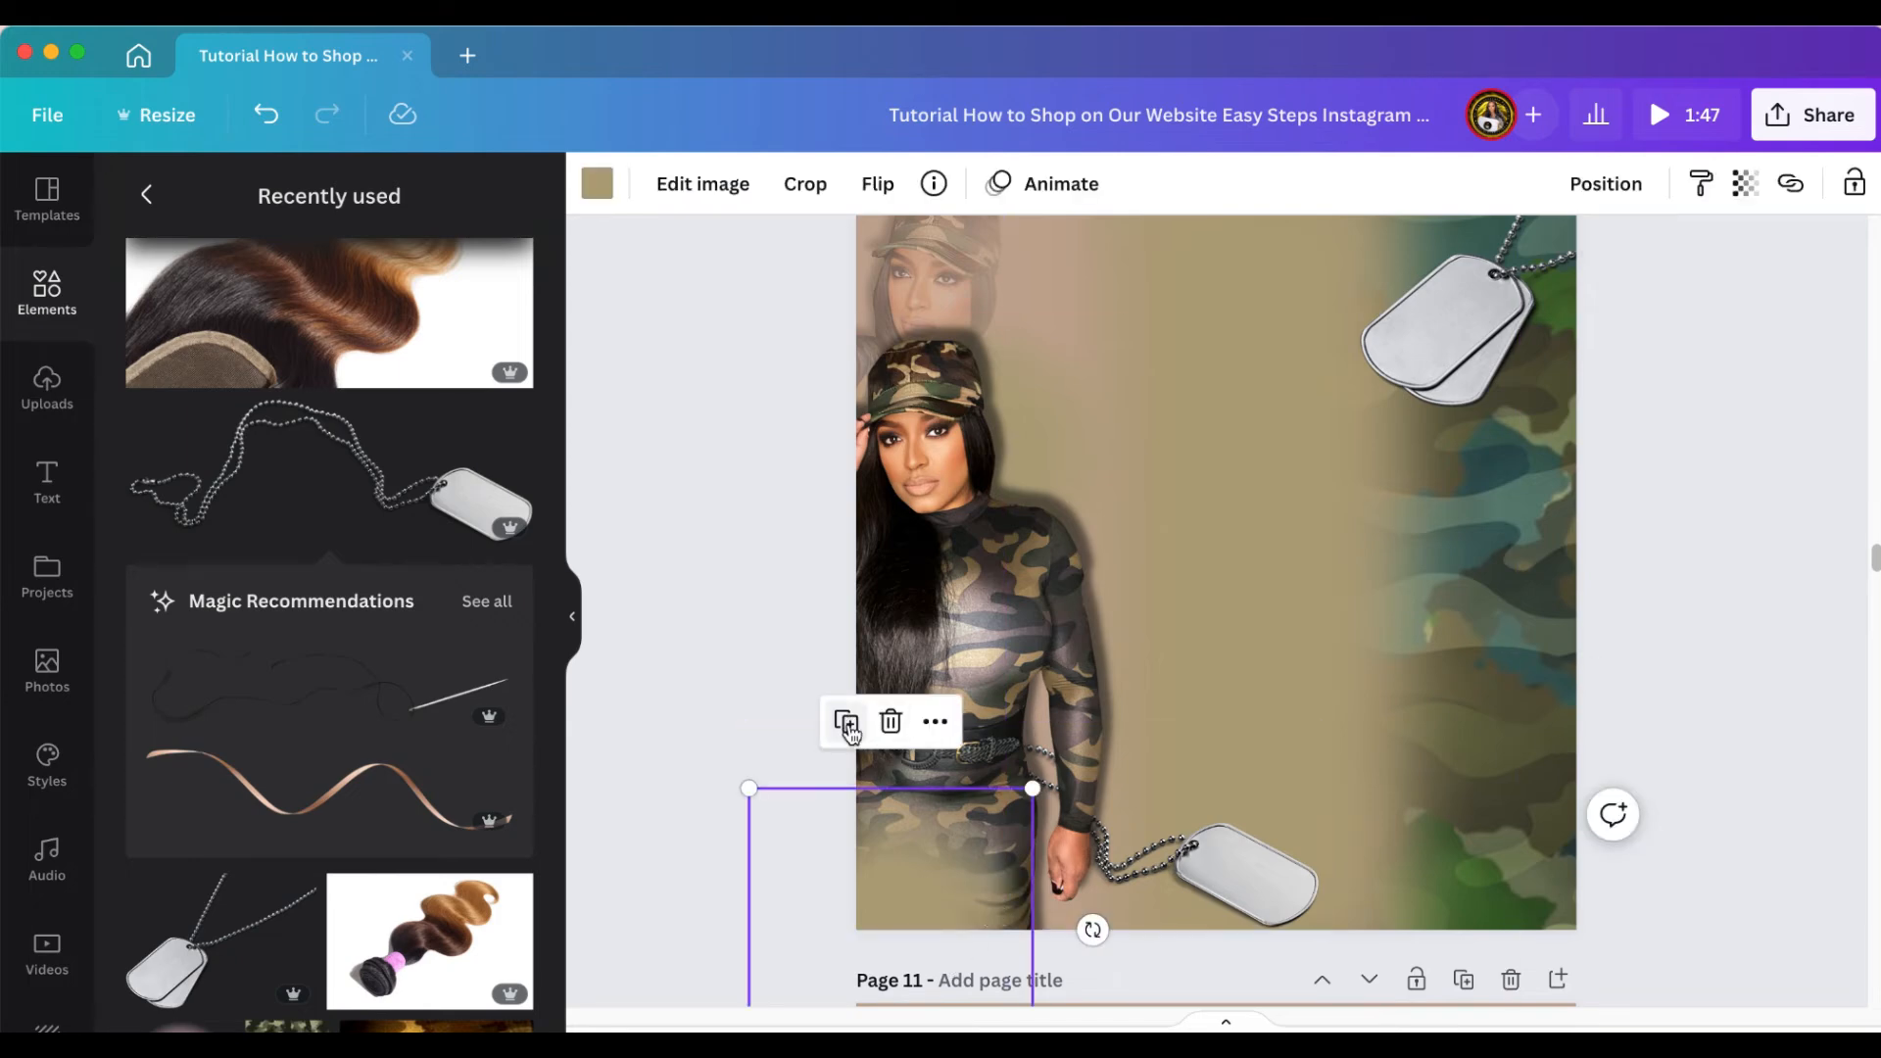
drag(958, 896, 1119, 974)
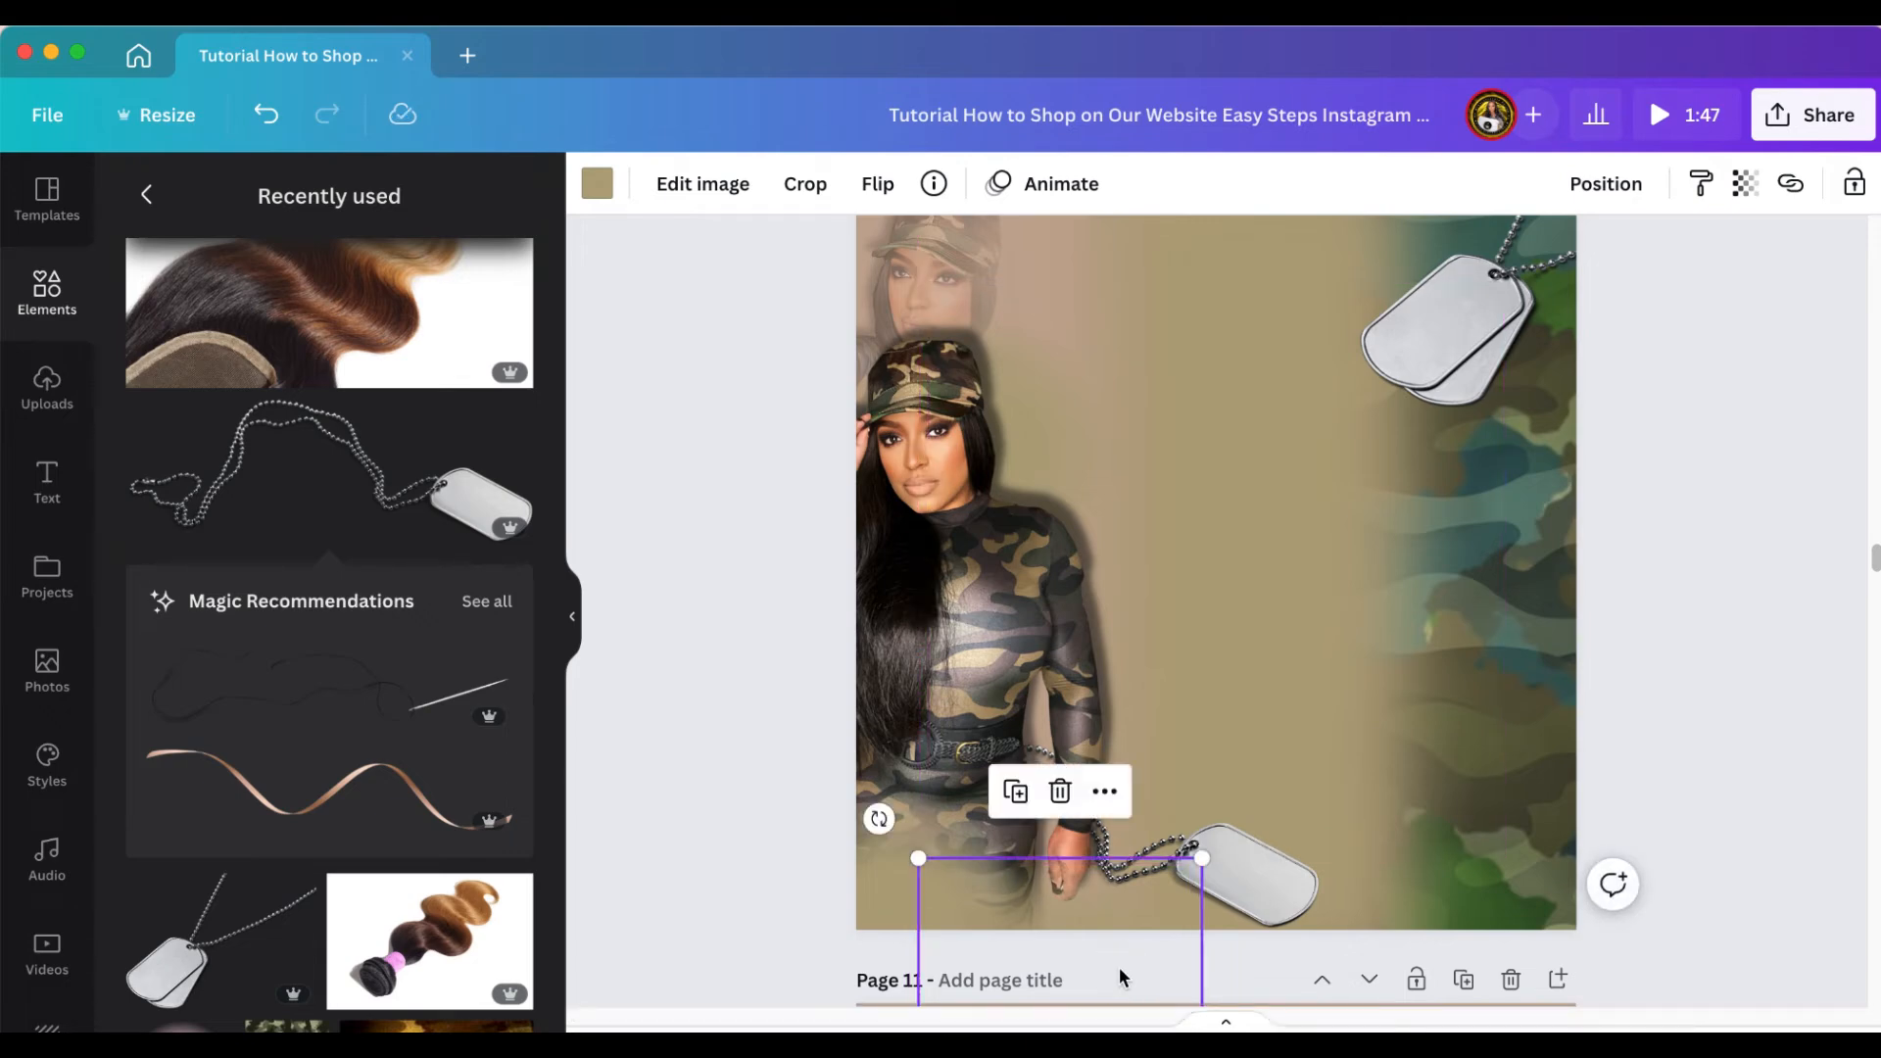
click(1721, 649)
scroll(1702, 679, up, 2)
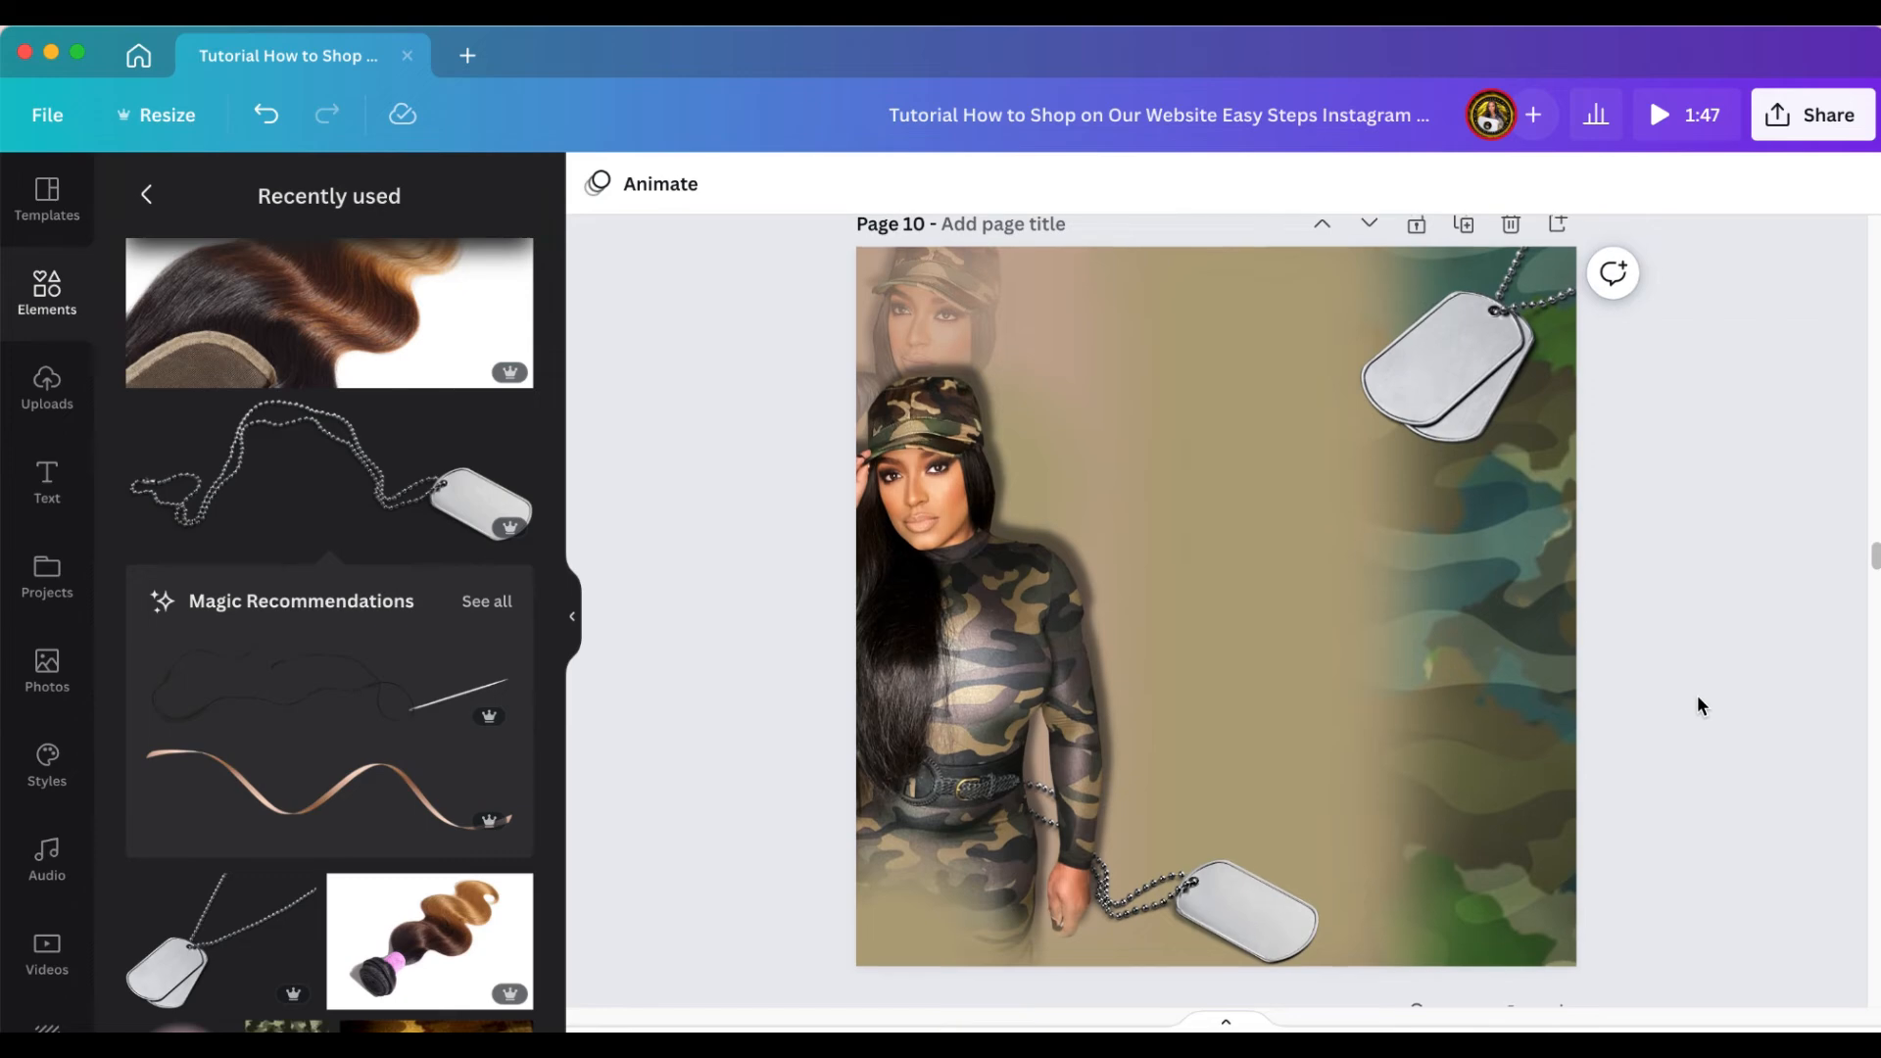
Copy the class details text block starting "CLASS INVESTMENT: $550" from the finished flyer above and paste it onto page 10
click(1247, 596)
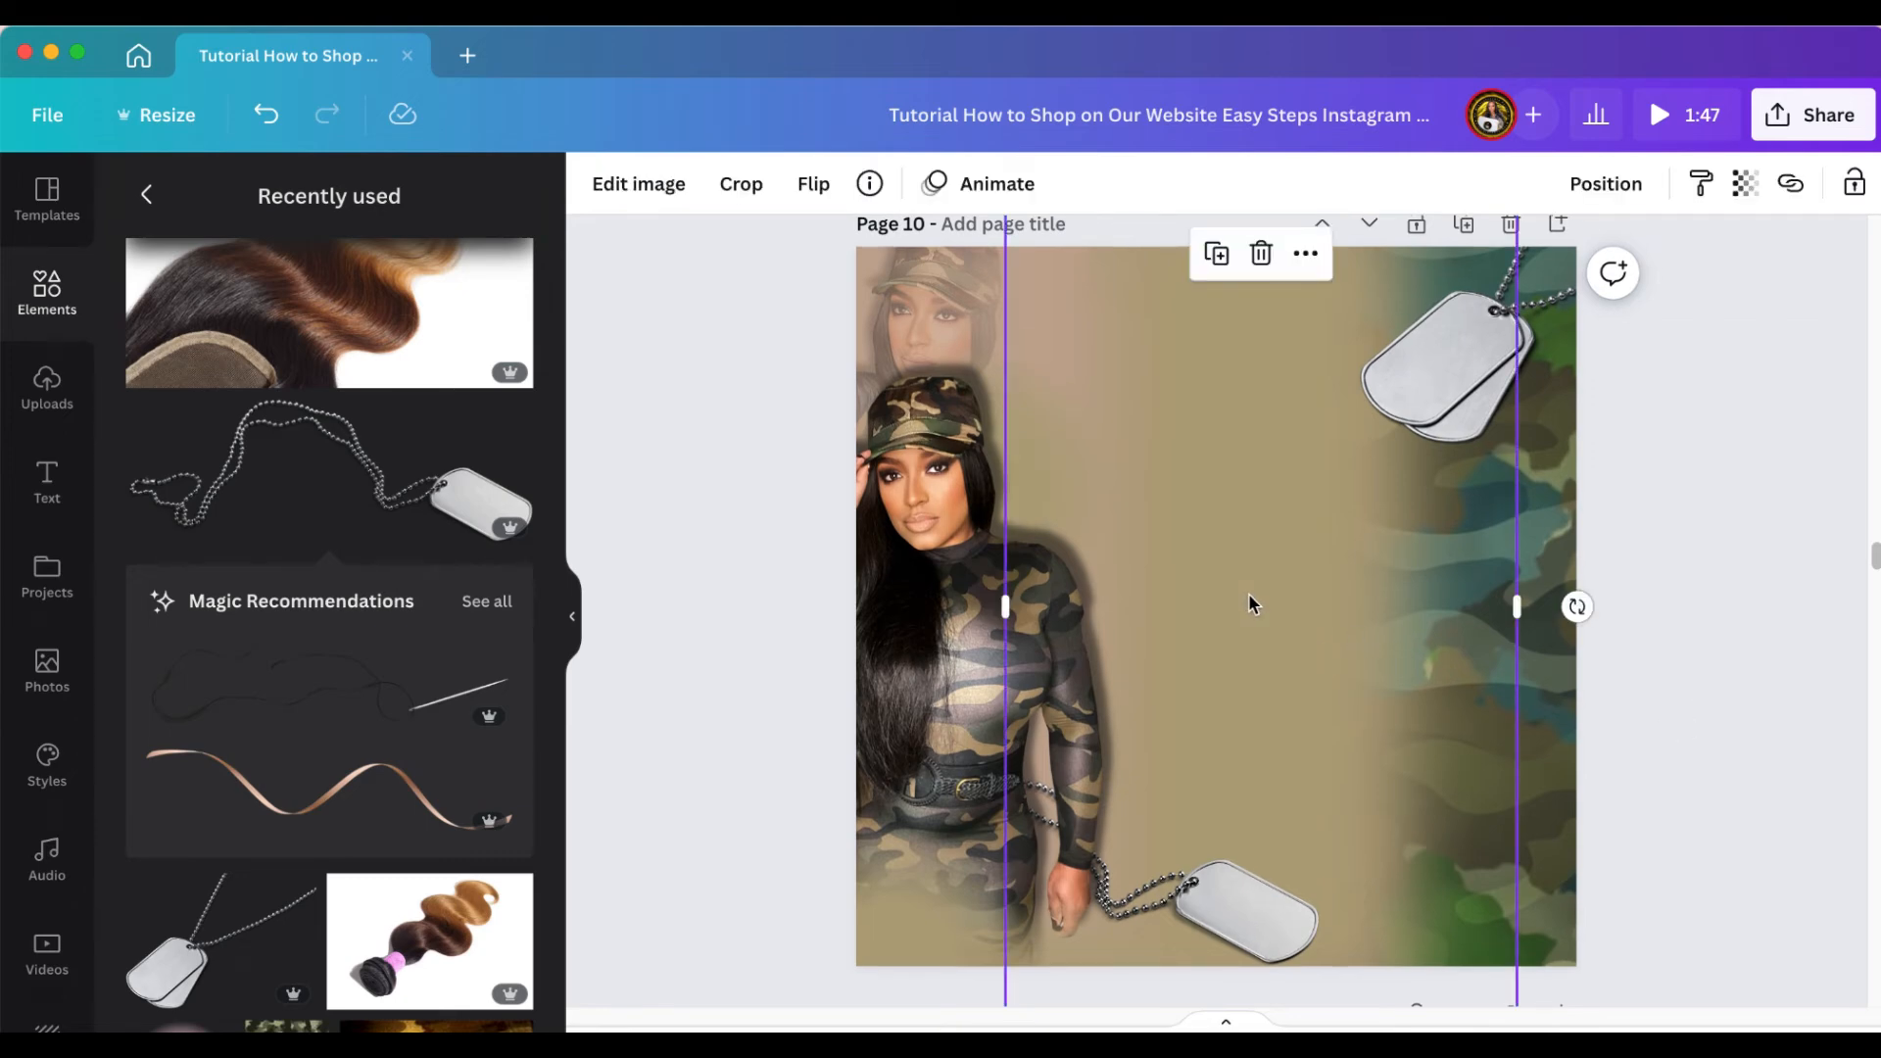
scroll(1702, 529, up, 5)
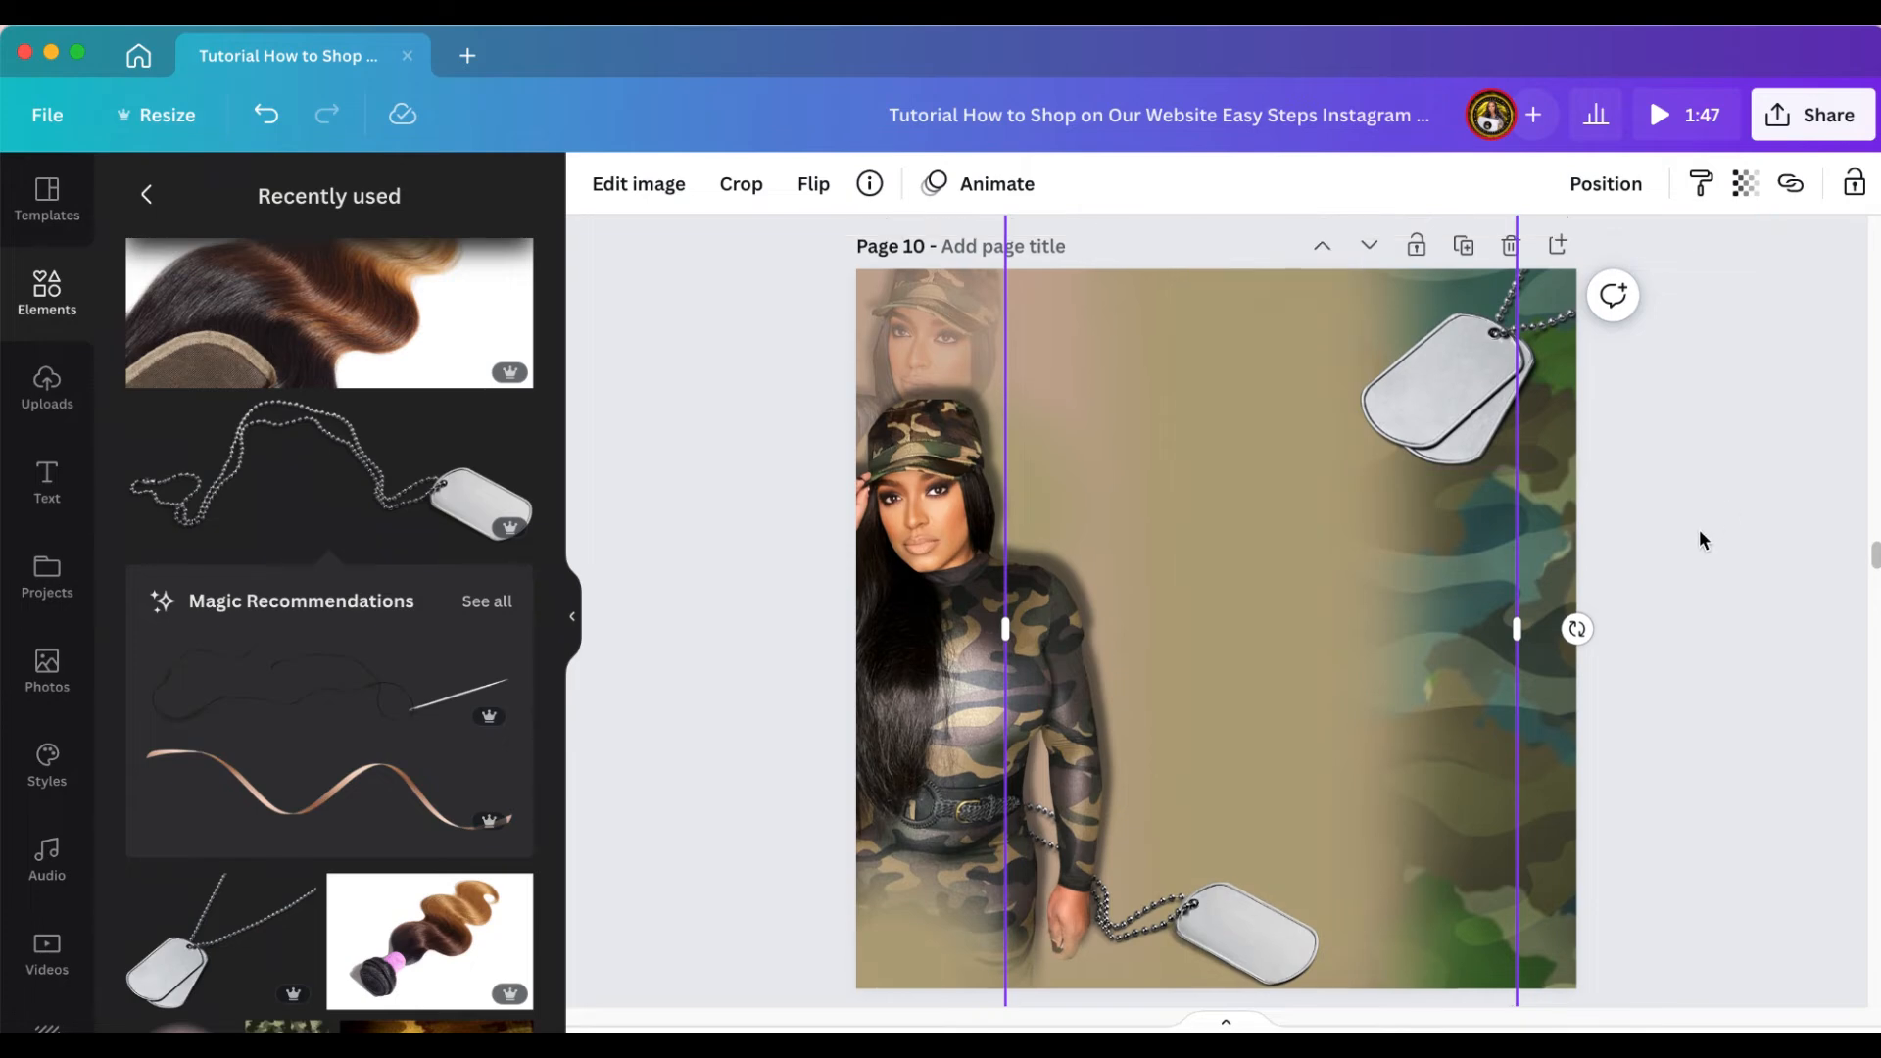
scroll(1697, 533, up, 8)
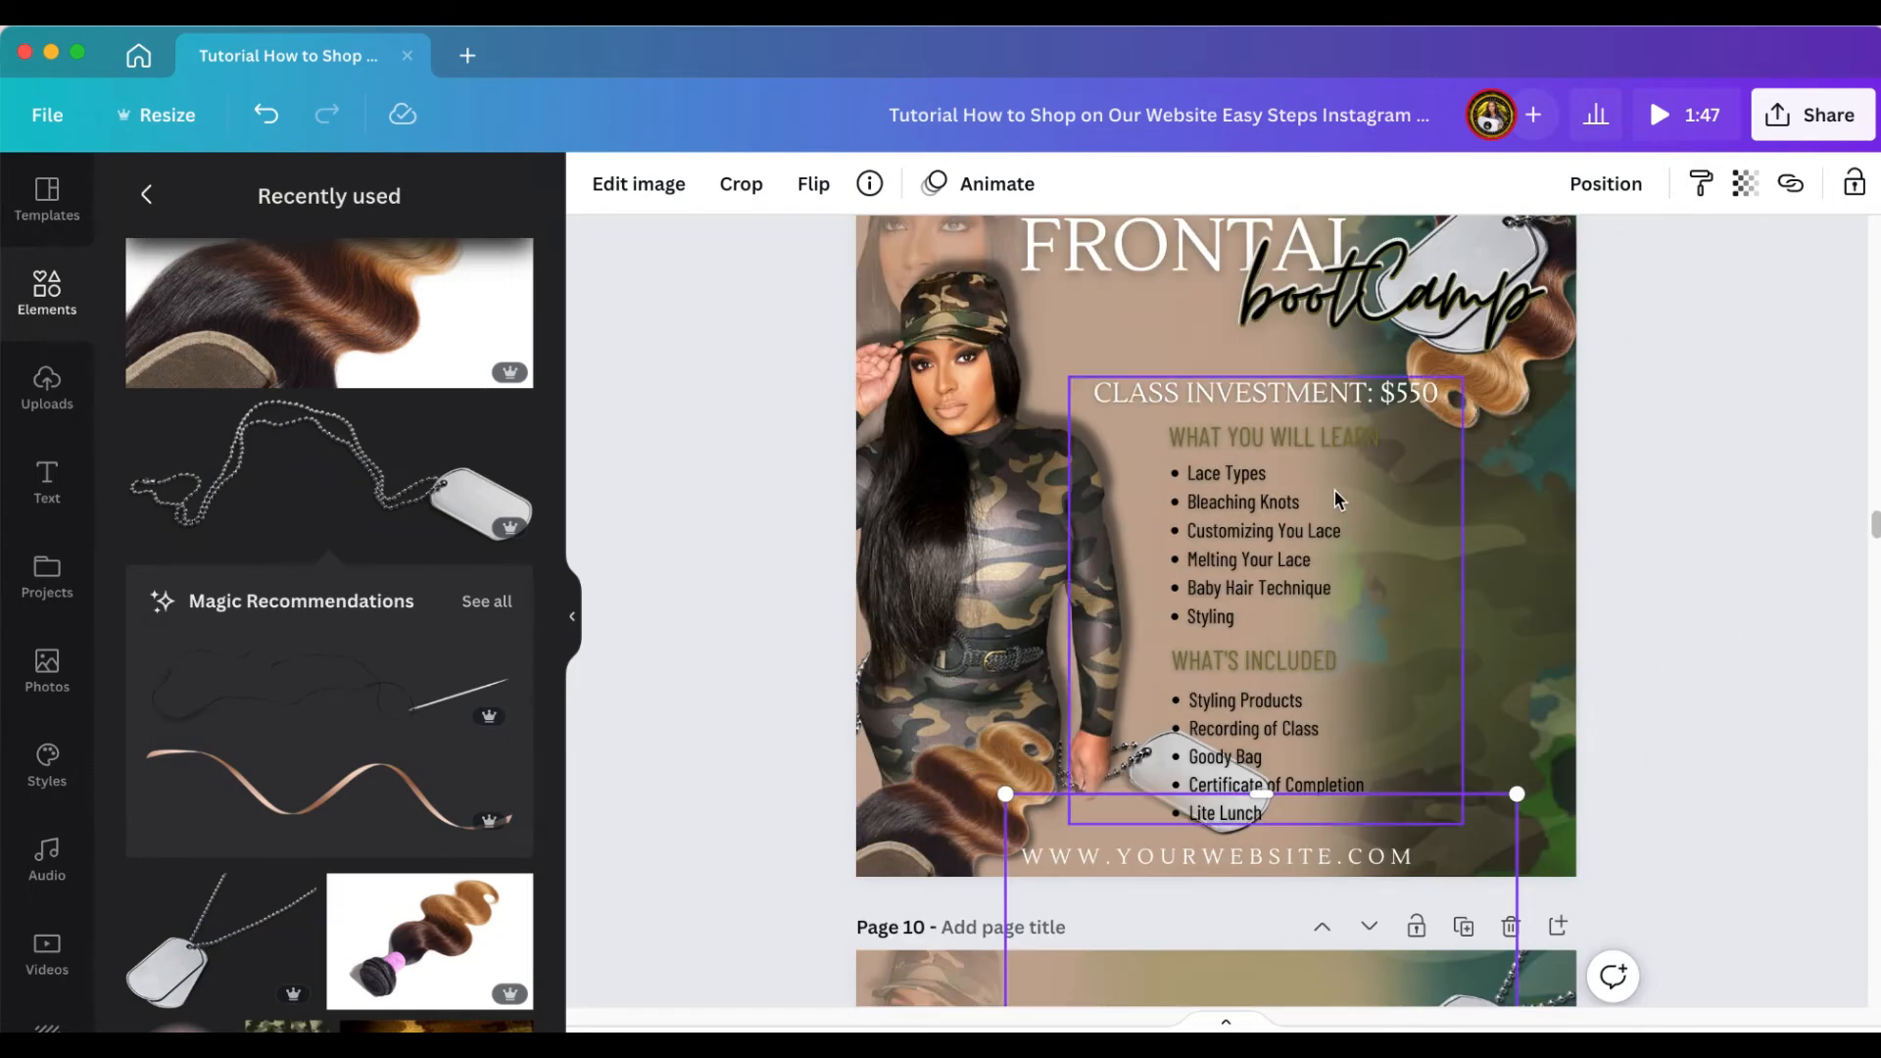
click(1334, 490)
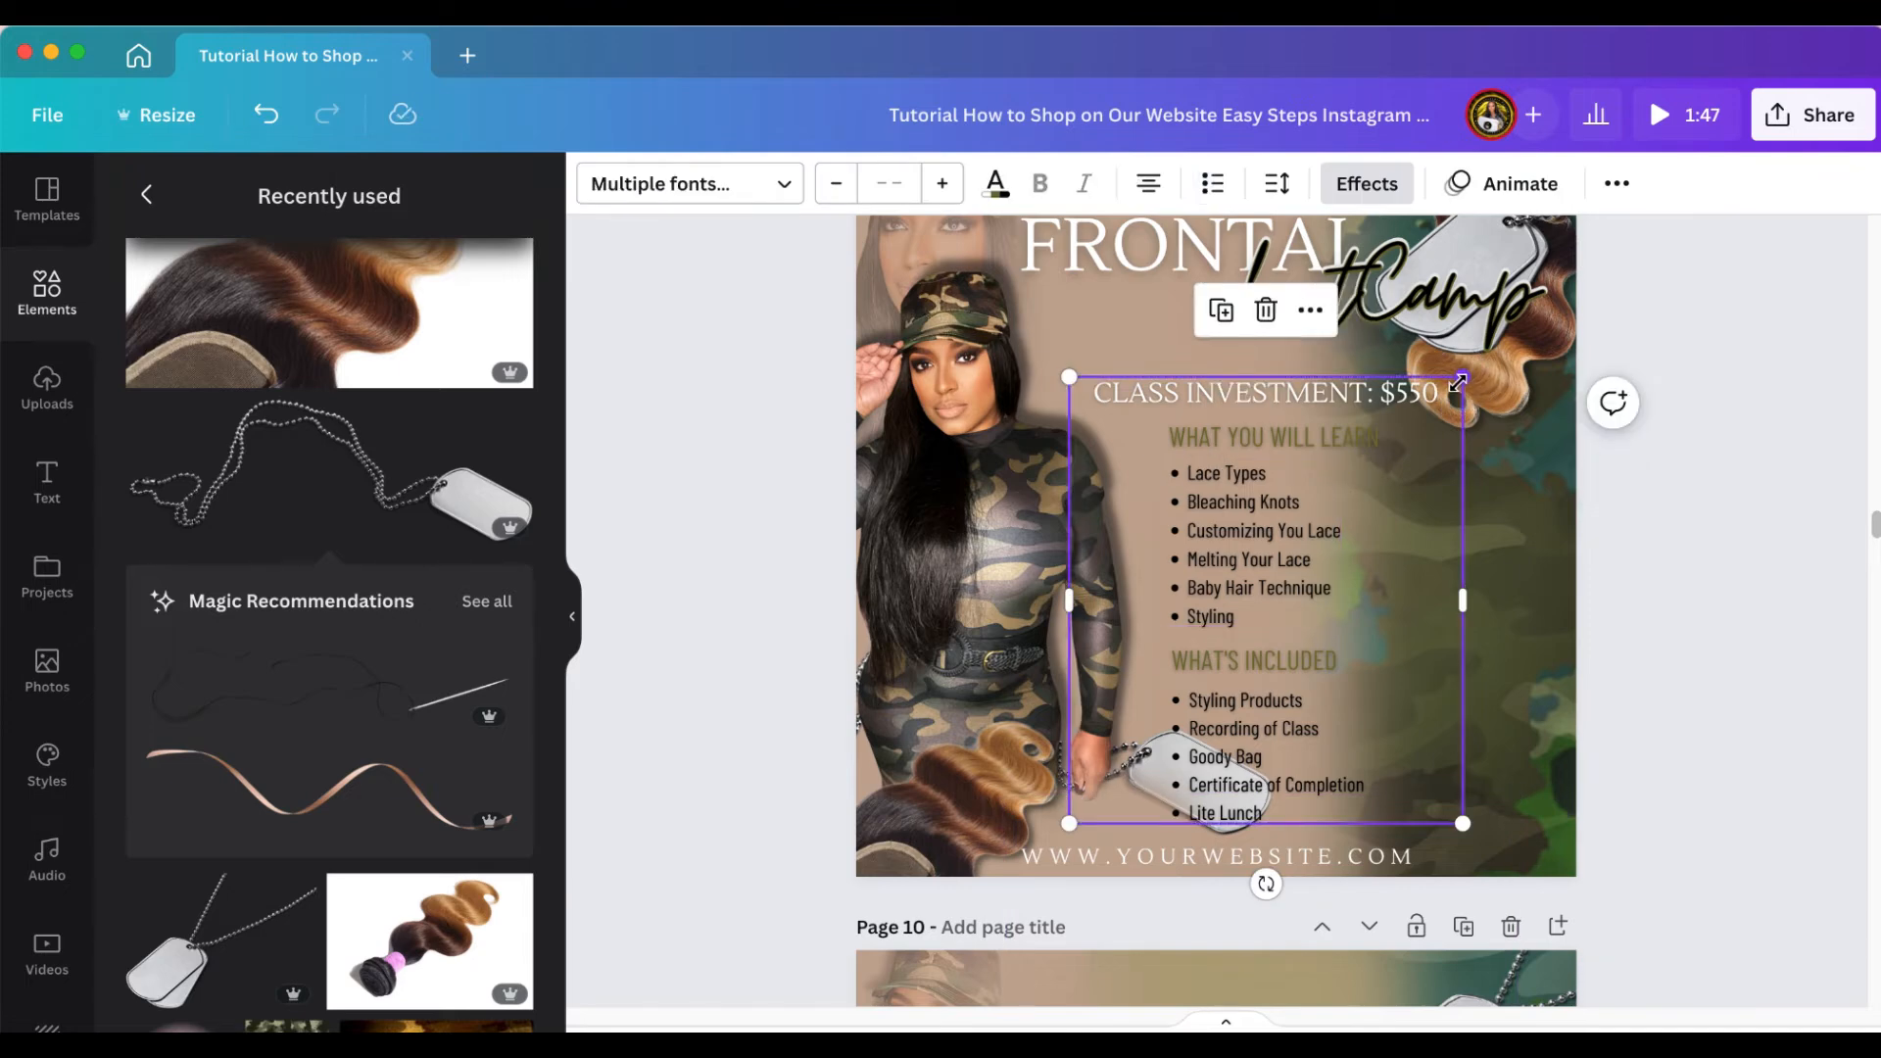
scroll(1682, 567, down, 9)
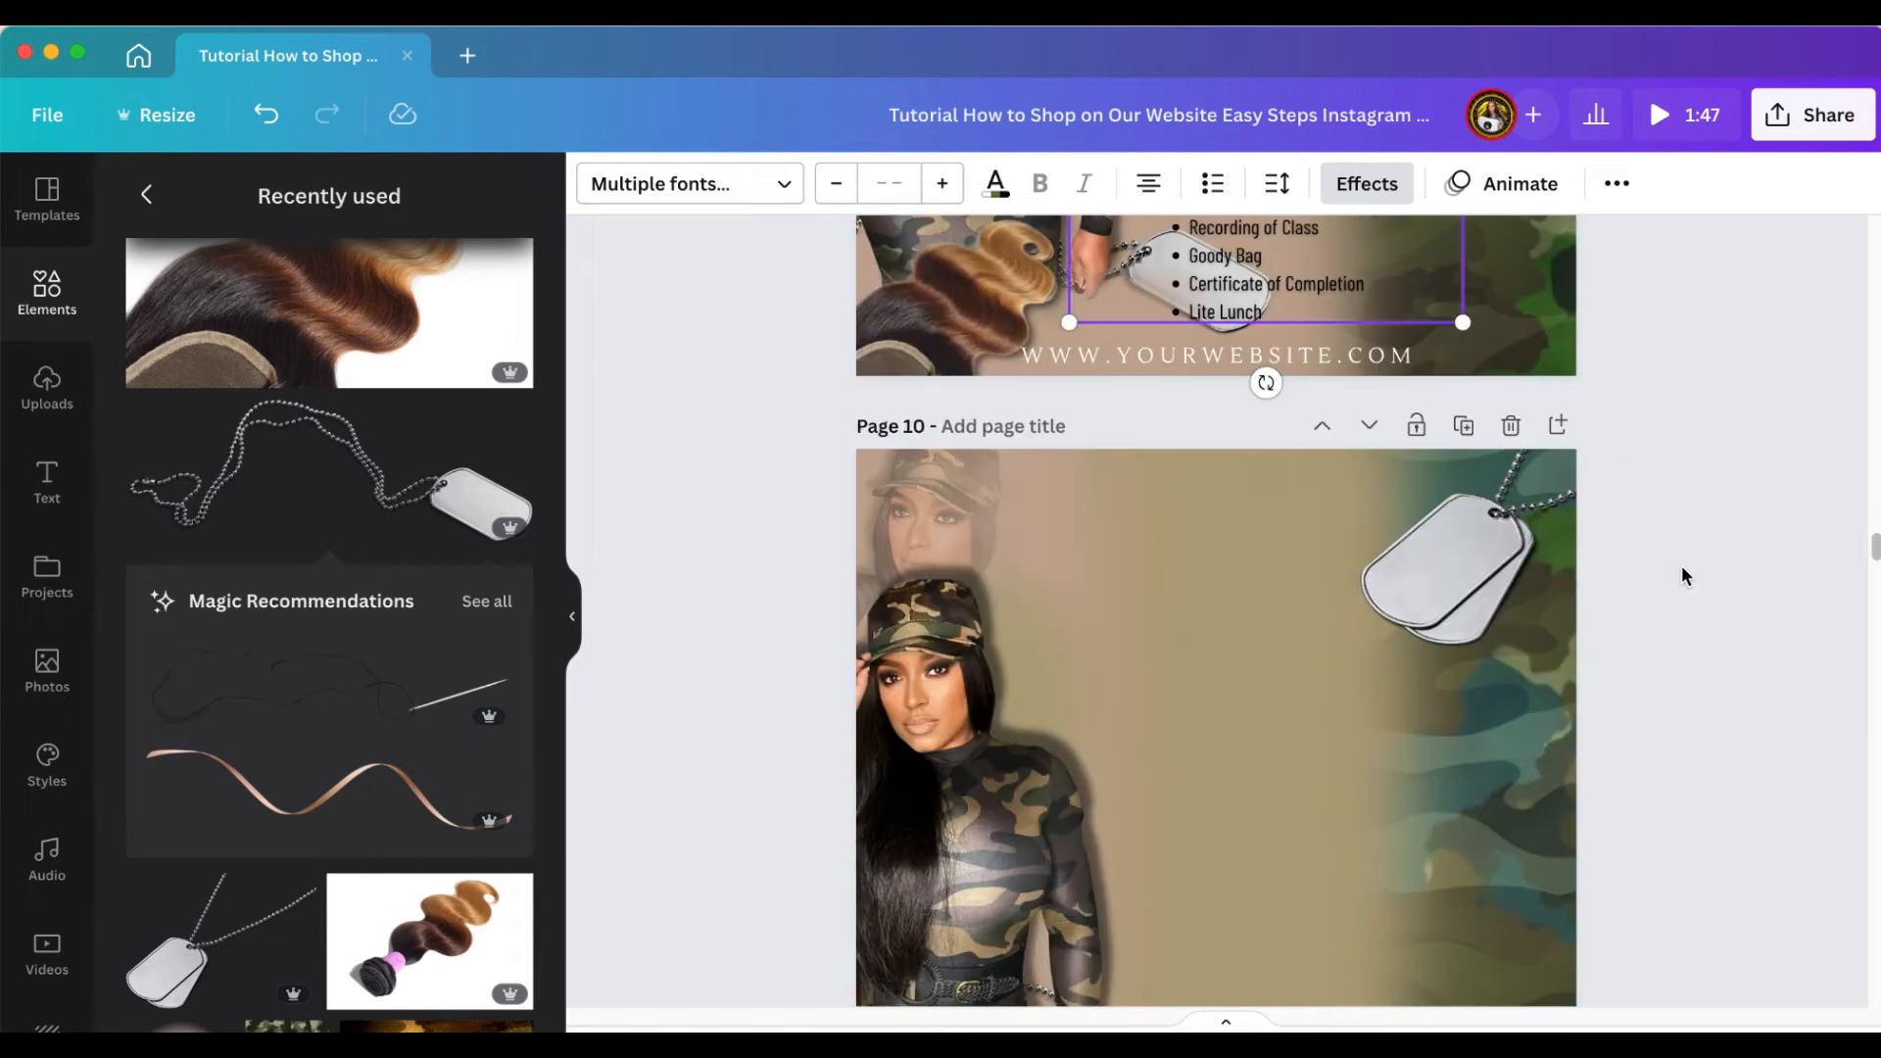
scroll(1585, 662, down, 3)
click(1369, 712)
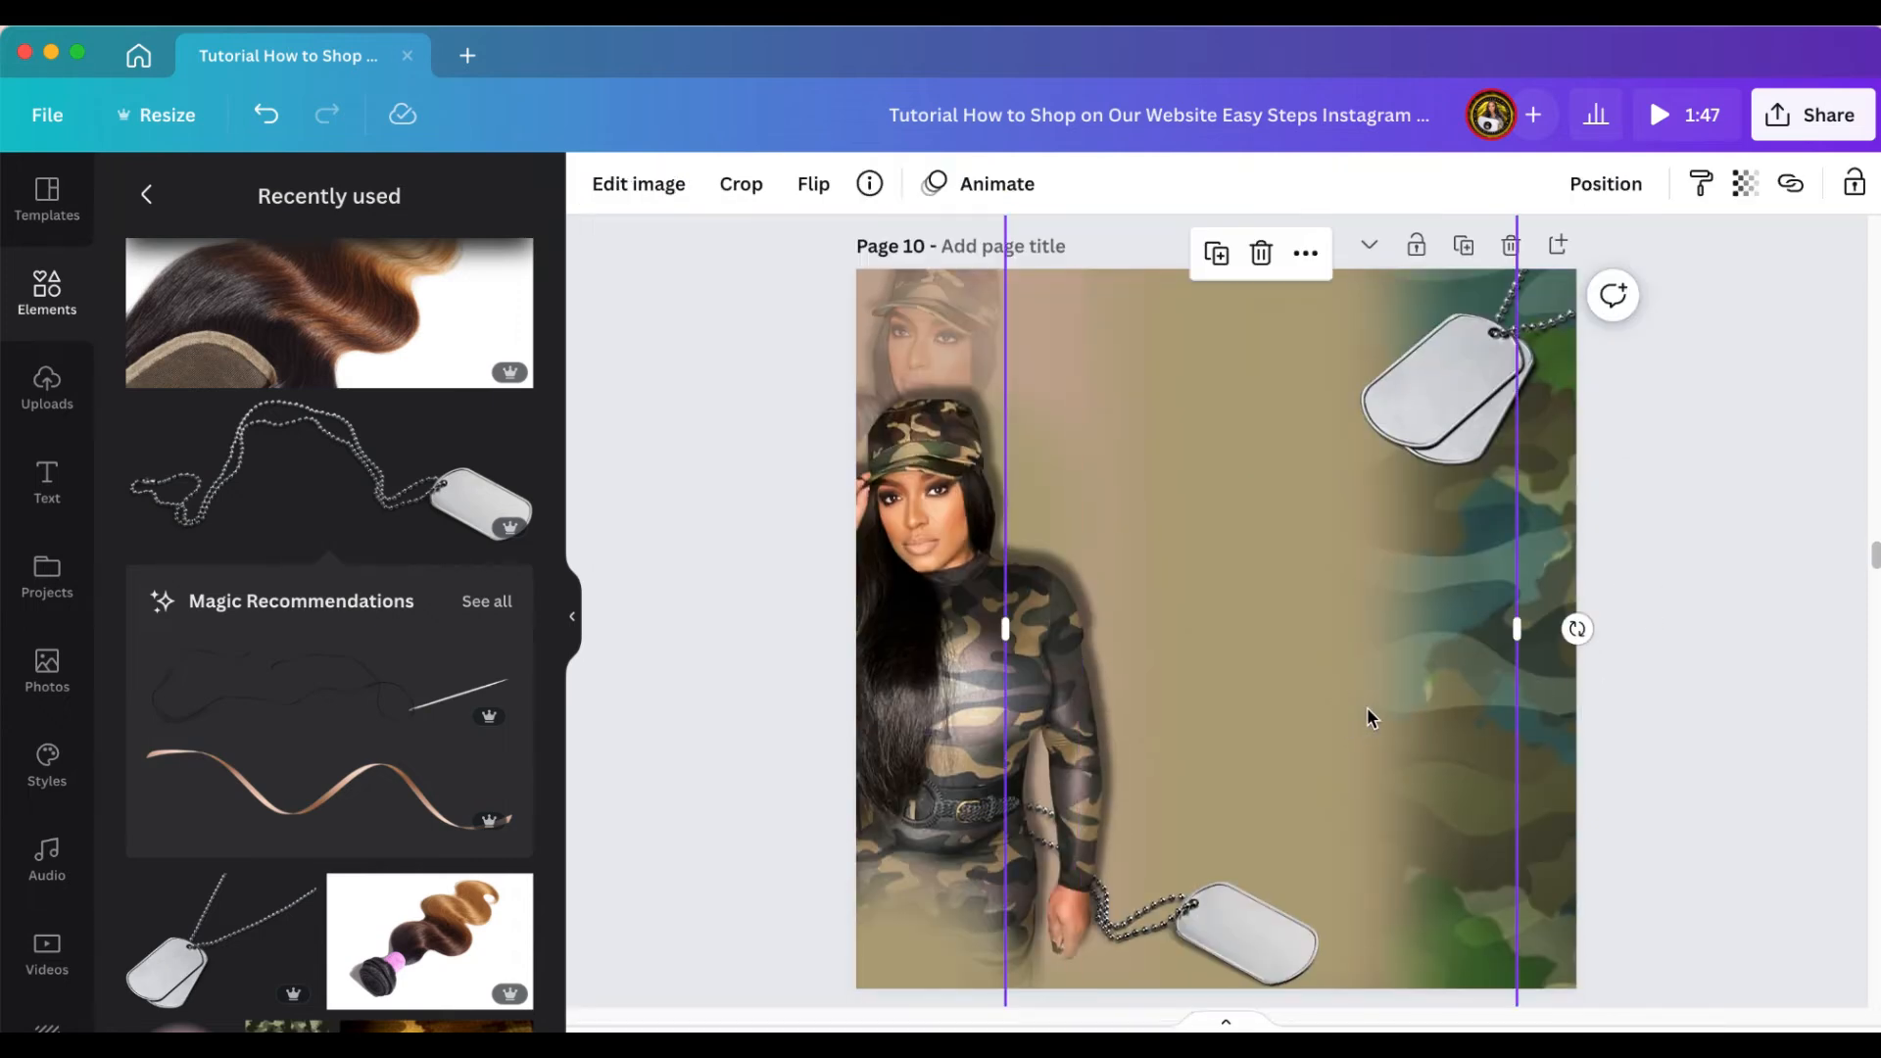
text(CLASS INVESTMENT: $550 WHAT YOU WILL LEARN Lace Types Bleaching Knots Customizing You Lace Melting Your Lace Baby Hair Technique Styling WHAT'S INCLUDED Styling Products Recording of Class Goody Bag Certificate of Completion Lite Lunch)
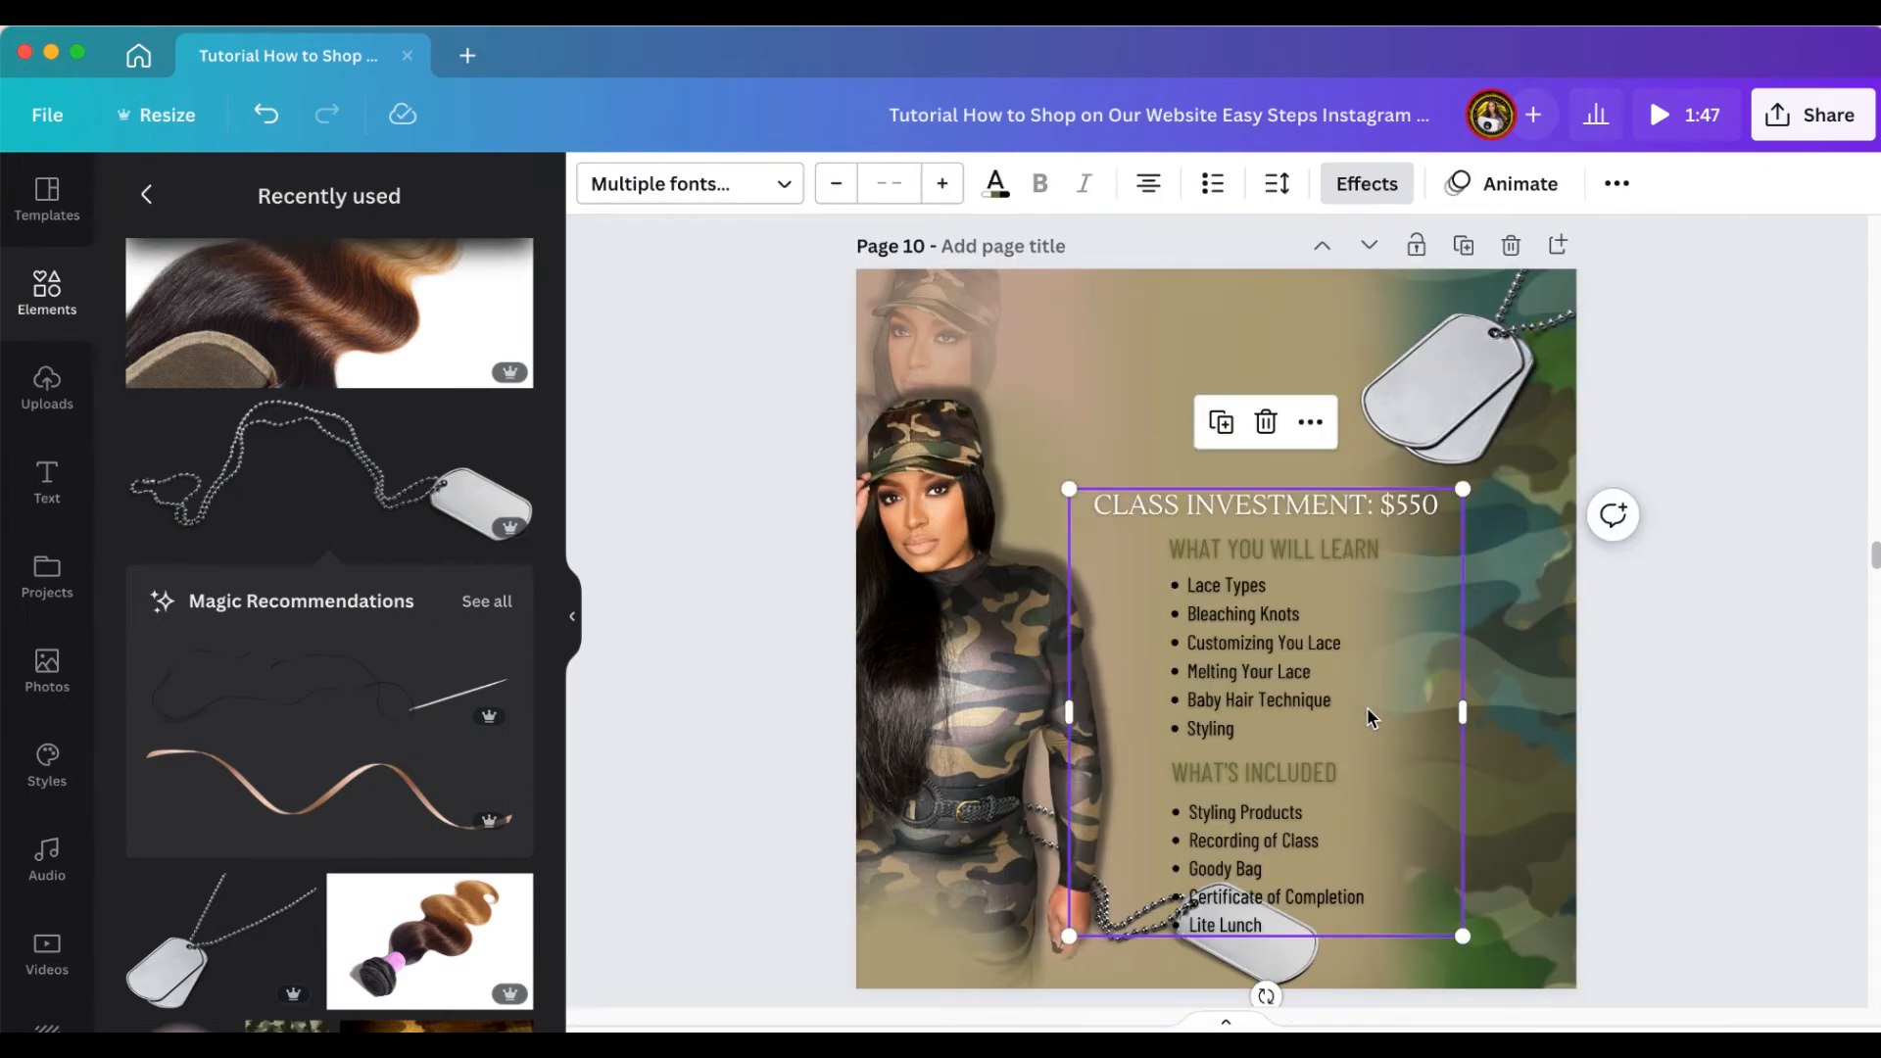
Copy the "FRONTAL" title from page 9 and paste it onto page 10
click(1718, 590)
scroll(1719, 598, up, 3)
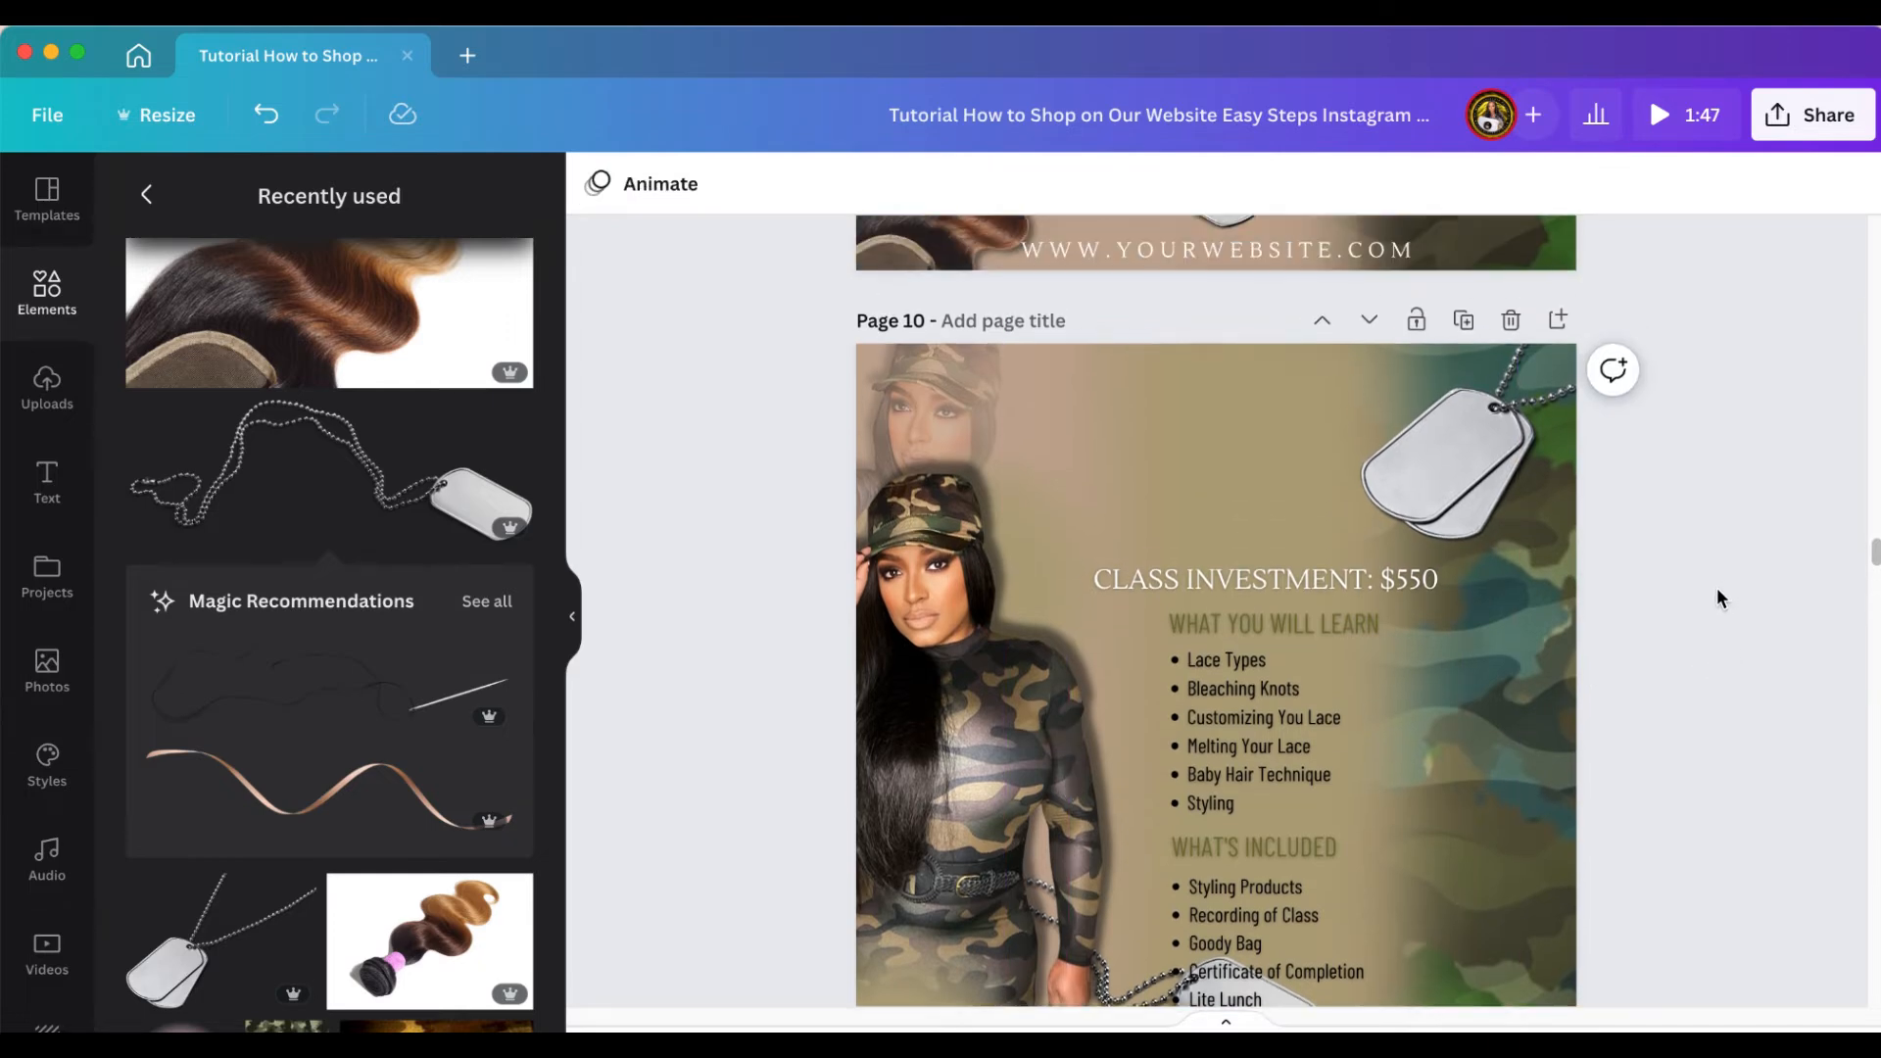
scroll(1717, 598, up, 10)
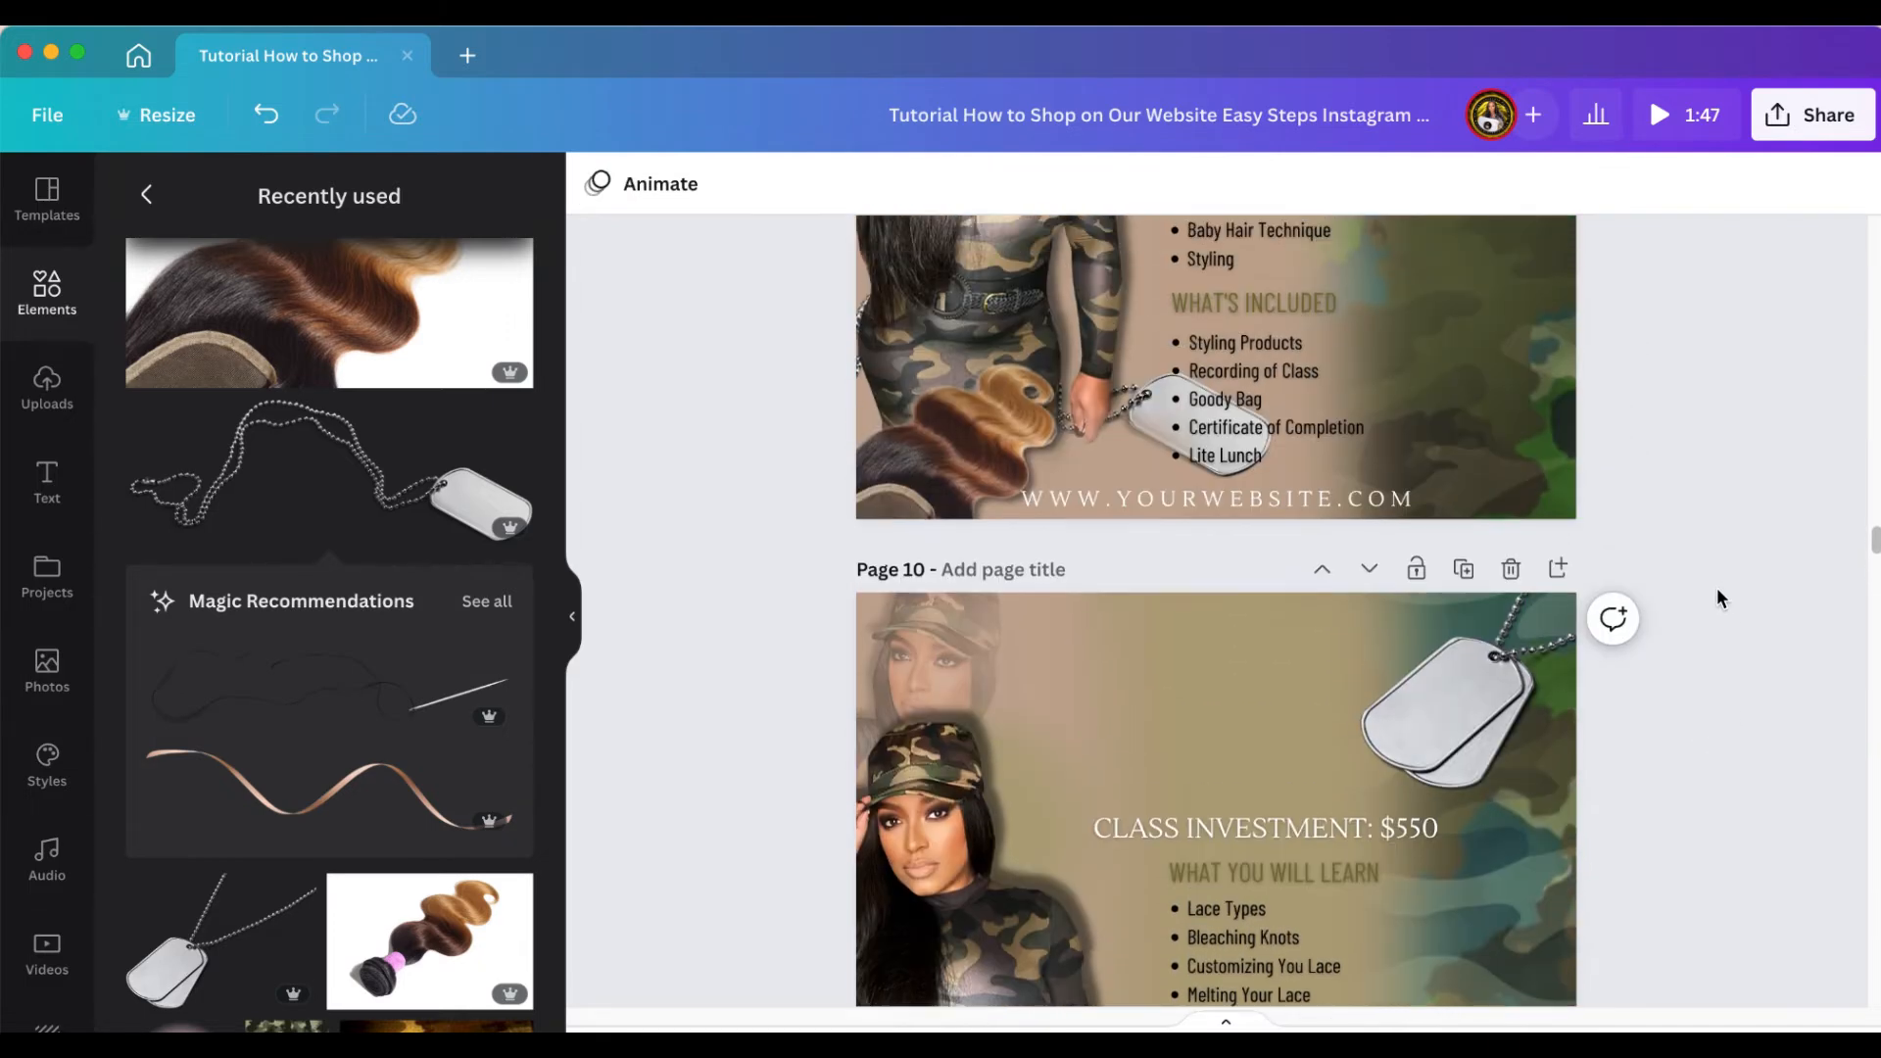
scroll(1717, 586, up, 4)
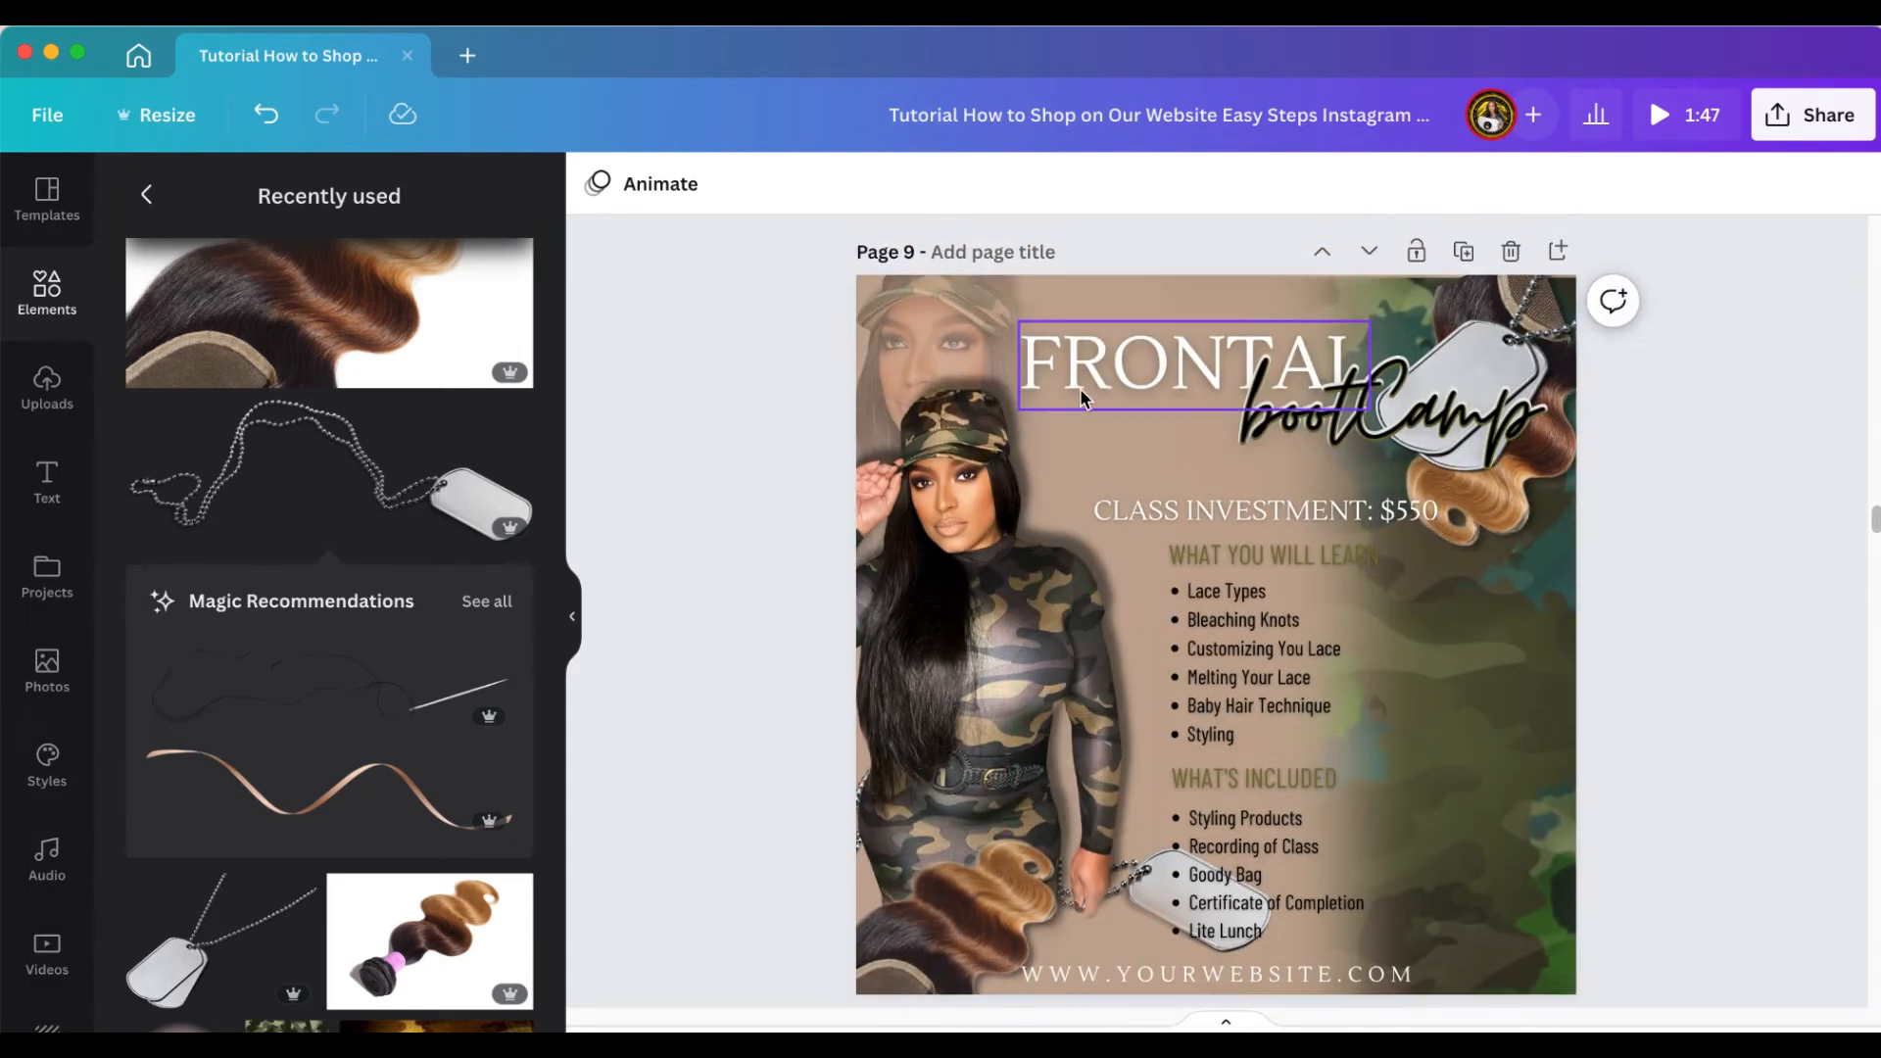
click(1113, 361)
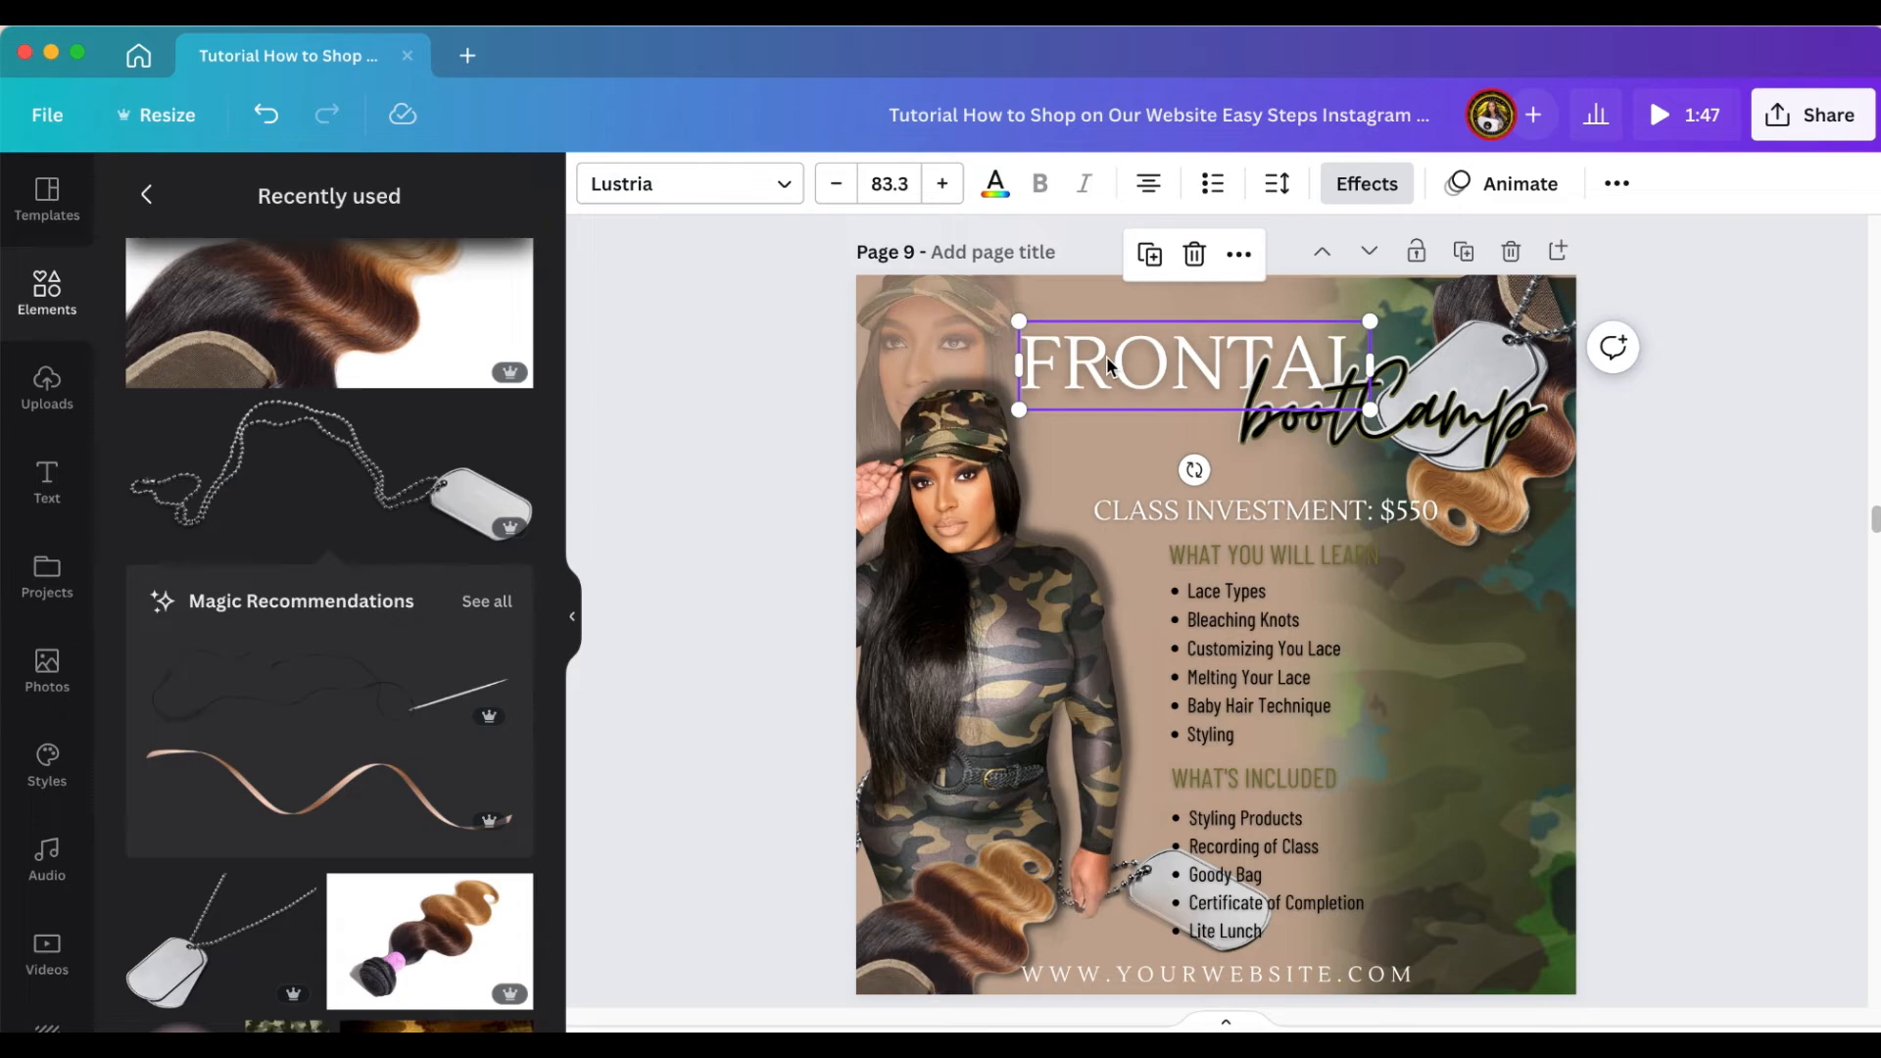
scroll(1274, 563, down, 15)
scroll(1184, 534, up, 2)
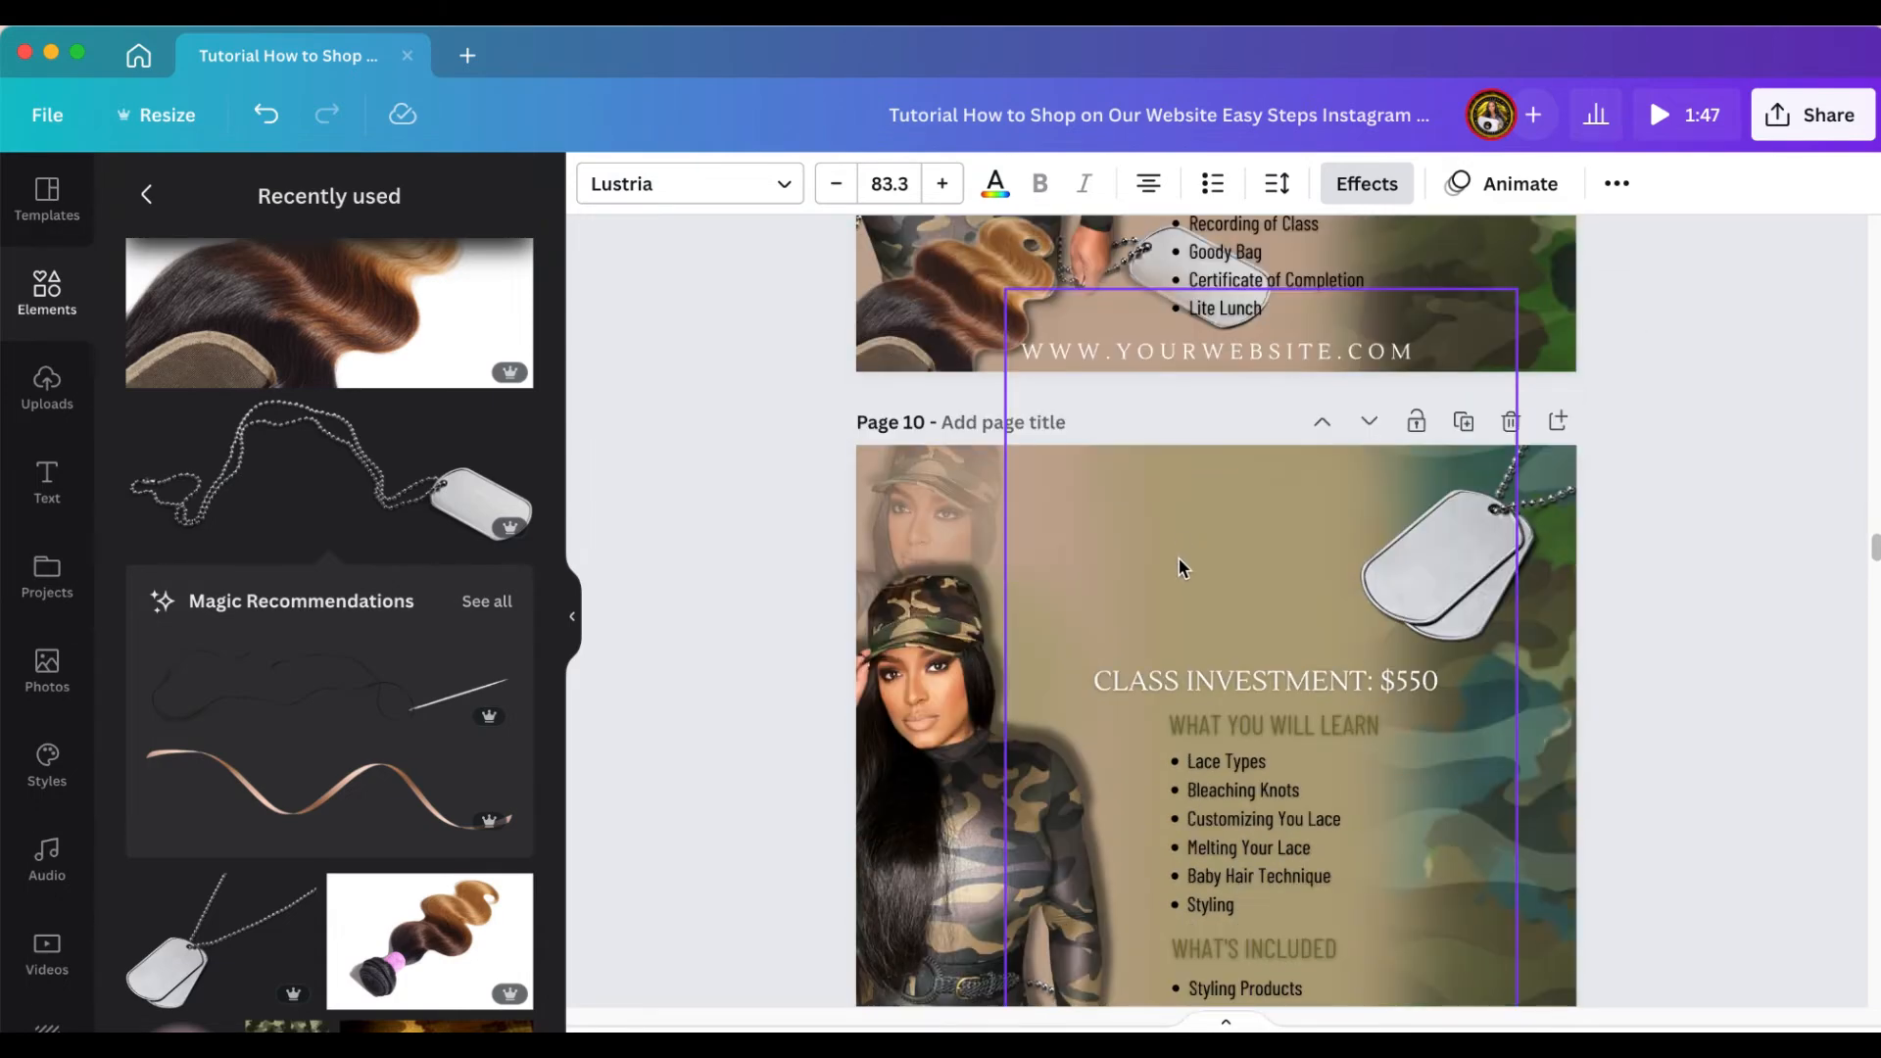
click(1180, 577)
text(FRONTAL)
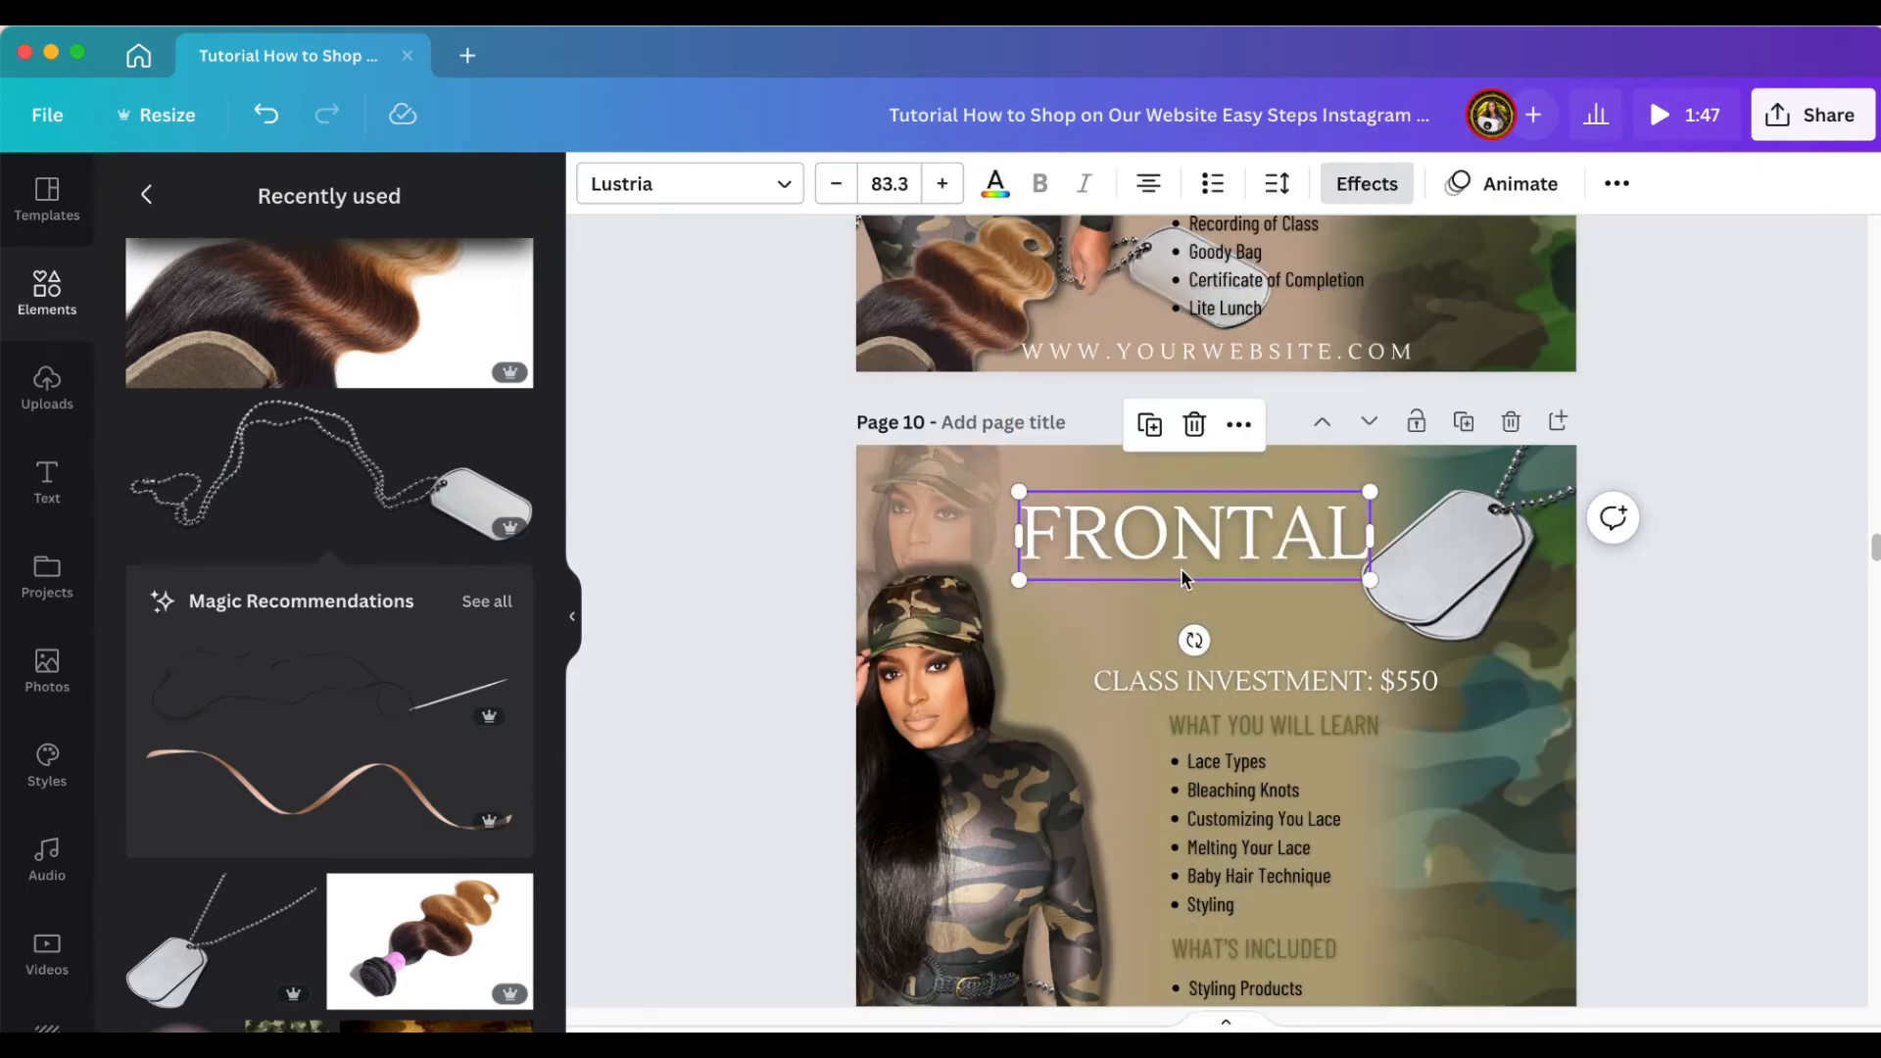
click(1702, 573)
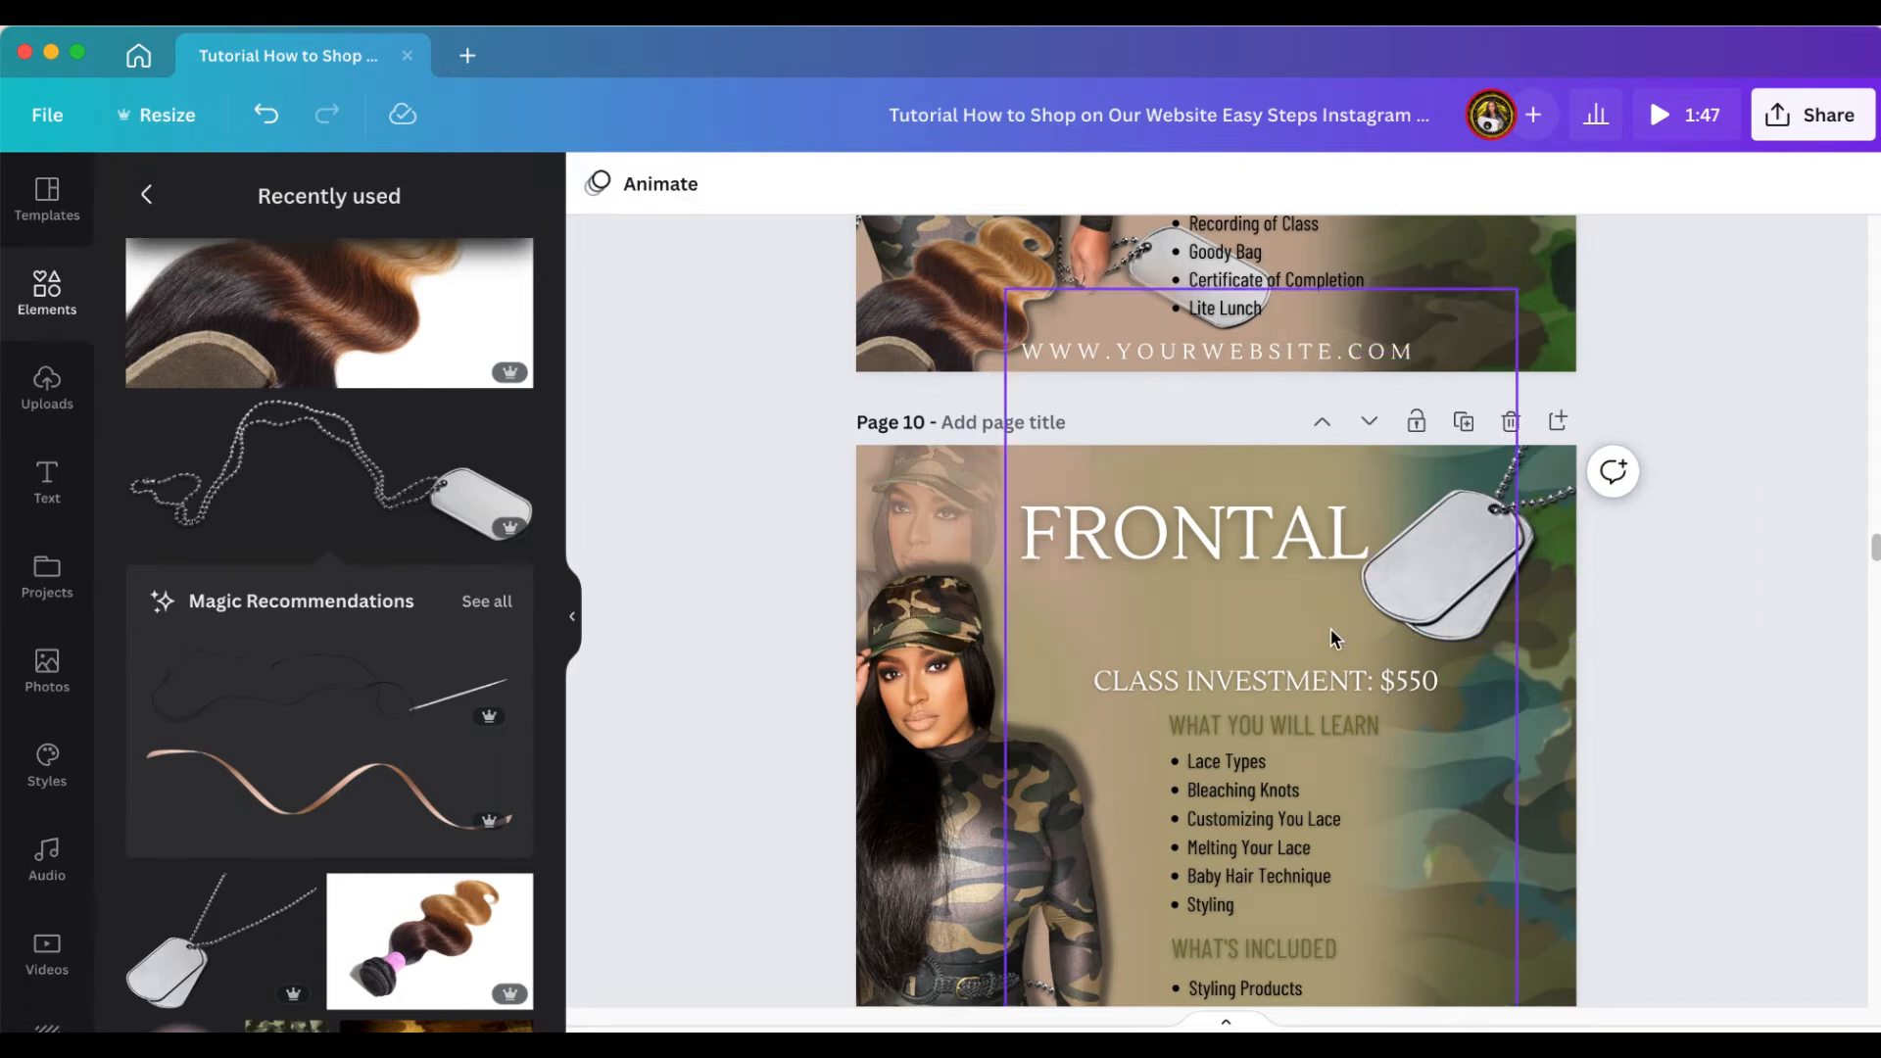
click(1330, 631)
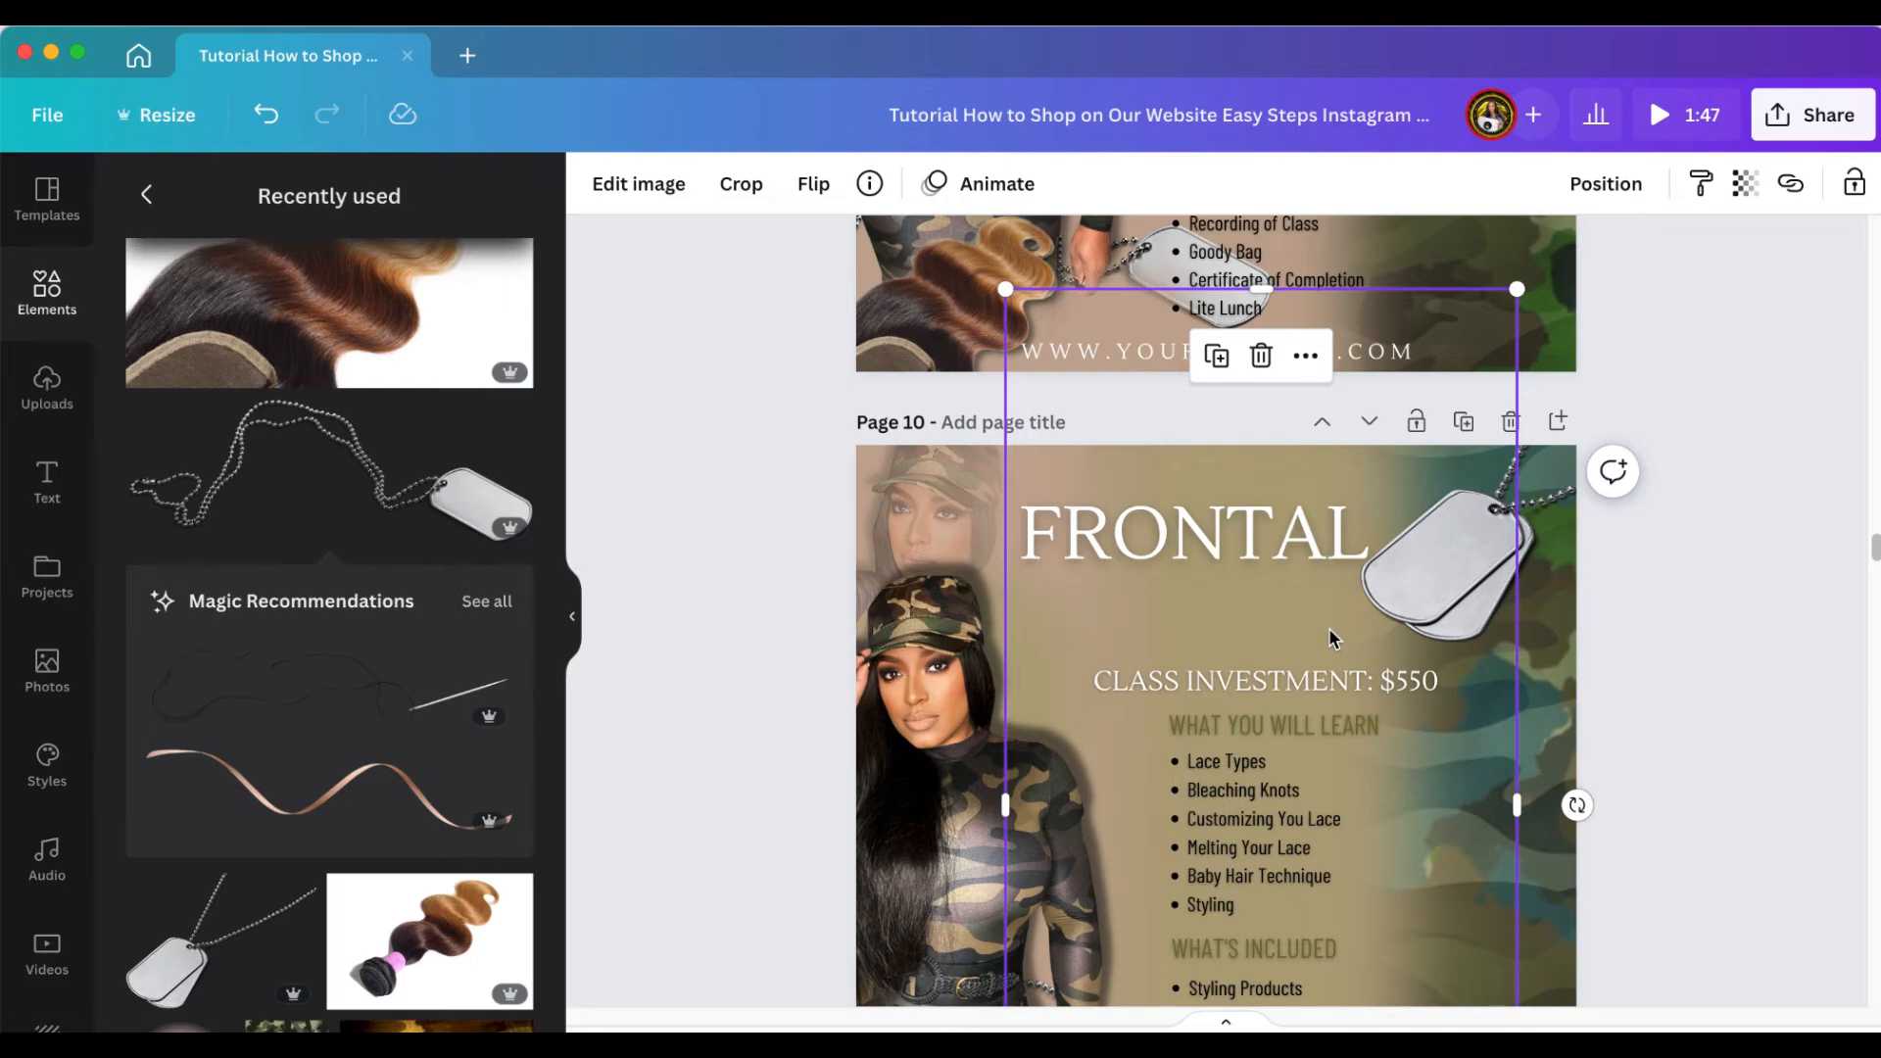
key(super+t)
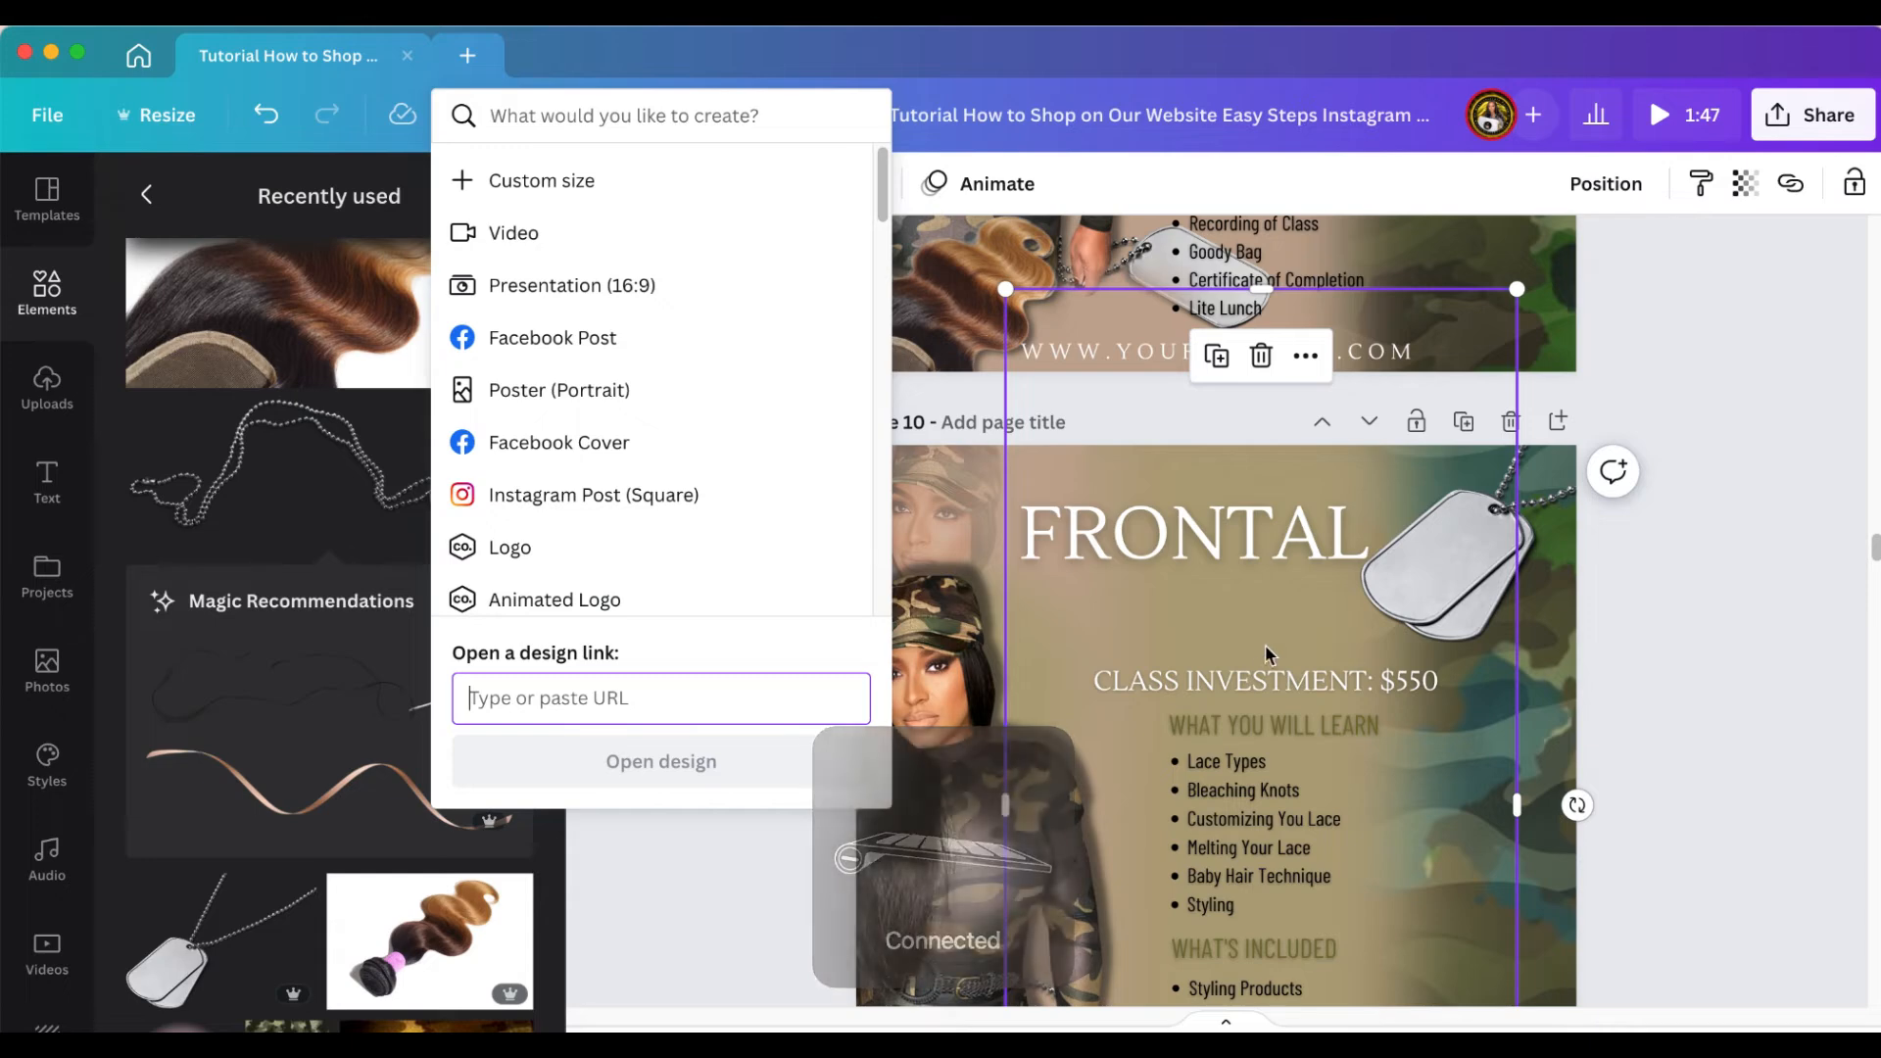
click(739, 916)
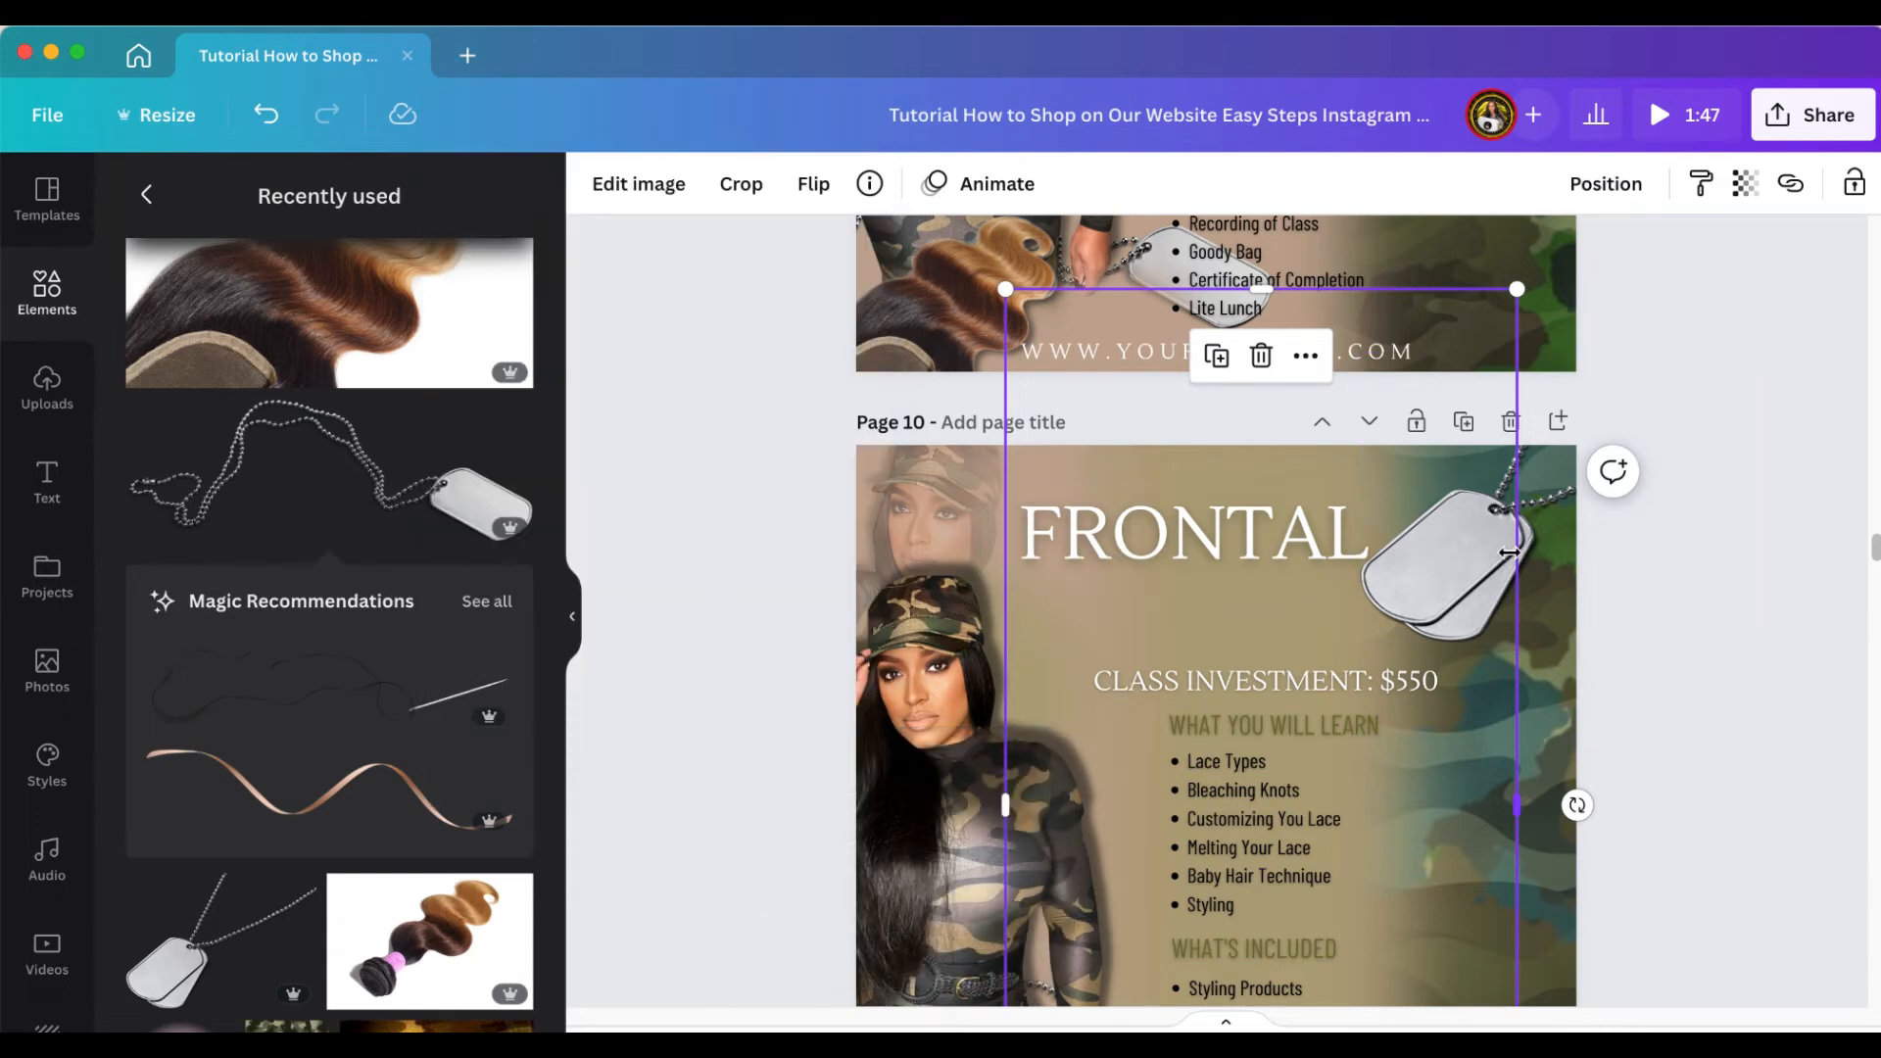
Add a text box reading "bootCamp" to page 10
click(1554, 661)
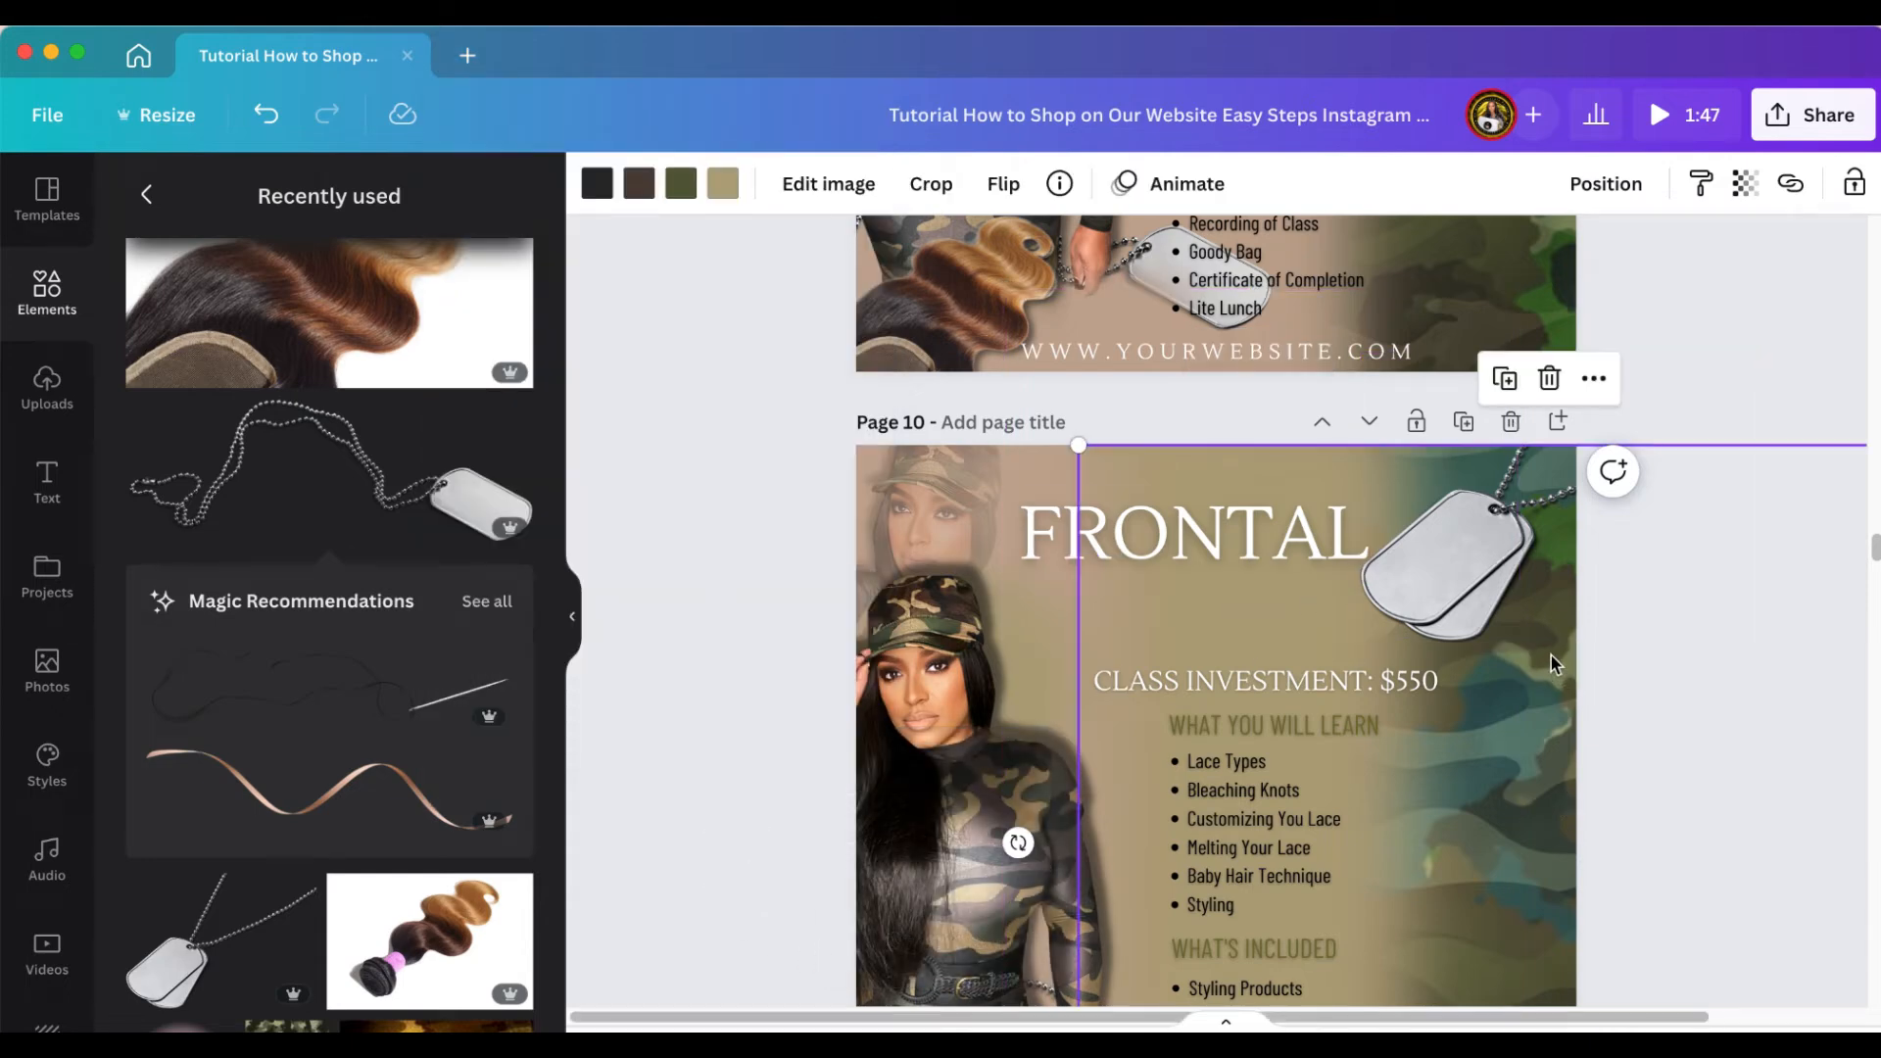
key(t)
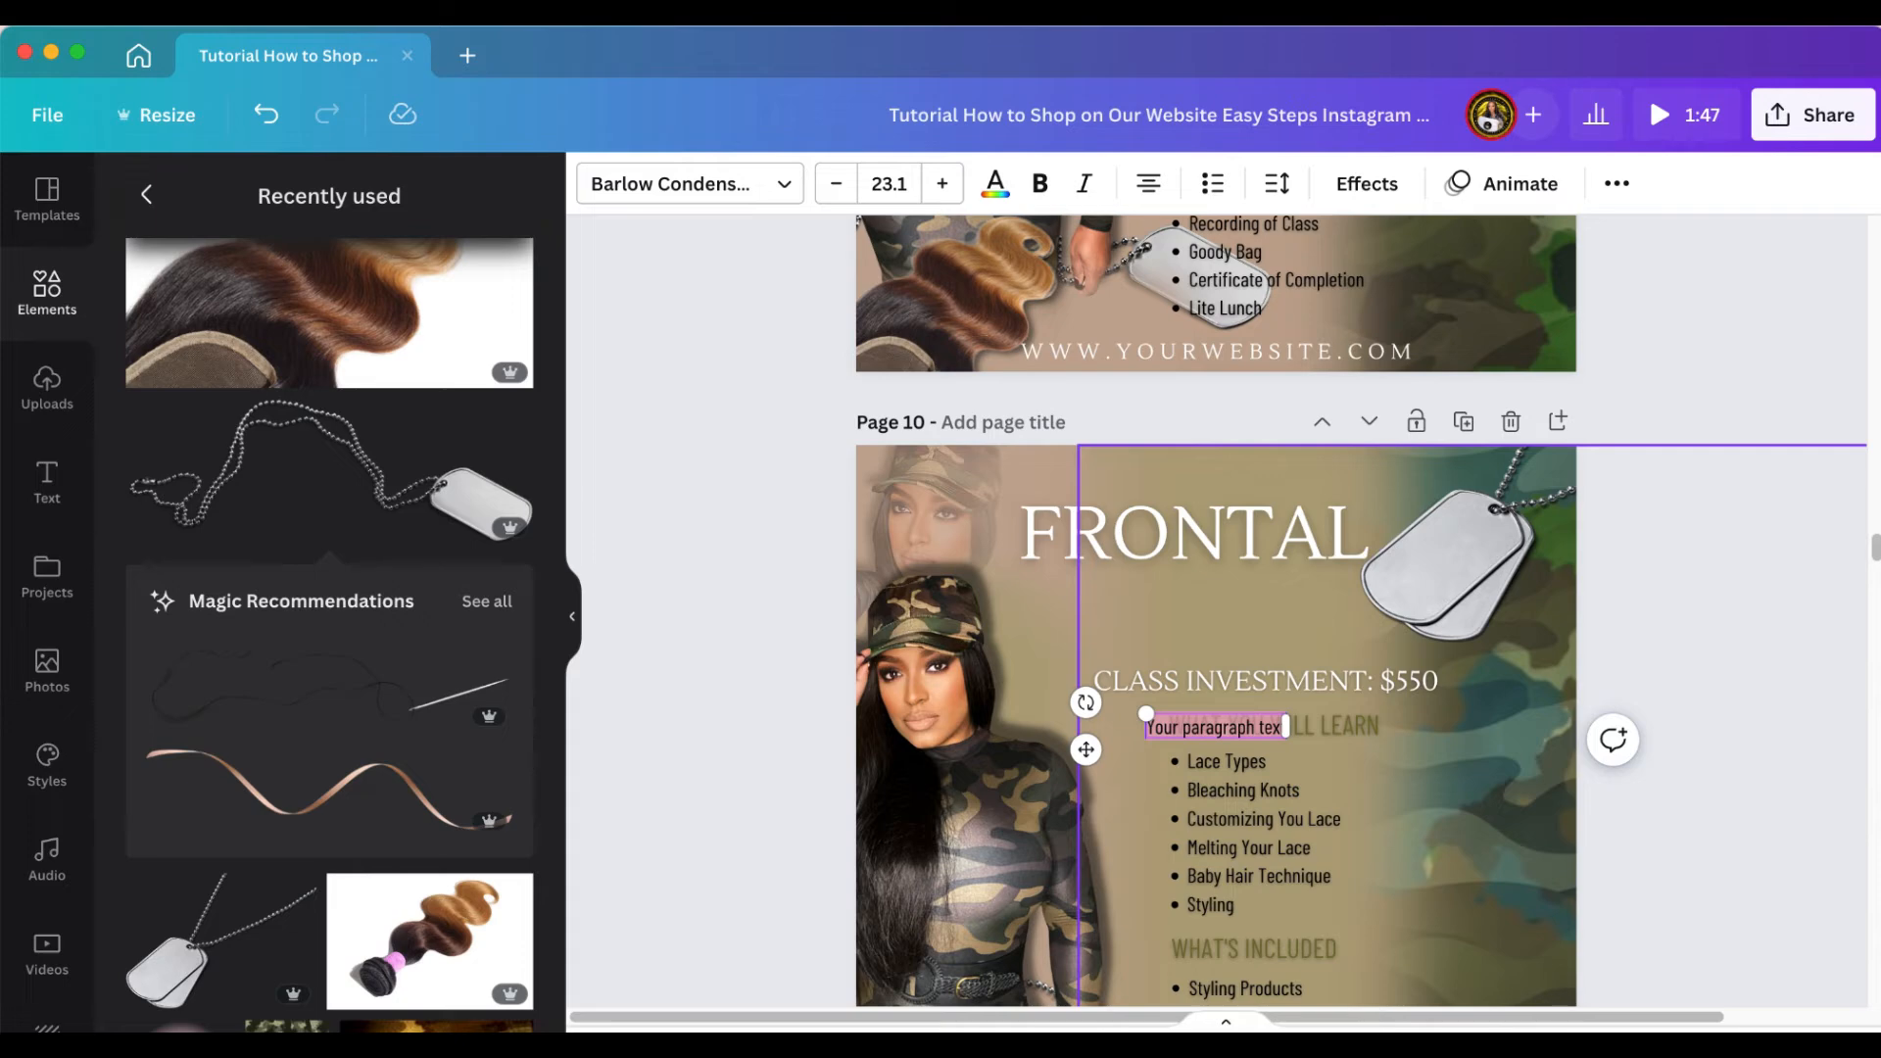
text(boo)
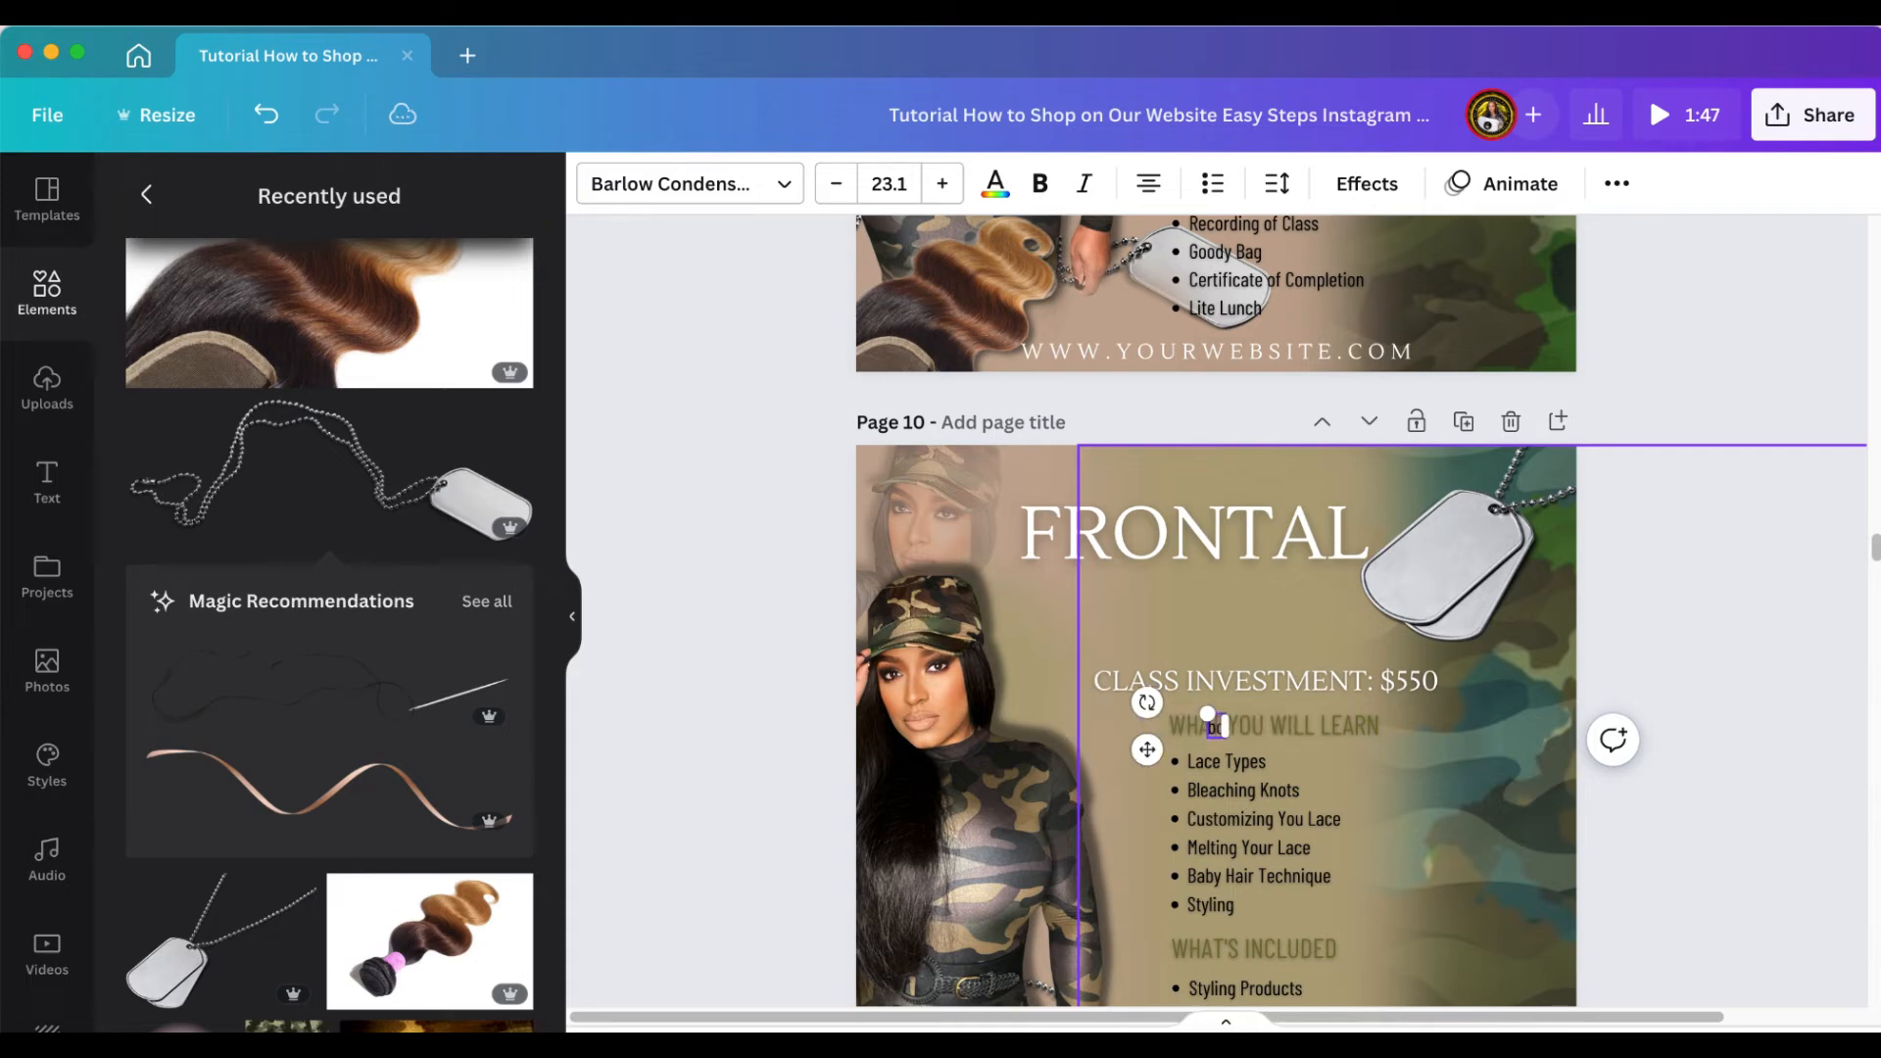
text(t)
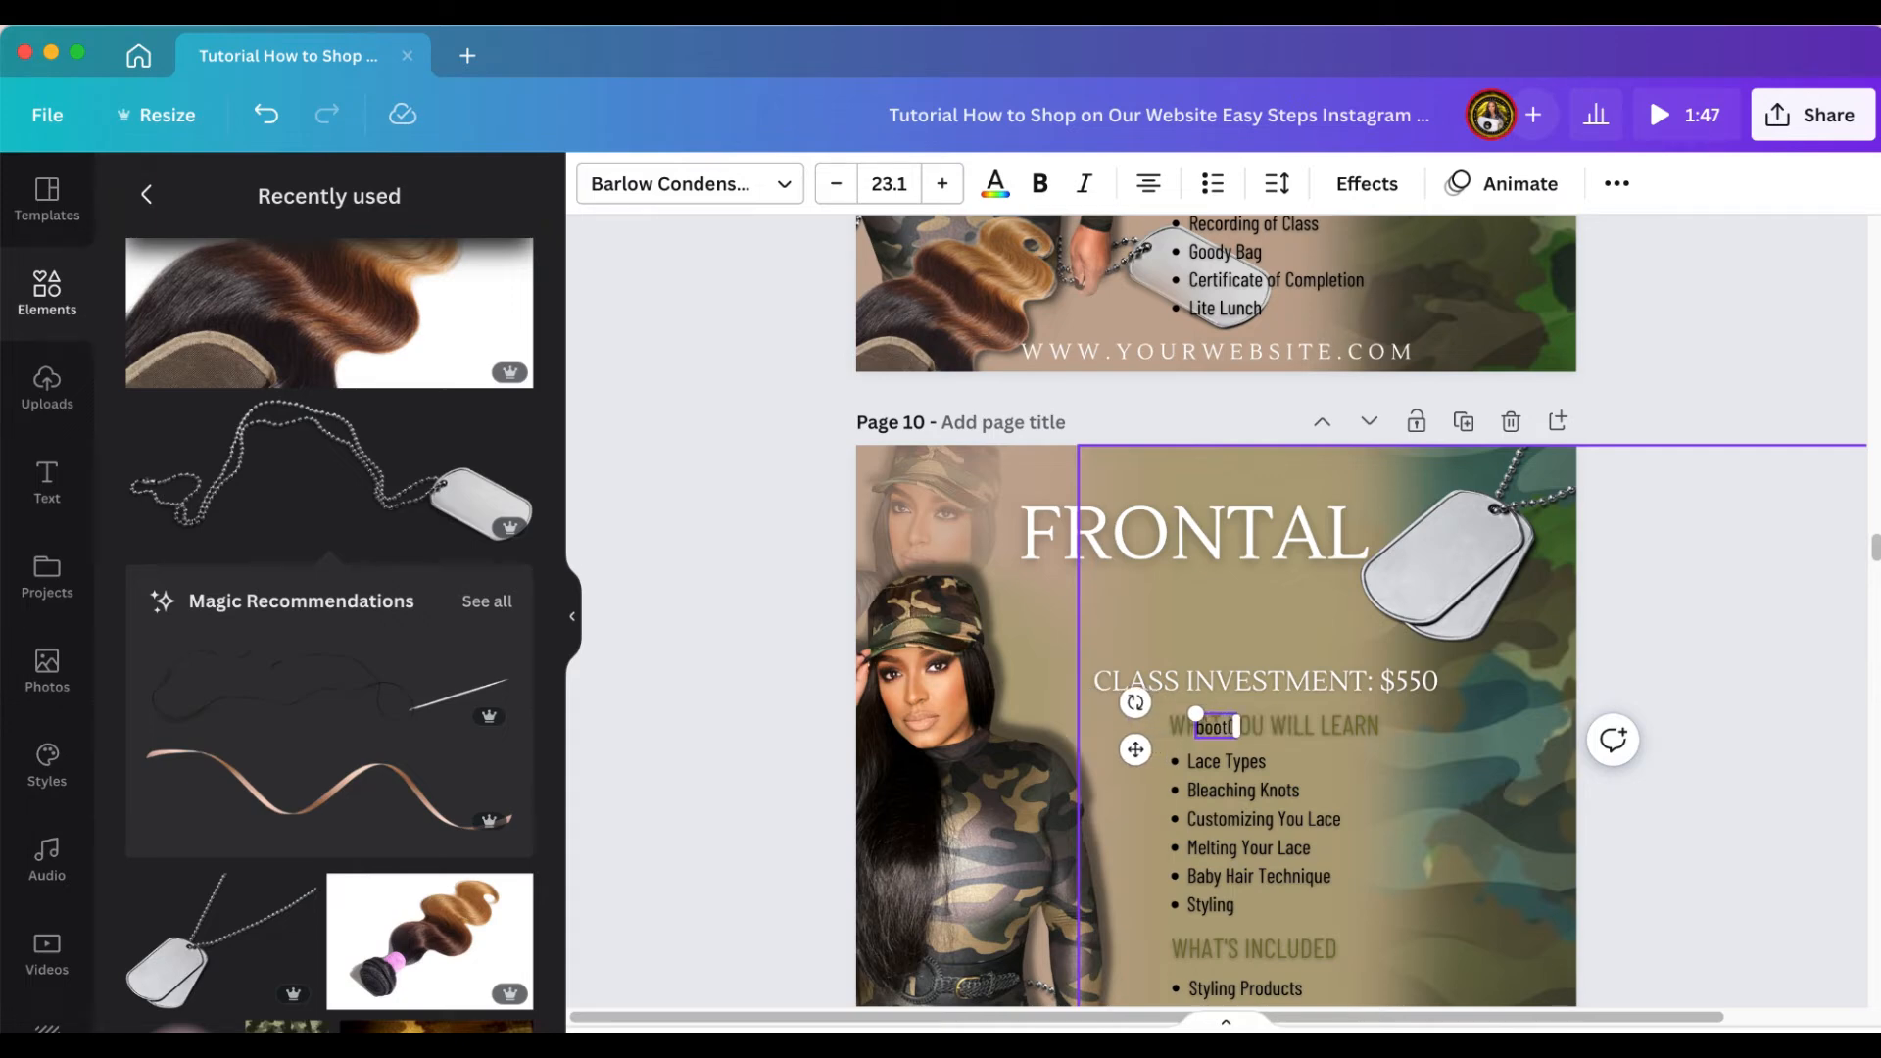
text(Camp)
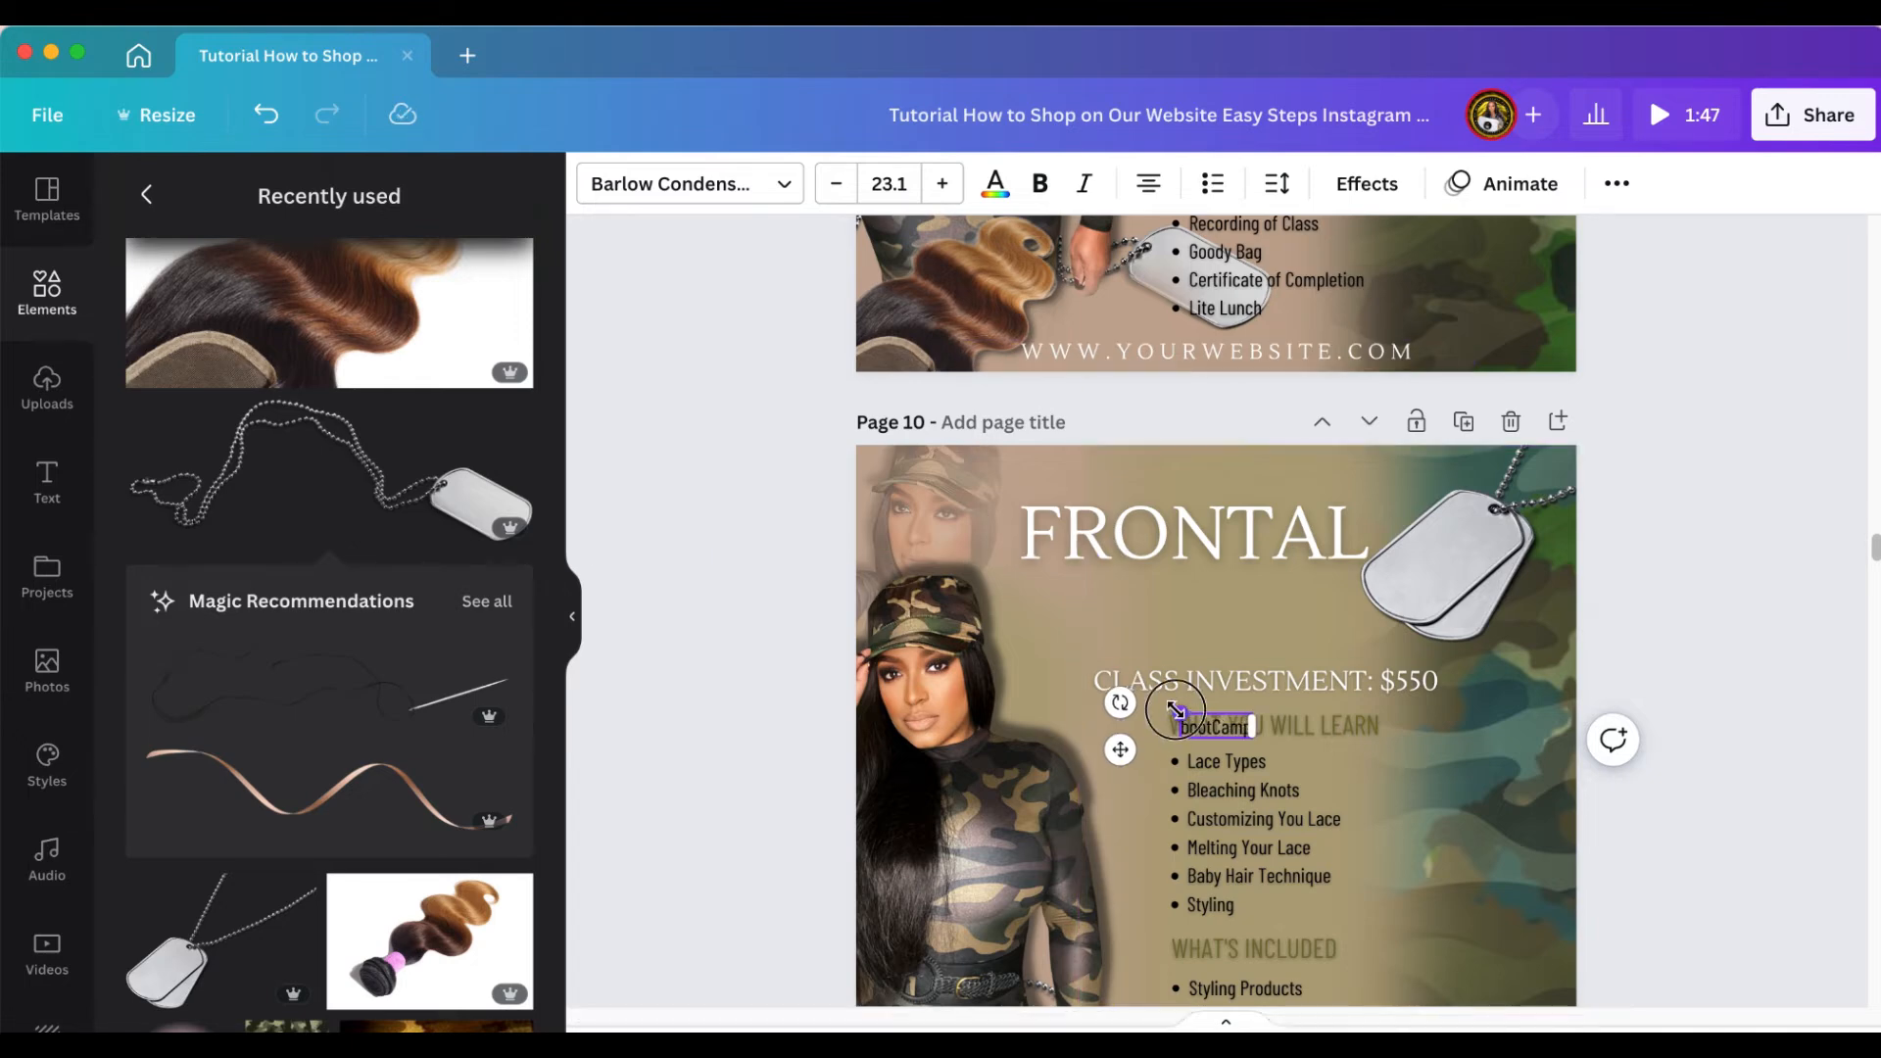
Set the "bootCamp" text in Moontime at about size 124 and place it just below the "FRONTAL" title, overlapping the dog tags
drag(1176, 709, 958, 637)
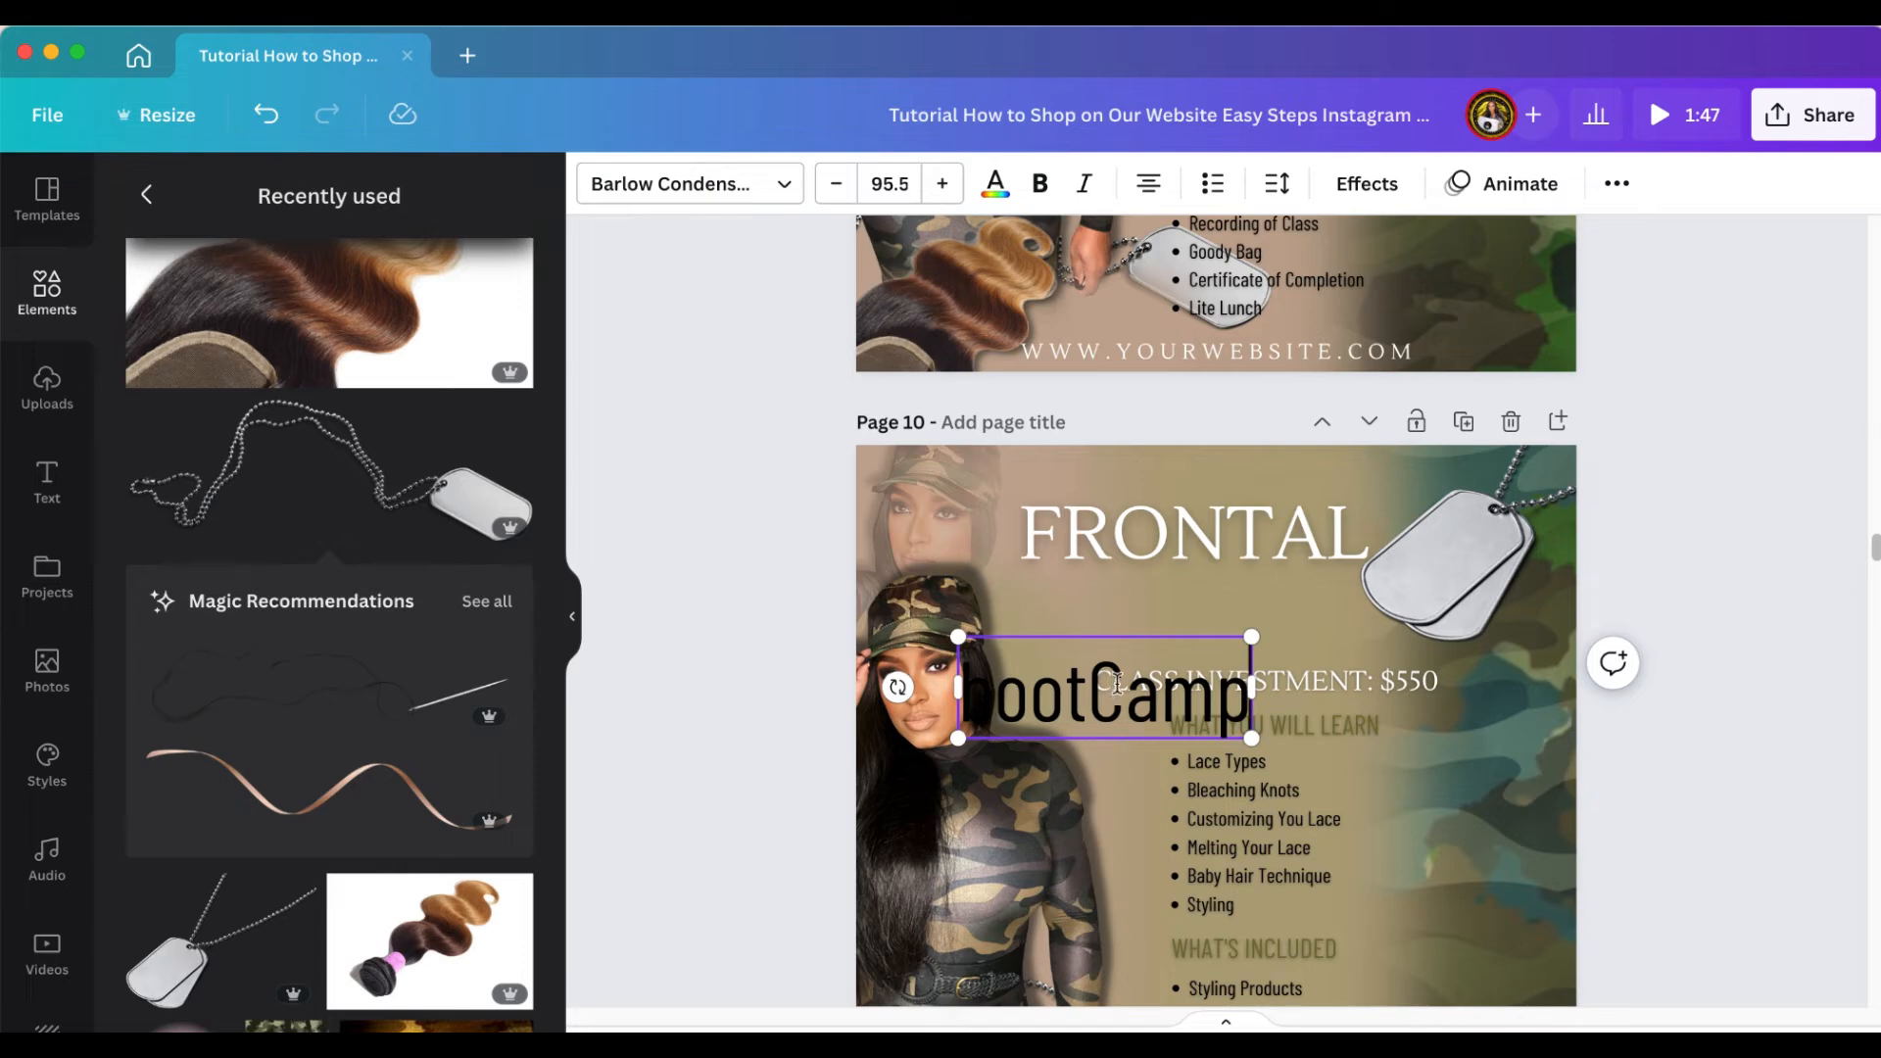
click(1672, 553)
drag(1121, 696, 1402, 618)
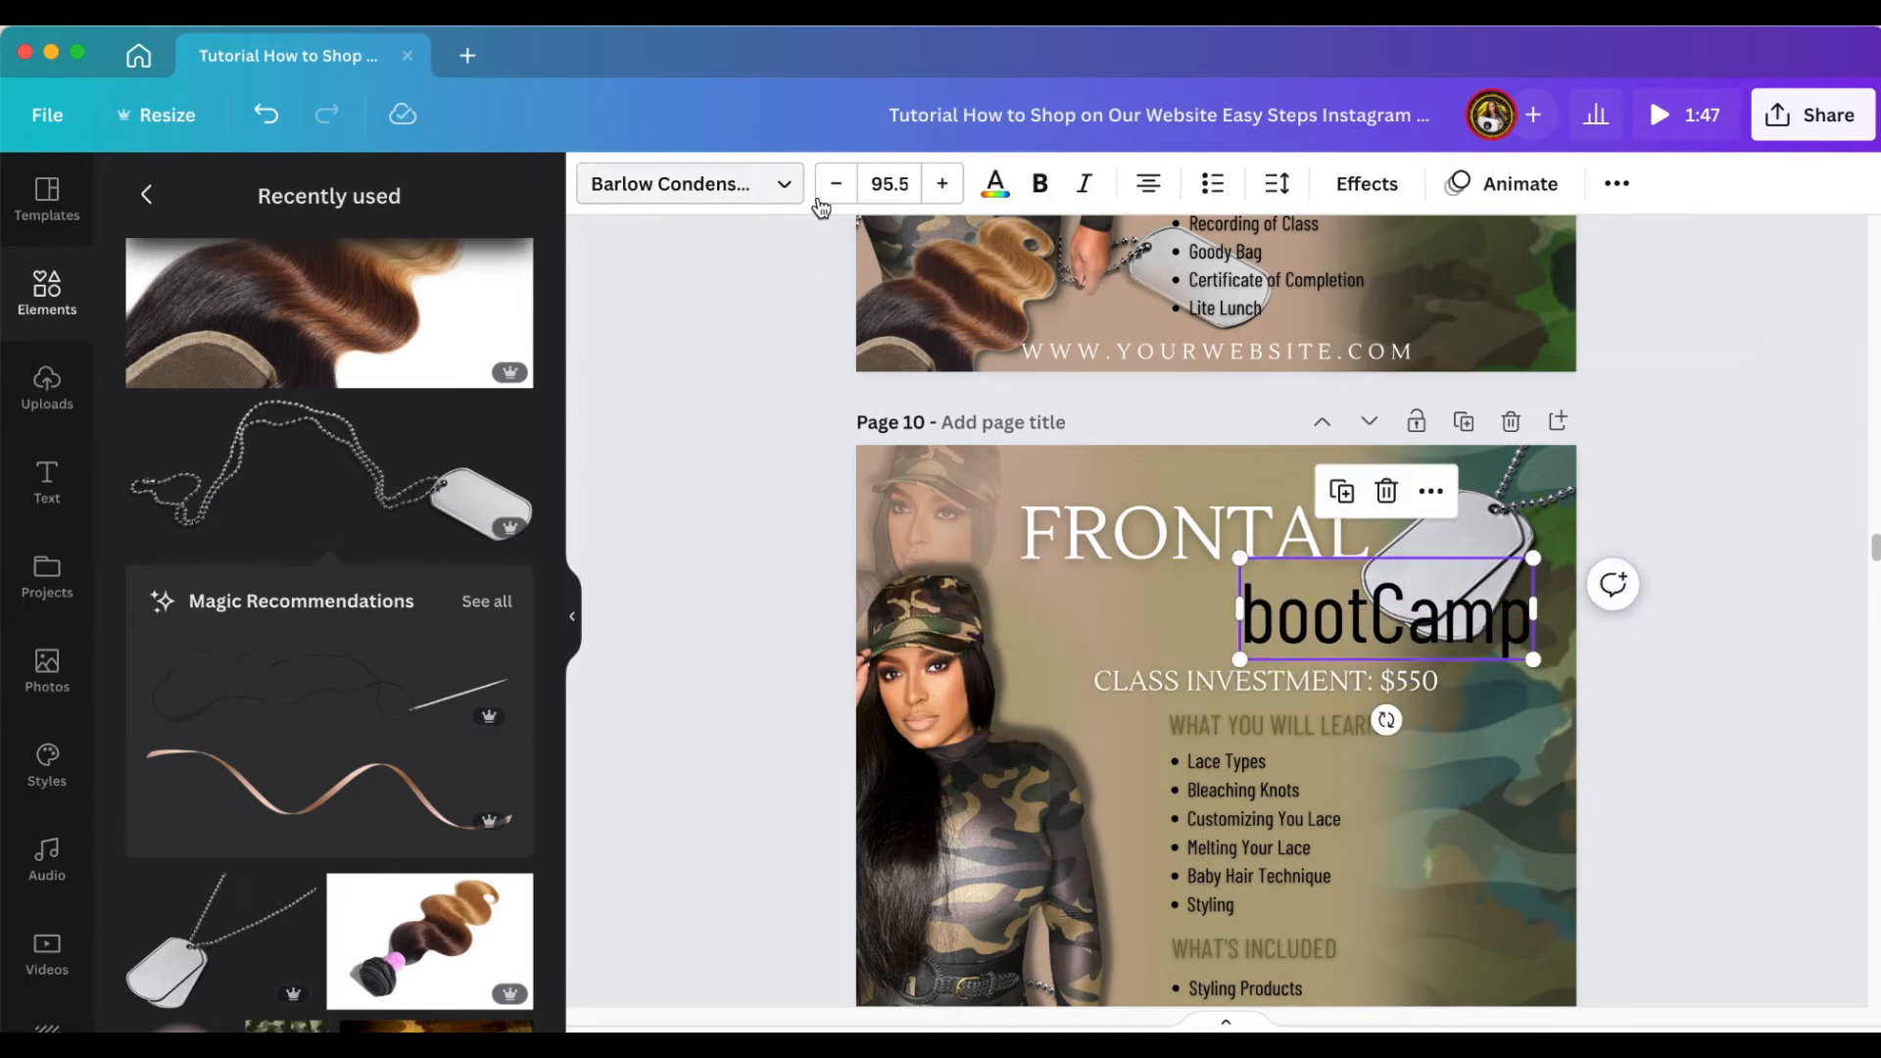
click(755, 194)
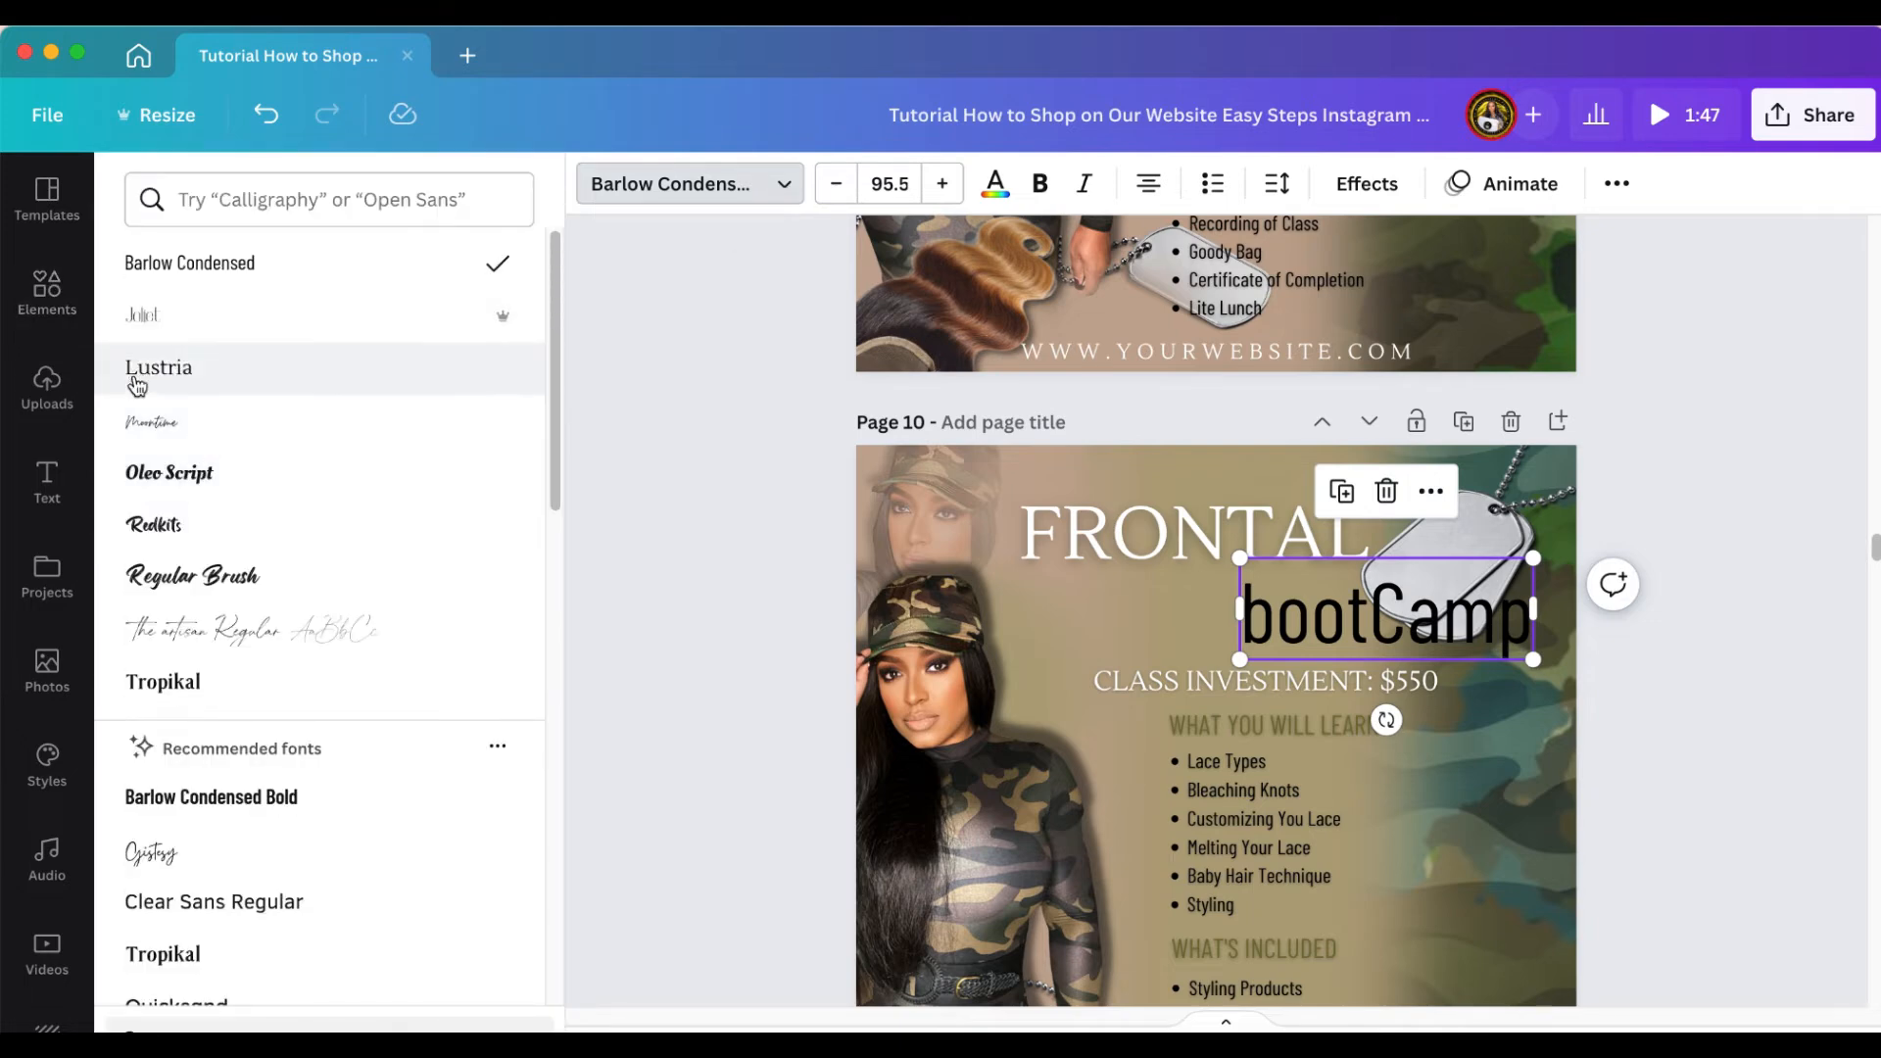
click(145, 421)
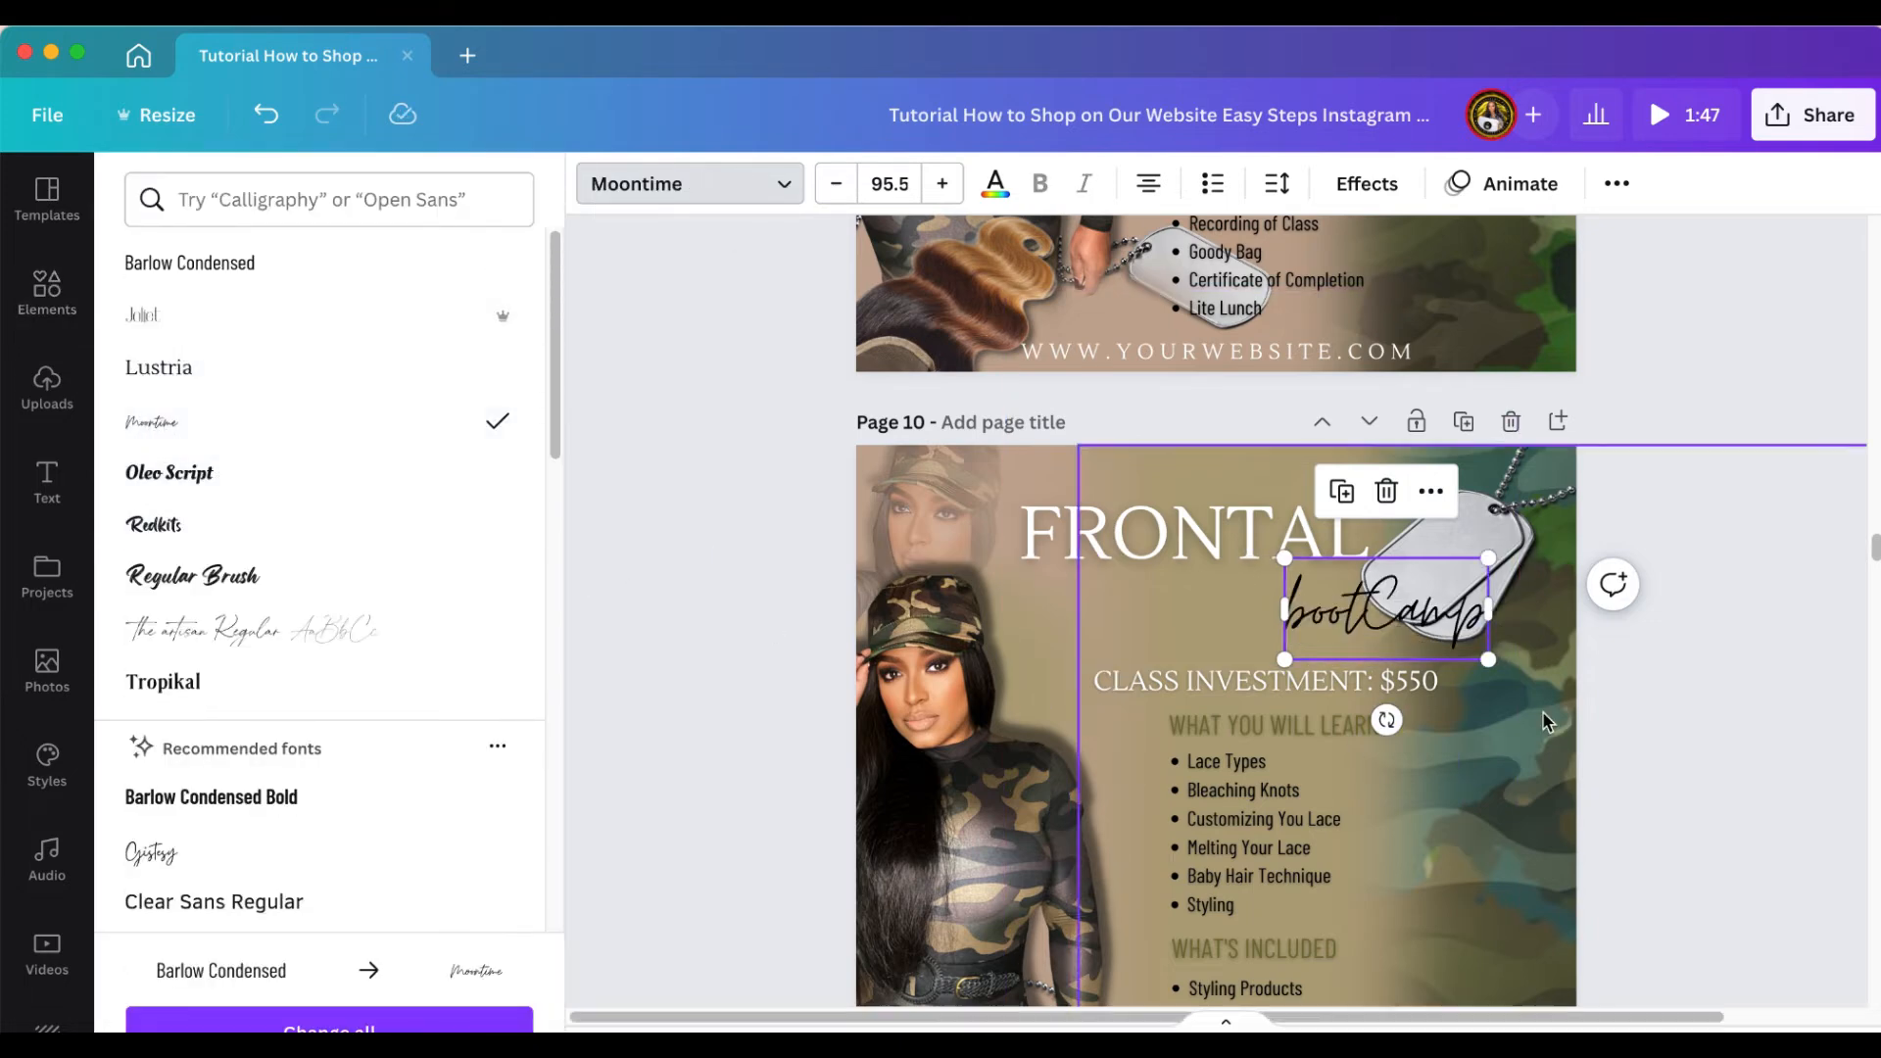
drag(1493, 662, 1416, 689)
Duplicate the "bootCamp" text twice
click(1348, 471)
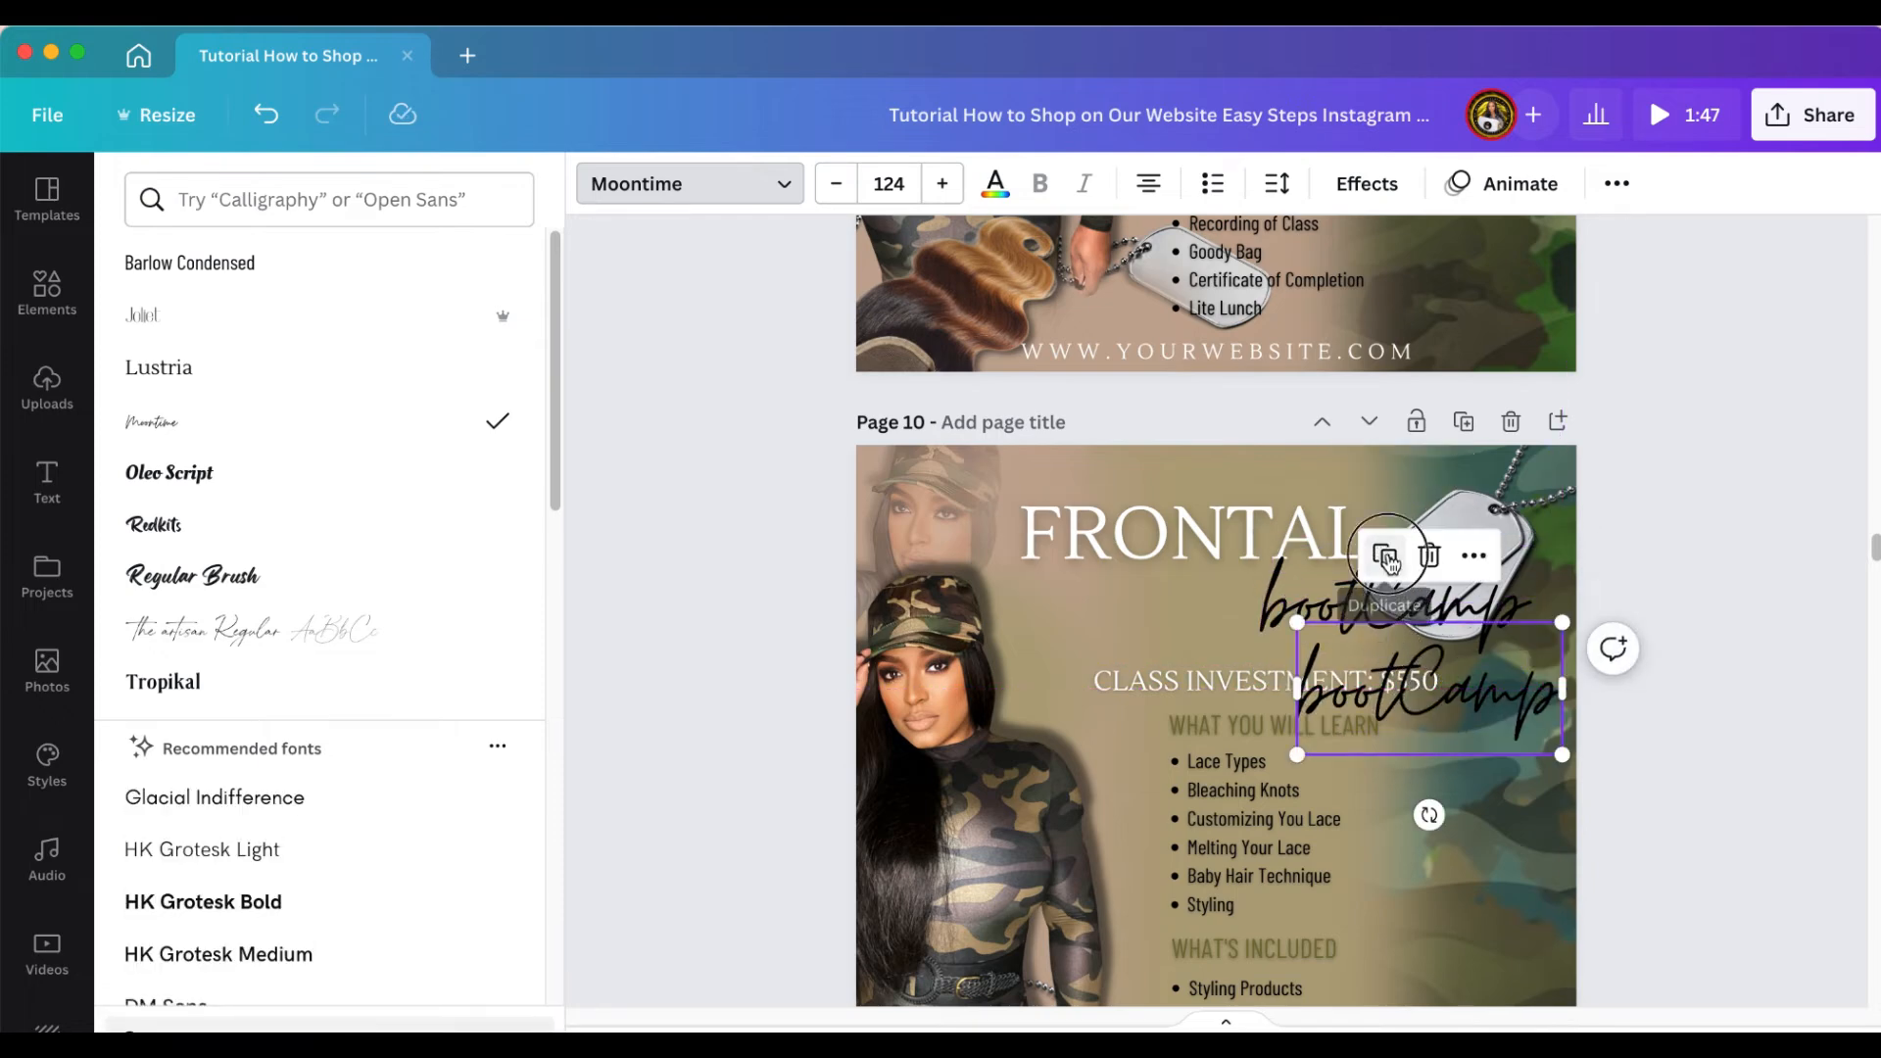
click(1388, 560)
Color the uppermost "bootCamp" text white and give it the Hollow effect with thickness 65
click(1369, 592)
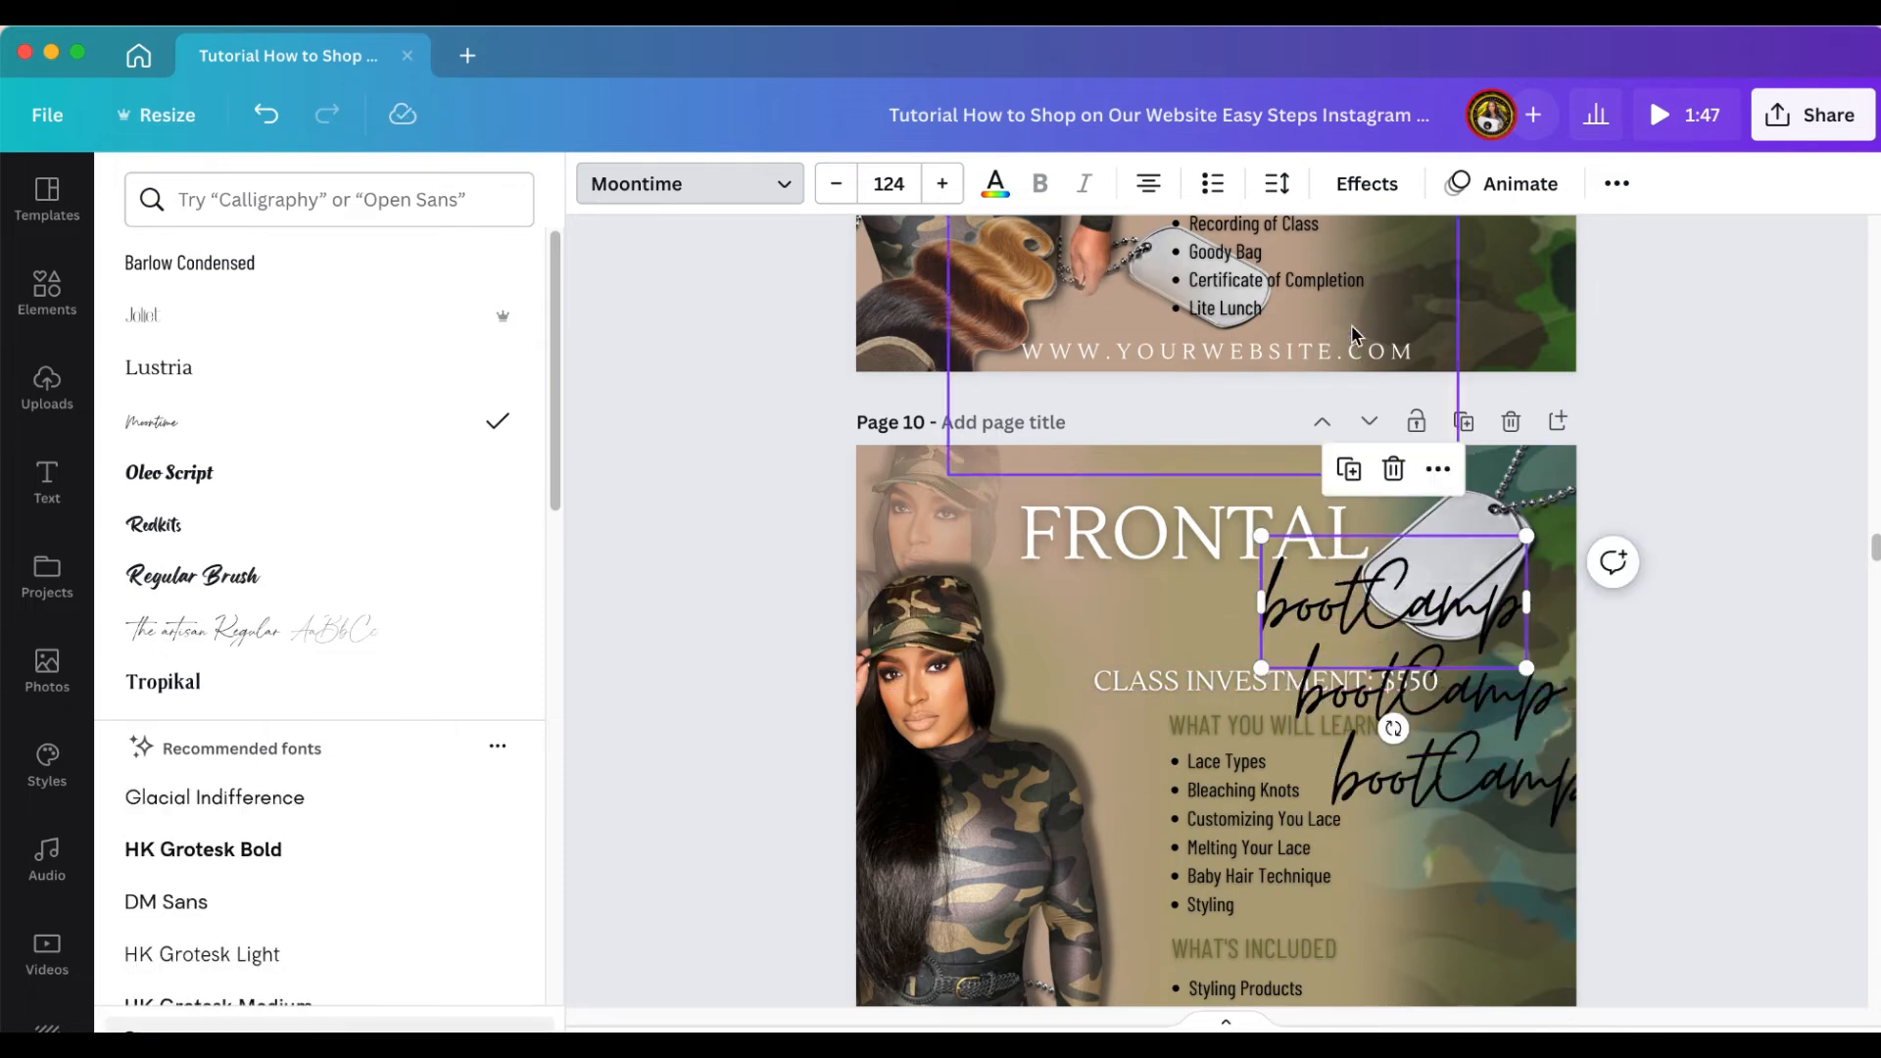
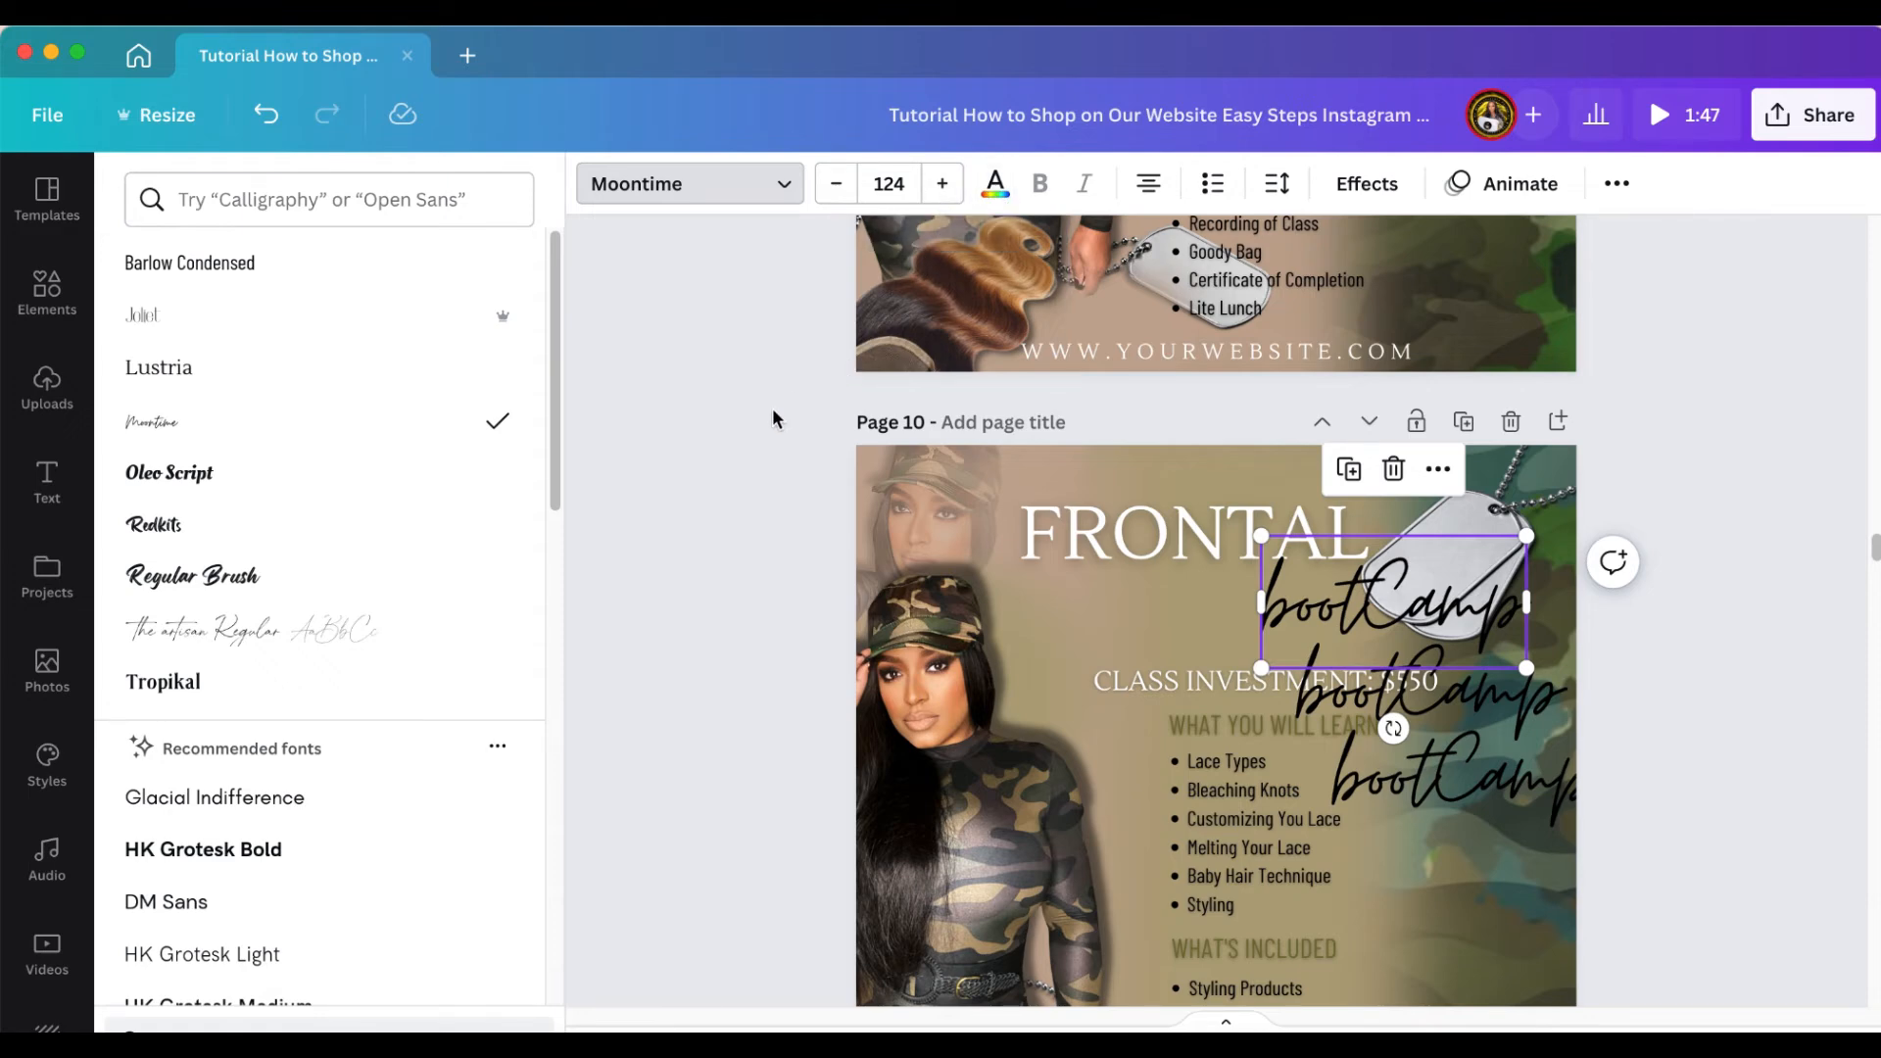
click(1367, 184)
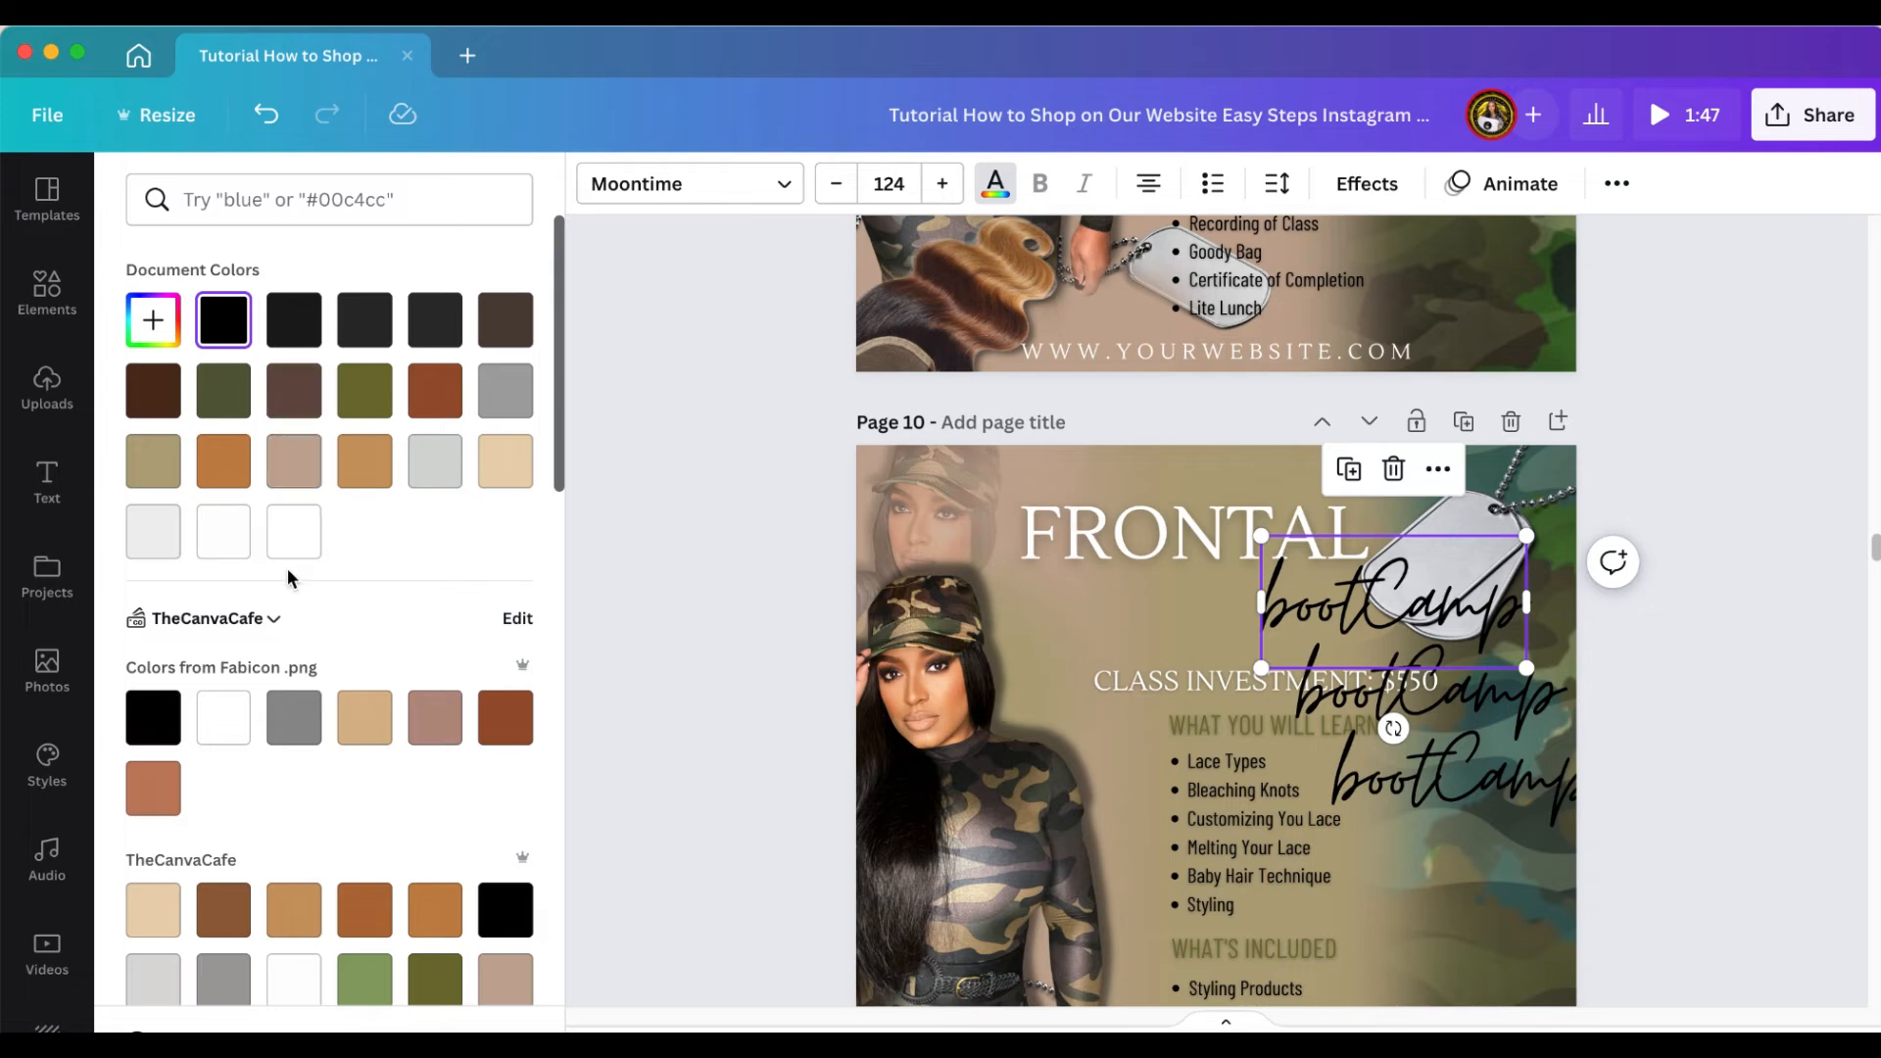
click(292, 530)
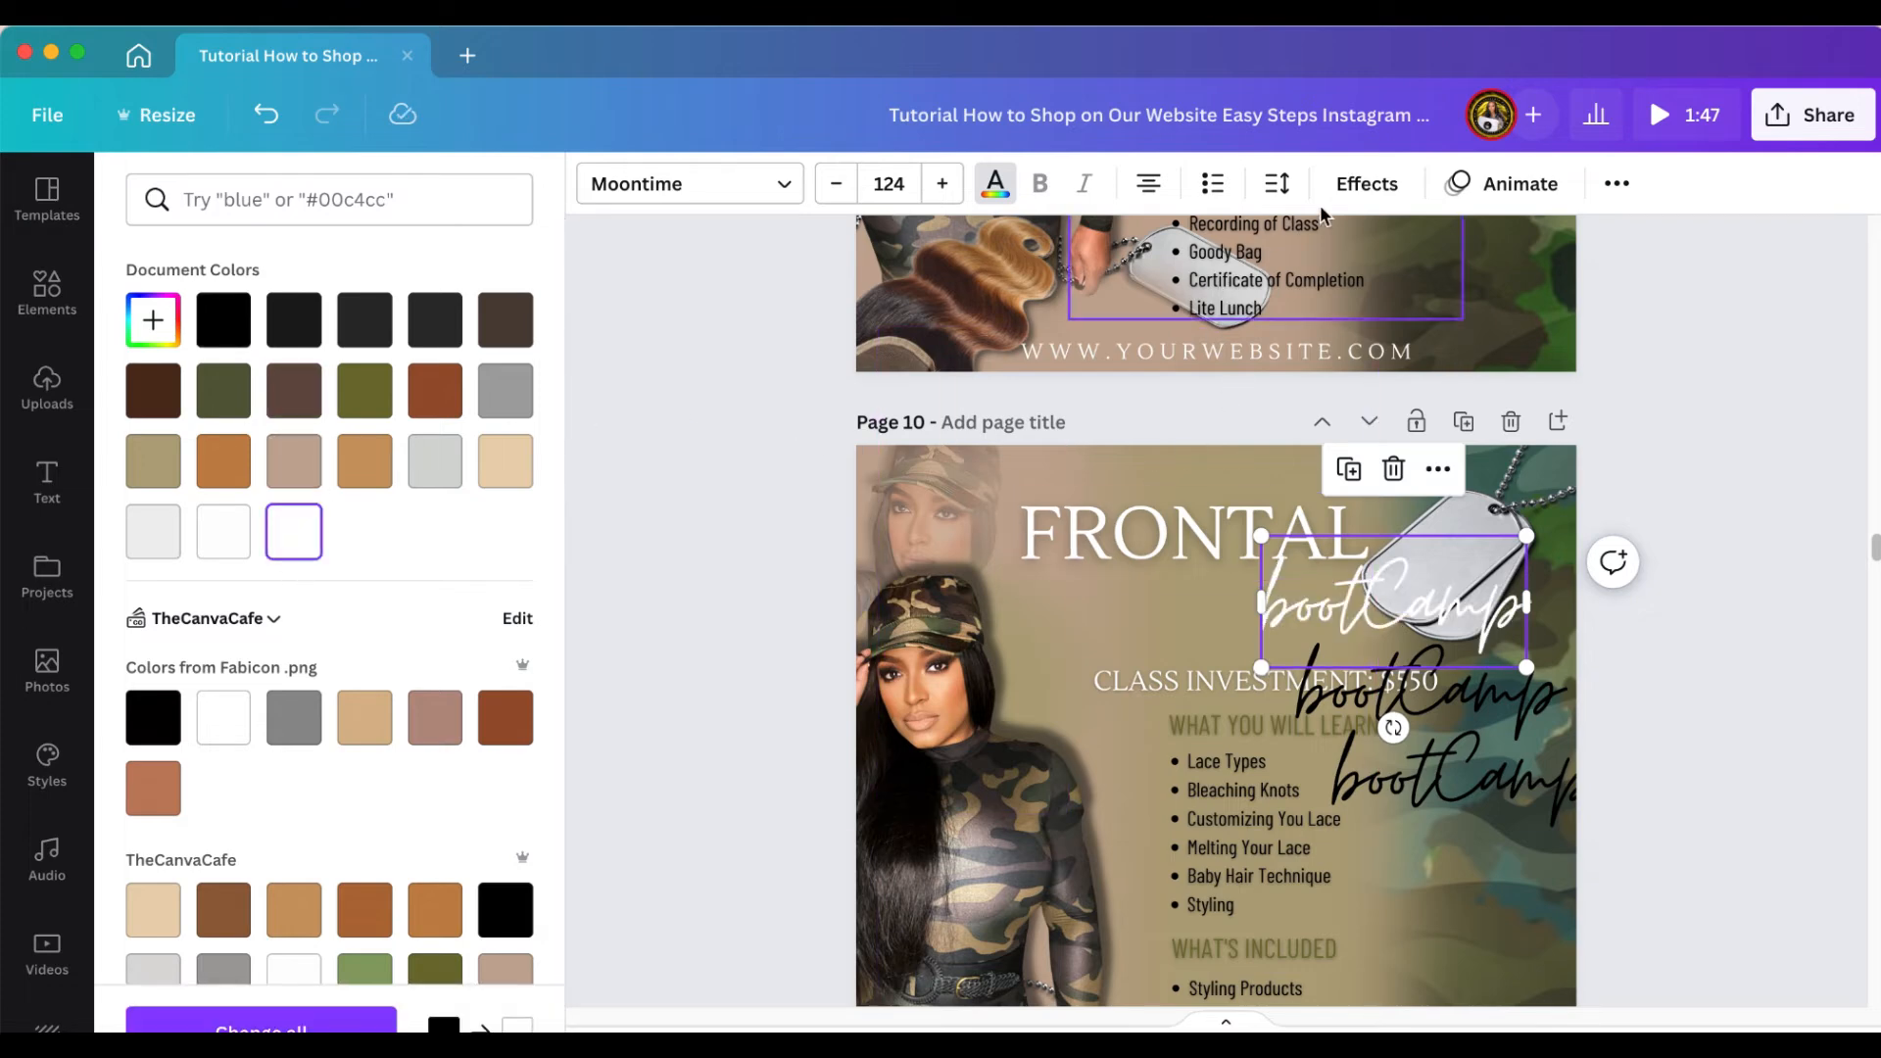
click(1367, 183)
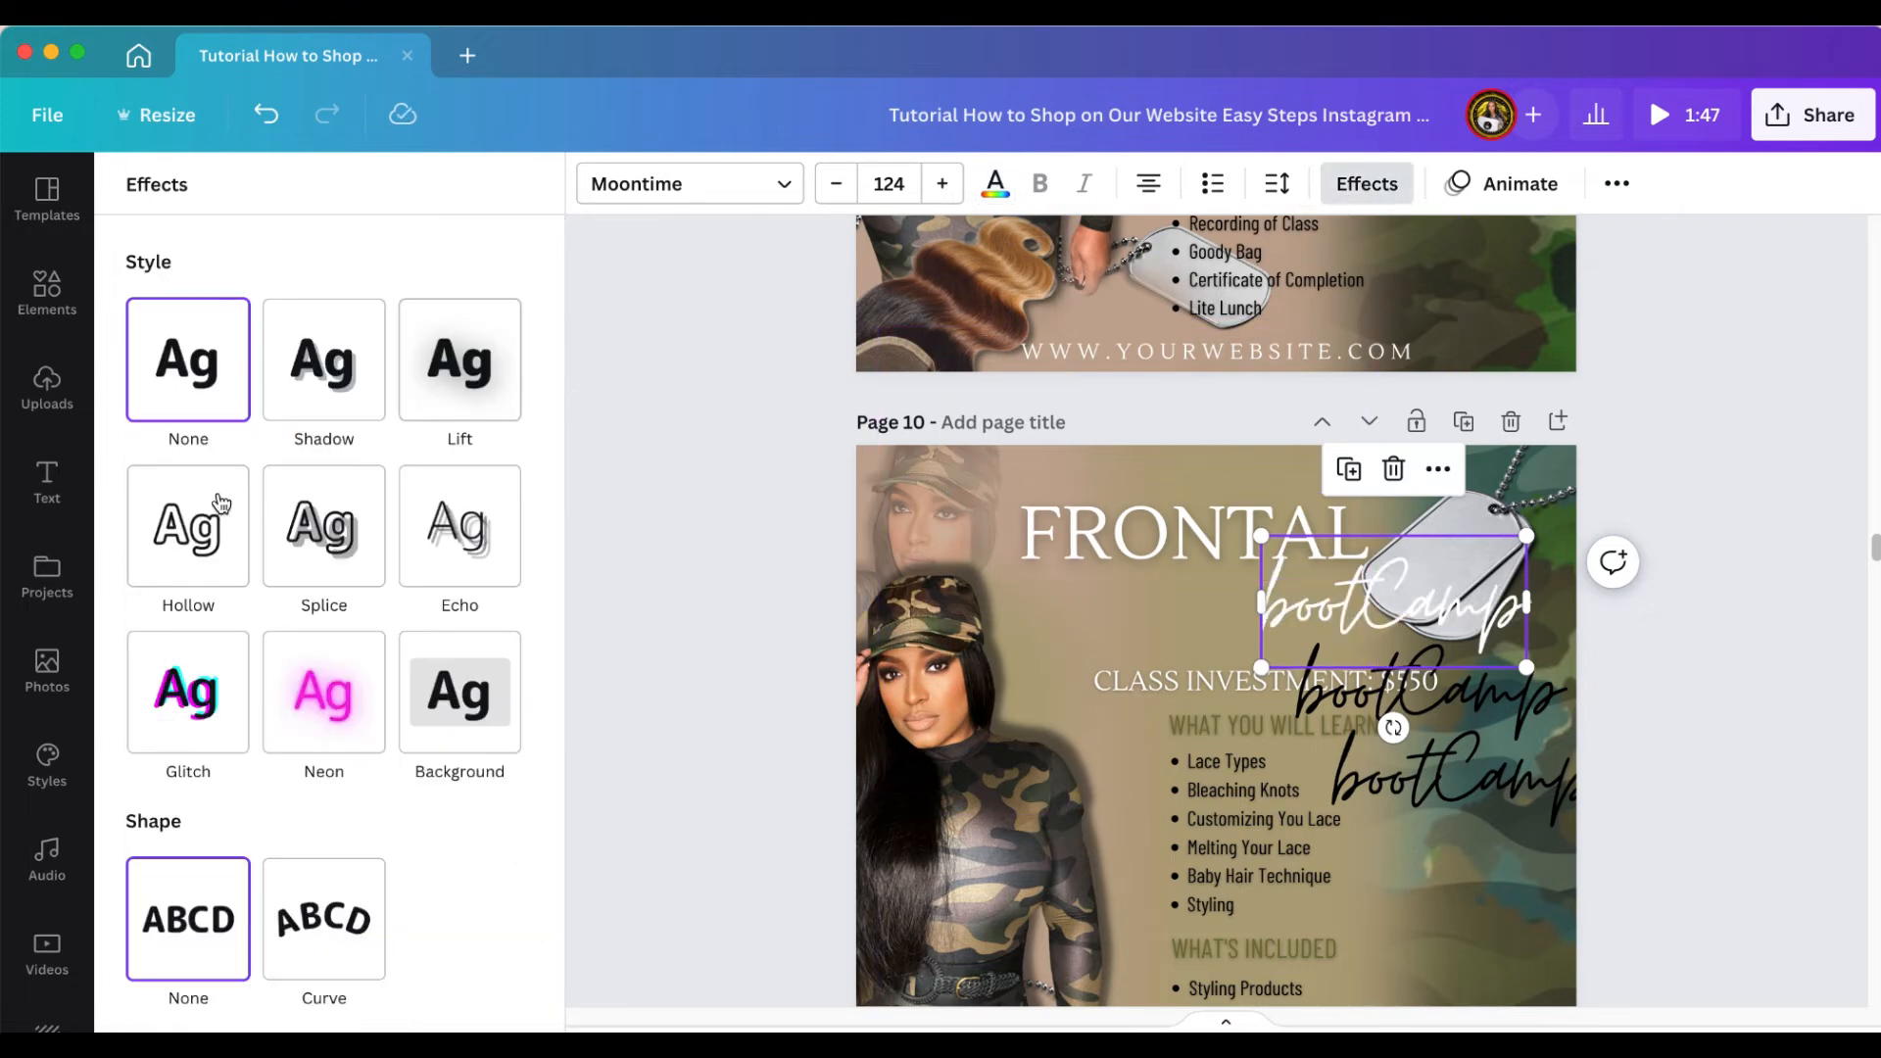
click(211, 556)
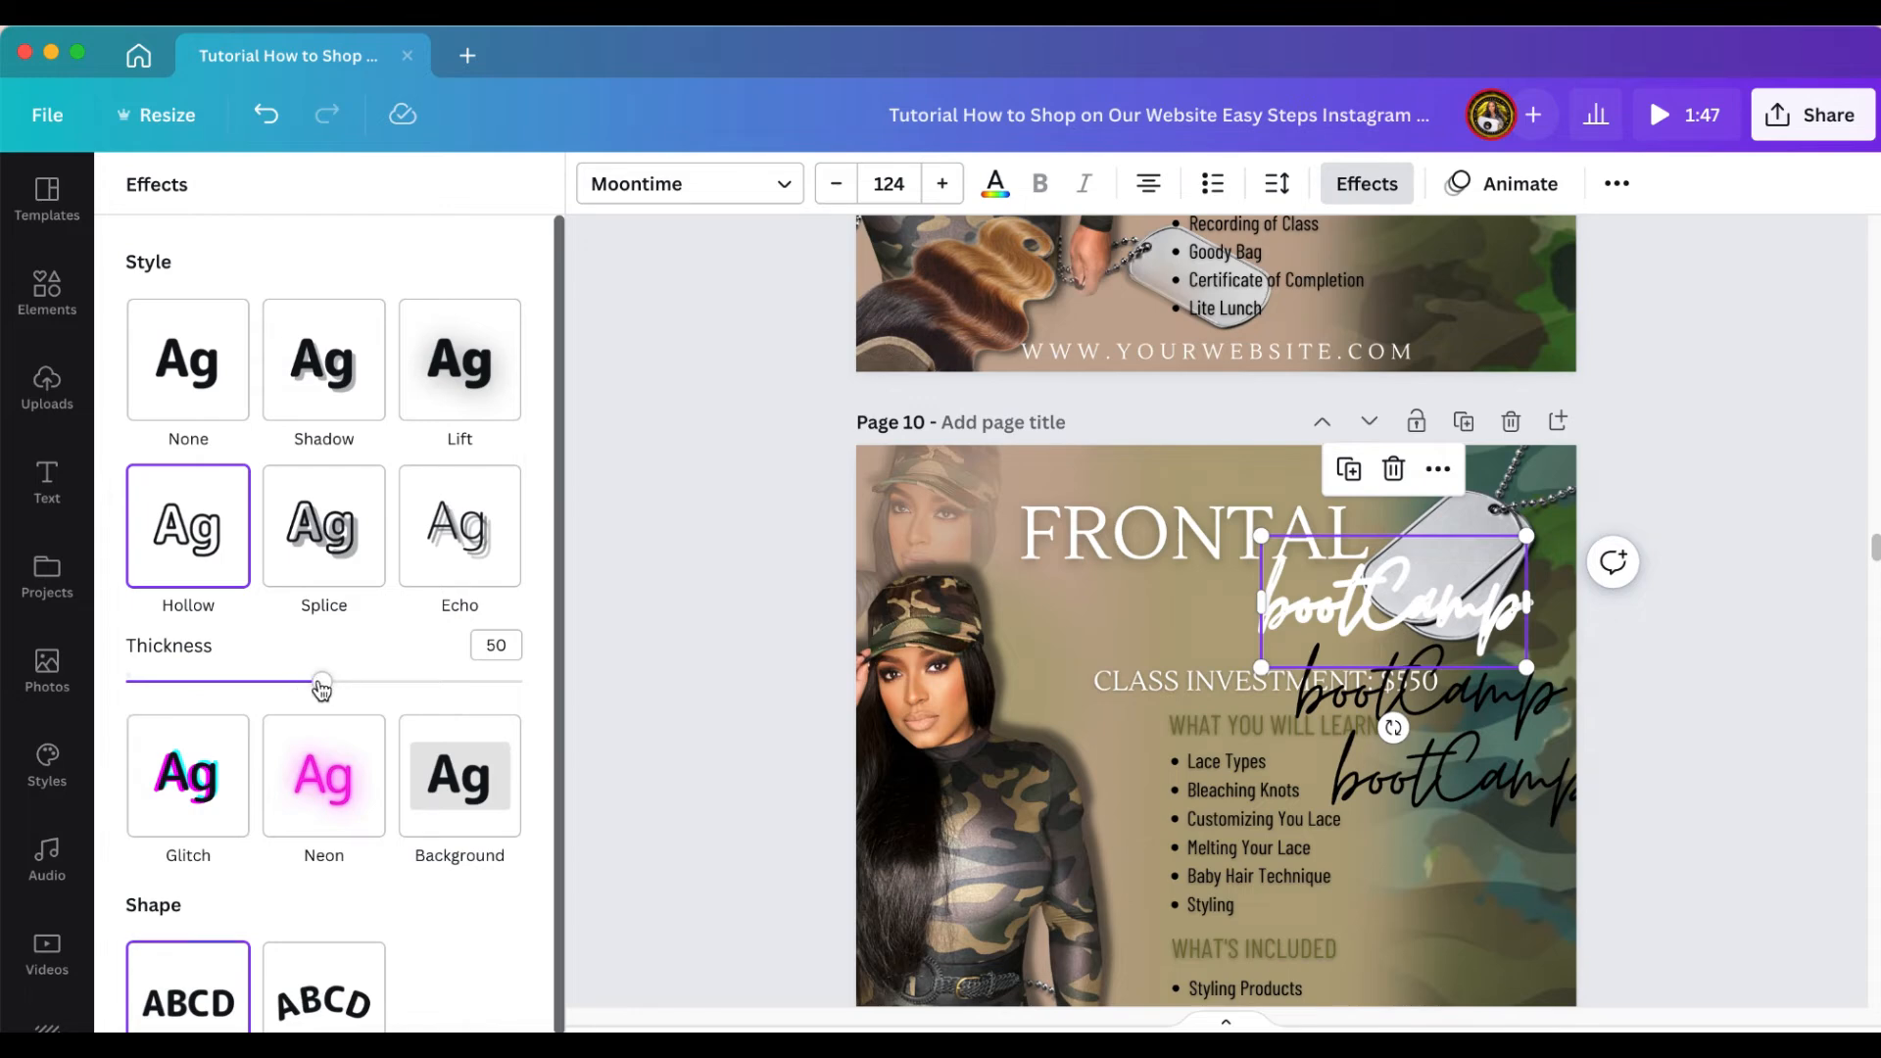
drag(322, 685, 385, 698)
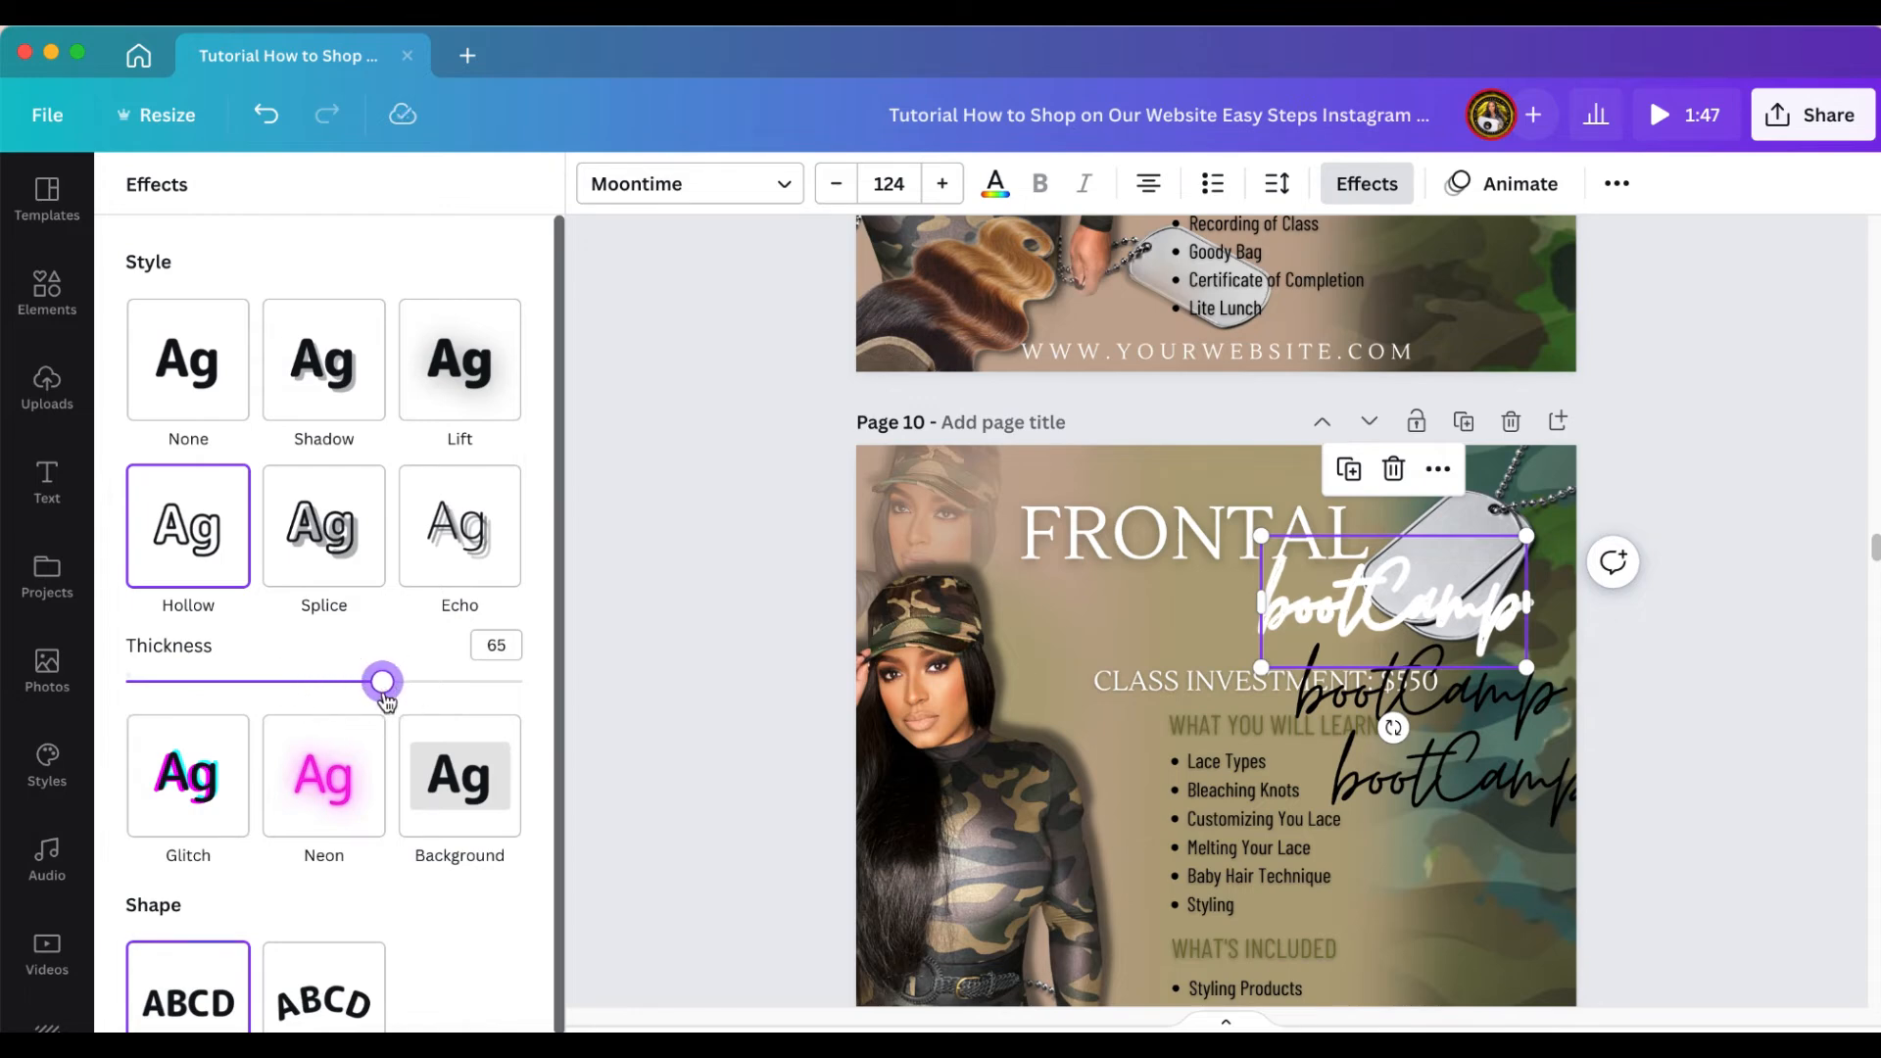
Color the middle "bootCamp" copy olive green and give it the Hollow effect with thickness 50
click(1429, 679)
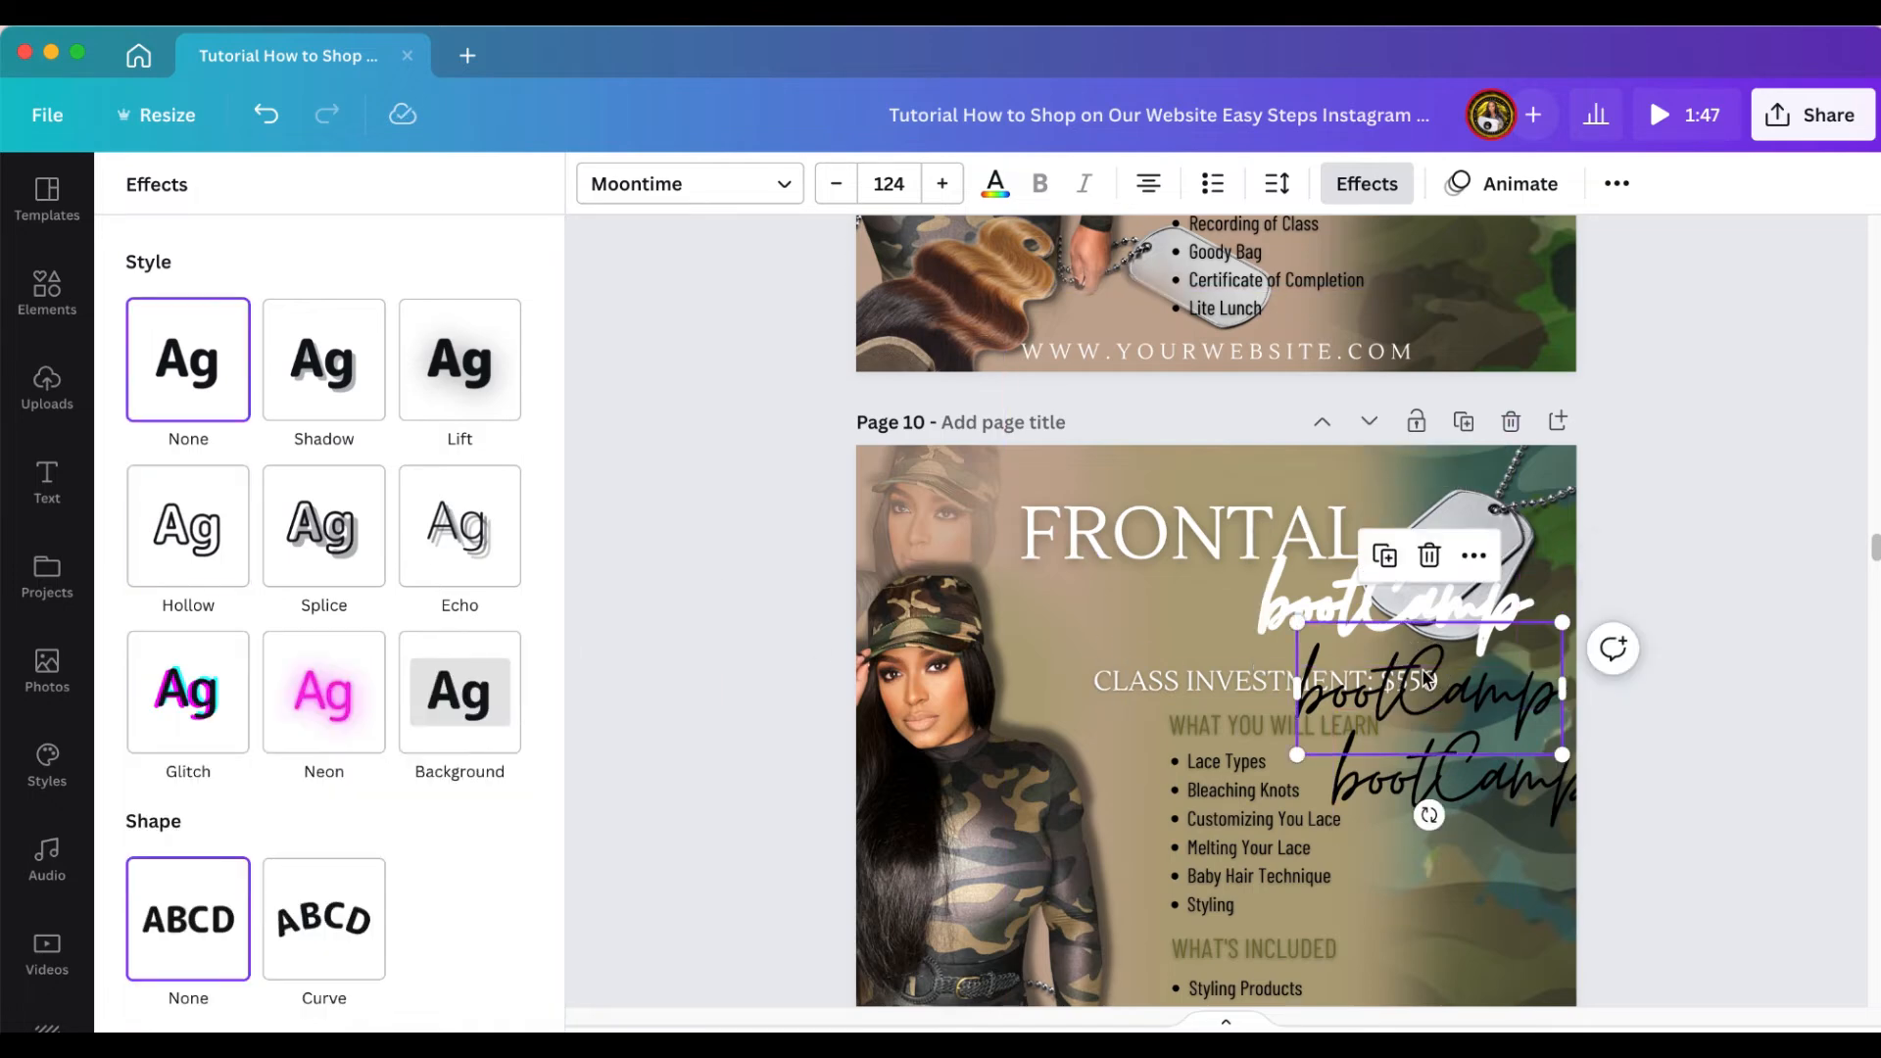
click(996, 186)
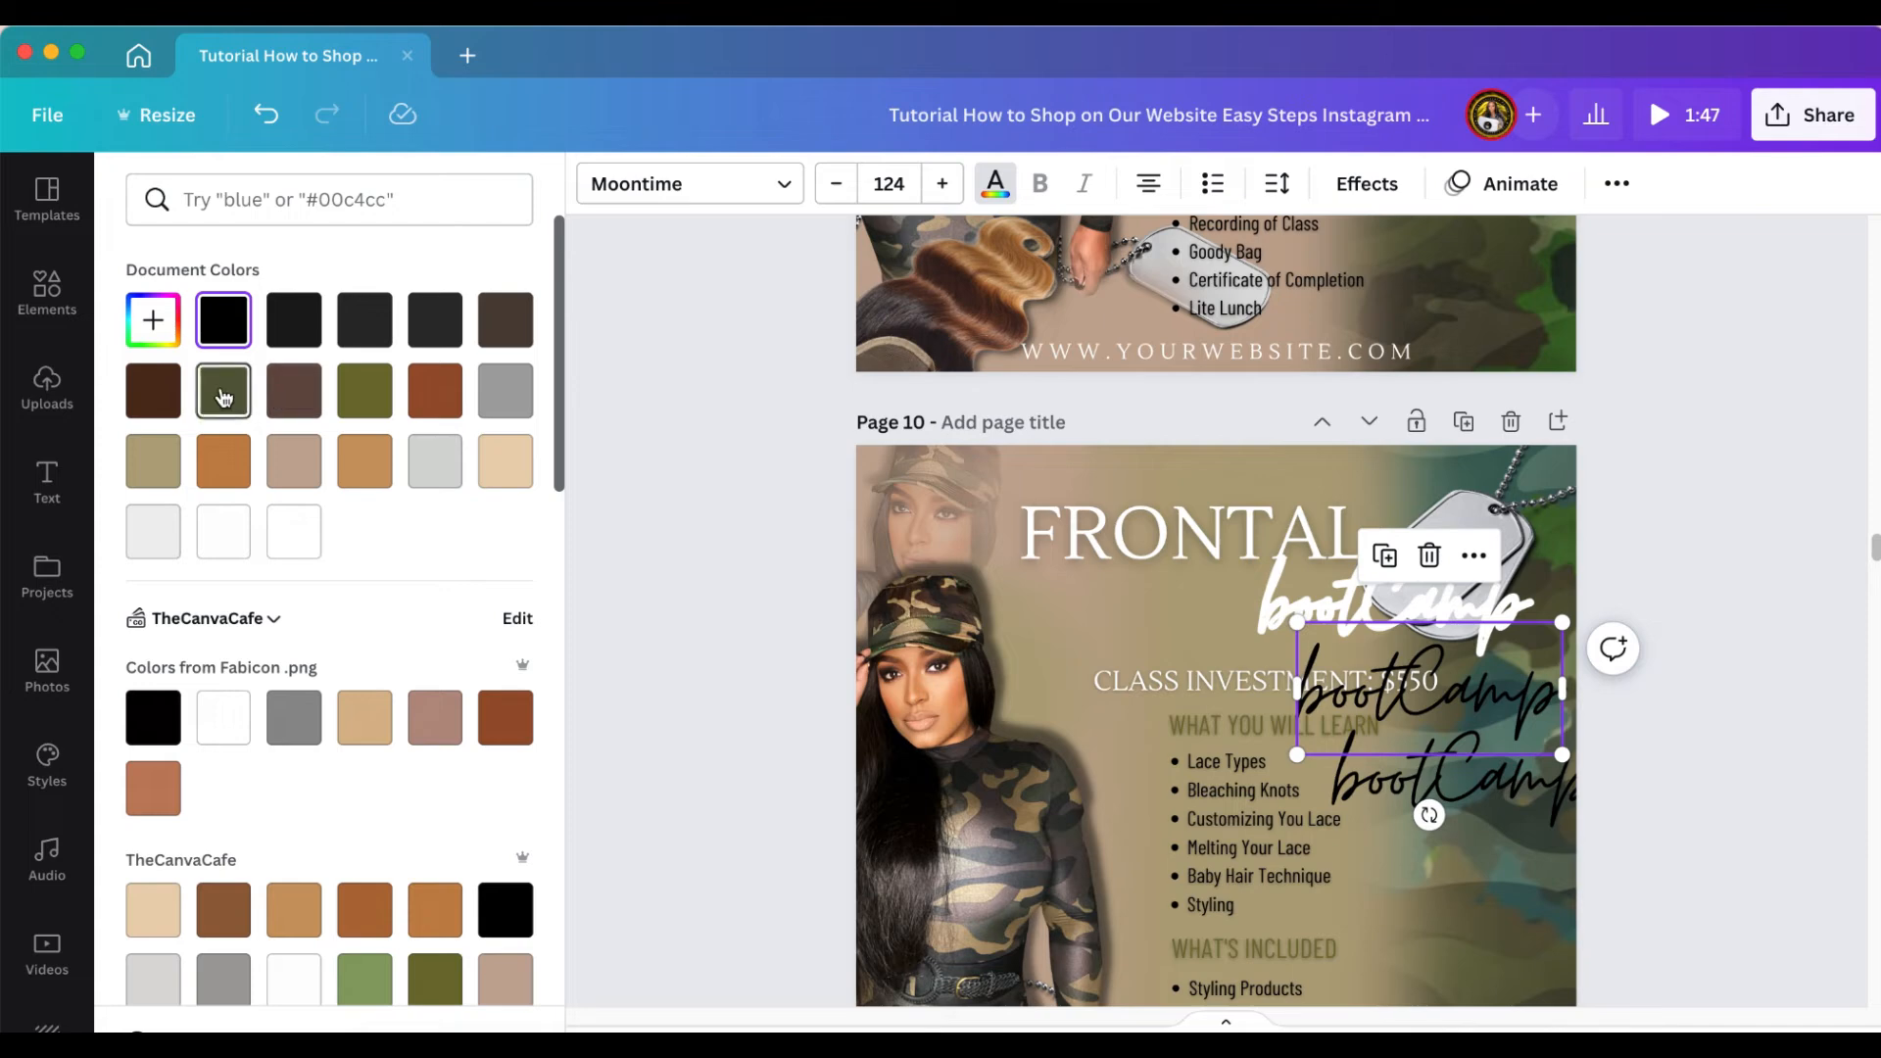
click(362, 394)
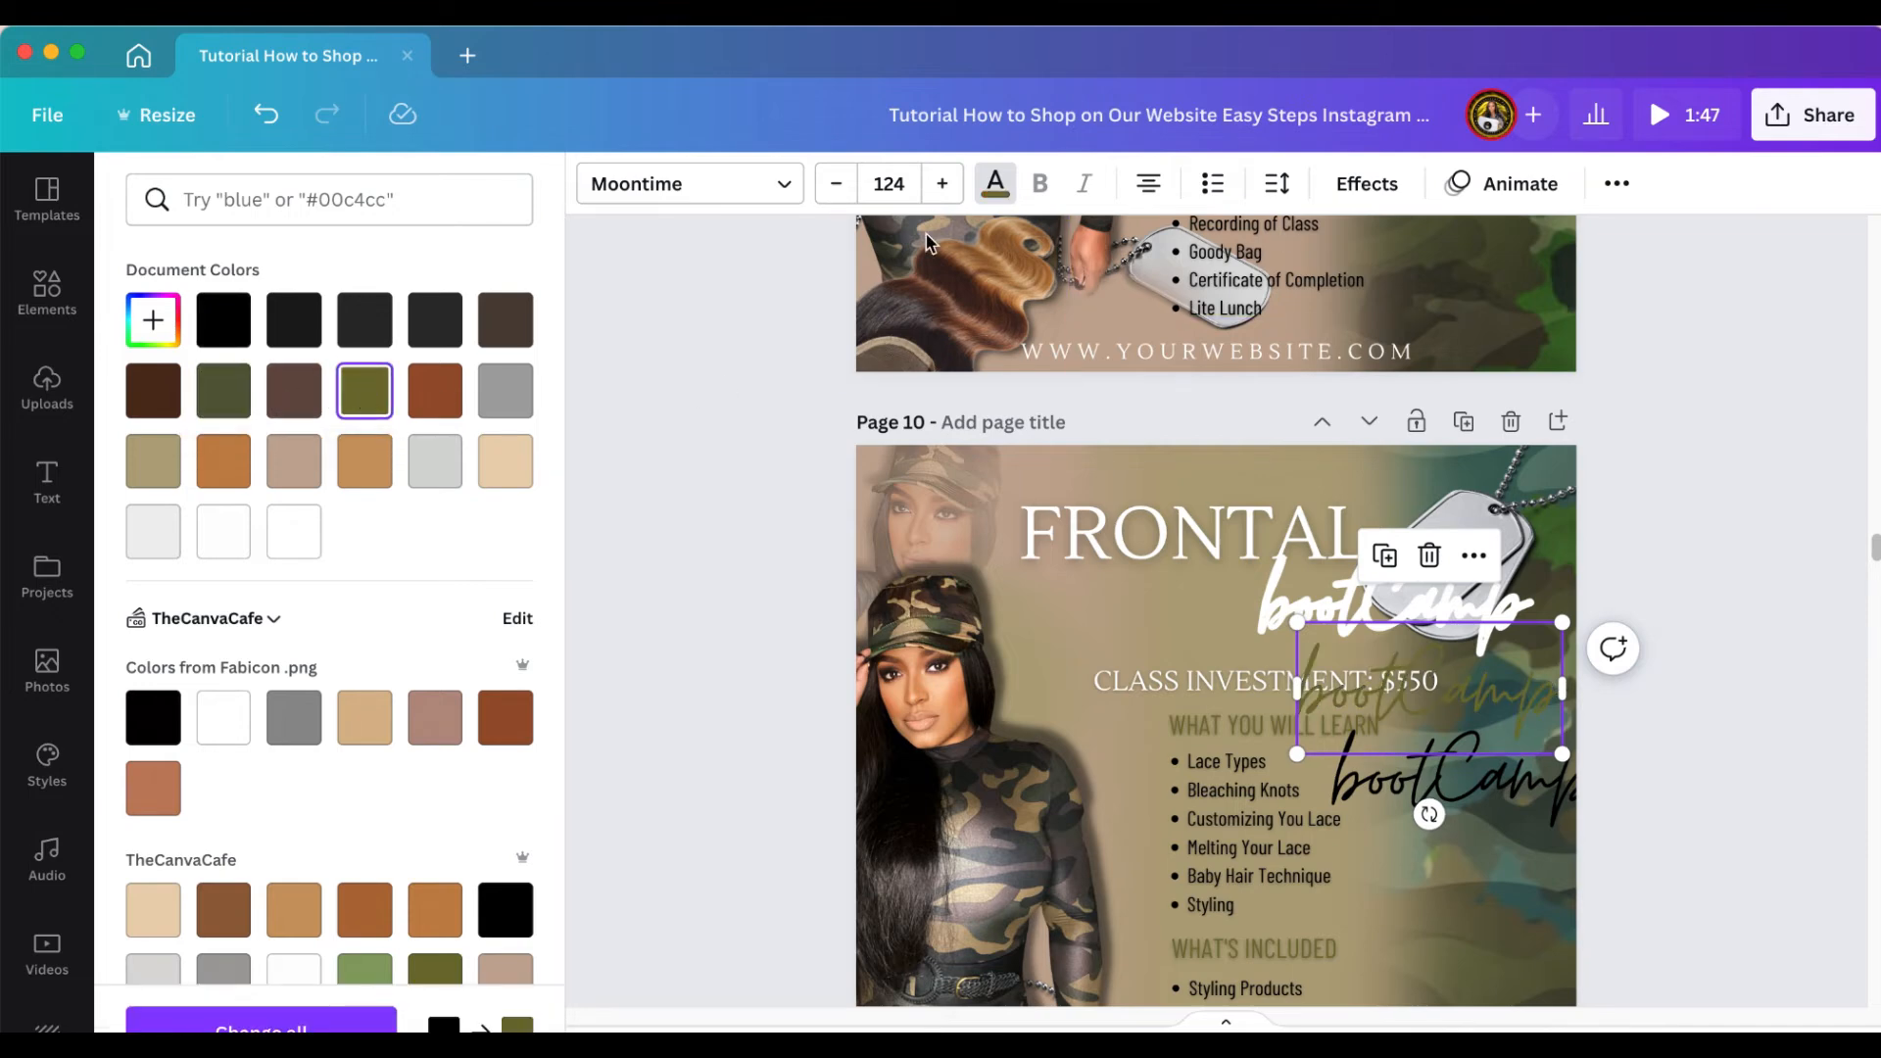
click(1367, 184)
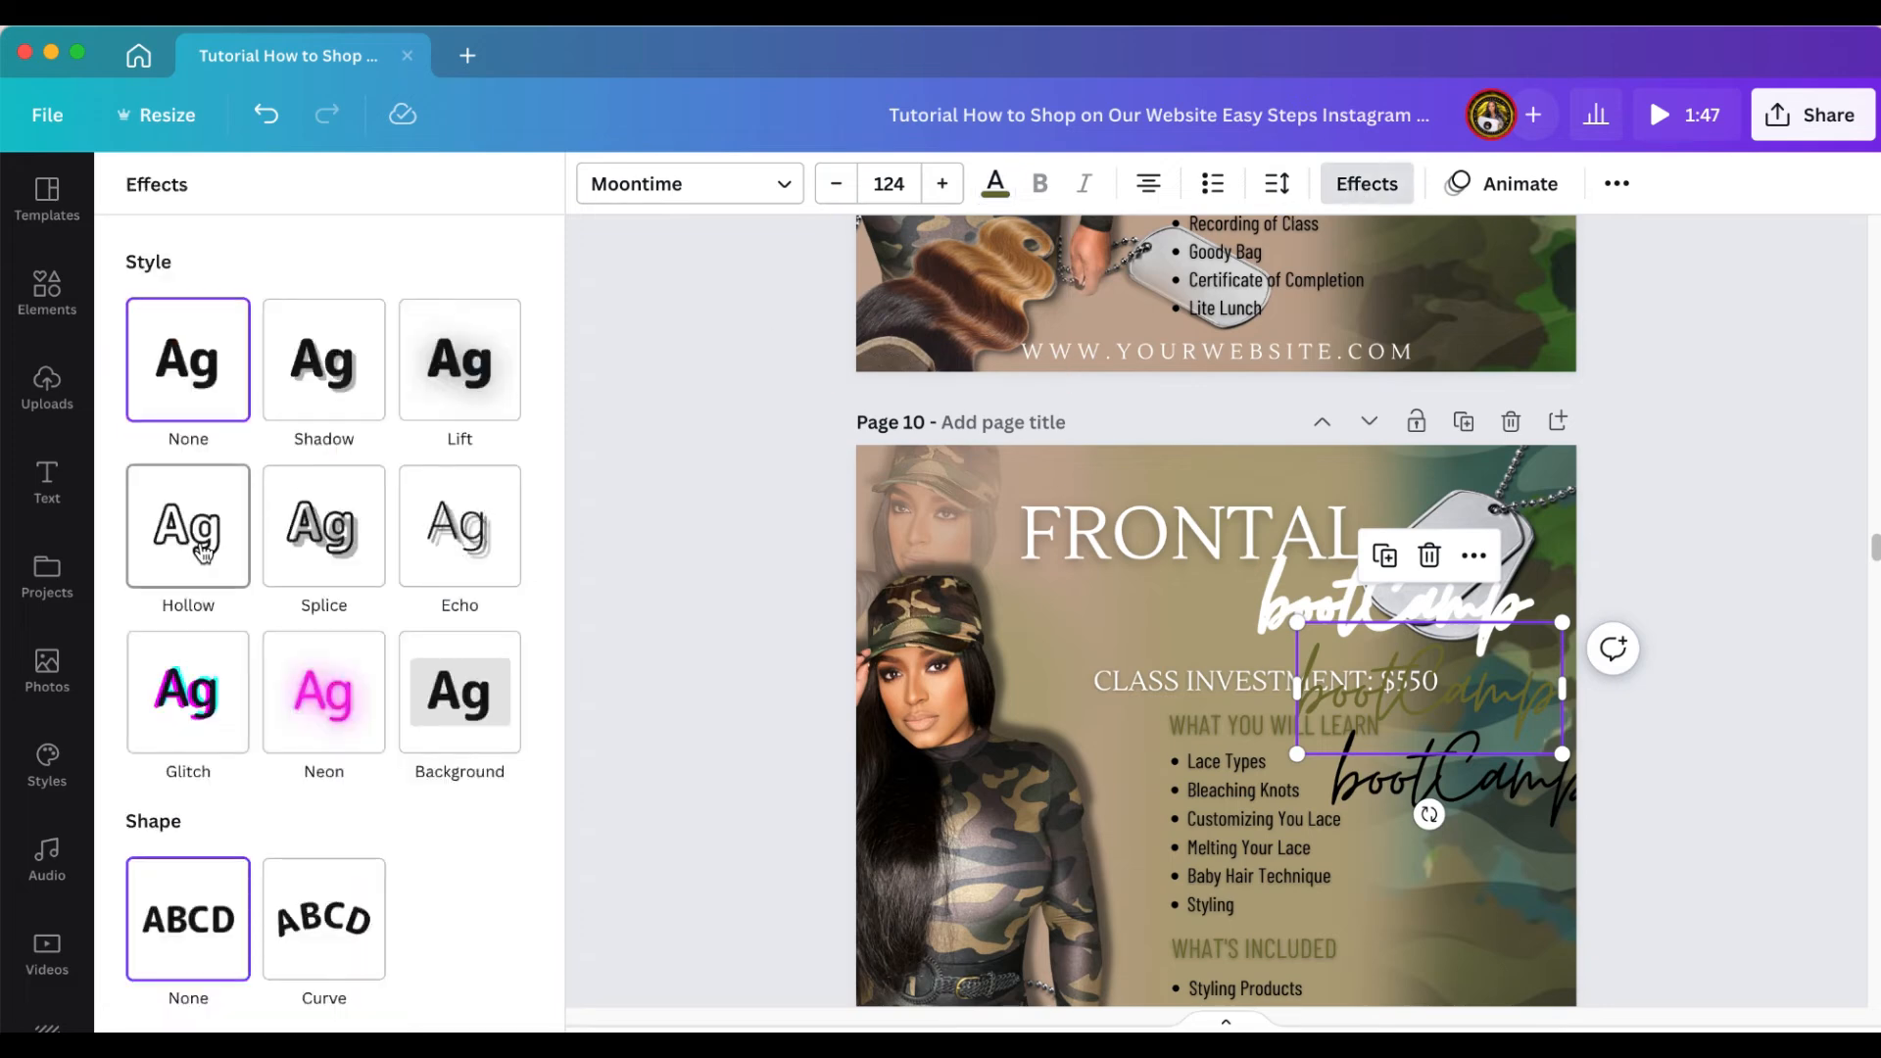
click(194, 600)
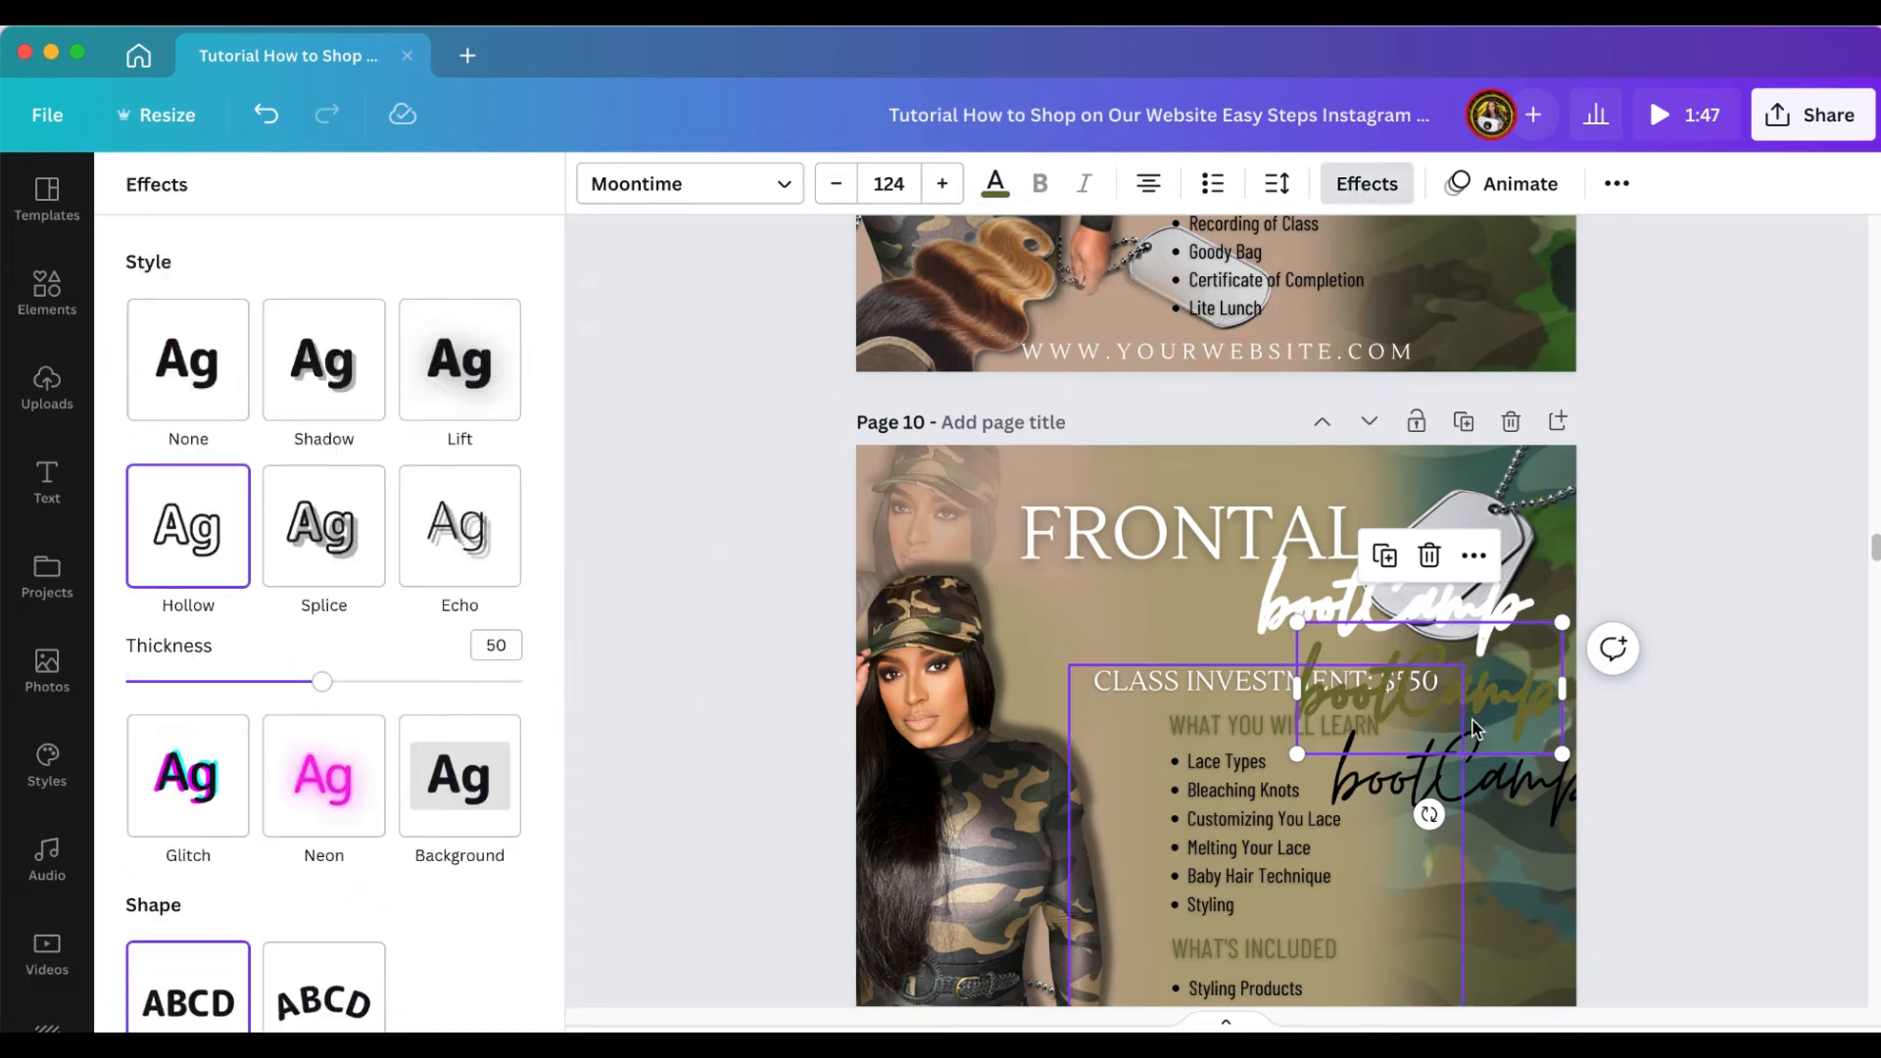
Place the olive "bootCamp" copy over the white one with a slight offset, leaving a white edge behind the letters
drag(1517, 712, 1479, 589)
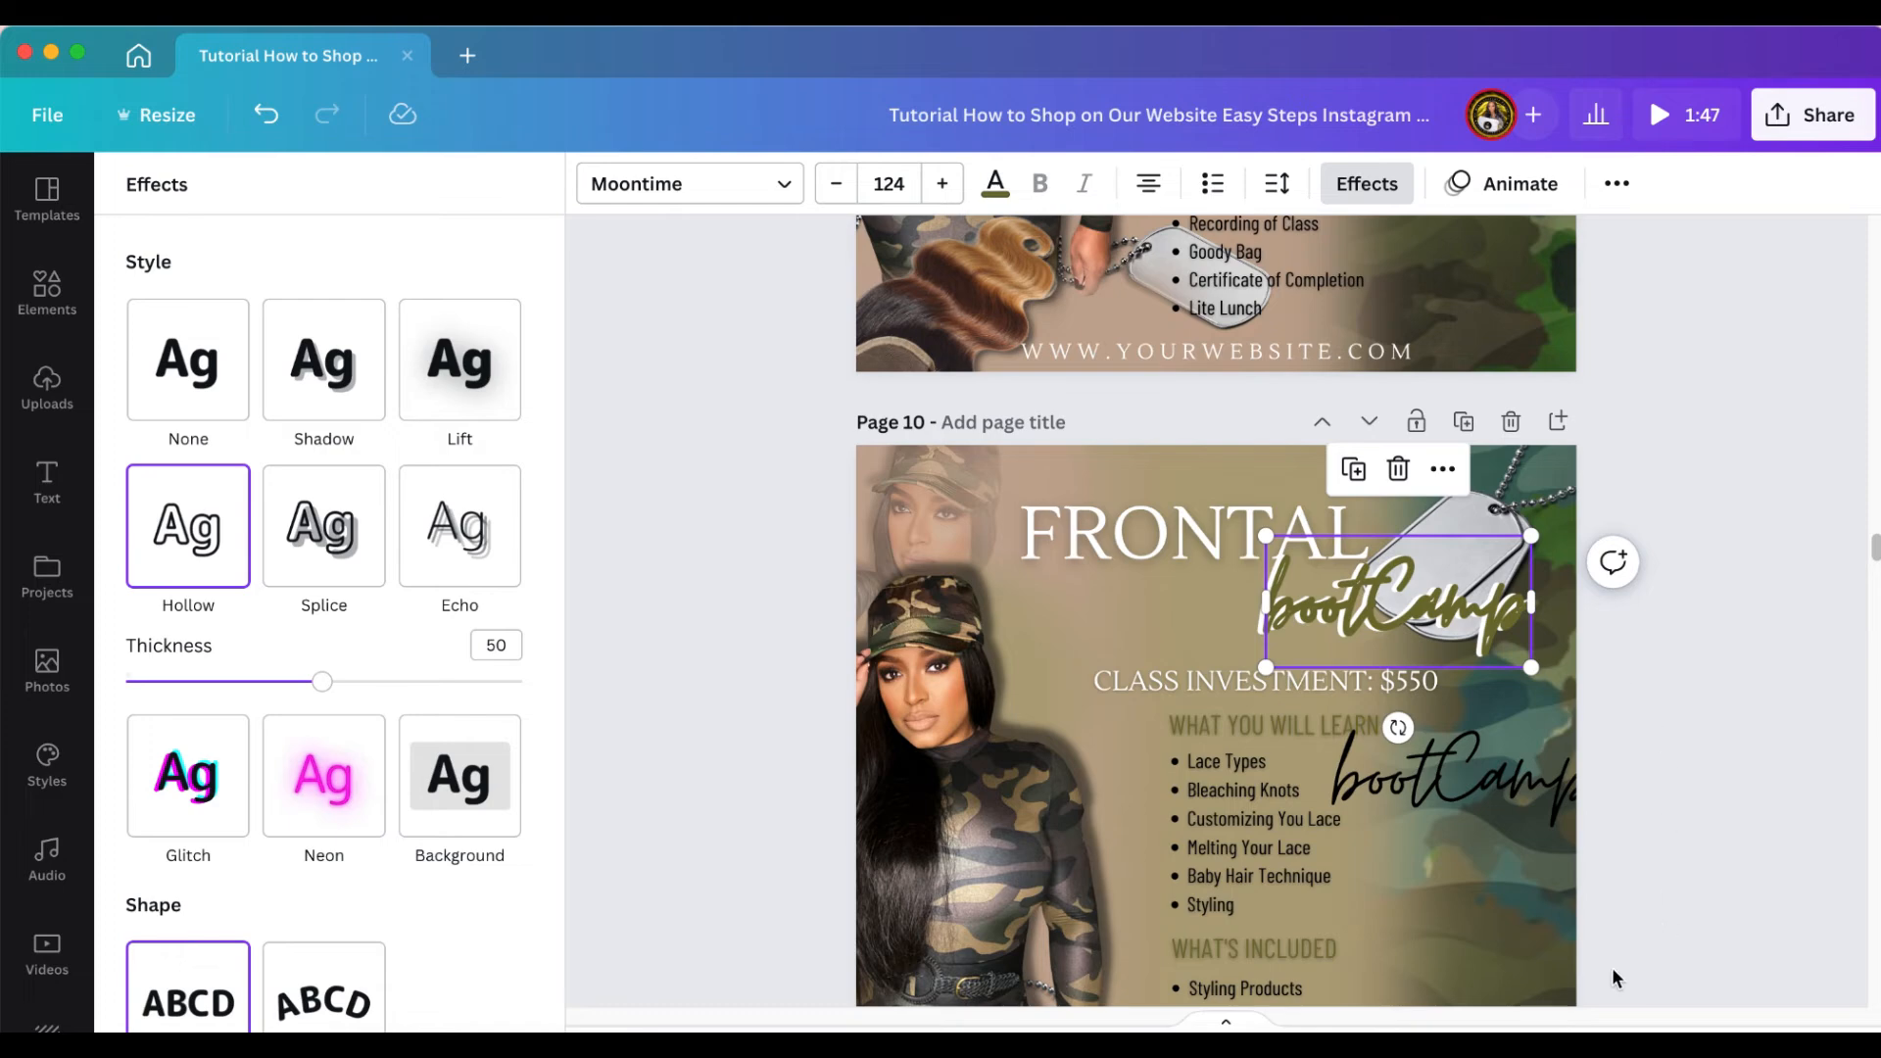
drag(1552, 1041, 1636, 1040)
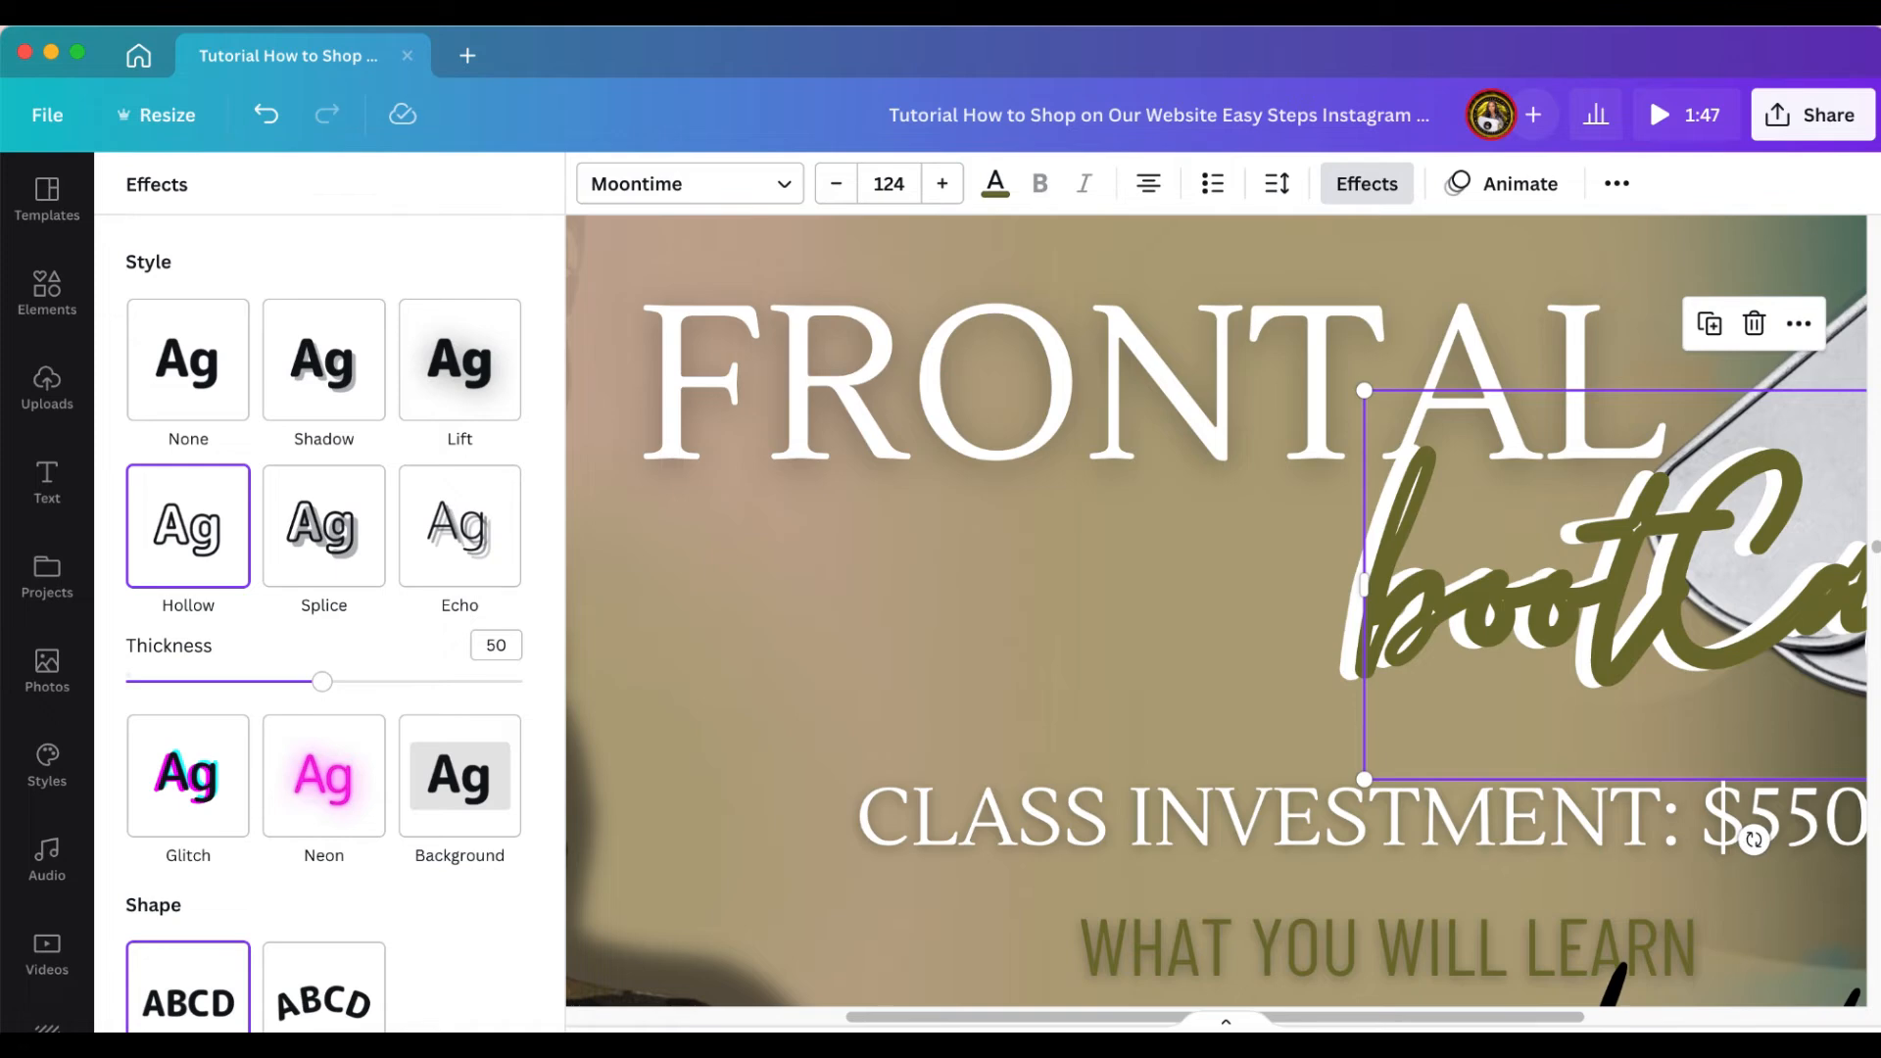
drag(1545, 1025, 1727, 1019)
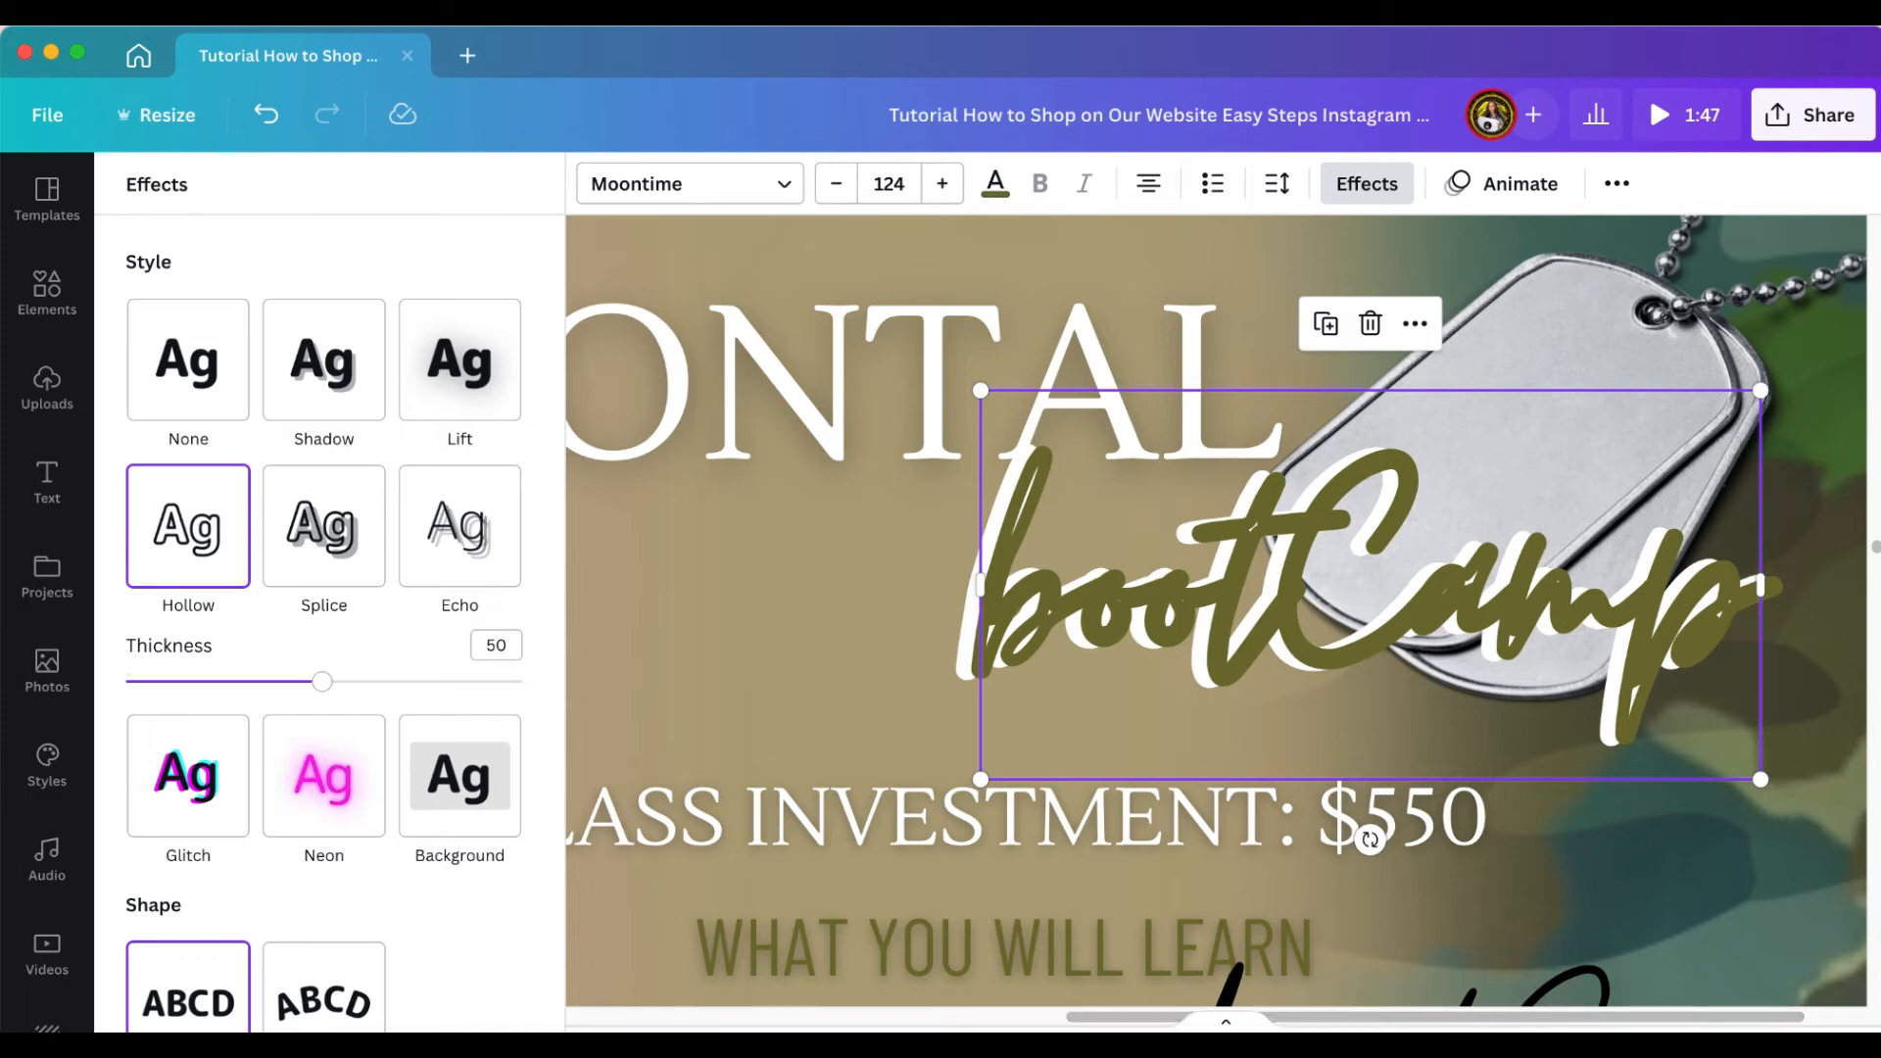
Add a blank page 11 below the flyer and move the olive "bootCamp" text from page 10 onto it
drag(1600, 1040, 1532, 1041)
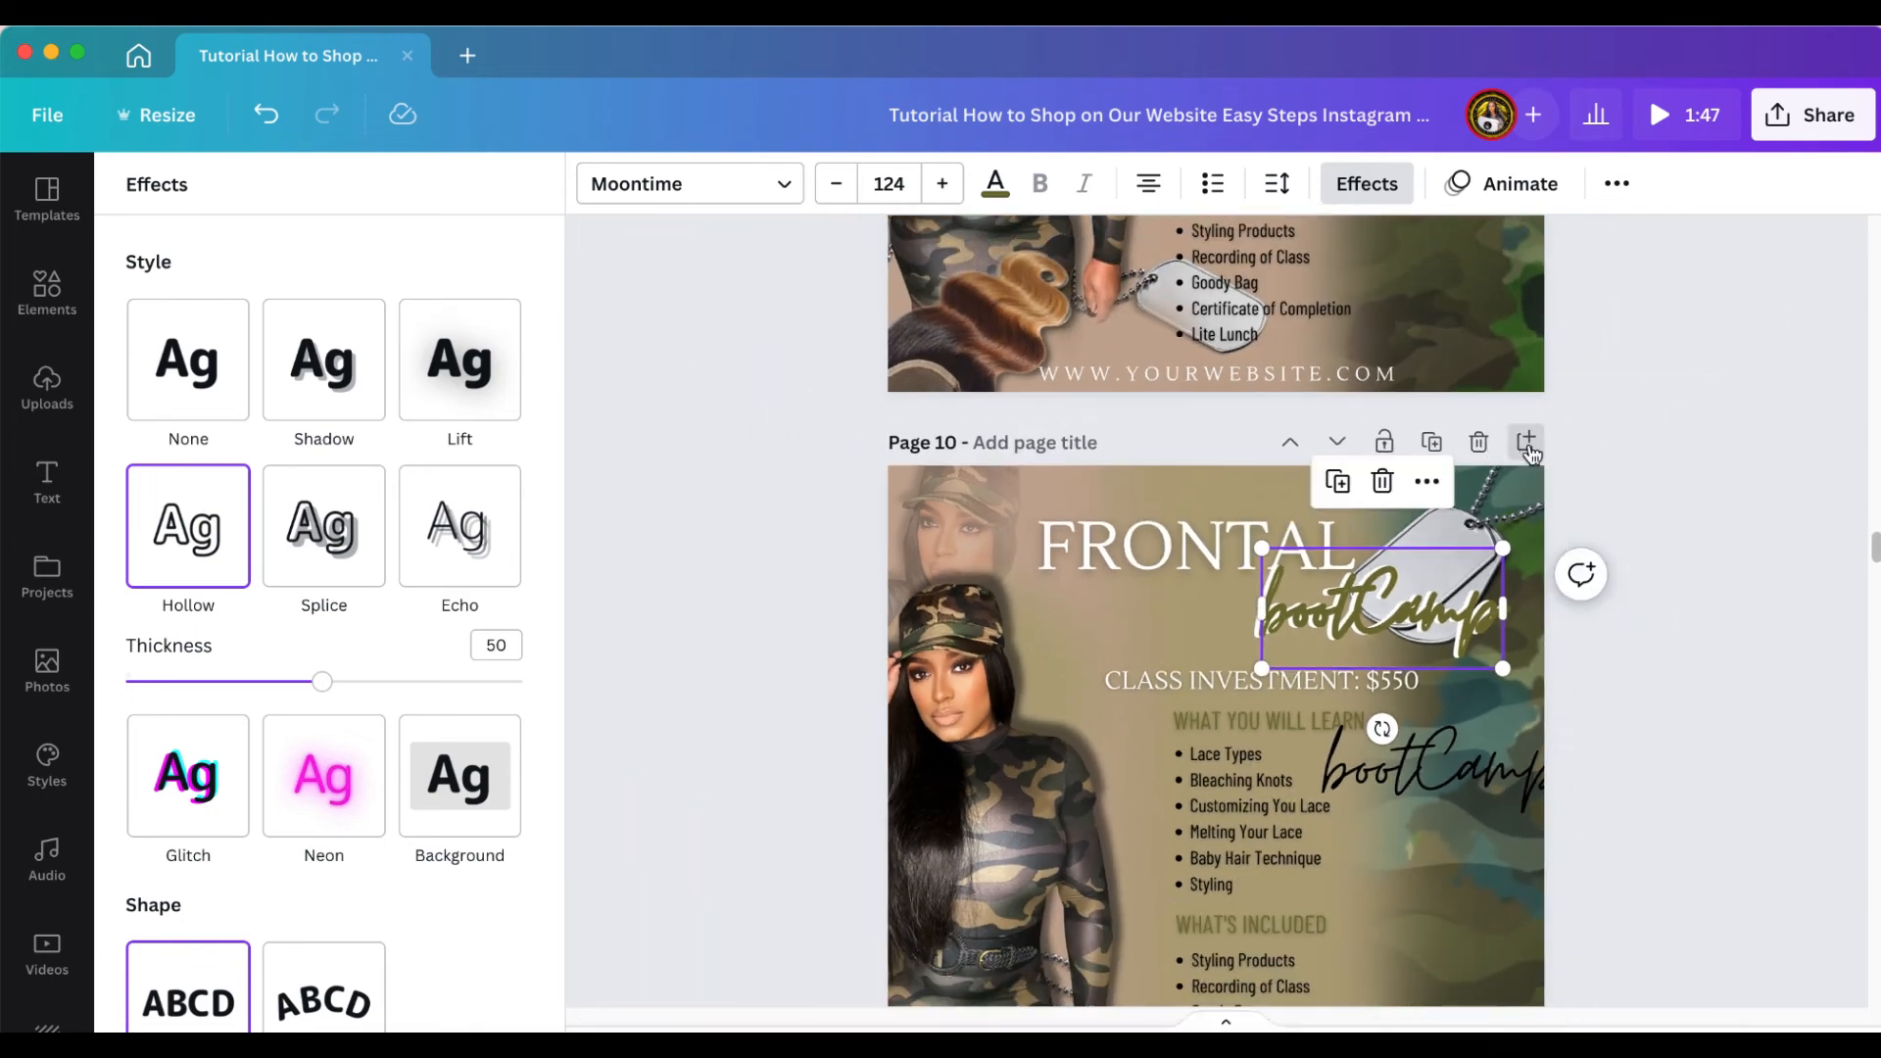
scroll(1630, 637, up, 5)
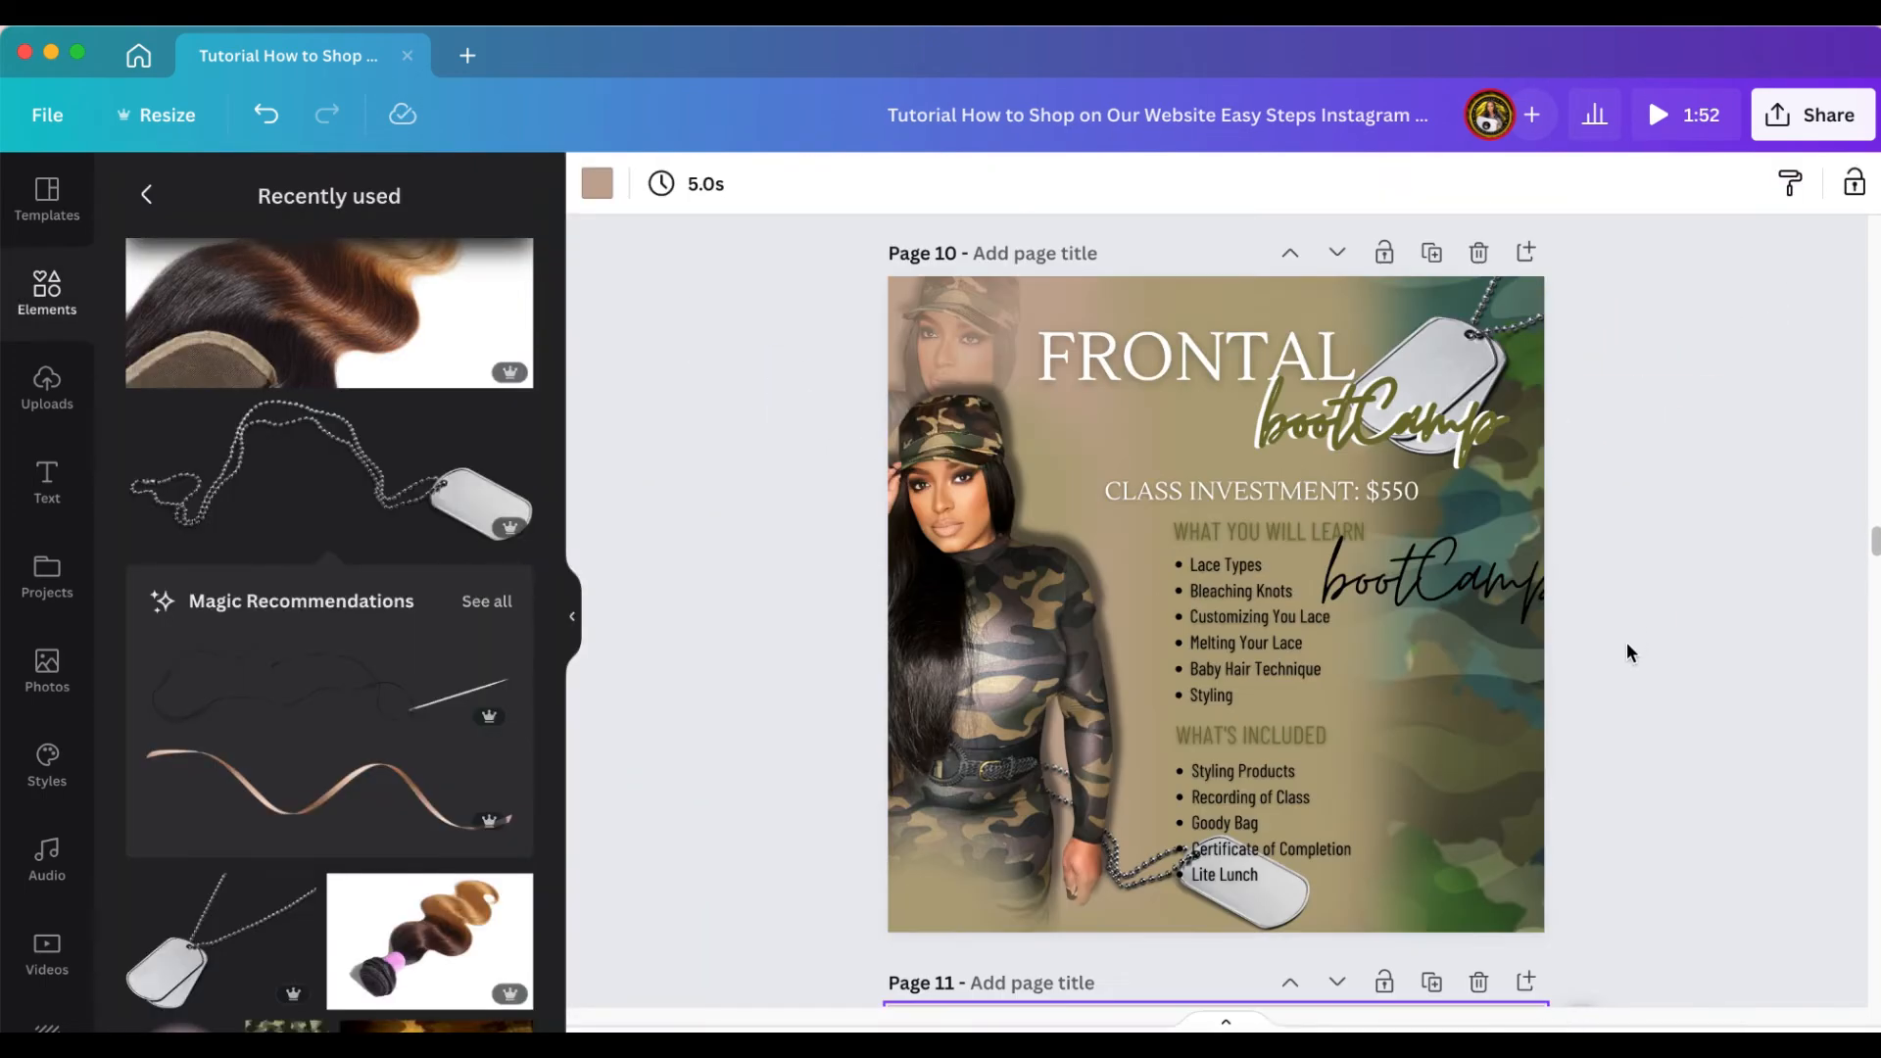
drag(1414, 461, 1417, 887)
scroll(1744, 824, down, 5)
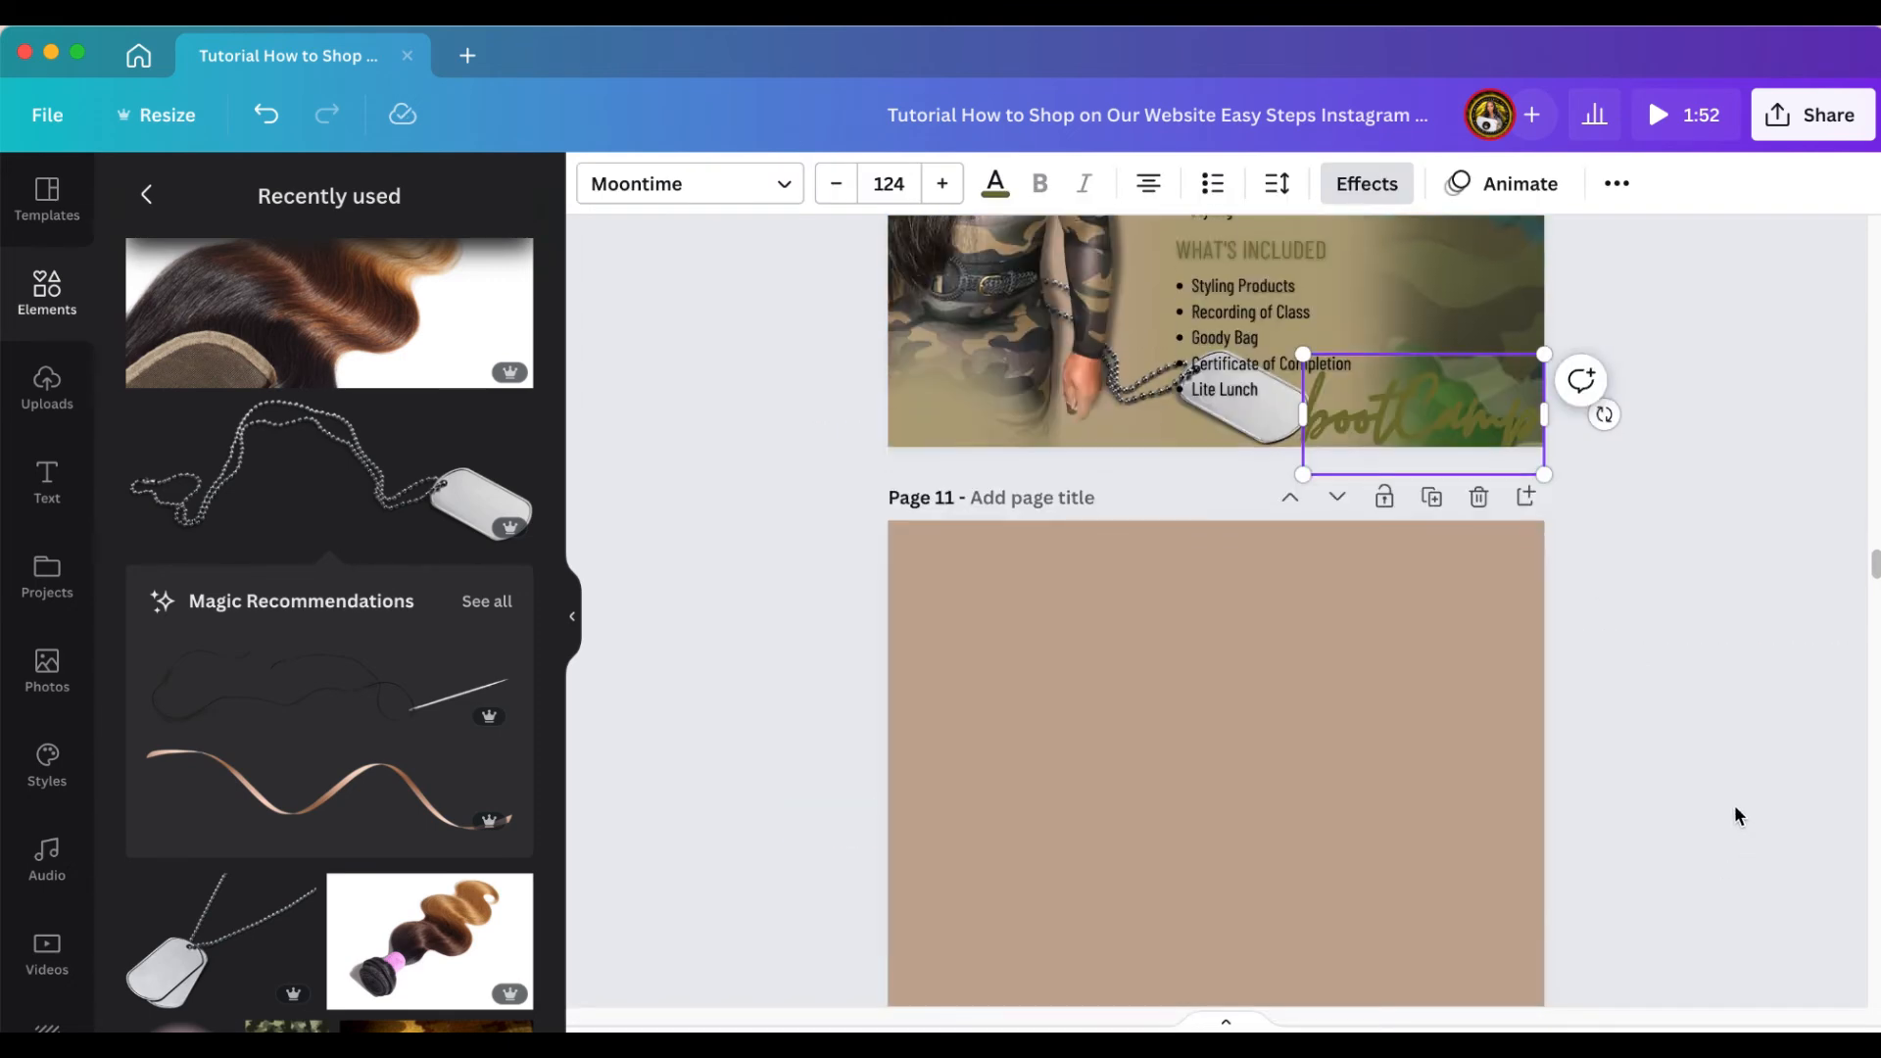
drag(1404, 434, 1340, 794)
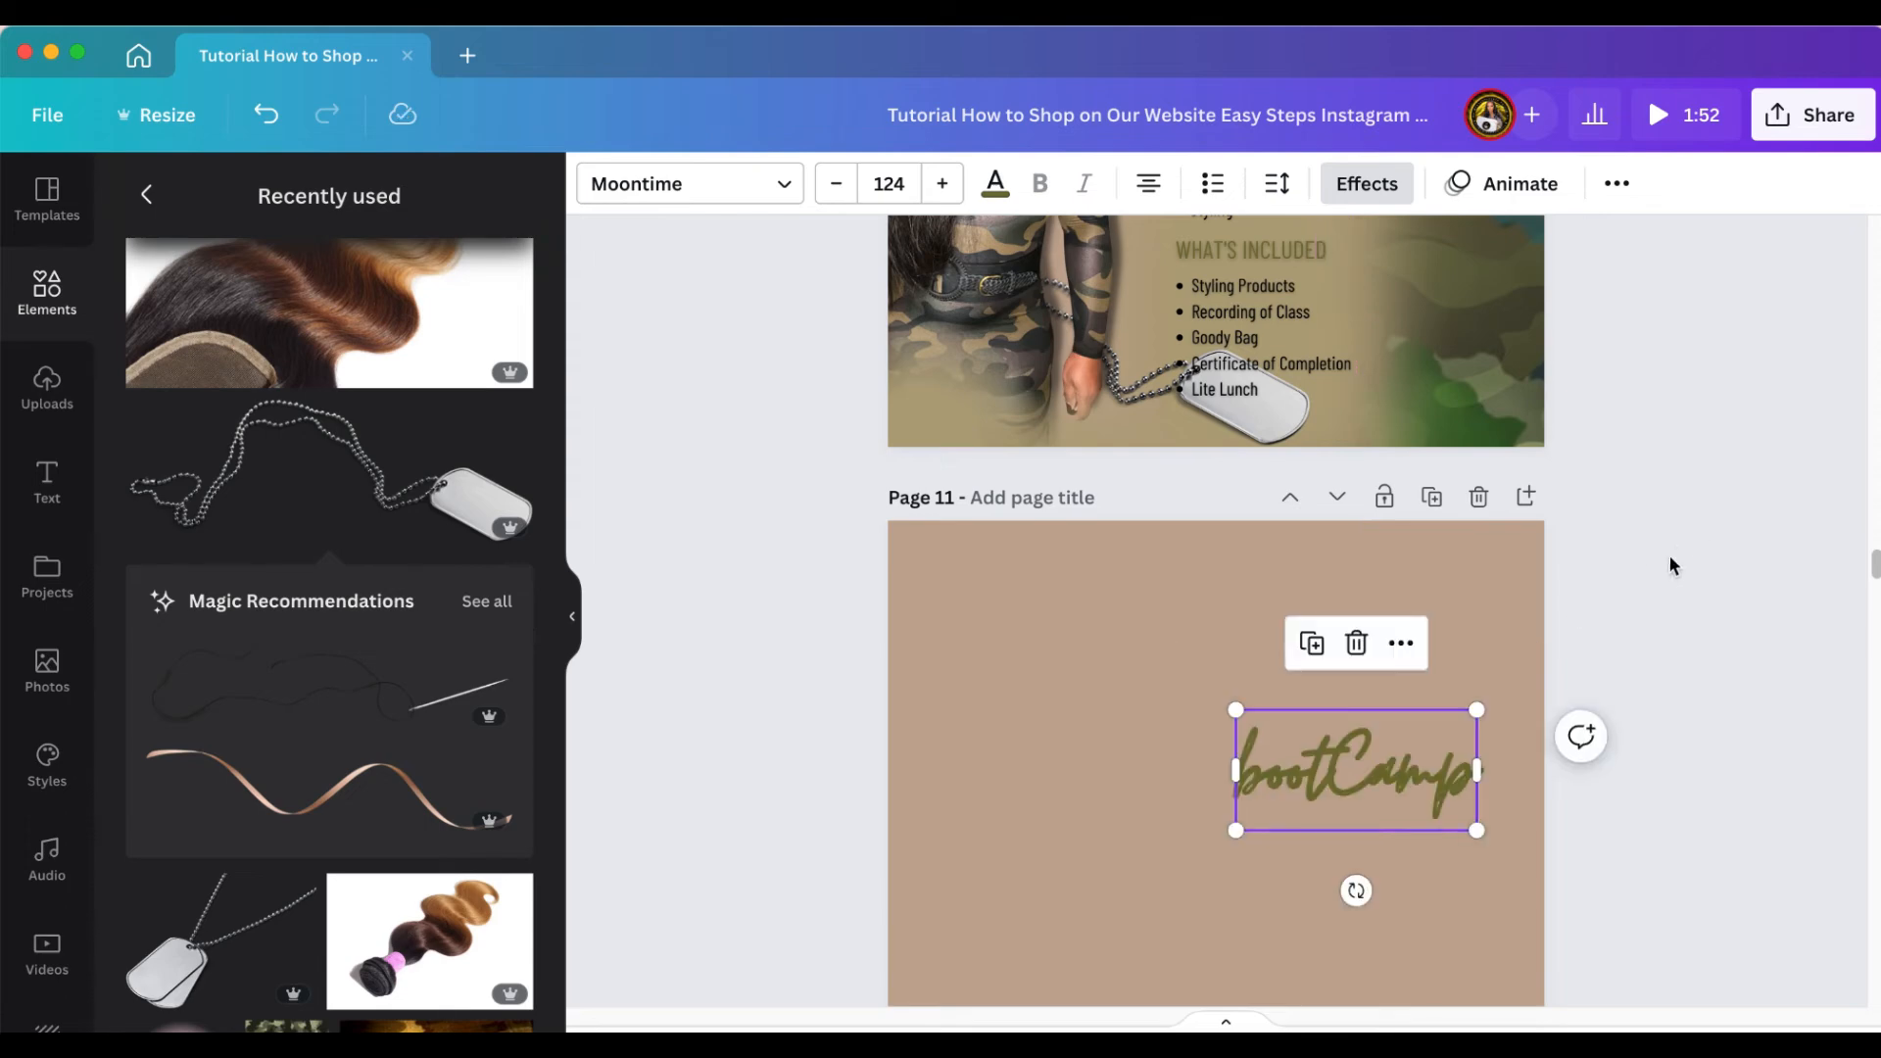
Move the white and the black "bootCamp" texts from page 10 onto page 11
scroll(1666, 563, up, 2)
scroll(1654, 582, up, 4)
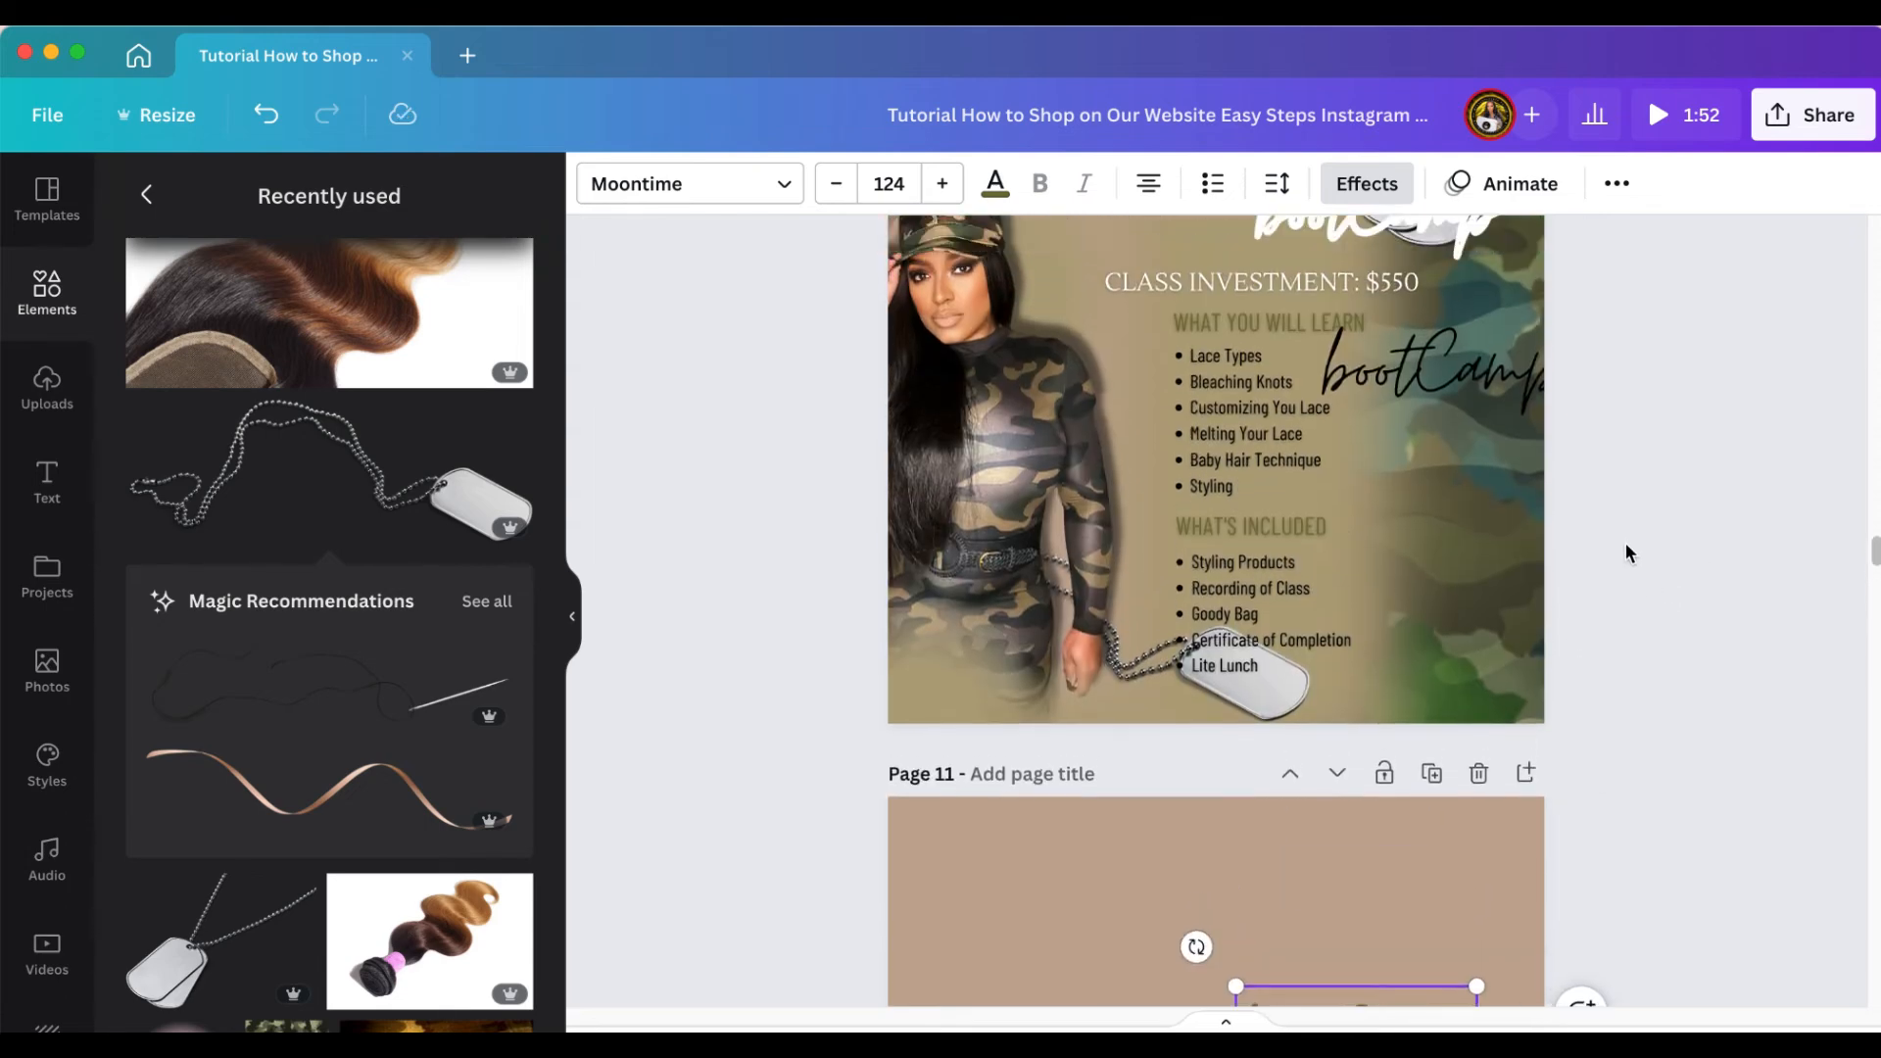
click(1414, 322)
drag(1414, 321, 1204, 1024)
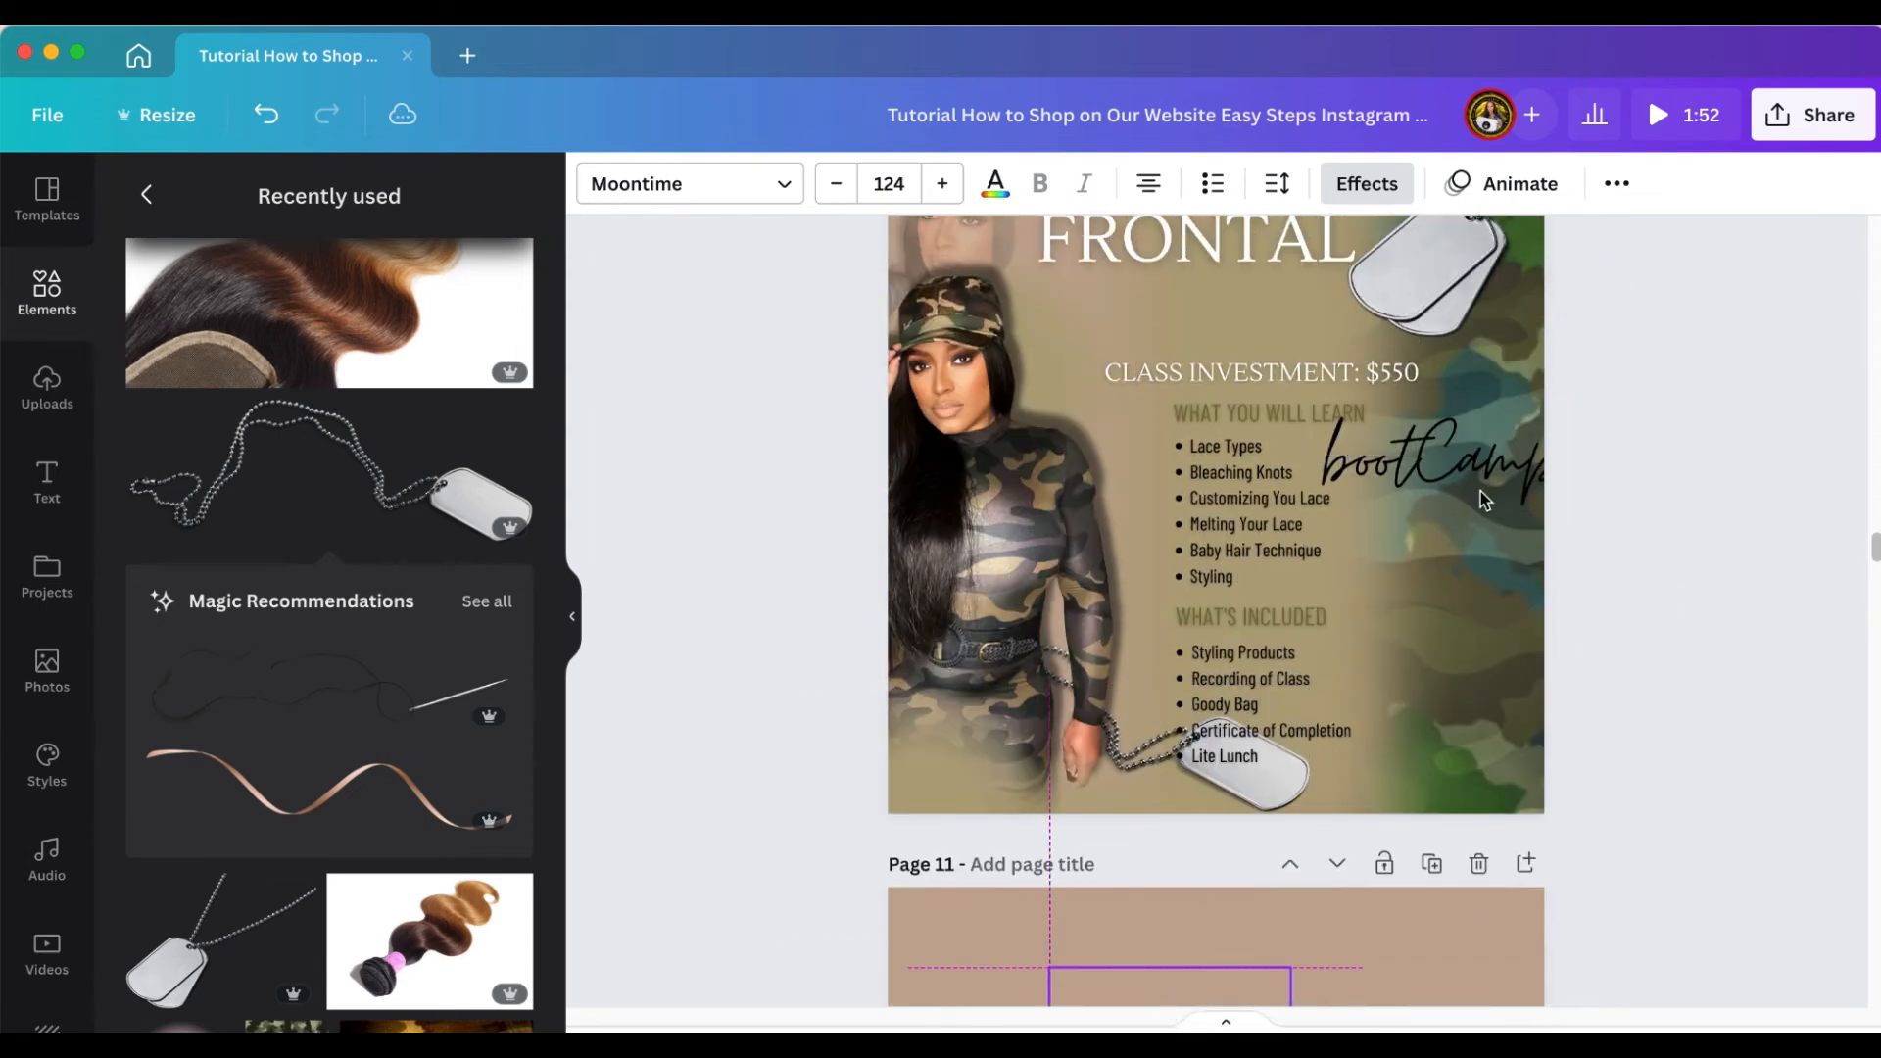
drag(1482, 480, 1399, 979)
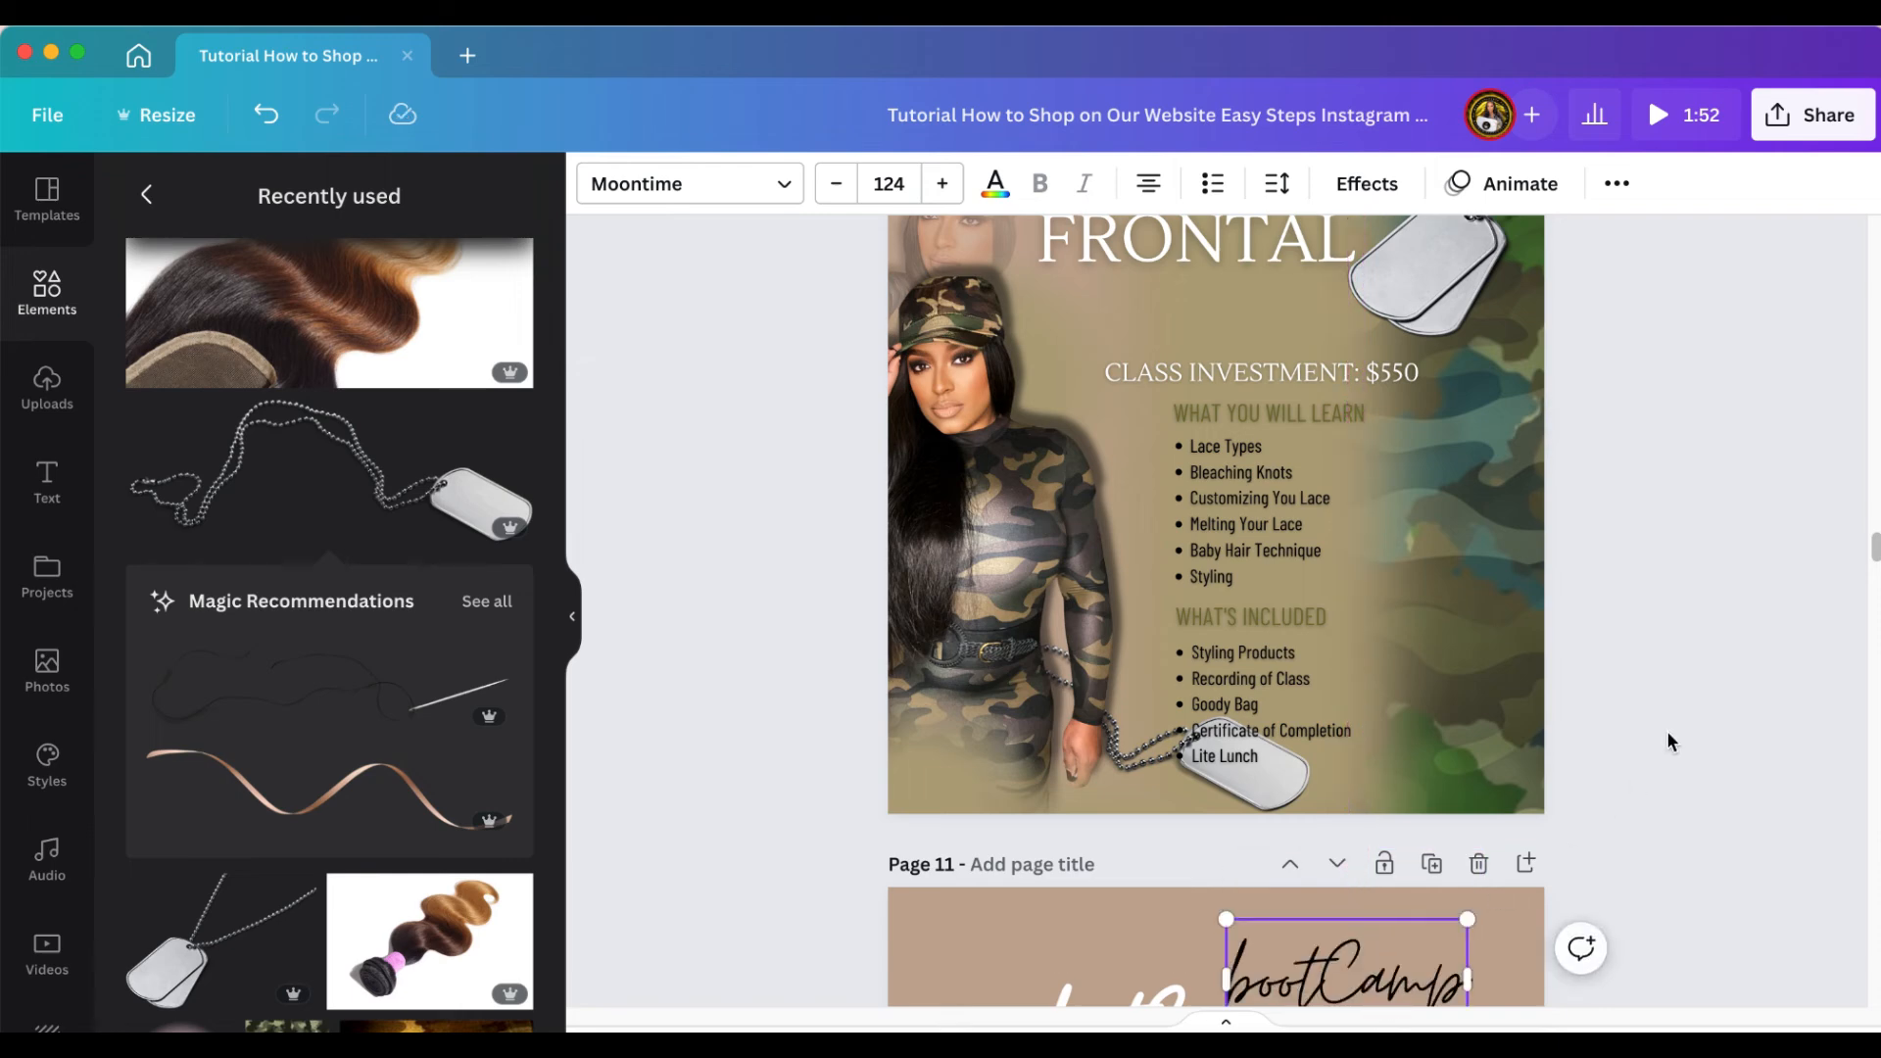
Stack the three "bootCamp" copies on page 11, black over white, with the olive copy offset behind as a shadow
scroll(1656, 737, down, 5)
scroll(1636, 749, down, 2)
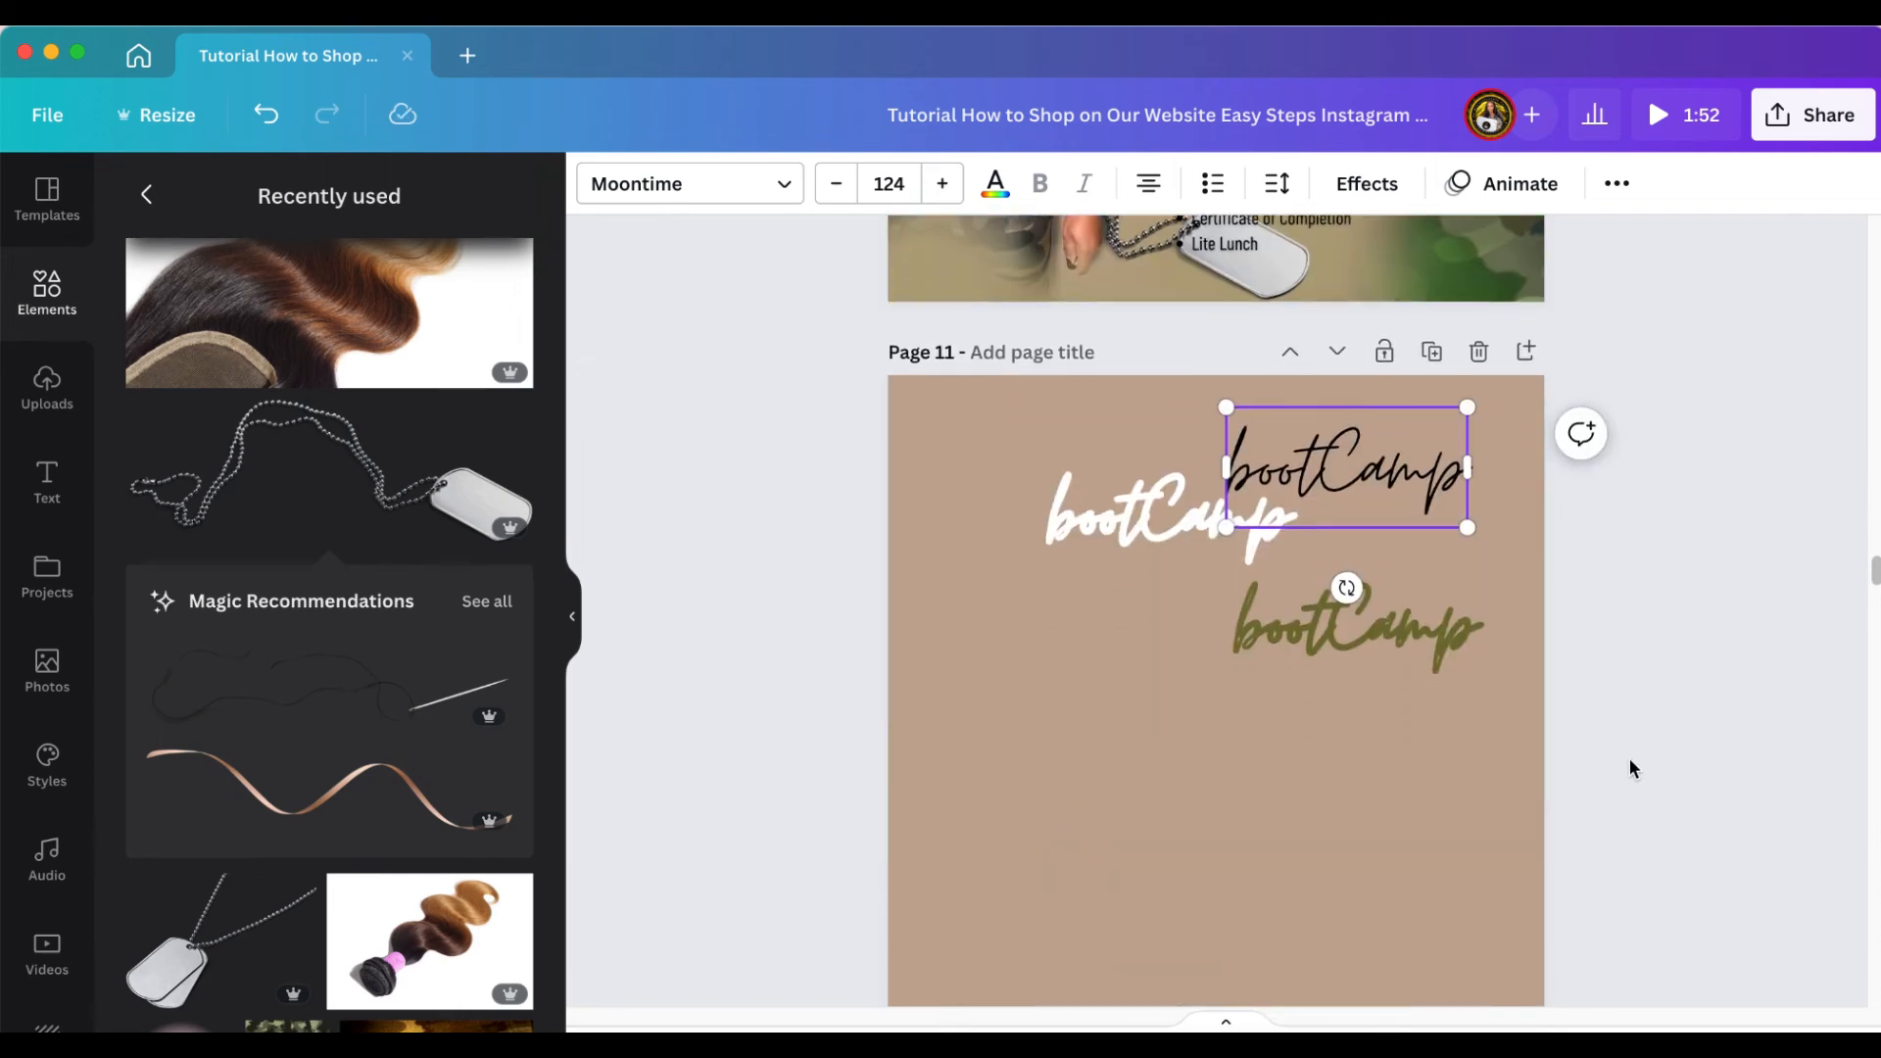
scroll(1200, 608, up, 5)
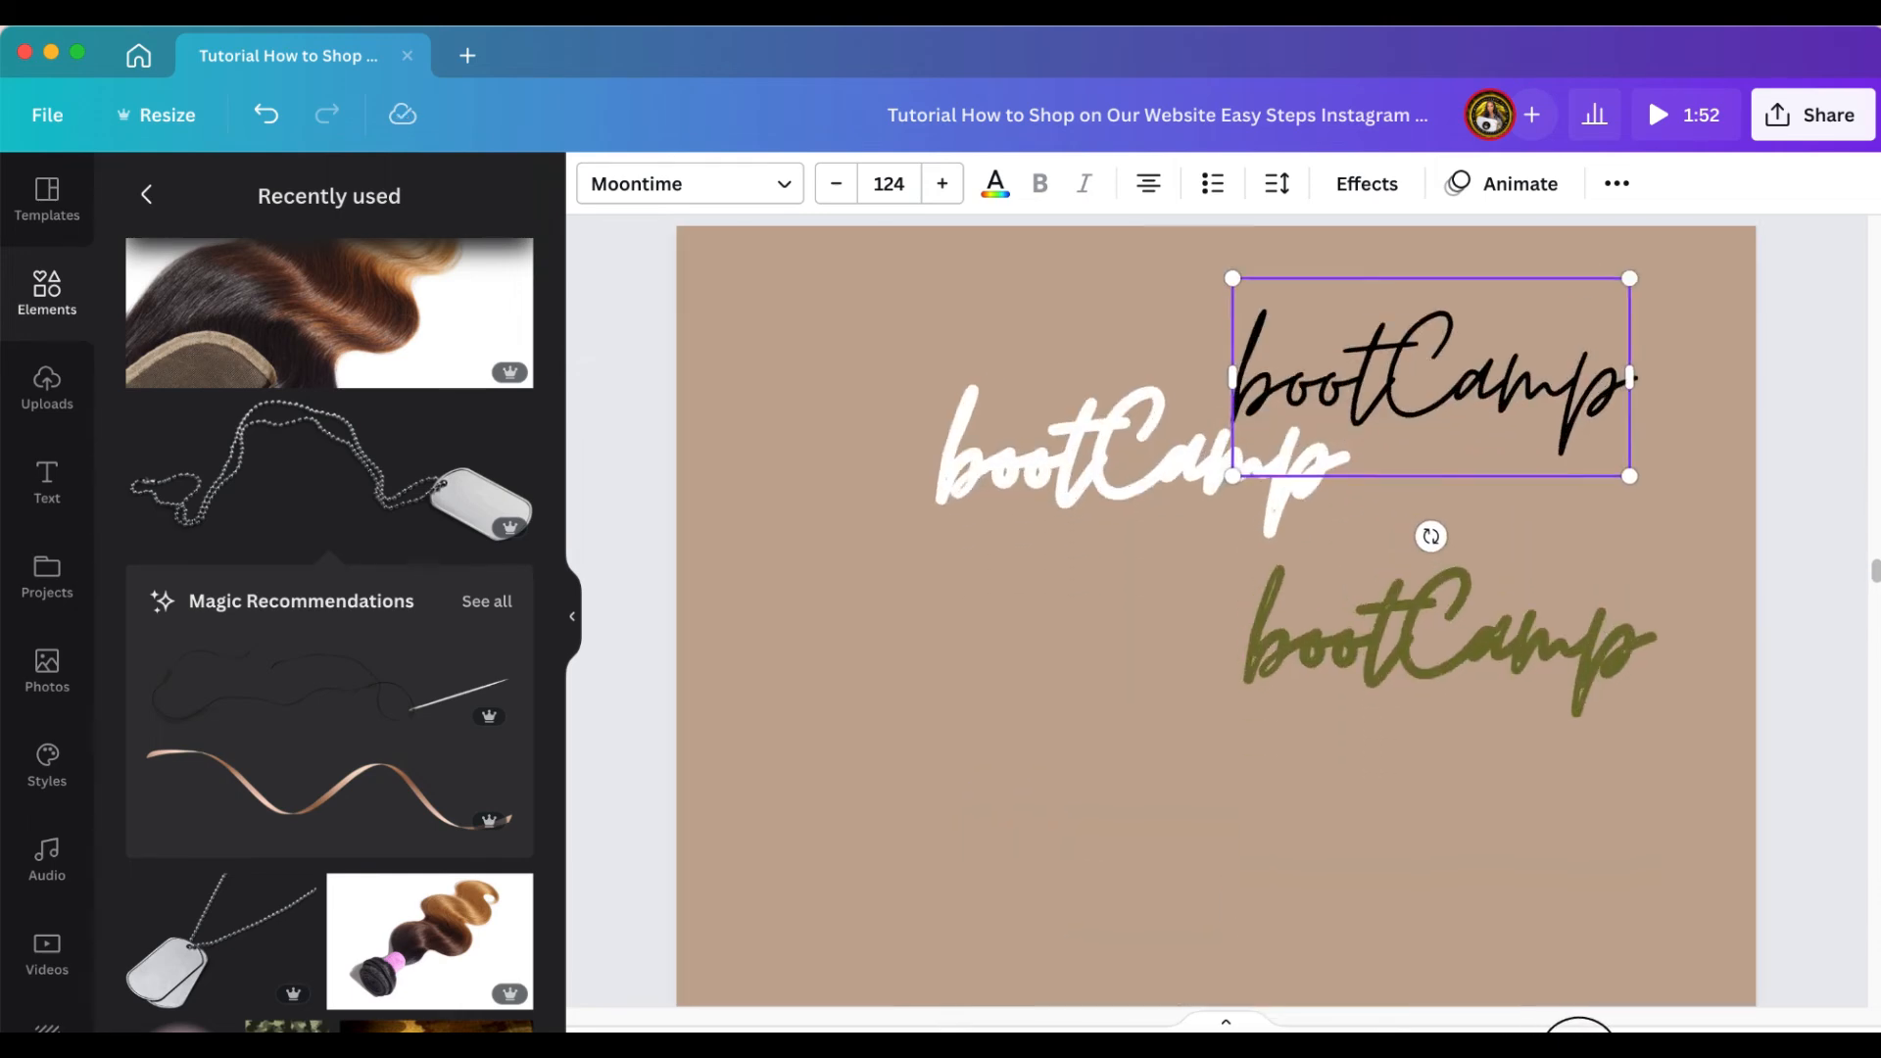
click(1279, 588)
drag(1279, 588, 1117, 426)
drag(1600, 355, 1242, 423)
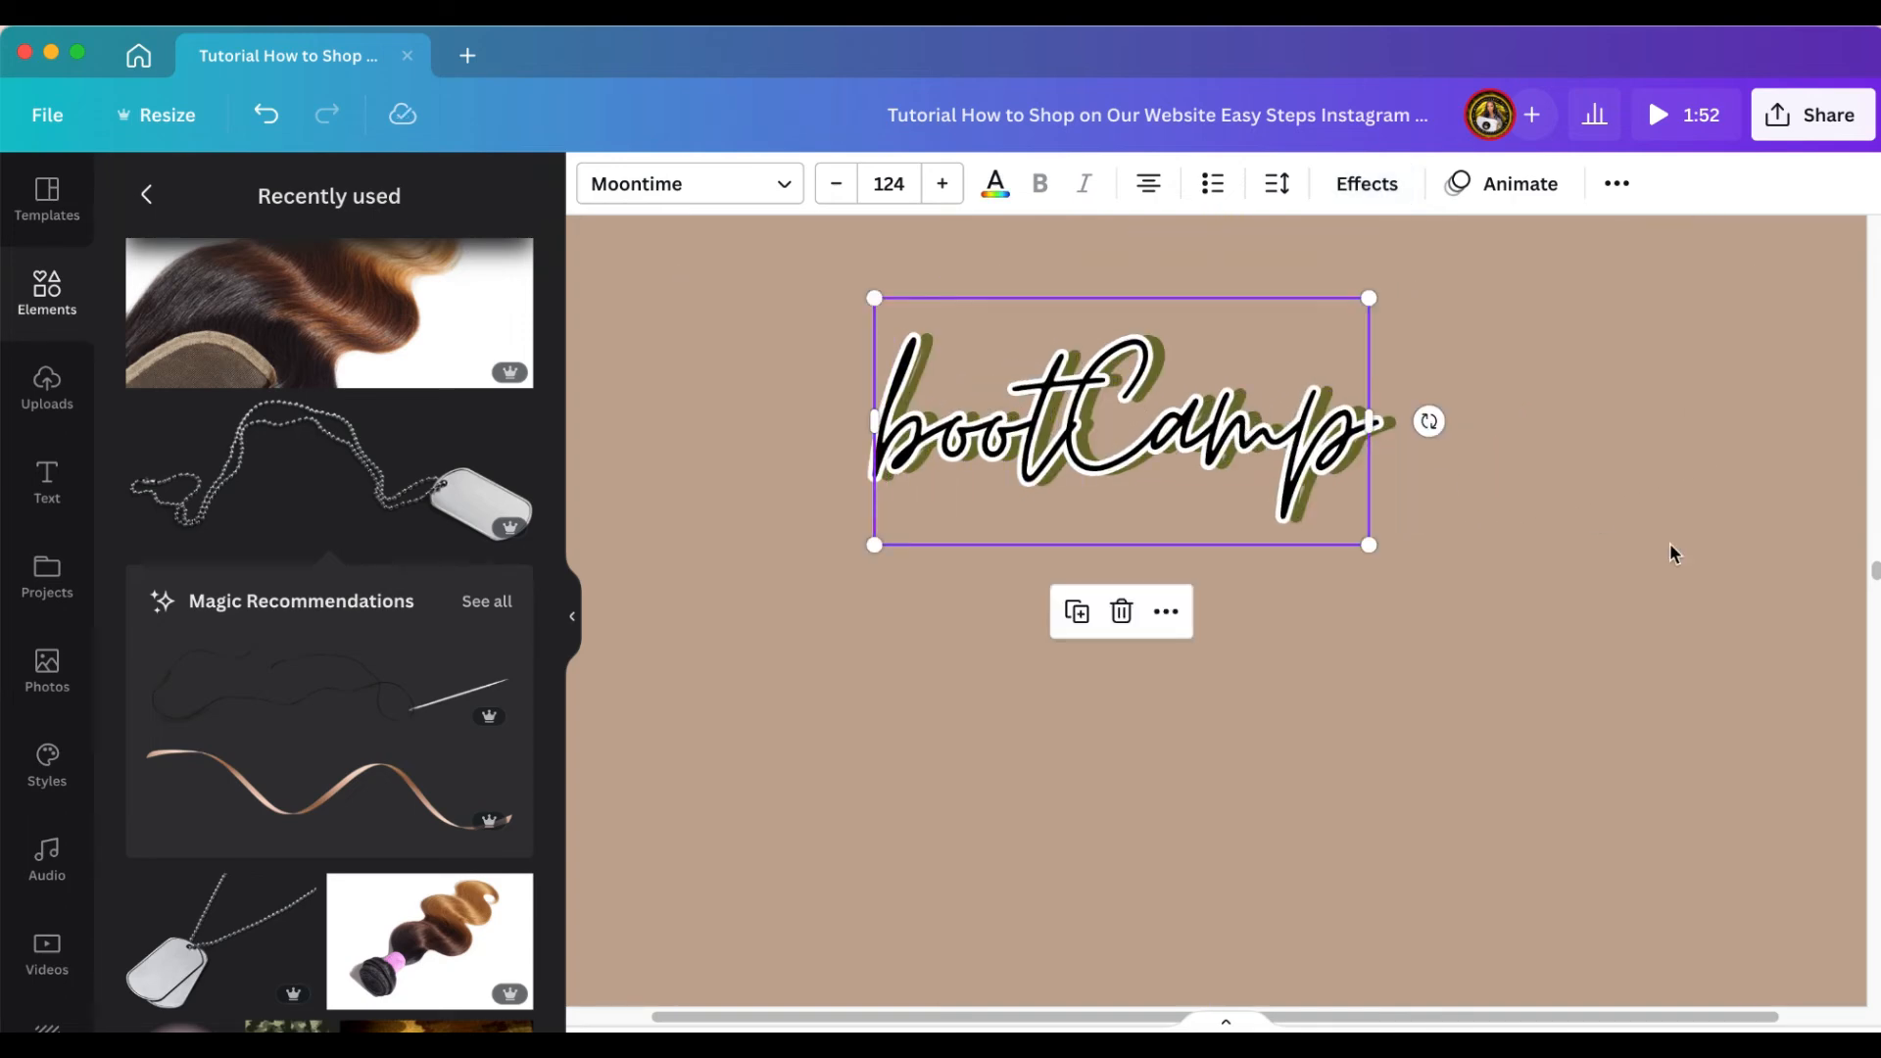
Group the three stacked "bootCamp" texts on page 11
scroll(1597, 628, up, 3)
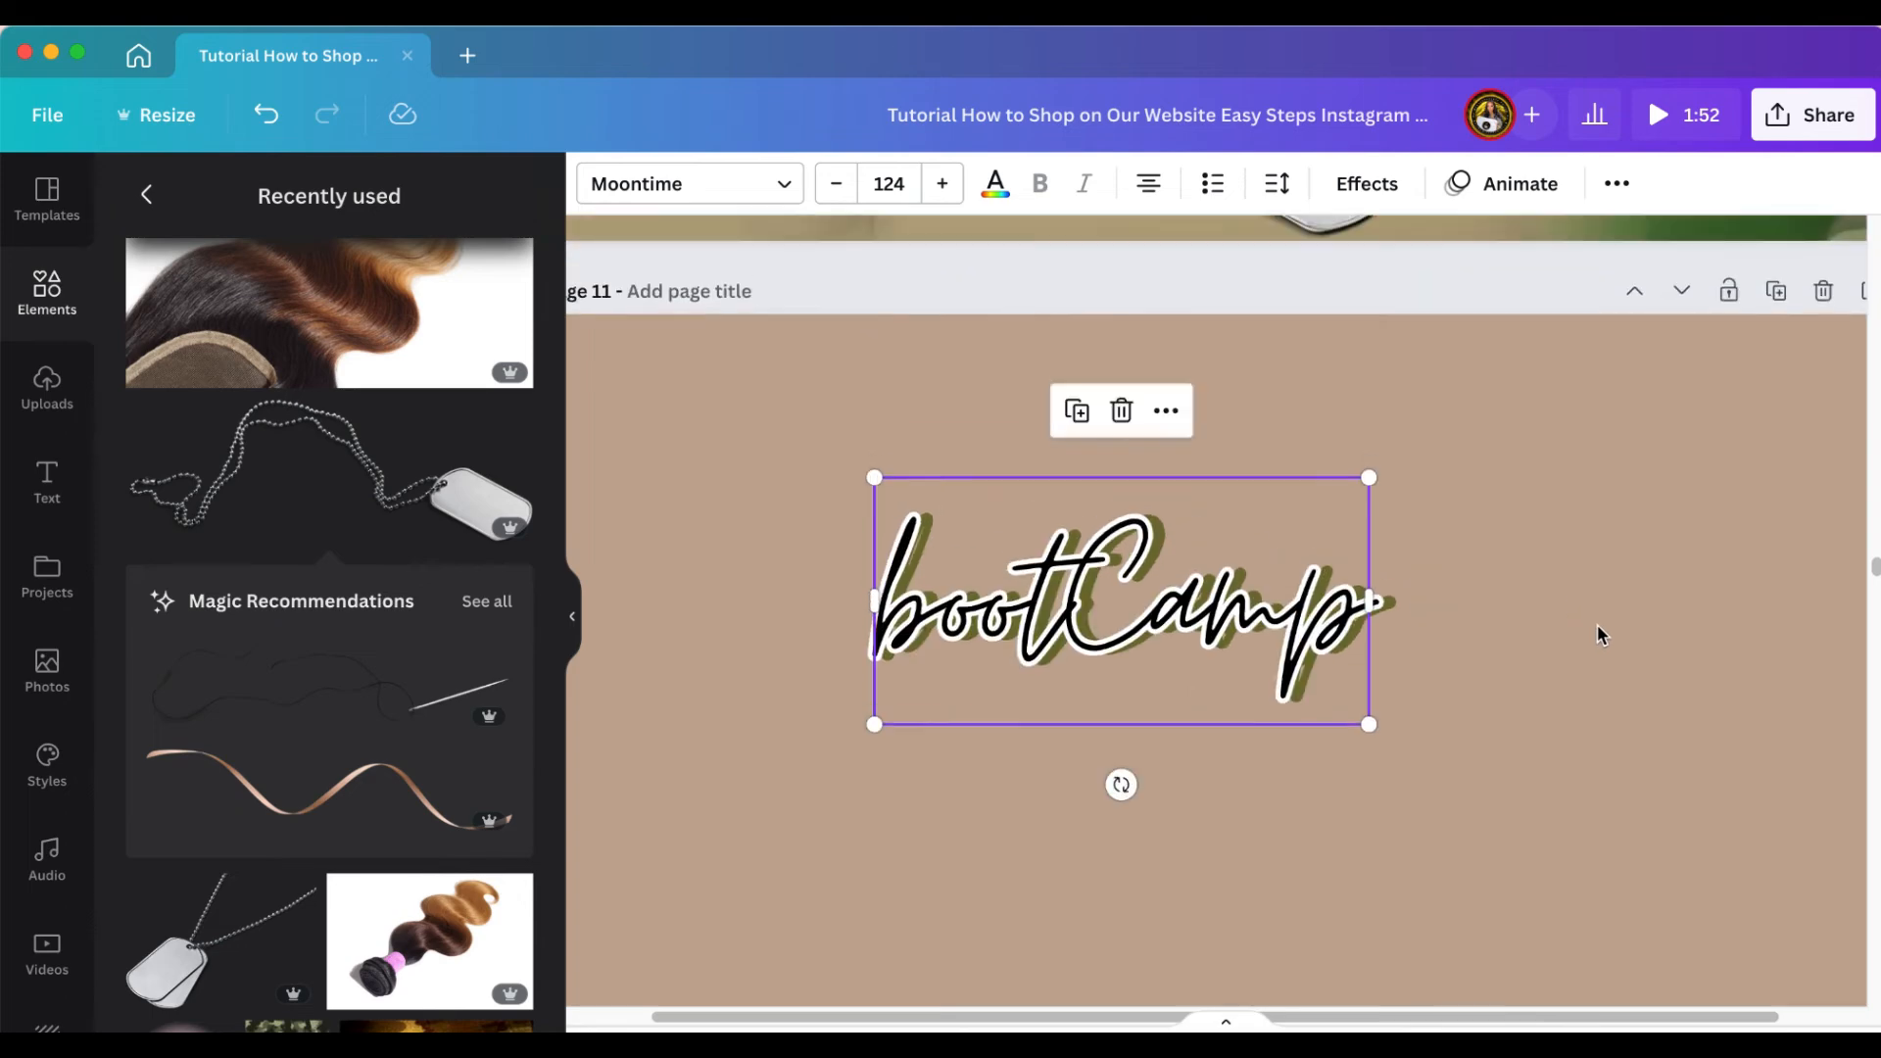
drag(804, 625, 1431, 745)
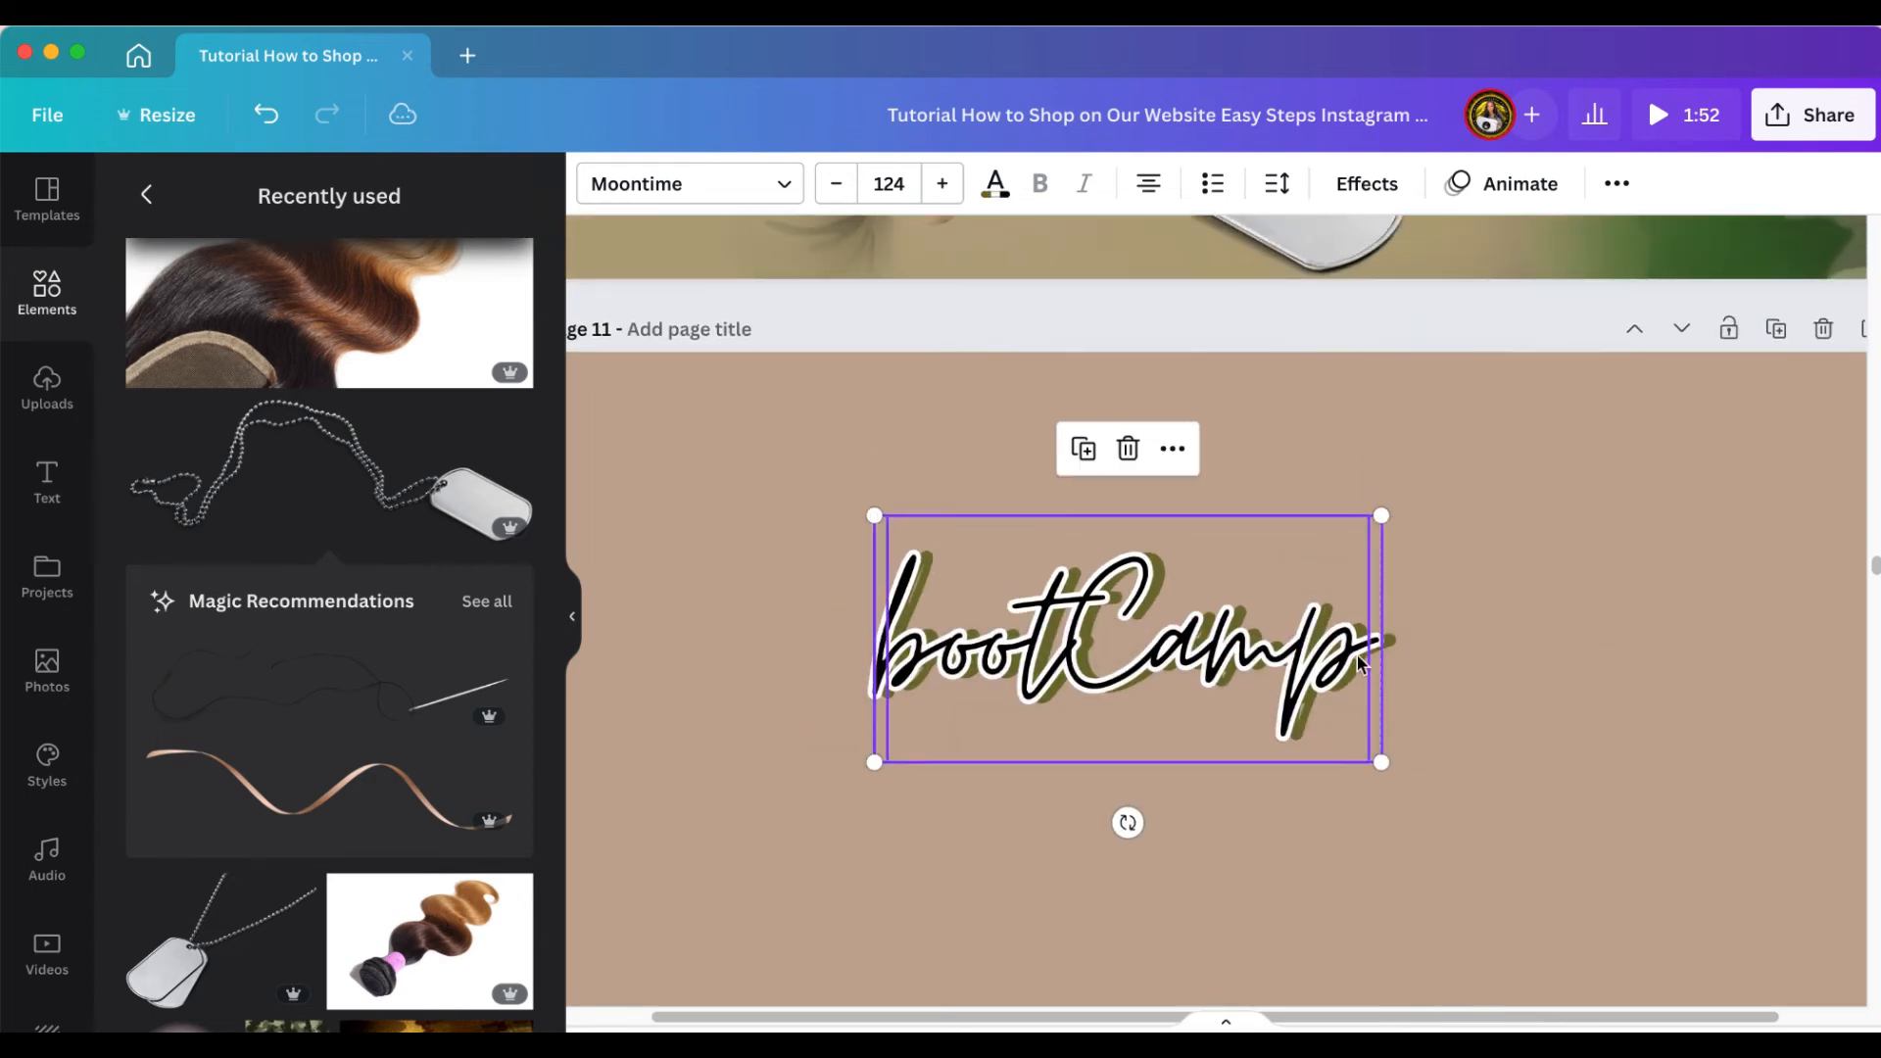
click(1617, 183)
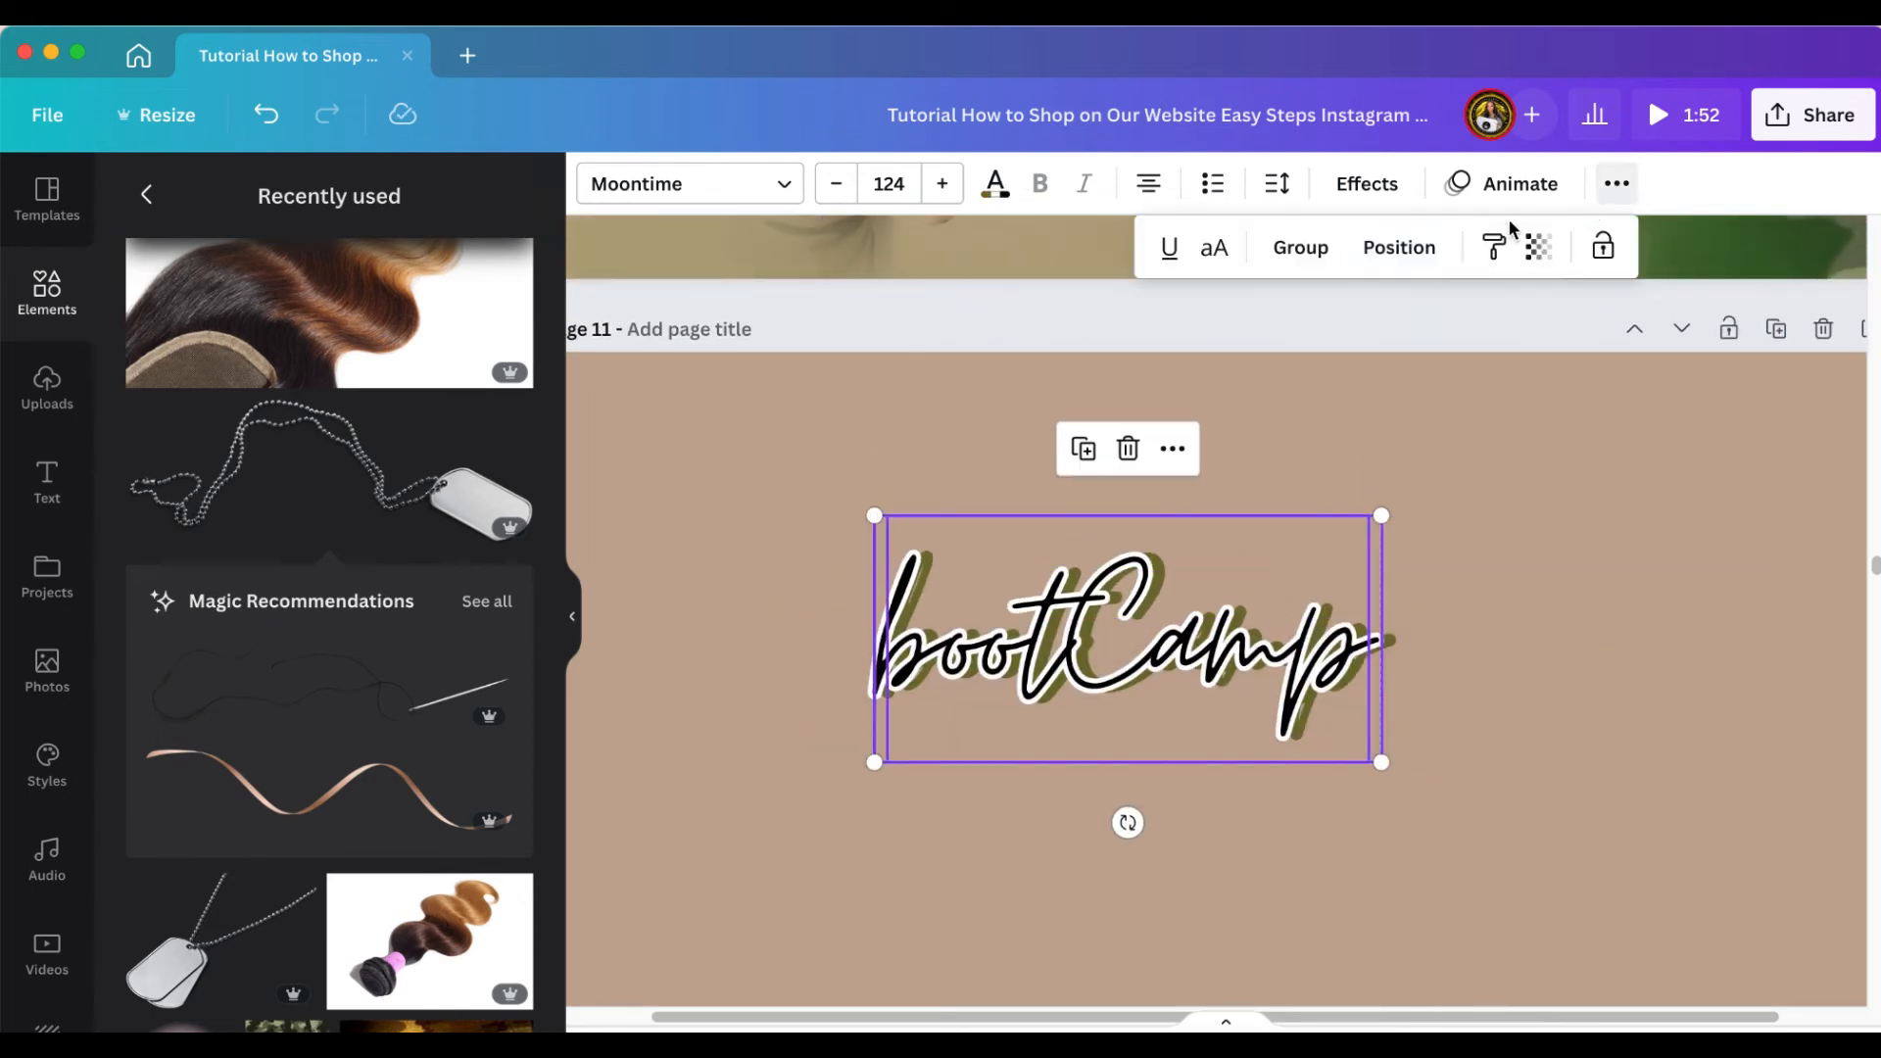
click(1301, 247)
click(1454, 581)
click(1237, 592)
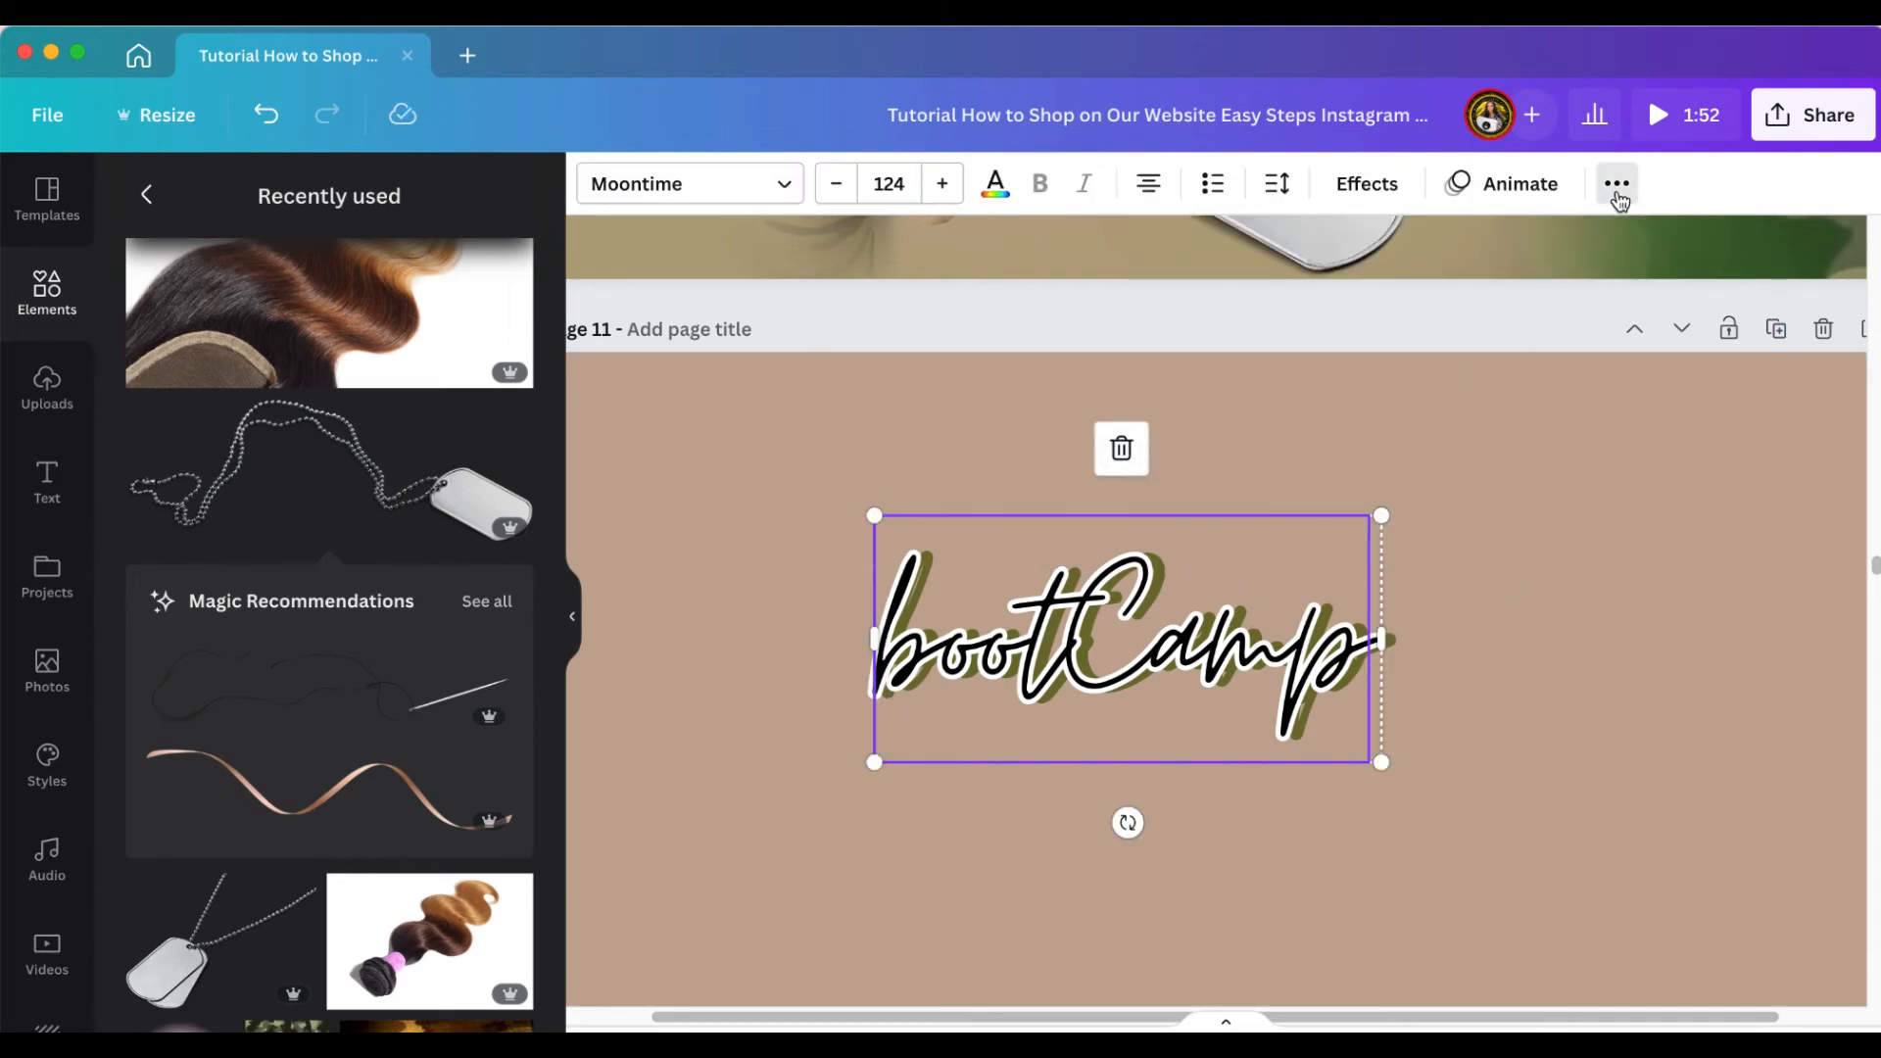
click(1617, 185)
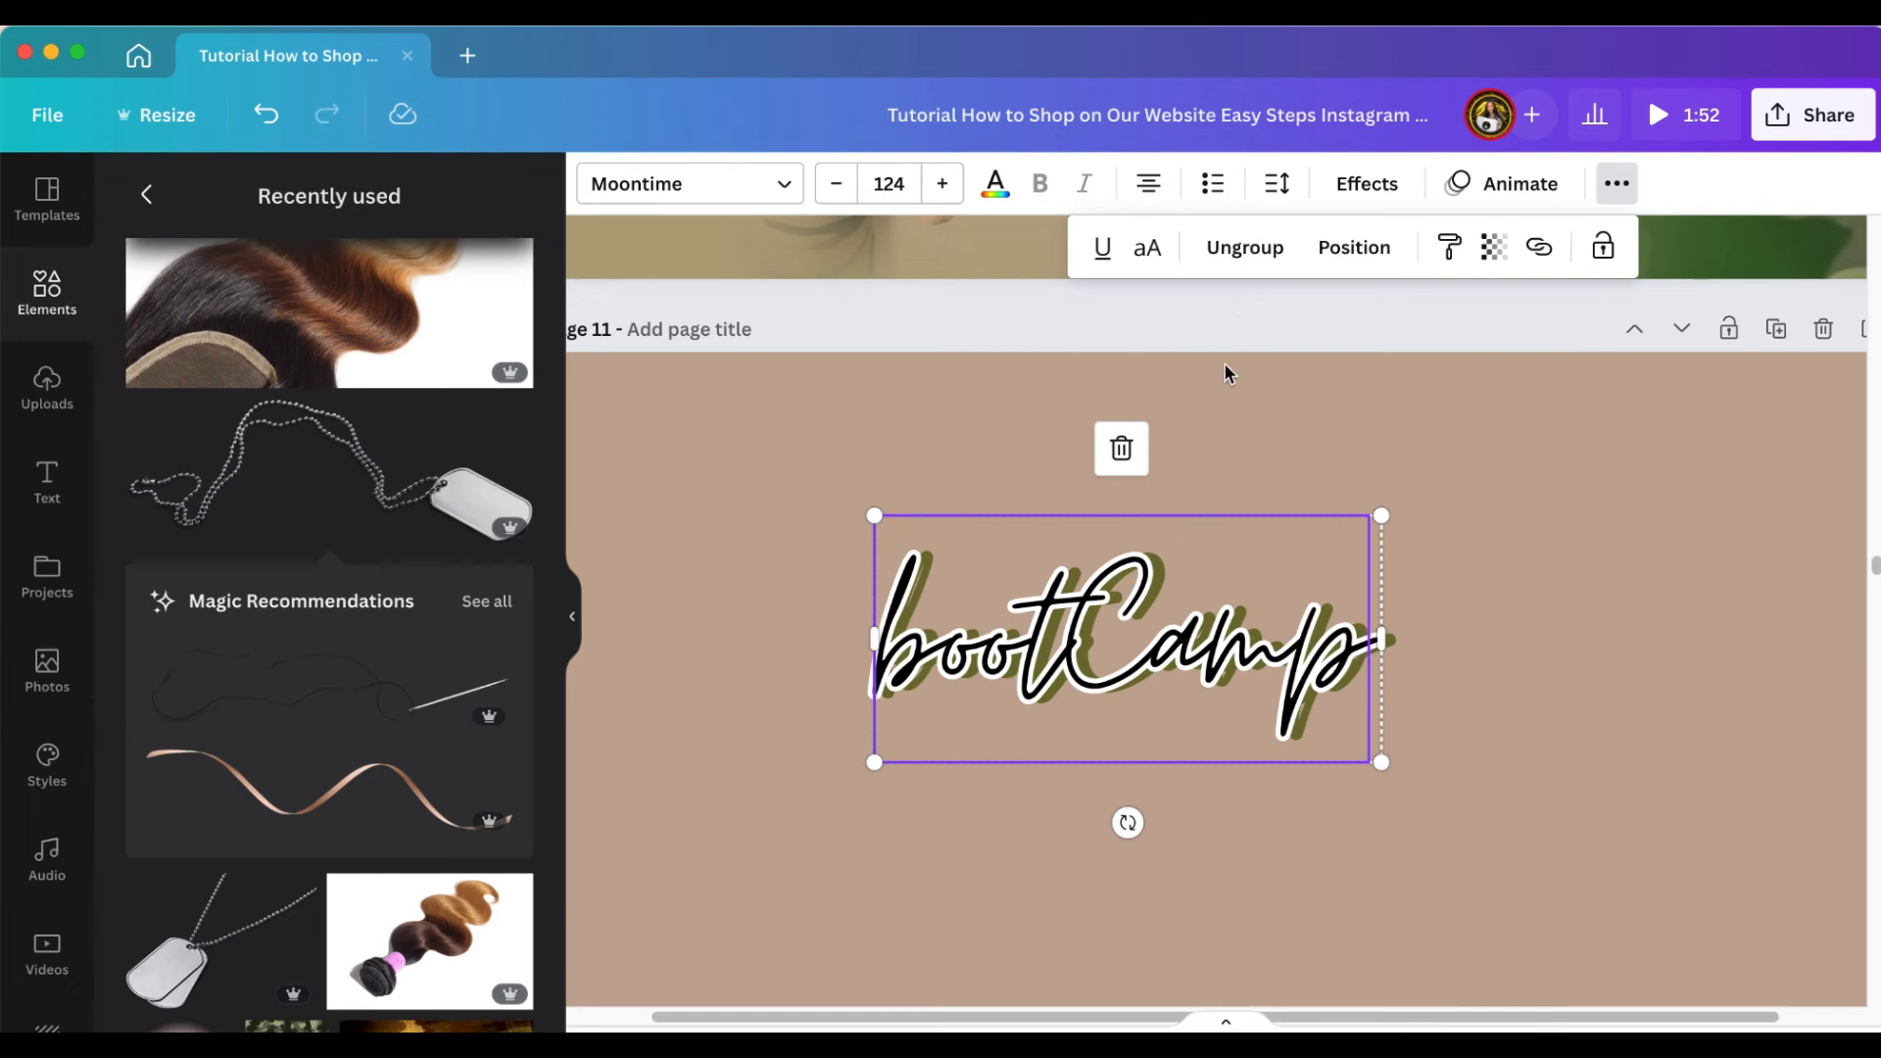
Duplicate the grouped "bootCamp" lettering and place the copy on page 10 below "FRONTAL", overlapping the upper dog tags
click(1383, 520)
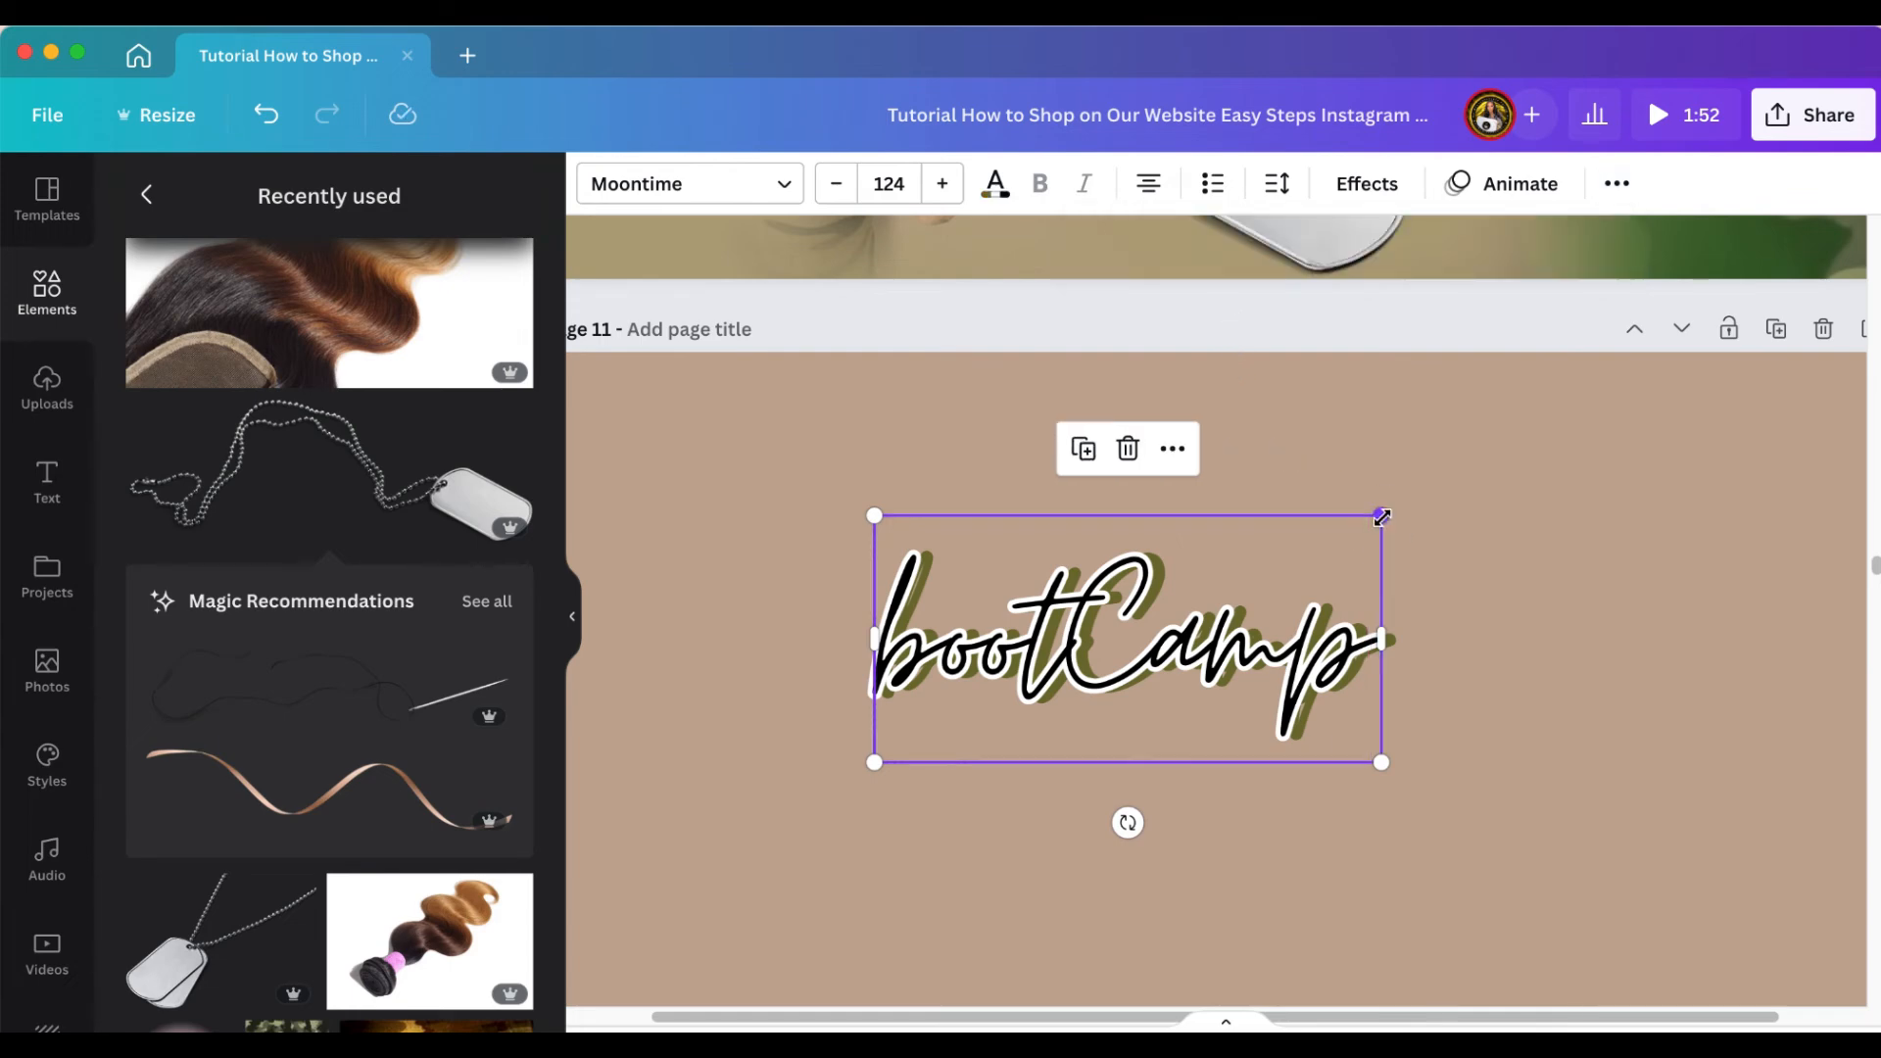
click(1084, 450)
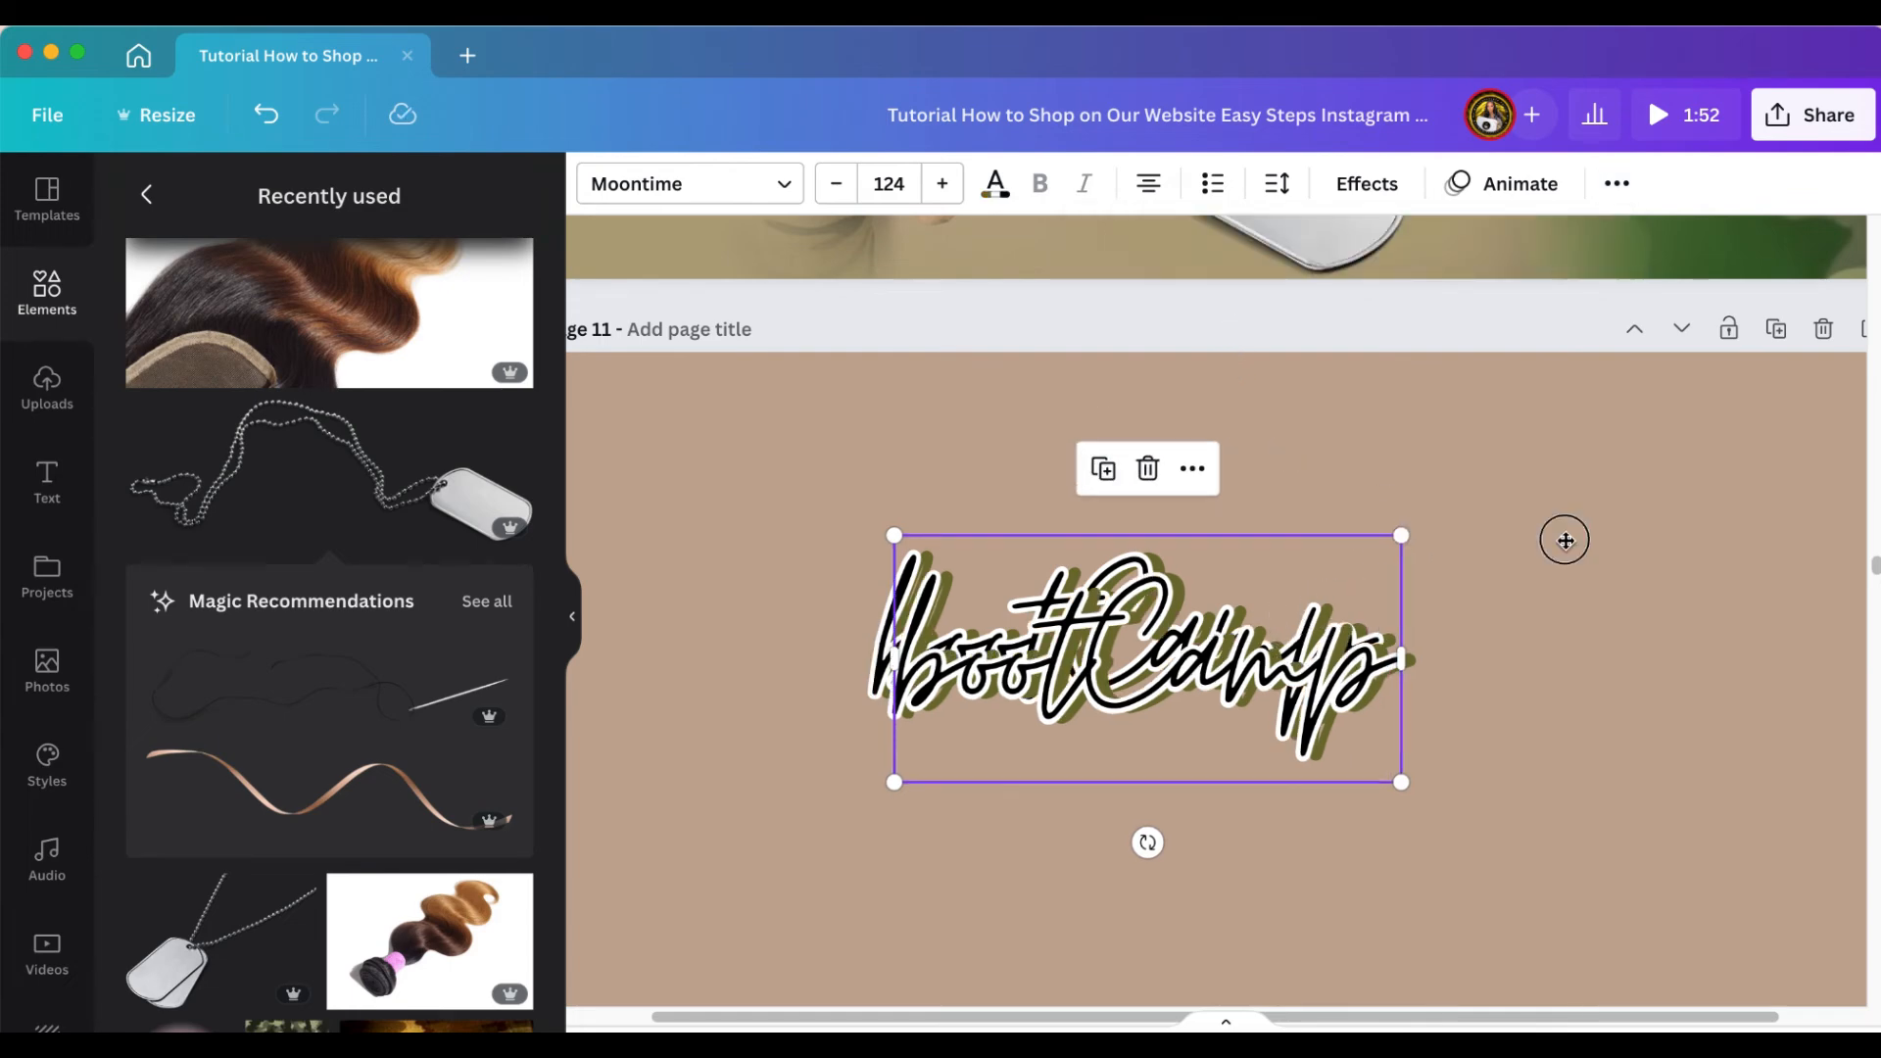
drag(1566, 541, 1695, 496)
scroll(1695, 503, up, 2)
drag(1649, 742, 1701, 294)
scroll(1666, 490, up, 5)
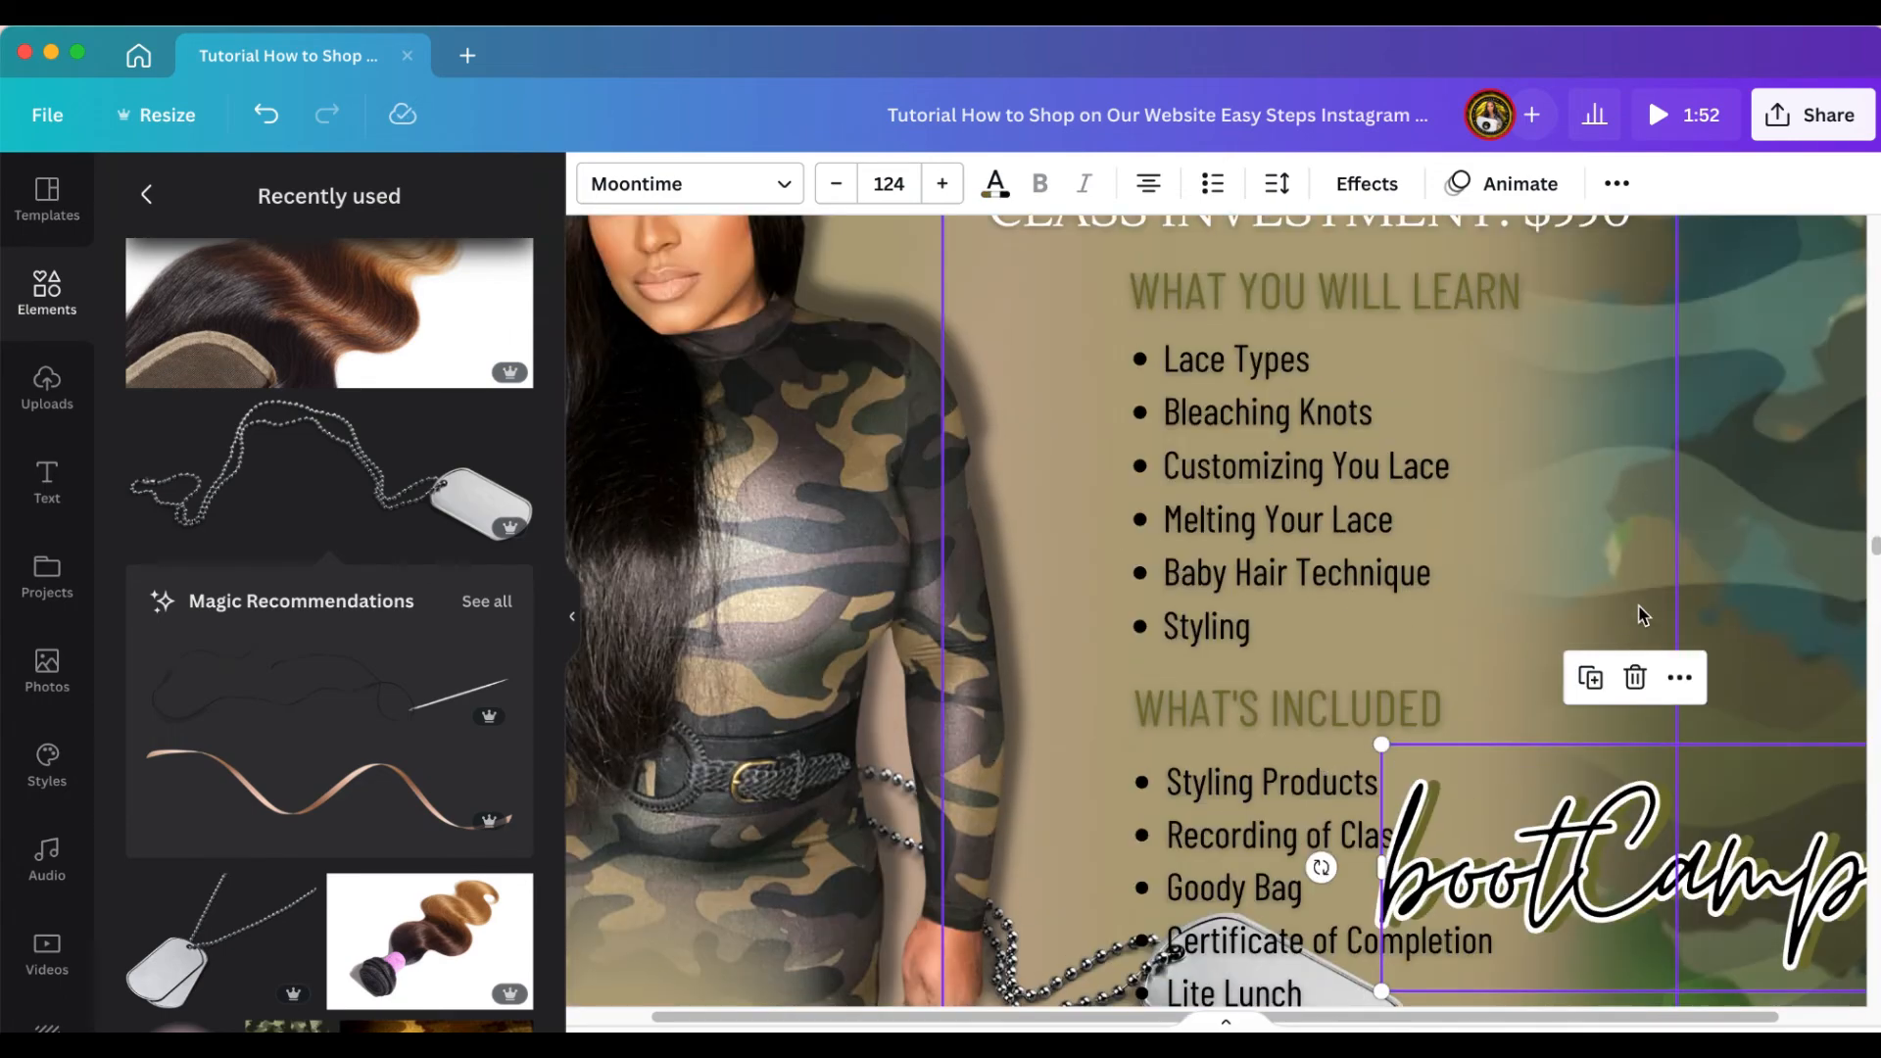
drag(1697, 871, 1626, 341)
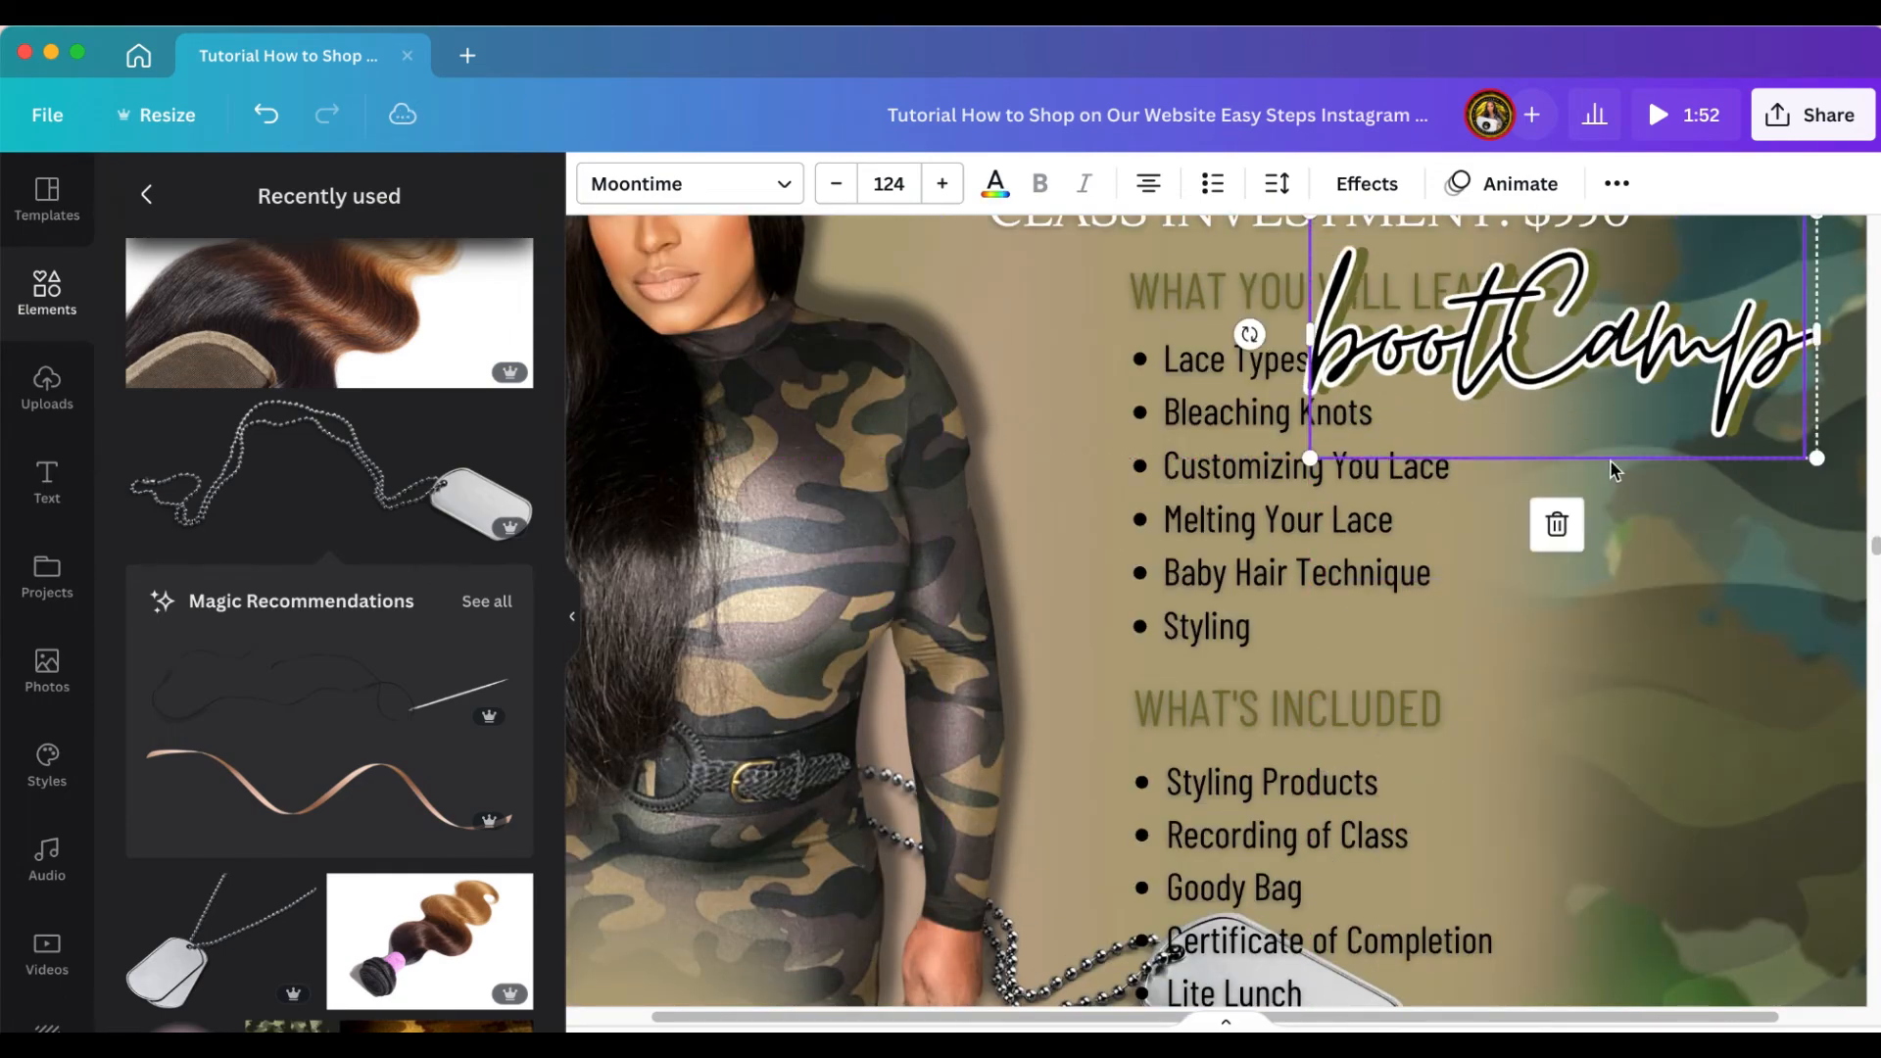
scroll(1609, 460, up, 5)
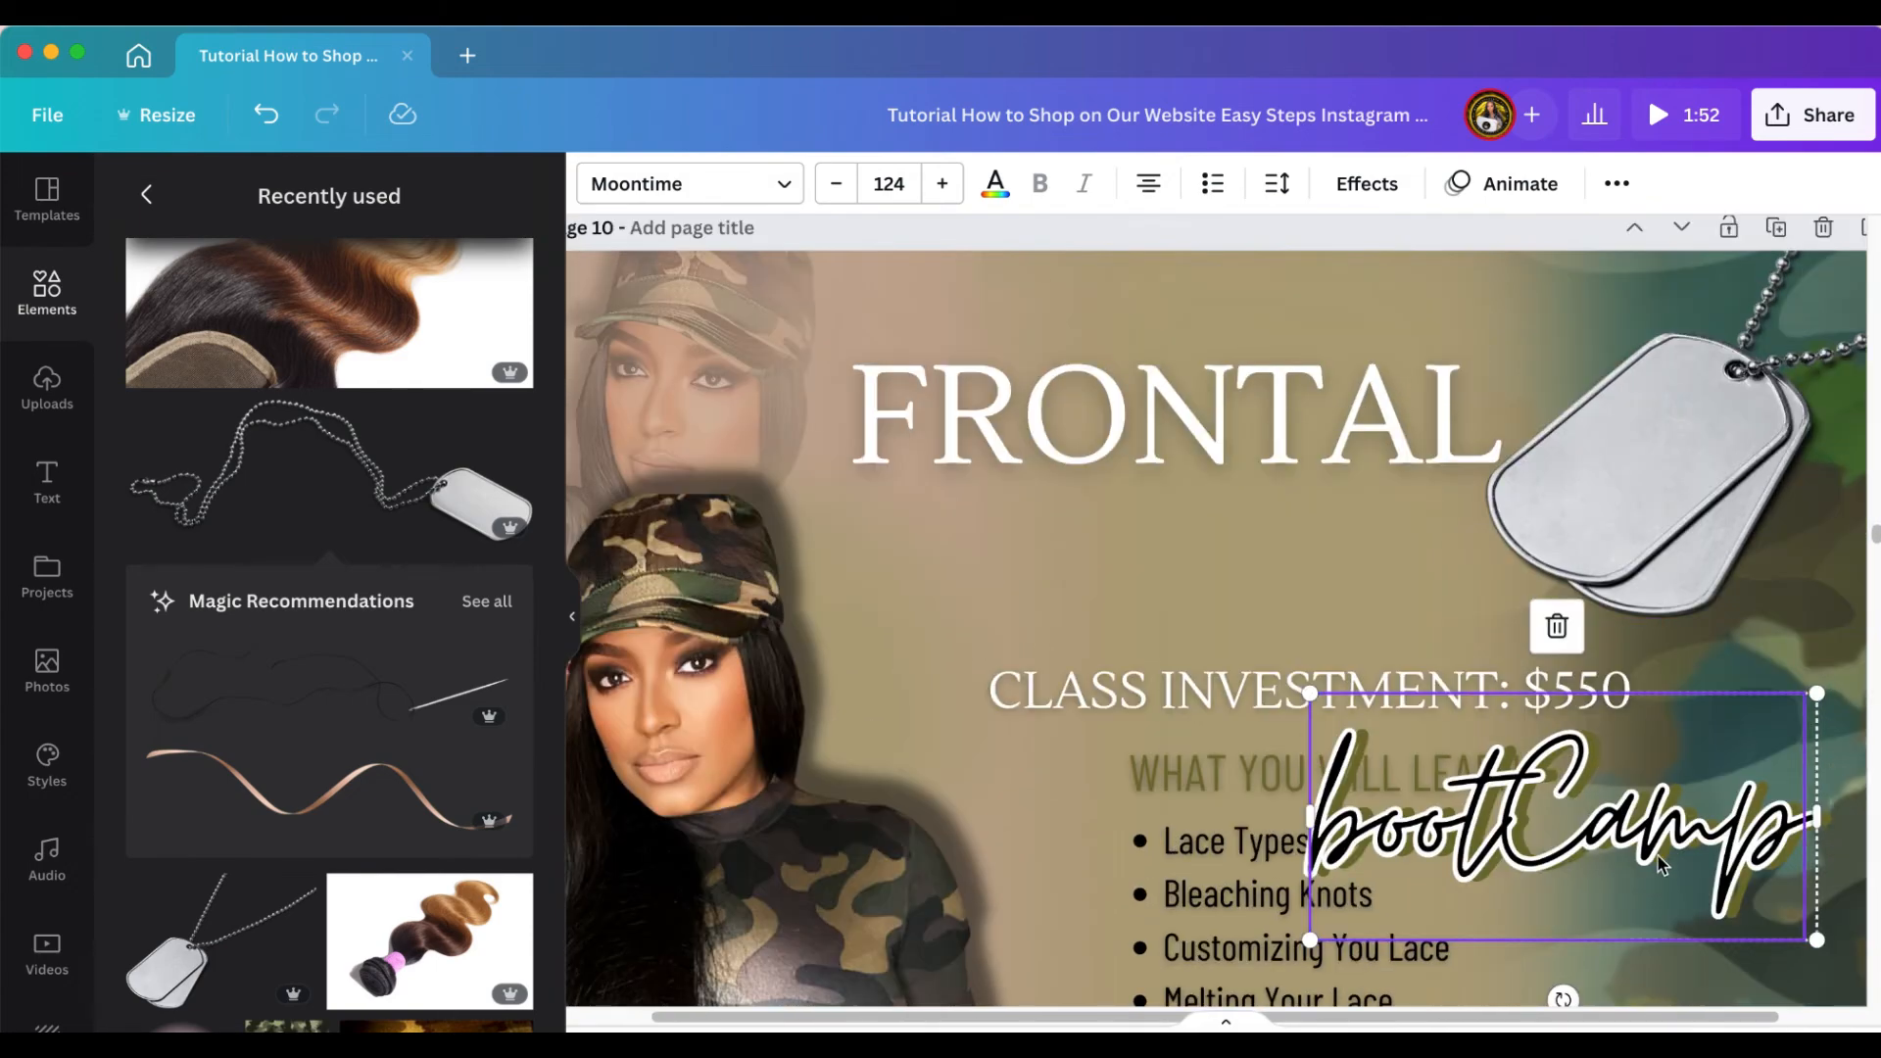
drag(1661, 862, 1691, 546)
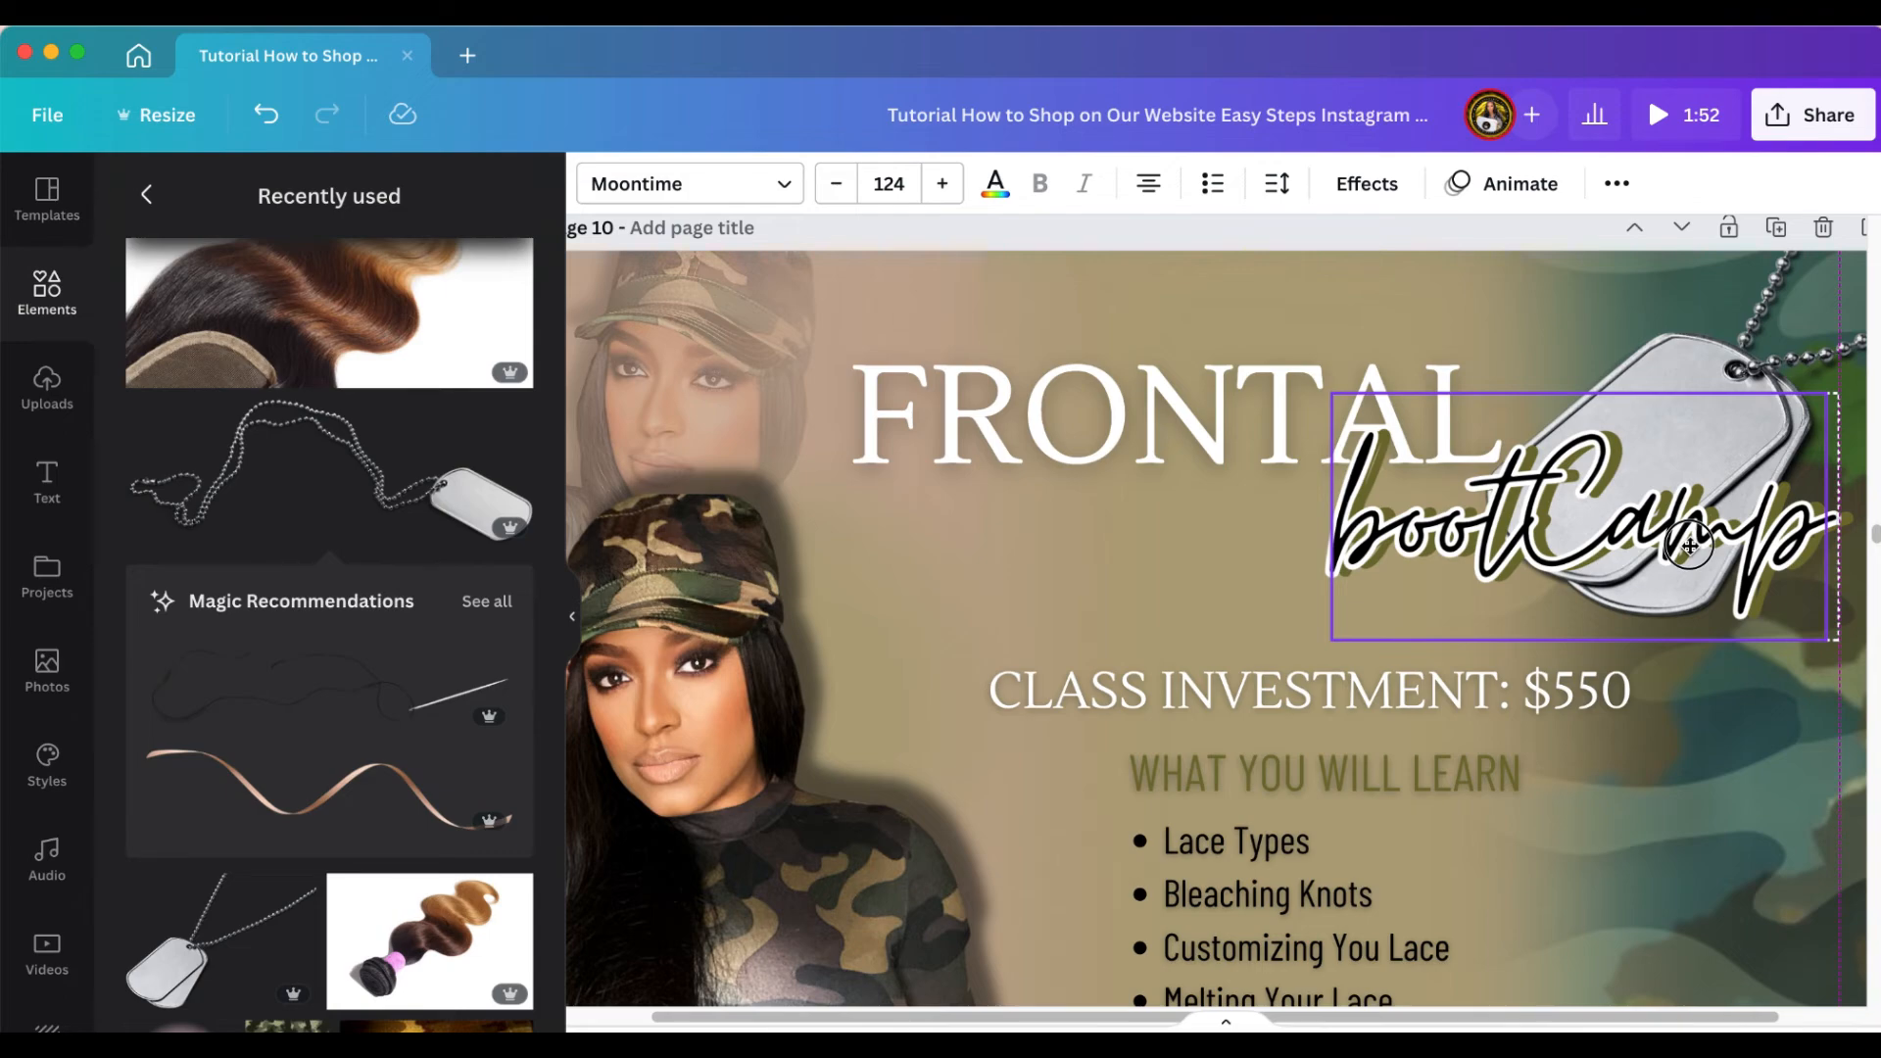
scroll(1627, 852, down, 3)
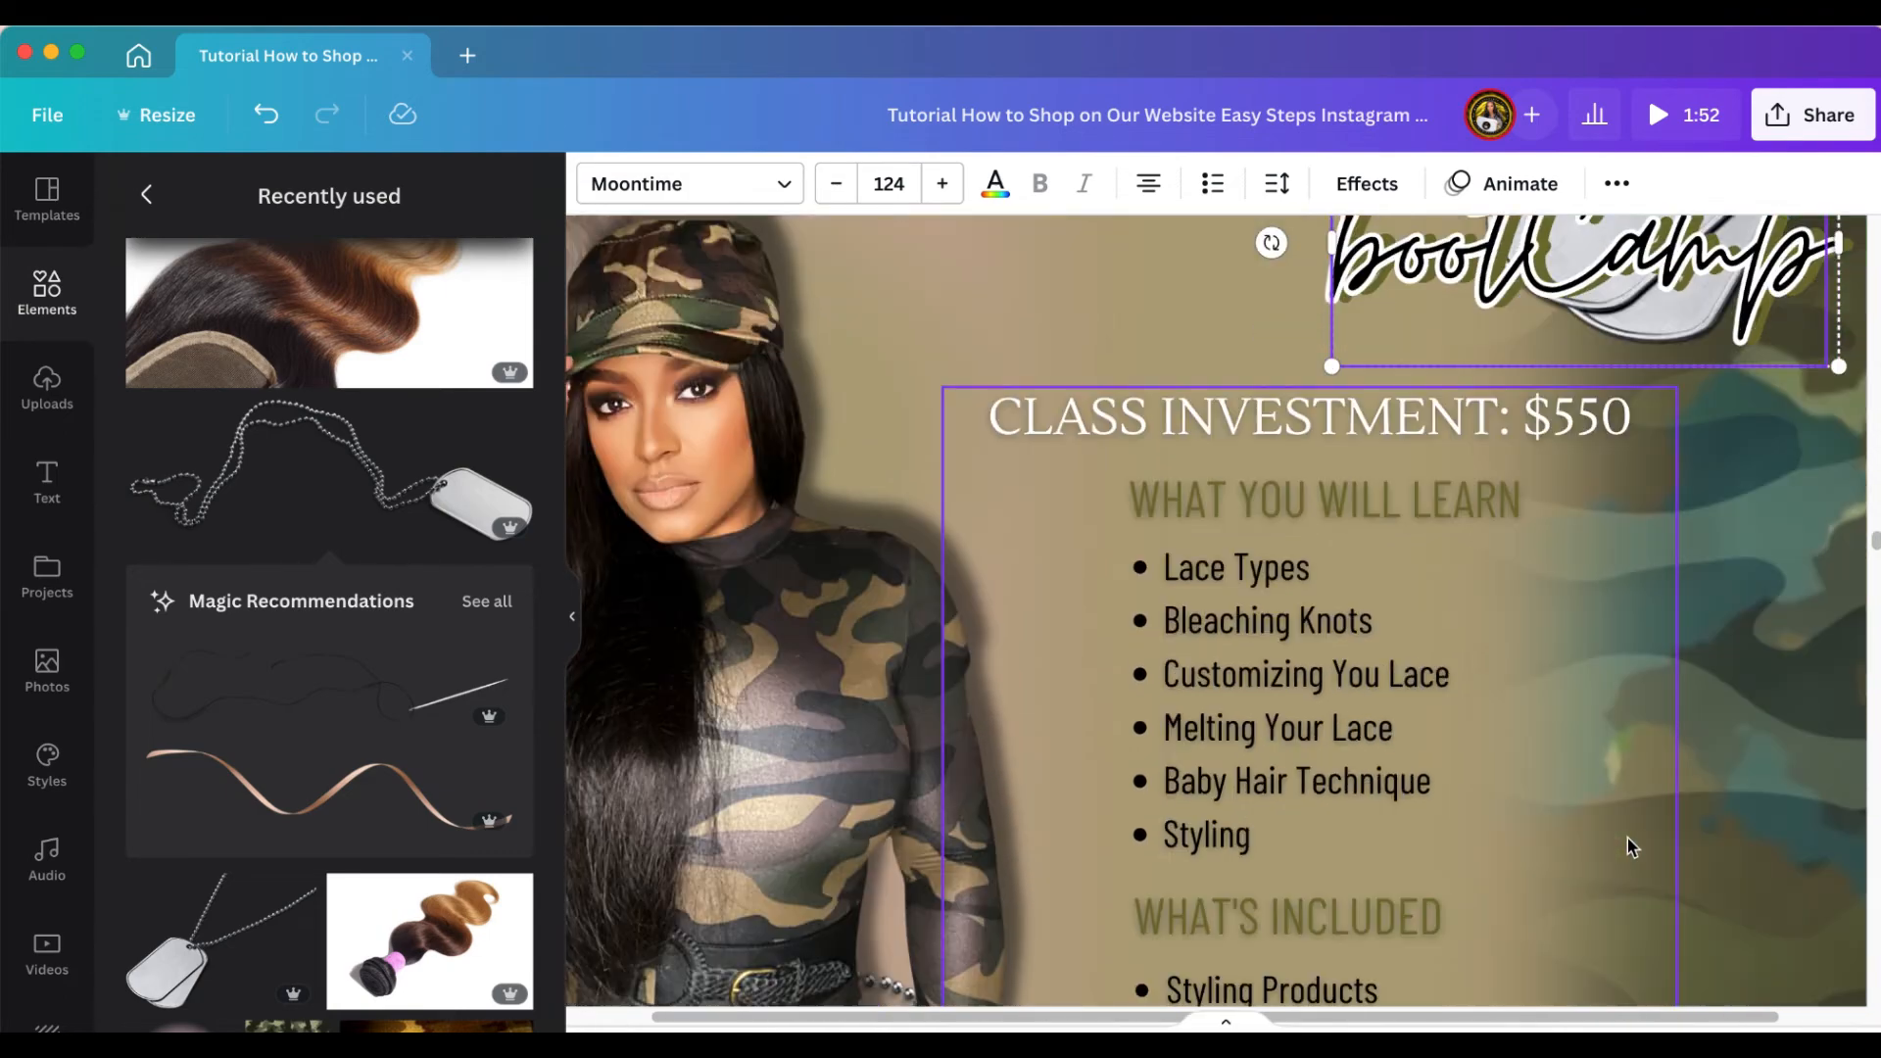
scroll(1627, 837, up, 2)
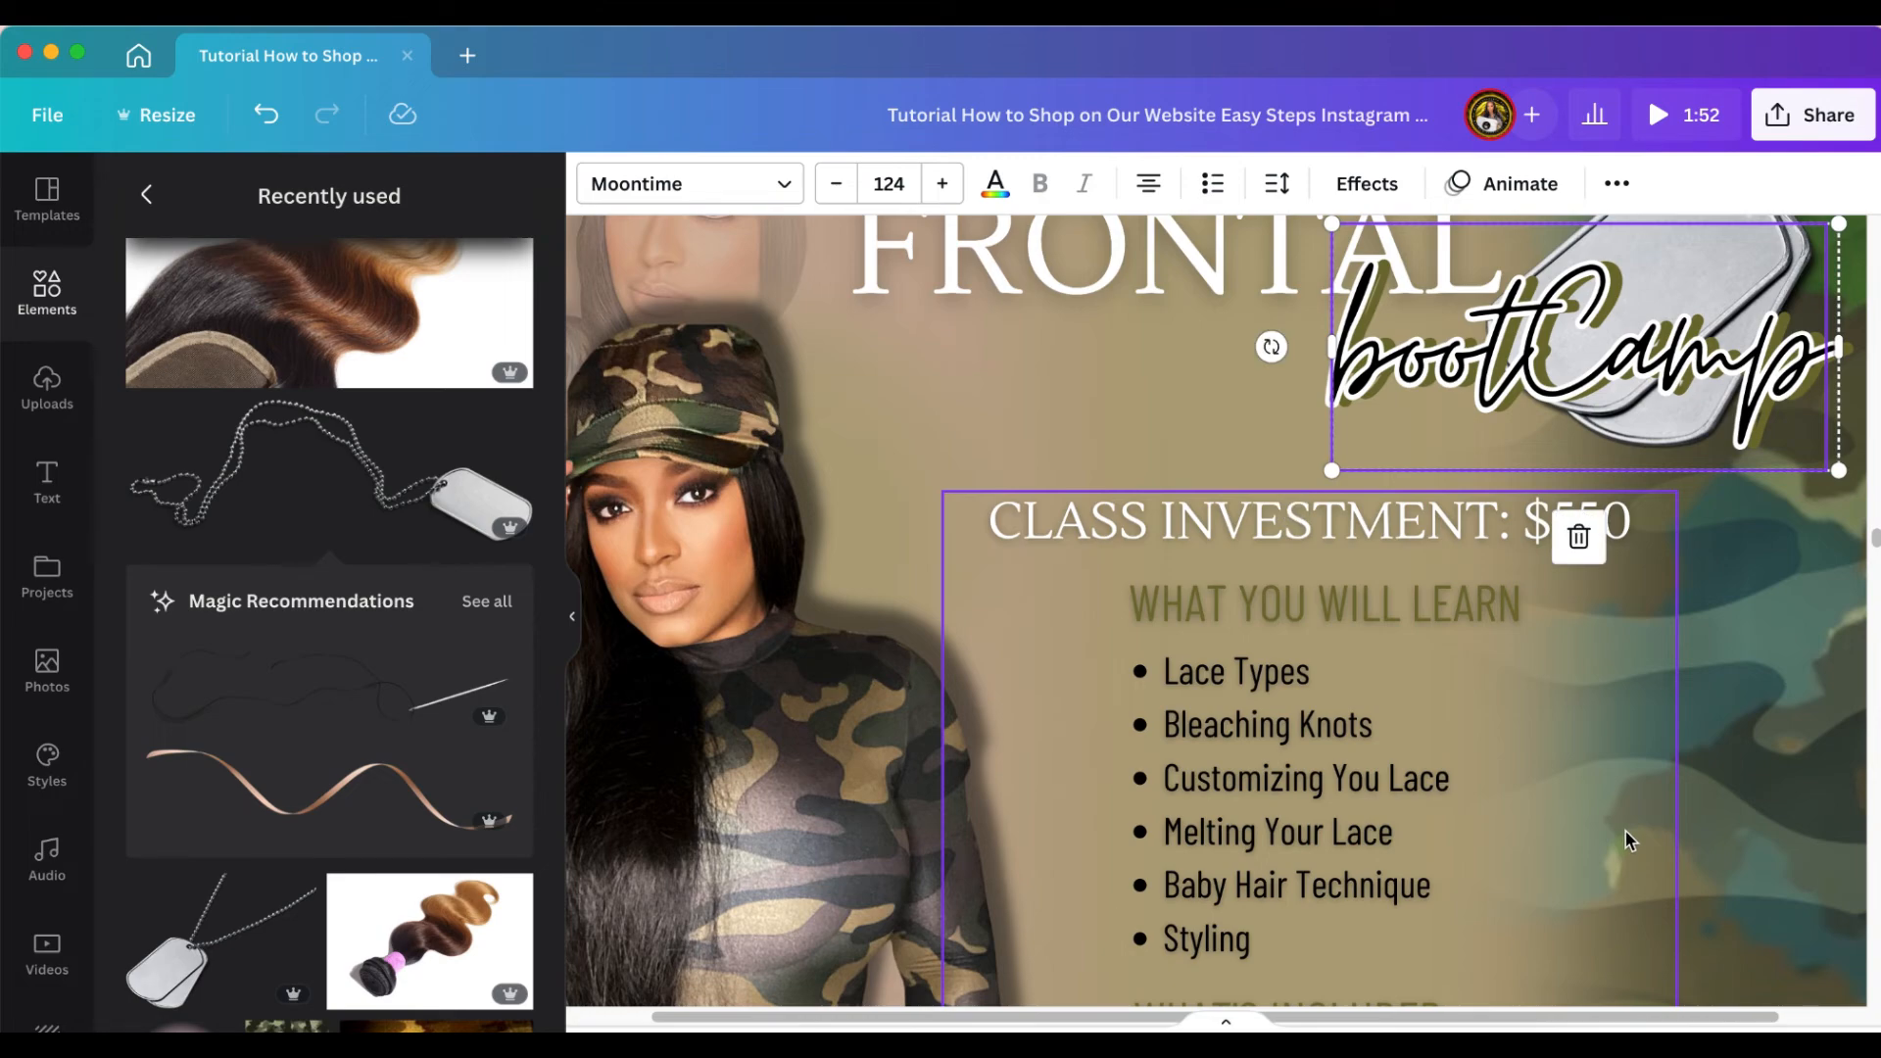
Ungroup the "bootCamp" lettering remaining on page 11 and move its black copy aside from the white and olive ones
scroll(1627, 840, down, 10)
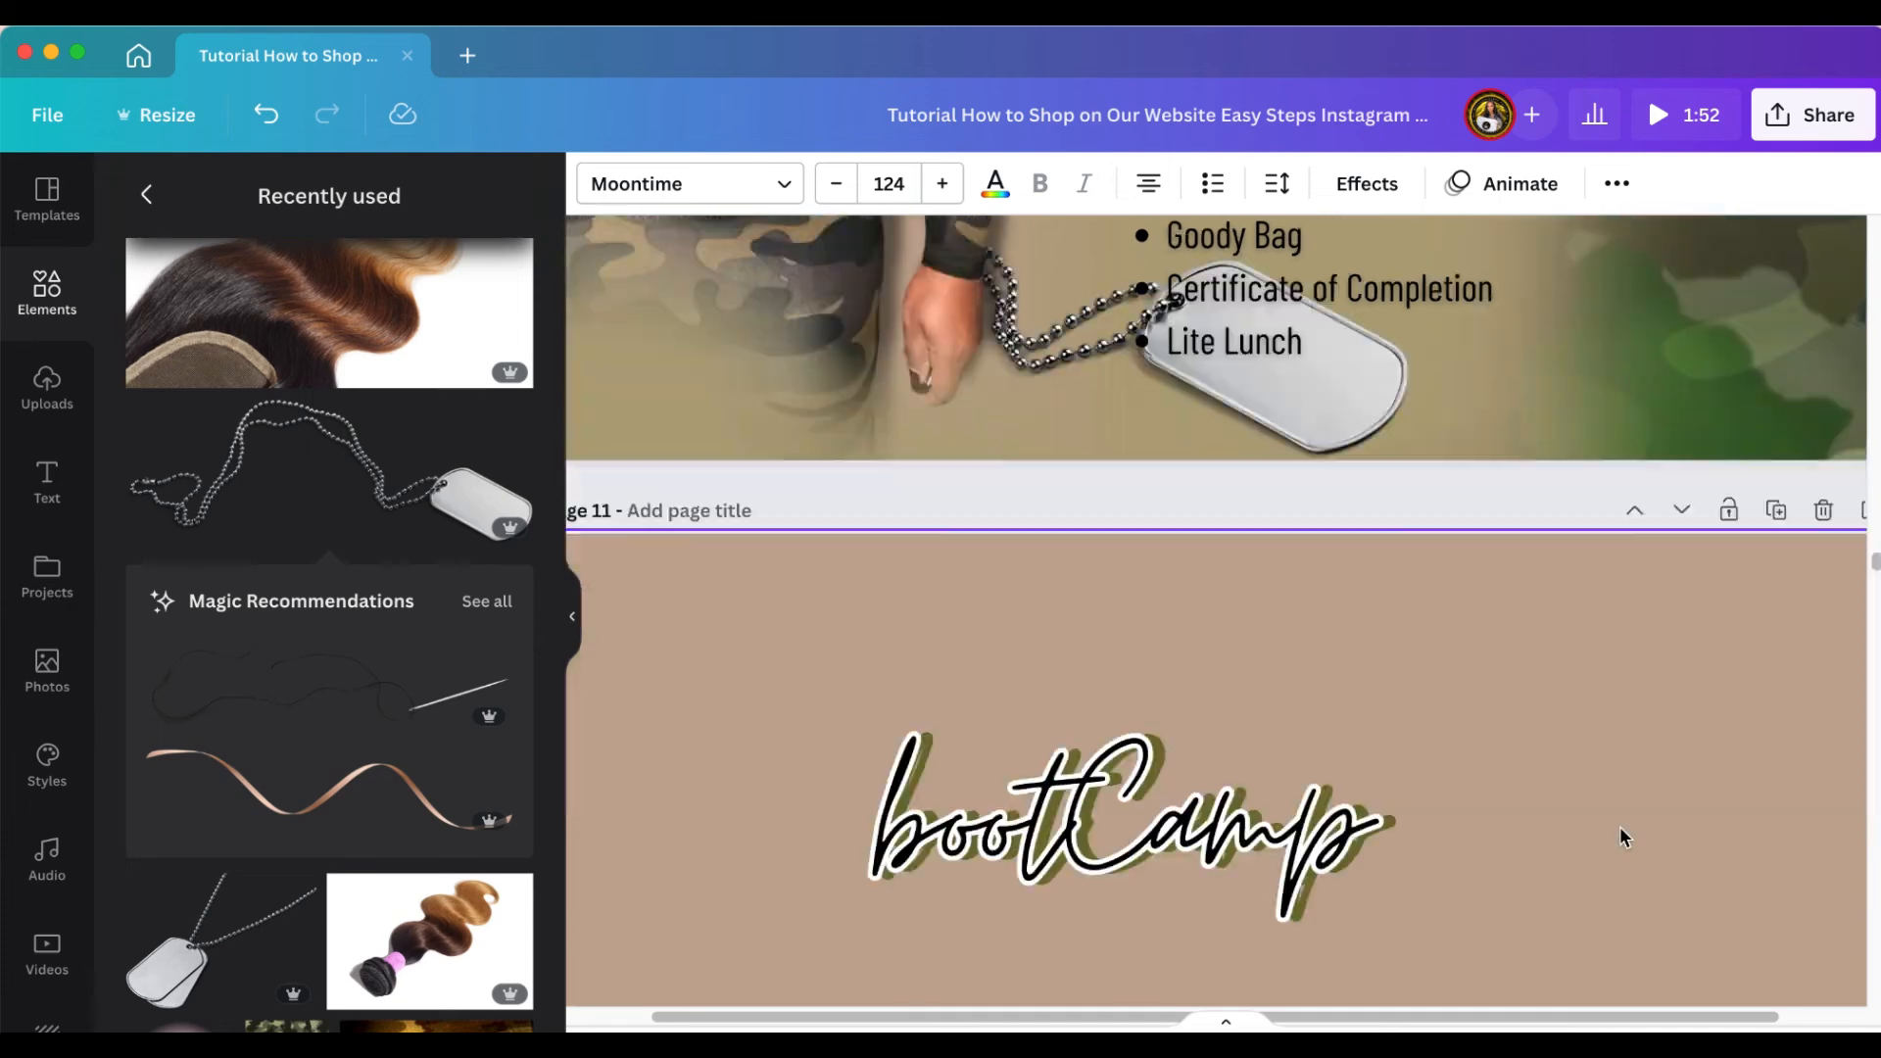
click(1225, 686)
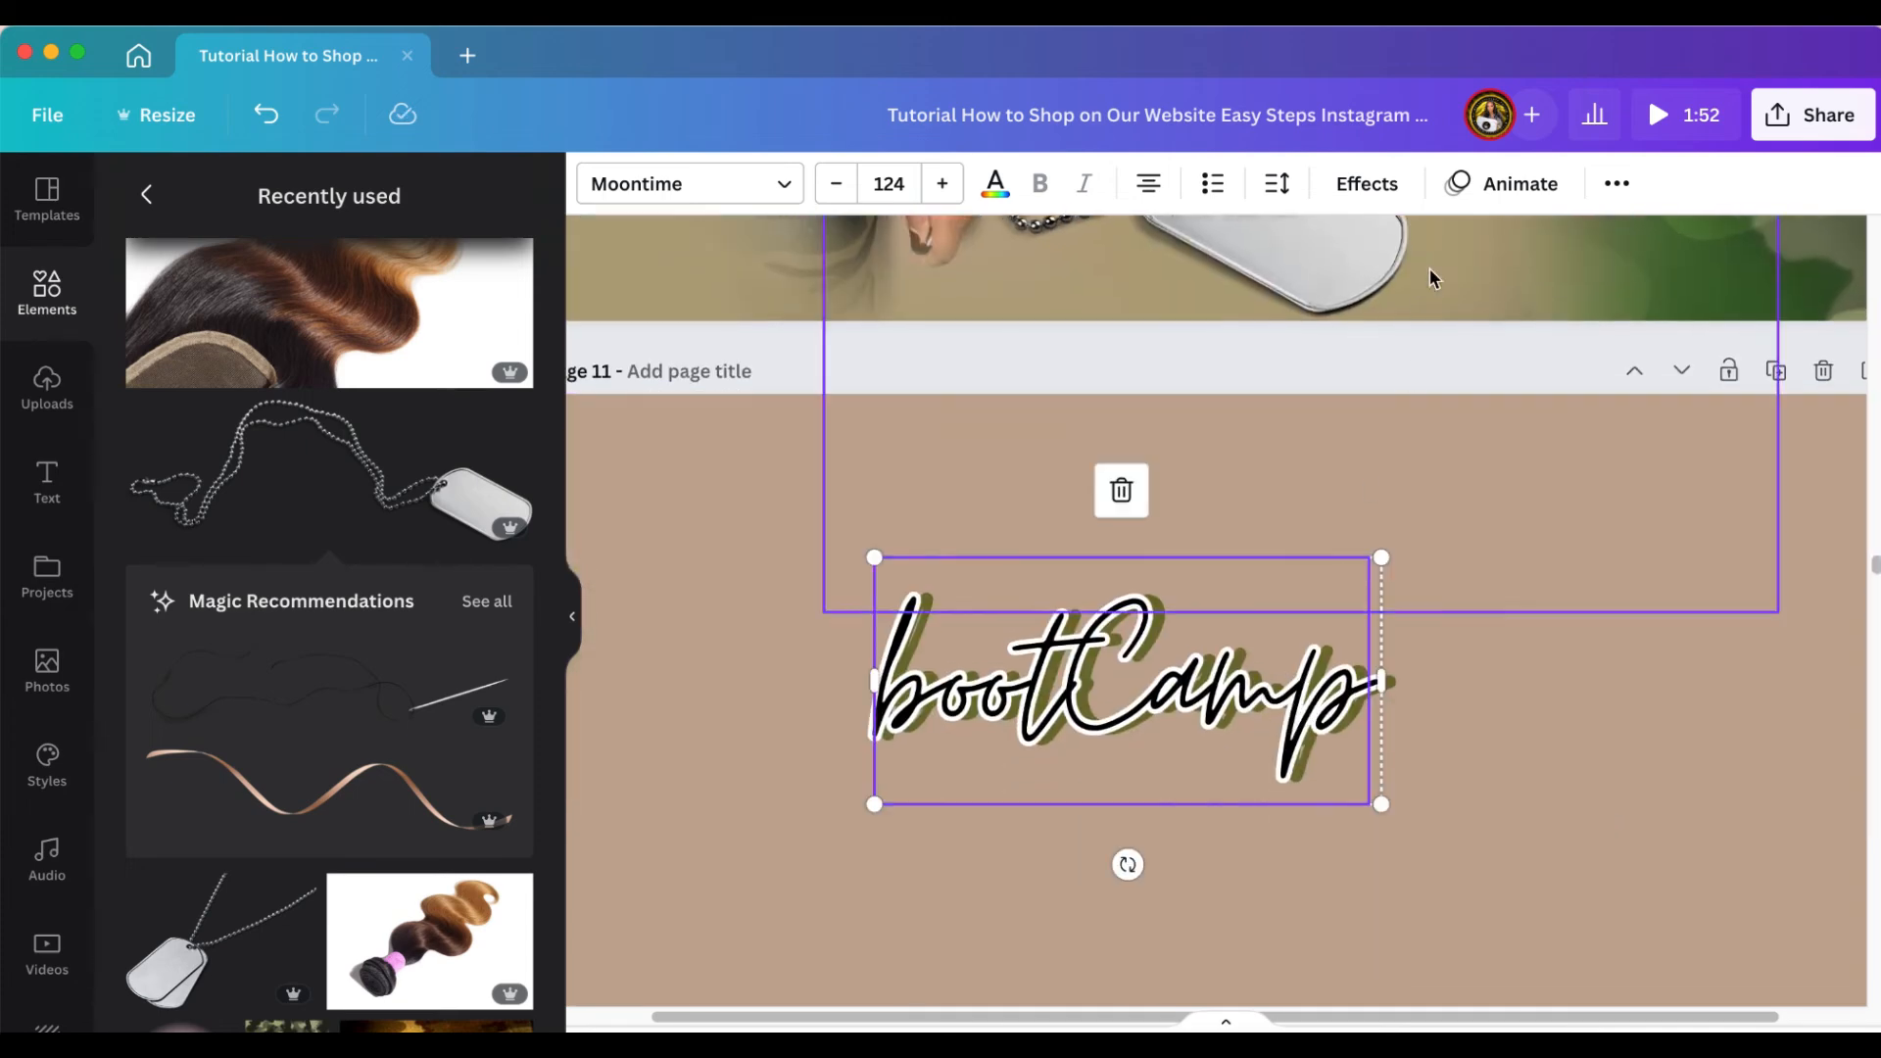
click(1623, 183)
click(1244, 245)
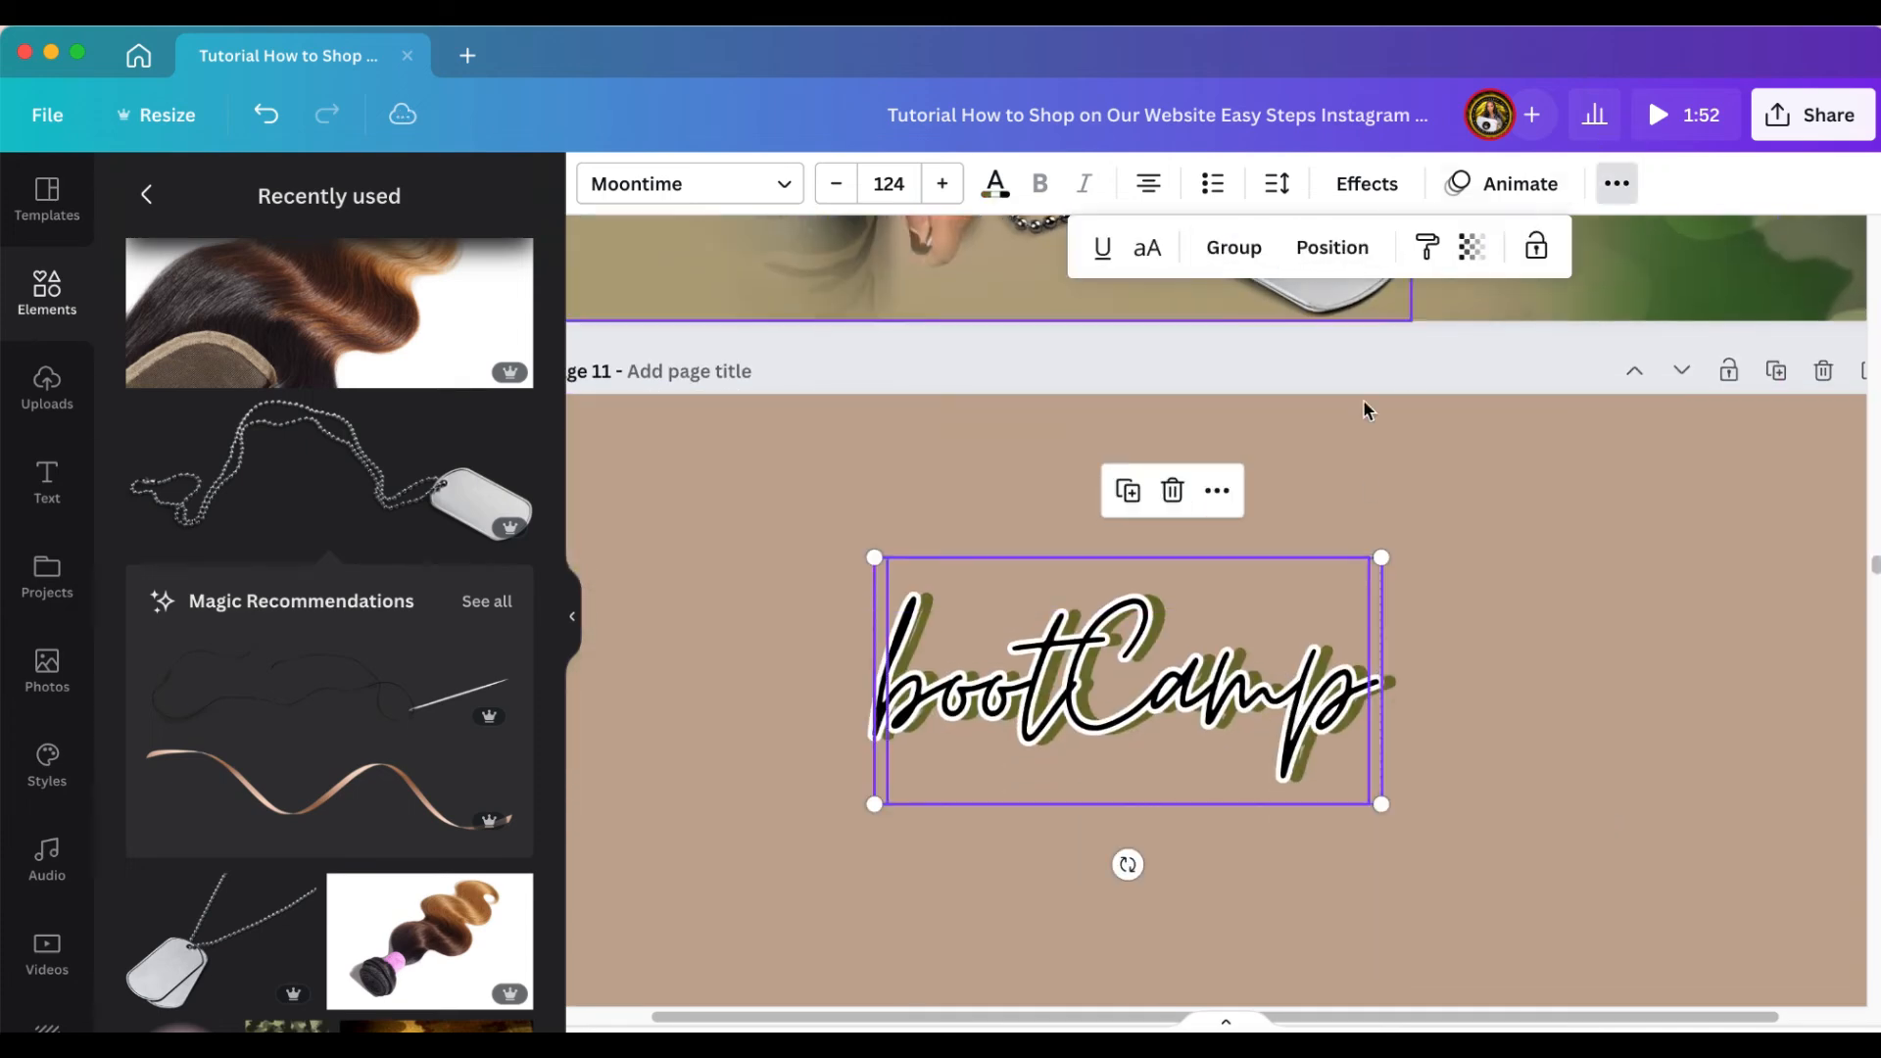
click(1544, 595)
click(1274, 698)
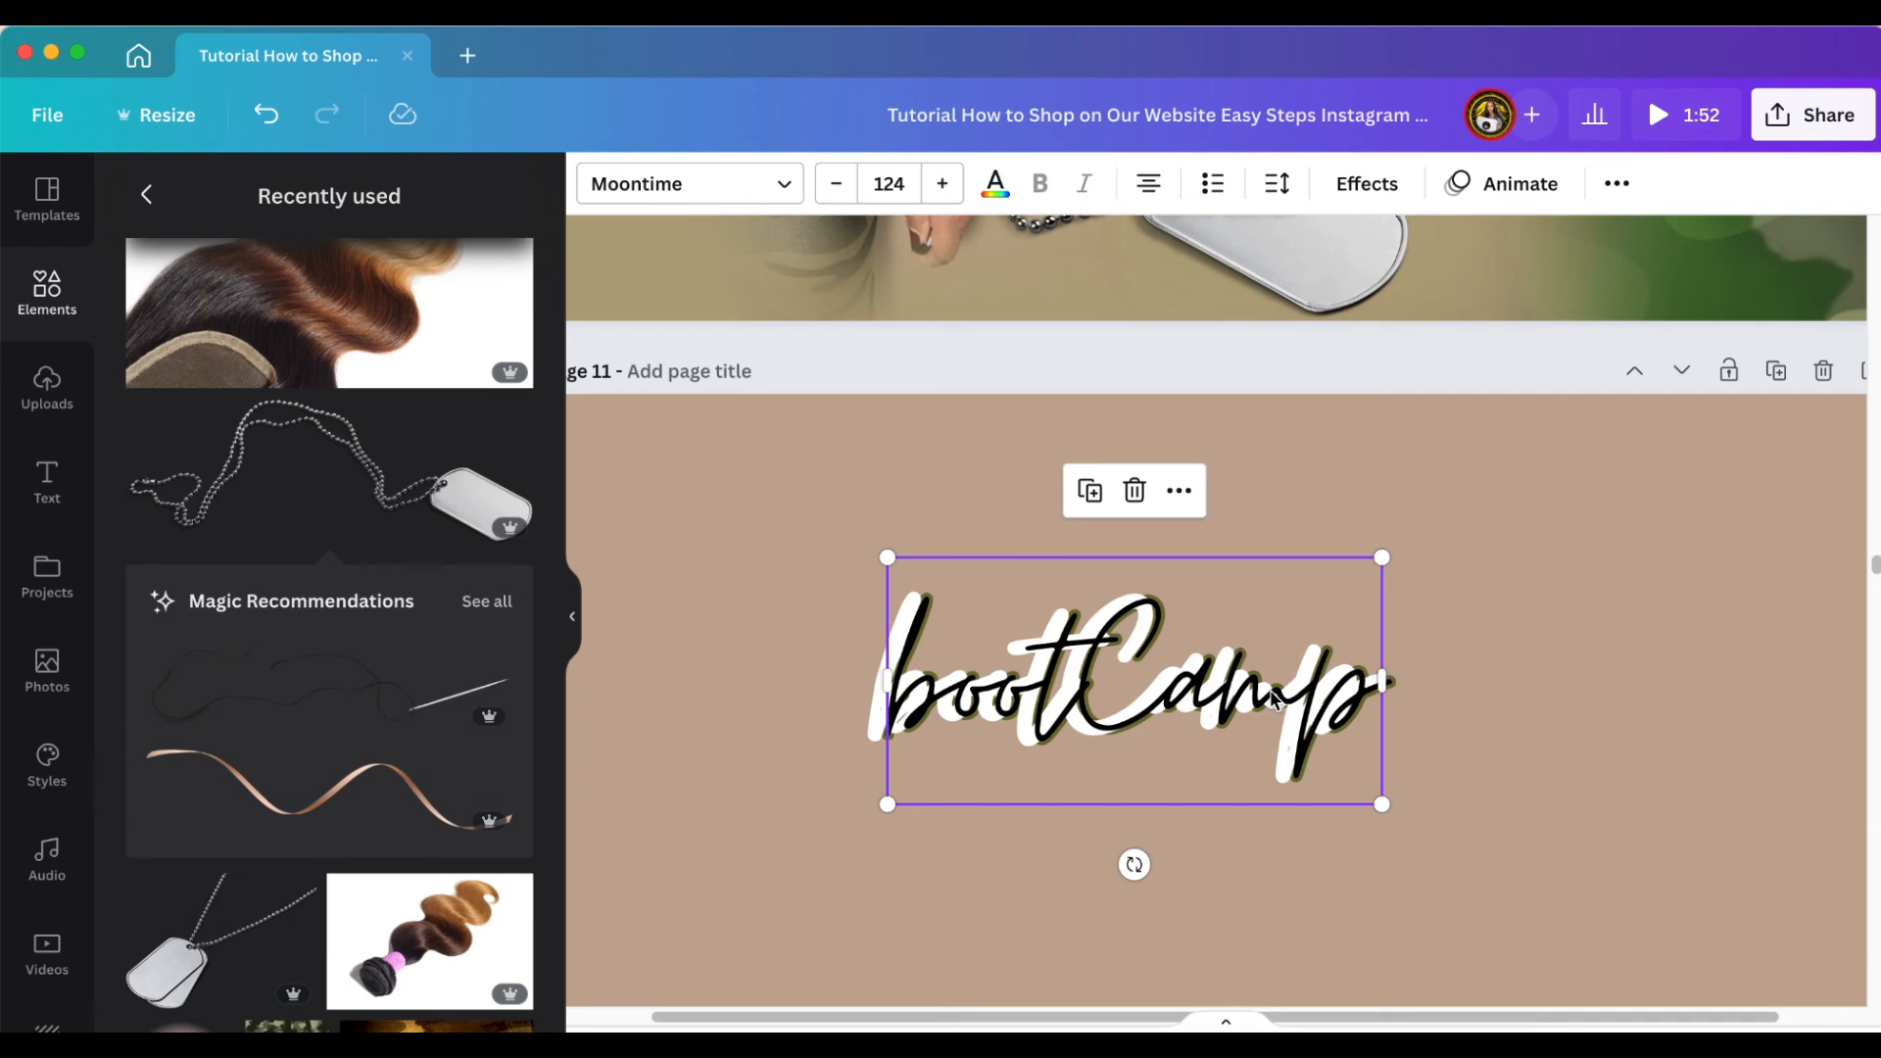
drag(1272, 694, 1547, 715)
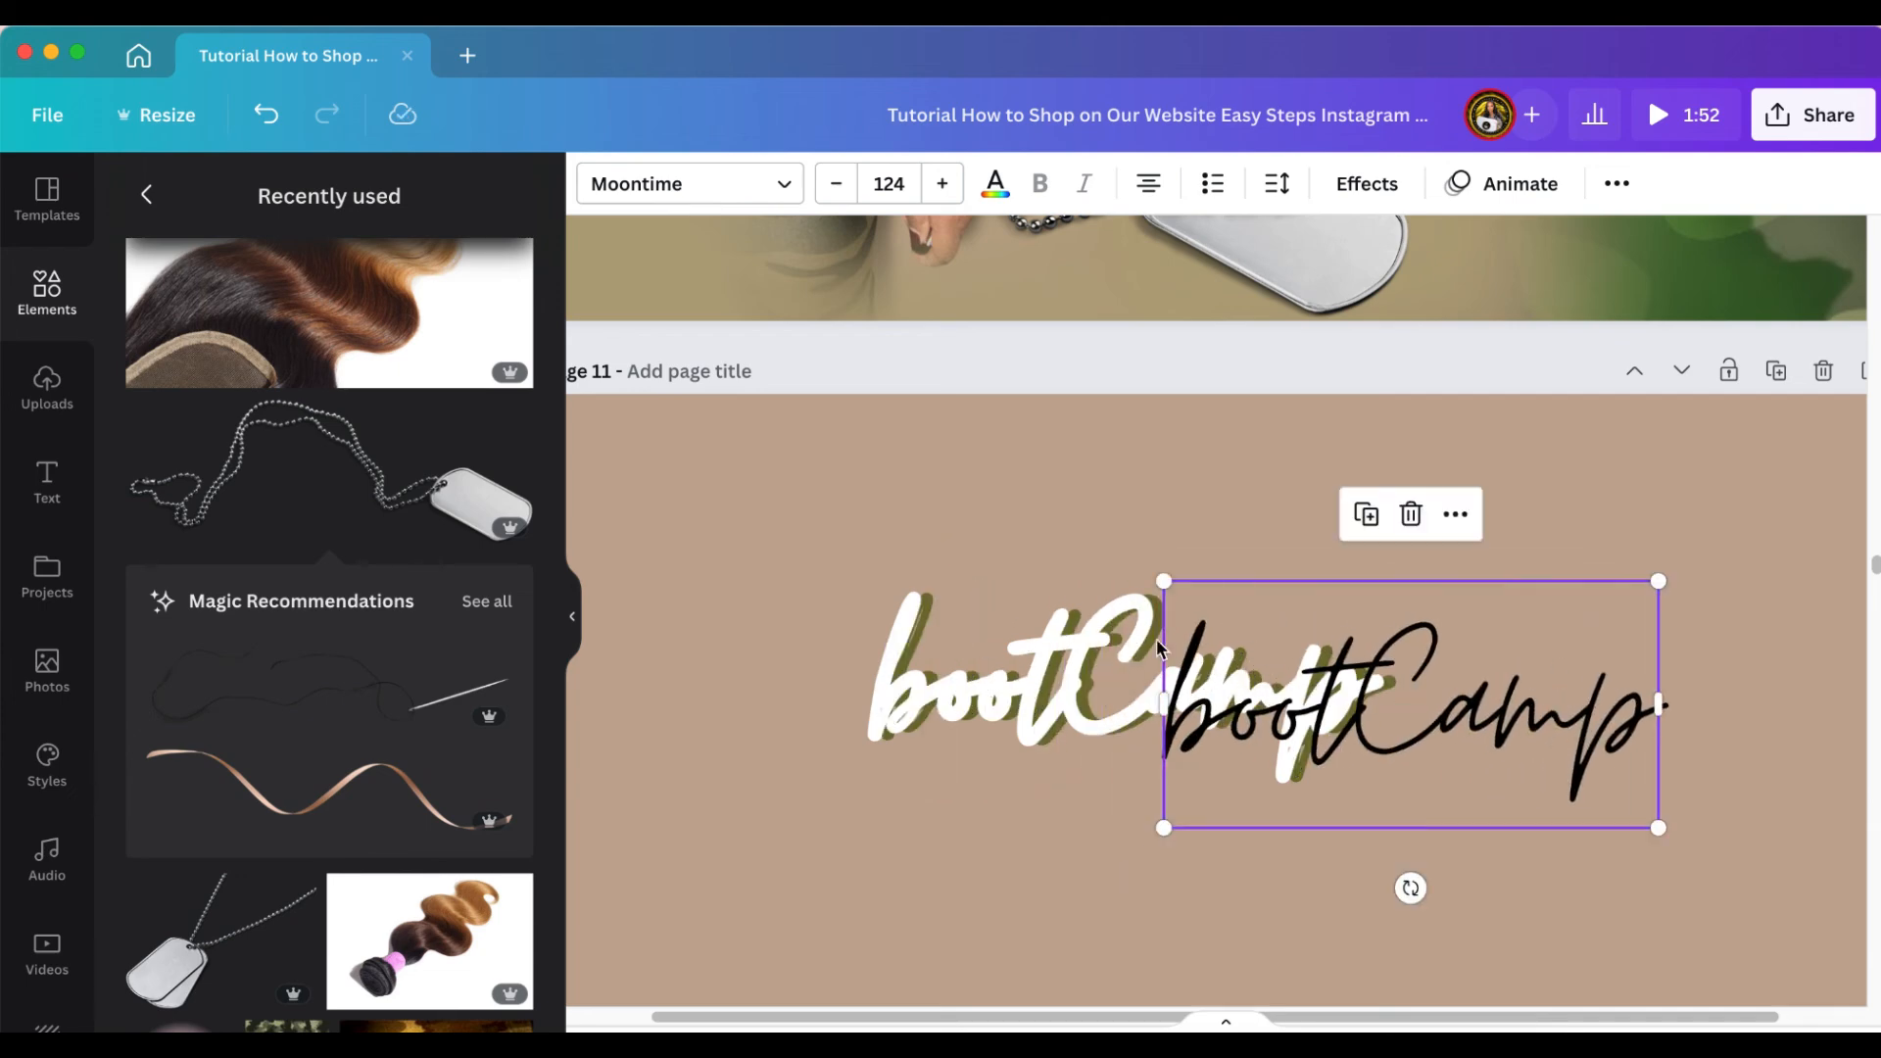
click(968, 645)
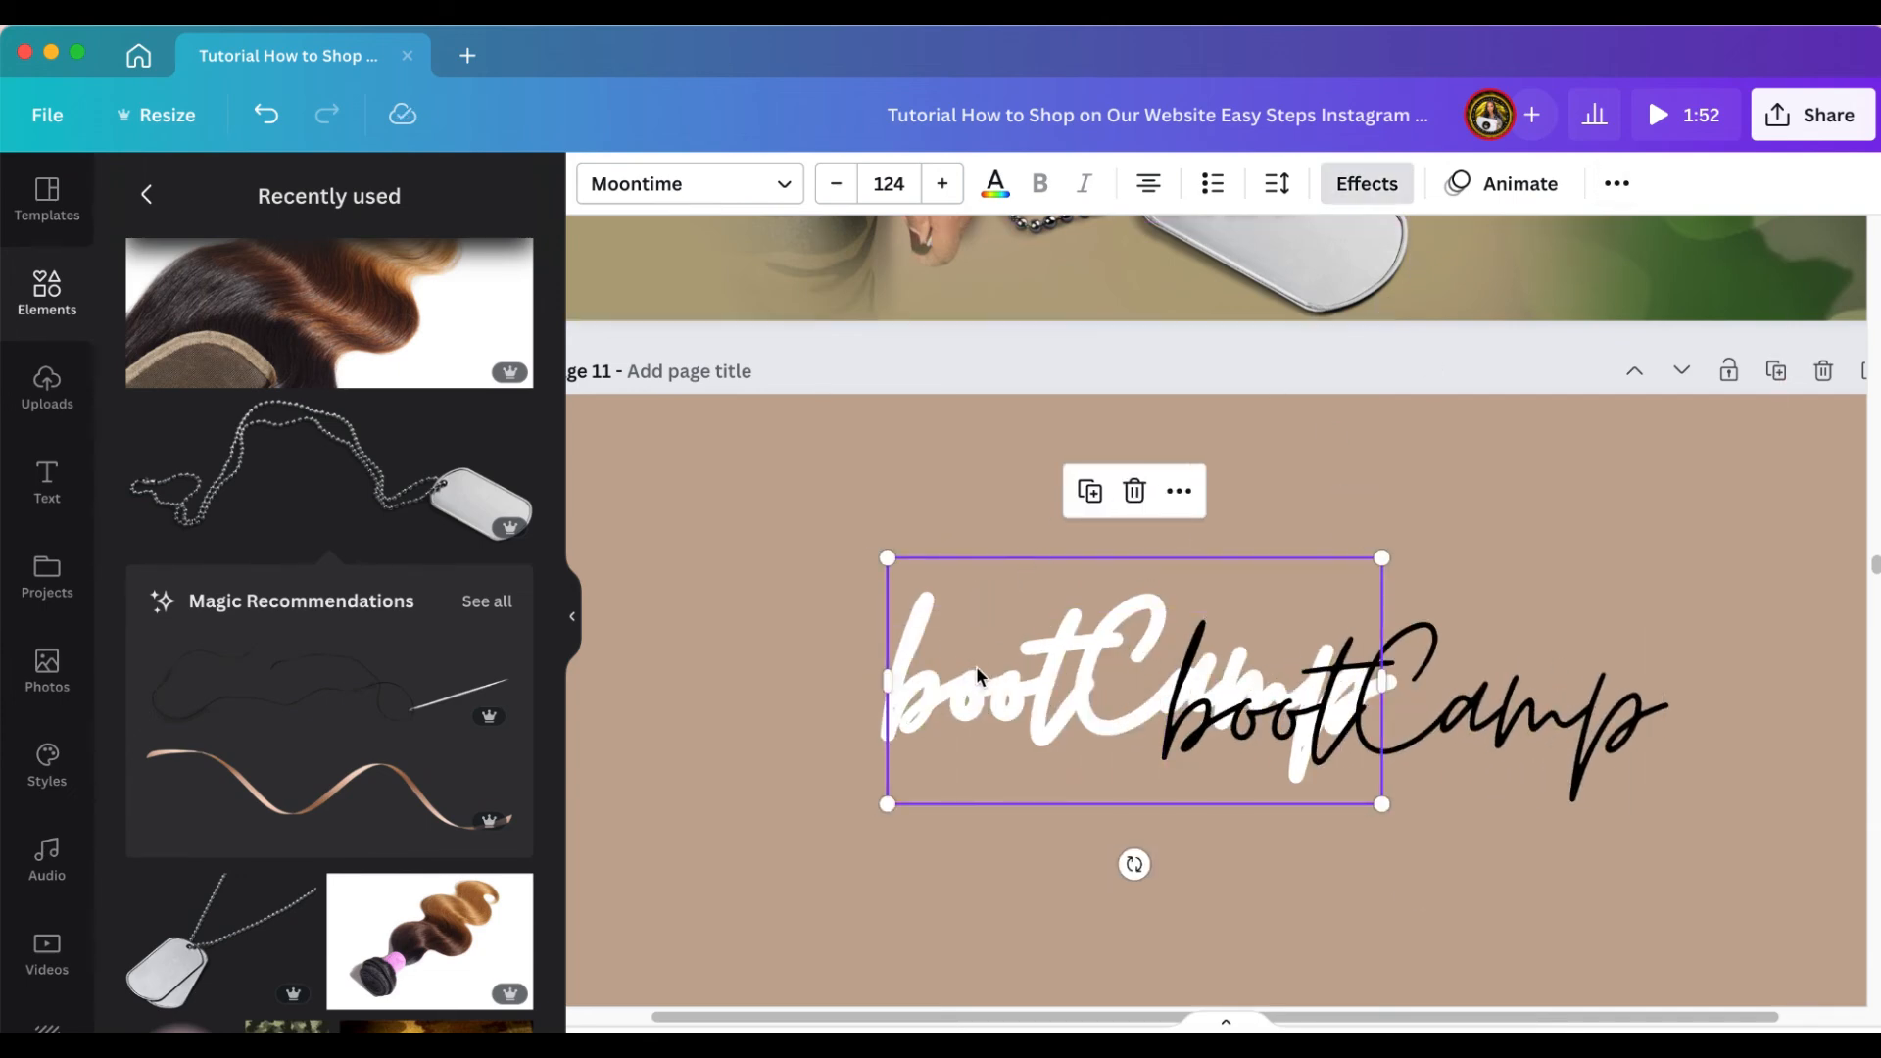
scroll(973, 742, up, 1)
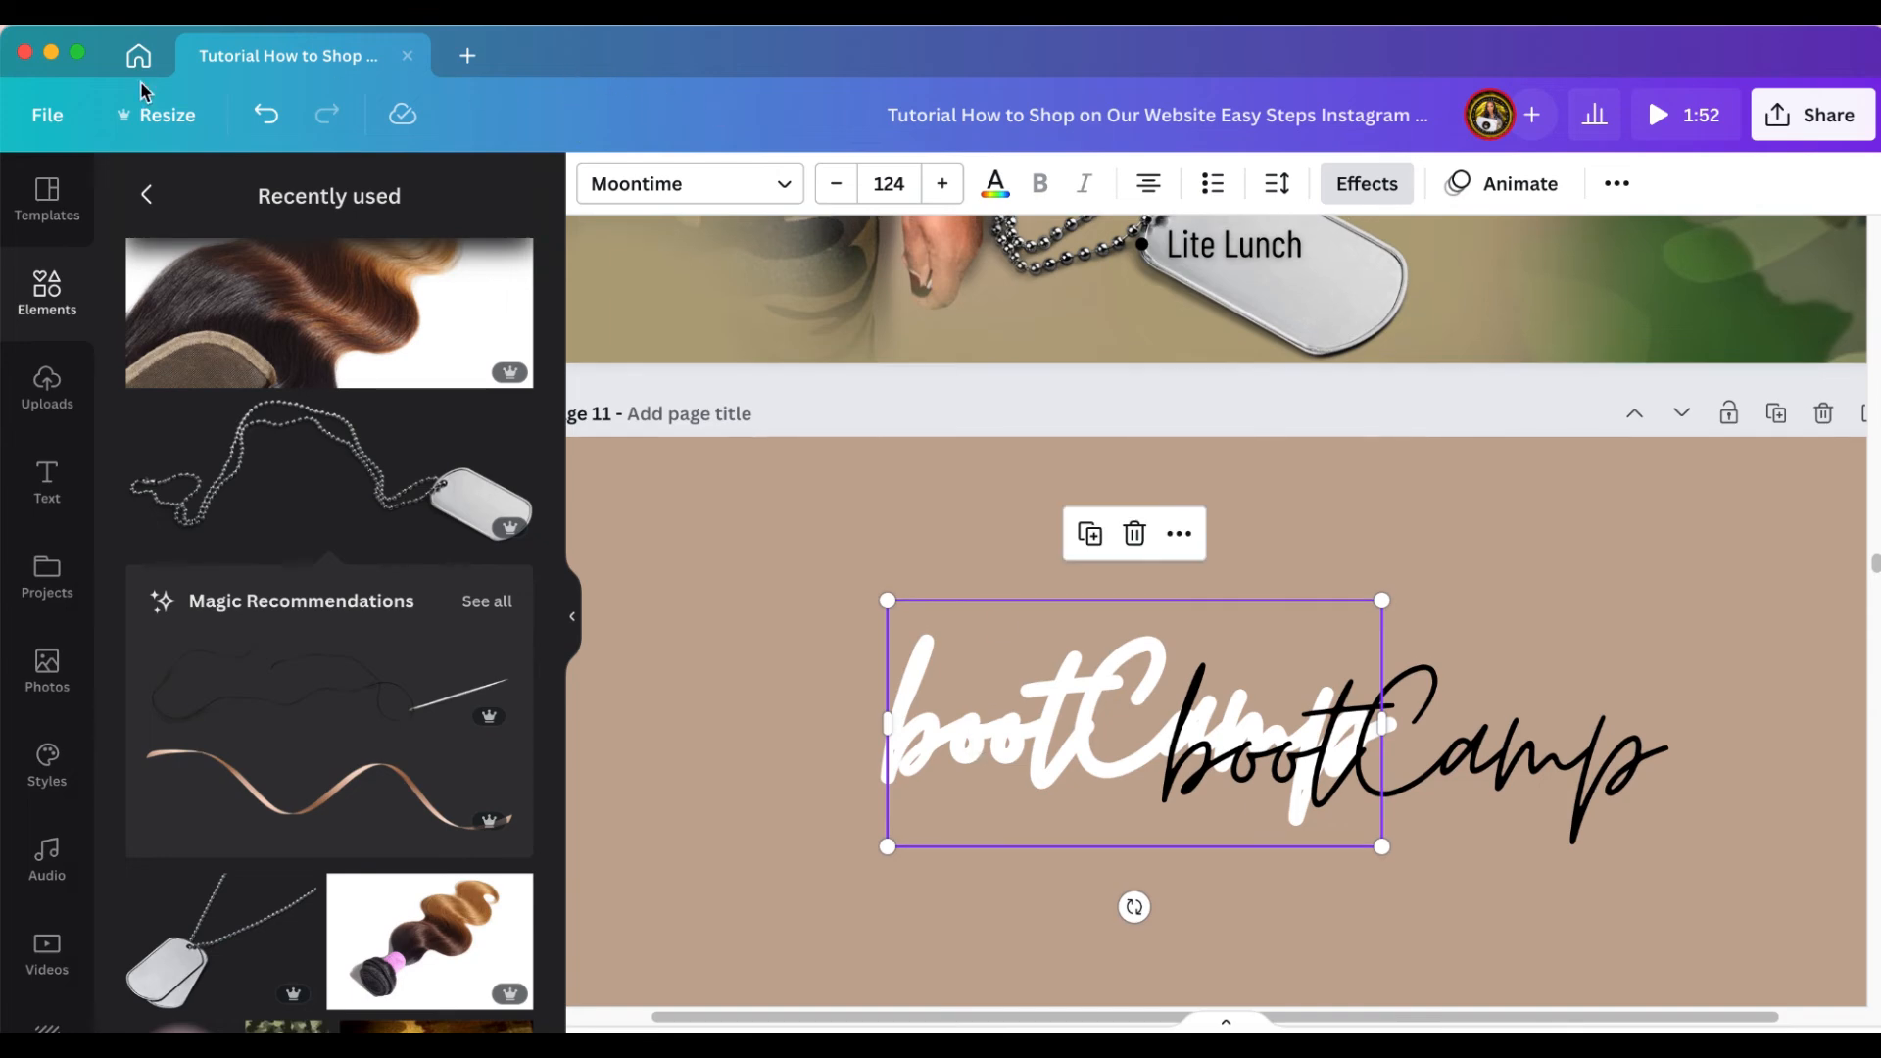
click(269, 115)
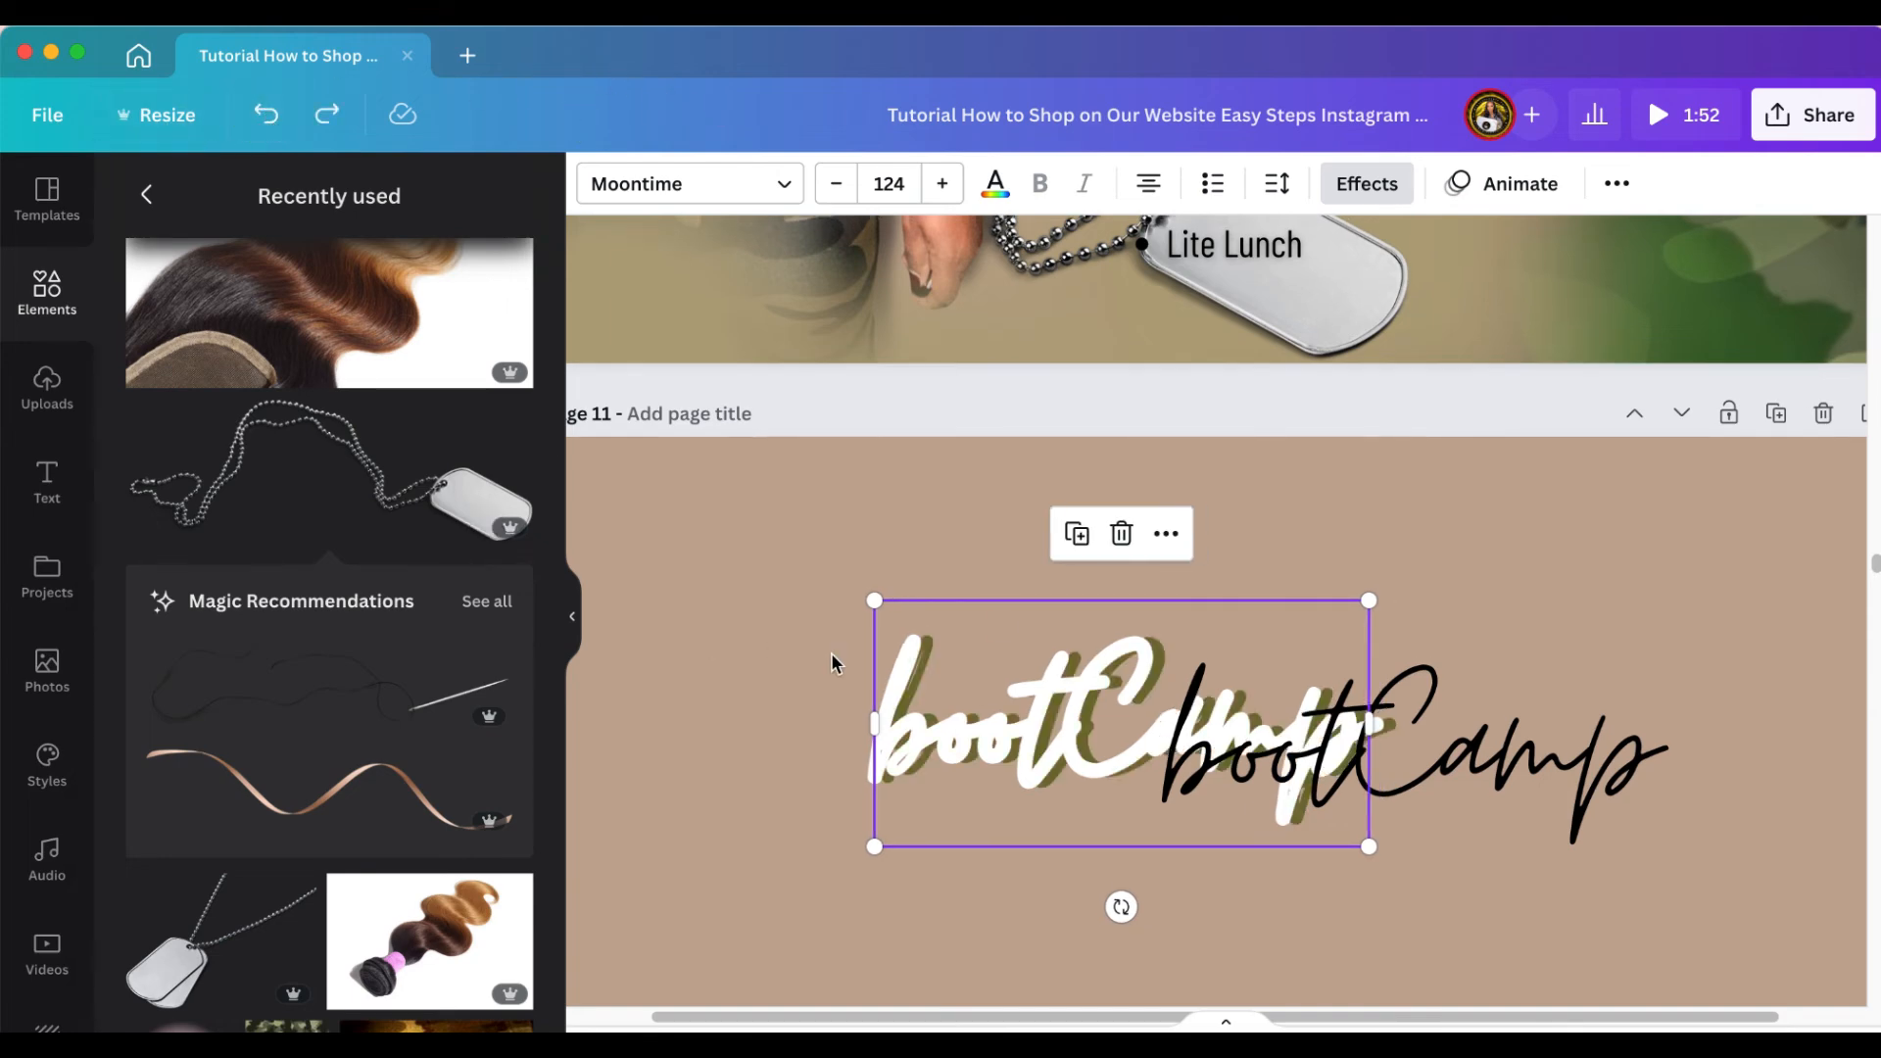
Move the white "bootCamp" copy on page 11 up and left of the olive one and send it behind the olive copy
click(1617, 183)
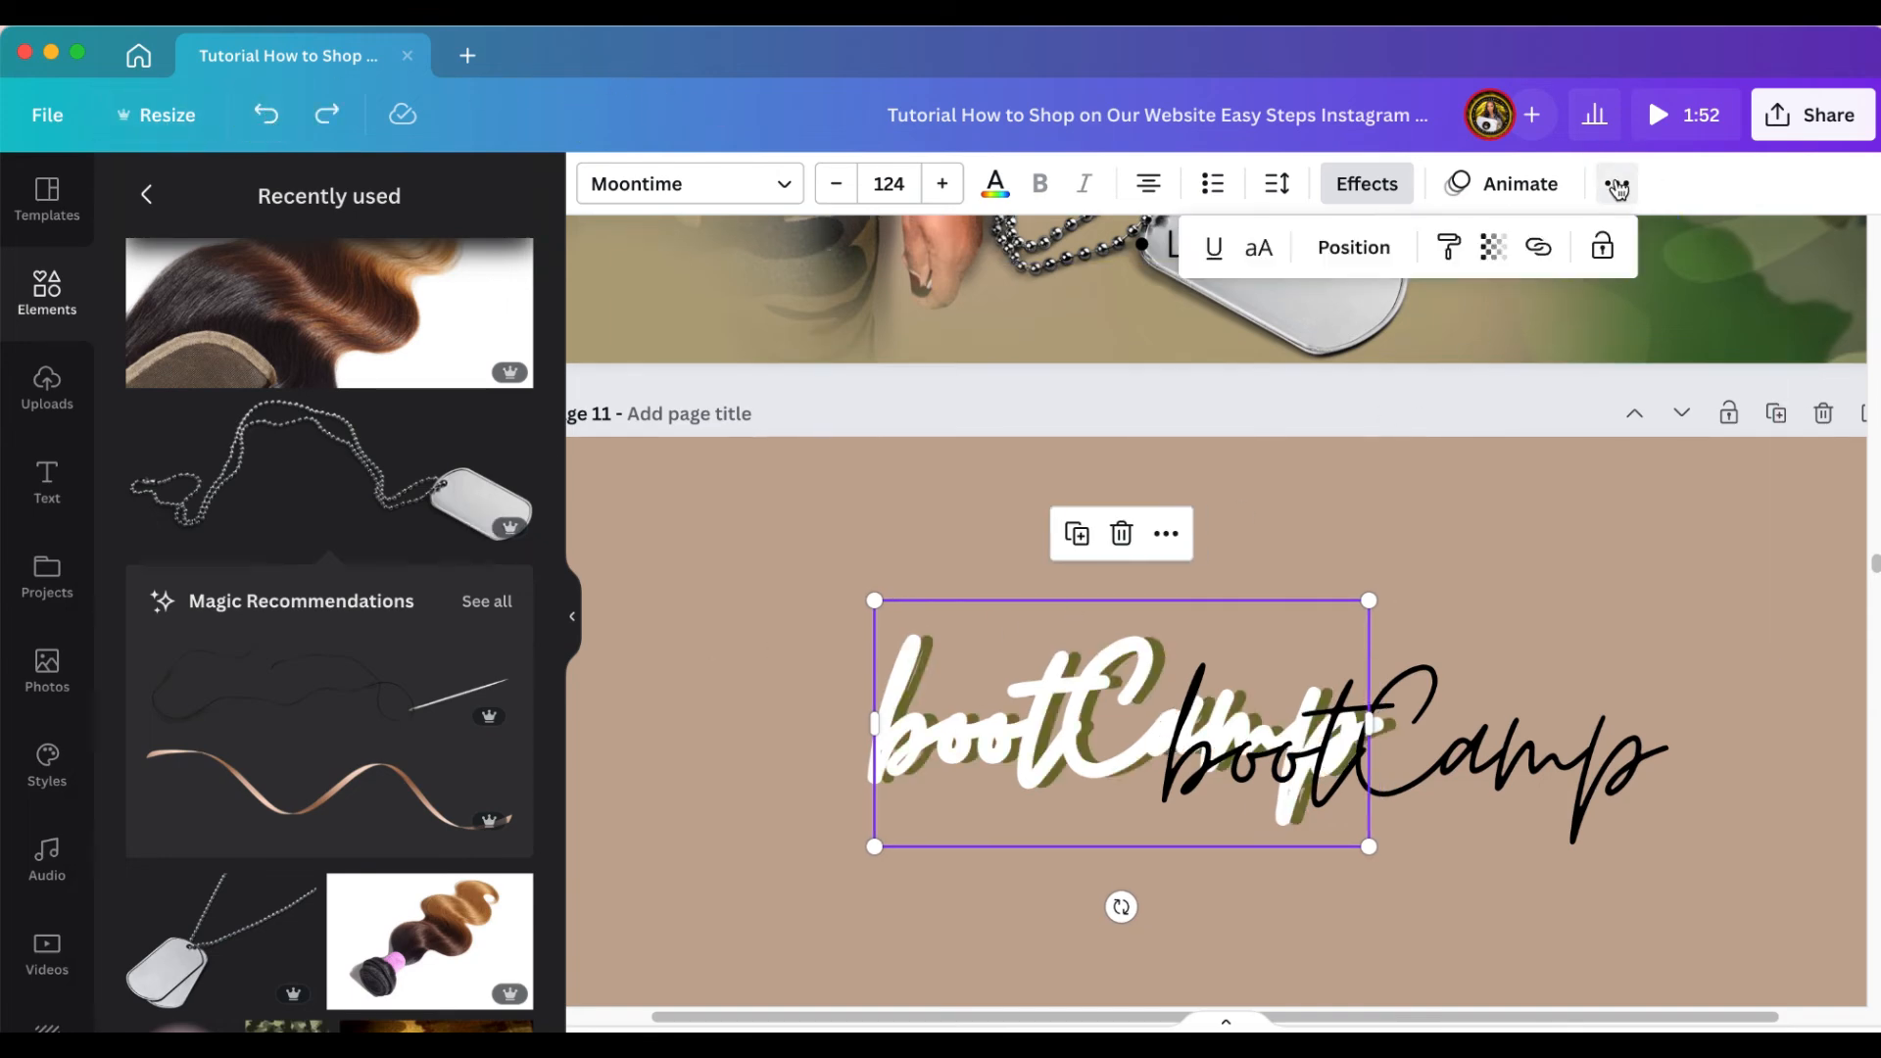
click(1517, 529)
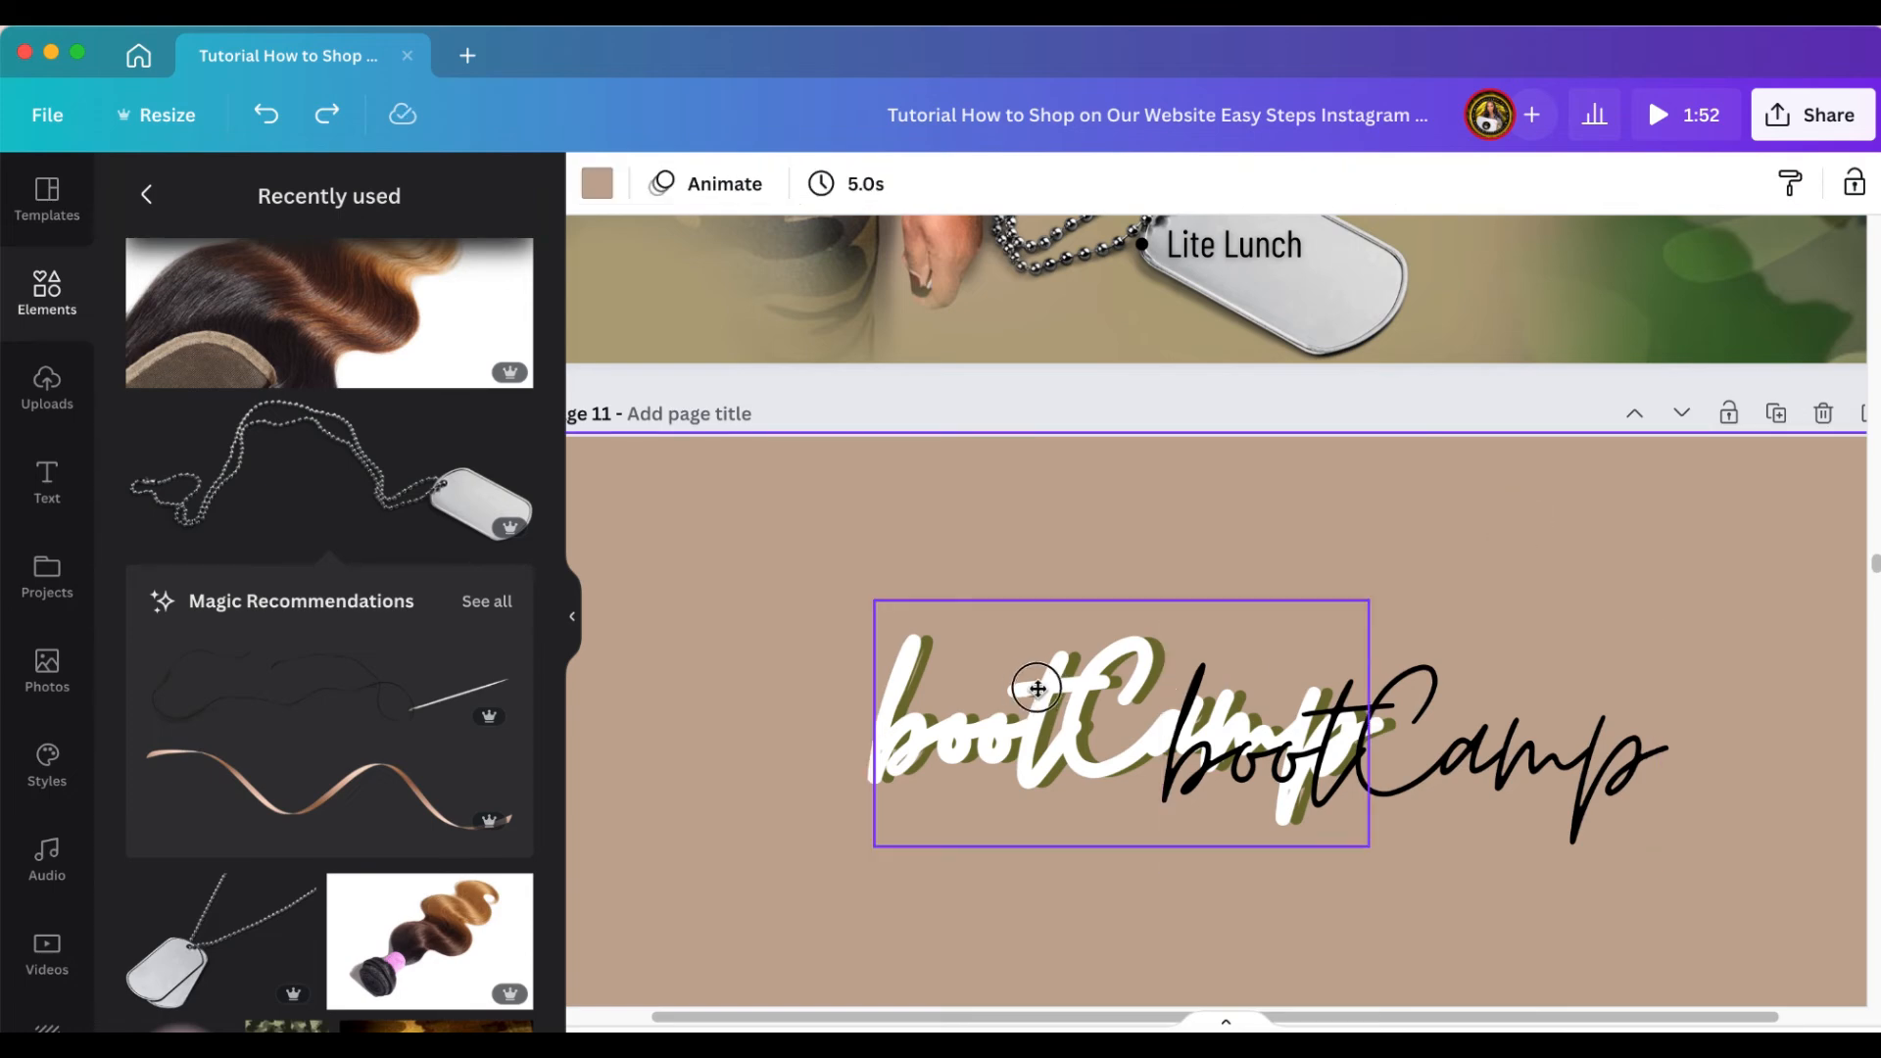
drag(1037, 689, 934, 635)
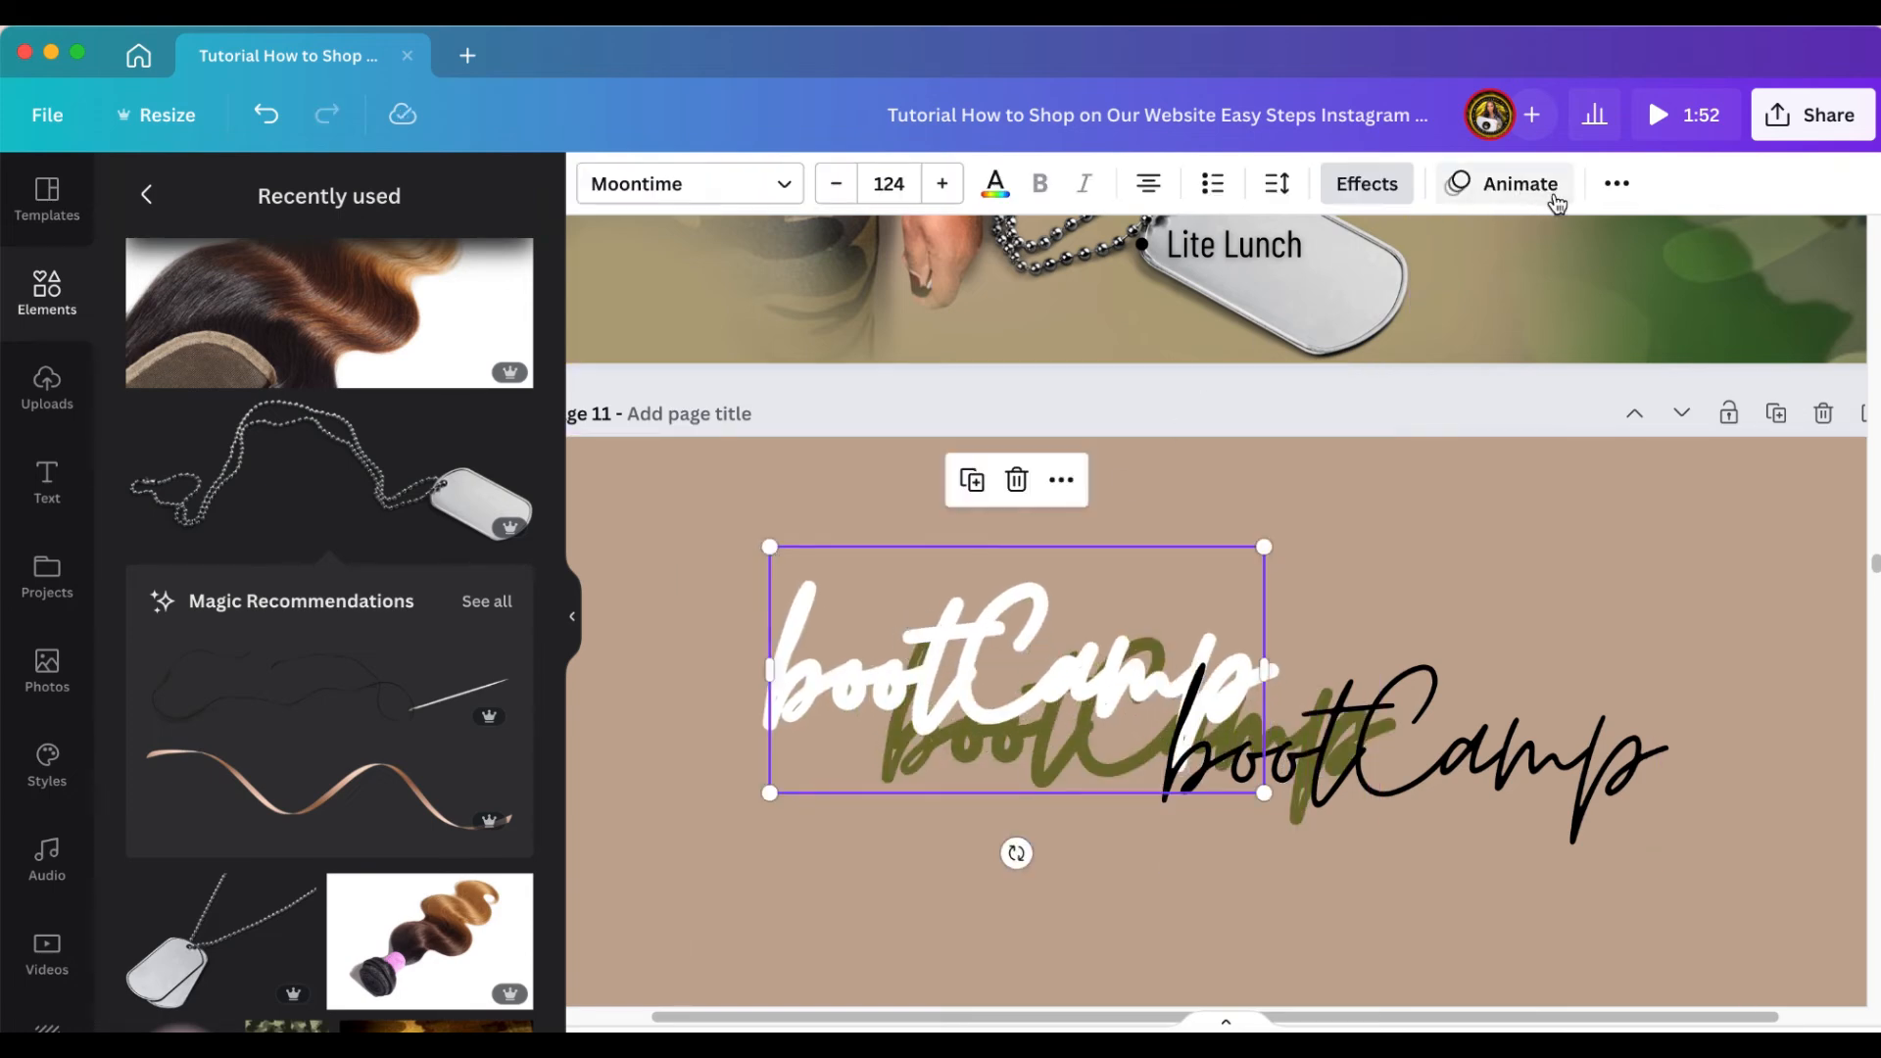
click(1616, 183)
click(1357, 250)
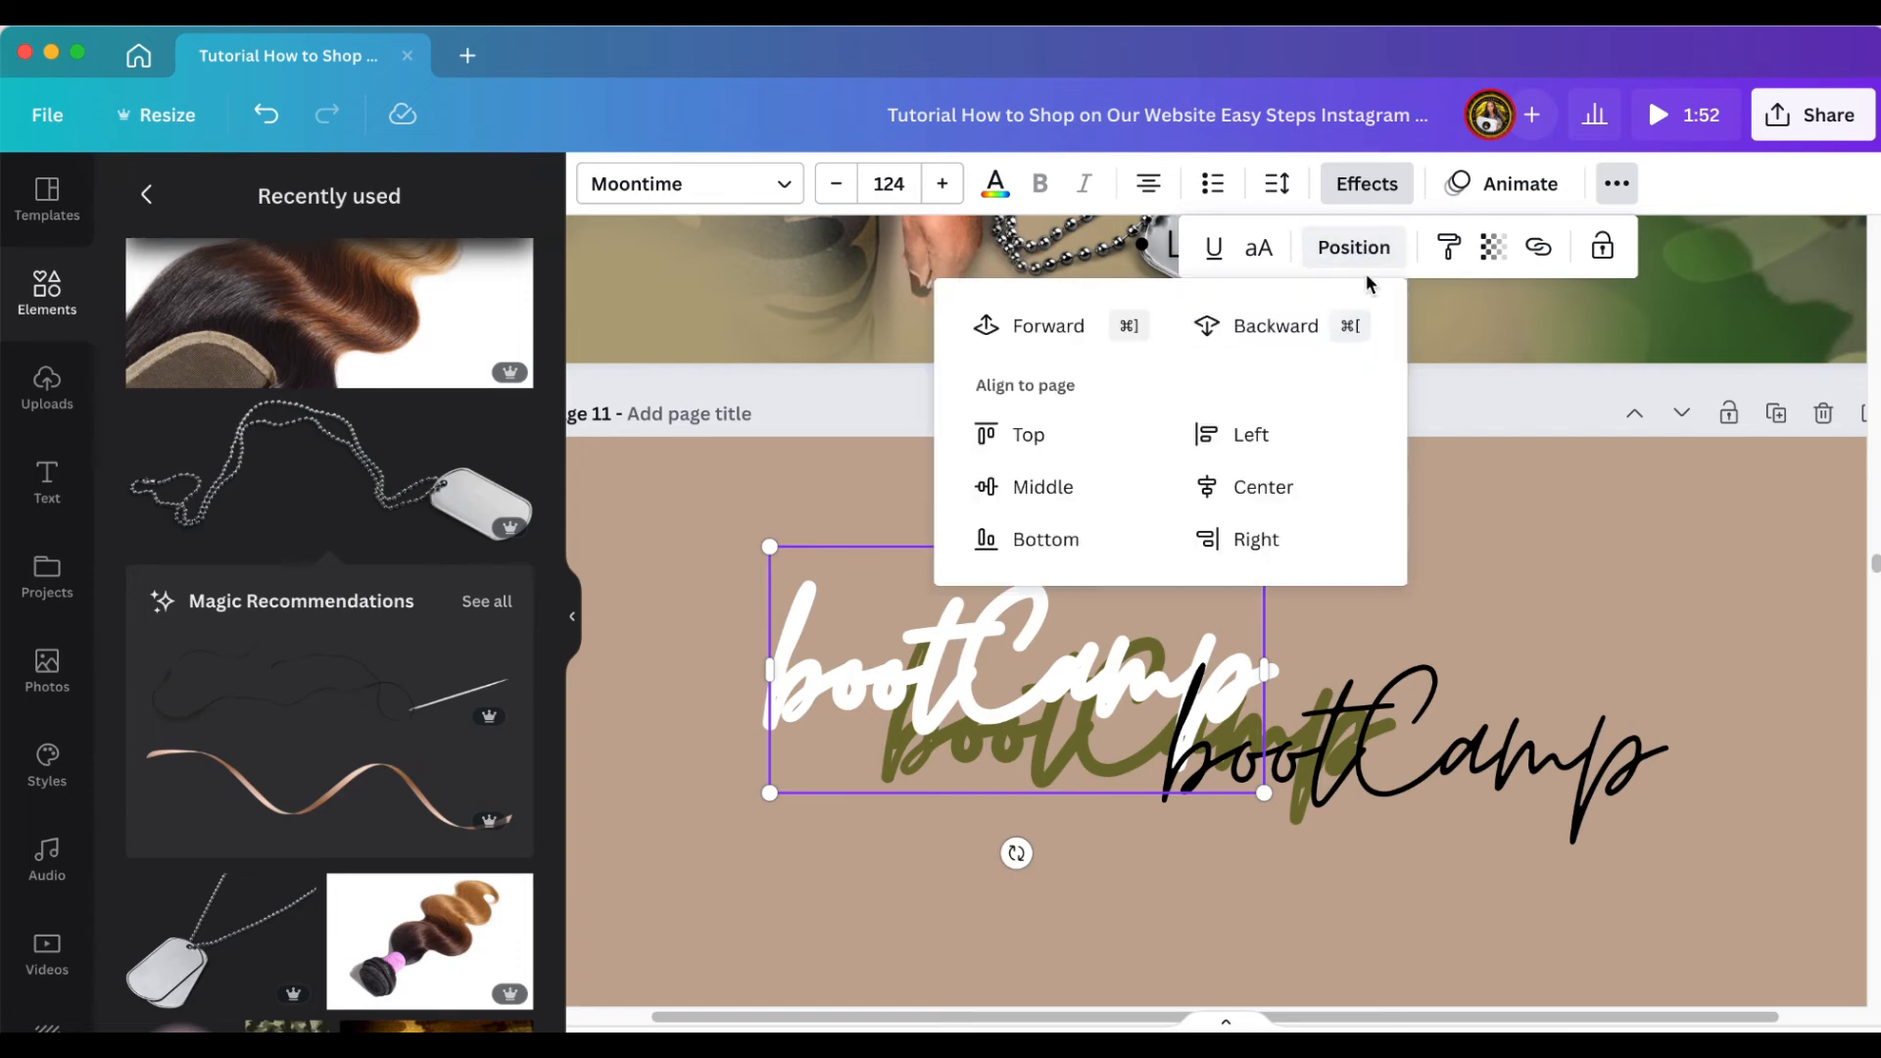
click(1274, 326)
Stack the olive "bootCamp" copy slightly offset over the white one and align the black copy on top of the olive
click(985, 721)
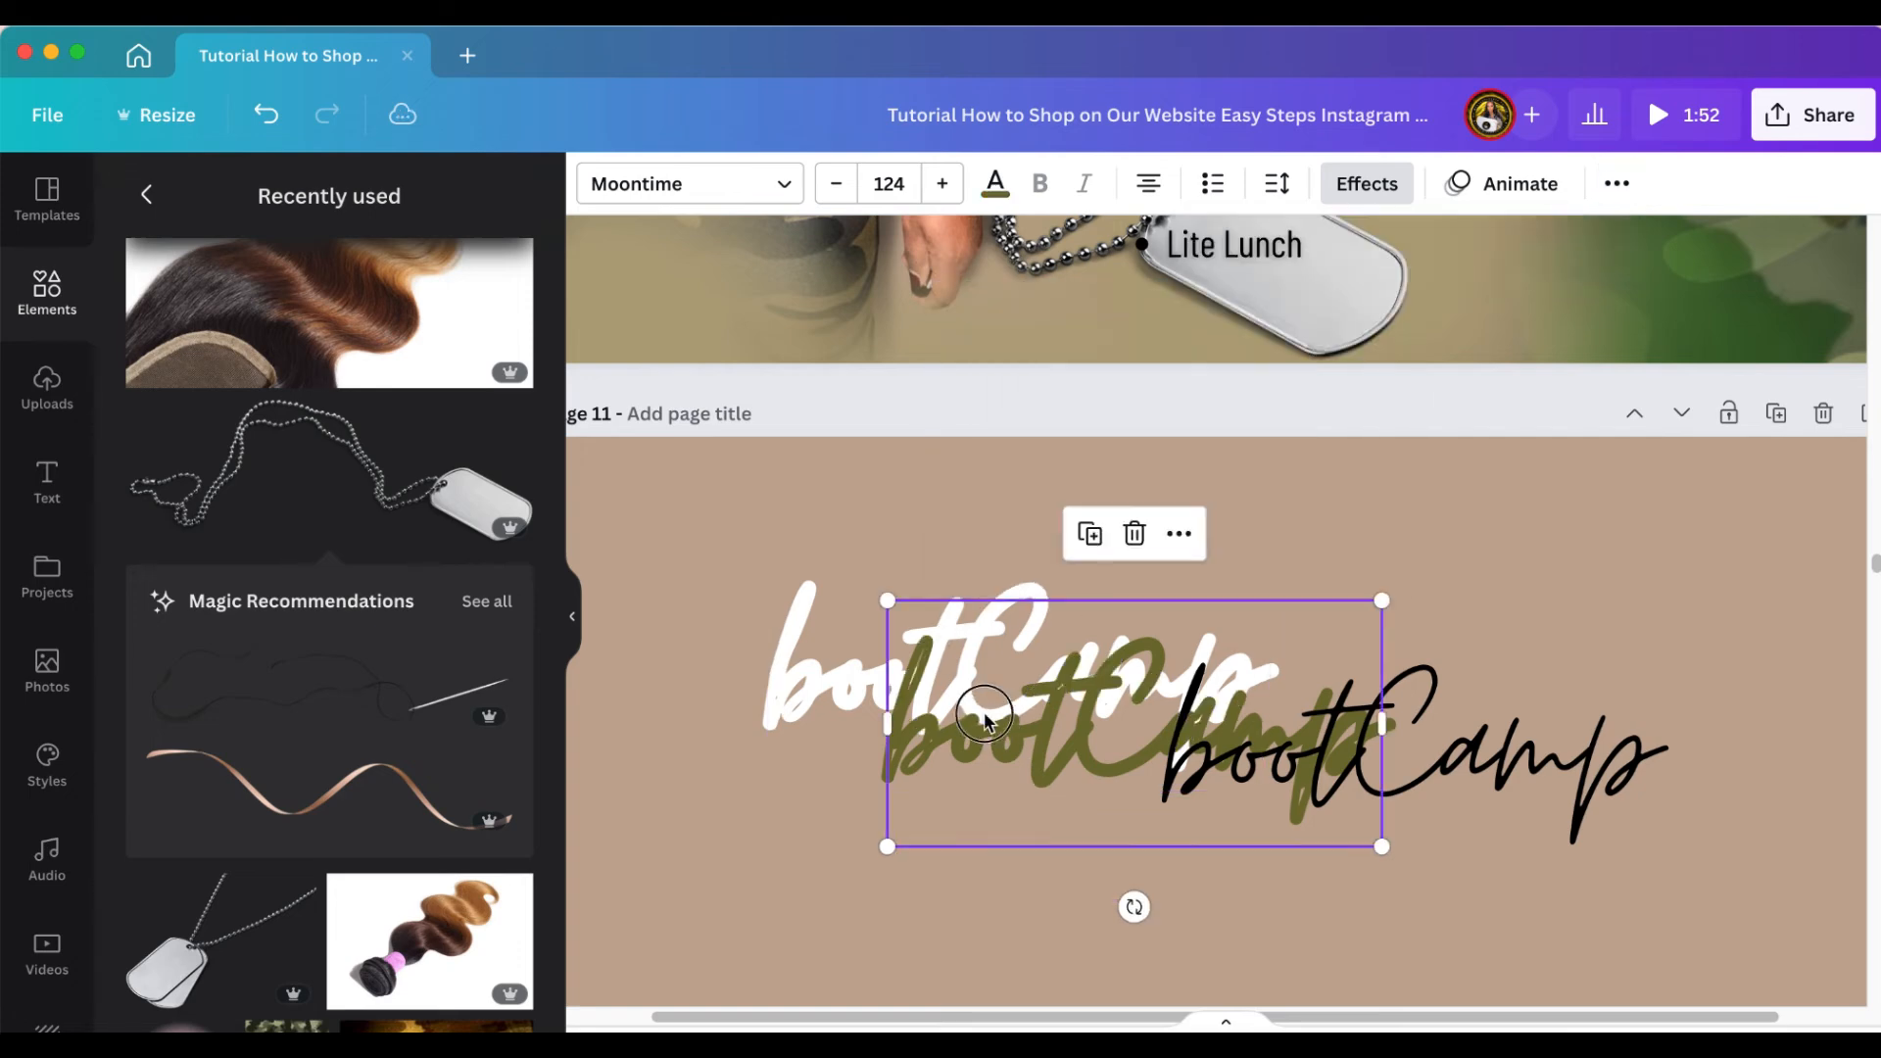
drag(984, 720, 886, 672)
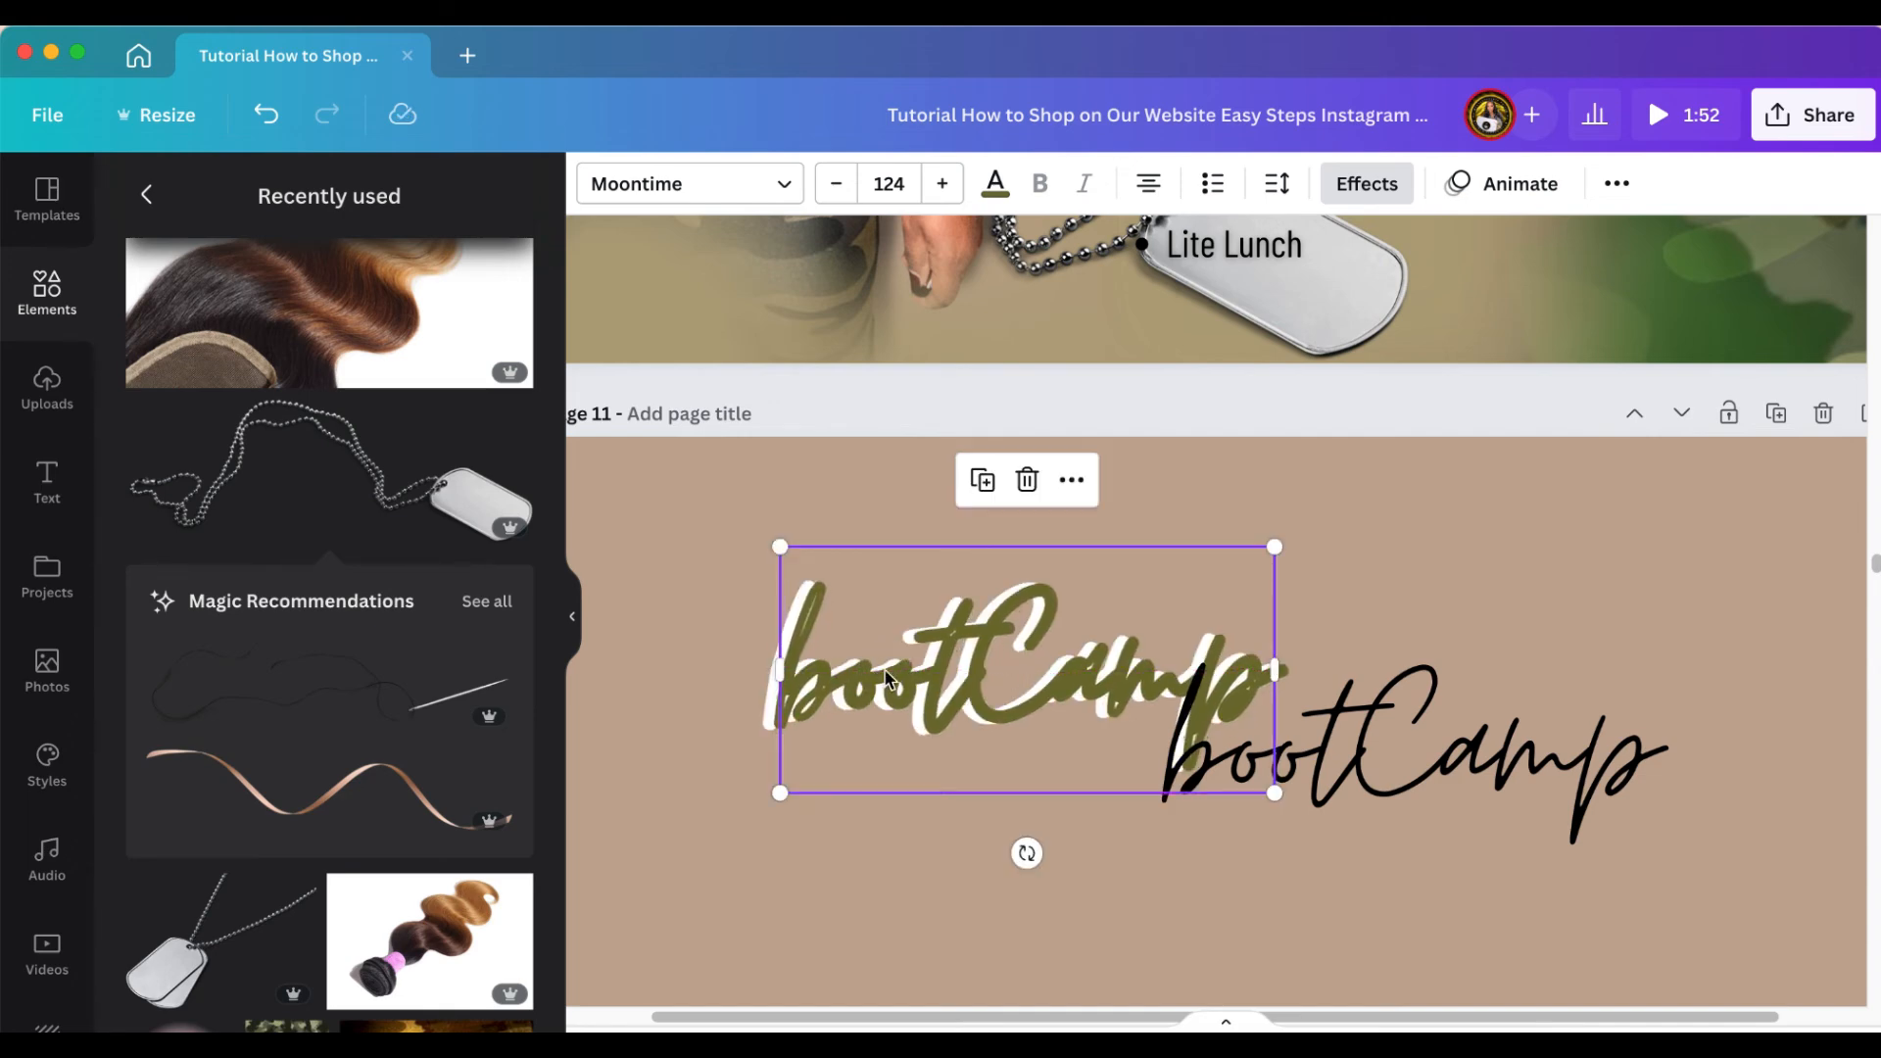
click(1536, 545)
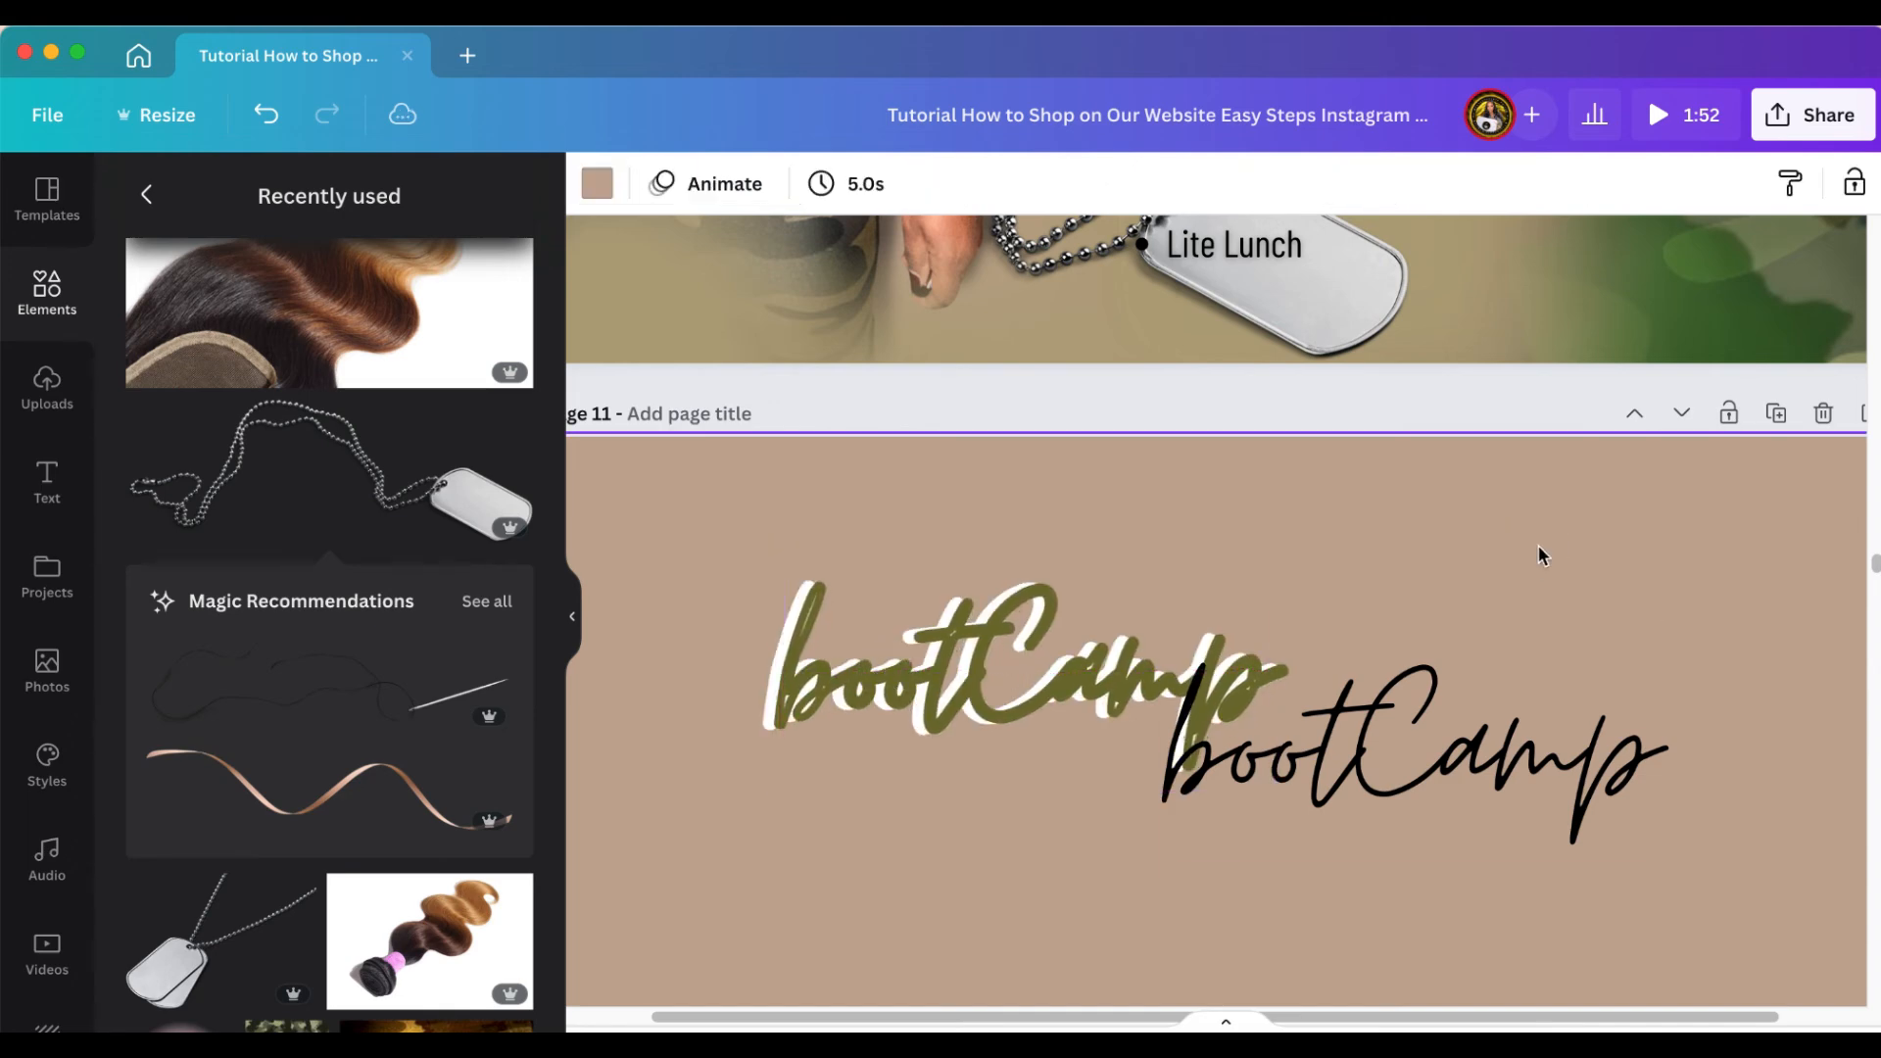
click(1159, 649)
key(Left)
key(Left)
key(Left)
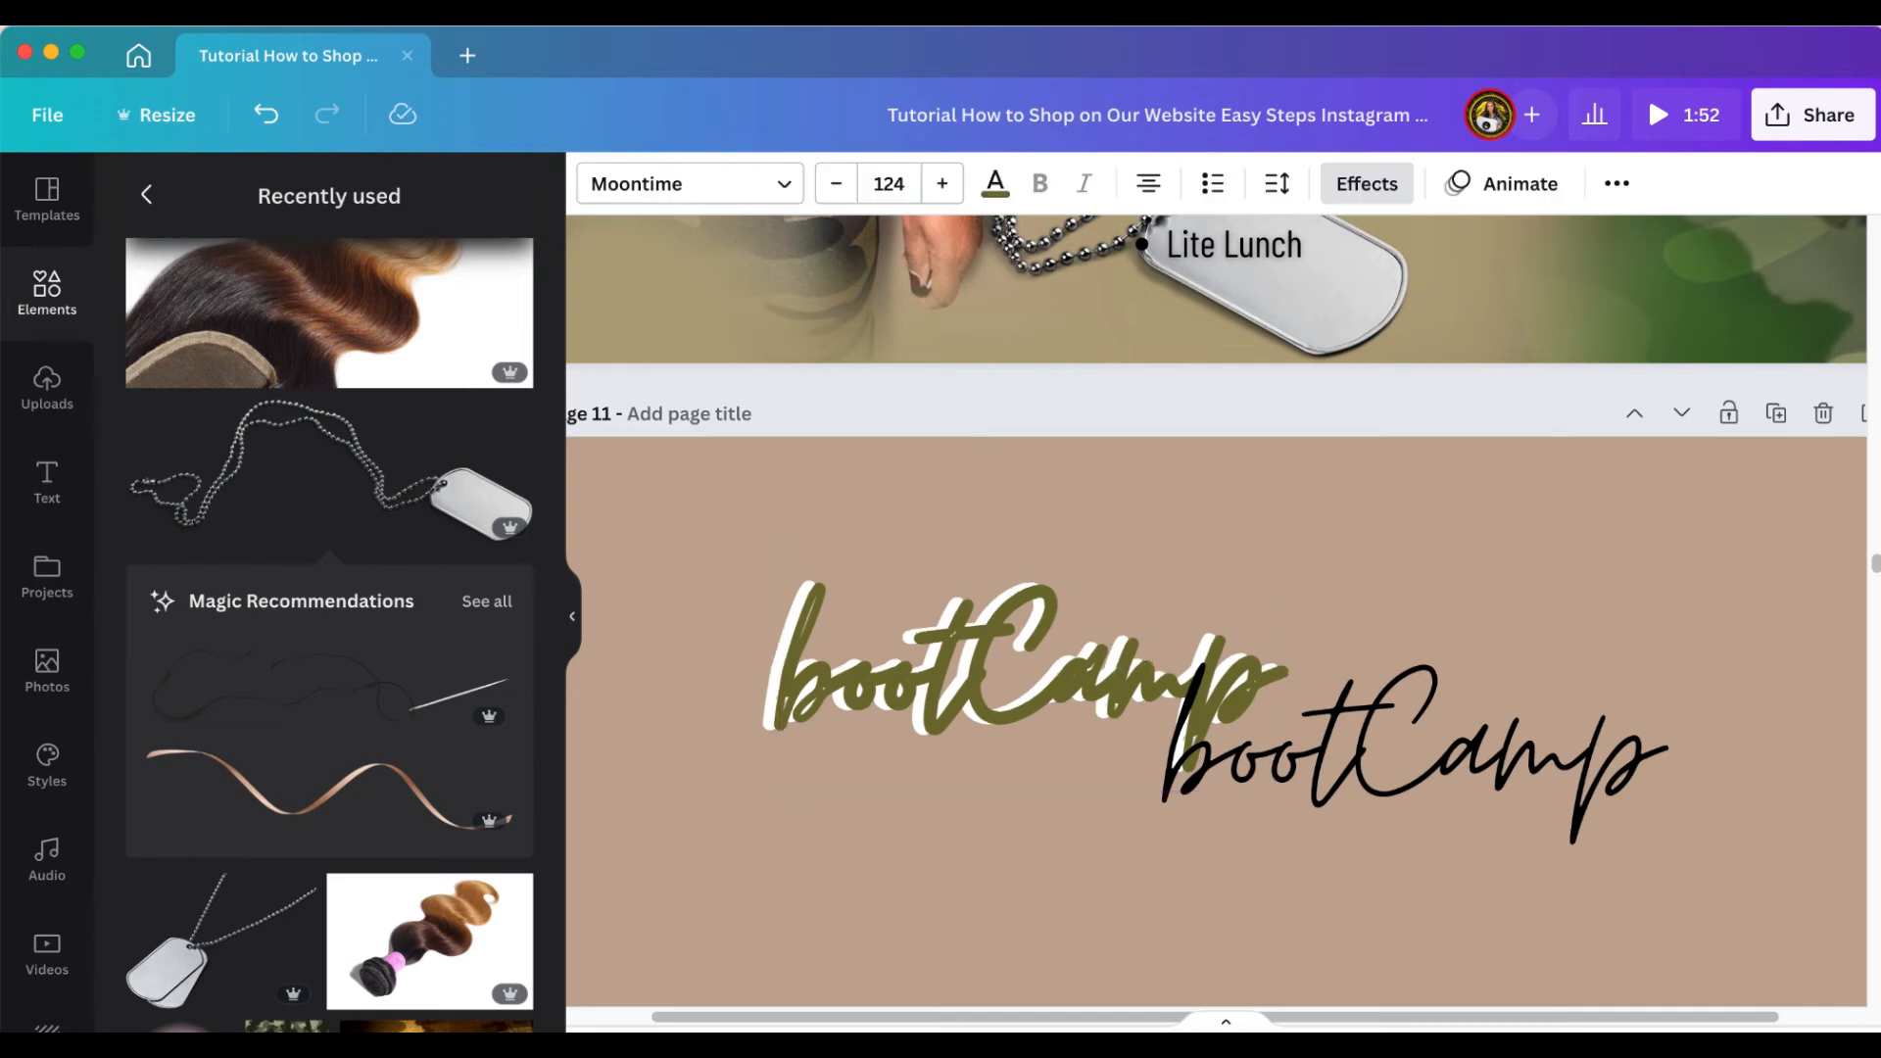
key(Left)
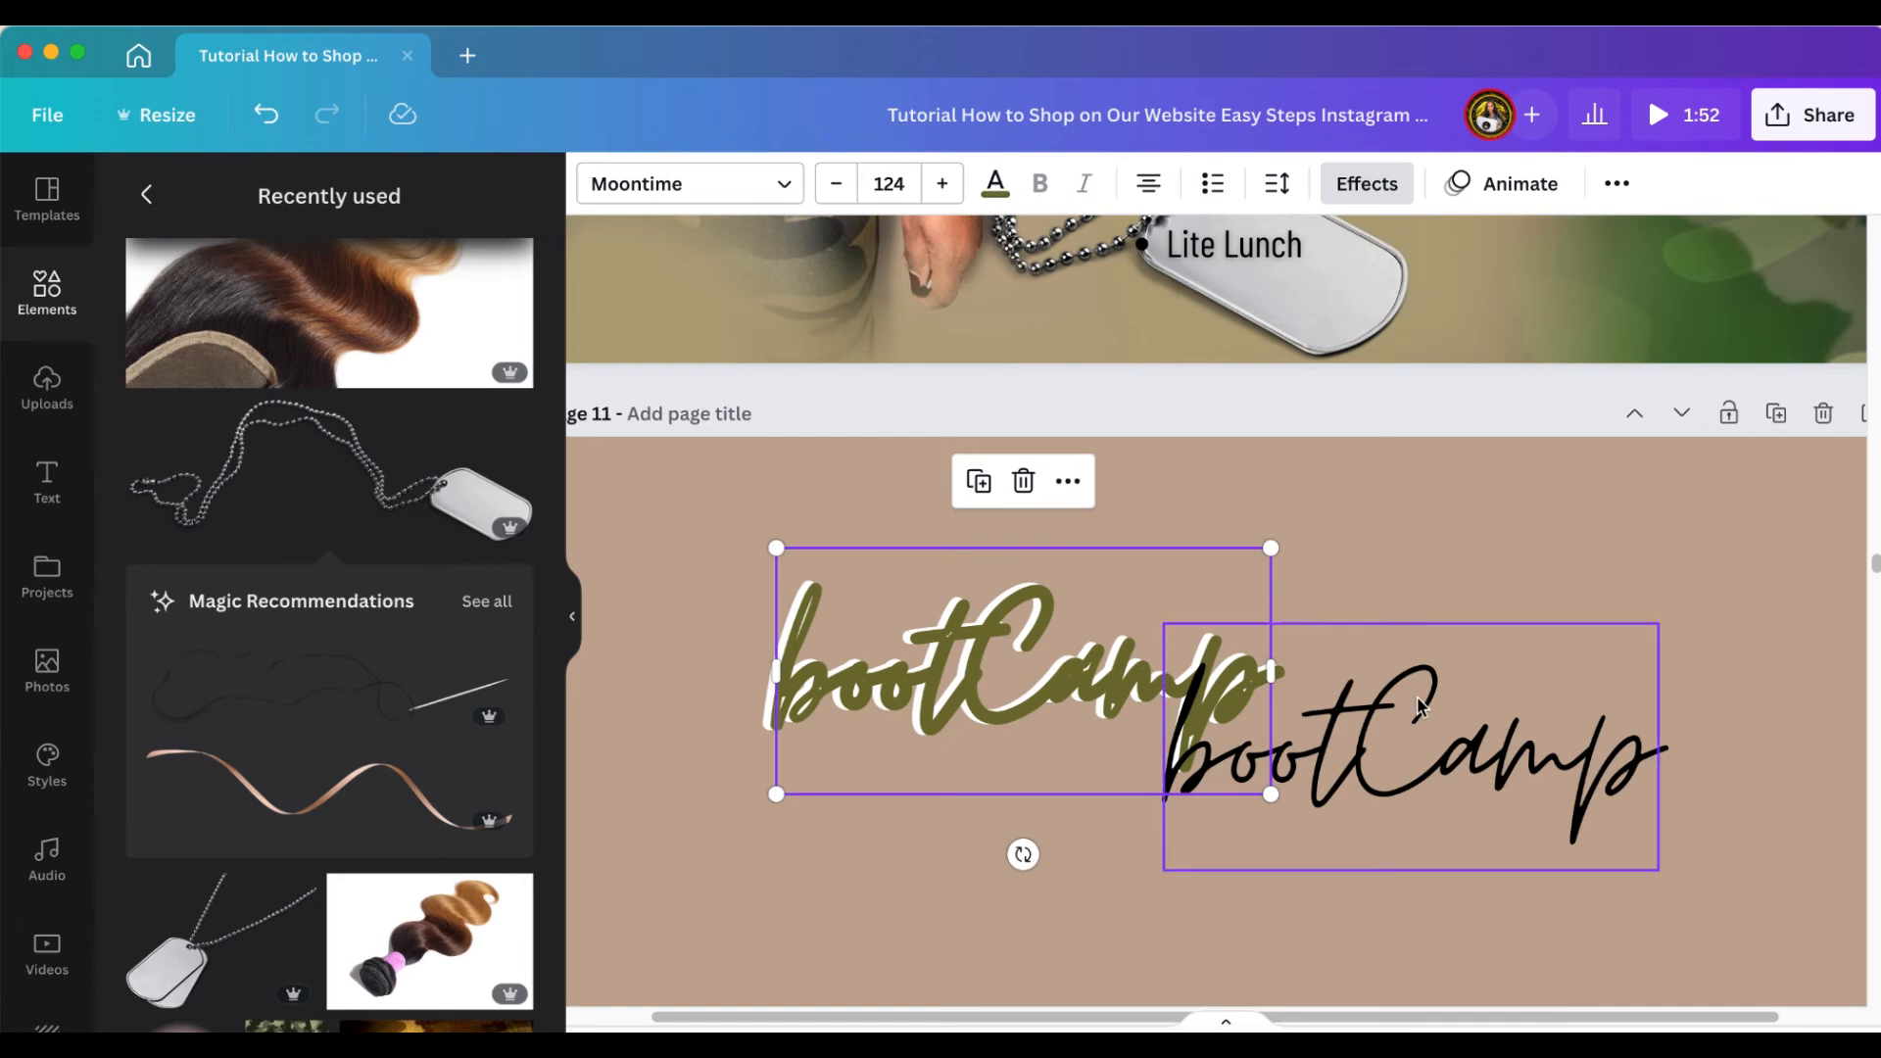
drag(1405, 706, 1028, 634)
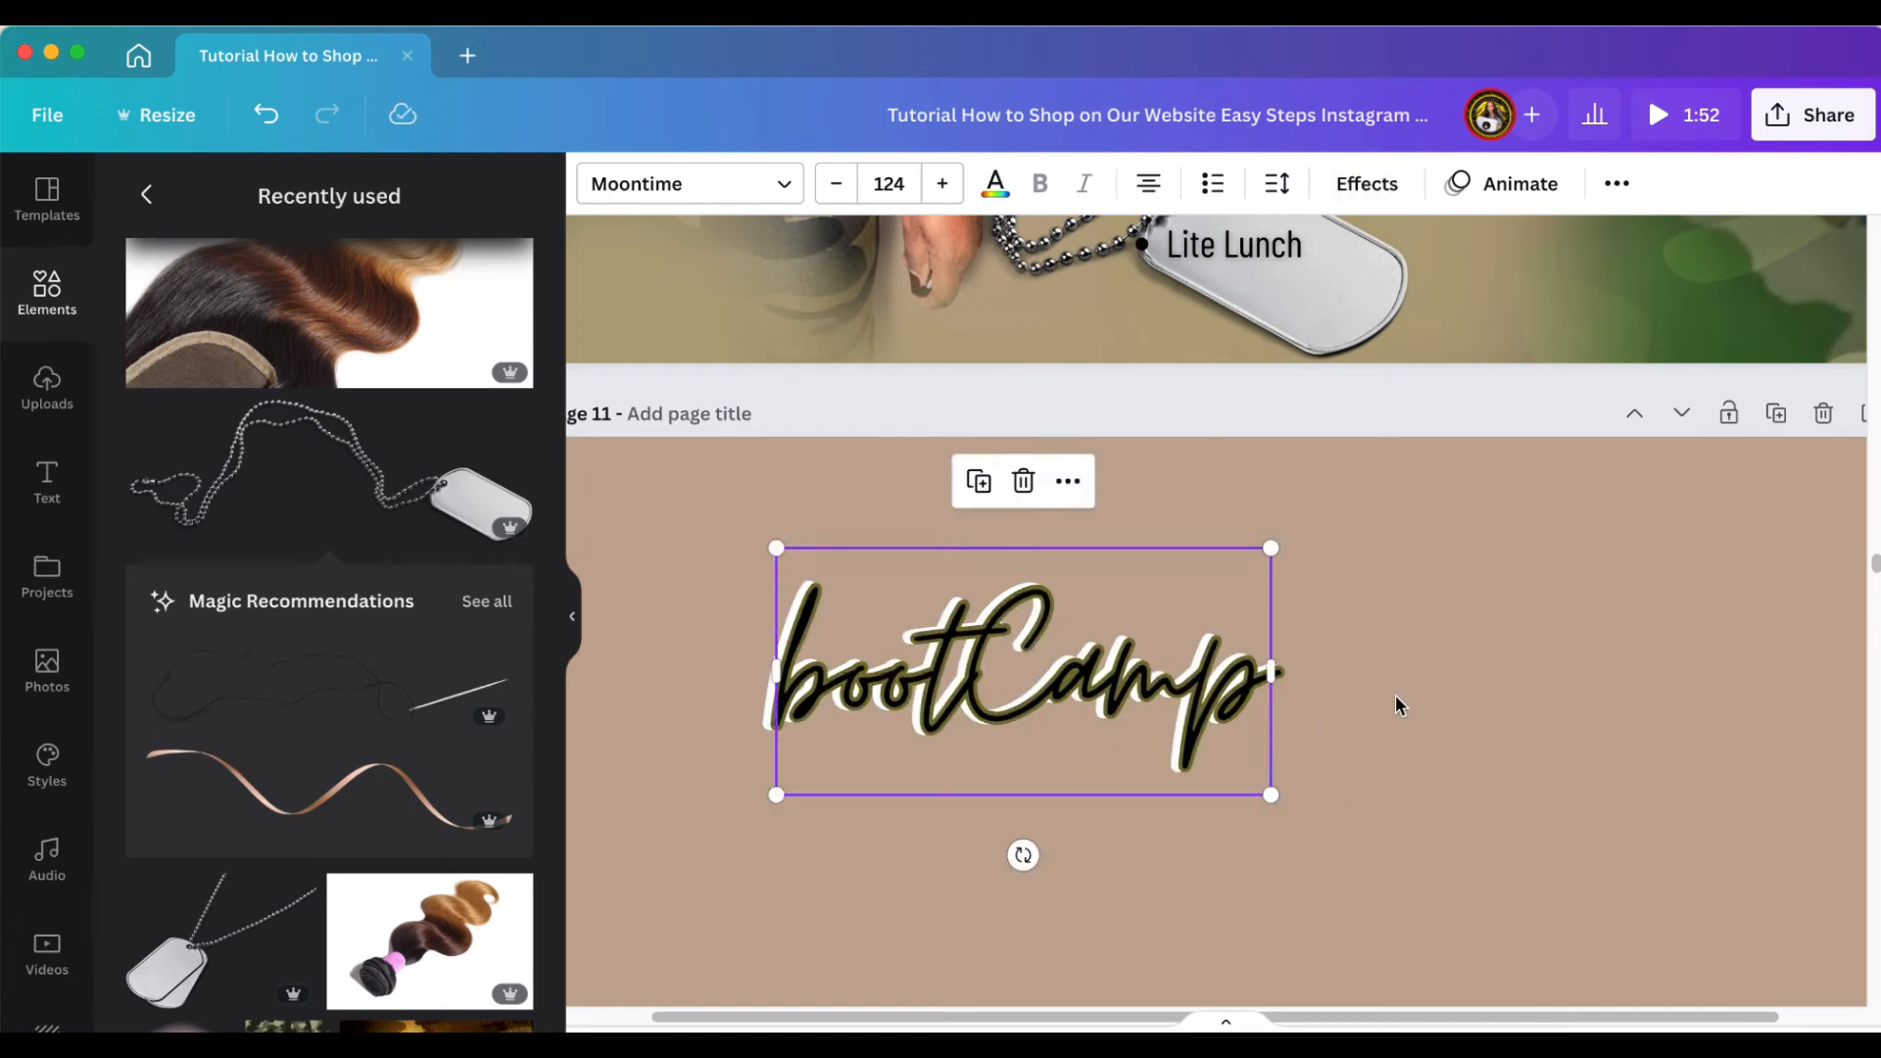
Select all the stacked "bootCamp" texts on page 11 and delete them
click(1456, 698)
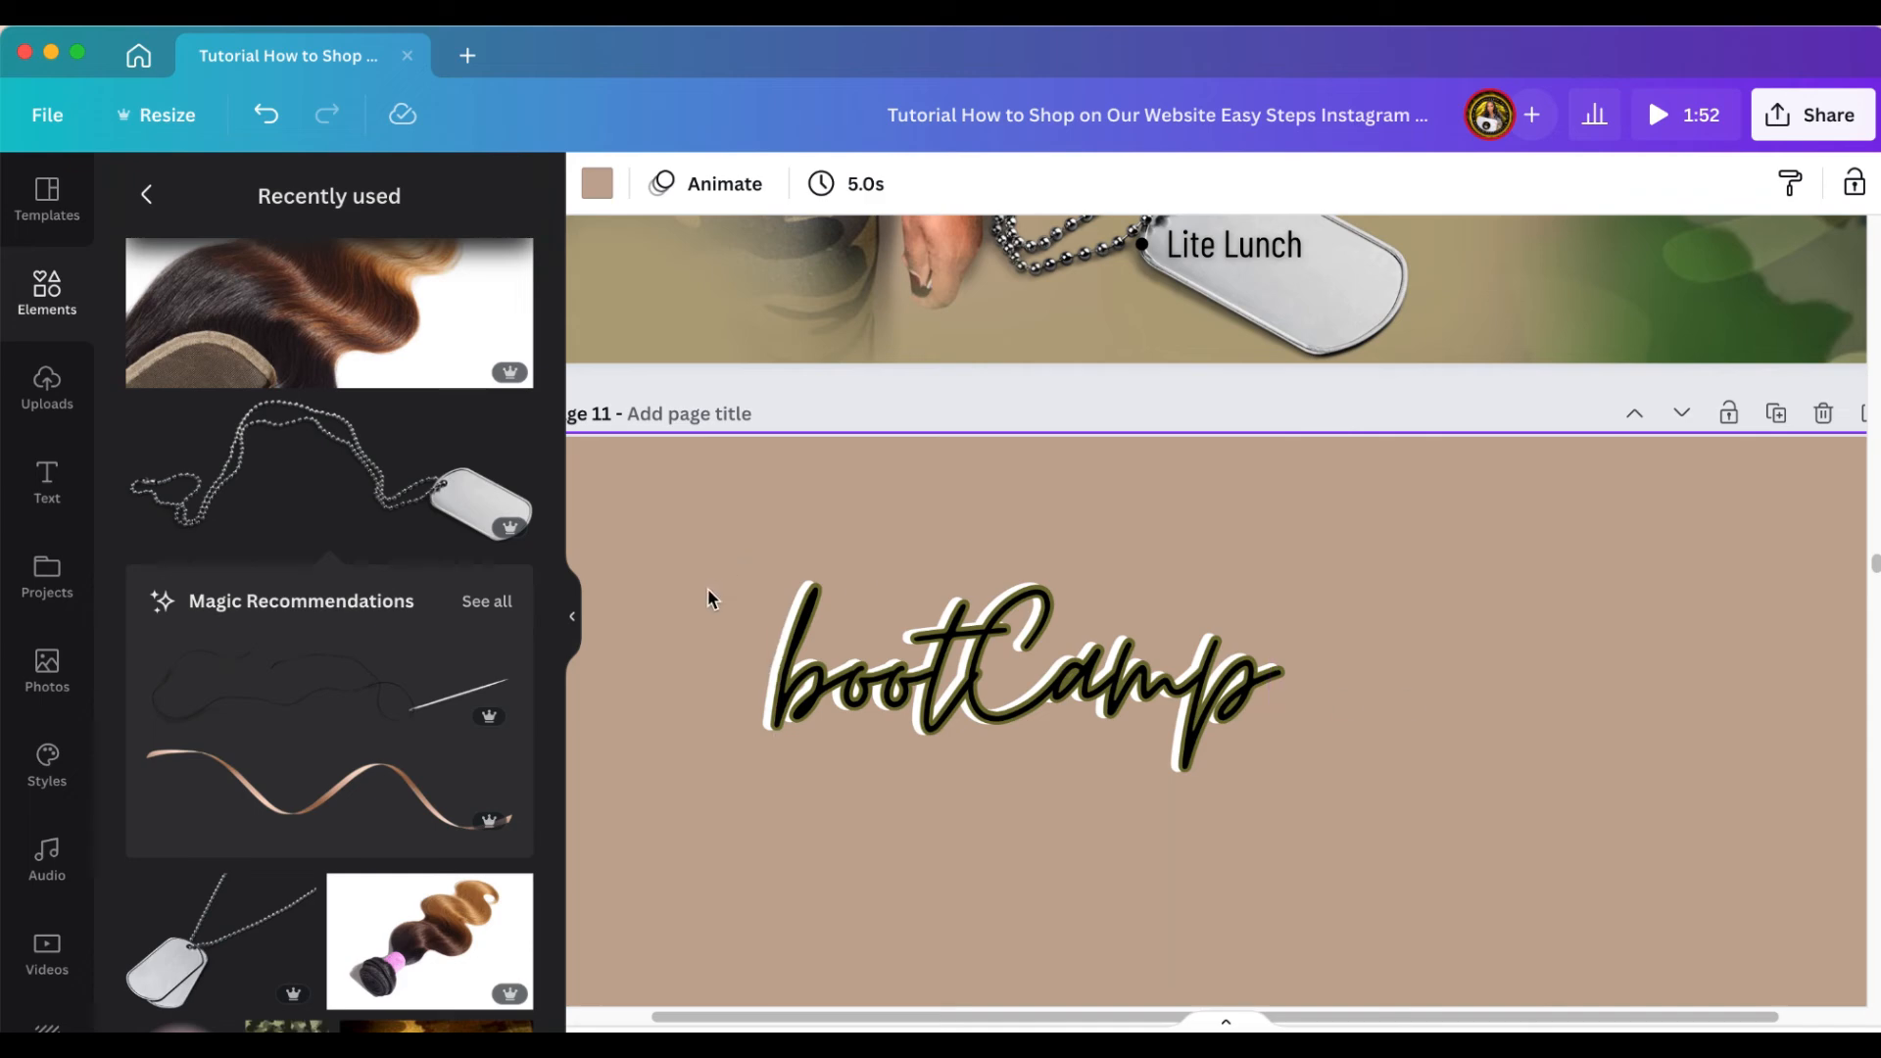
drag(707, 598, 1104, 790)
click(1018, 481)
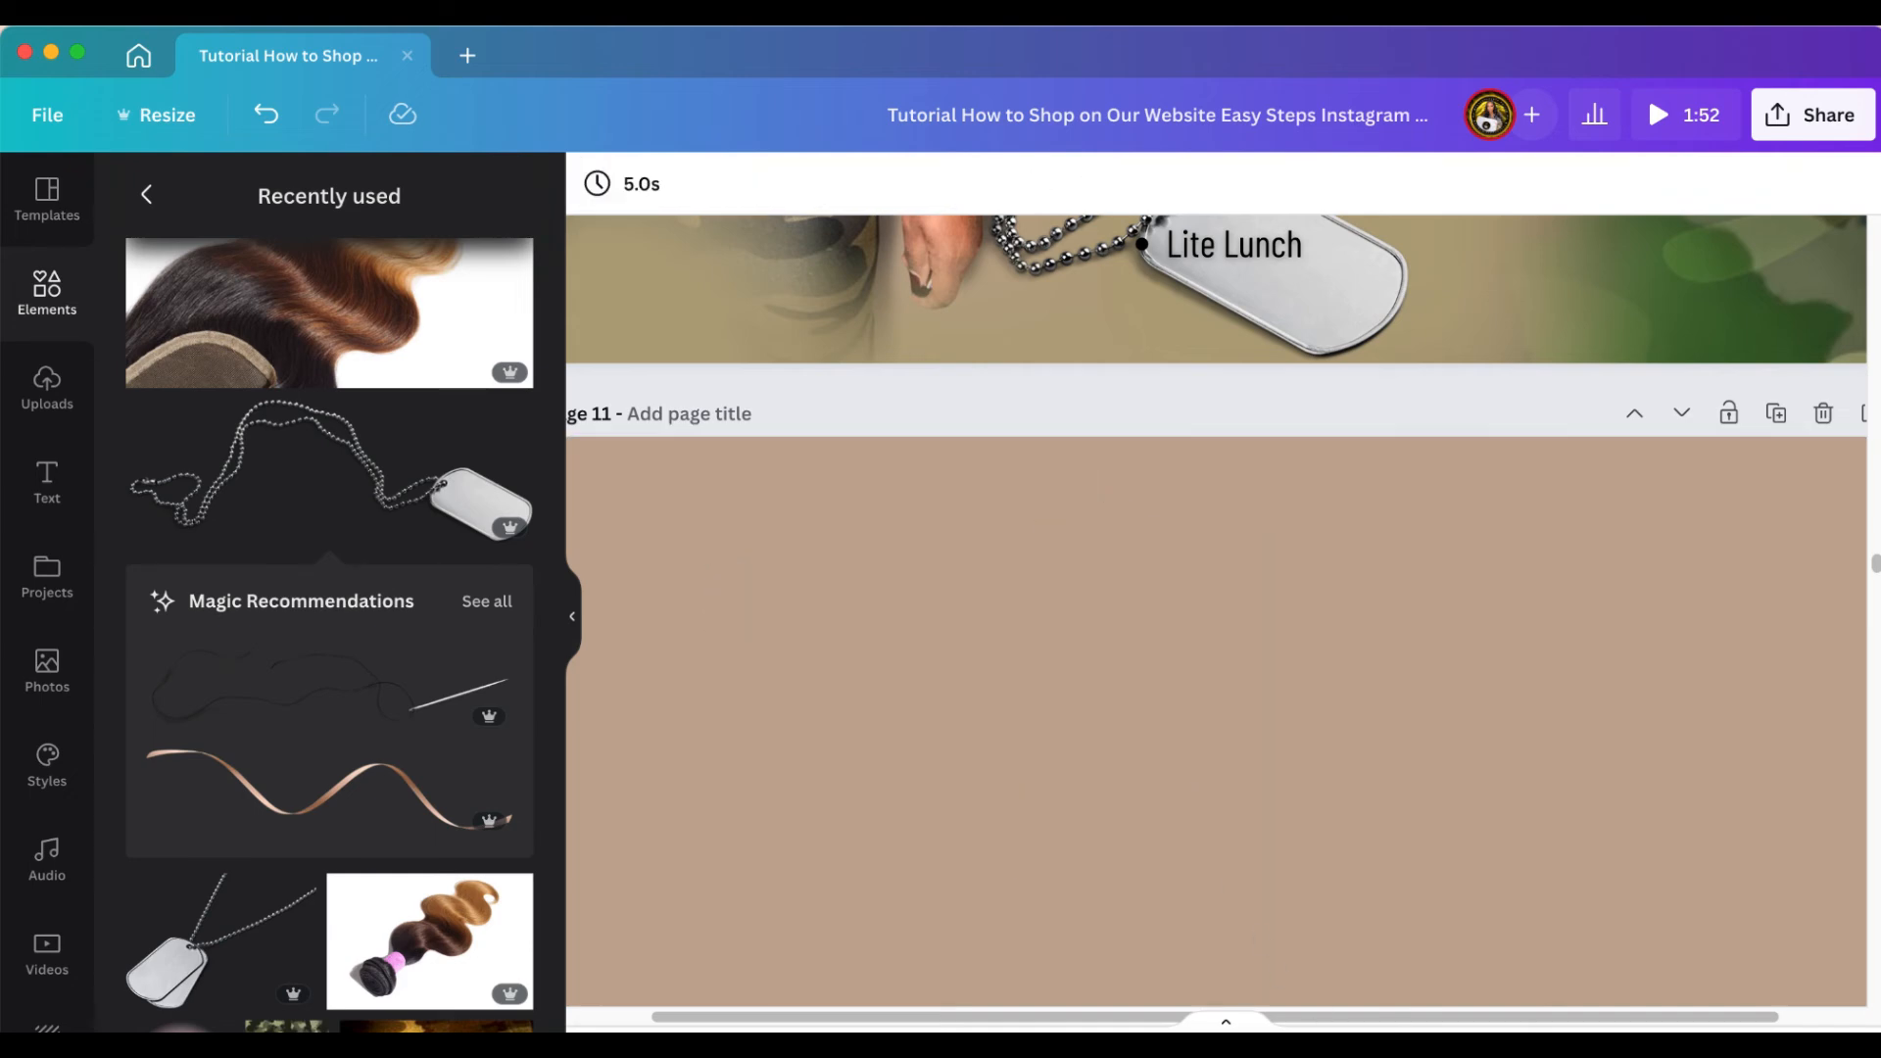
Review the page 10 flyer from the "FRONTAL bootCamp" title down to the "WHAT'S INCLUDED" list
scroll(1709, 627, down, 5)
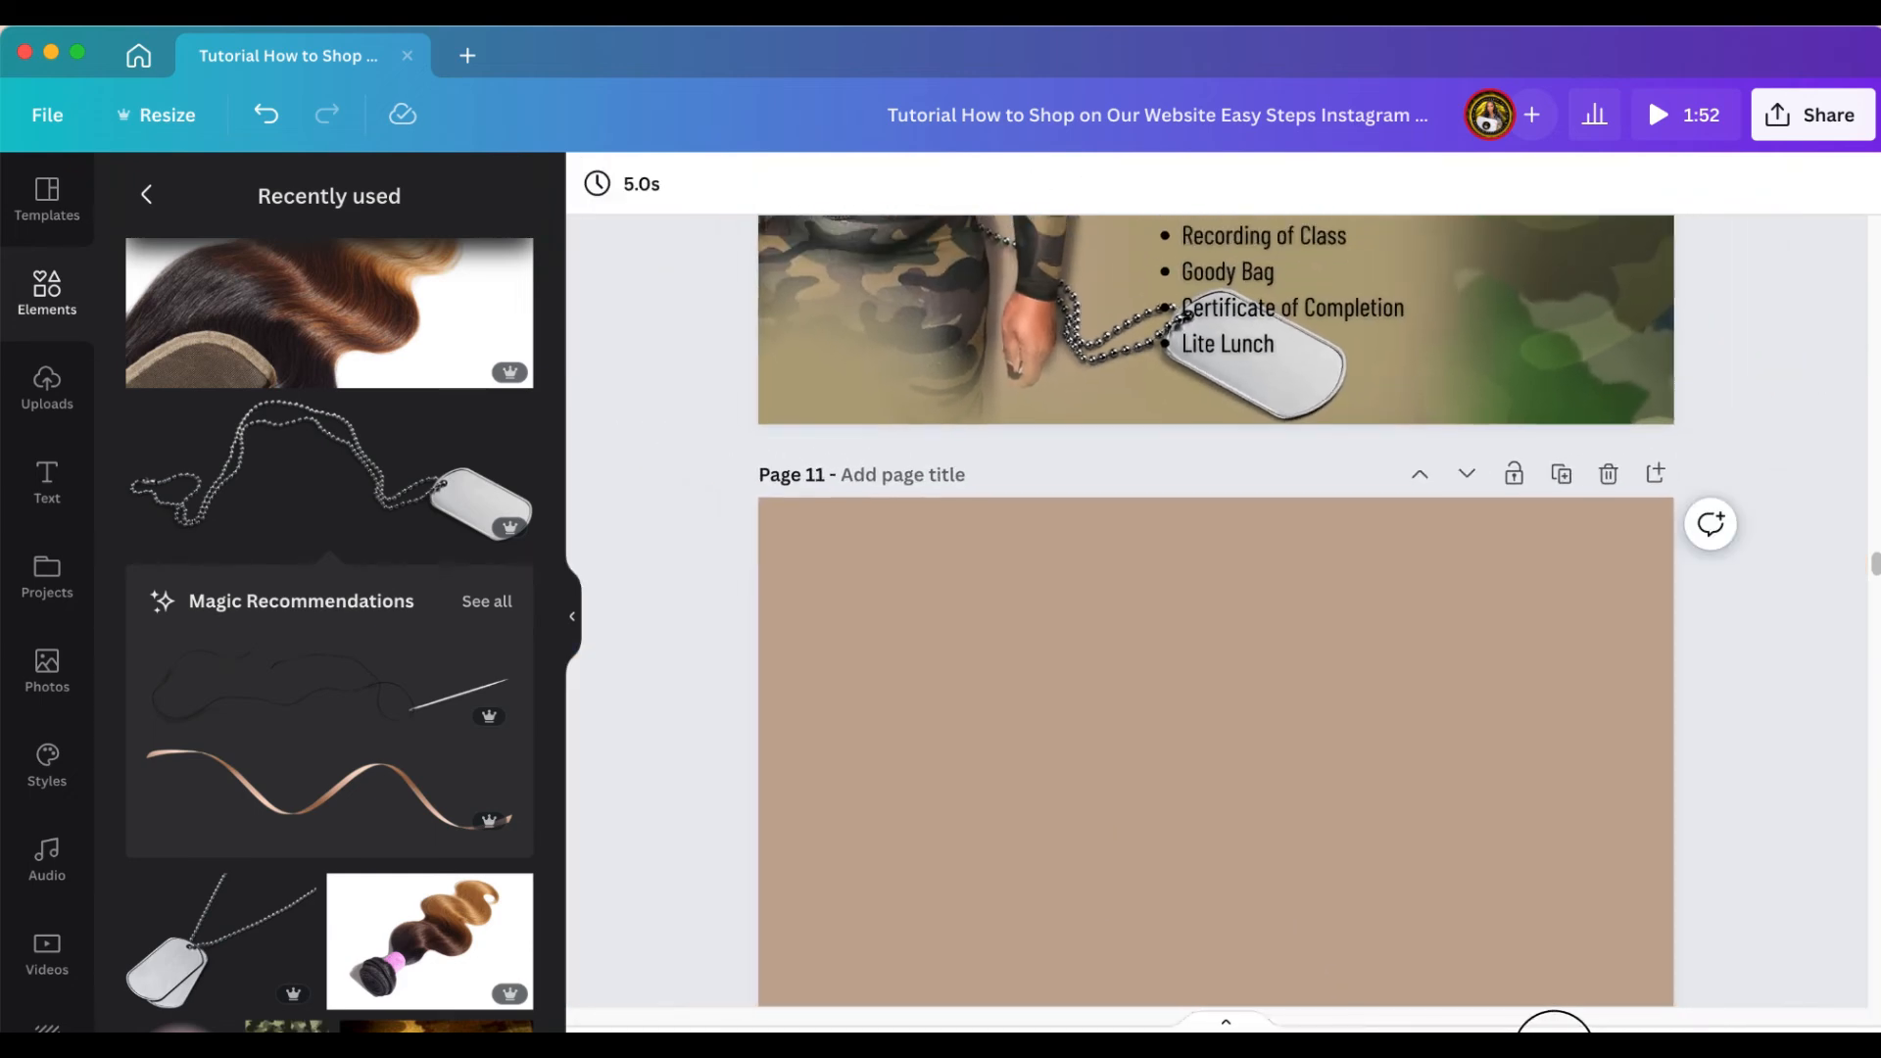
scroll(1679, 673, up, 3)
scroll(1673, 686, up, 6)
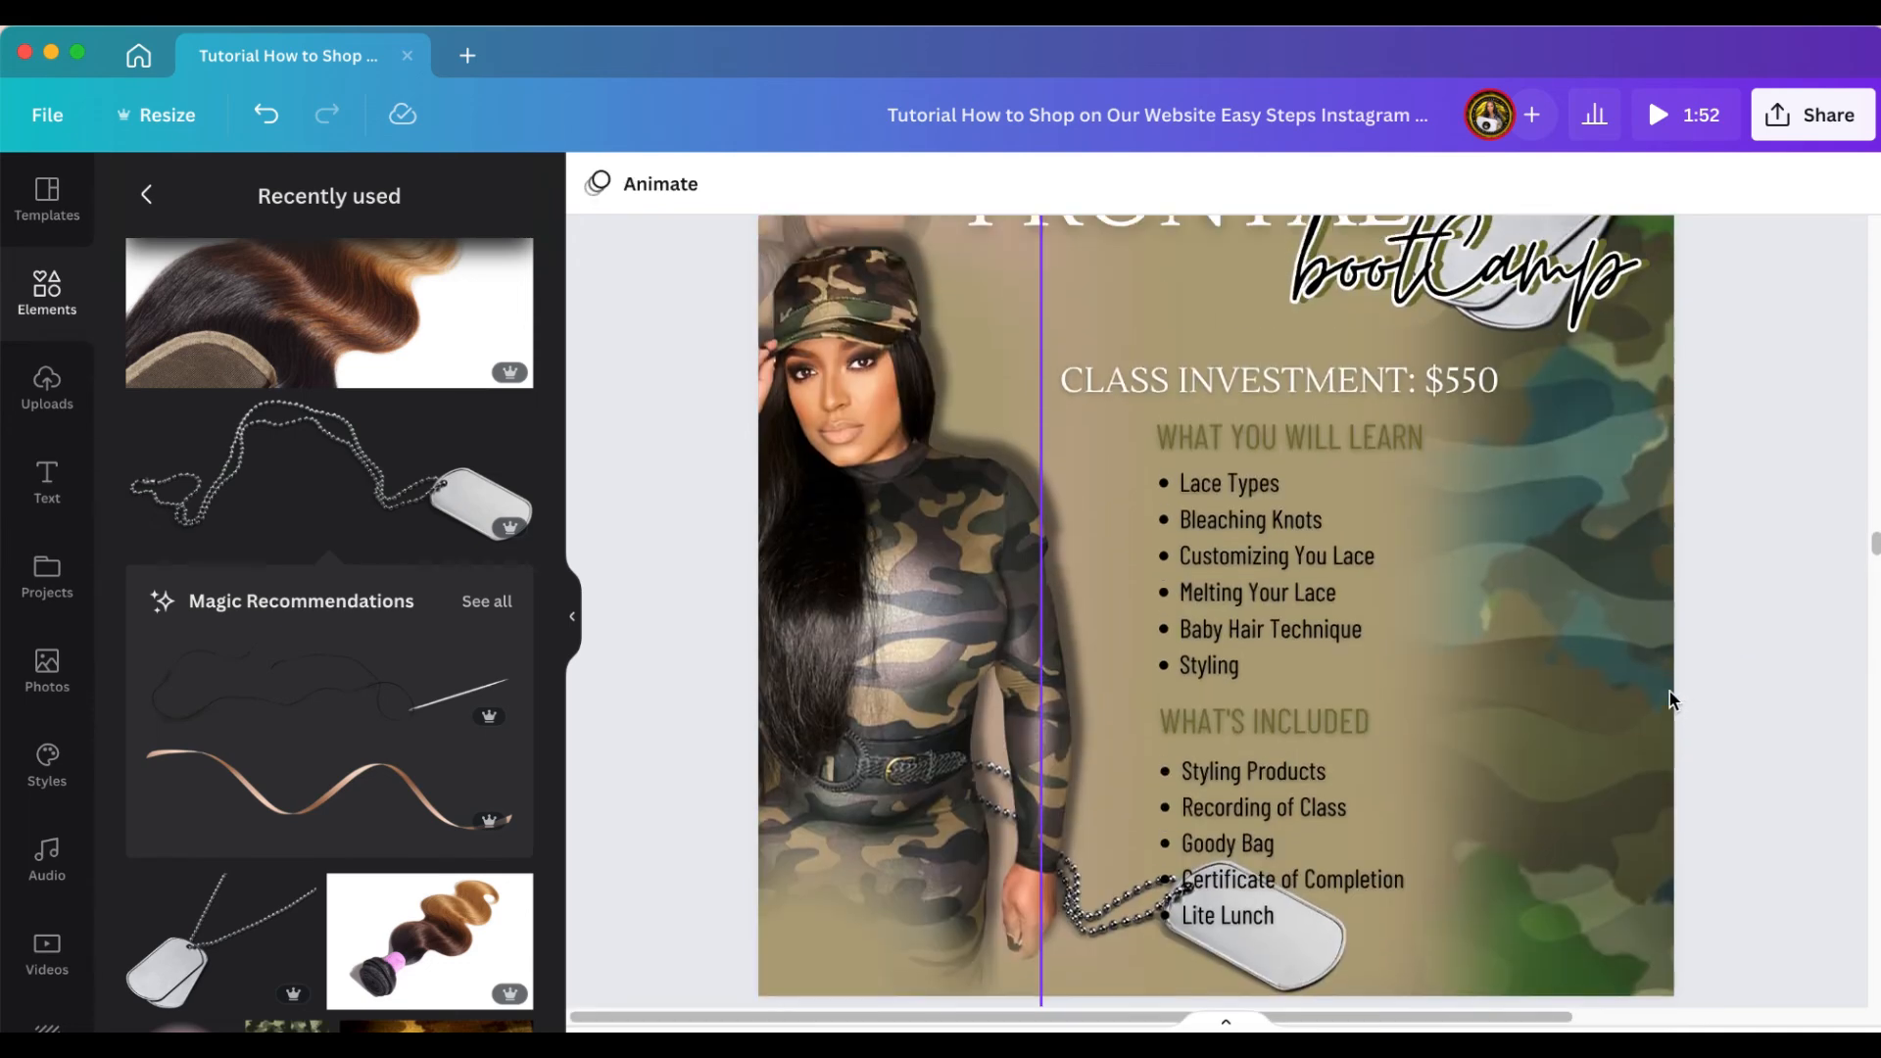
scroll(1669, 694, up, 1)
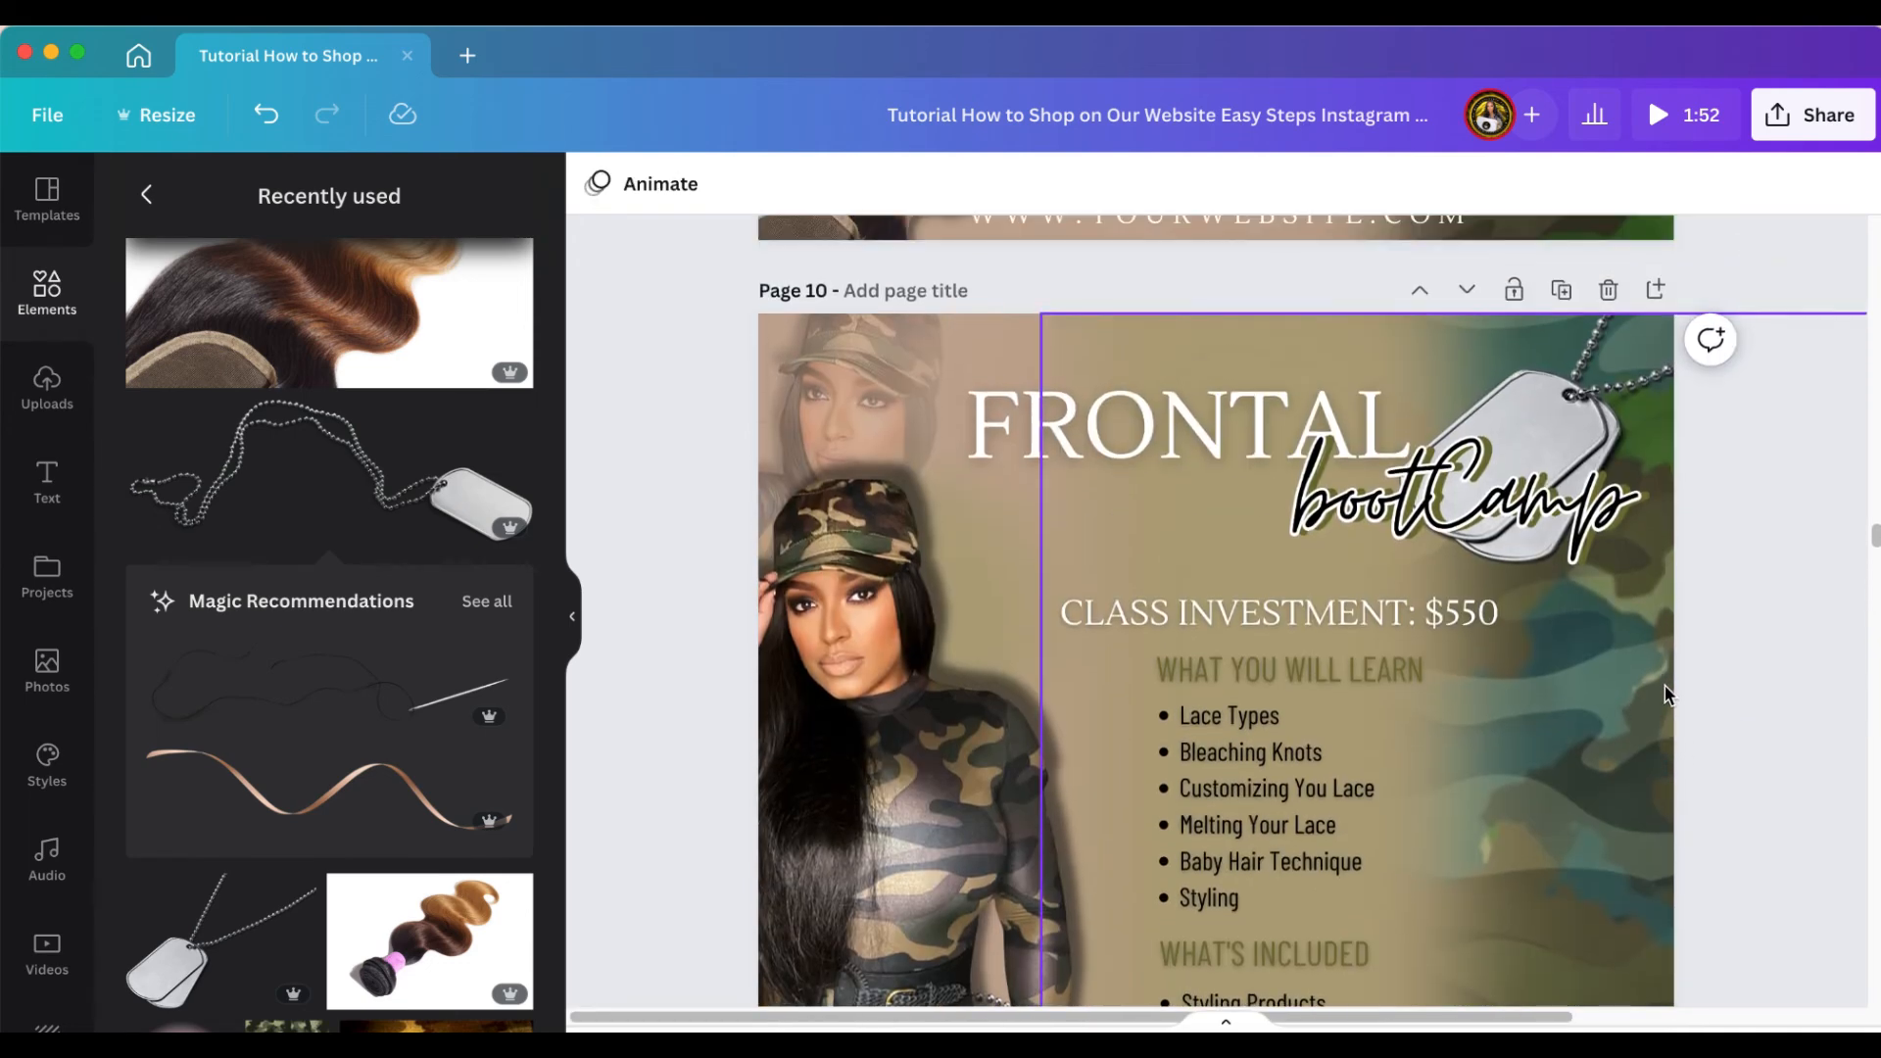
scroll(1669, 683, down, 6)
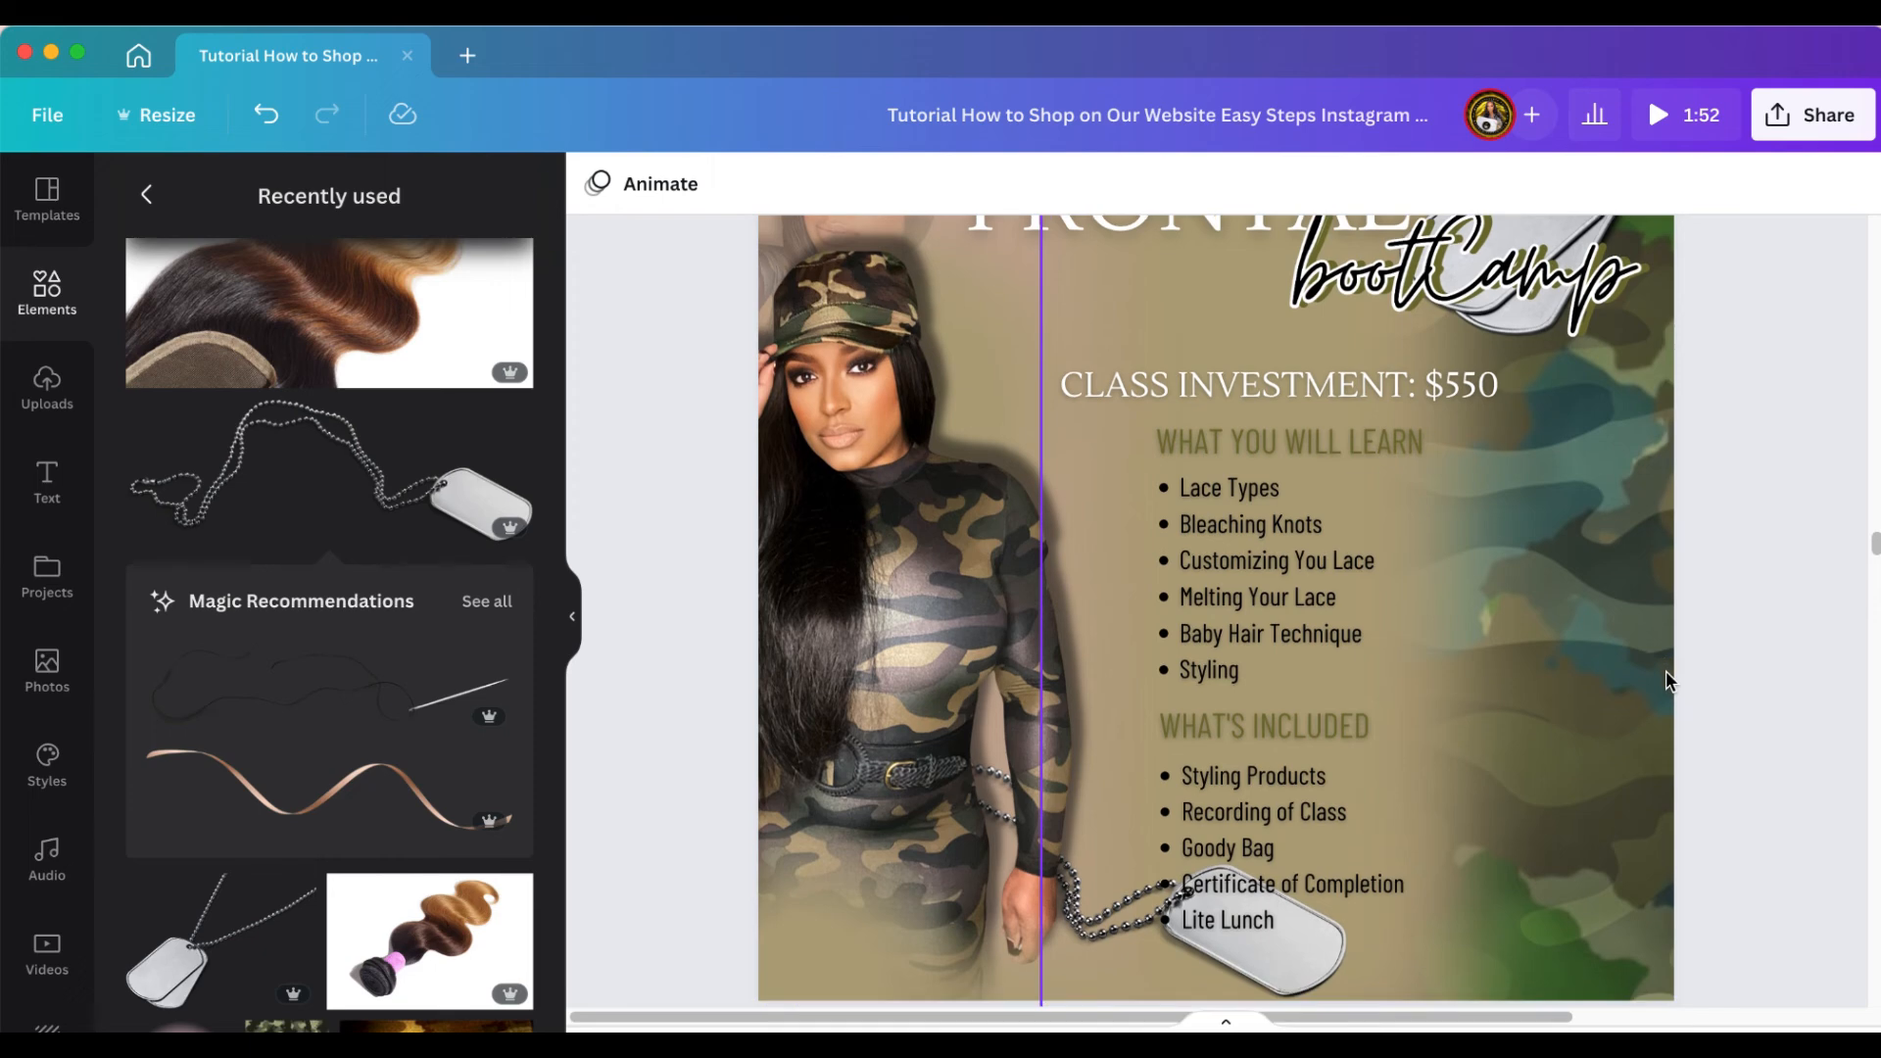
scroll(1666, 676, up, 2)
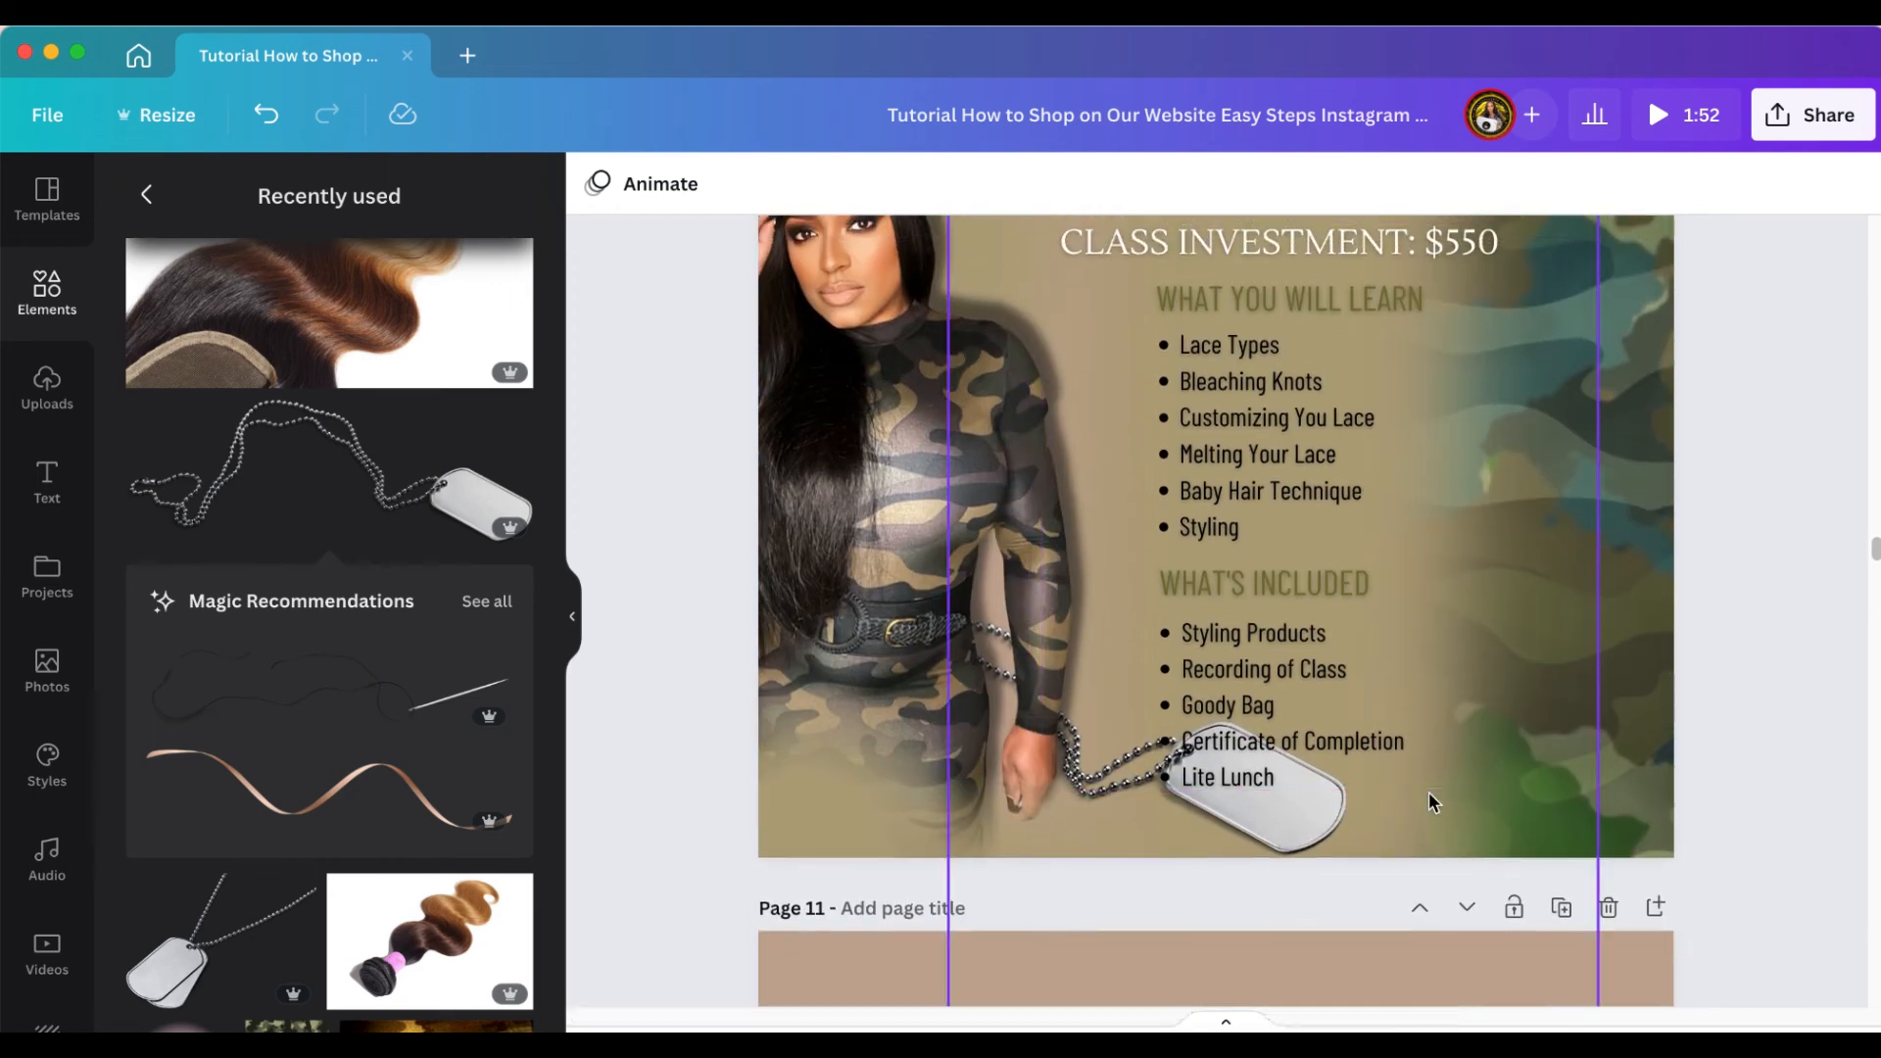
scroll(1435, 793, up, 1)
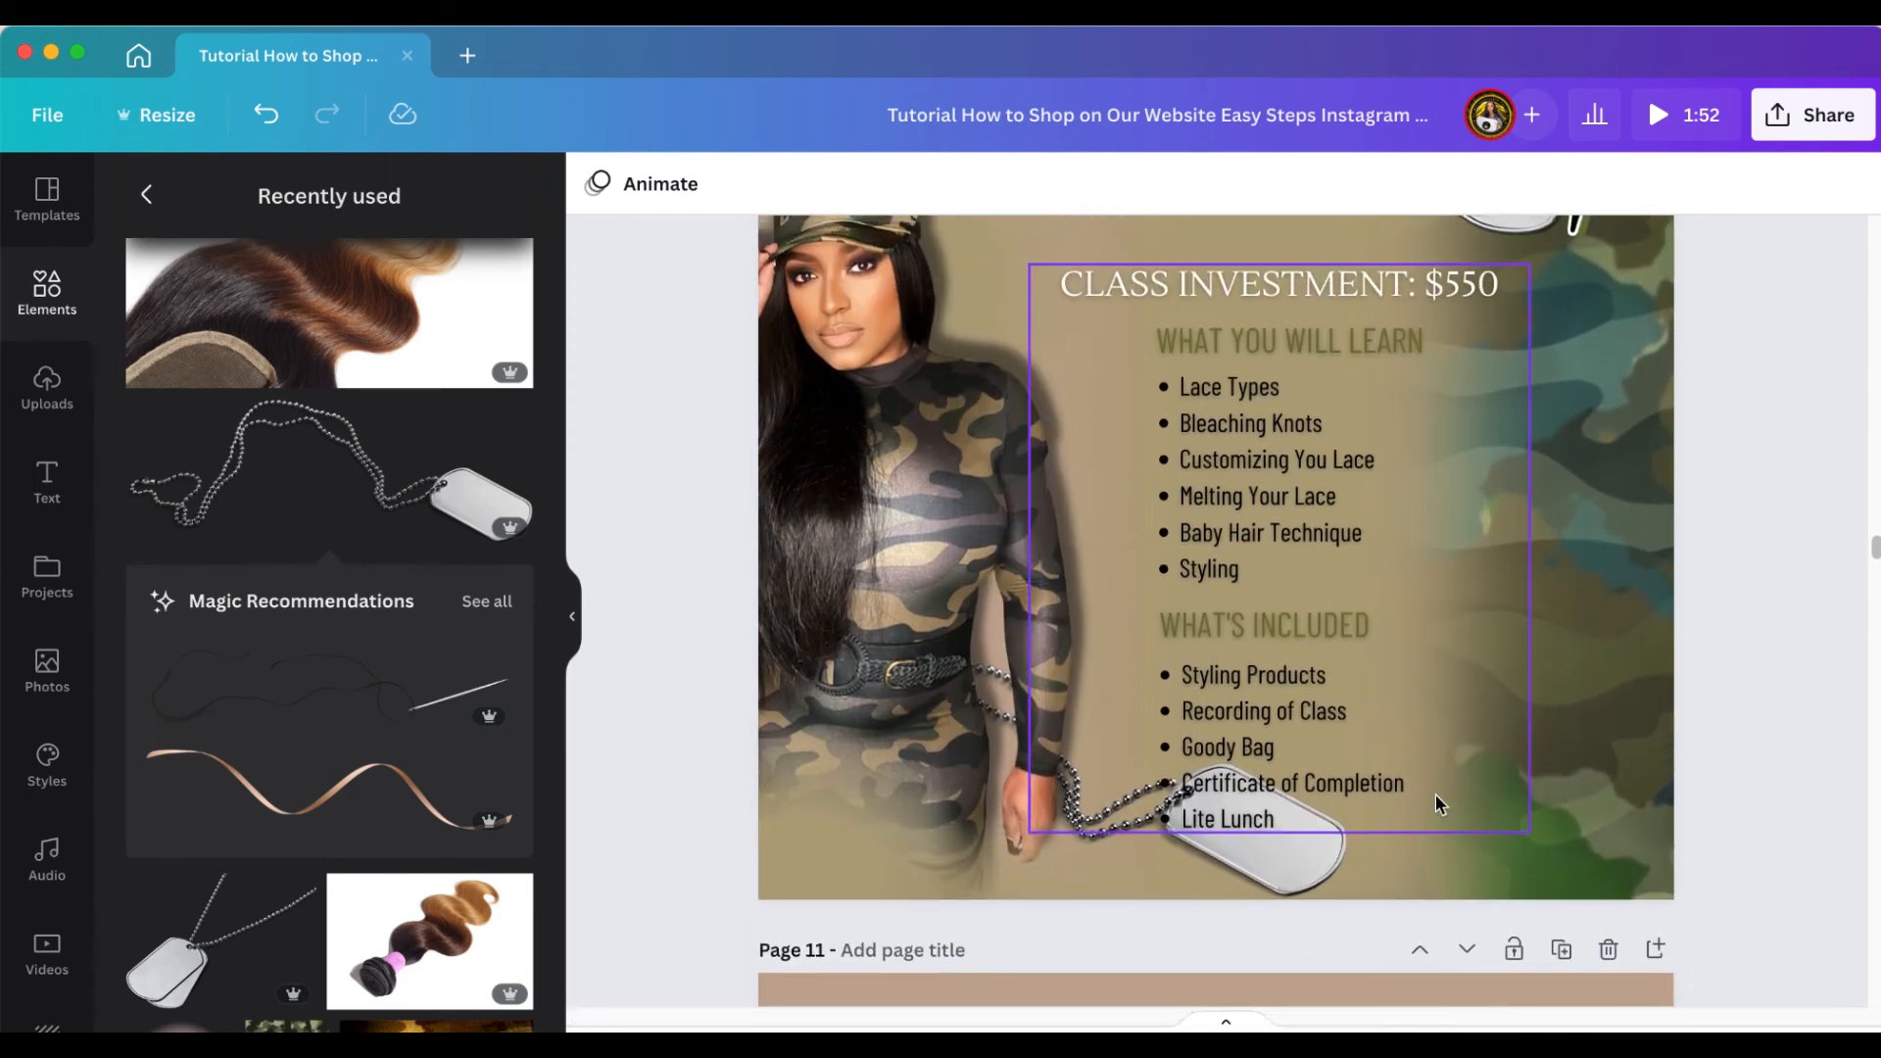
scroll(1432, 791, up, 1)
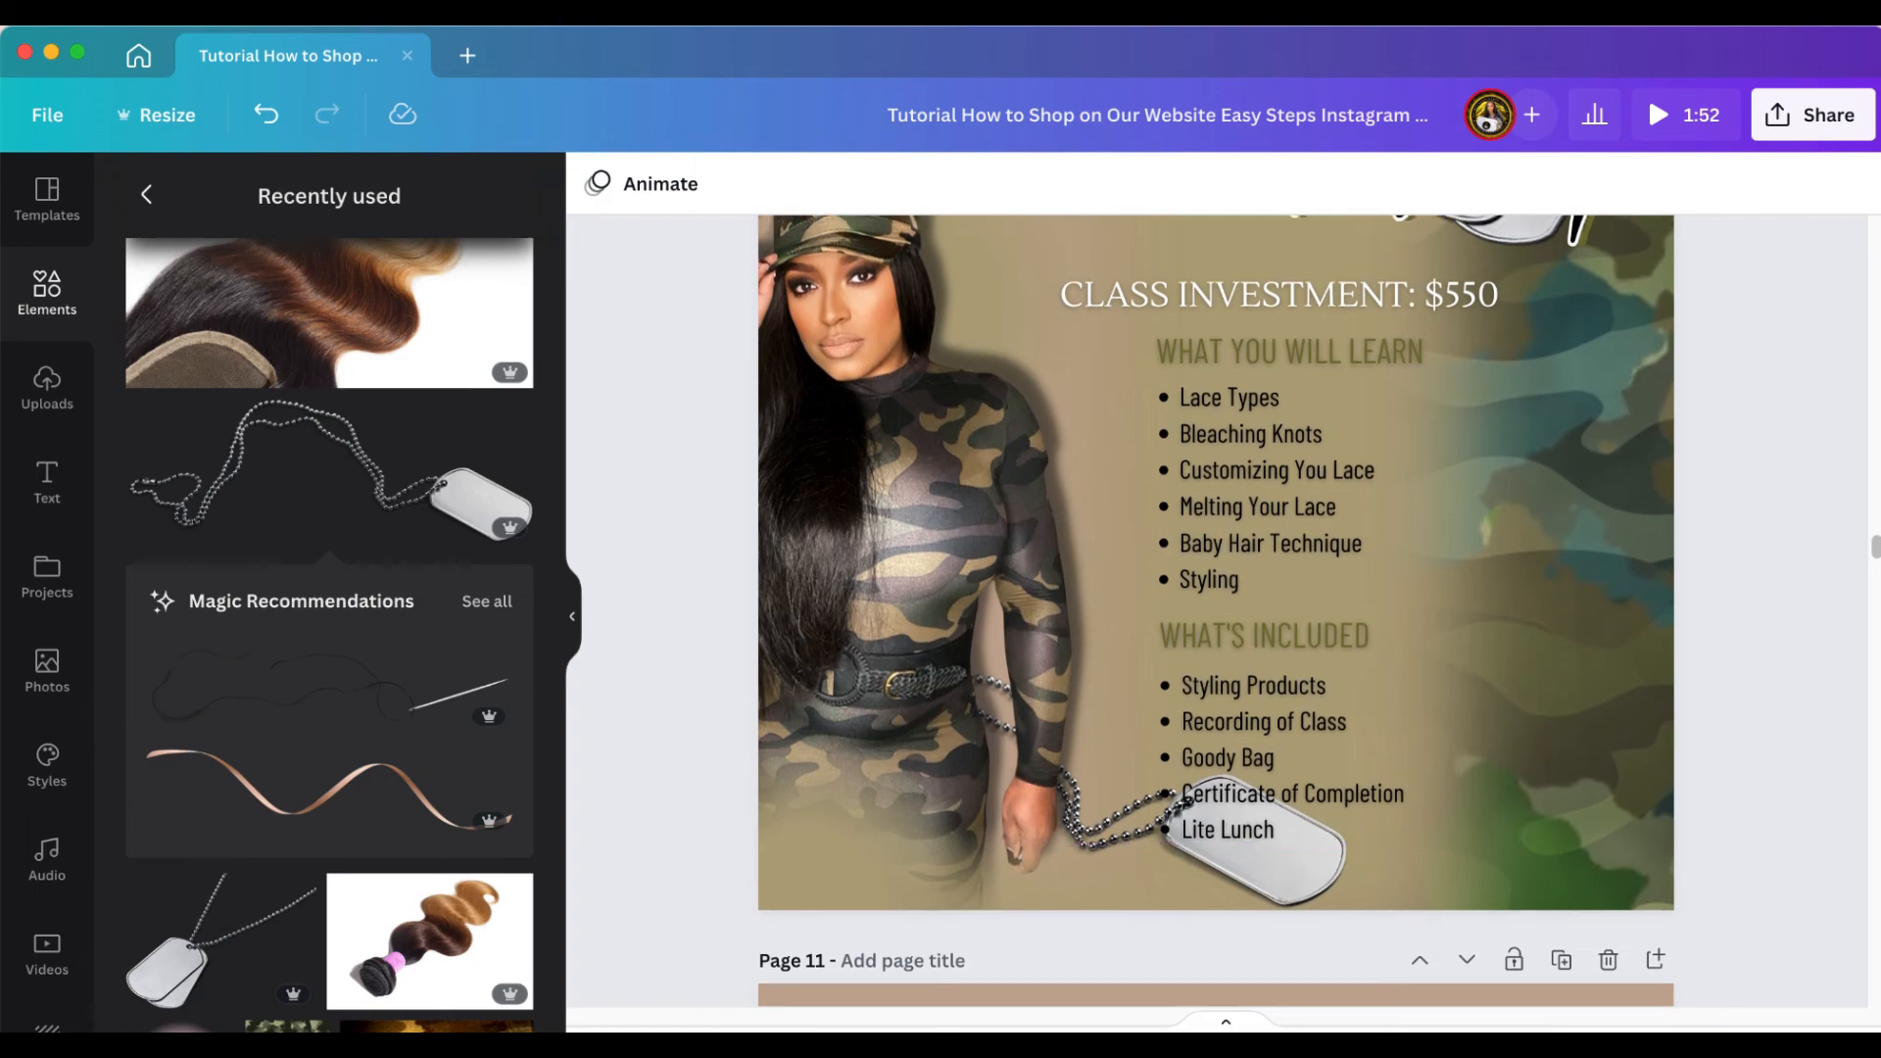
scroll(1525, 835, up, 6)
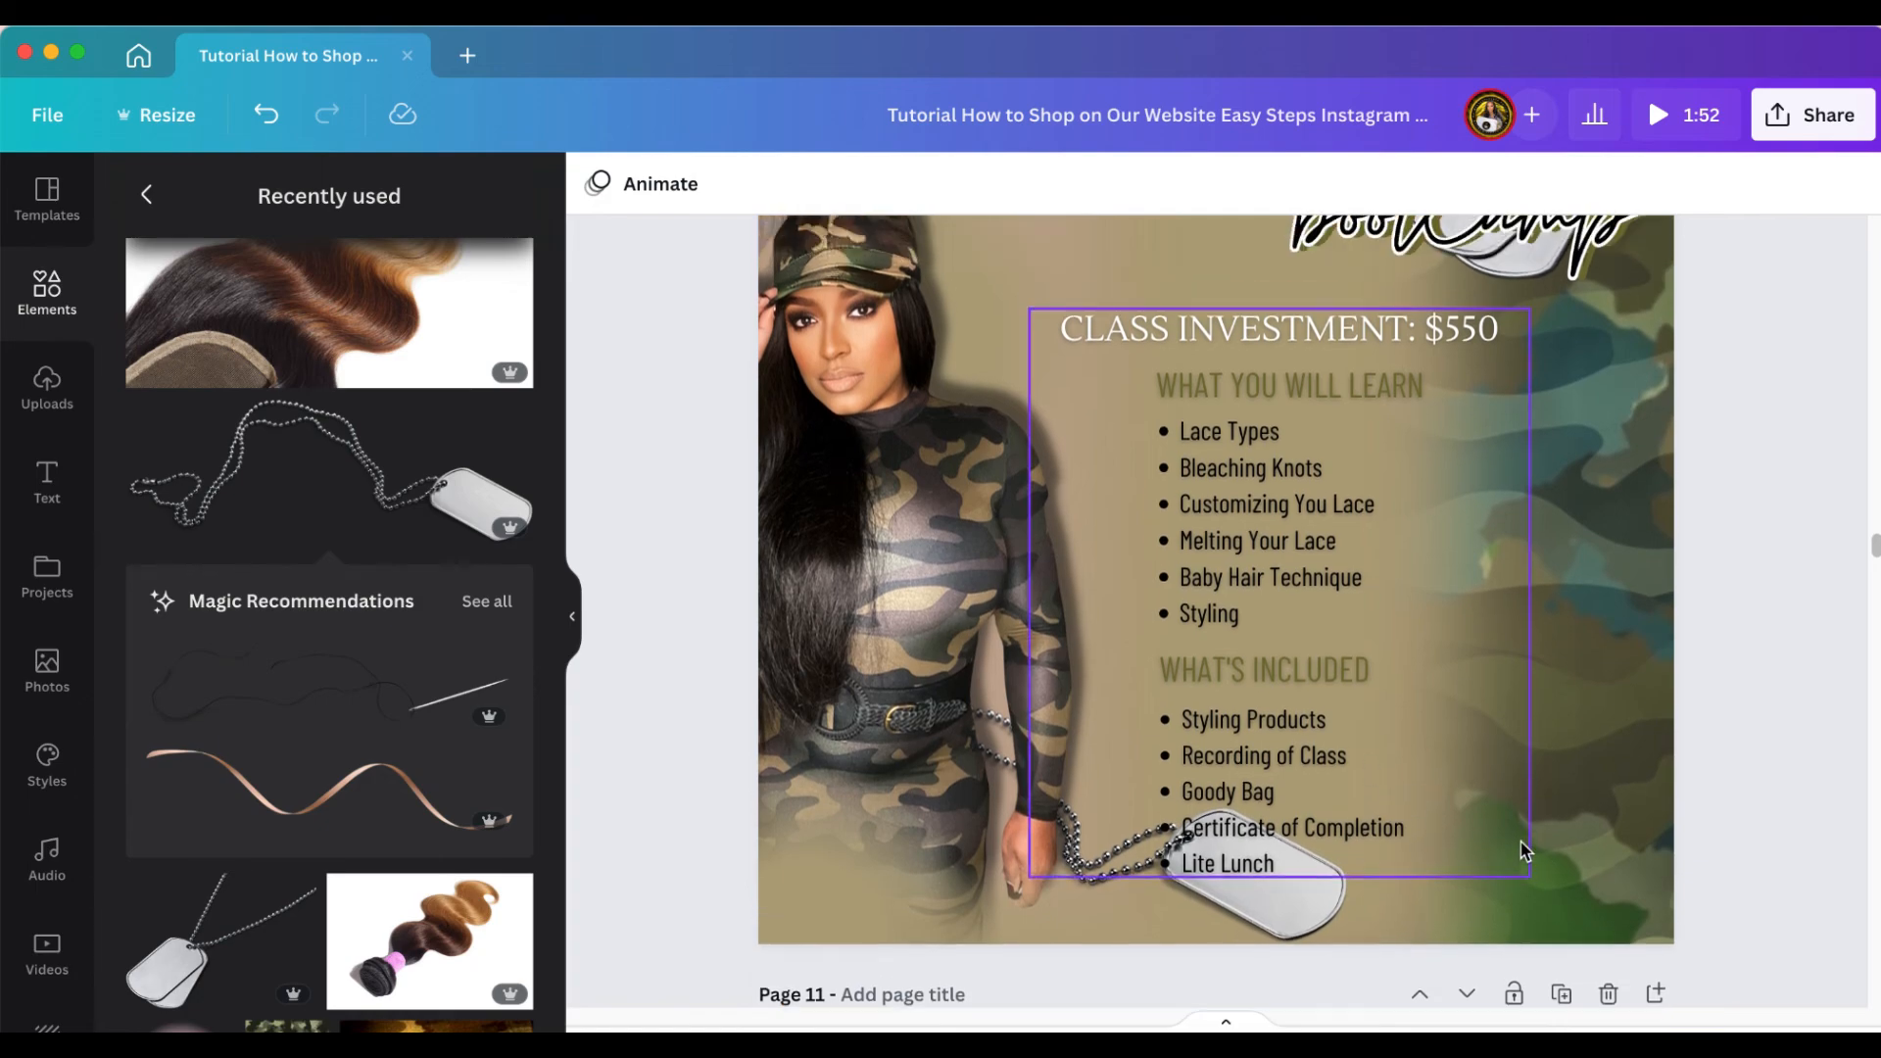
scroll(1525, 835, down, 4)
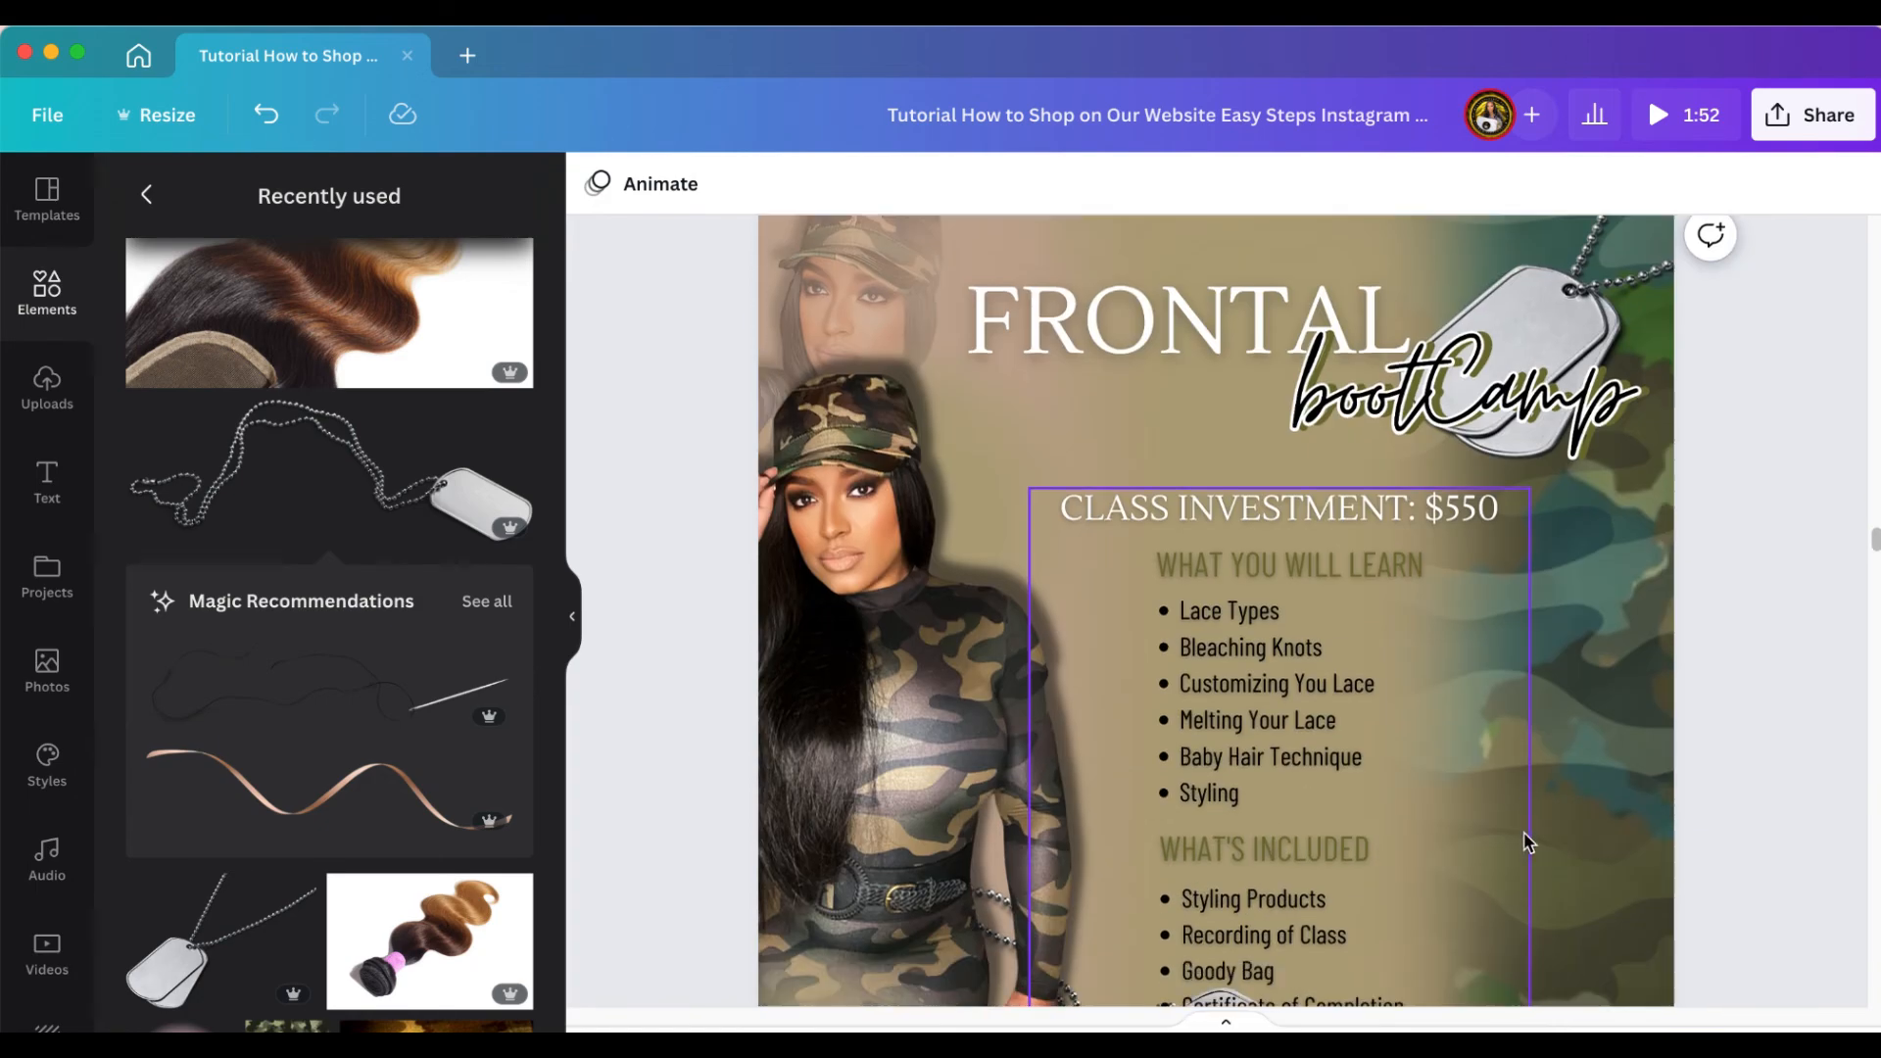
Add the recently used ombre wavy hair closure photo to page 10 and remove its background
click(360, 330)
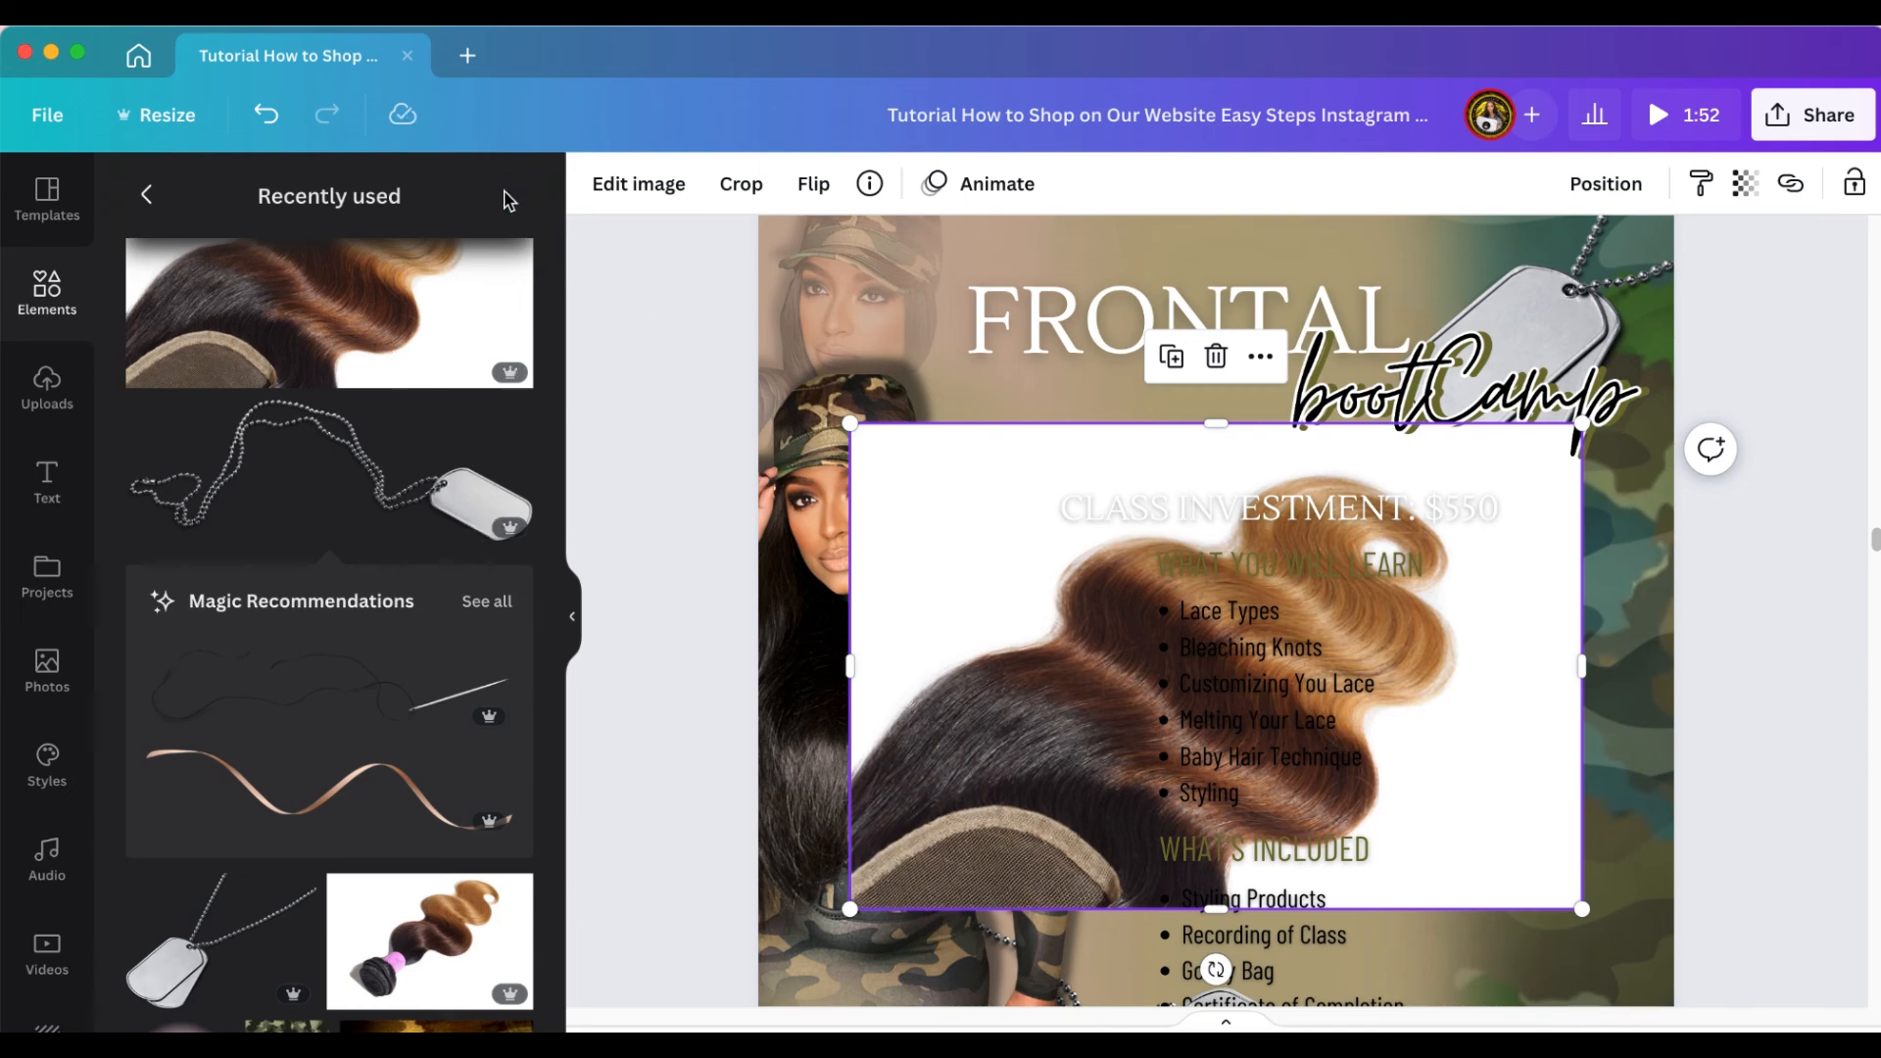
click(649, 189)
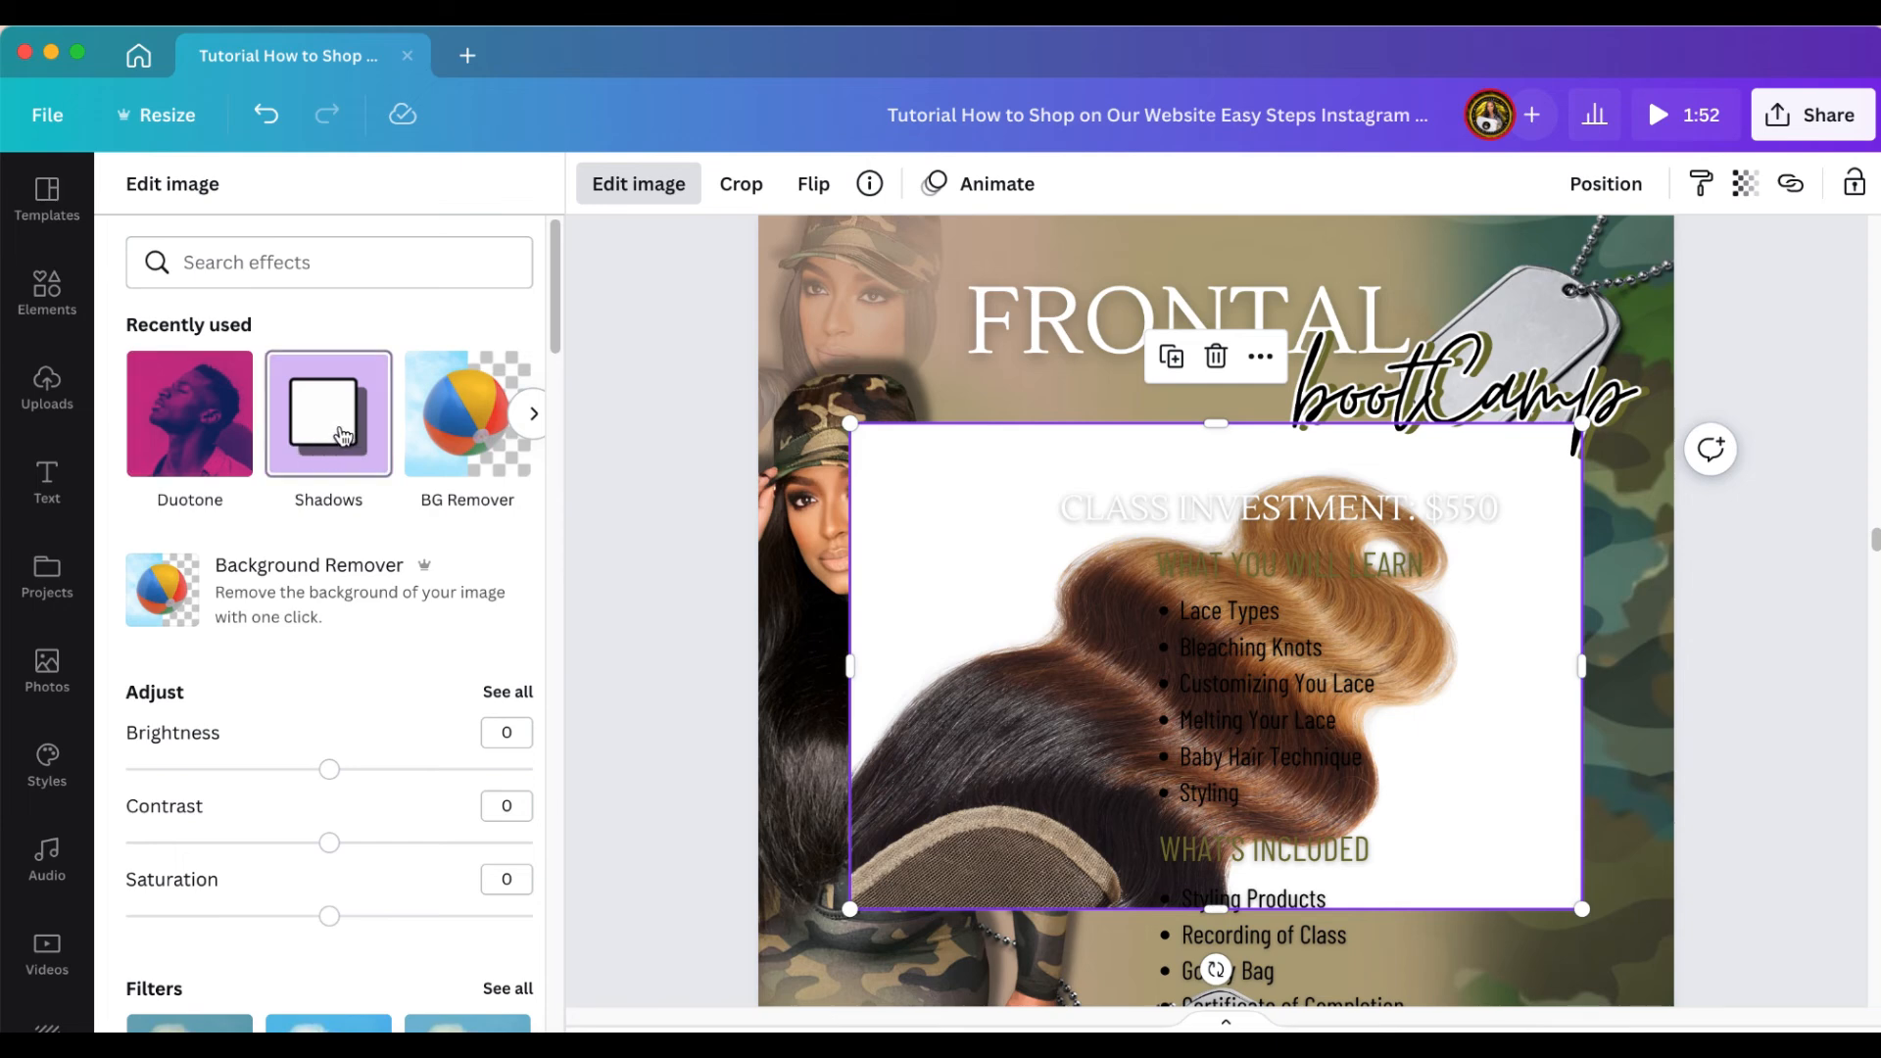
click(454, 424)
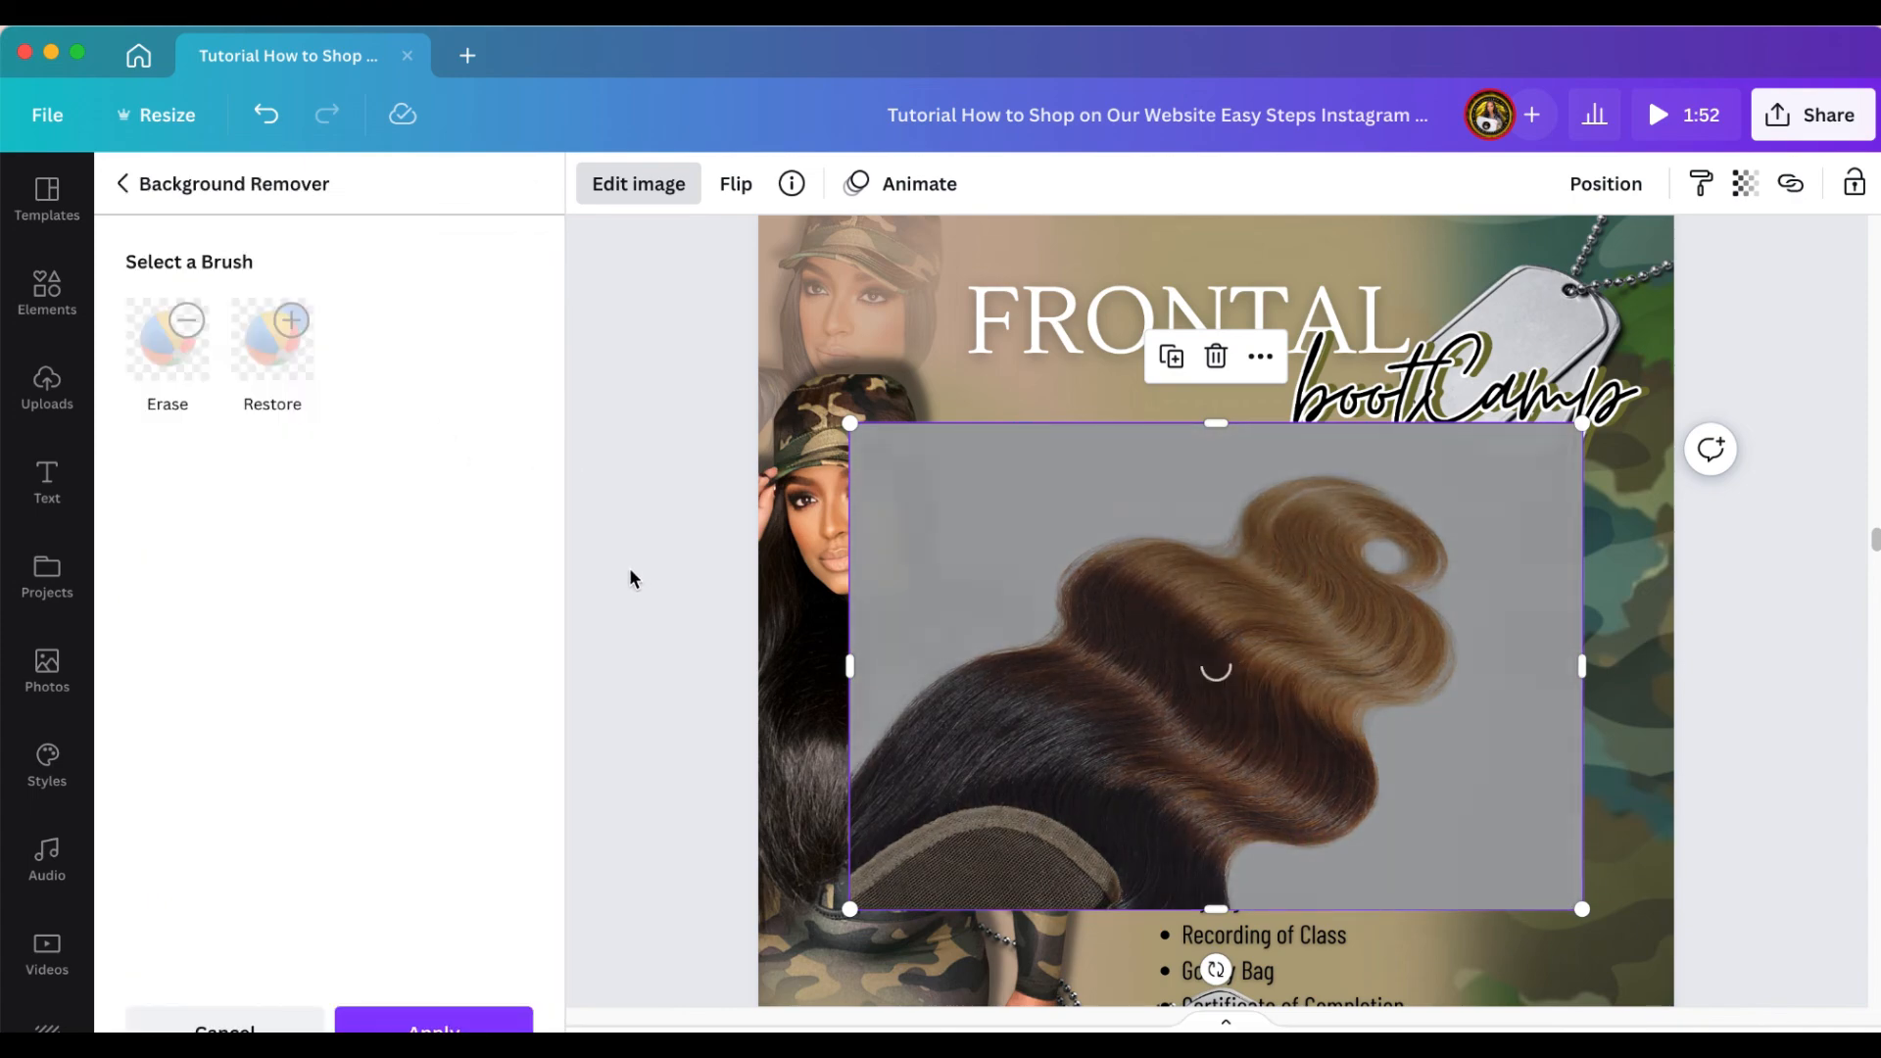
click(418, 1027)
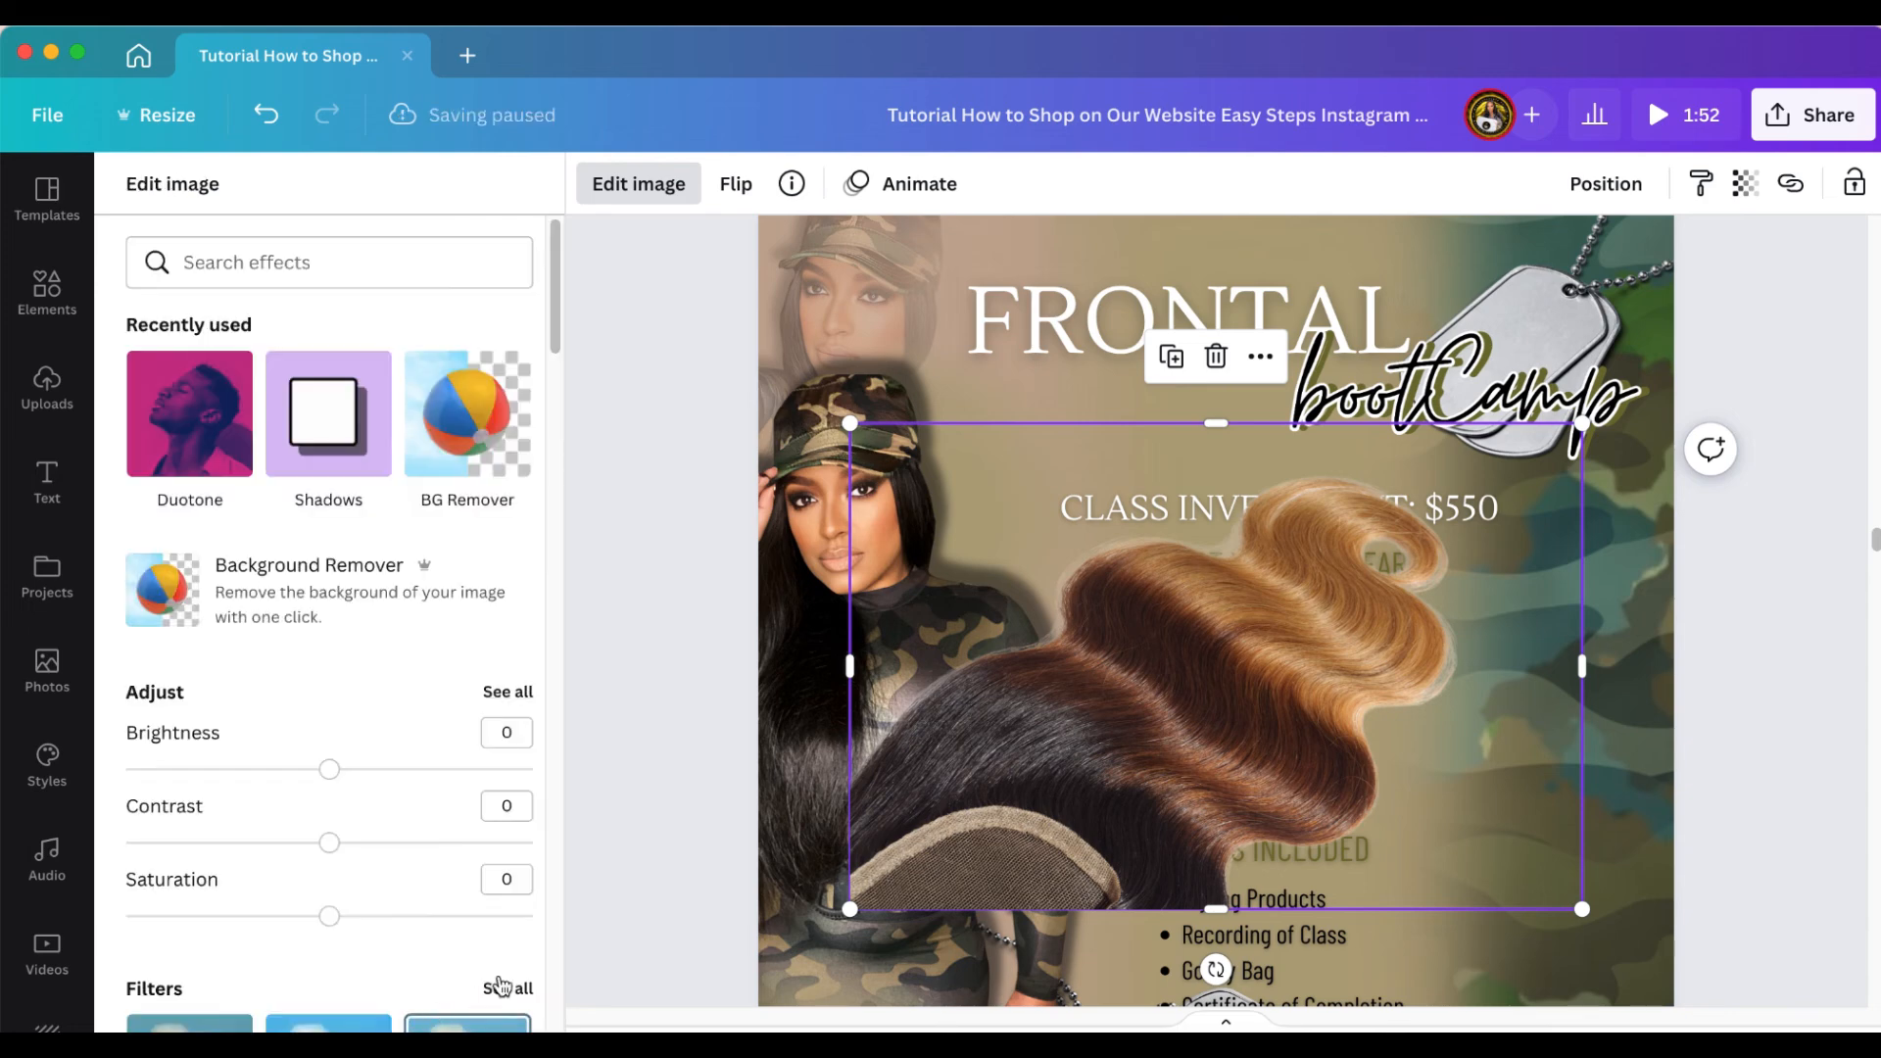
Shrink the hair image into page 10's lower-left corner behind the text, and place a duplicate at the right edge beside "WHAT YOU WILL LEARN"
scroll(647, 830, down, 2)
scroll(640, 839, down, 2)
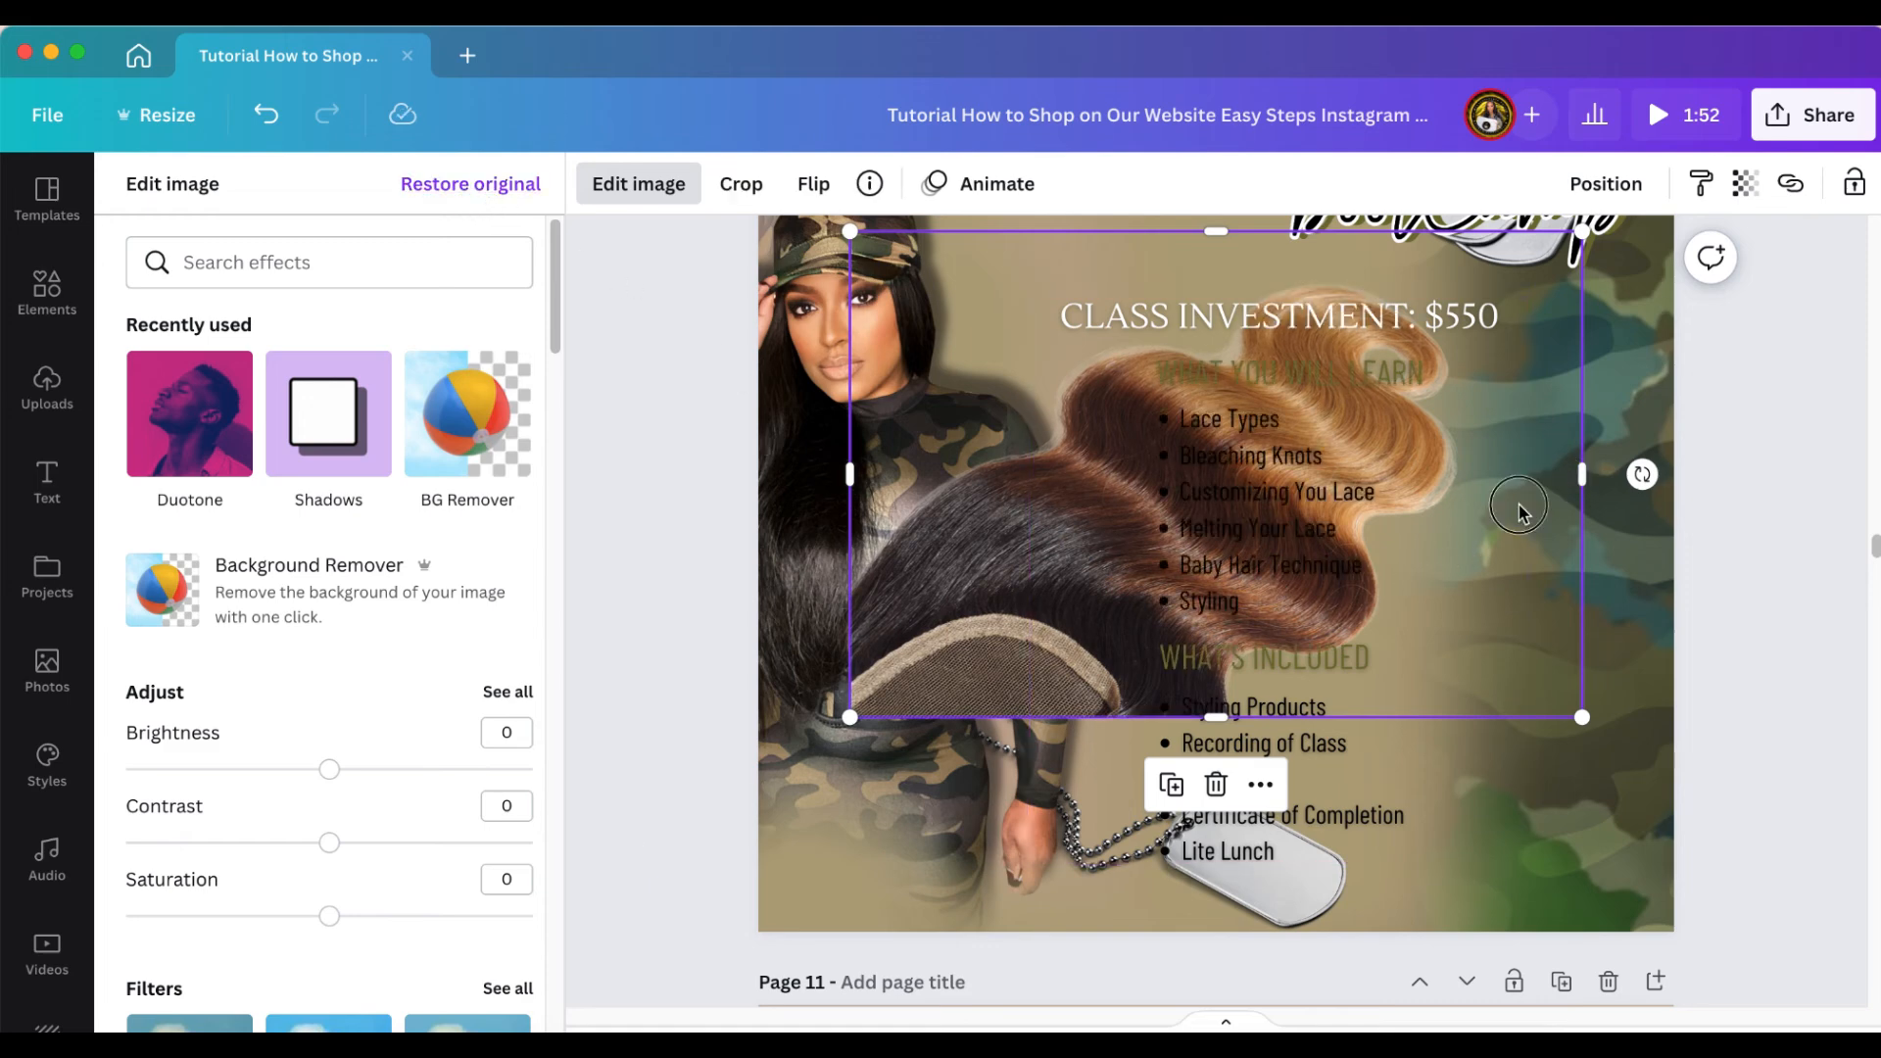
drag(1533, 506, 1359, 705)
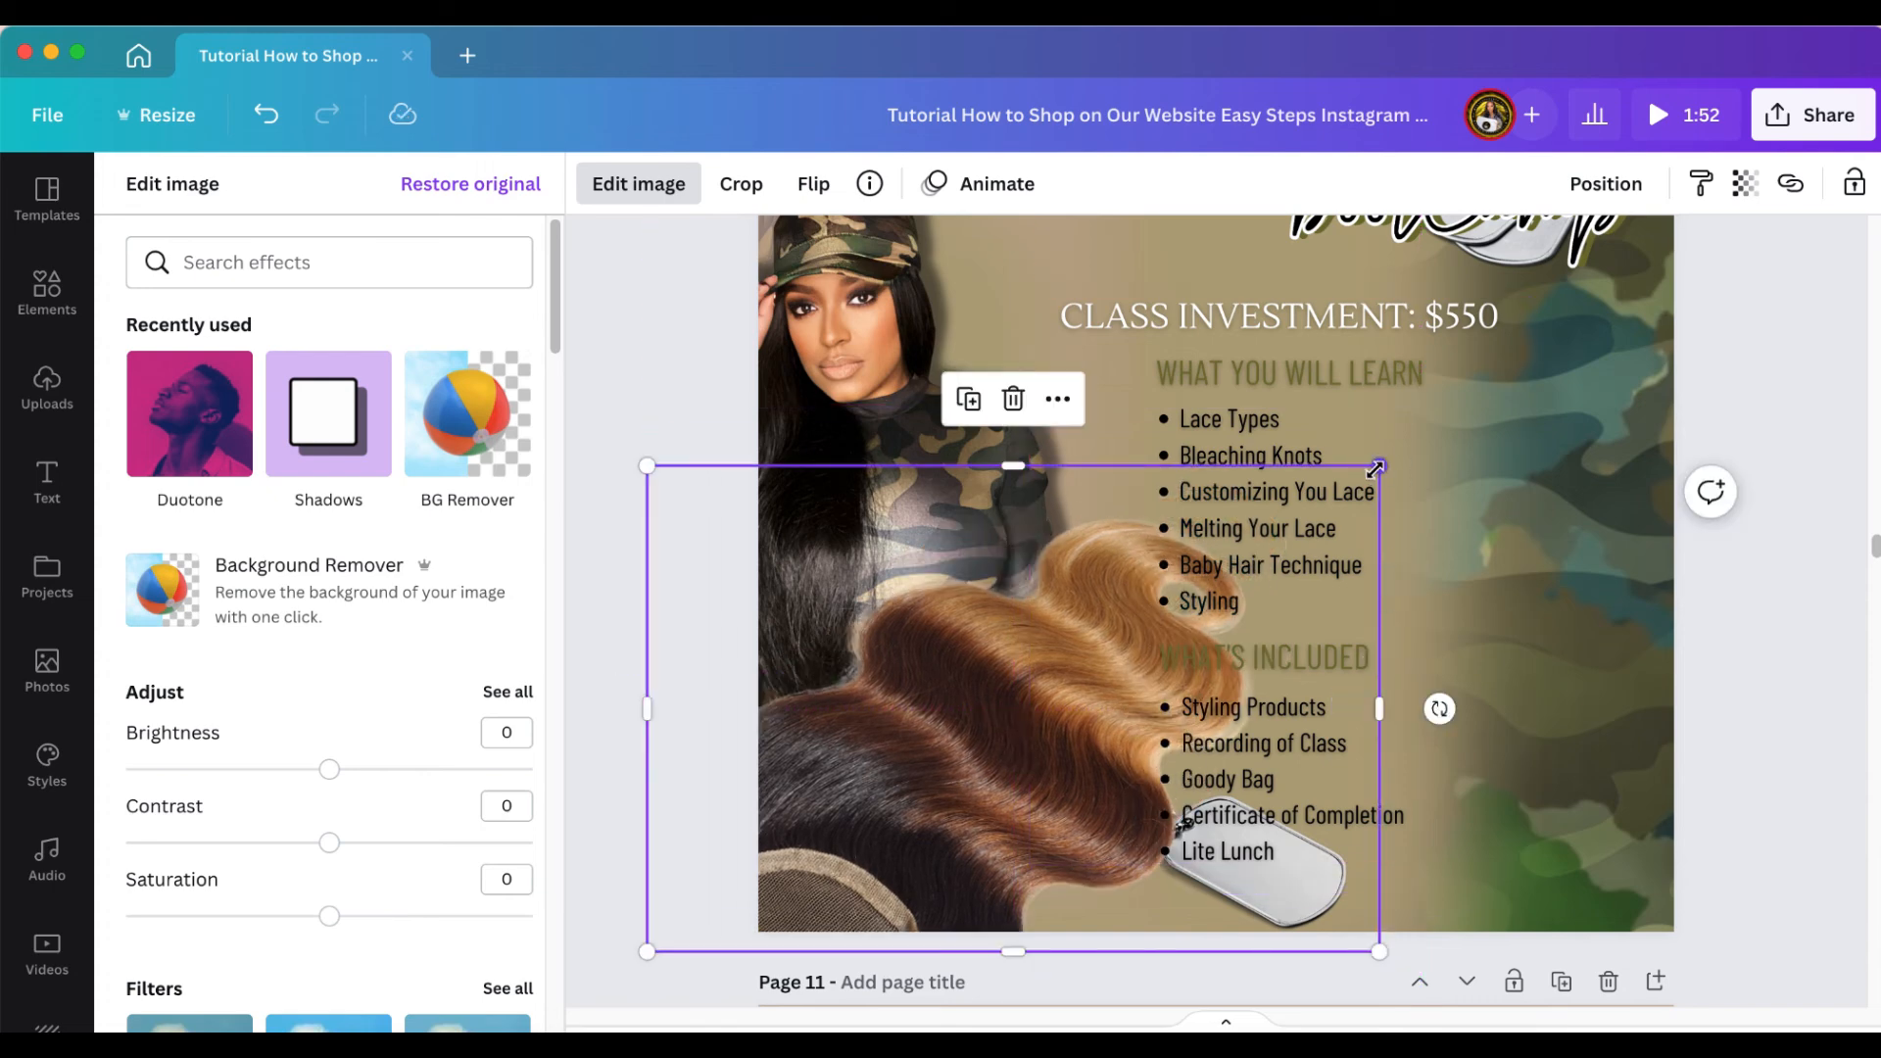
drag(1375, 470, 1069, 672)
drag(885, 772, 942, 761)
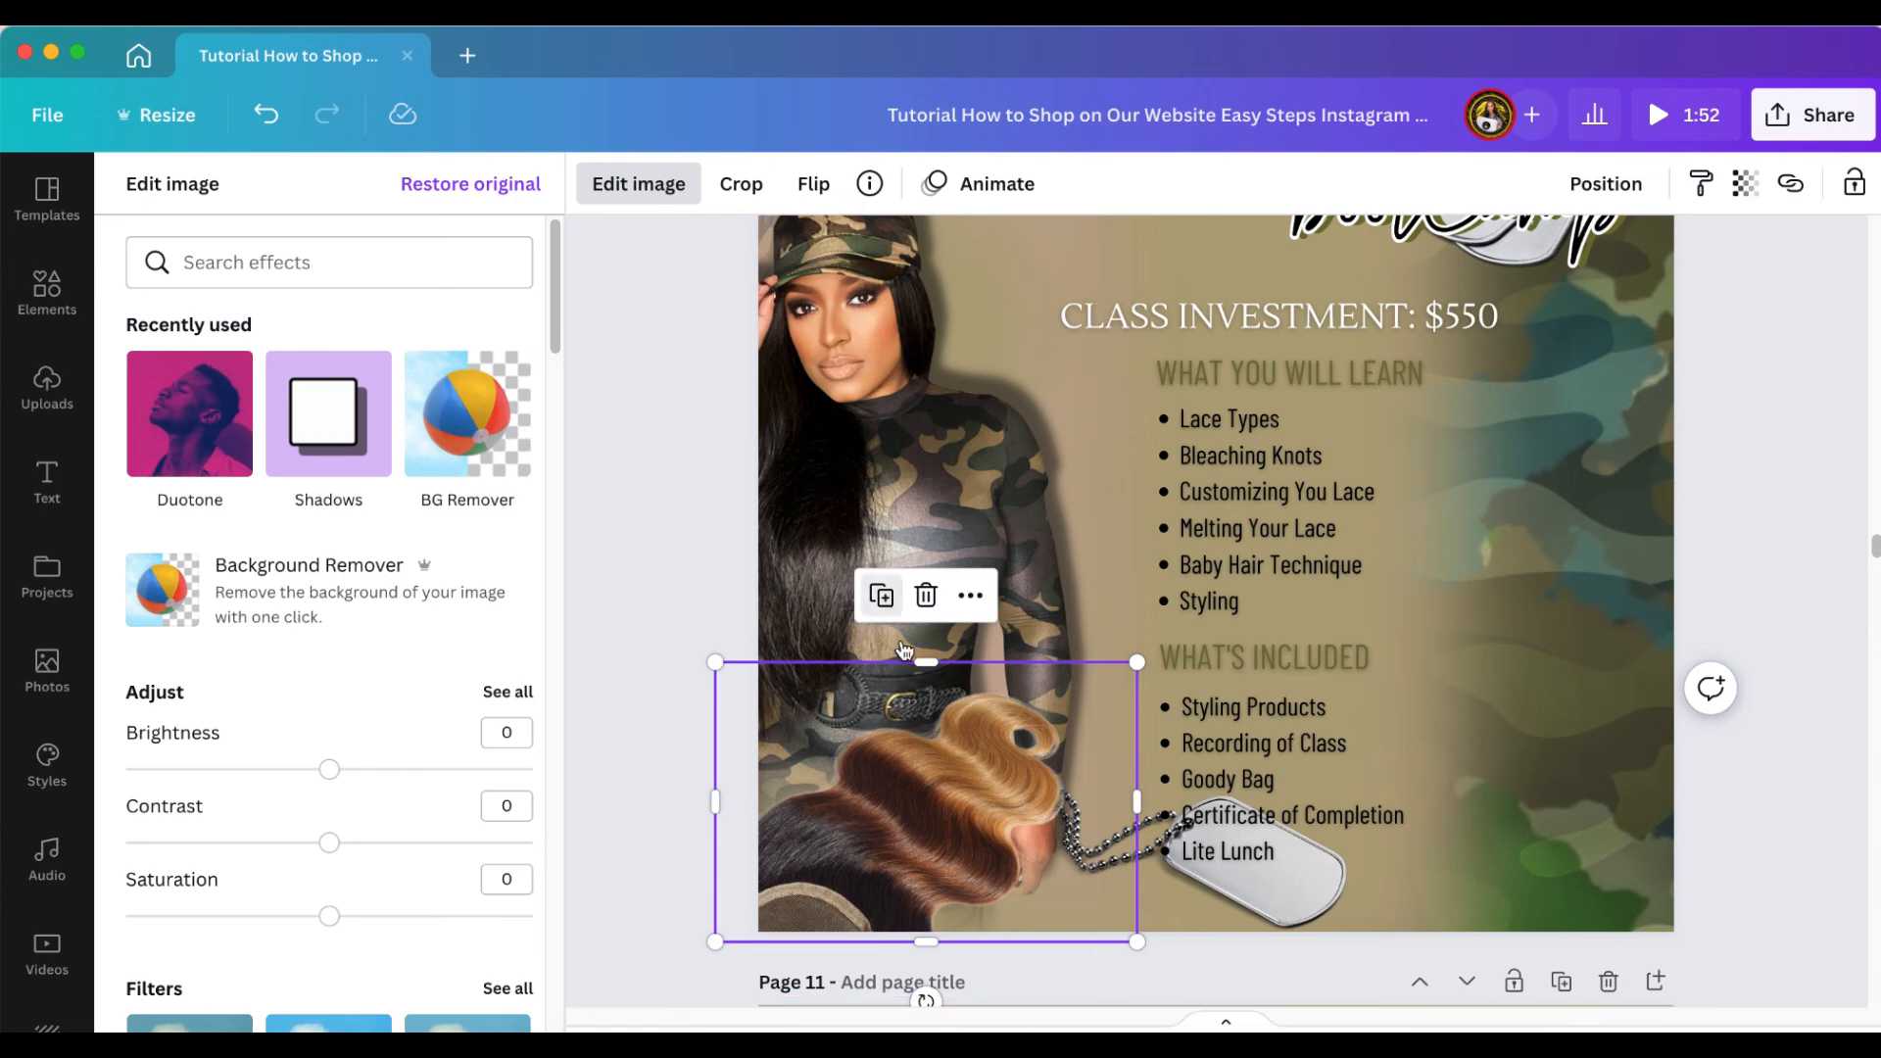
drag(915, 749, 1665, 315)
Add a Glow shadow to the lower-left hair image on page 10 and raise its transparency to 92
click(852, 820)
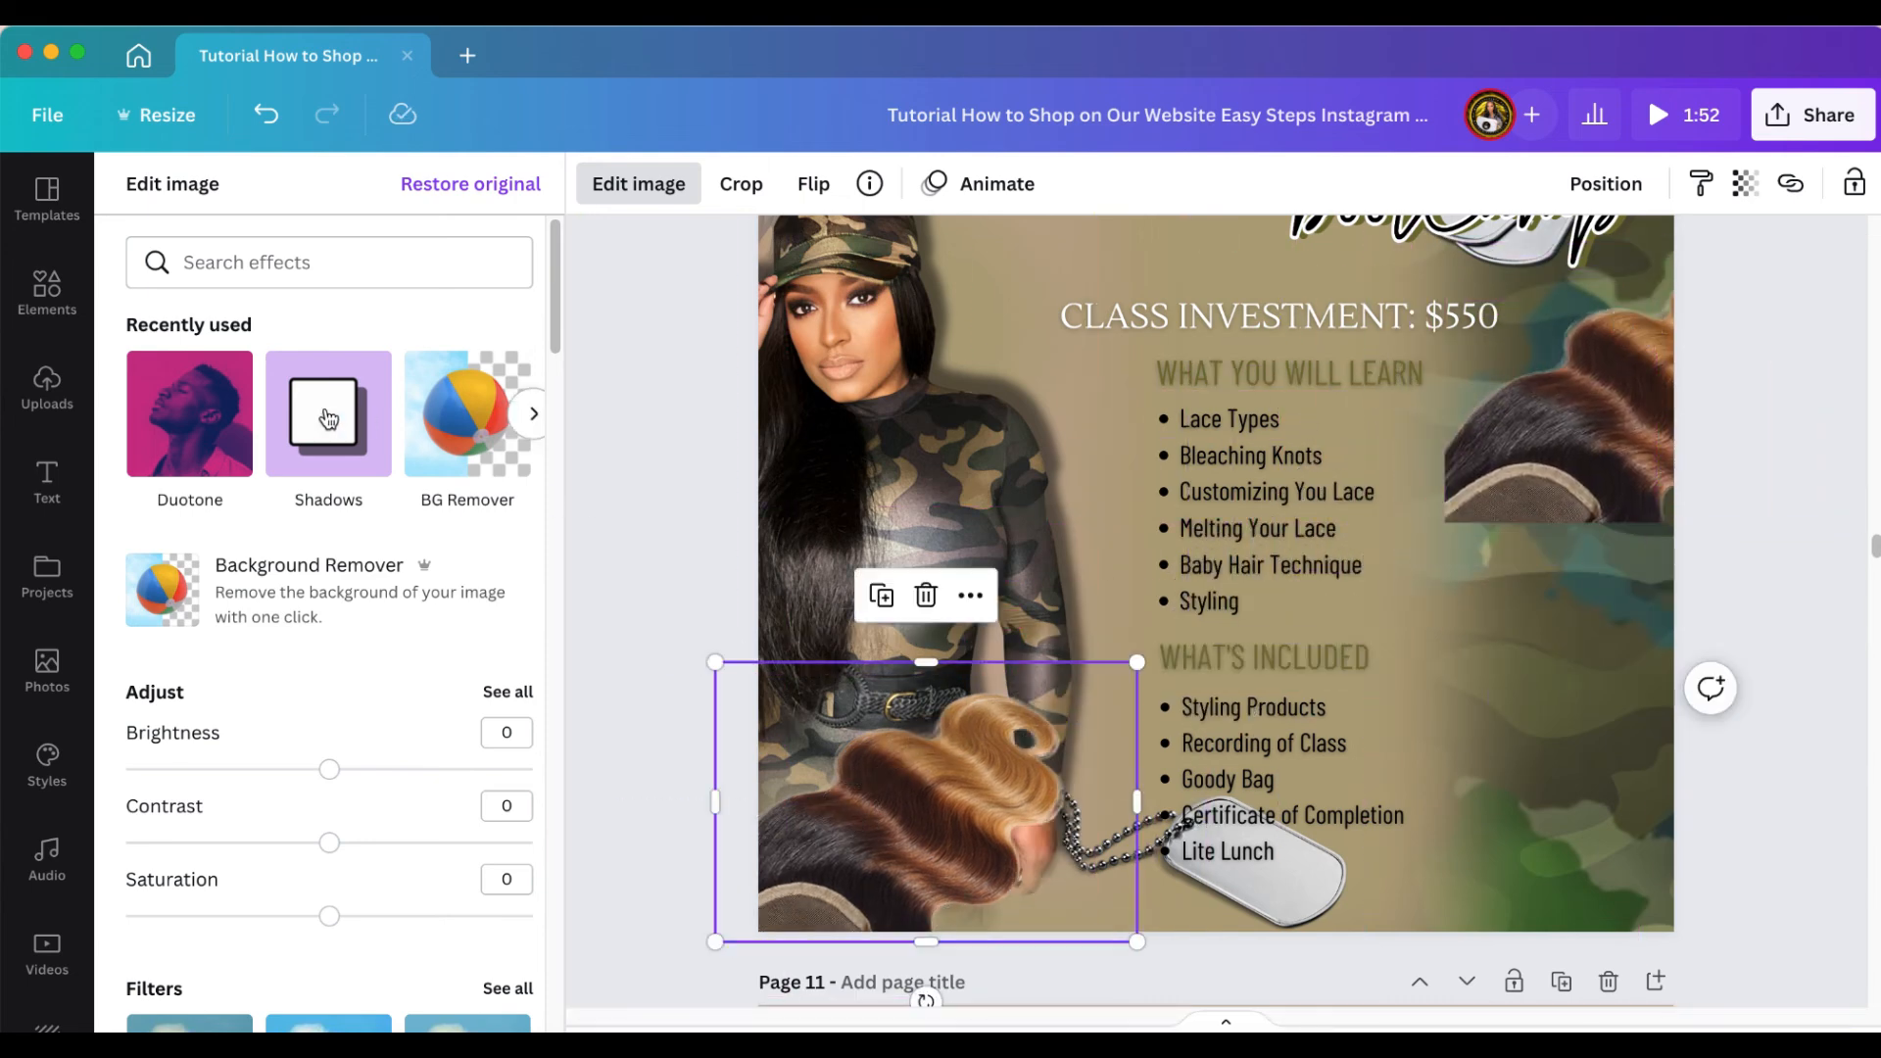
click(323, 416)
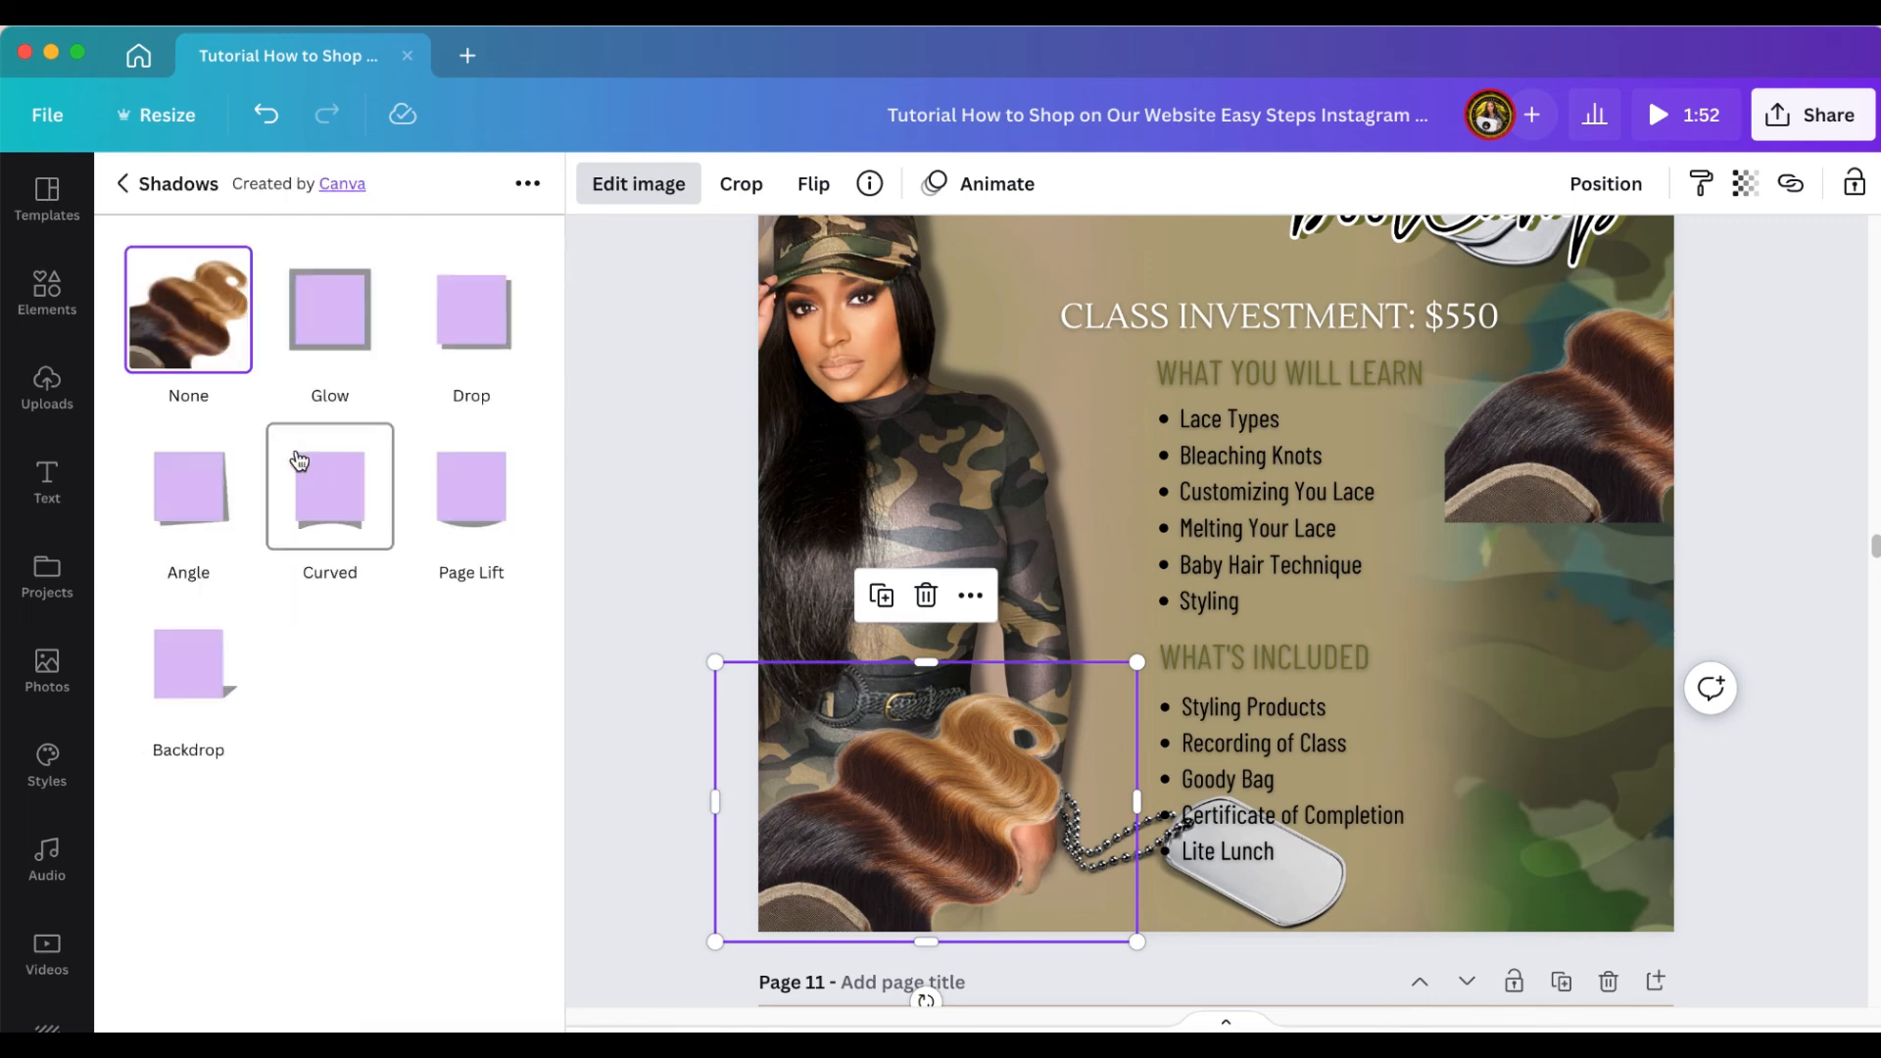
click(322, 358)
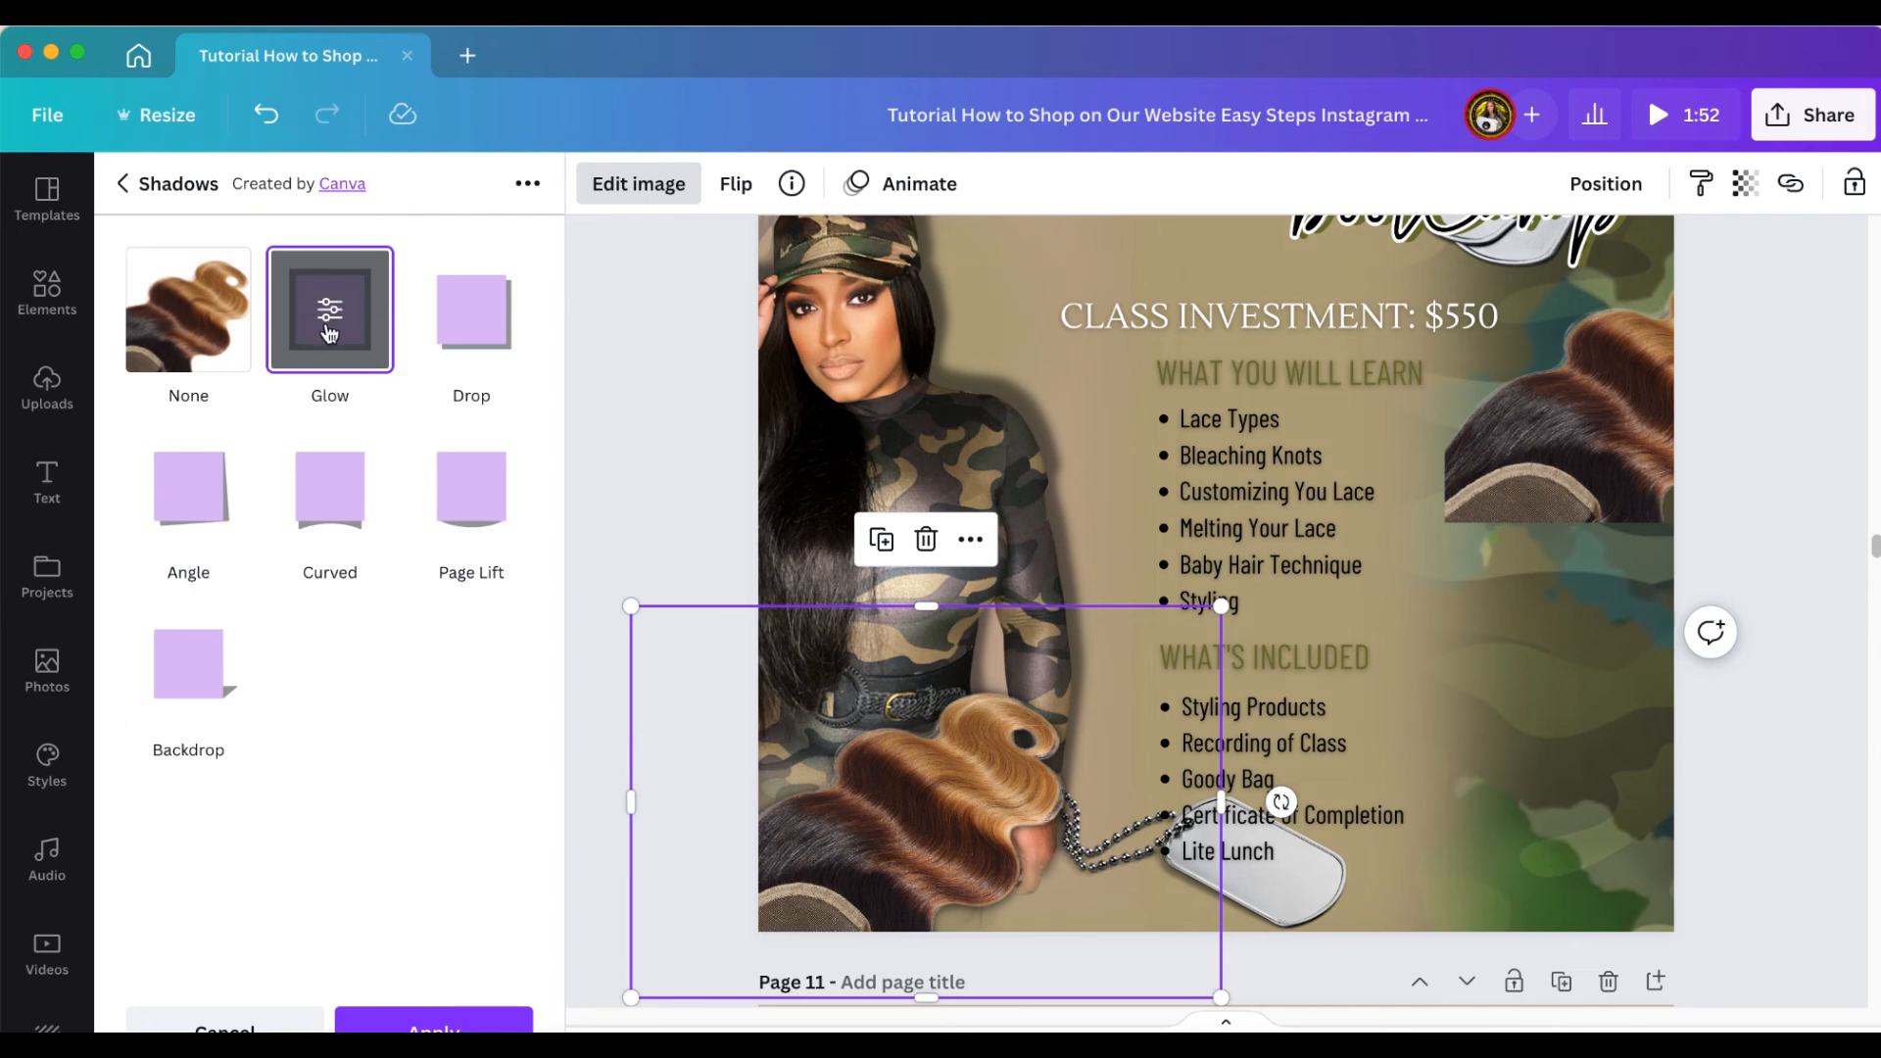
click(324, 333)
drag(333, 383, 477, 423)
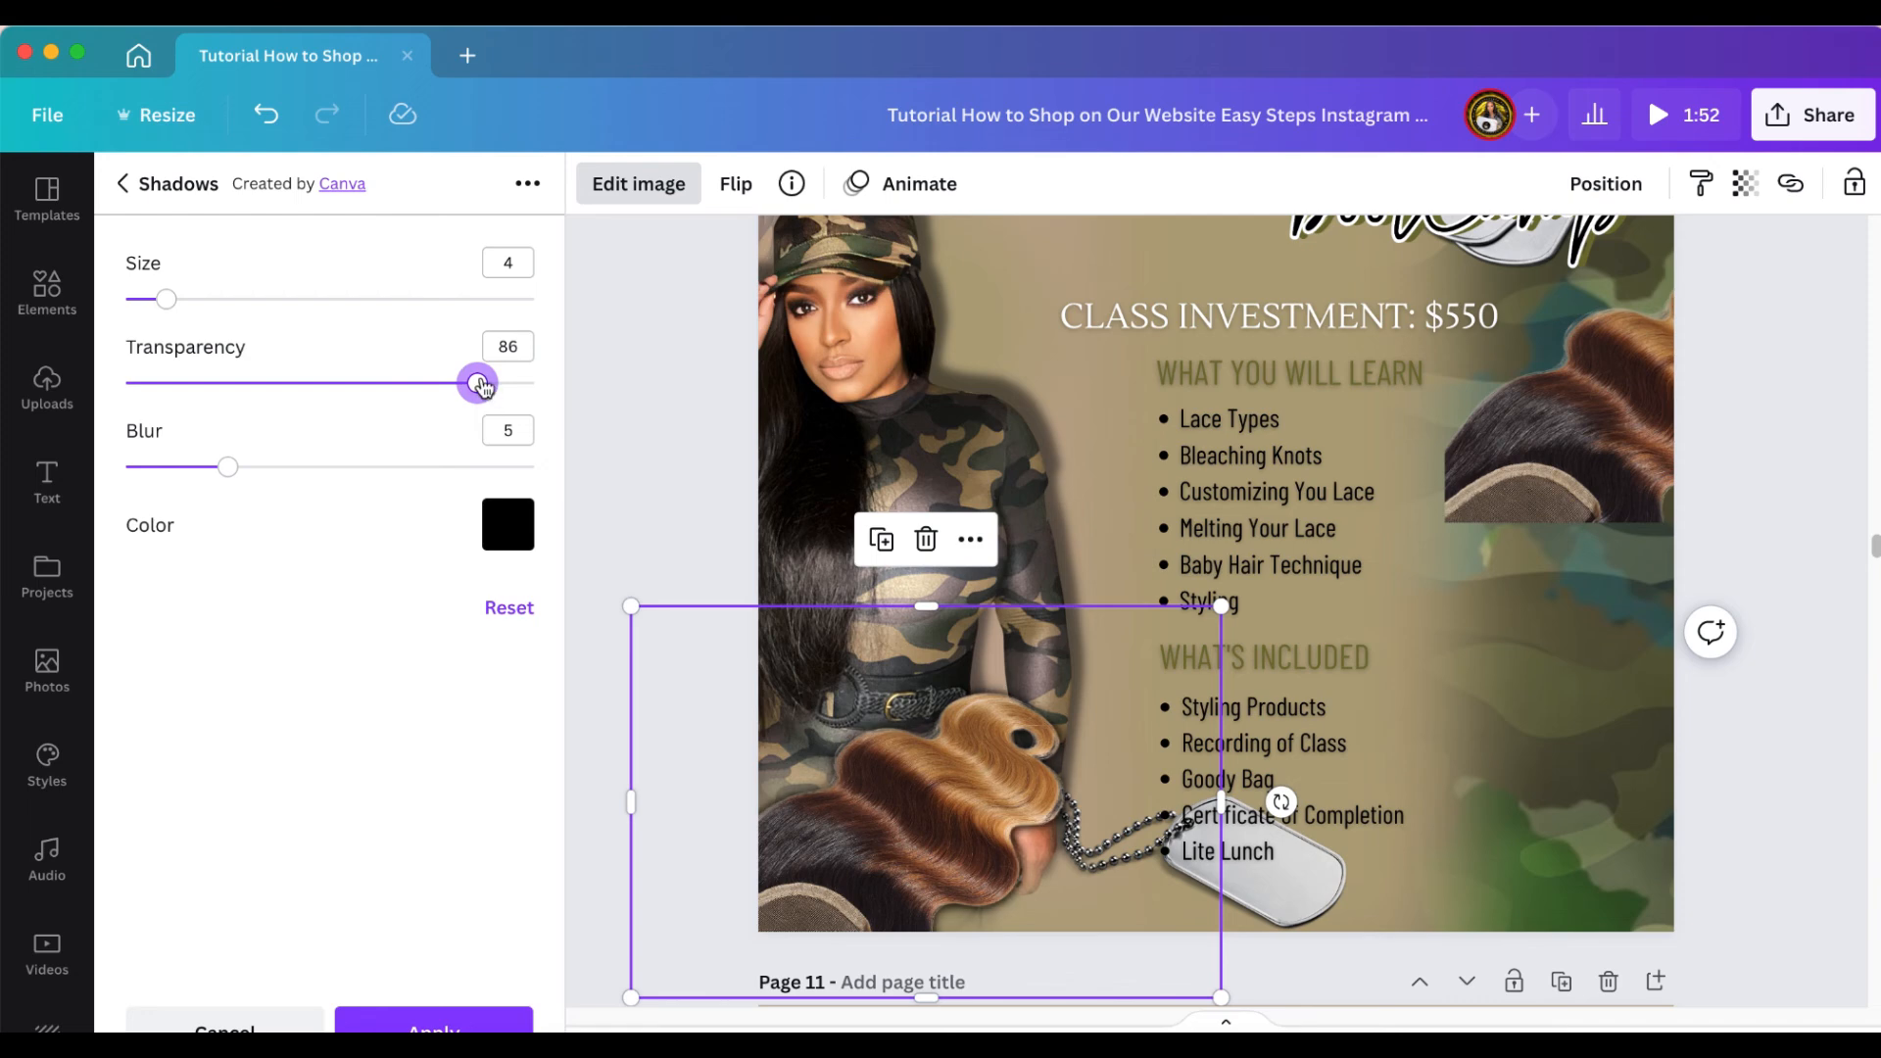
drag(480, 385, 497, 394)
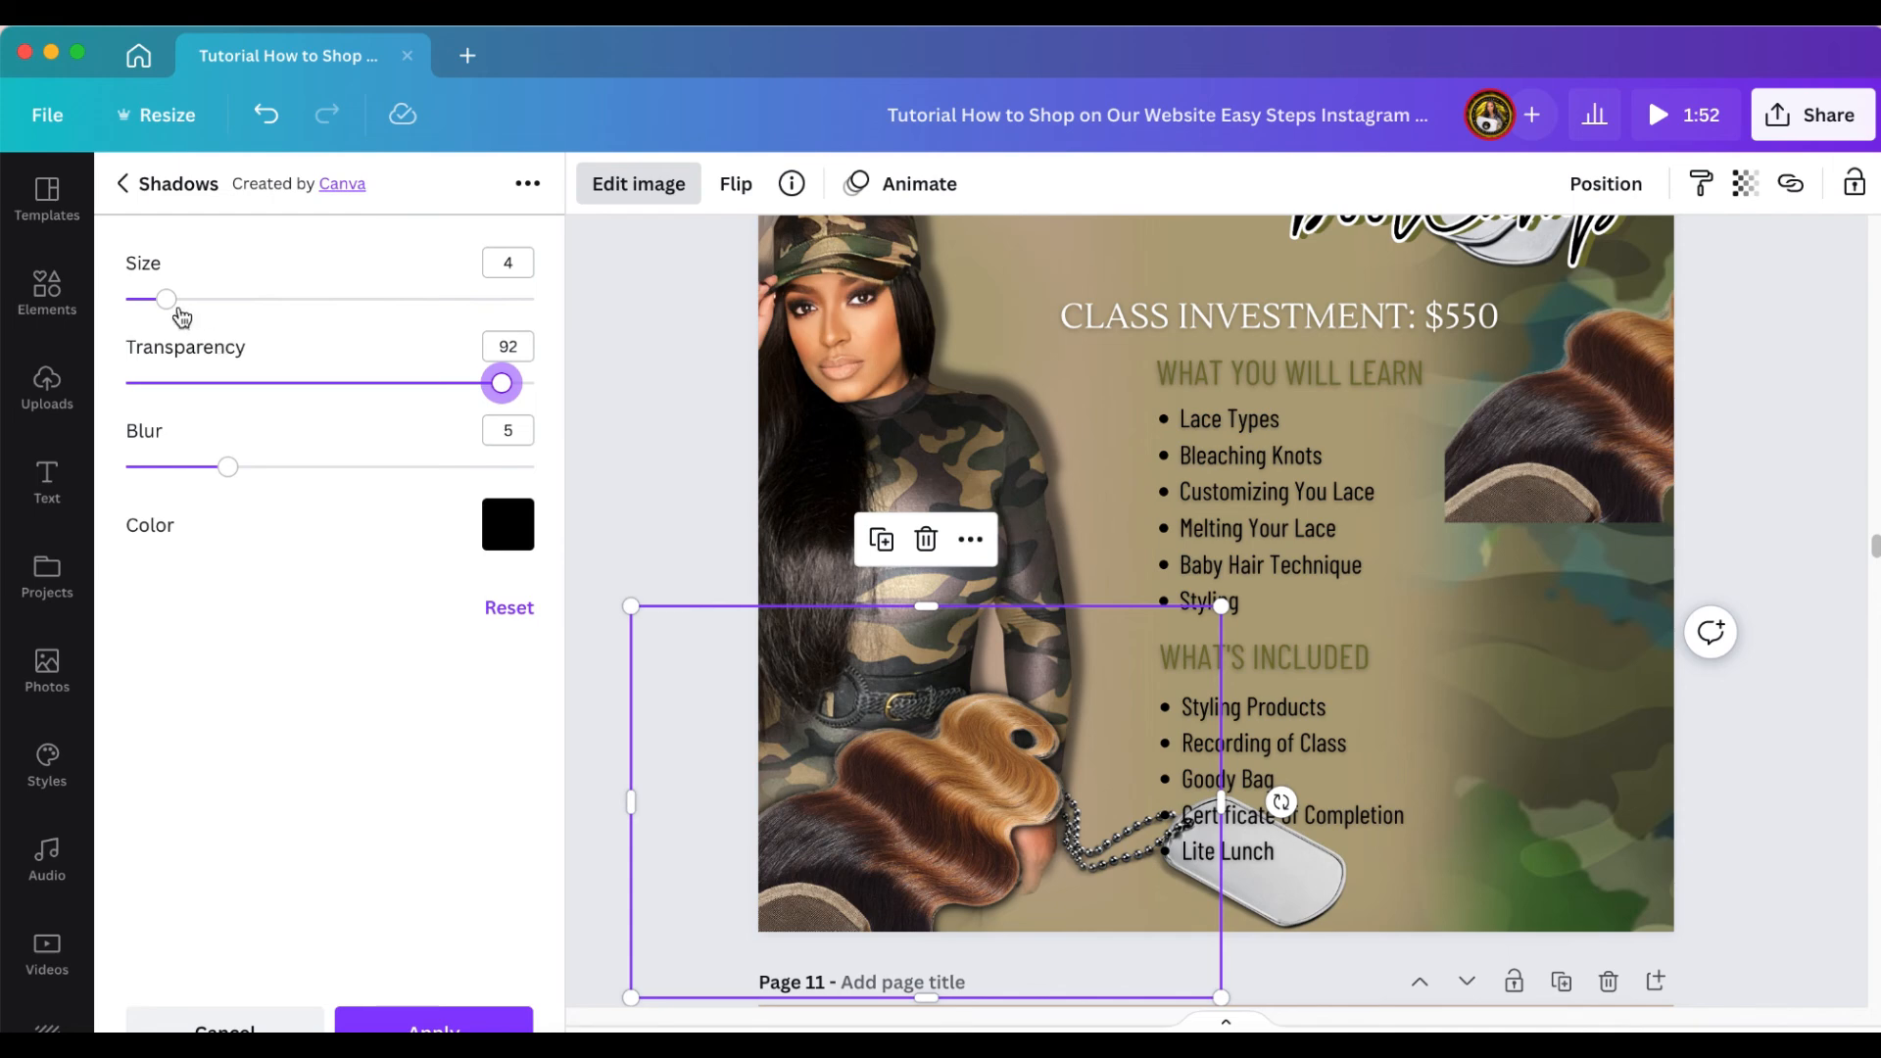
Set the hair image's glow size to 5 and blur to 8, reduce its transparency value, and apply the shadow
drag(166, 300, 211, 312)
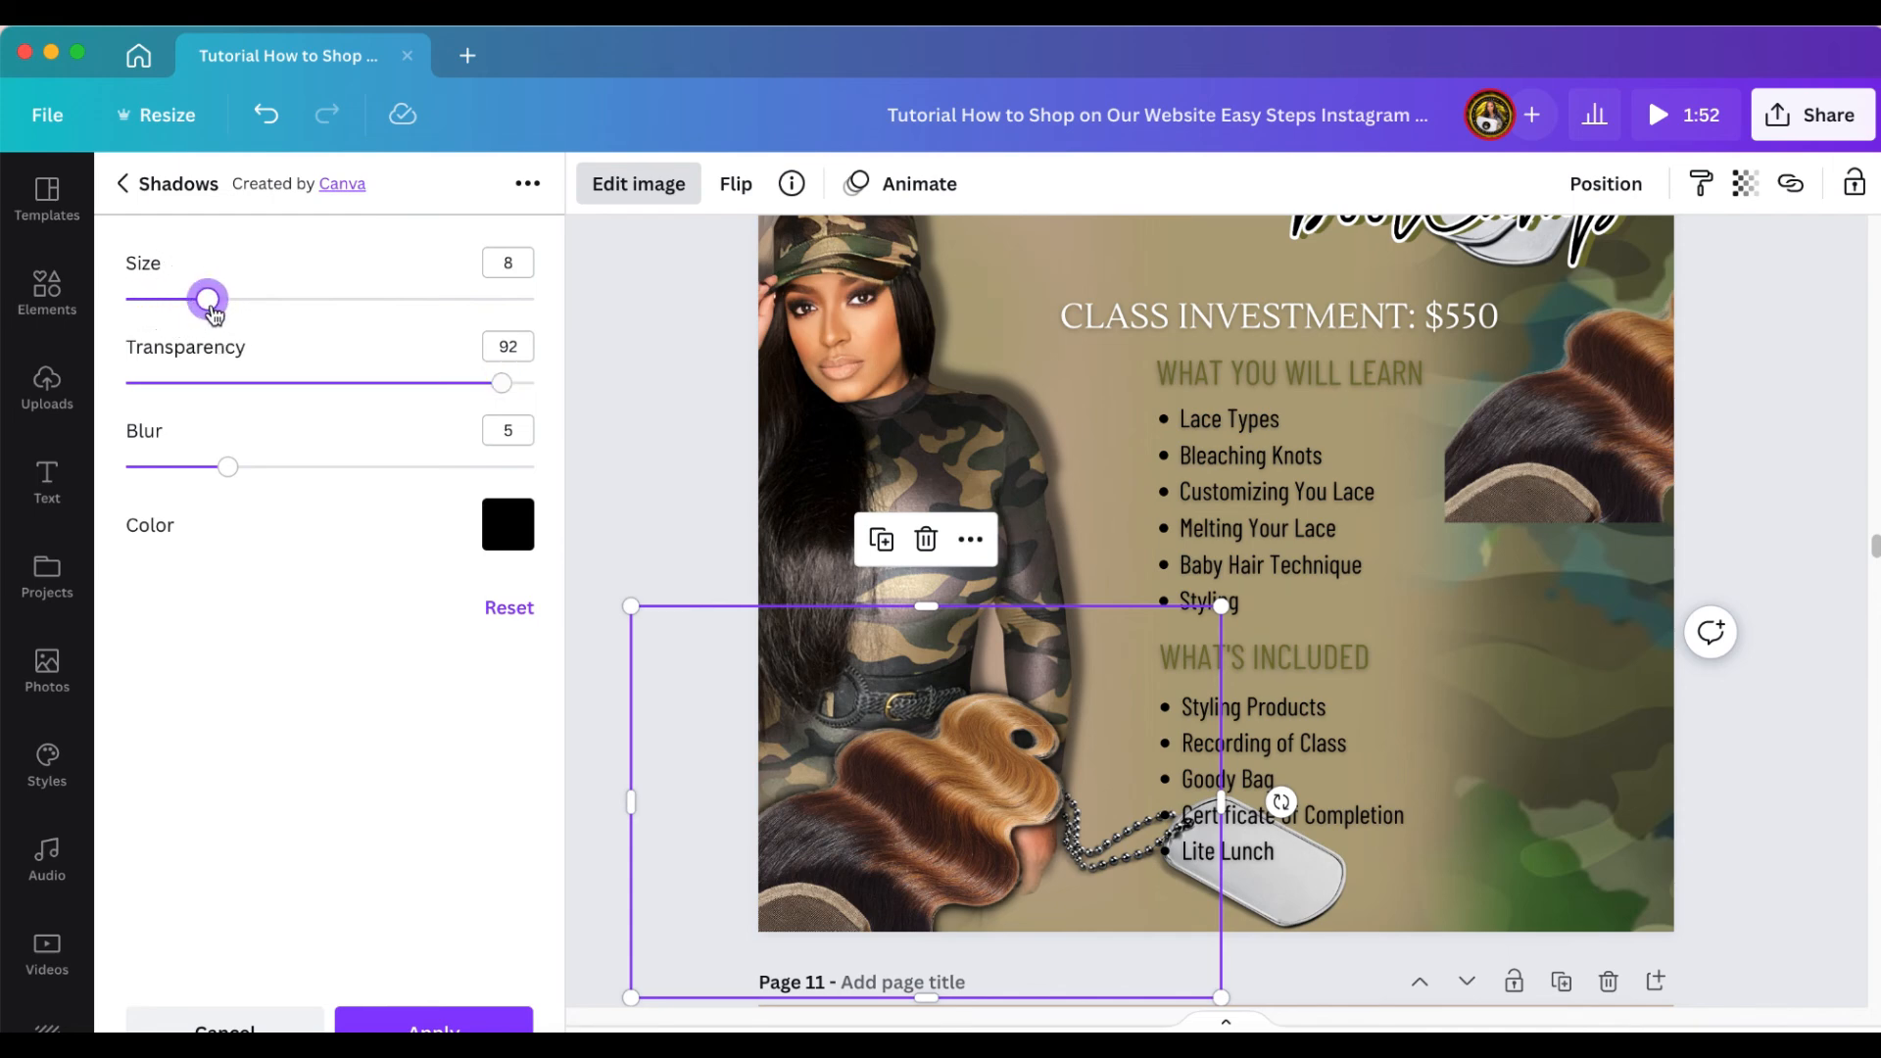
click(228, 471)
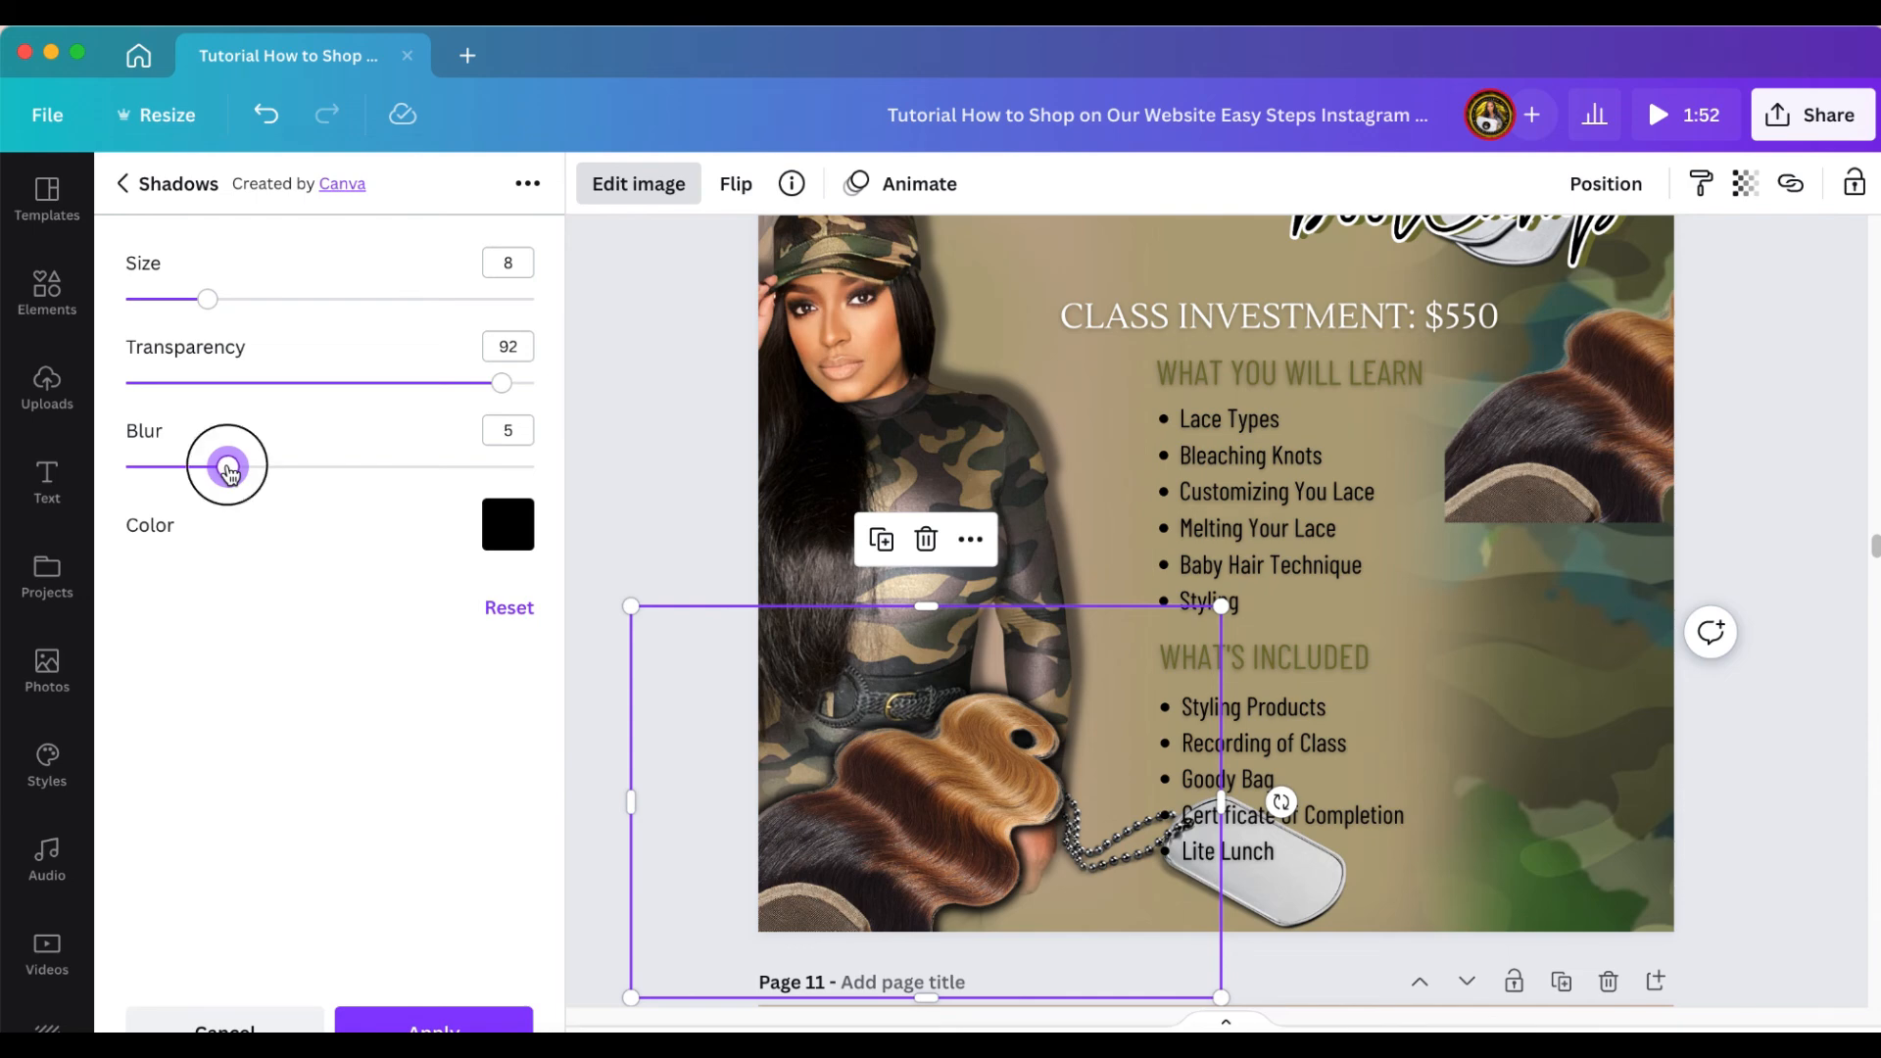
mouse_move(229, 474)
mouse_down()
mouse_move(257, 479)
mouse_move(236, 480)
mouse_up()
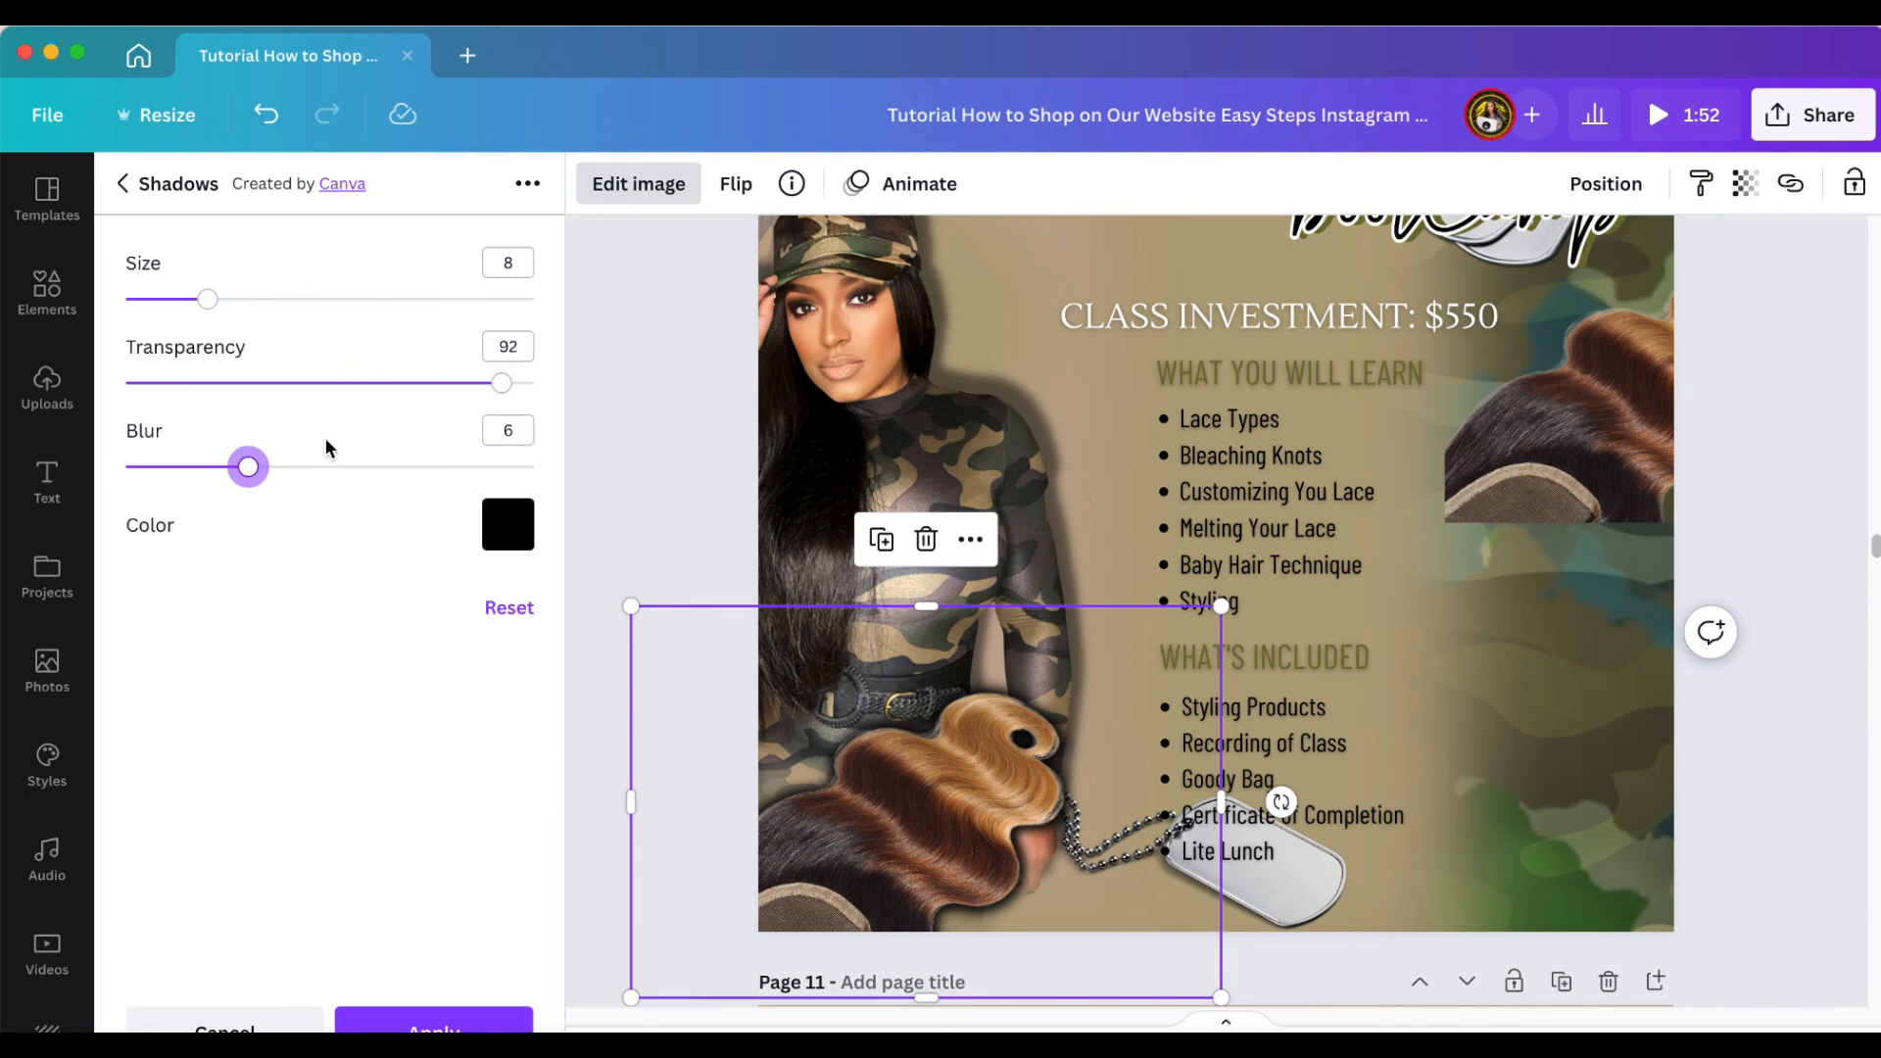
drag(259, 475, 290, 472)
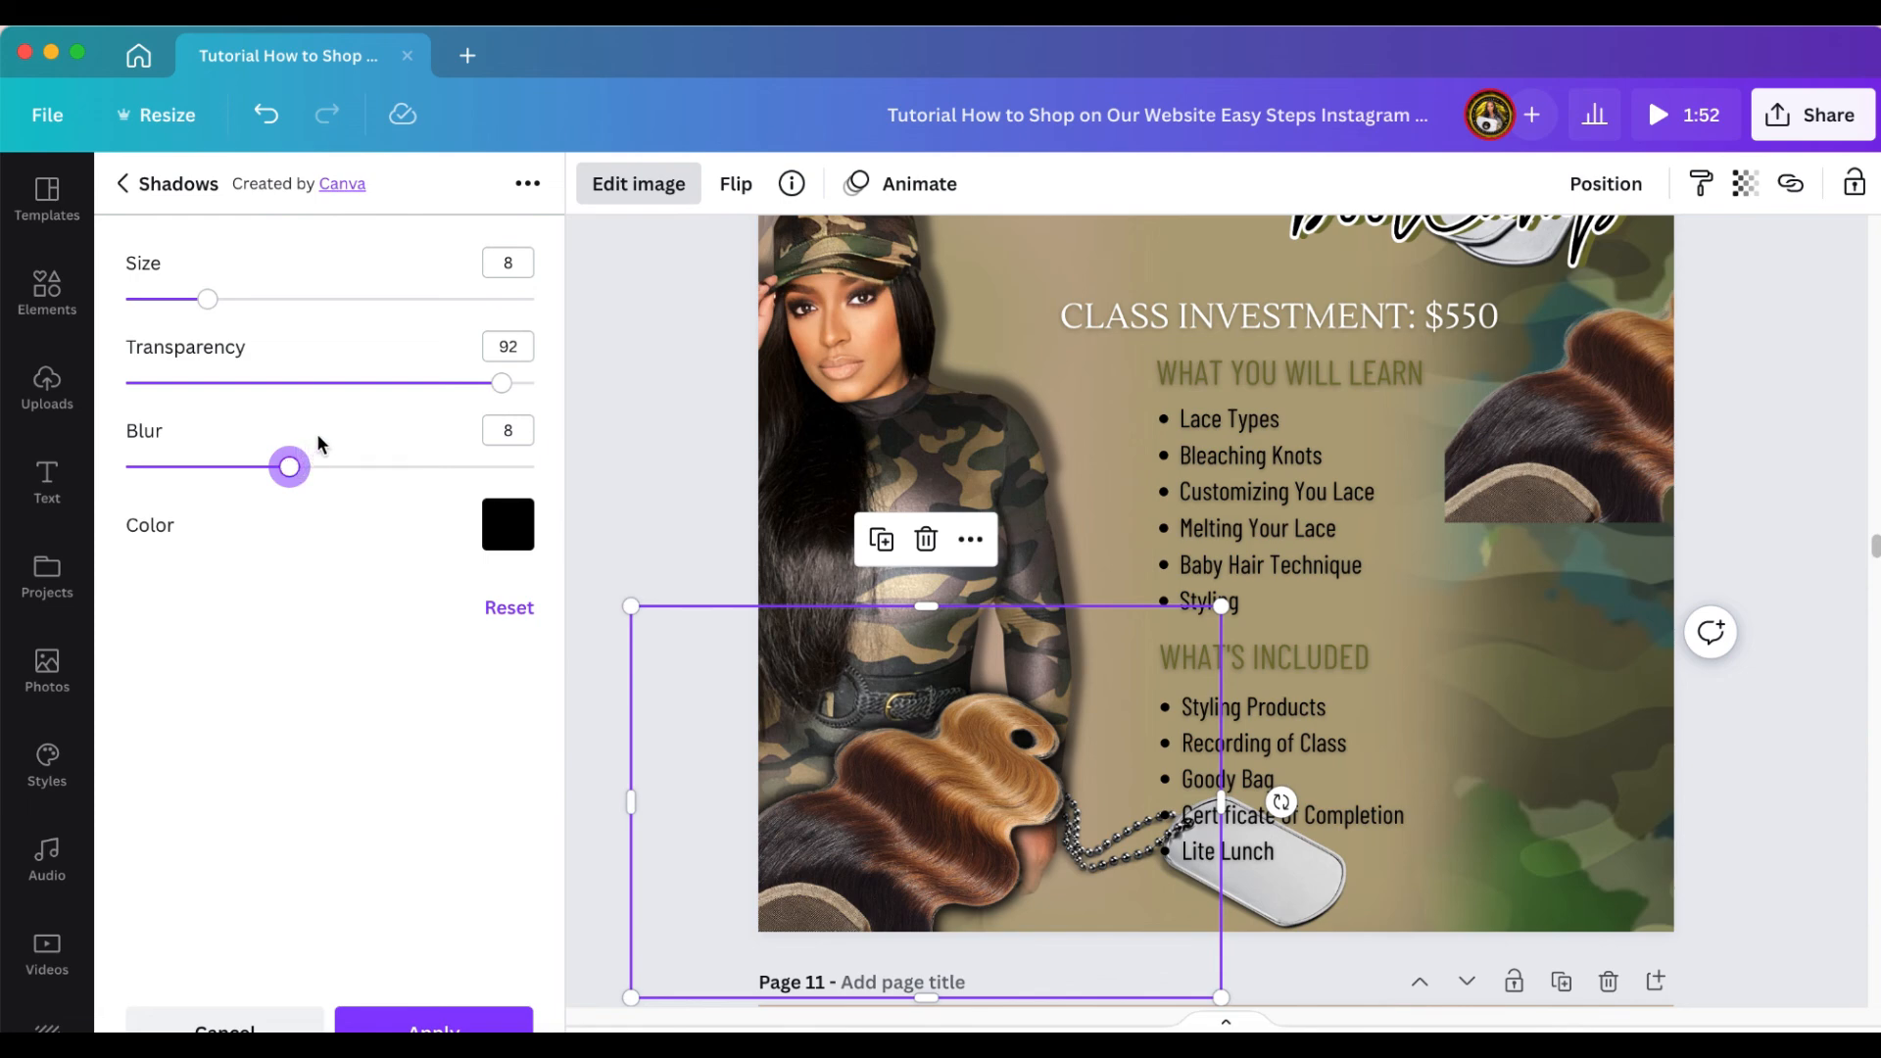
drag(217, 308, 182, 319)
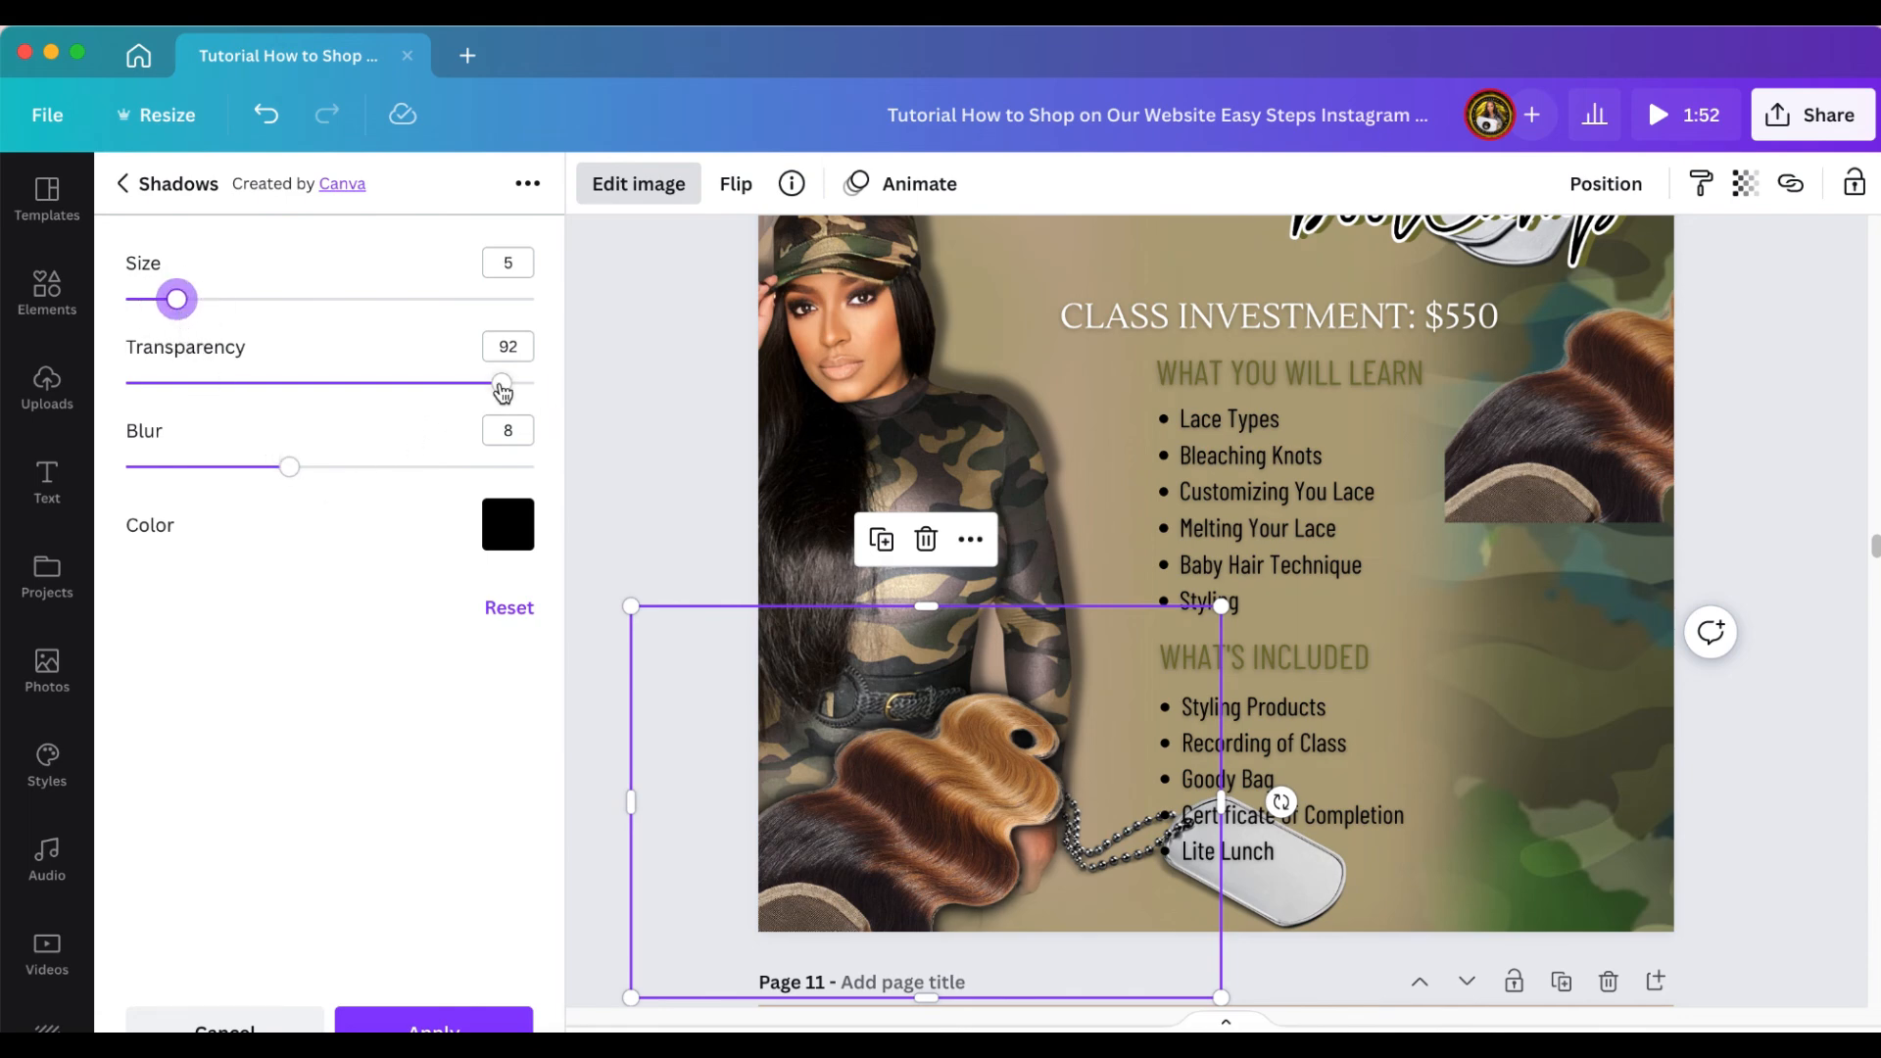
drag(503, 392, 441, 387)
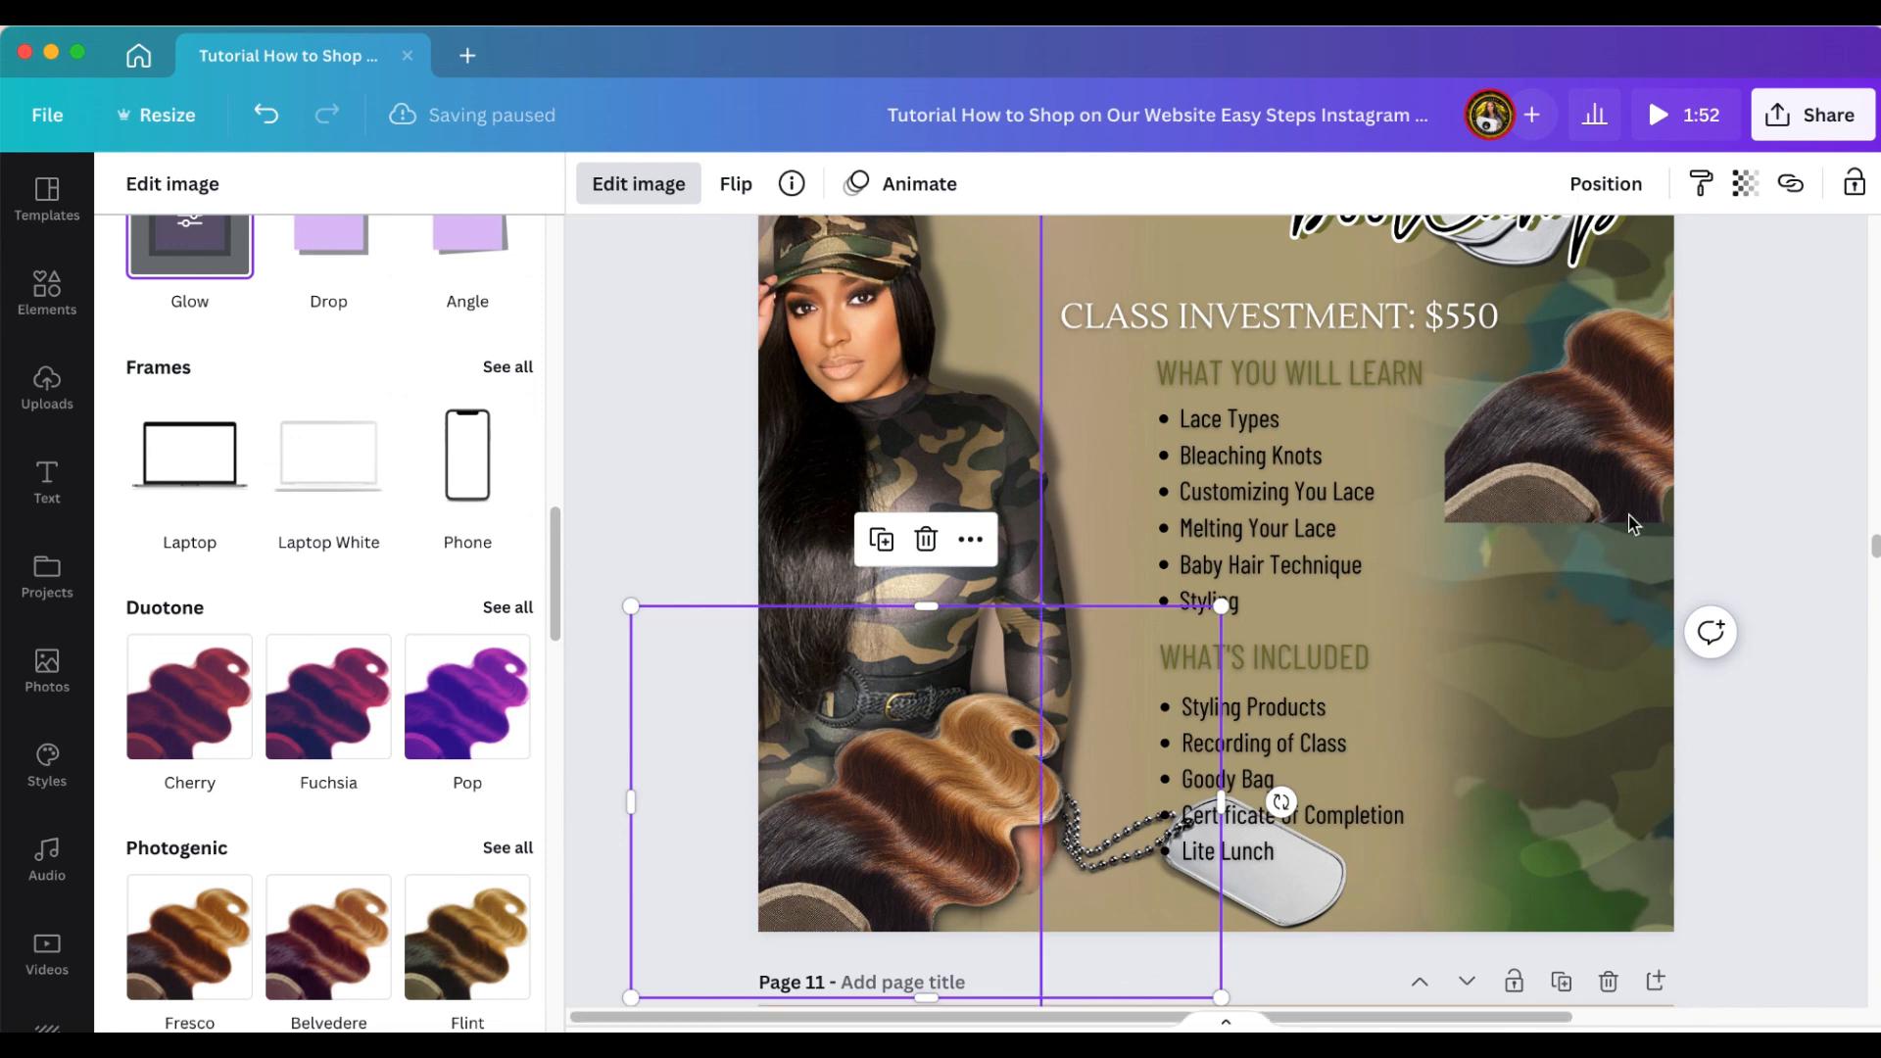
Rotate the duplicate hair image so its ends point toward the title and place it in page 10's upper-right corner
scroll(1614, 557, up, 3)
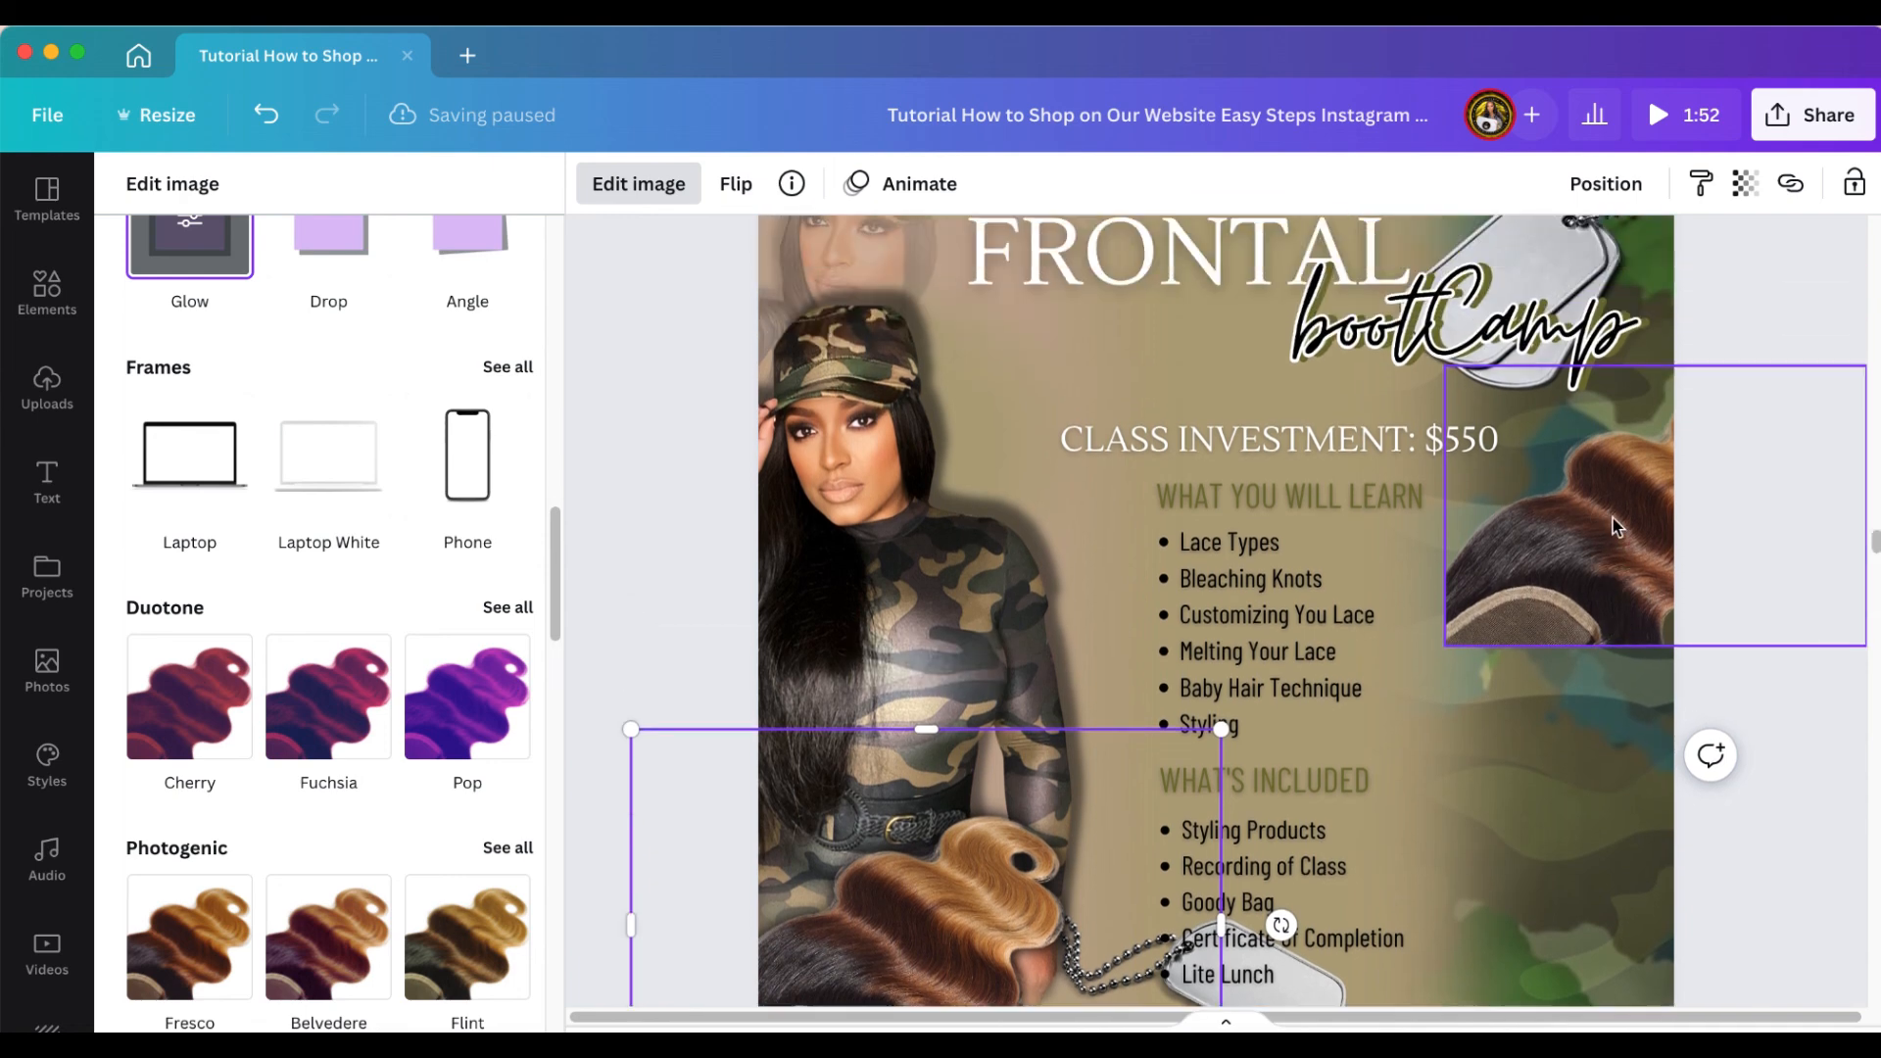
drag(1601, 567, 1581, 483)
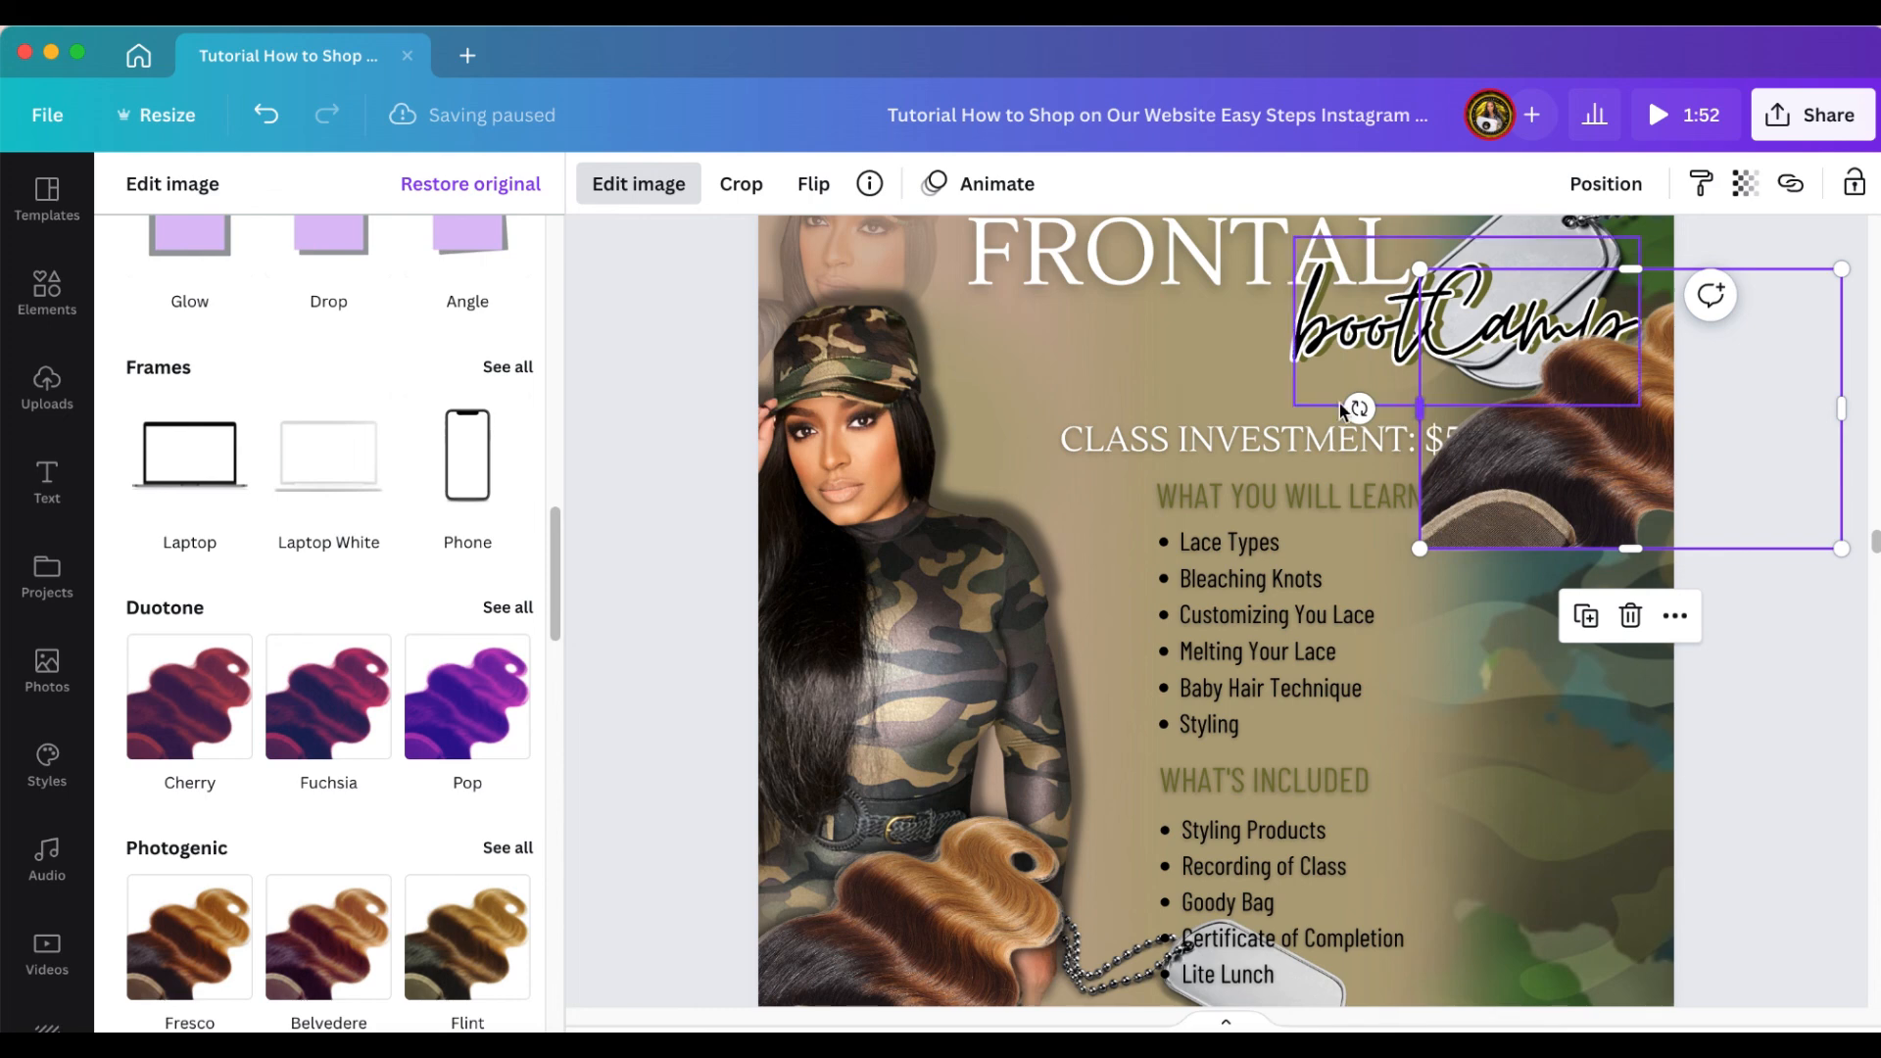
drag(1216, 251, 1721, 378)
scroll(1732, 655, up, 5)
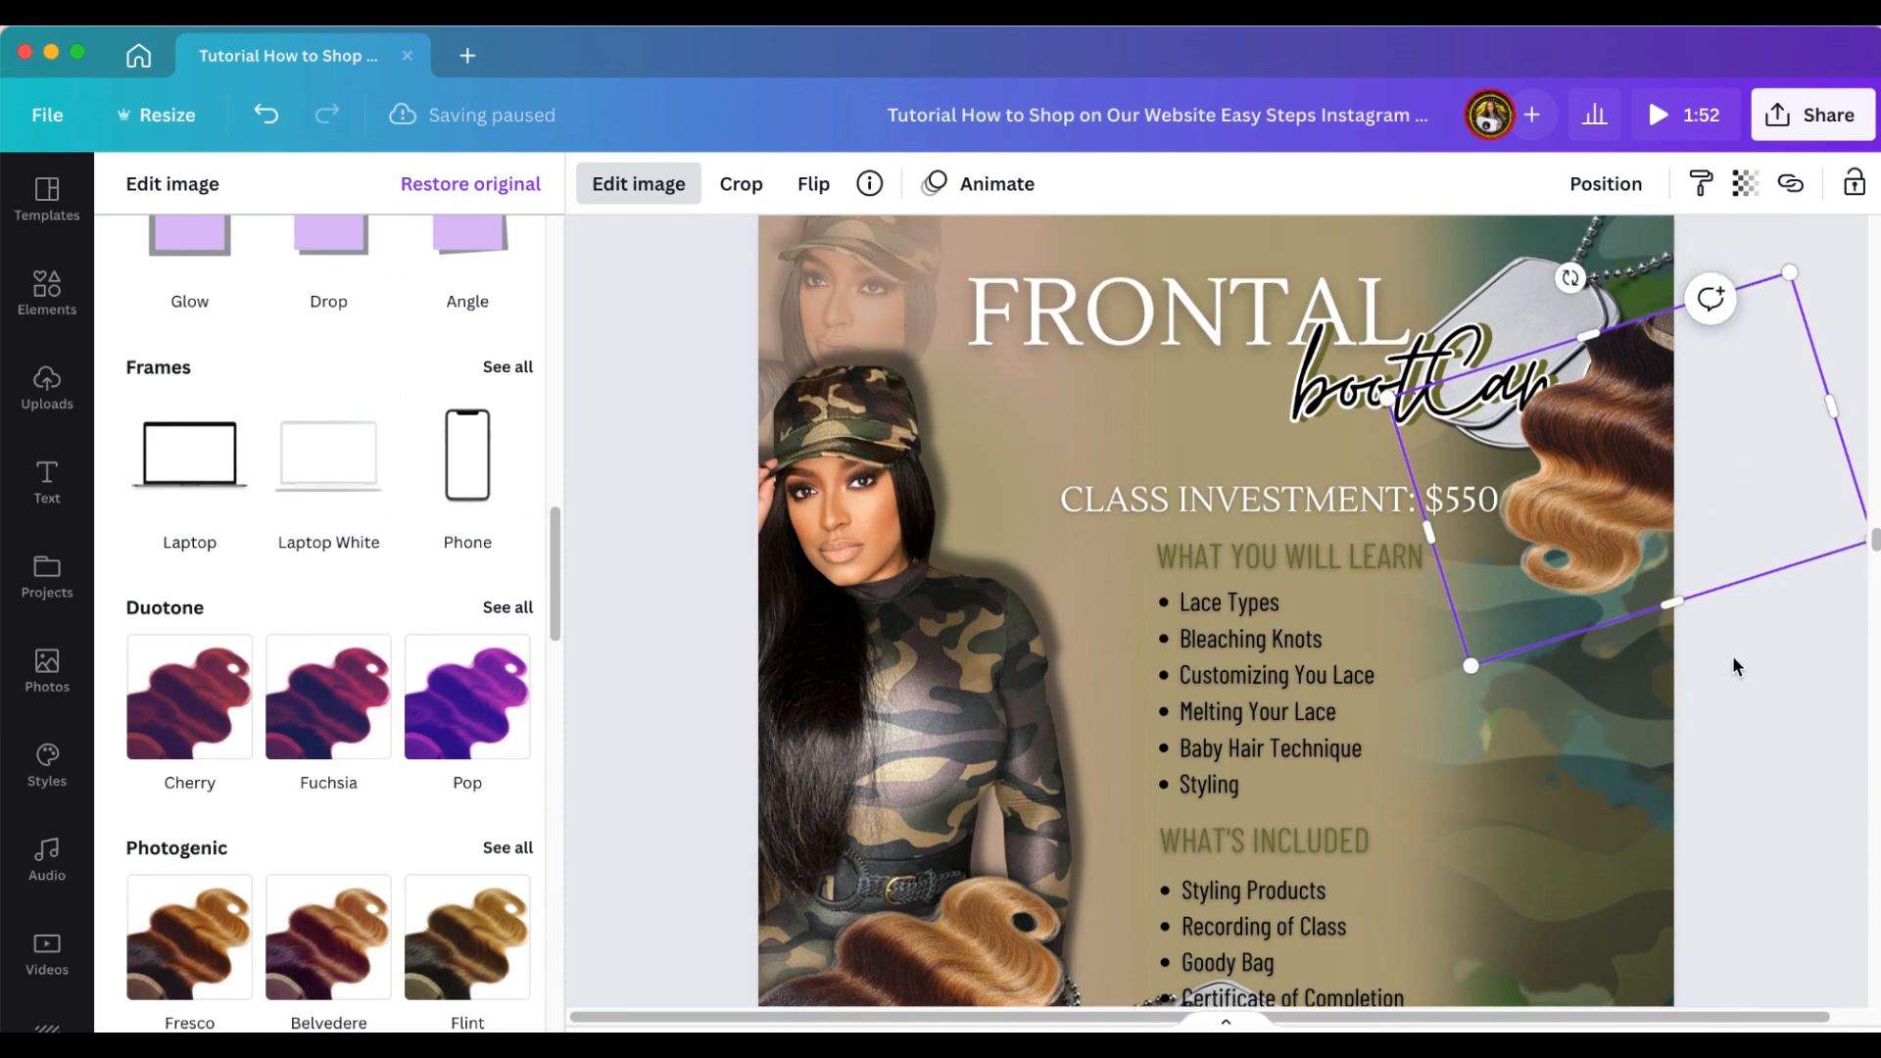
drag(1718, 634, 1674, 566)
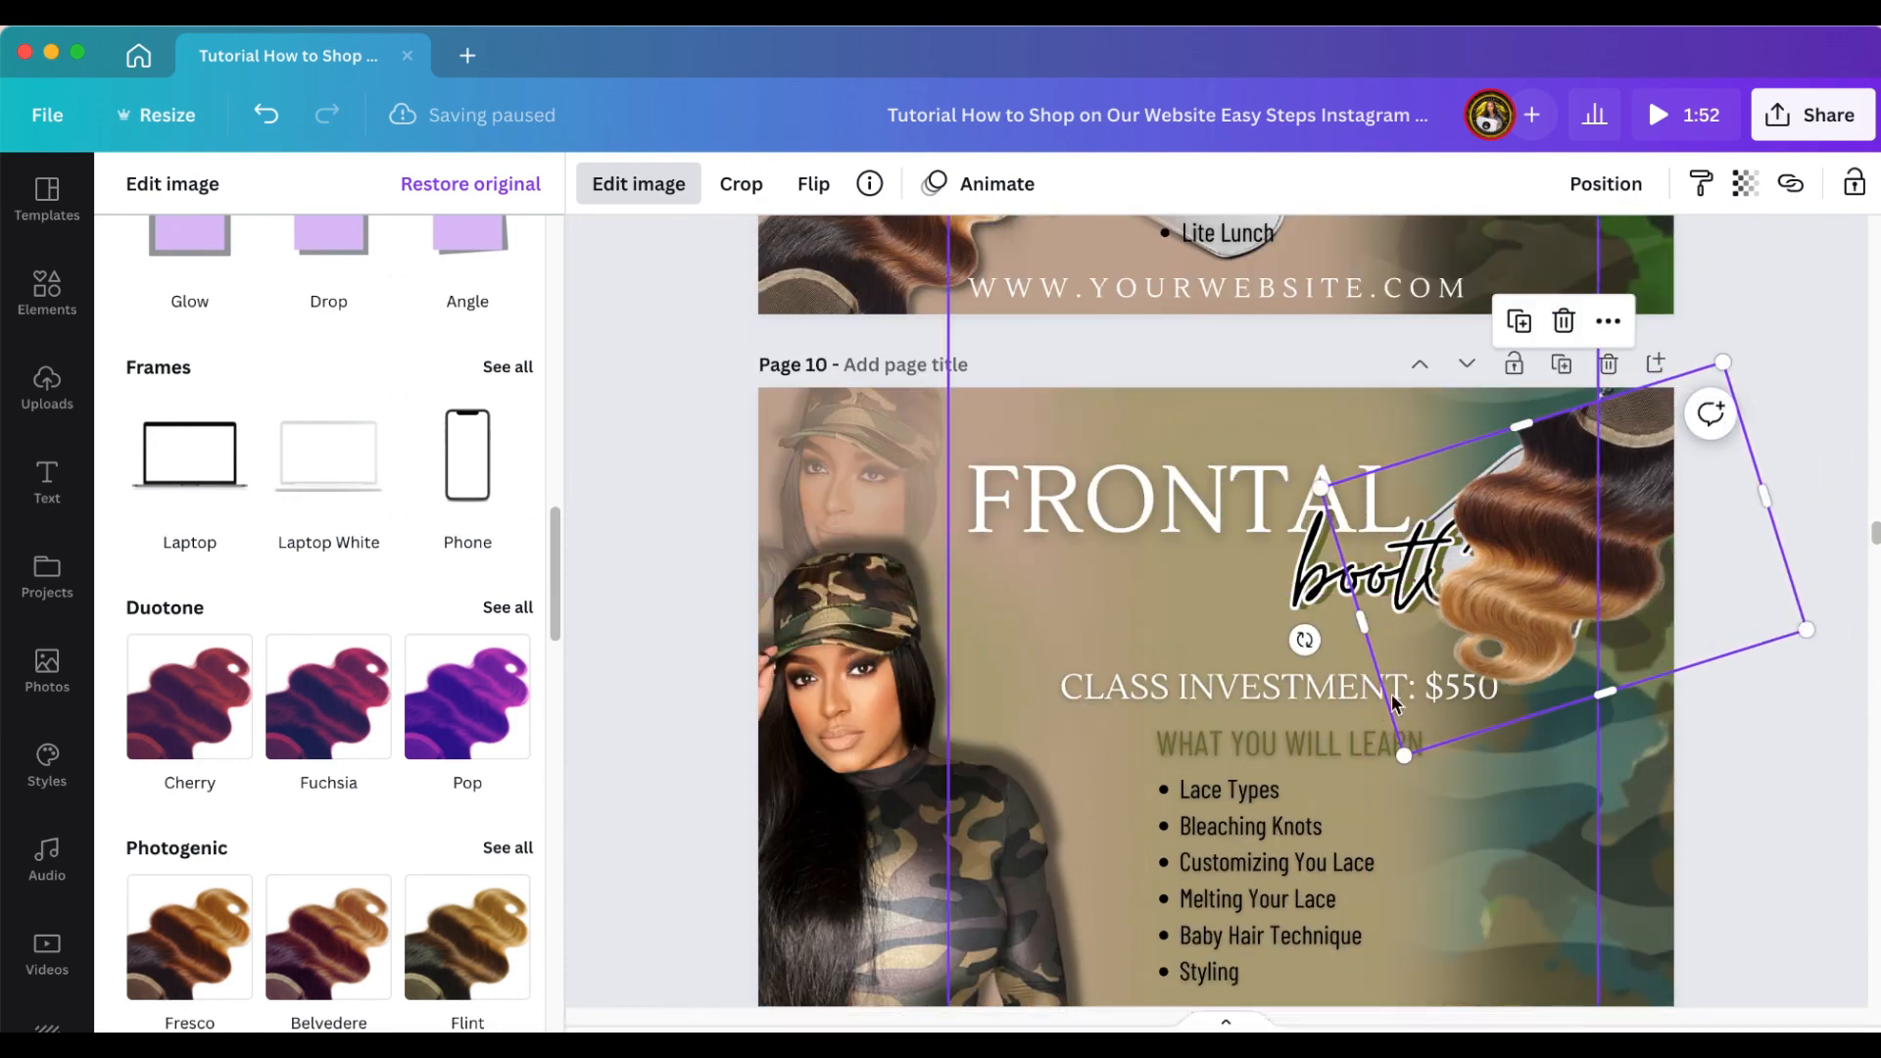
drag(1301, 638, 1294, 526)
drag(1581, 612, 1564, 555)
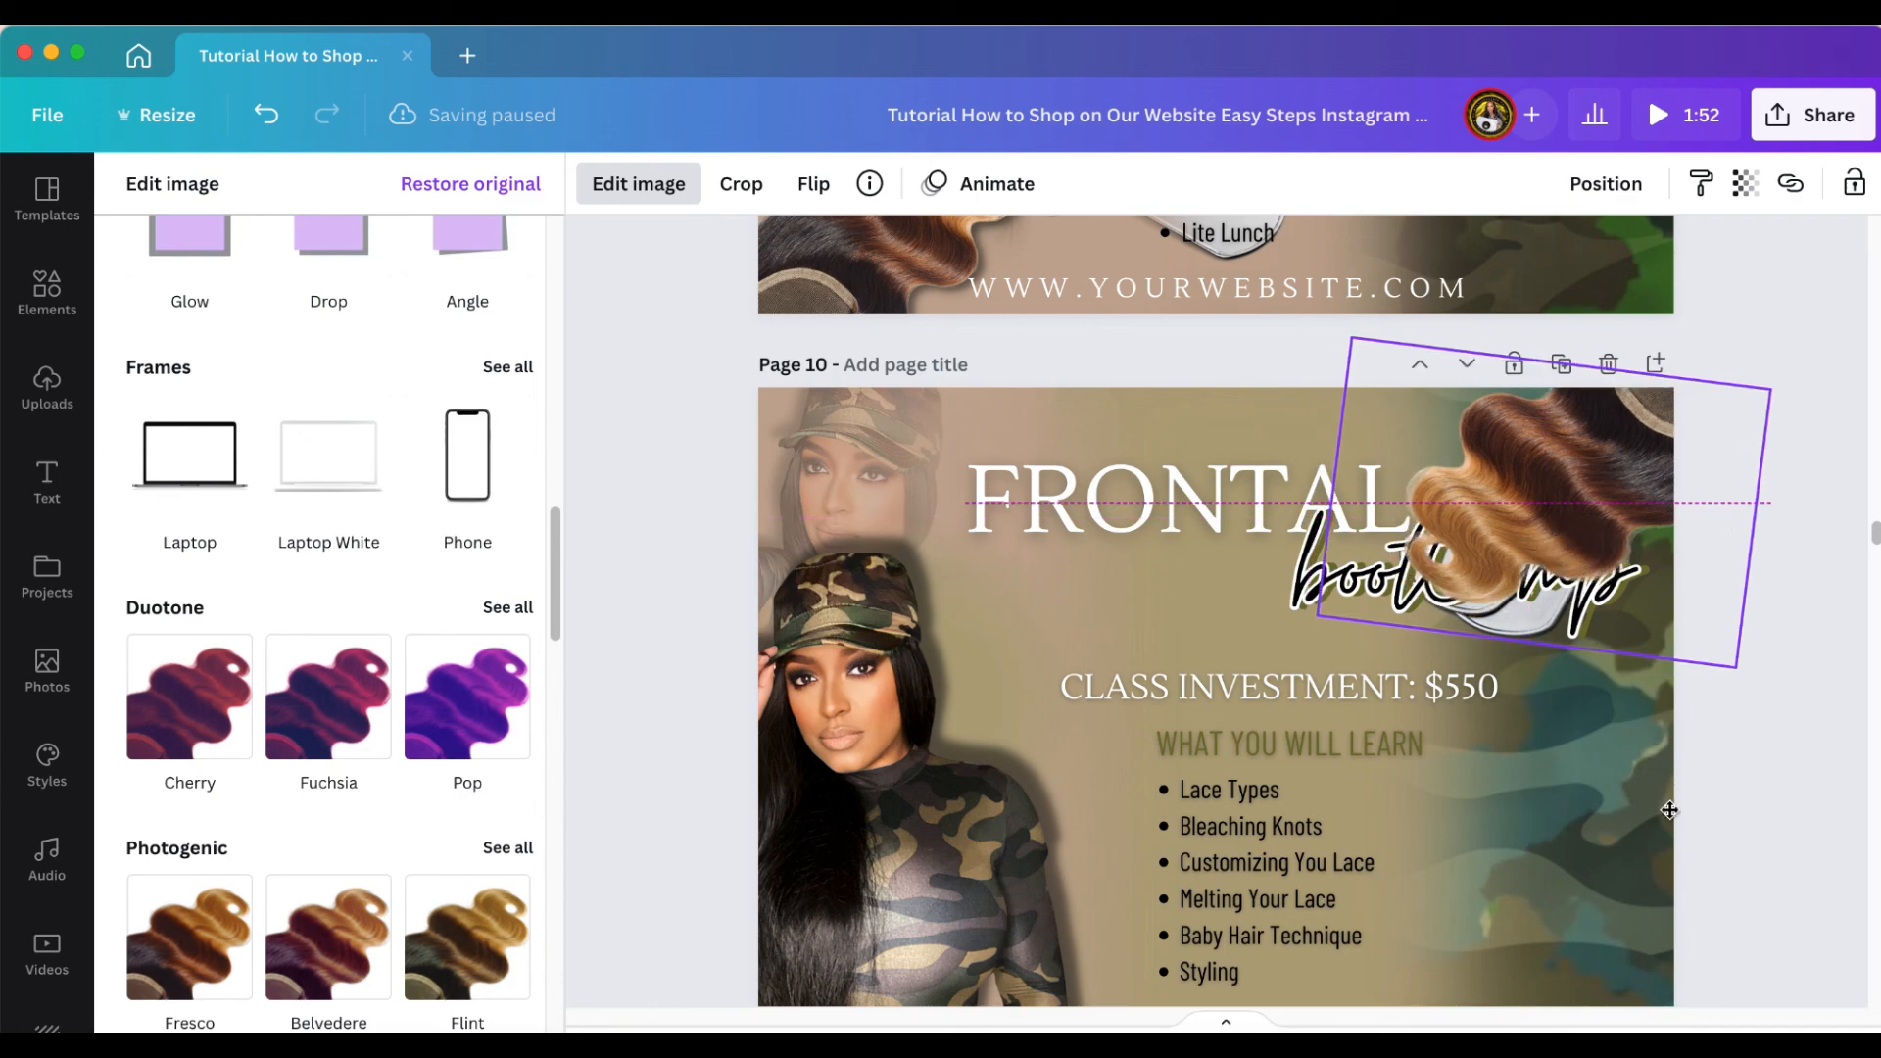
Send the upper-right hair image backward behind the "bootCamp" text and the dog tags, and nudge it slightly right
scroll(1683, 825, down, 5)
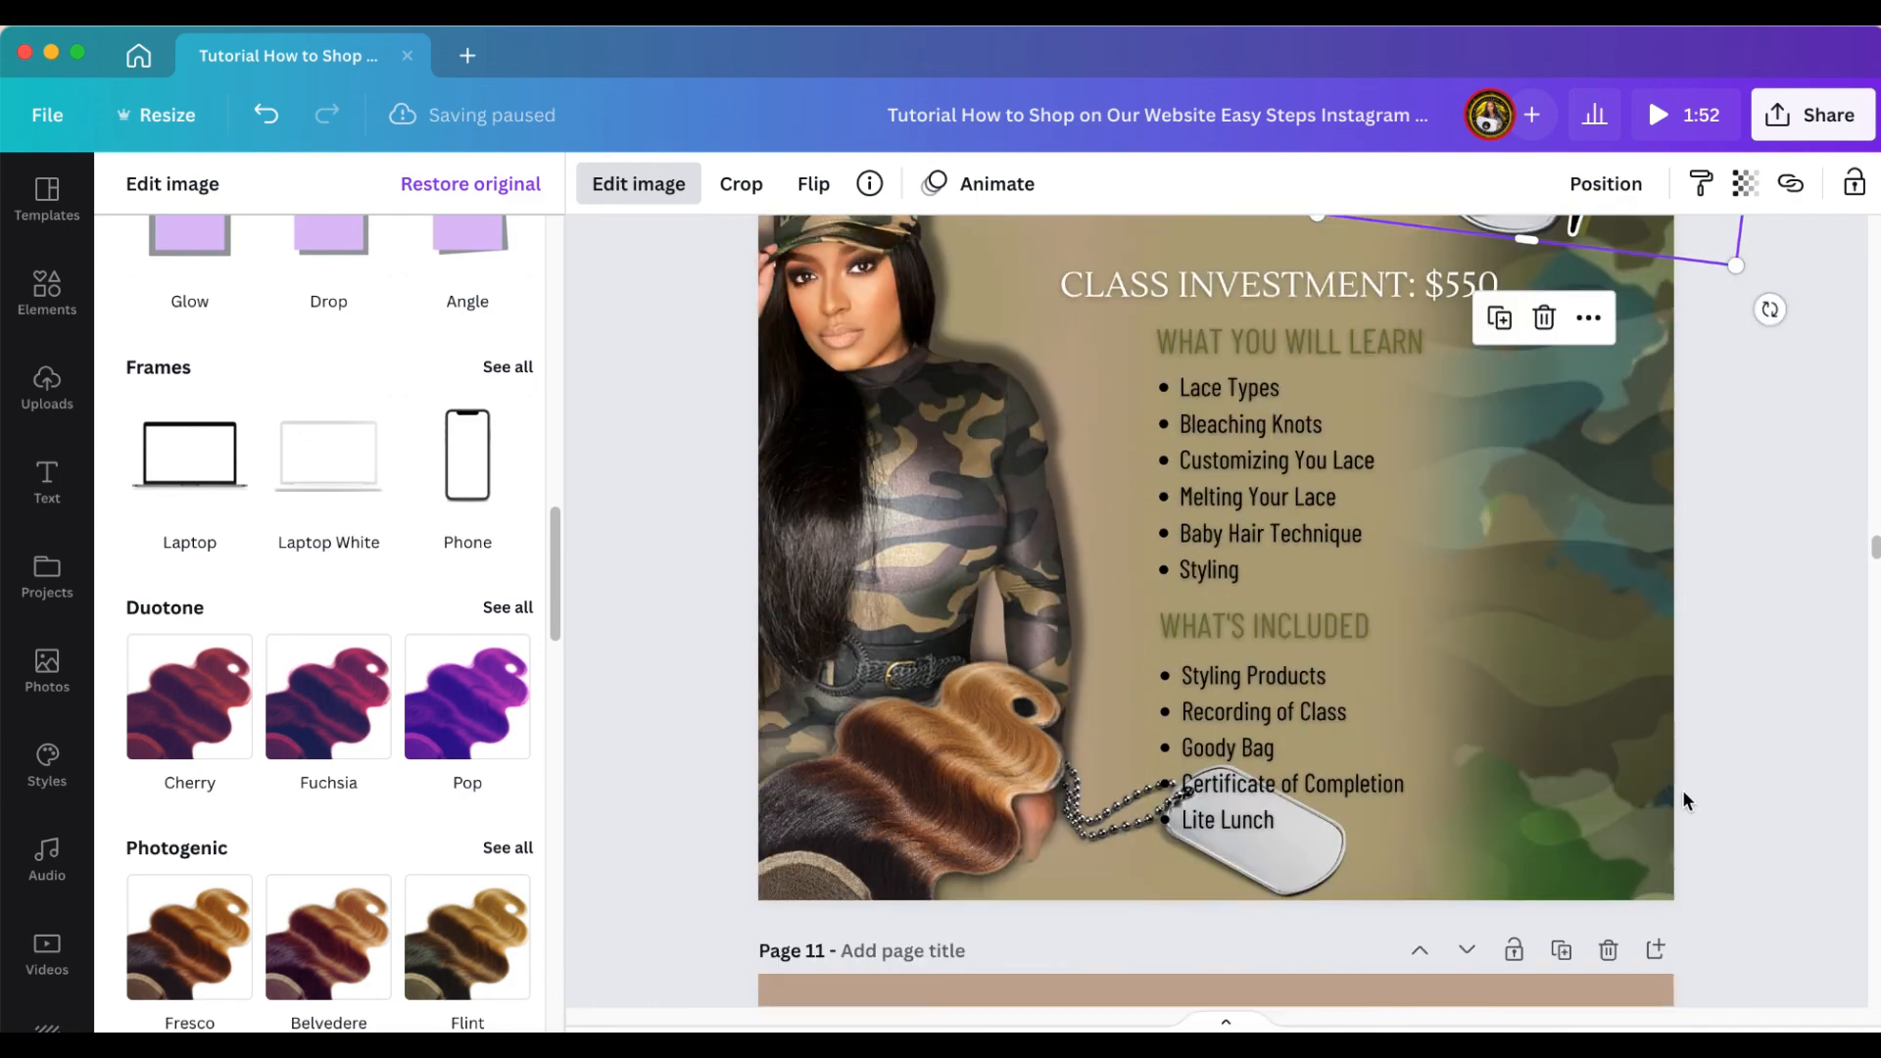
scroll(1683, 796, up, 3)
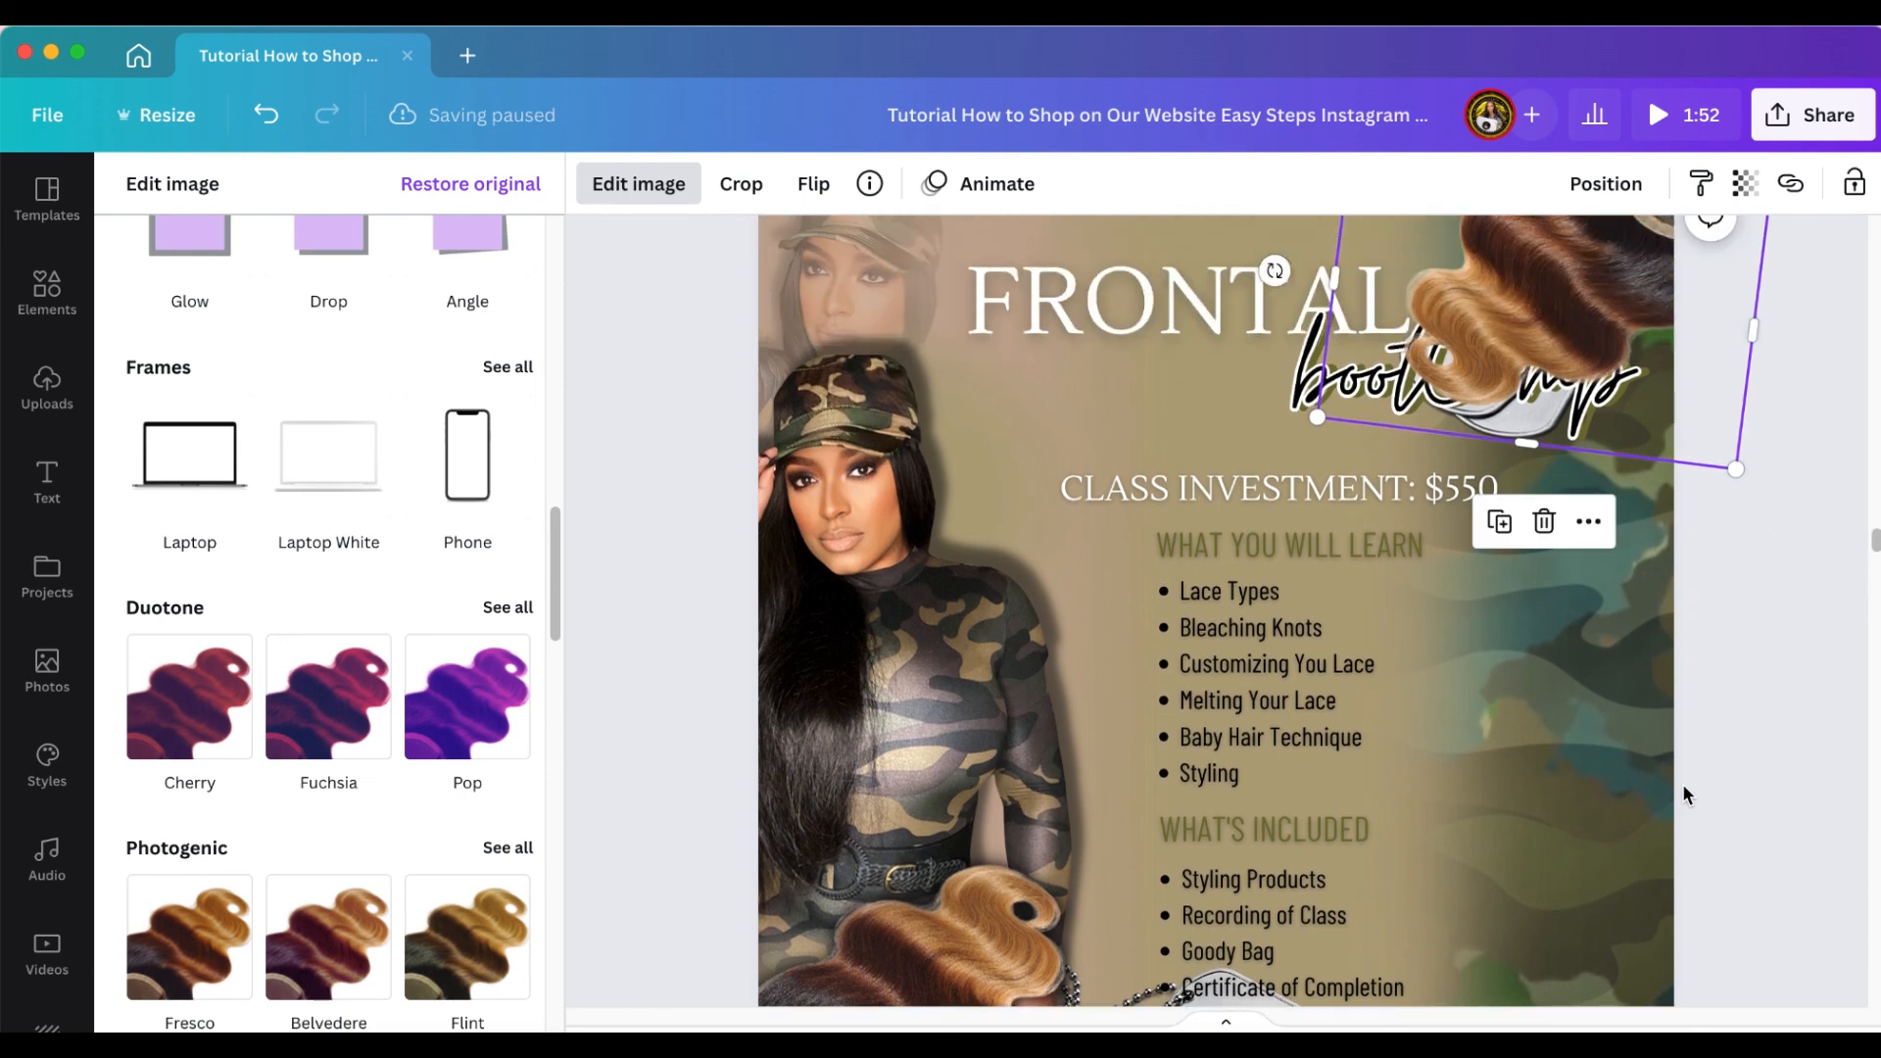
scroll(1683, 794, up, 2)
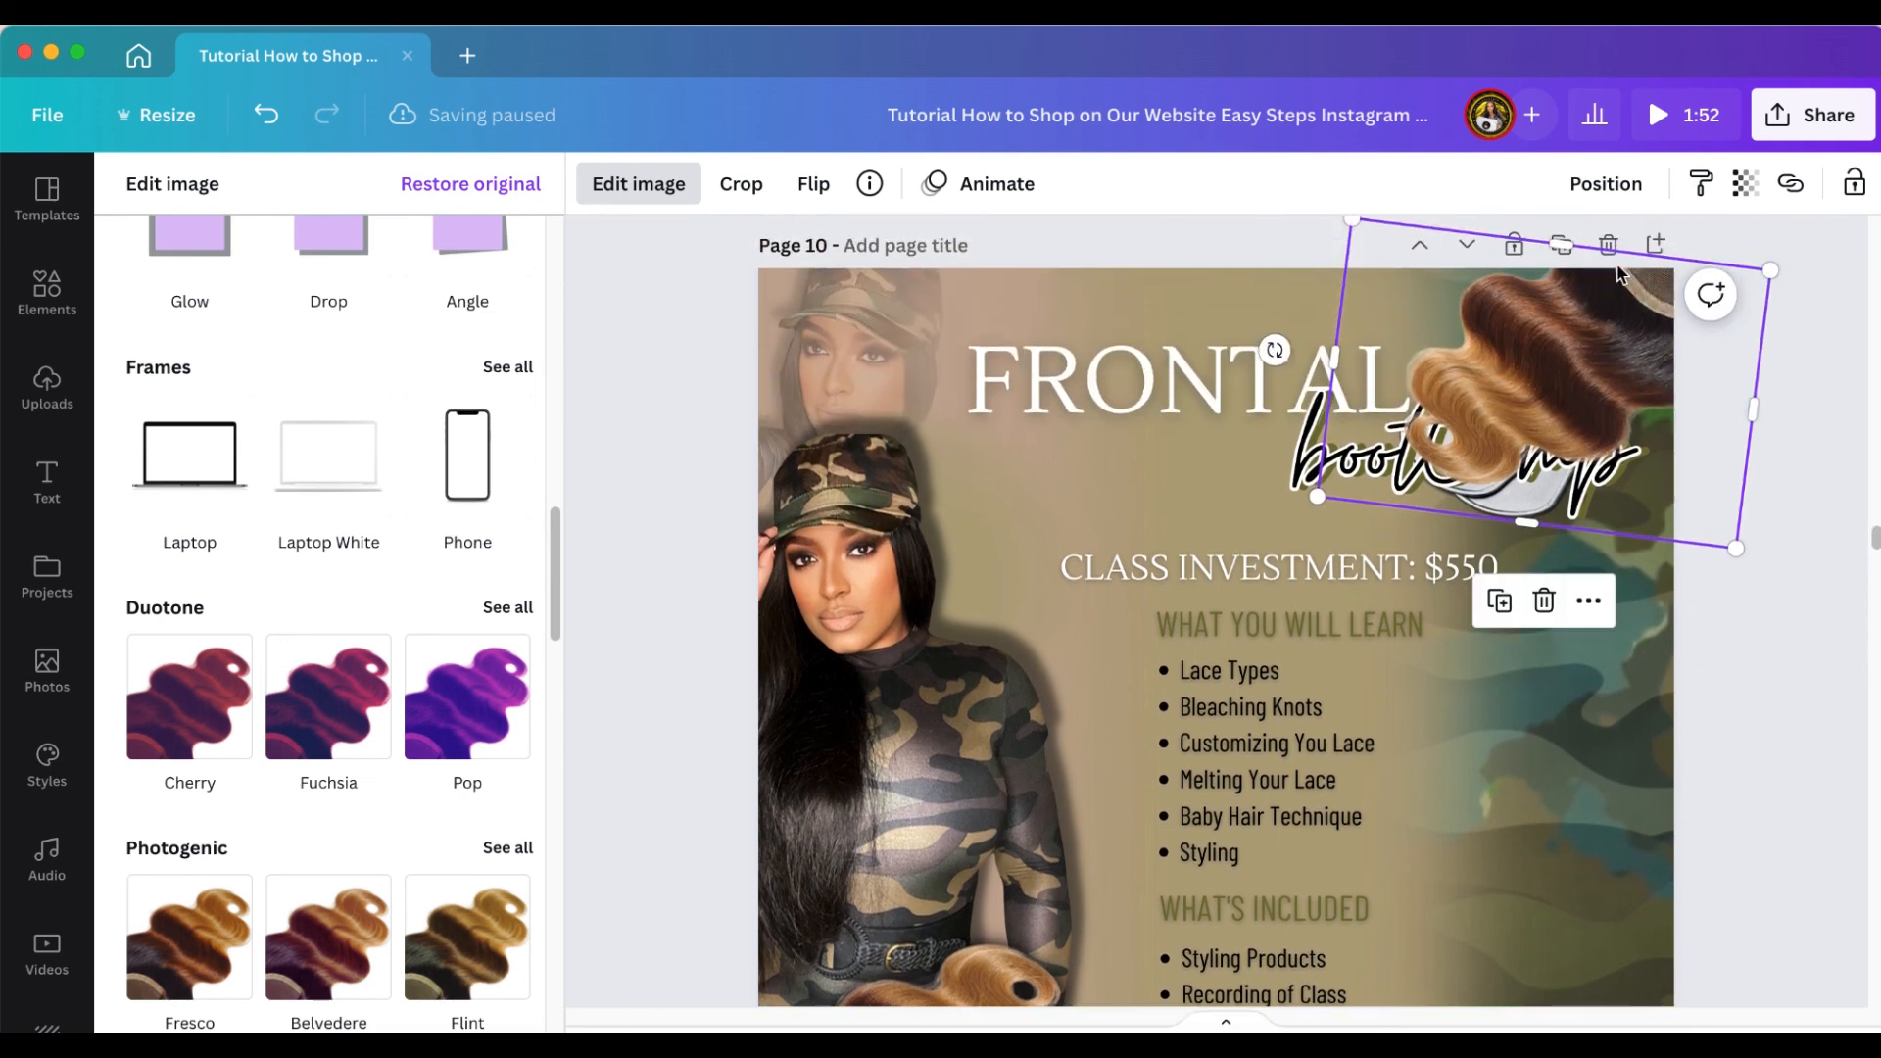
click(1612, 186)
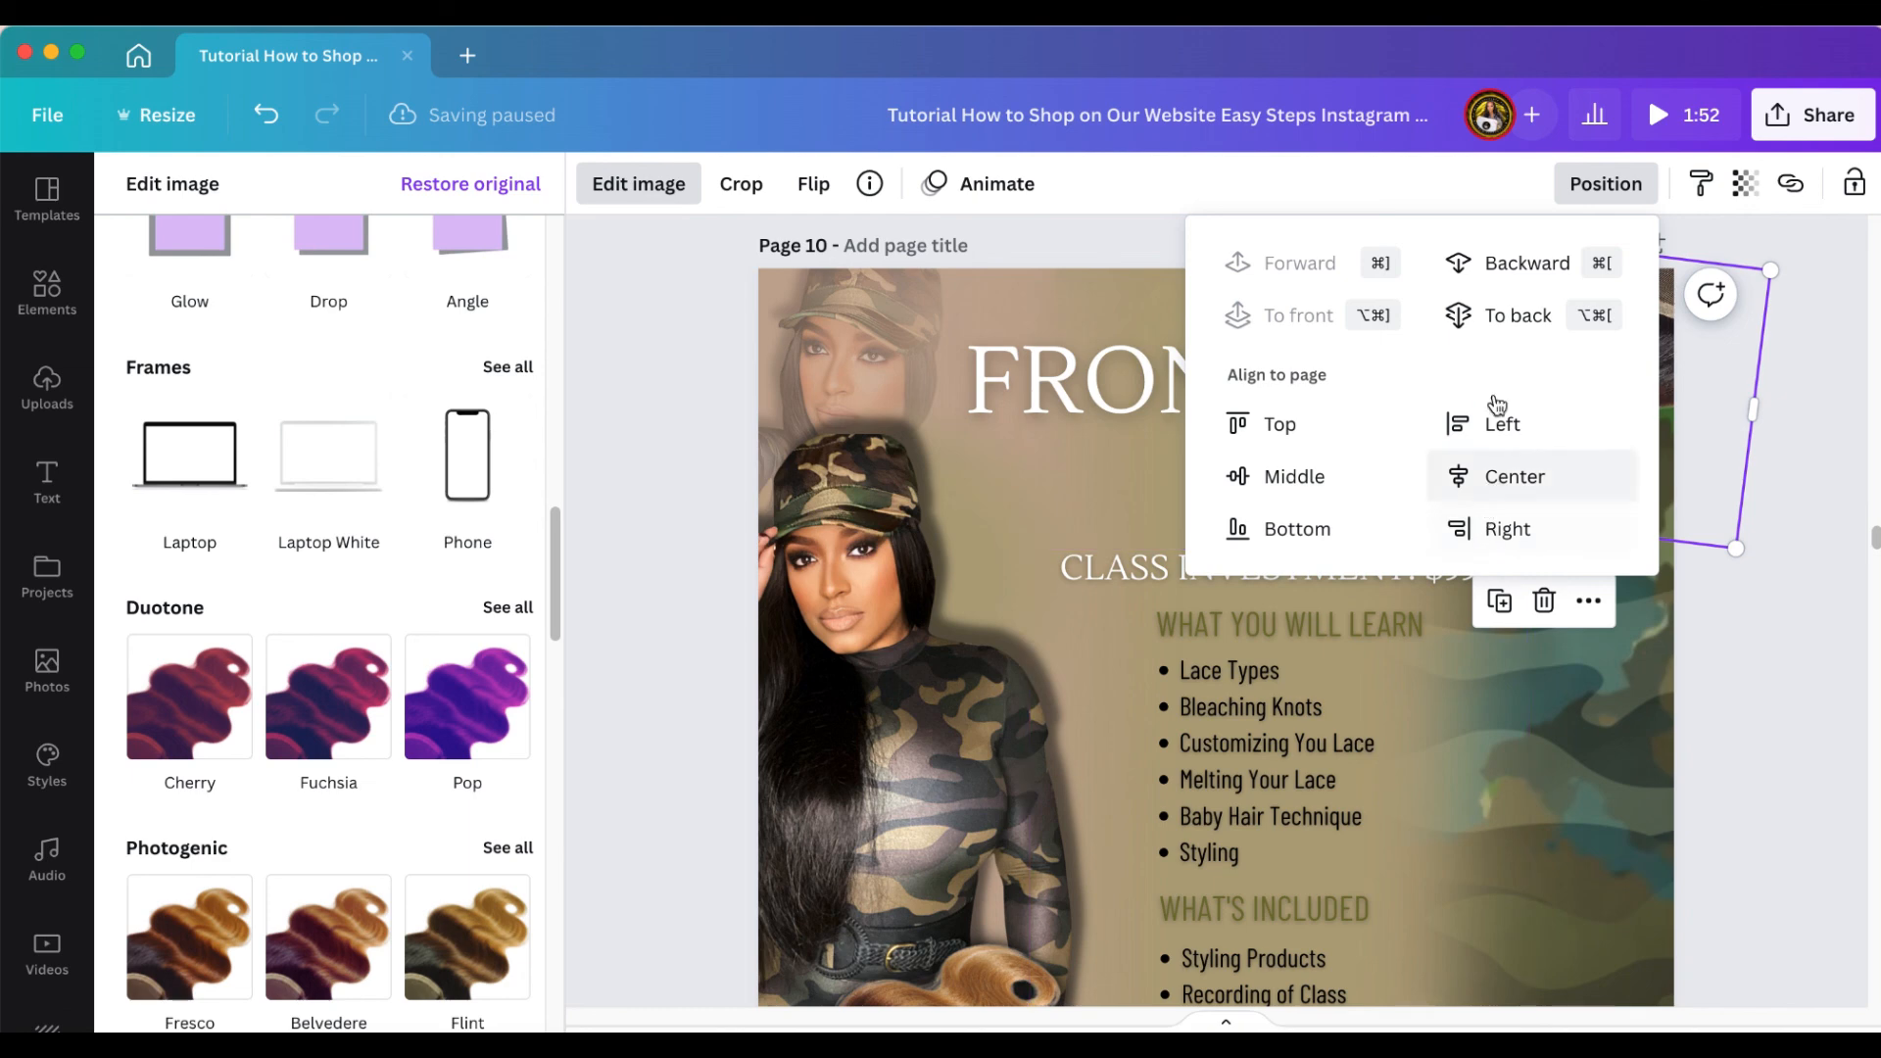
click(1521, 281)
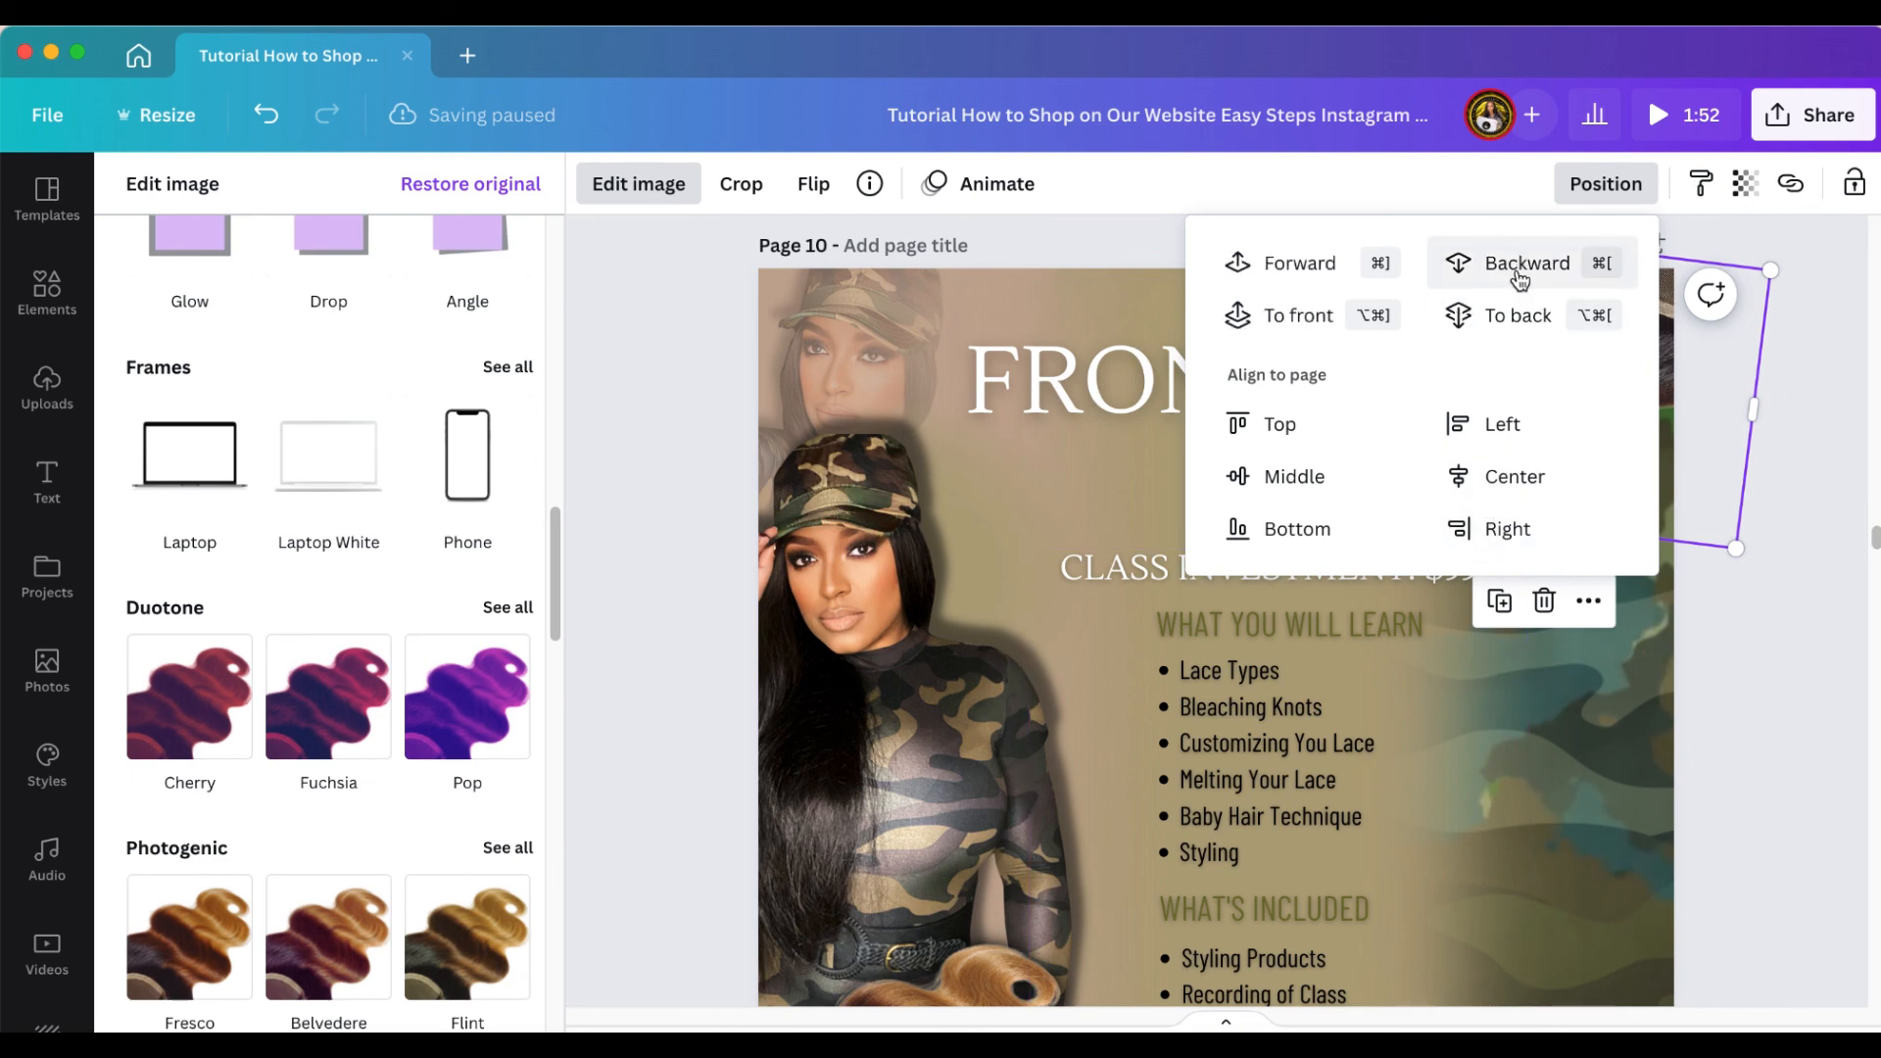
click(1521, 281)
click(1681, 418)
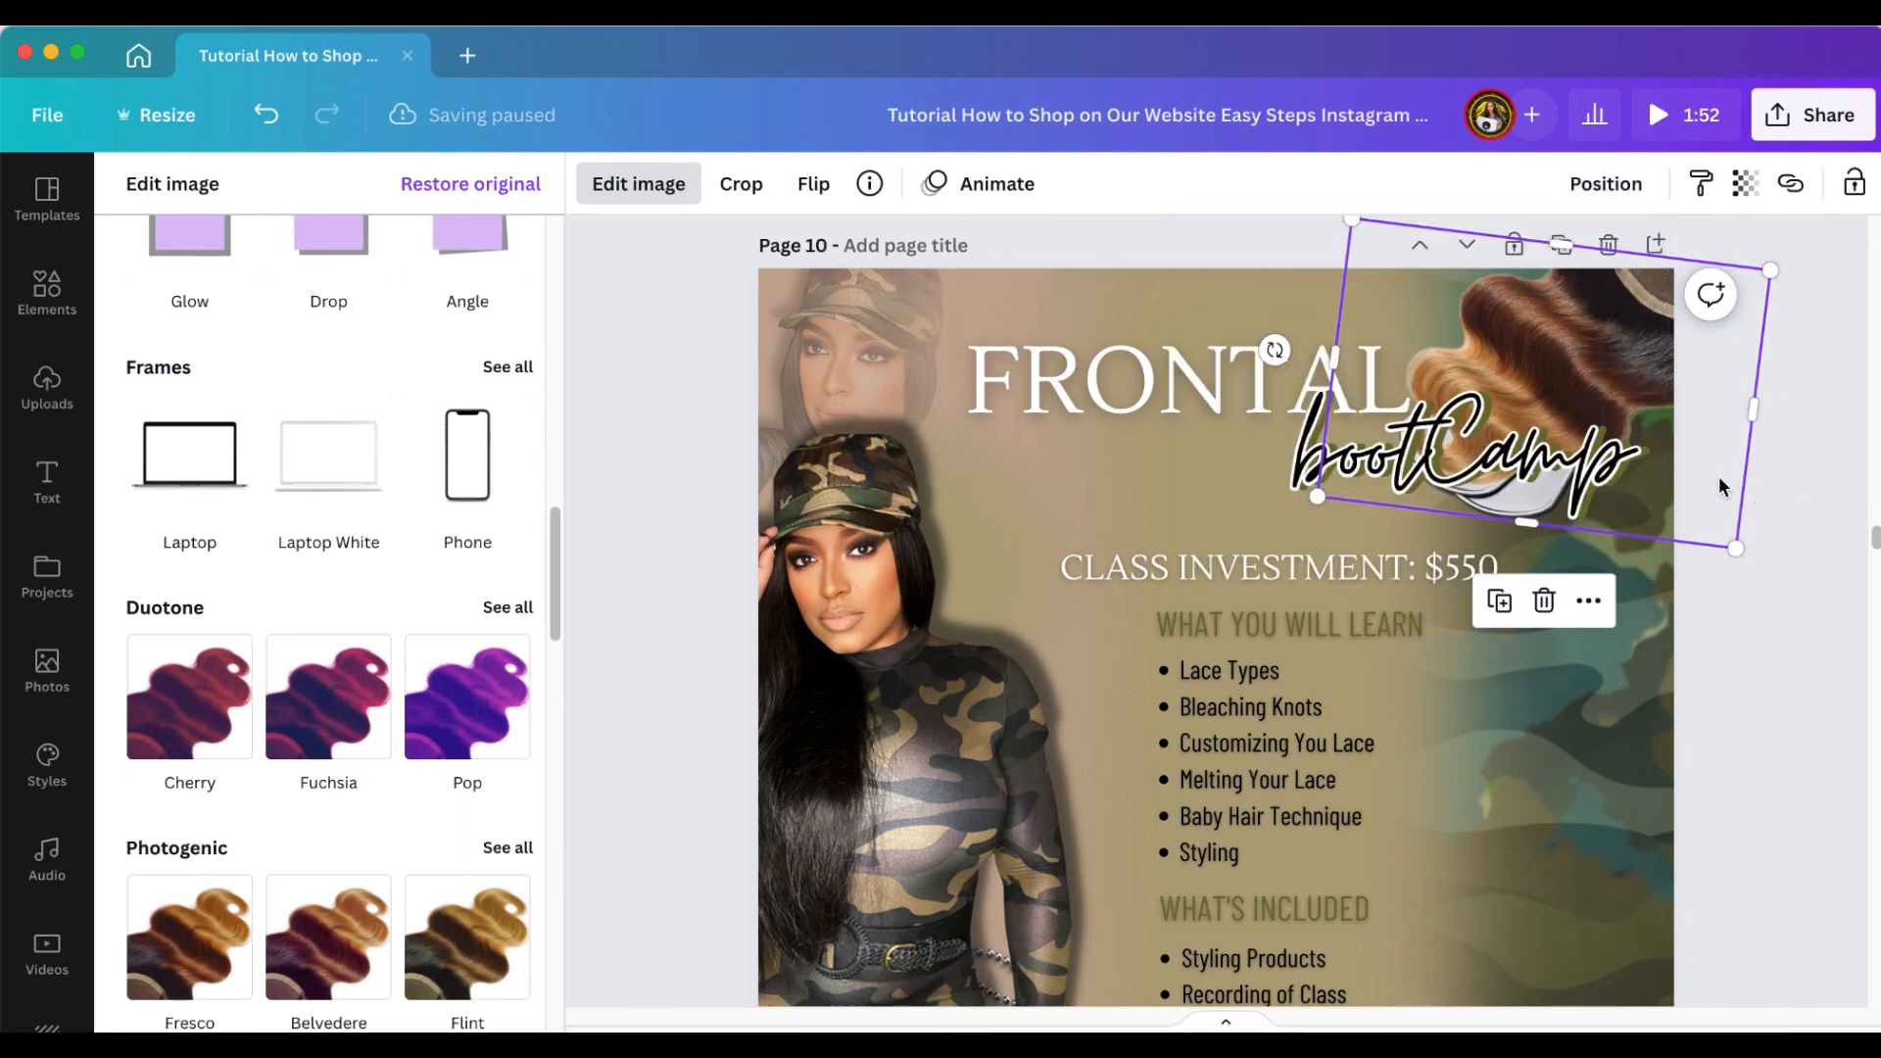
click(1612, 194)
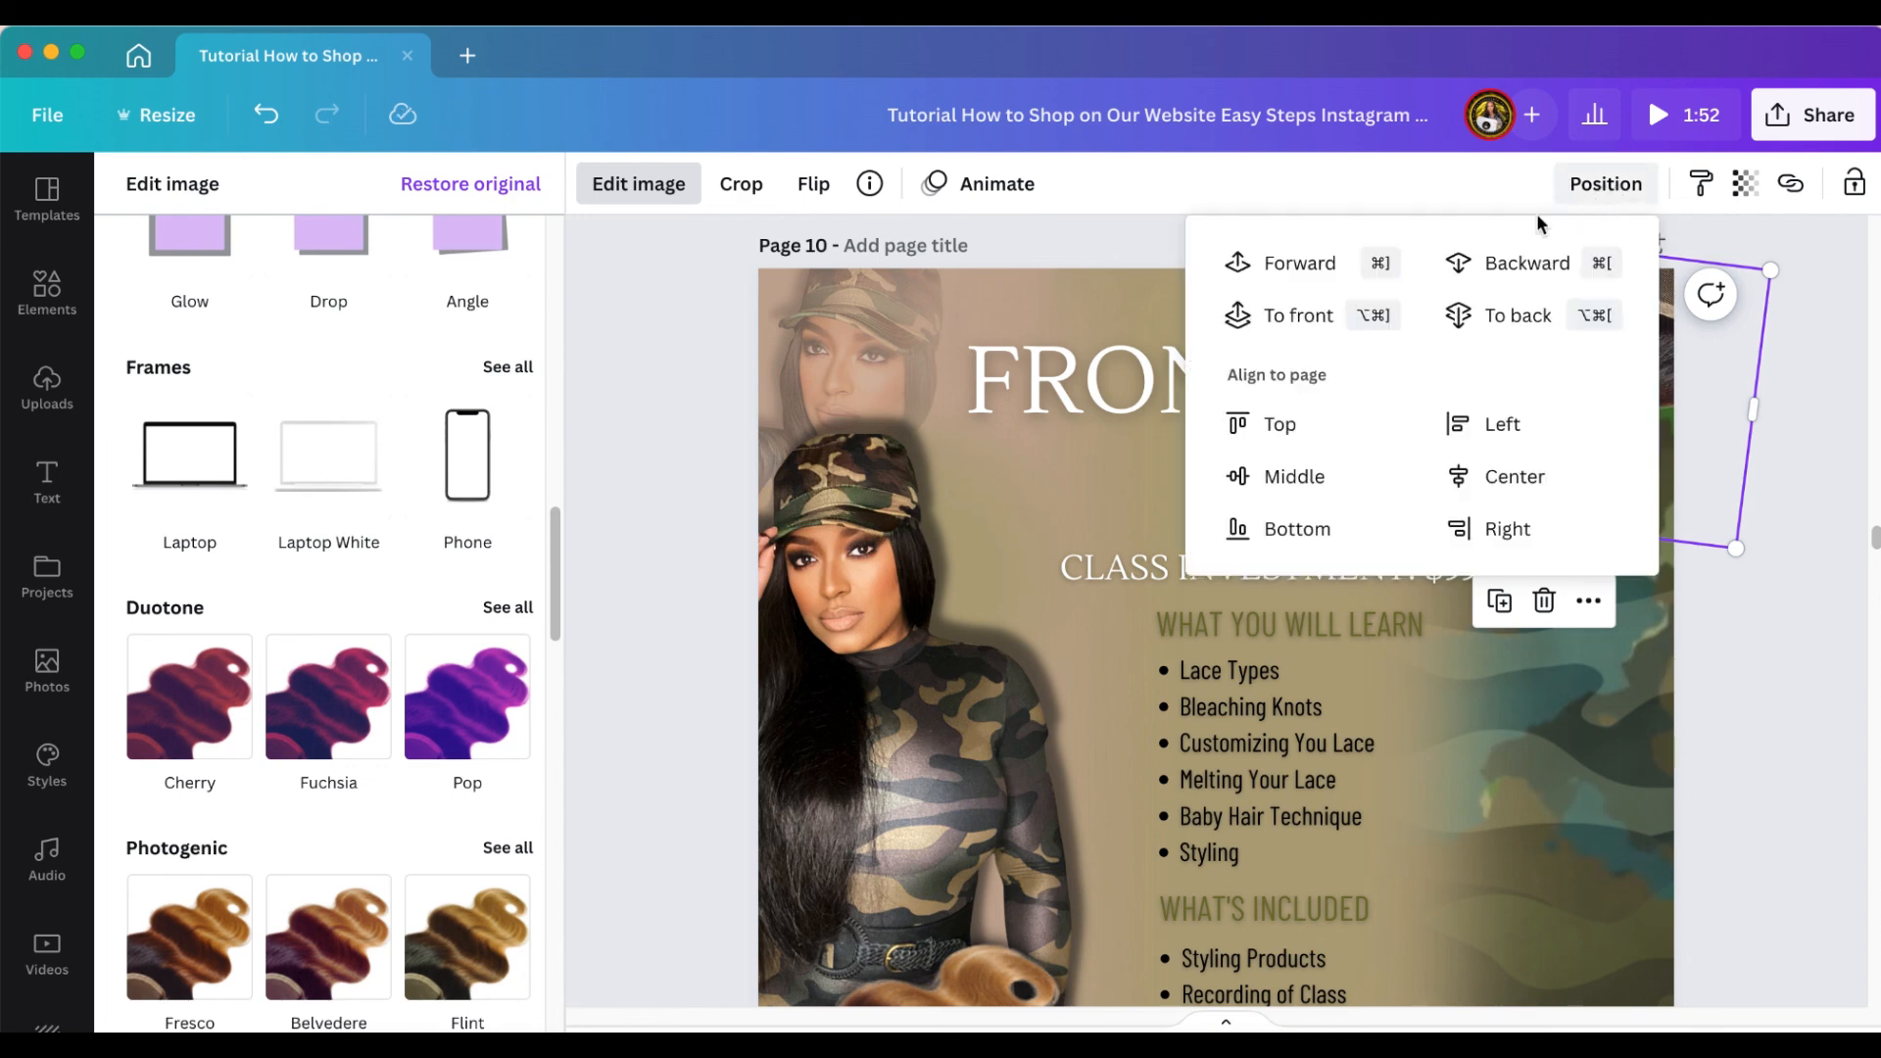
click(1514, 262)
click(1816, 474)
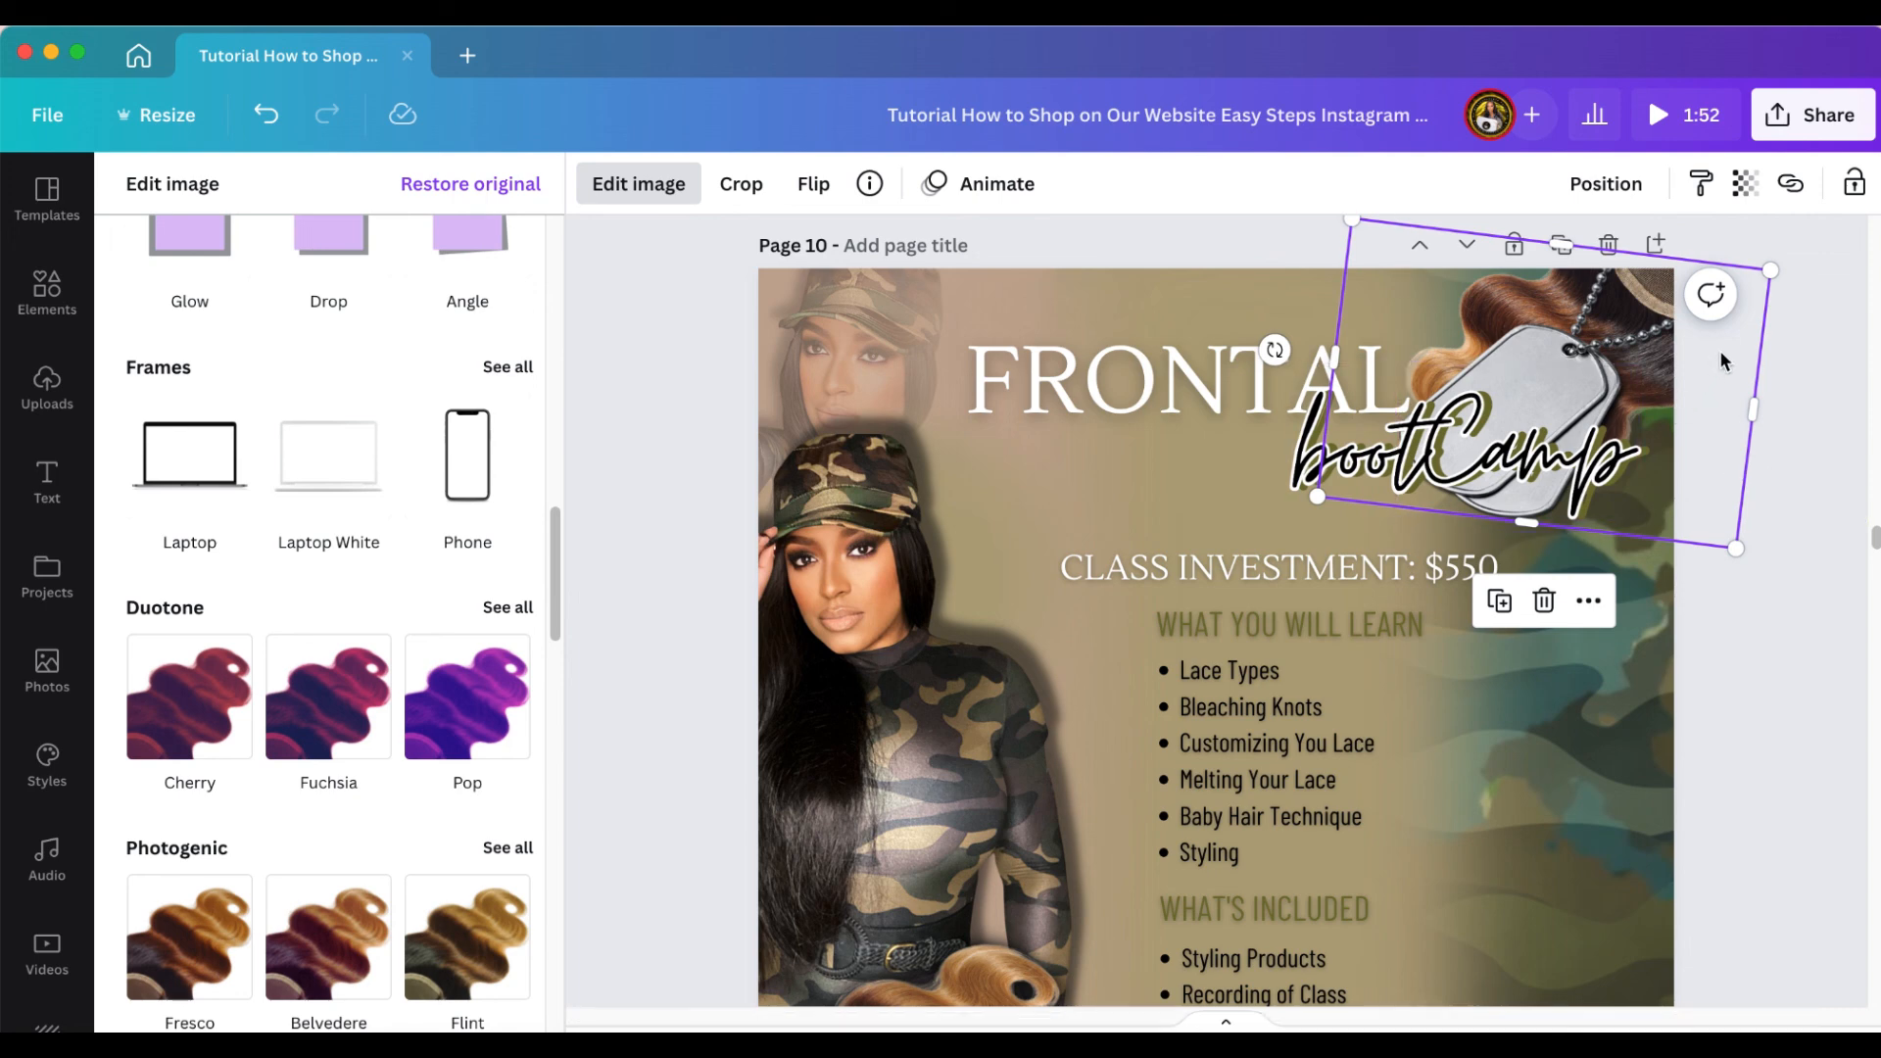
drag(1724, 362, 1717, 366)
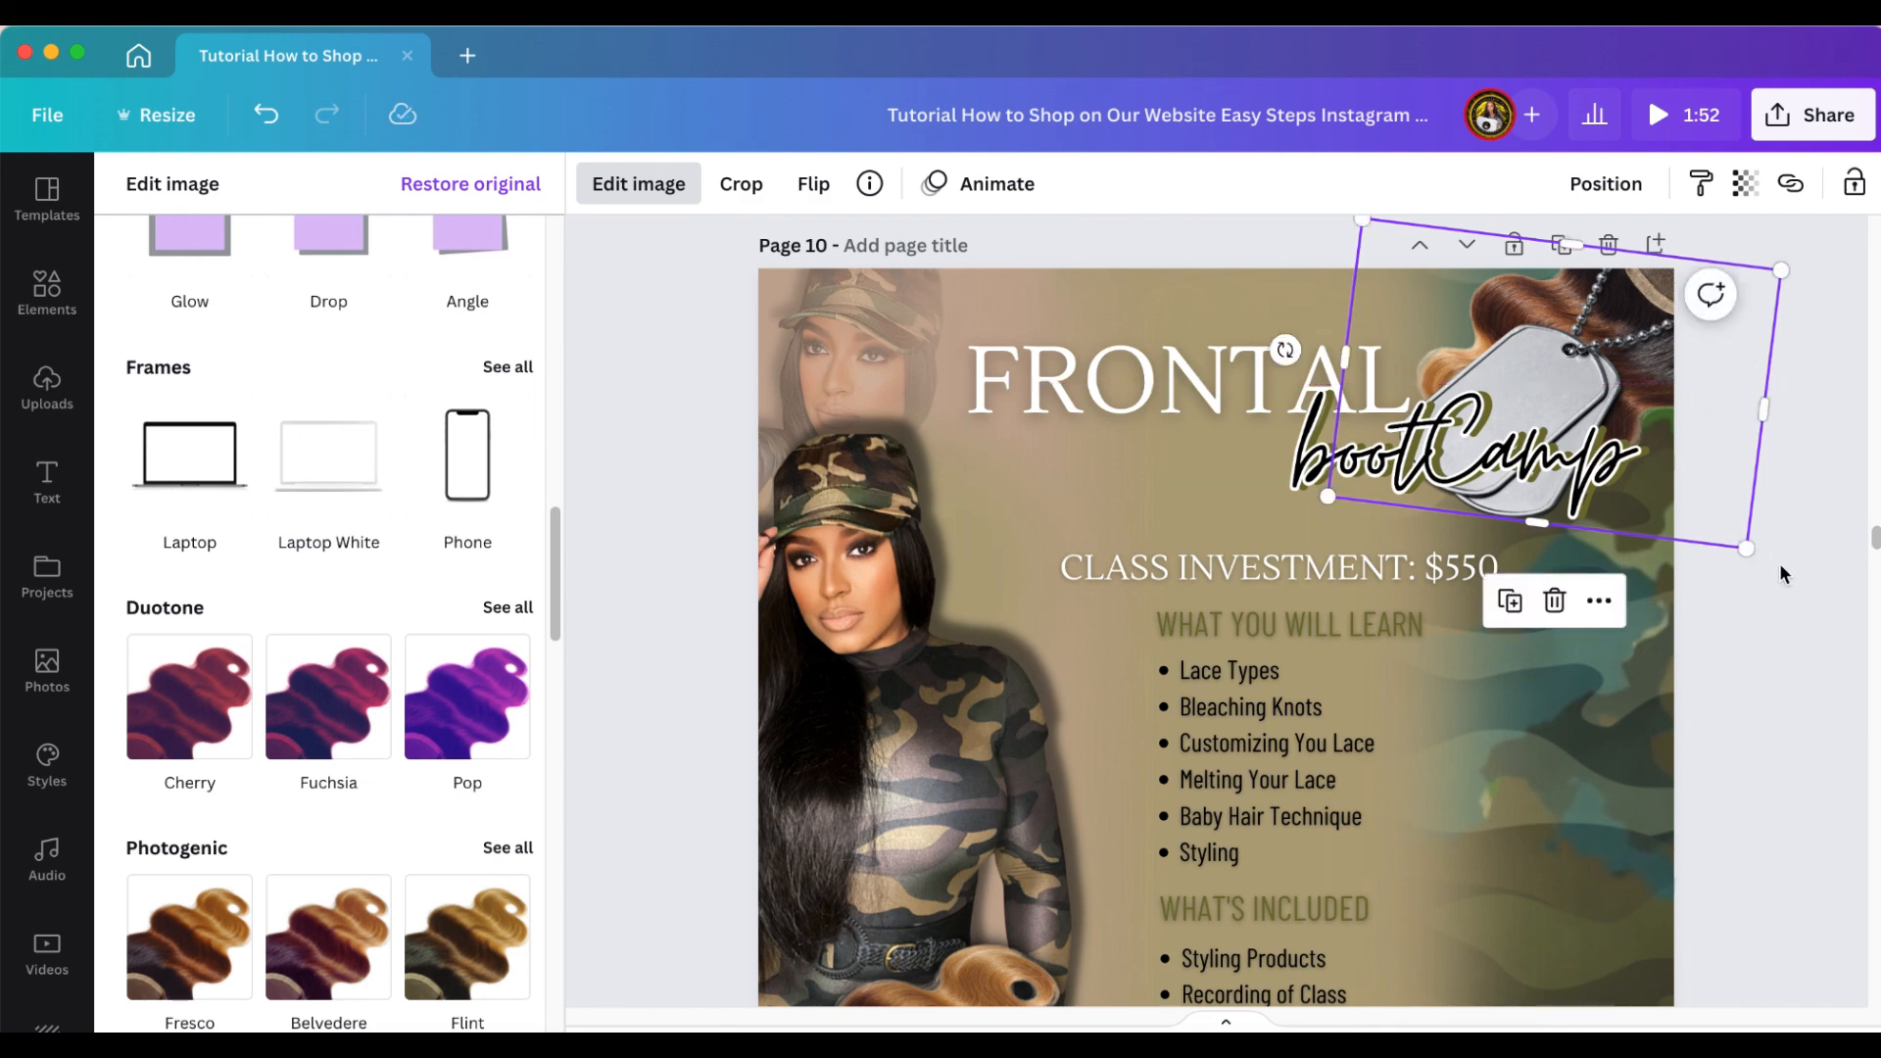
Review the page 10 flyer's layout from the title to the lower dog tag, including a zoomed-out view of the whole page
click(1761, 649)
scroll(1750, 673, down, 2)
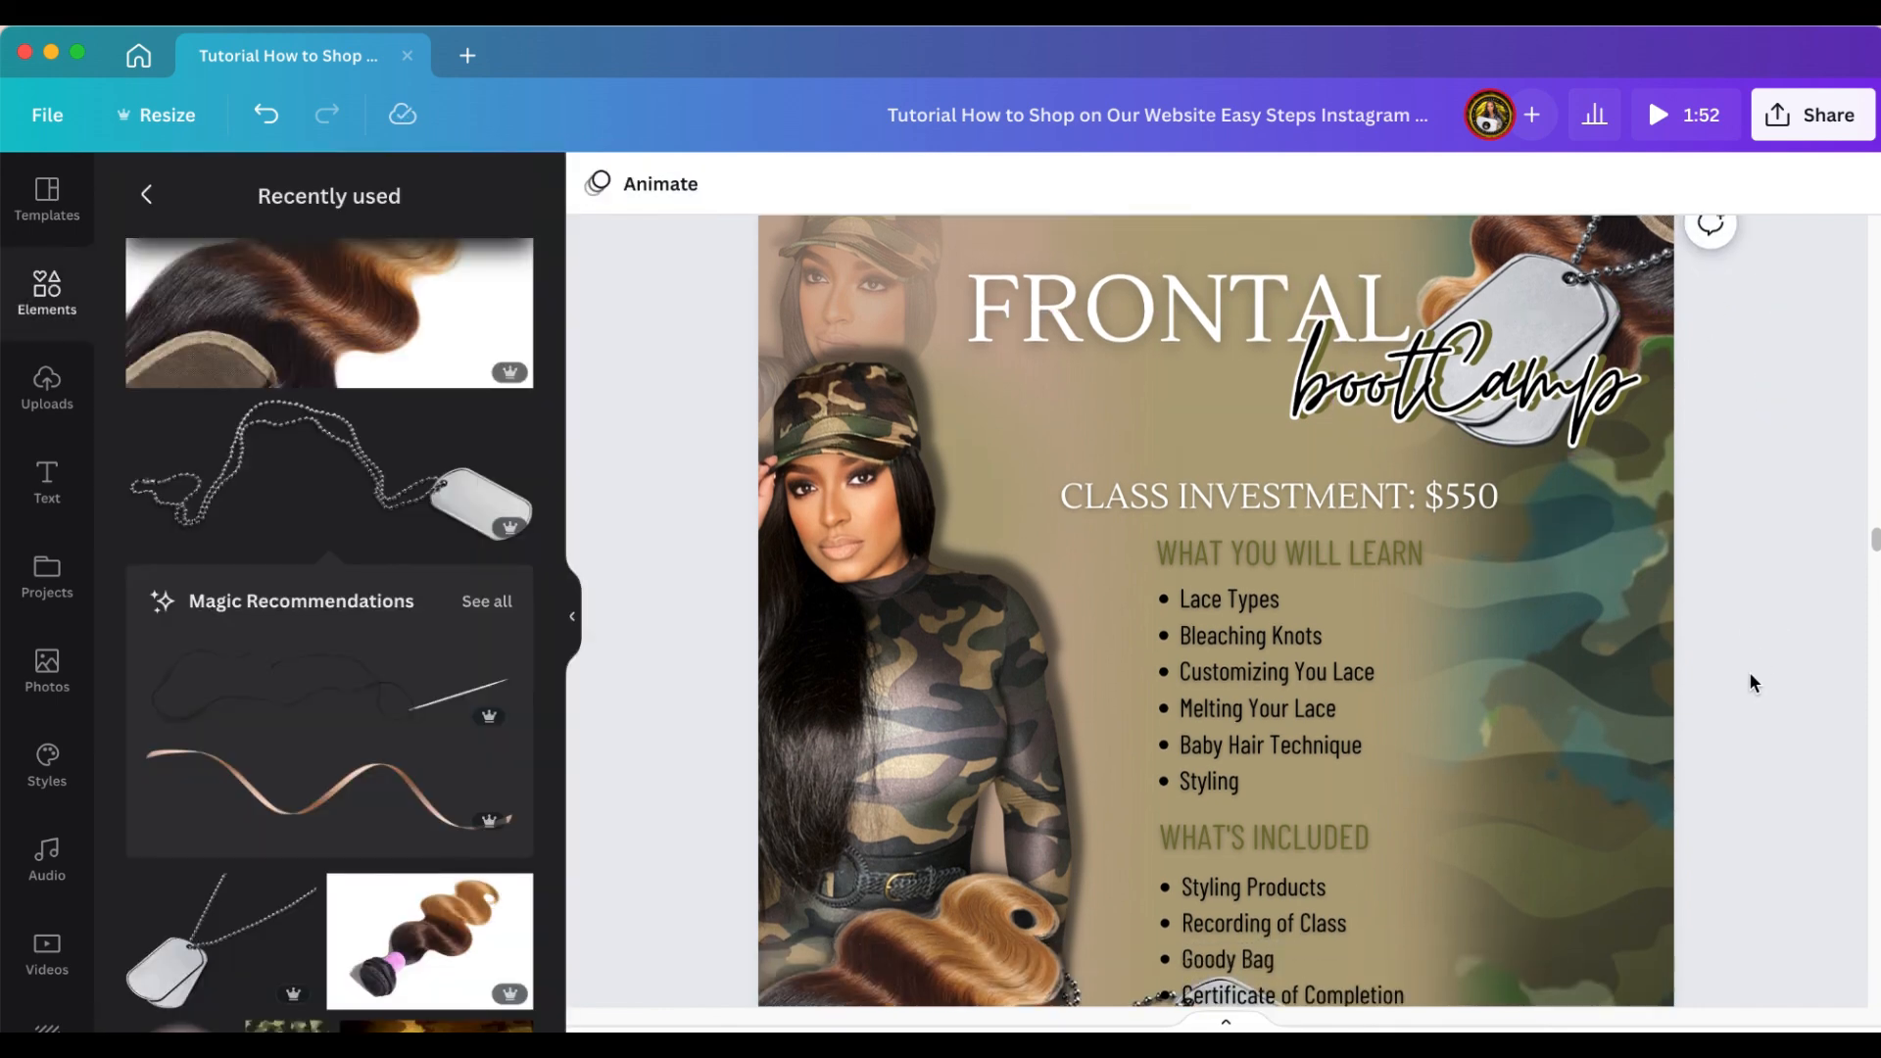
scroll(1746, 679, up, 1)
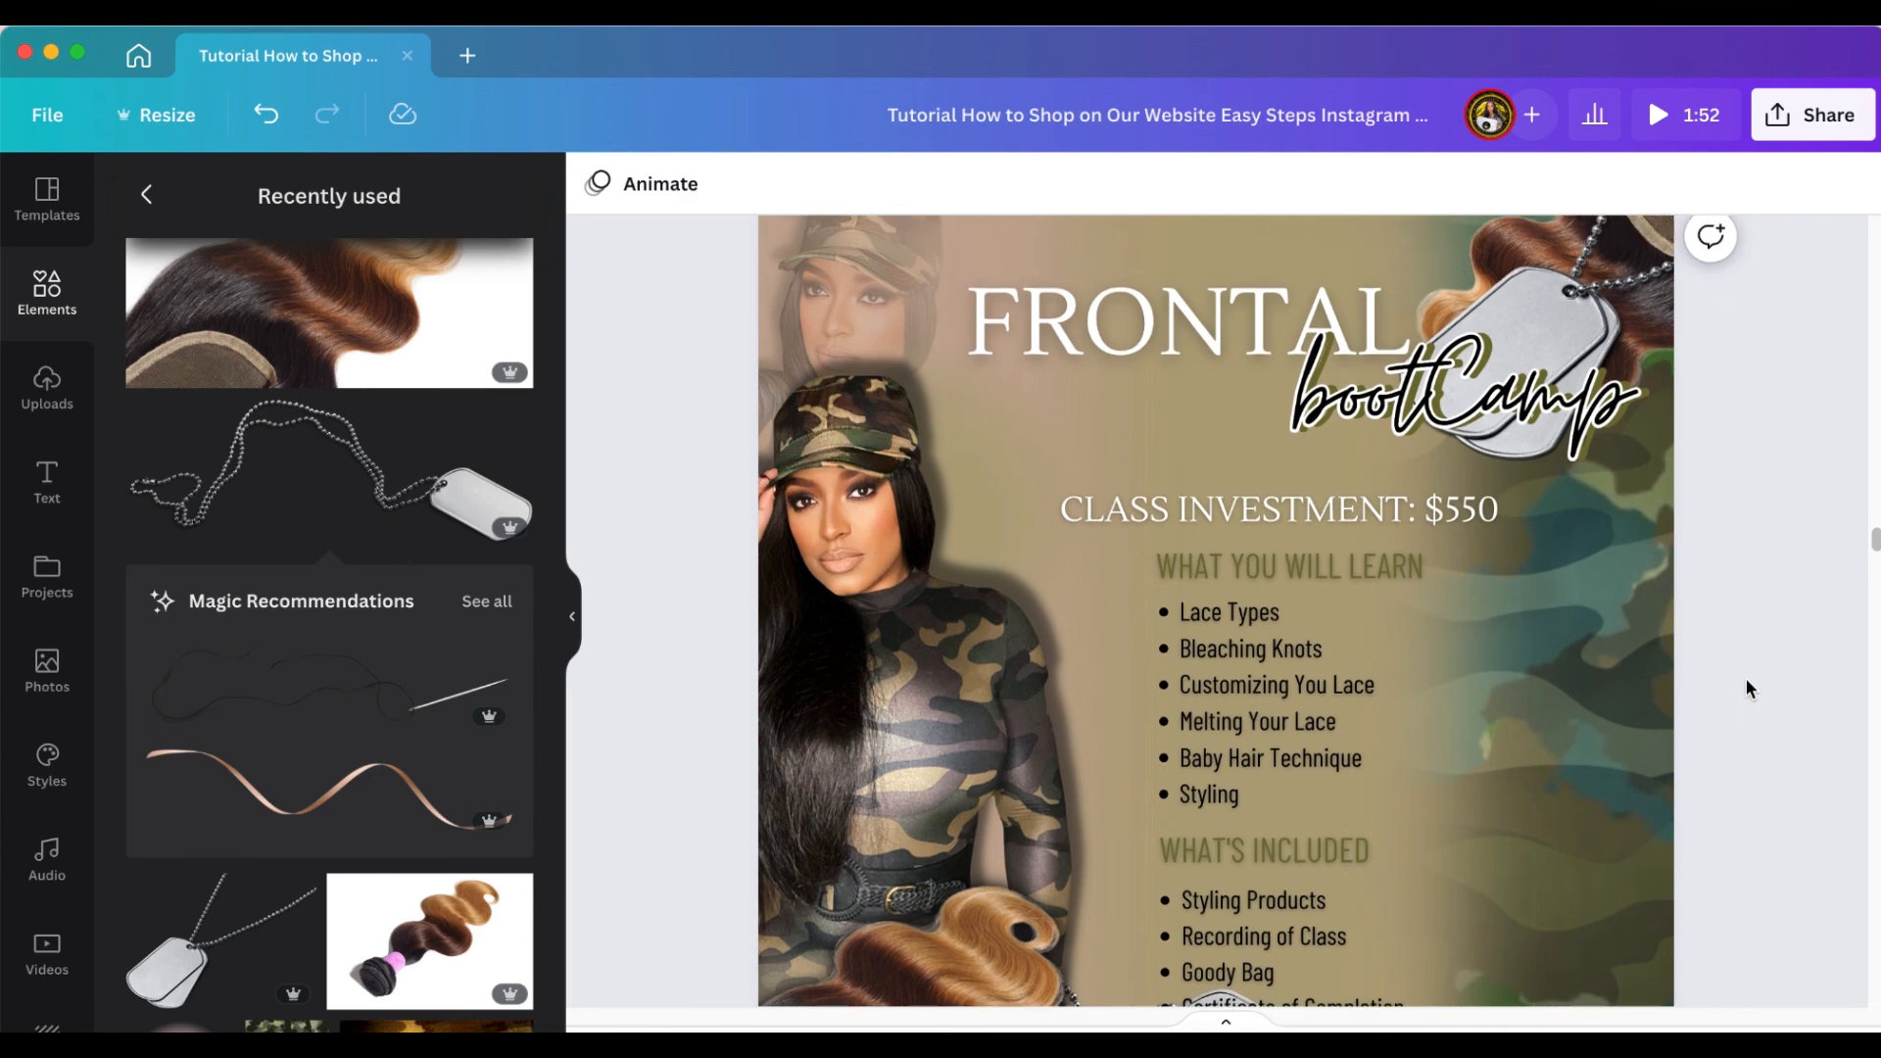
scroll(1742, 681, down, 4)
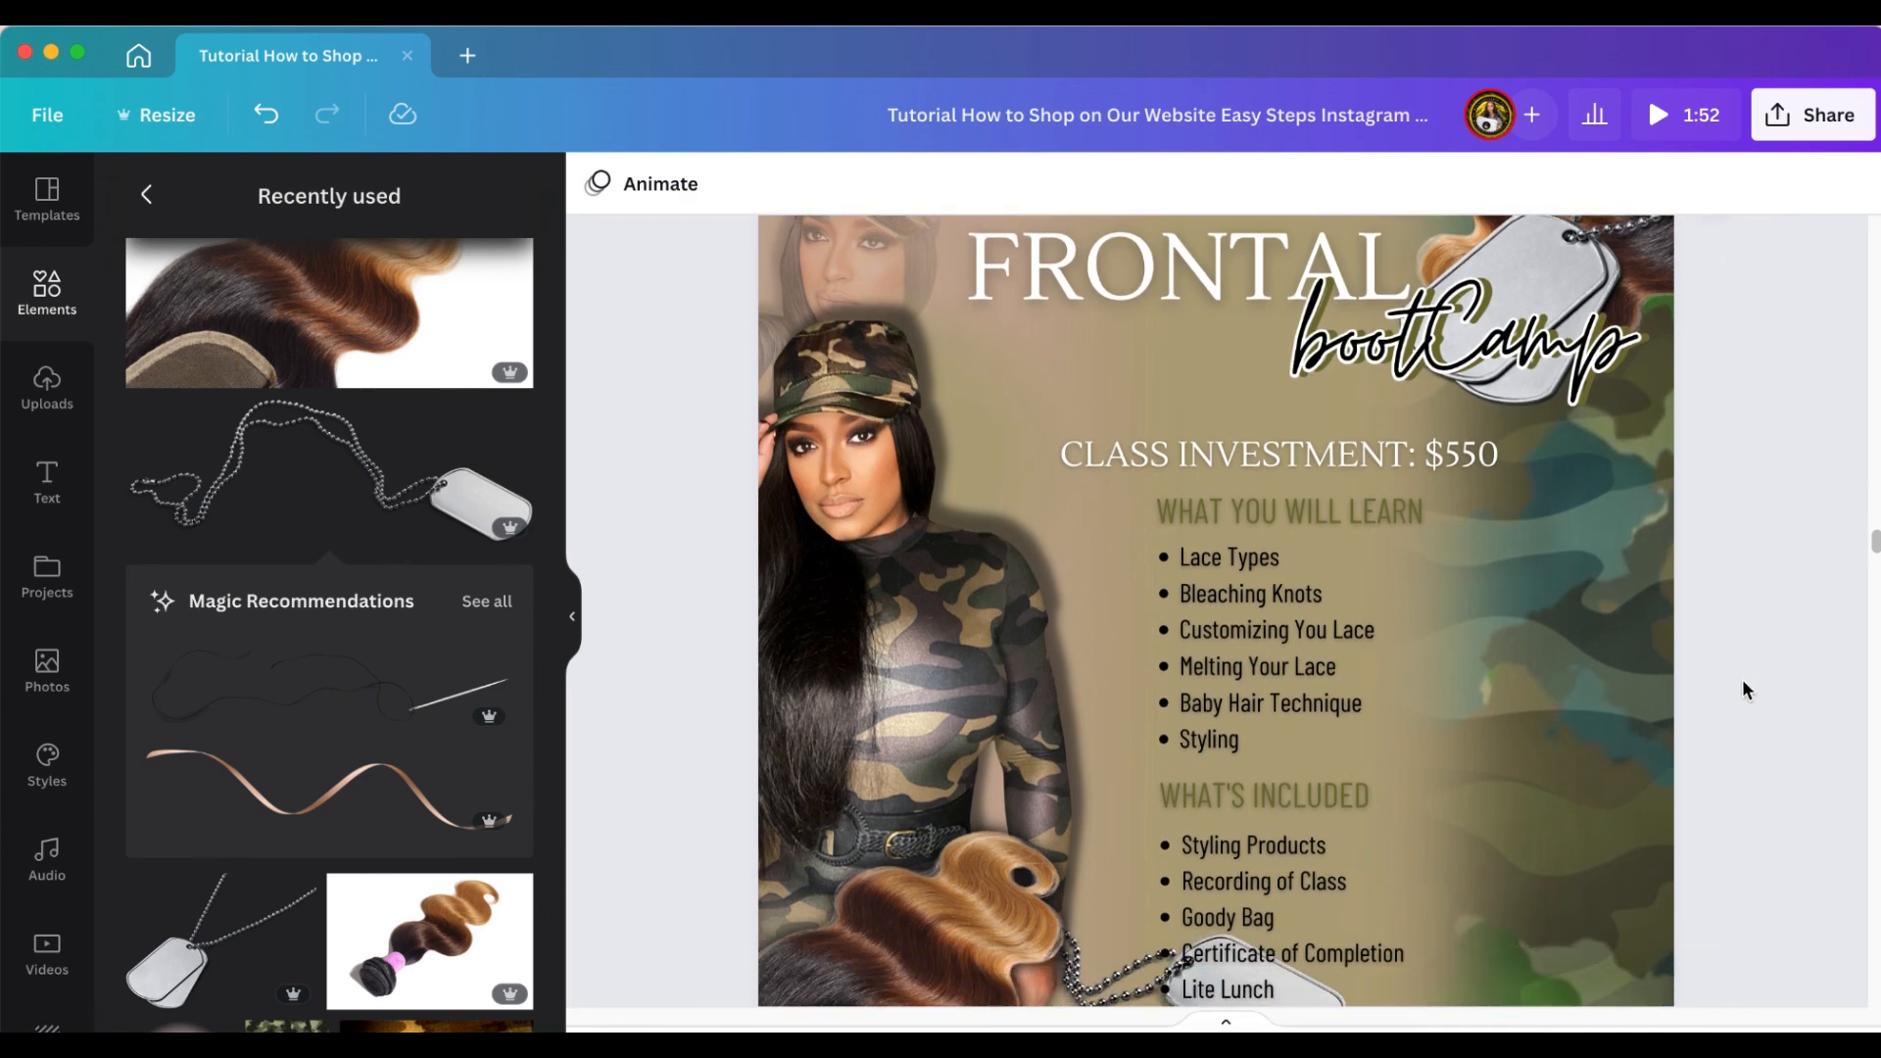
scroll(1742, 680, up, 1)
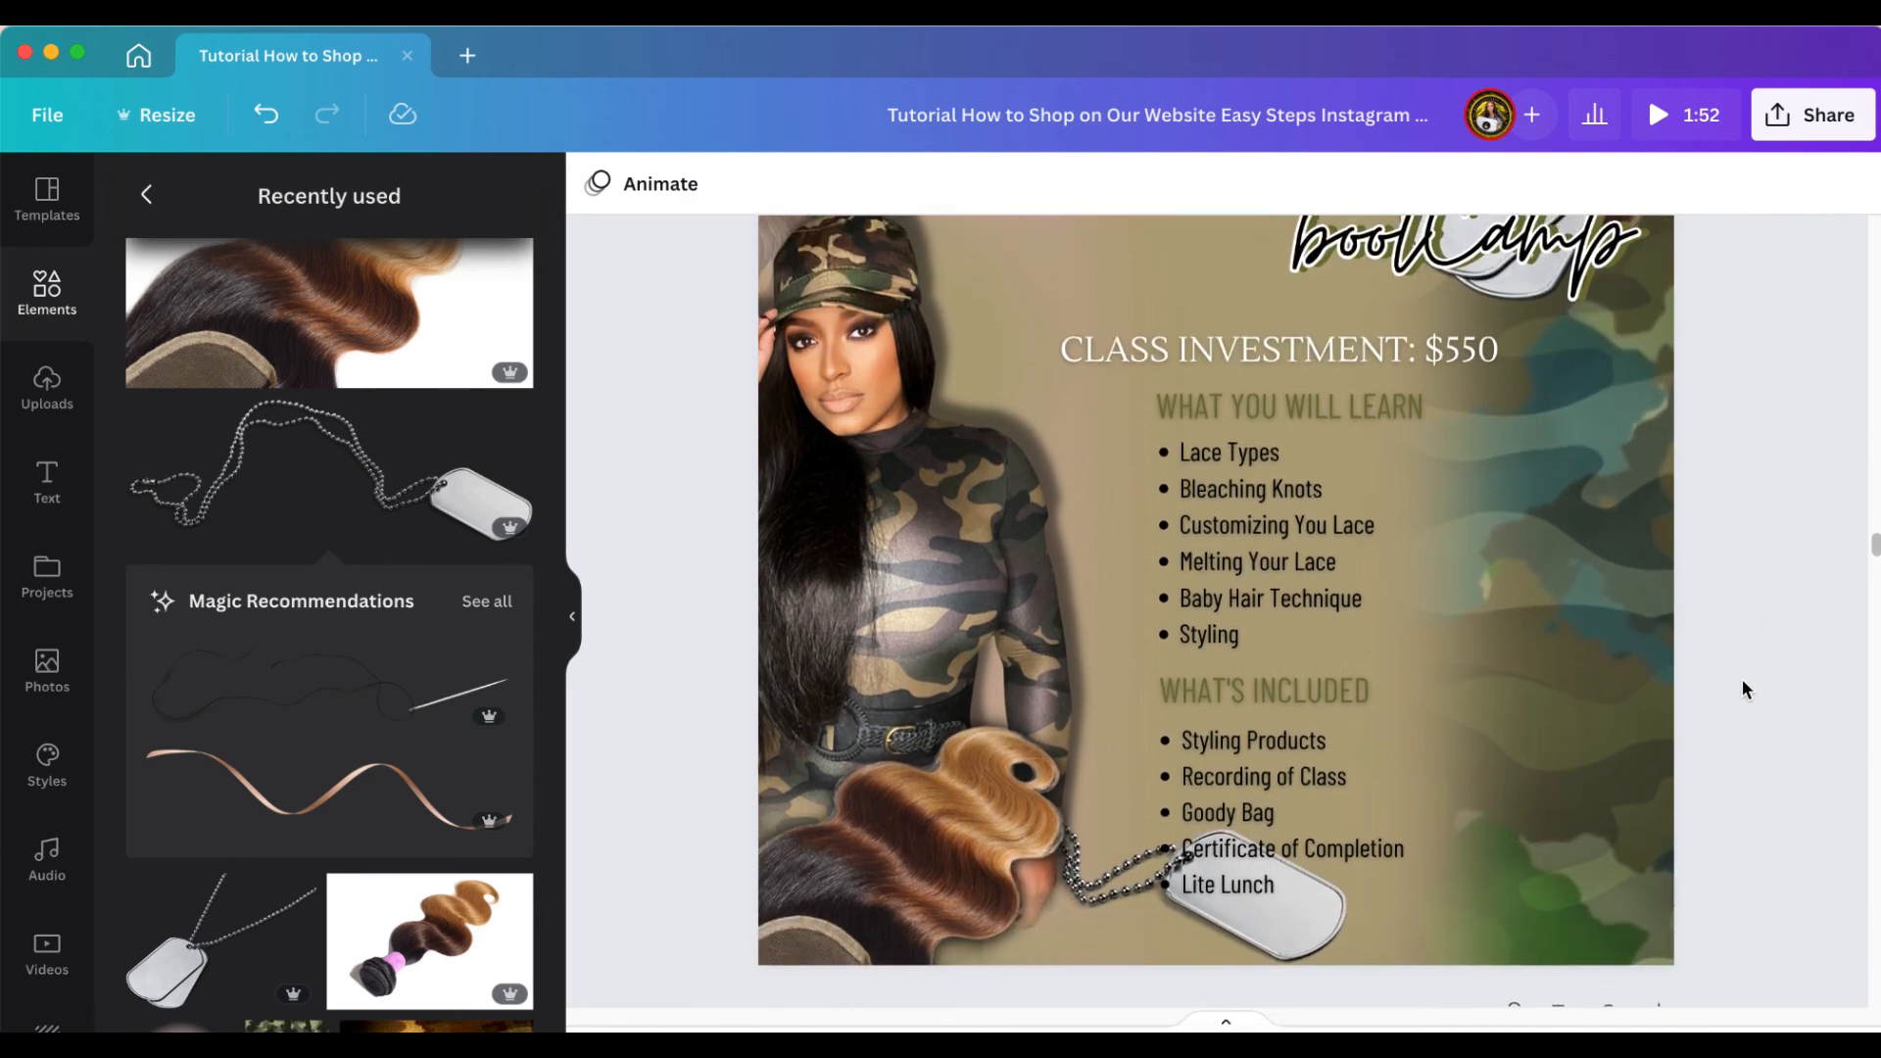
click(1642, 638)
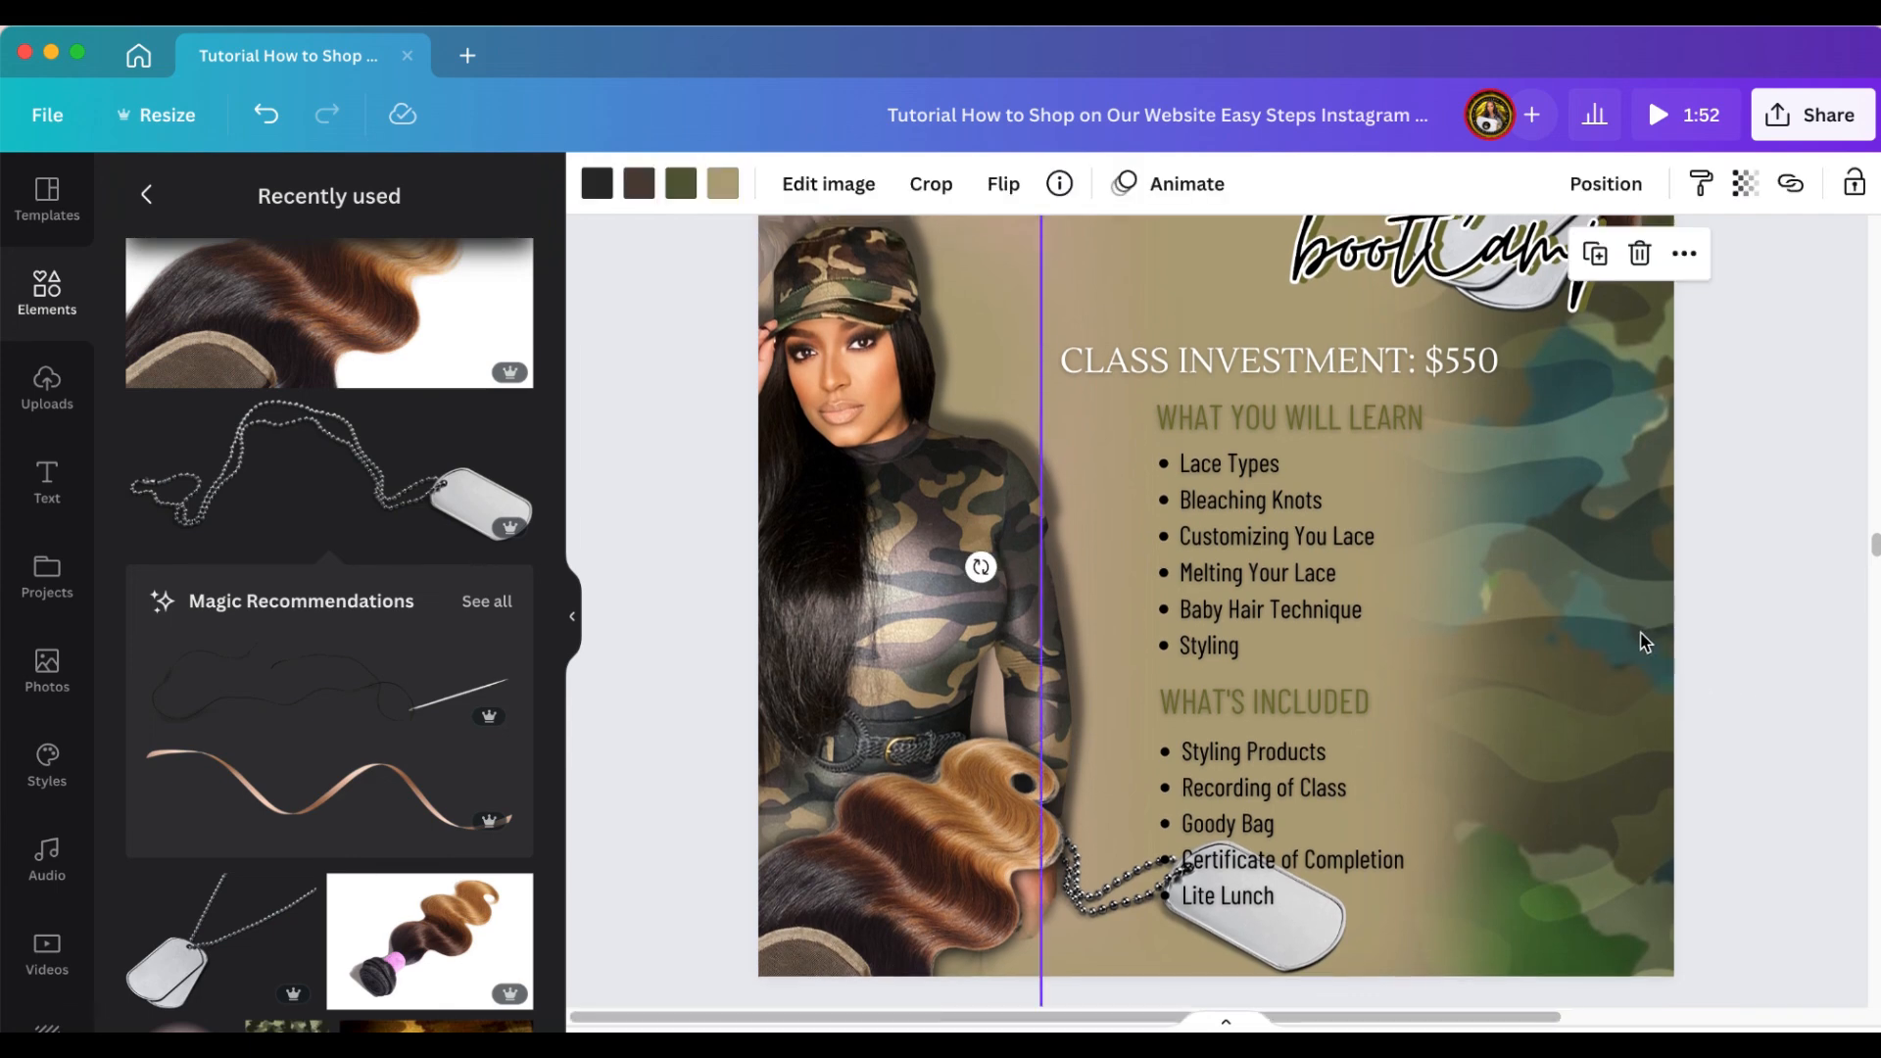
click(1645, 647)
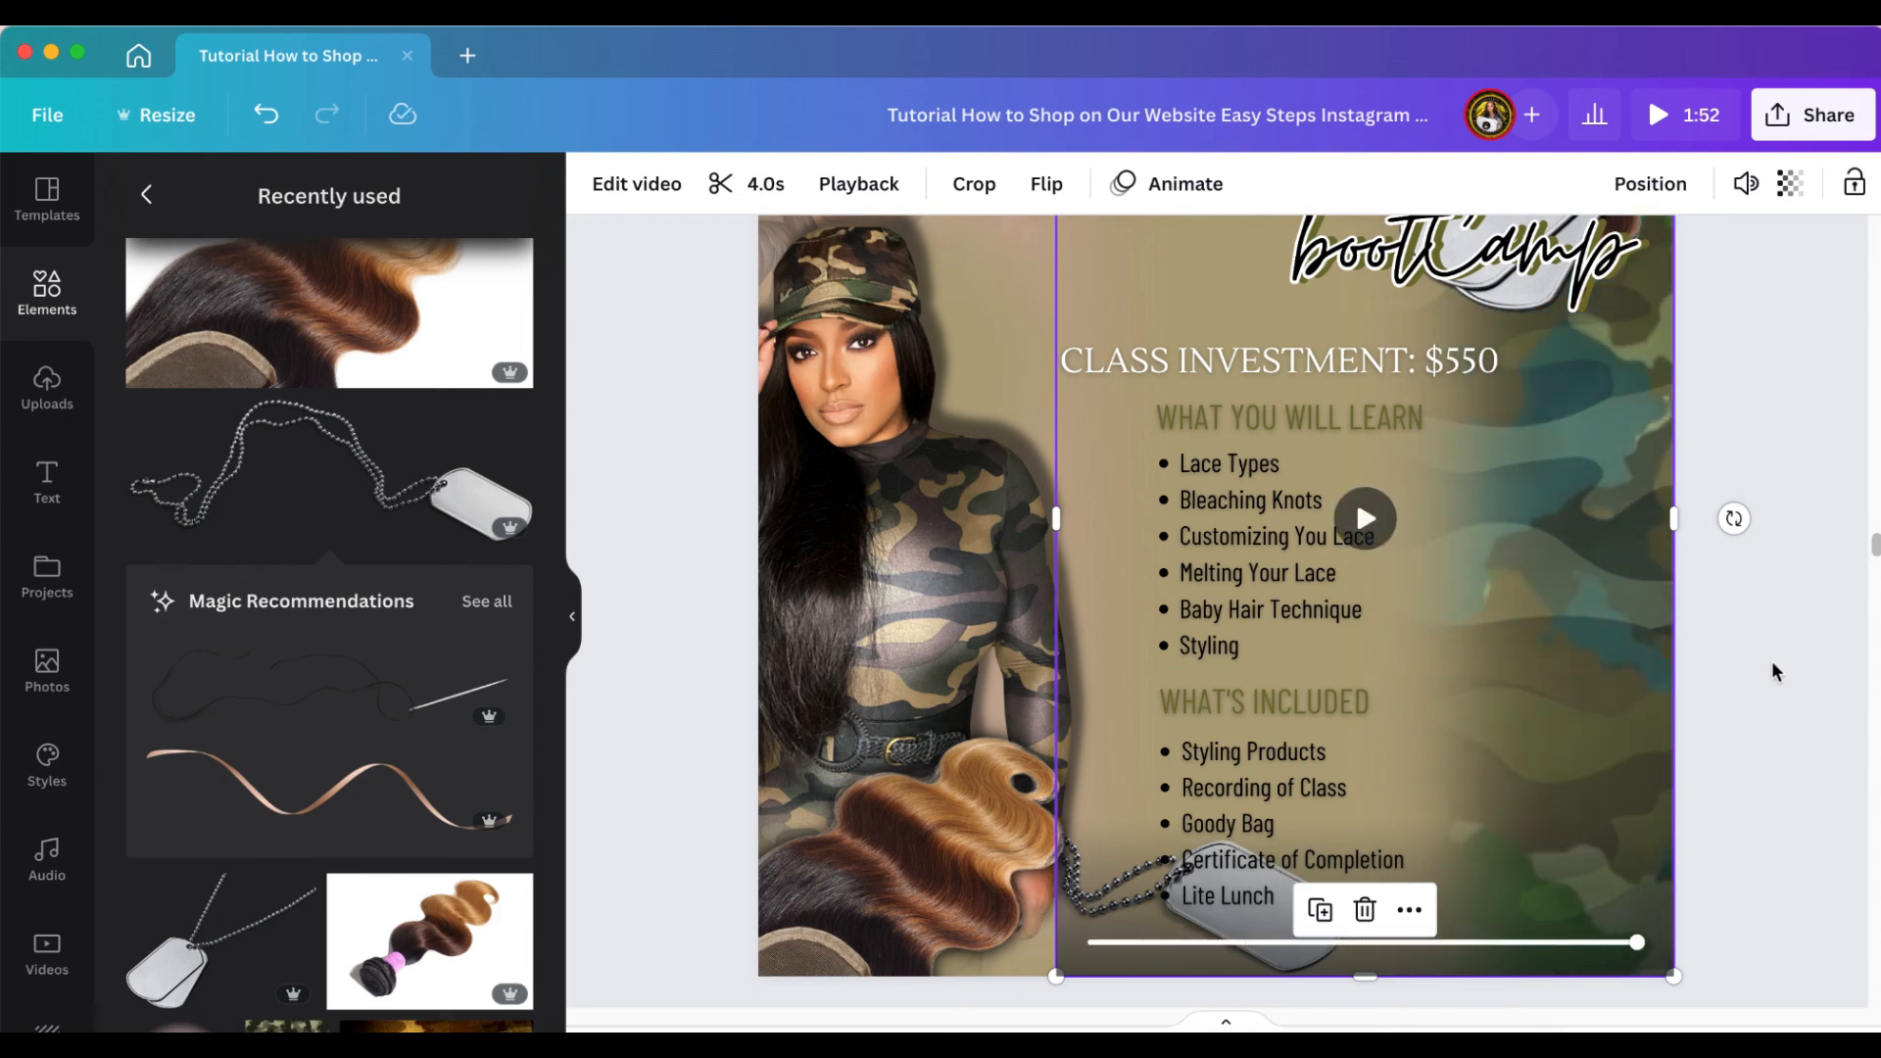
scroll(1762, 721, up, 2)
scroll(1762, 725, up, 2)
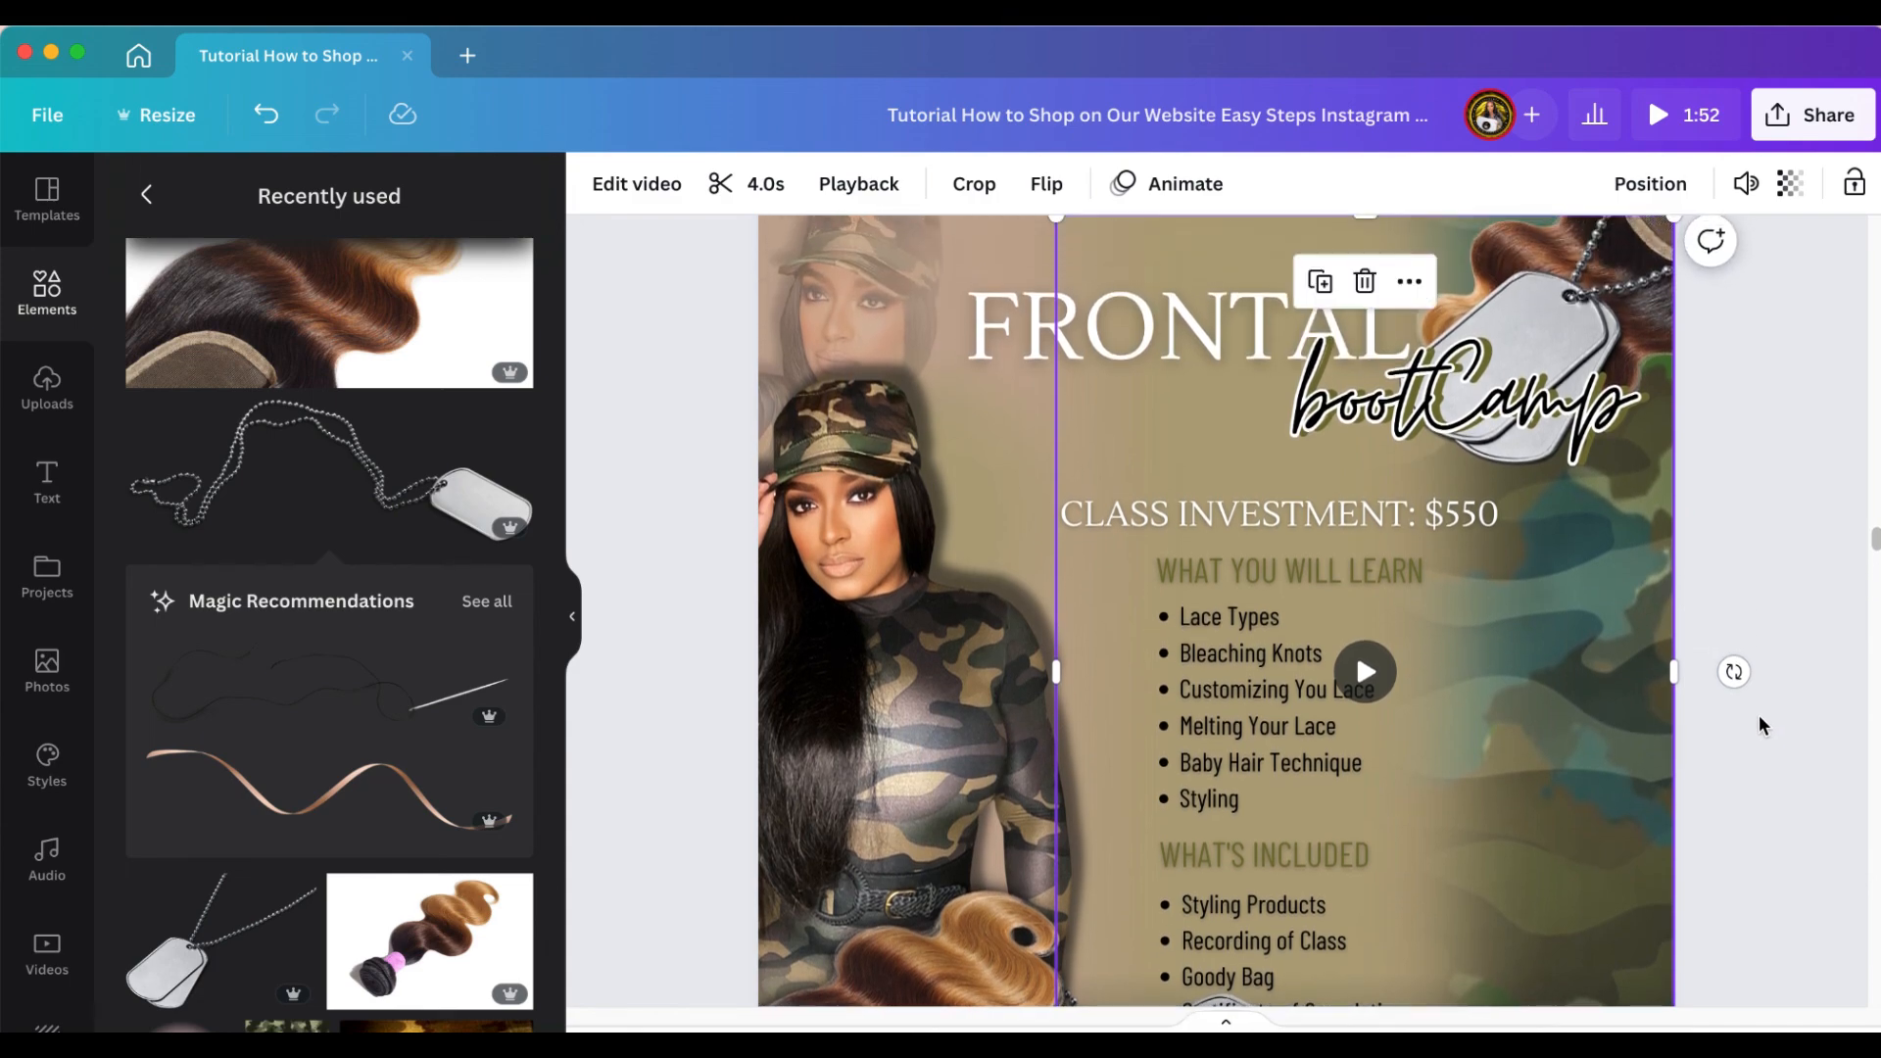
scroll(1761, 715, up, 1)
scroll(1756, 716, down, 2)
scroll(1757, 719, down, 3)
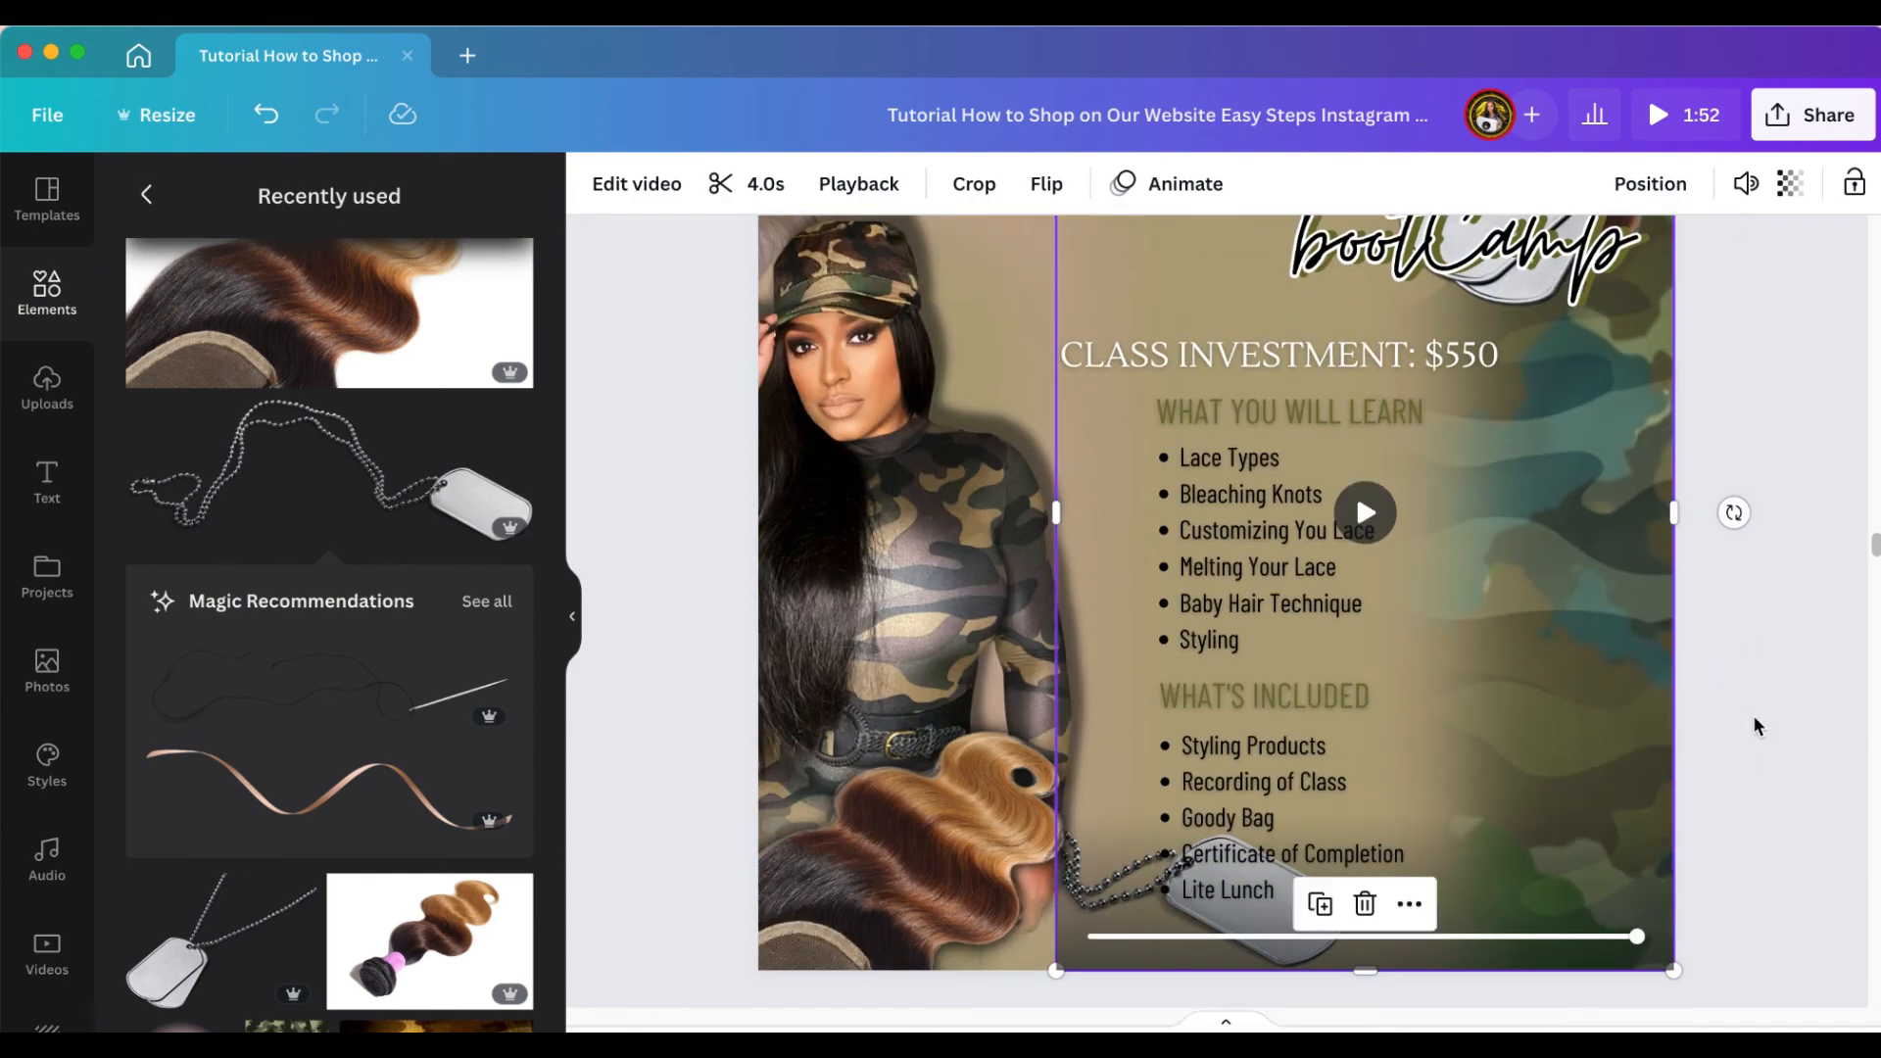
scroll(1756, 726, up, 1)
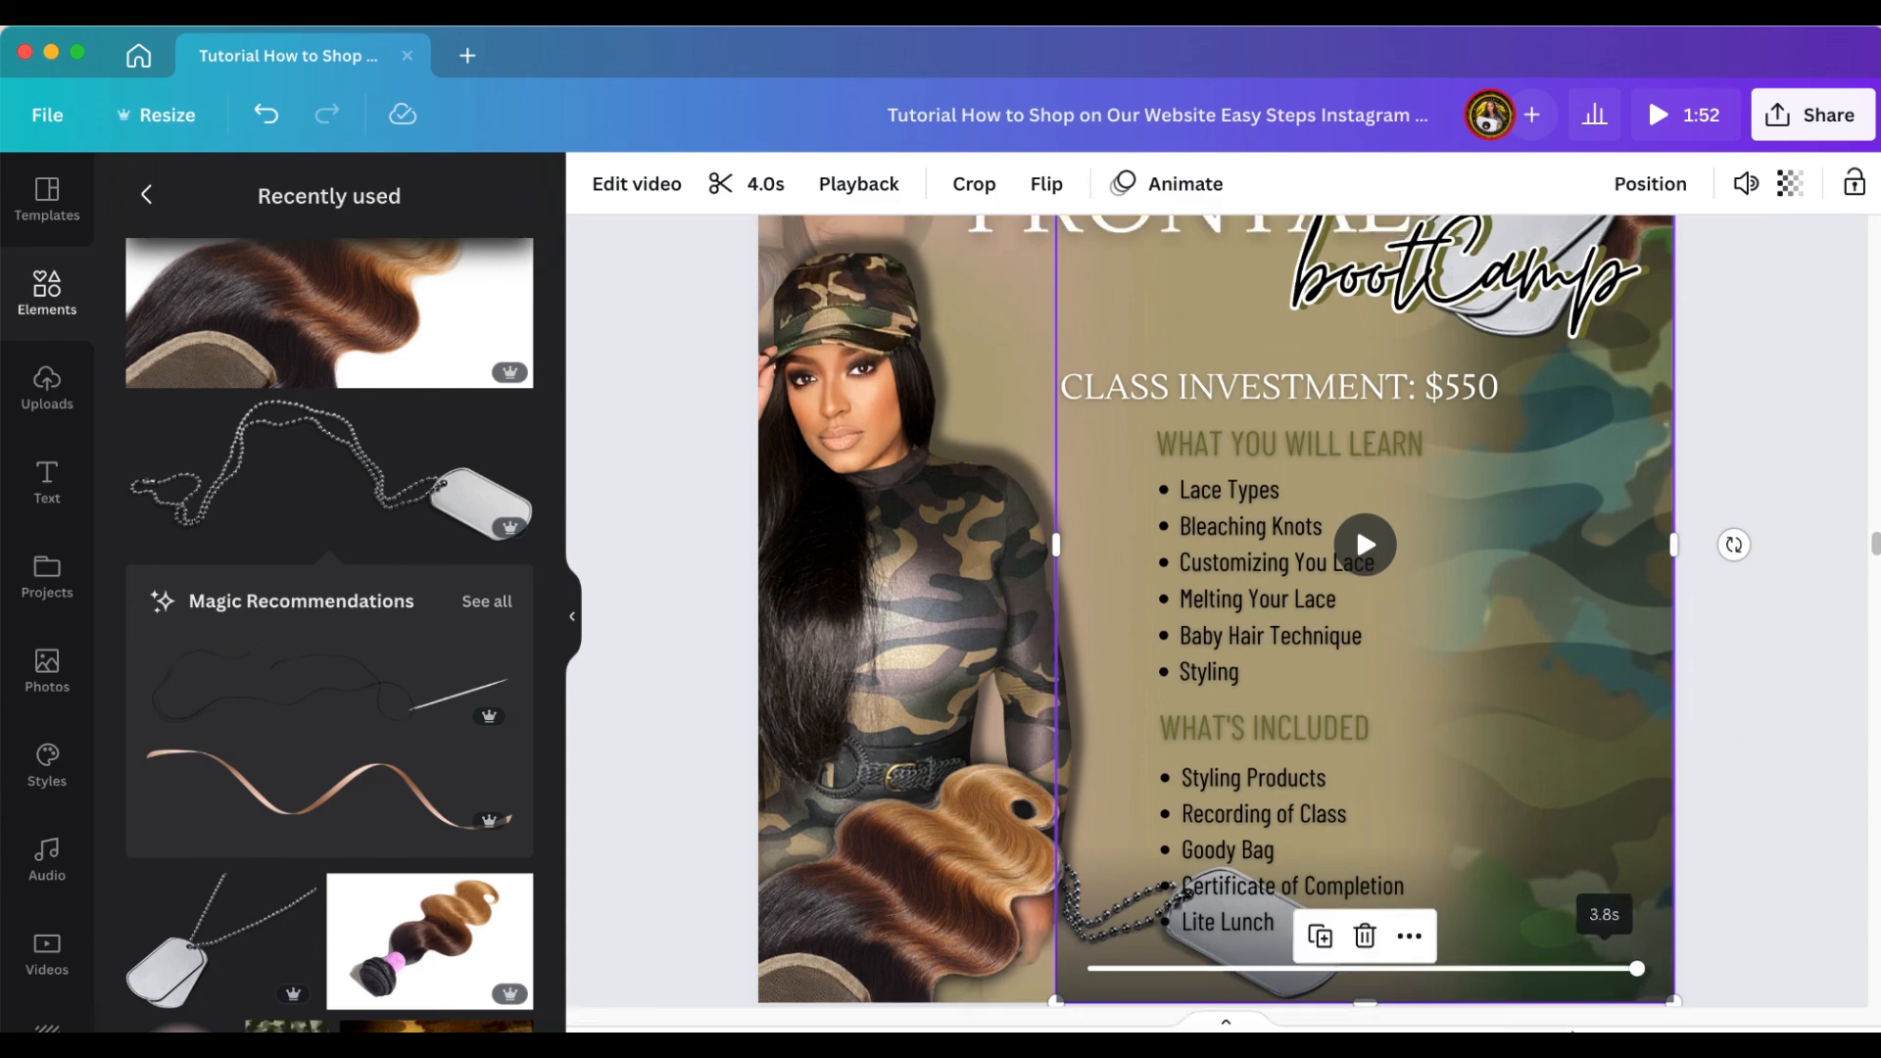
drag(1555, 1045, 1534, 1044)
scroll(1696, 803, up, 1)
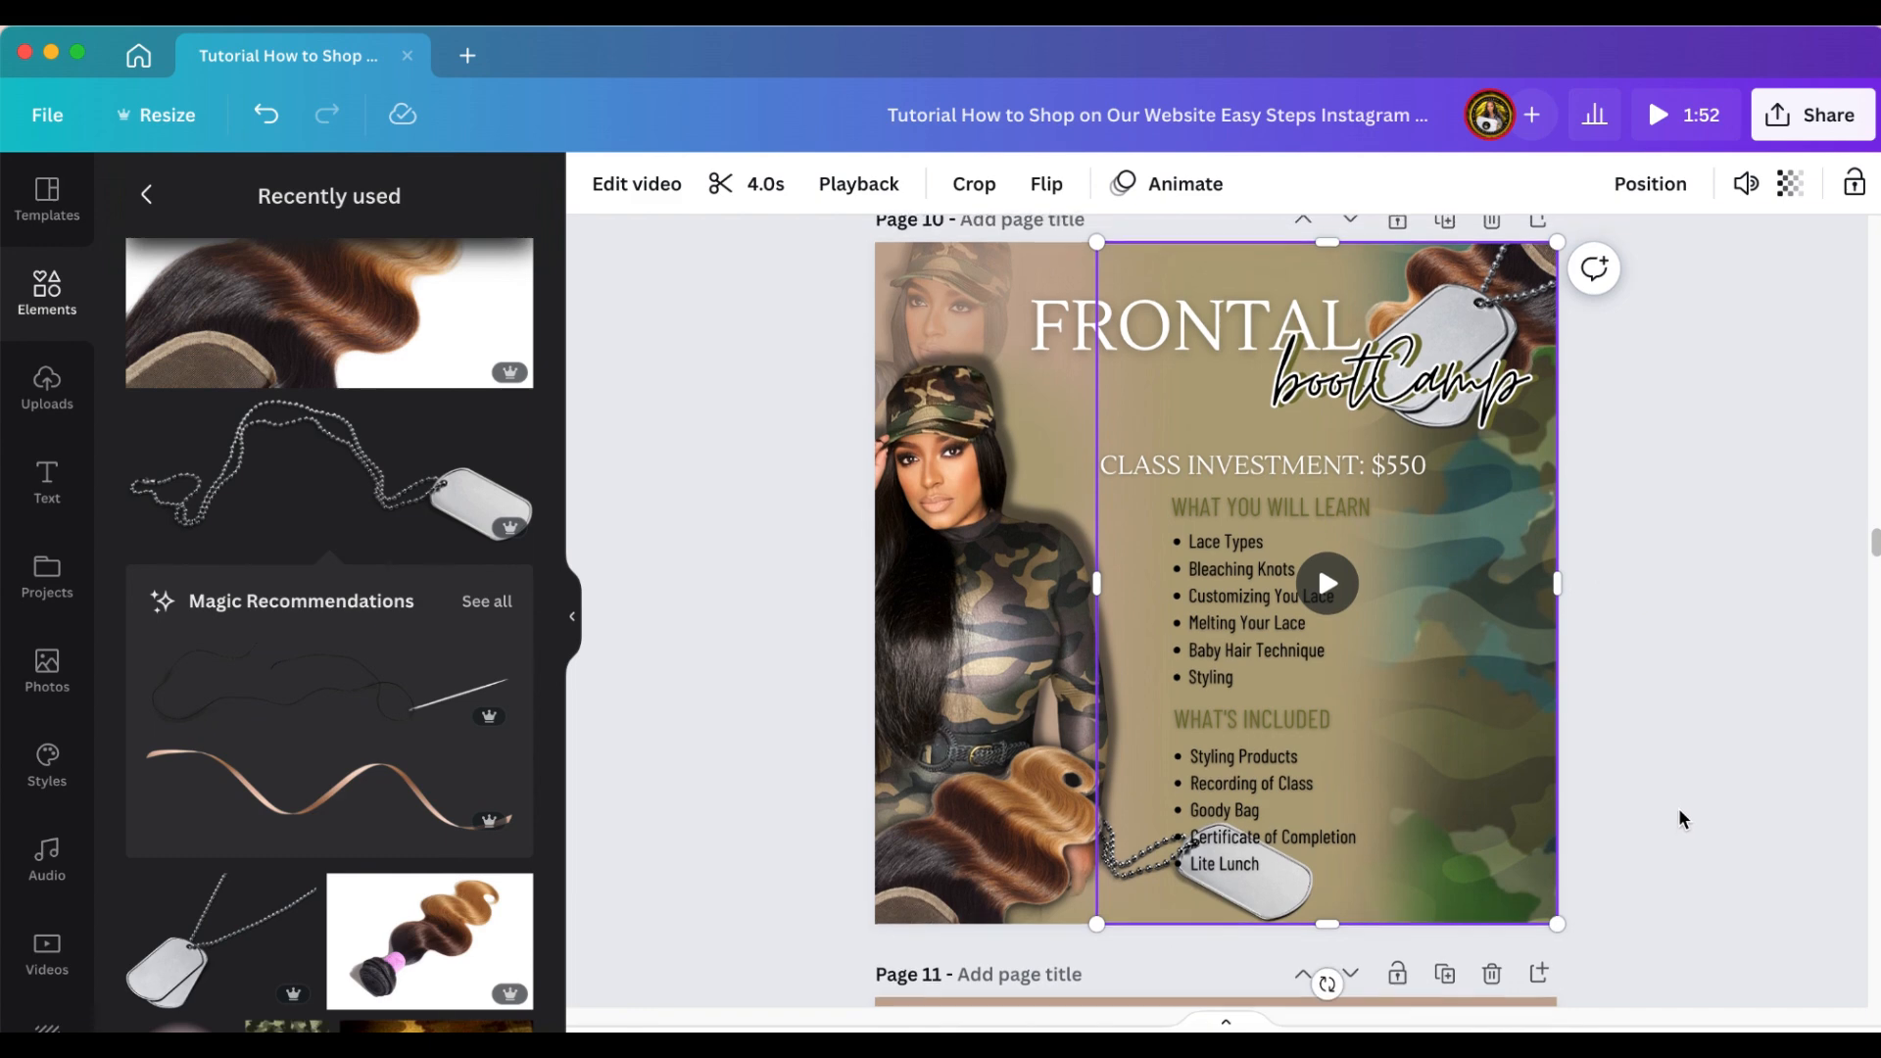
click(1681, 772)
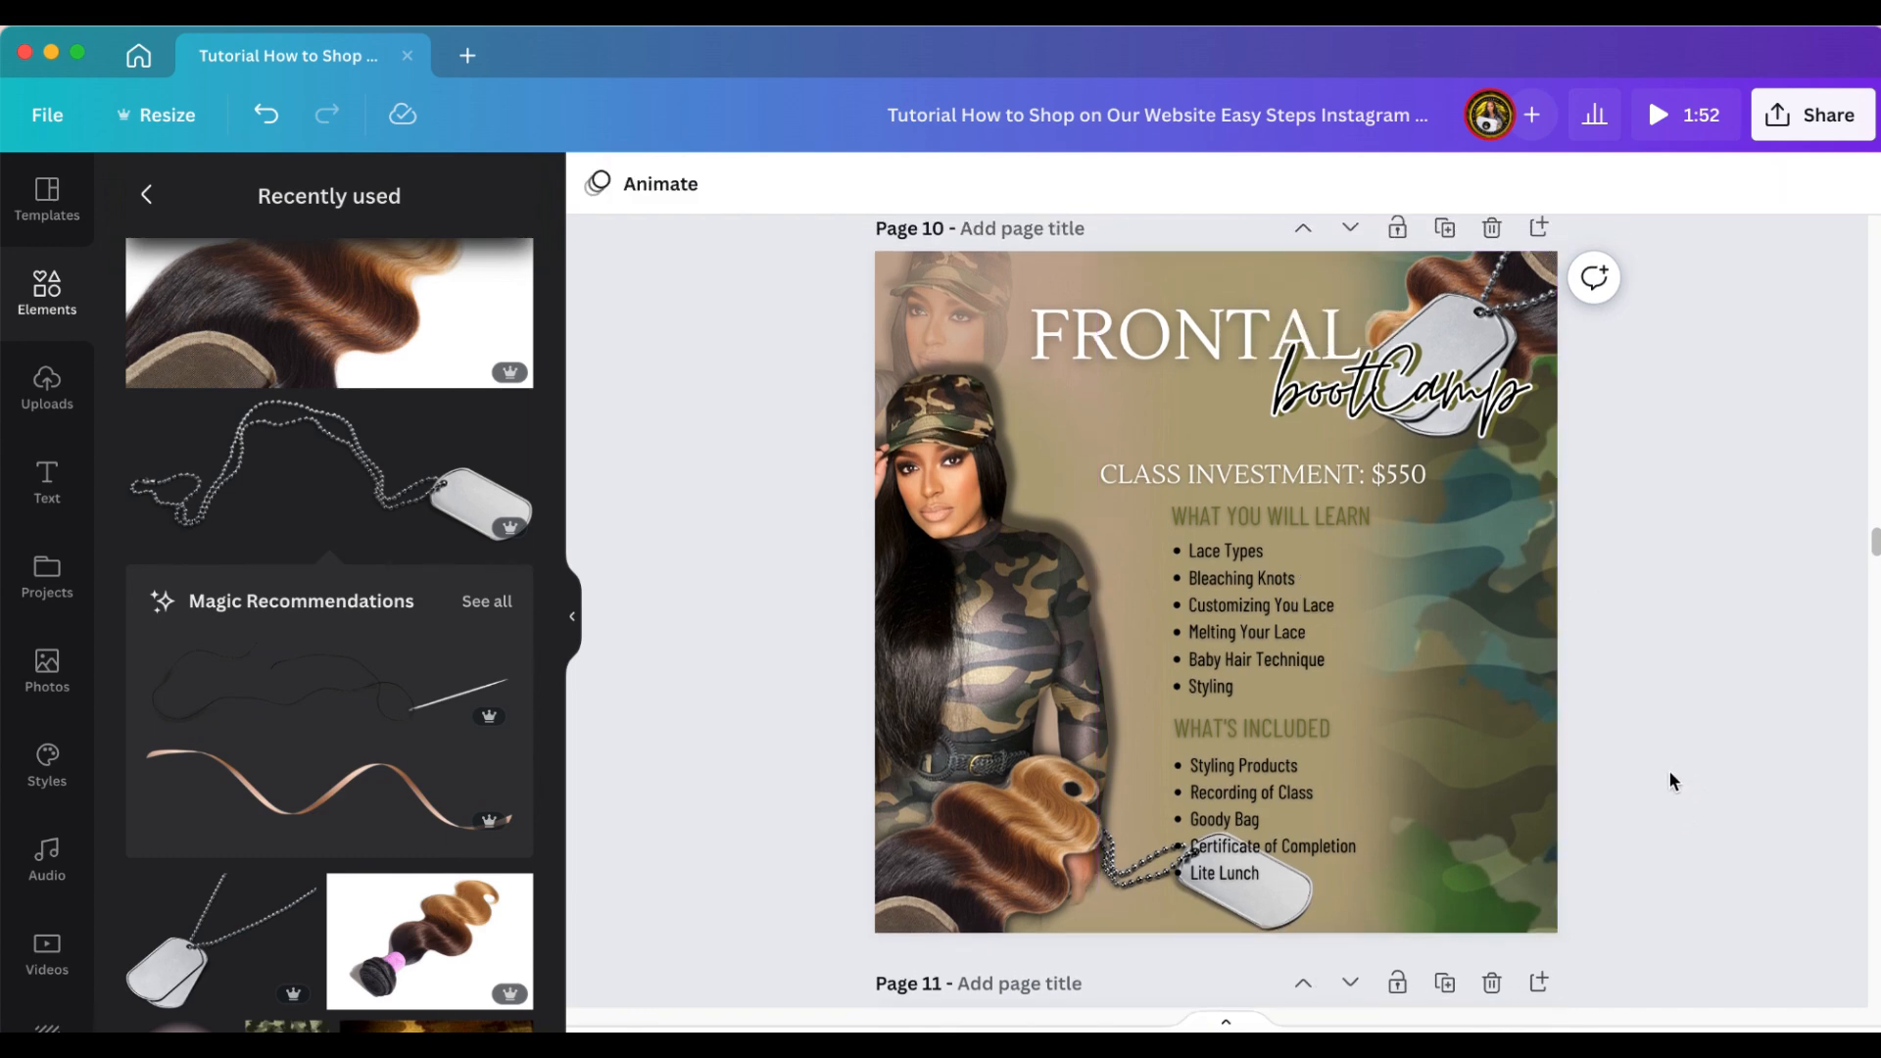